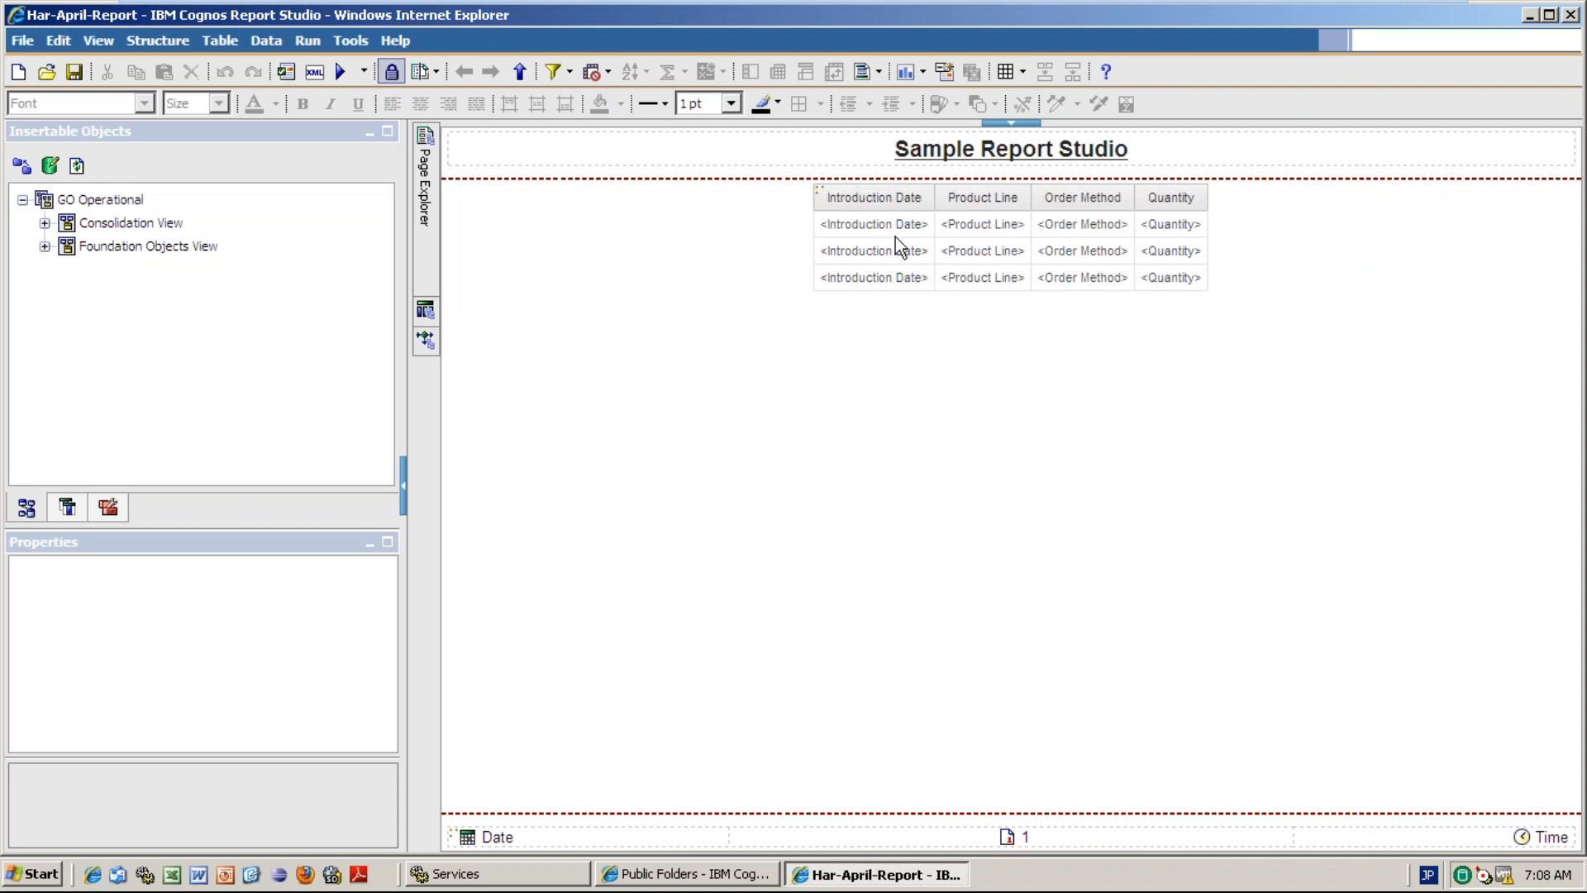
- Remove the Introduction Date and Quantity columns from the list and insert Quantity from Sales Fact after the Order Method column
{"action": "left_click", "coordinate": [1194, 261]}
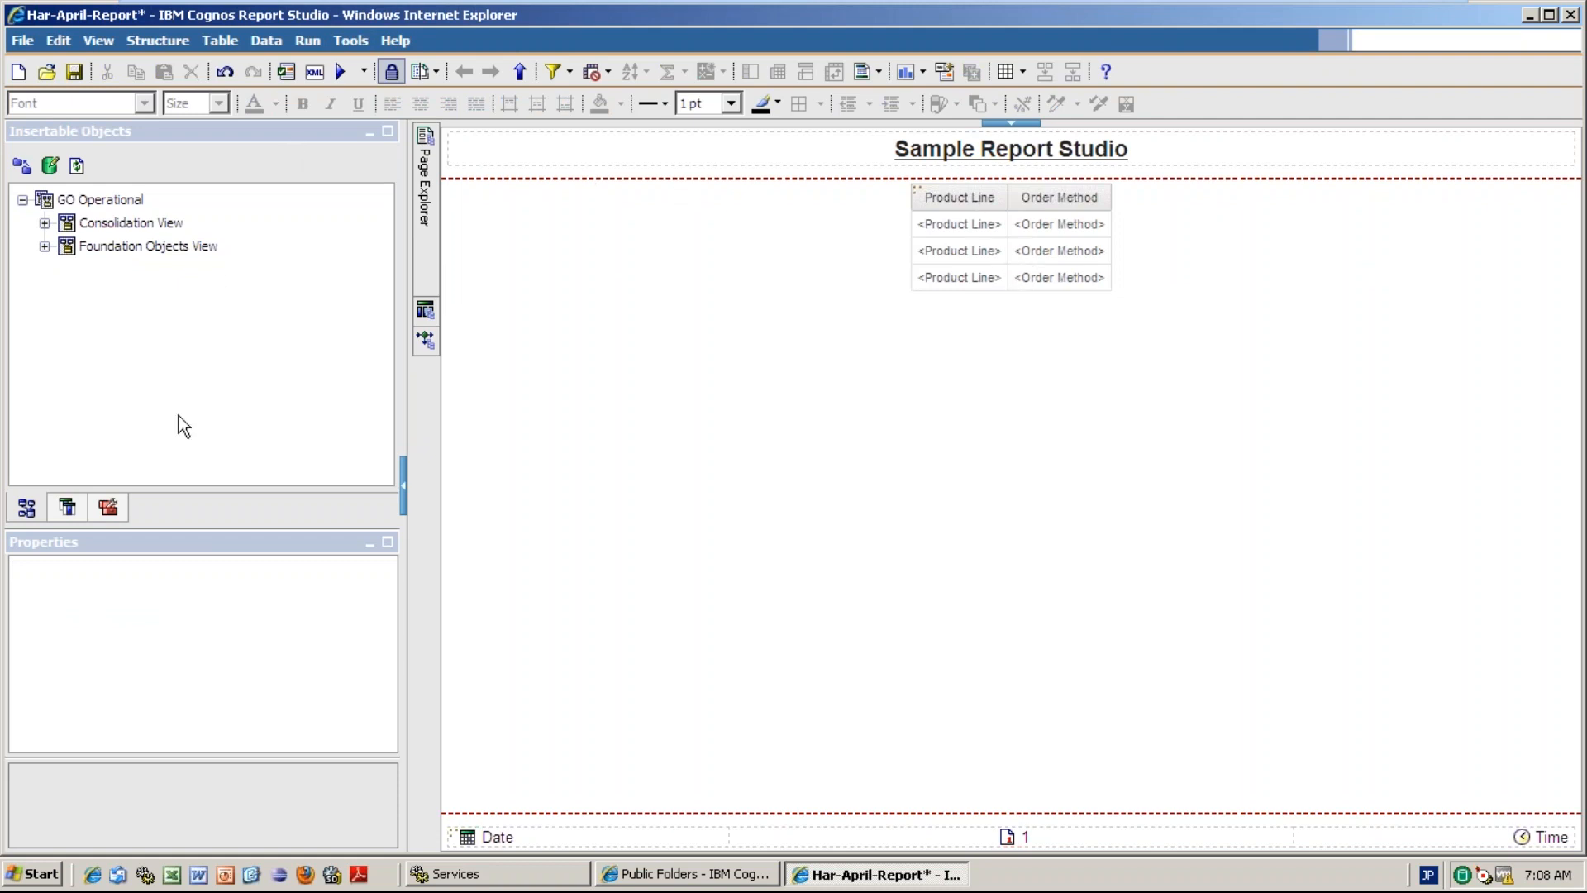
{"action": "left_click", "coordinate": [106, 508]}
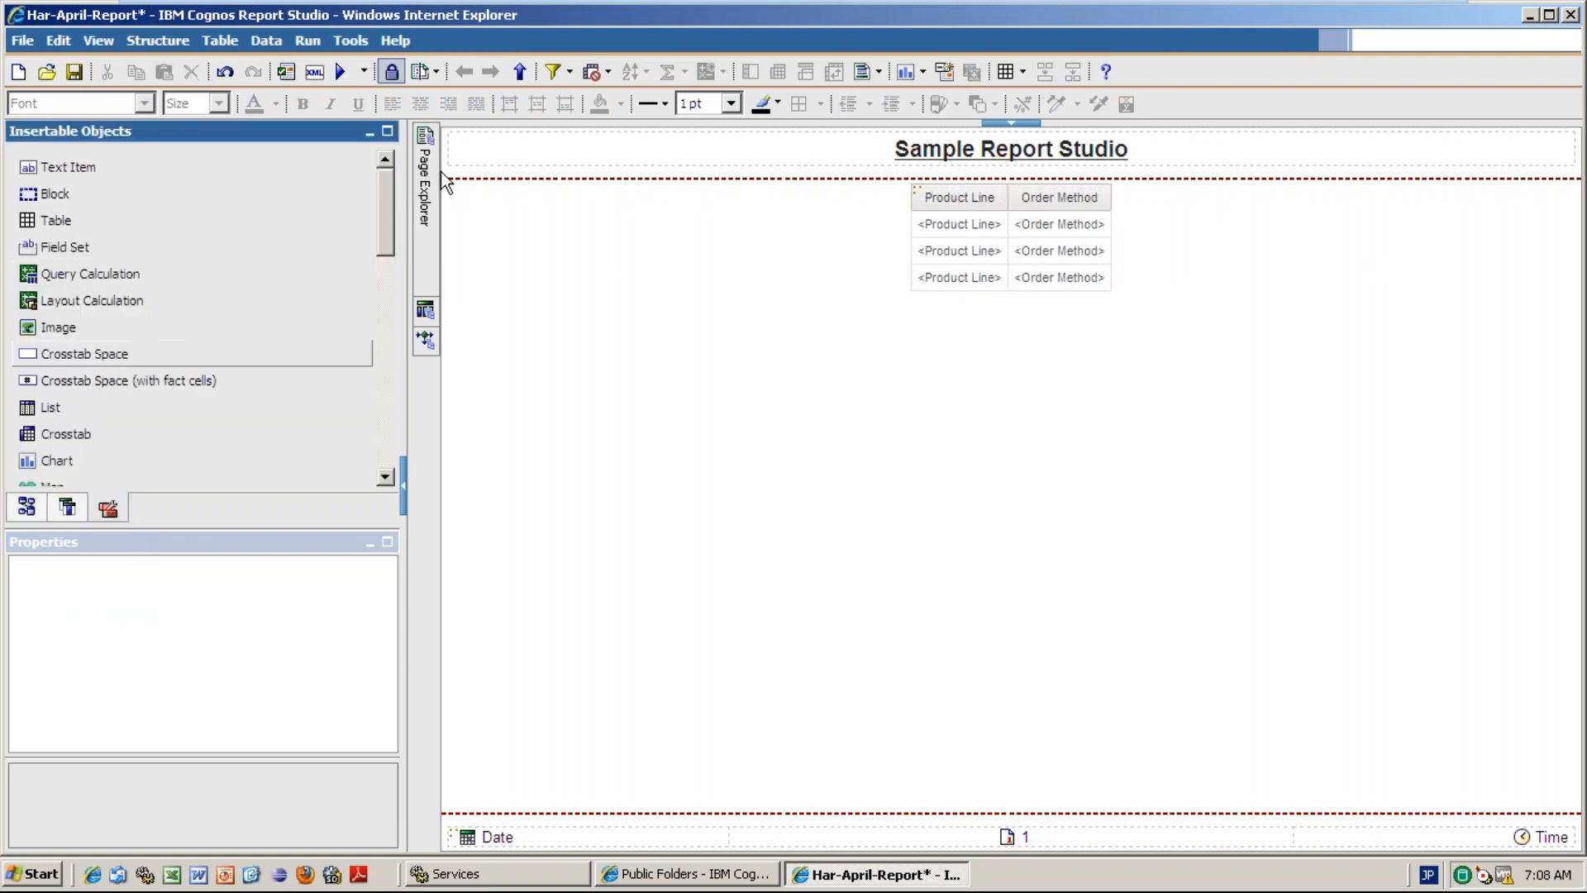
{"action": "left_click", "coordinate": [26, 506]}
{"action": "left_click", "coordinate": [45, 223]}
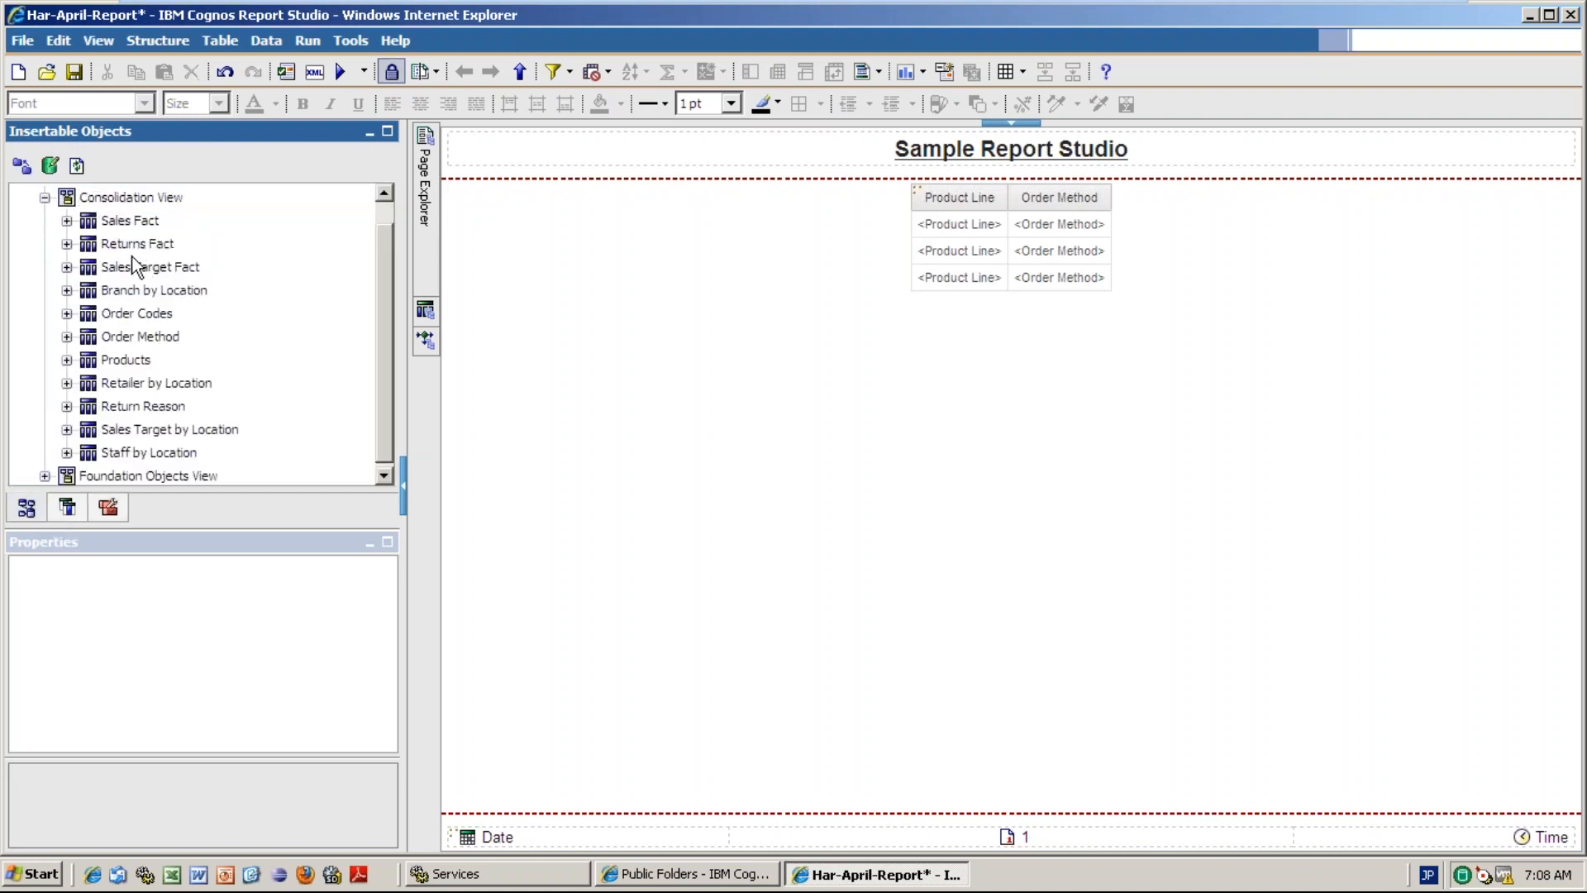
{"action": "left_click", "coordinate": [67, 360]}
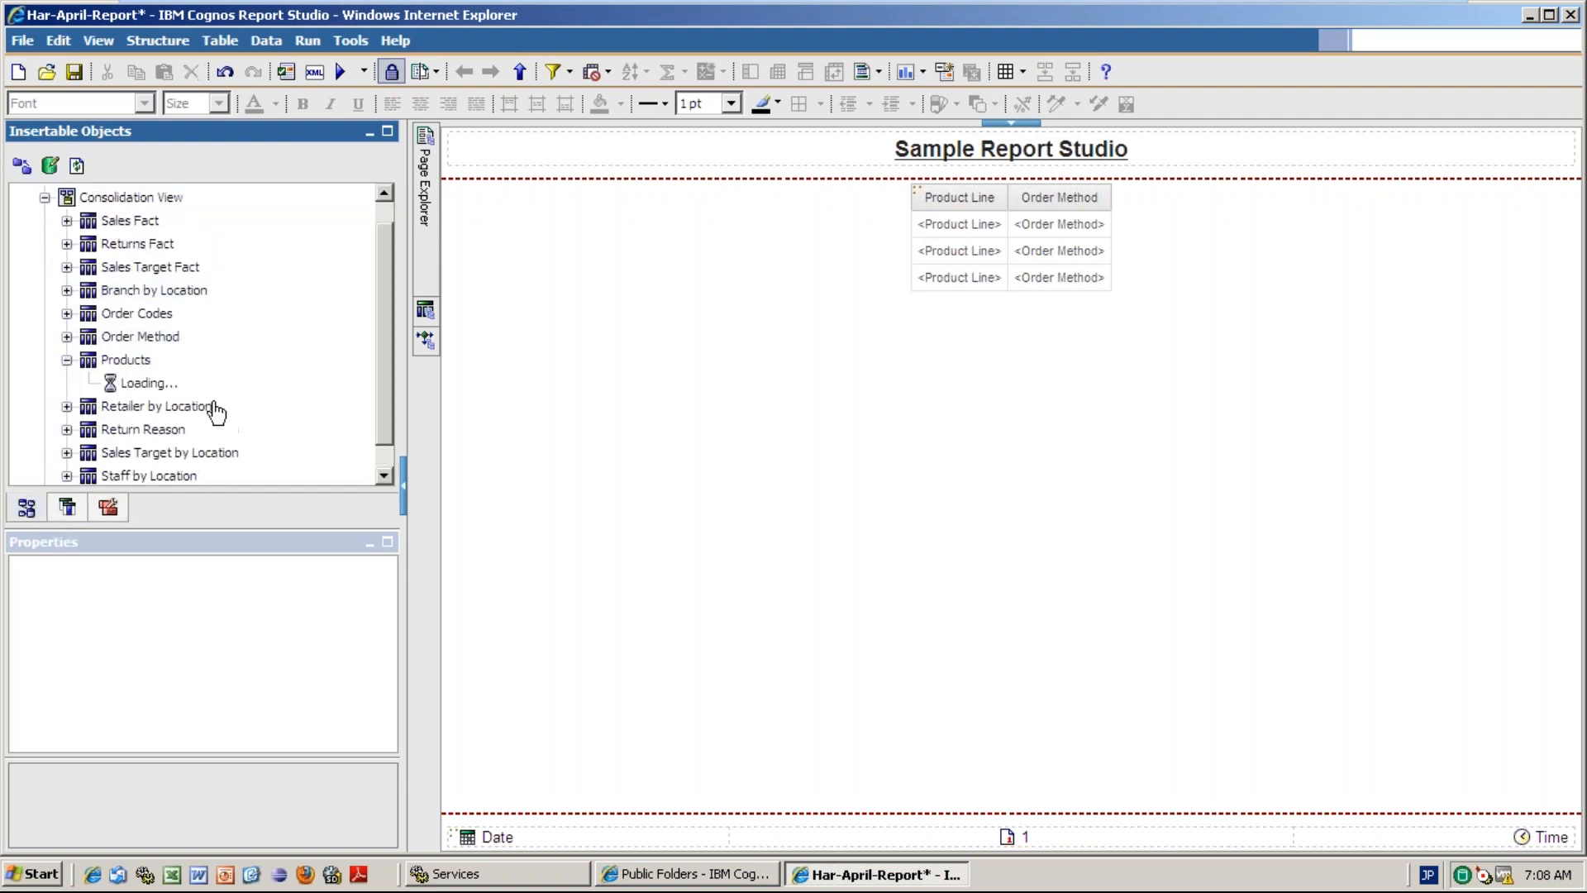
{"action": "left_click", "coordinate": [67, 194]}
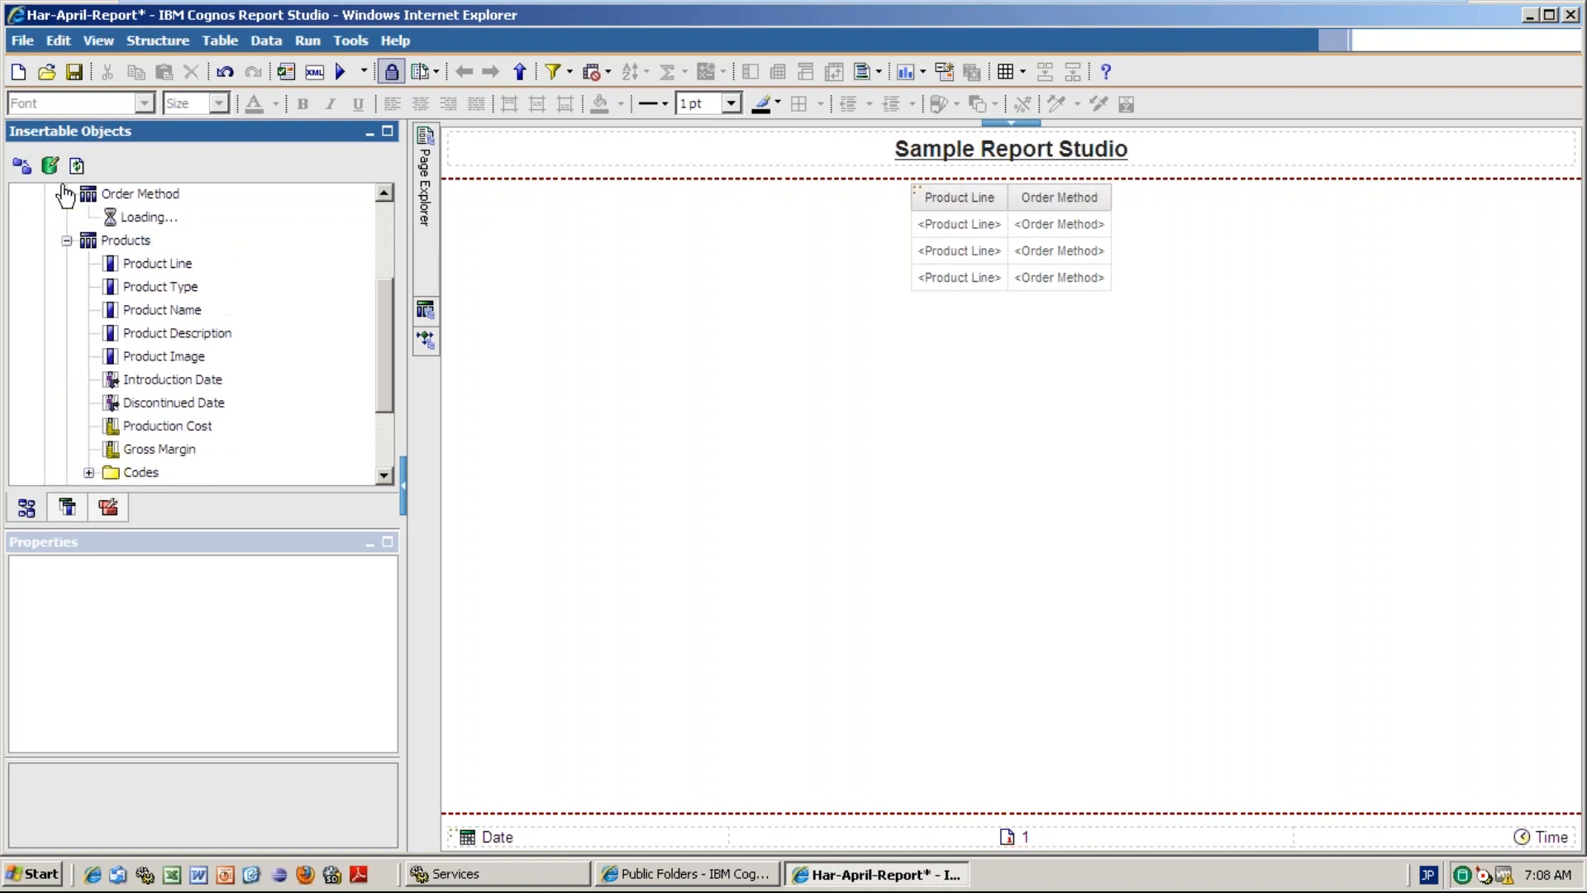
{"action": "left_click", "coordinate": [383, 215]}
{"action": "left_click", "coordinate": [67, 245]}
{"action": "left_click_drag", "start_coordinate": [147, 269], "coordinate": [1098, 210]}
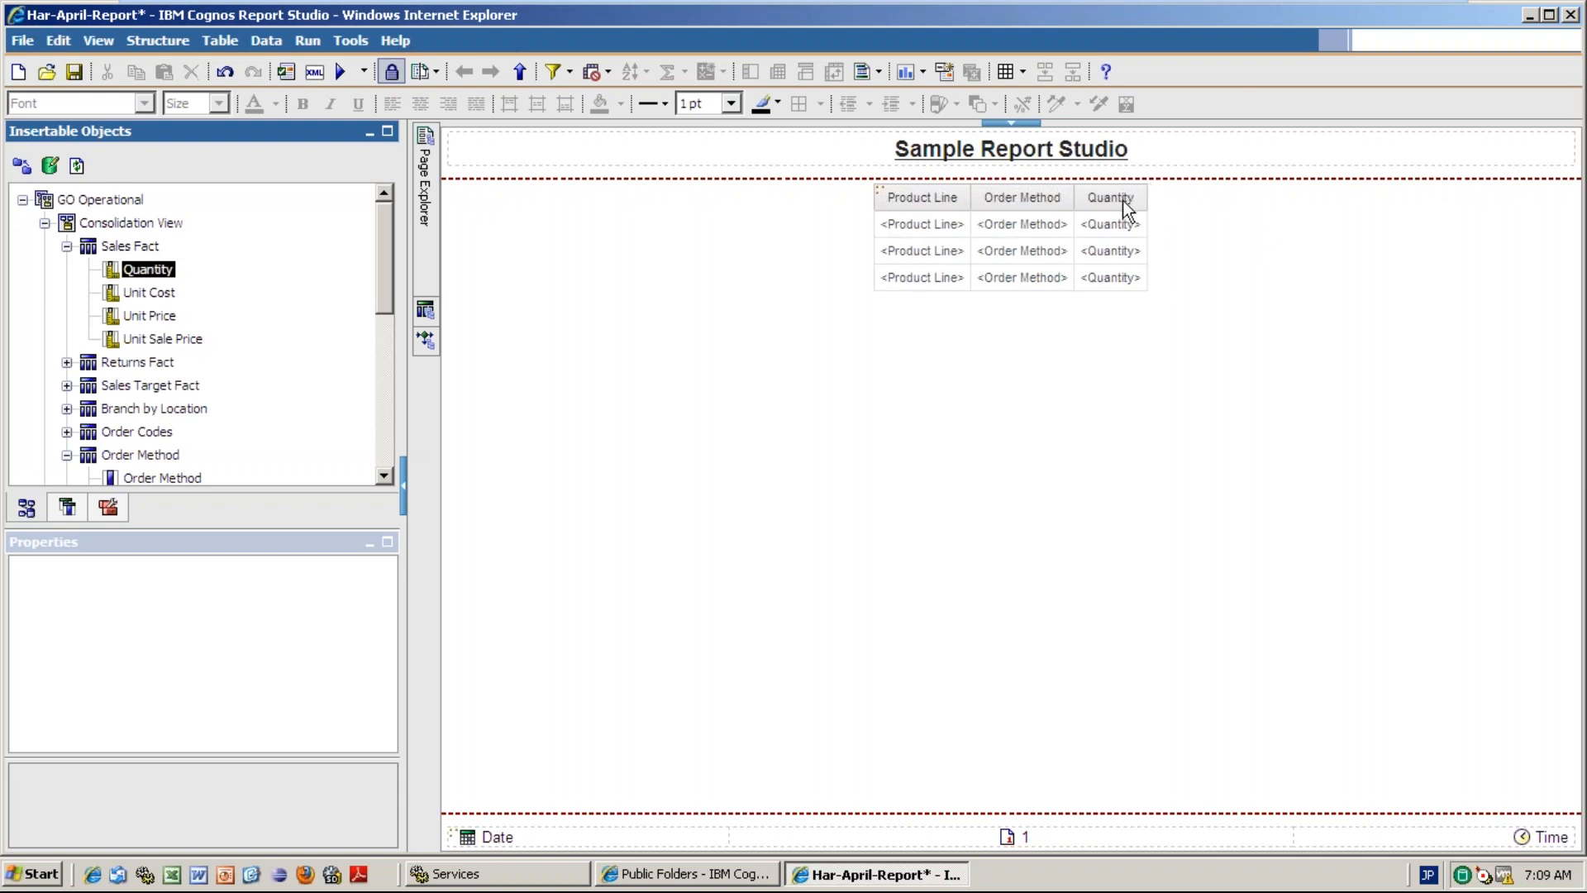
- Insert a chart of the first Column type on the page below the list
{"action": "left_click", "coordinate": [109, 507]}
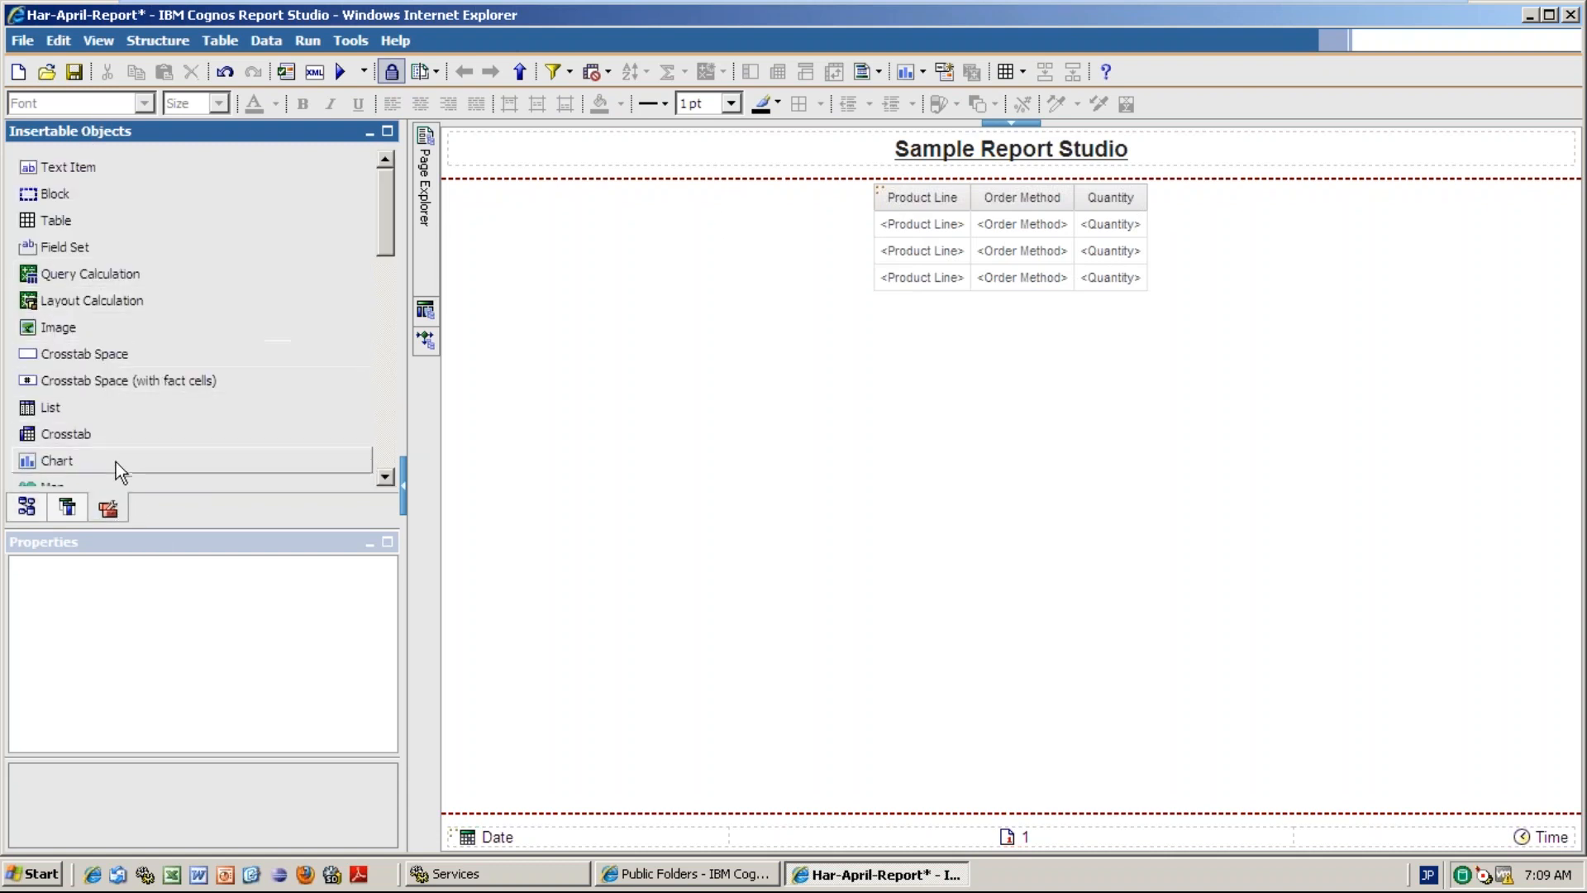
{"action": "left_click", "coordinate": [1294, 322]}
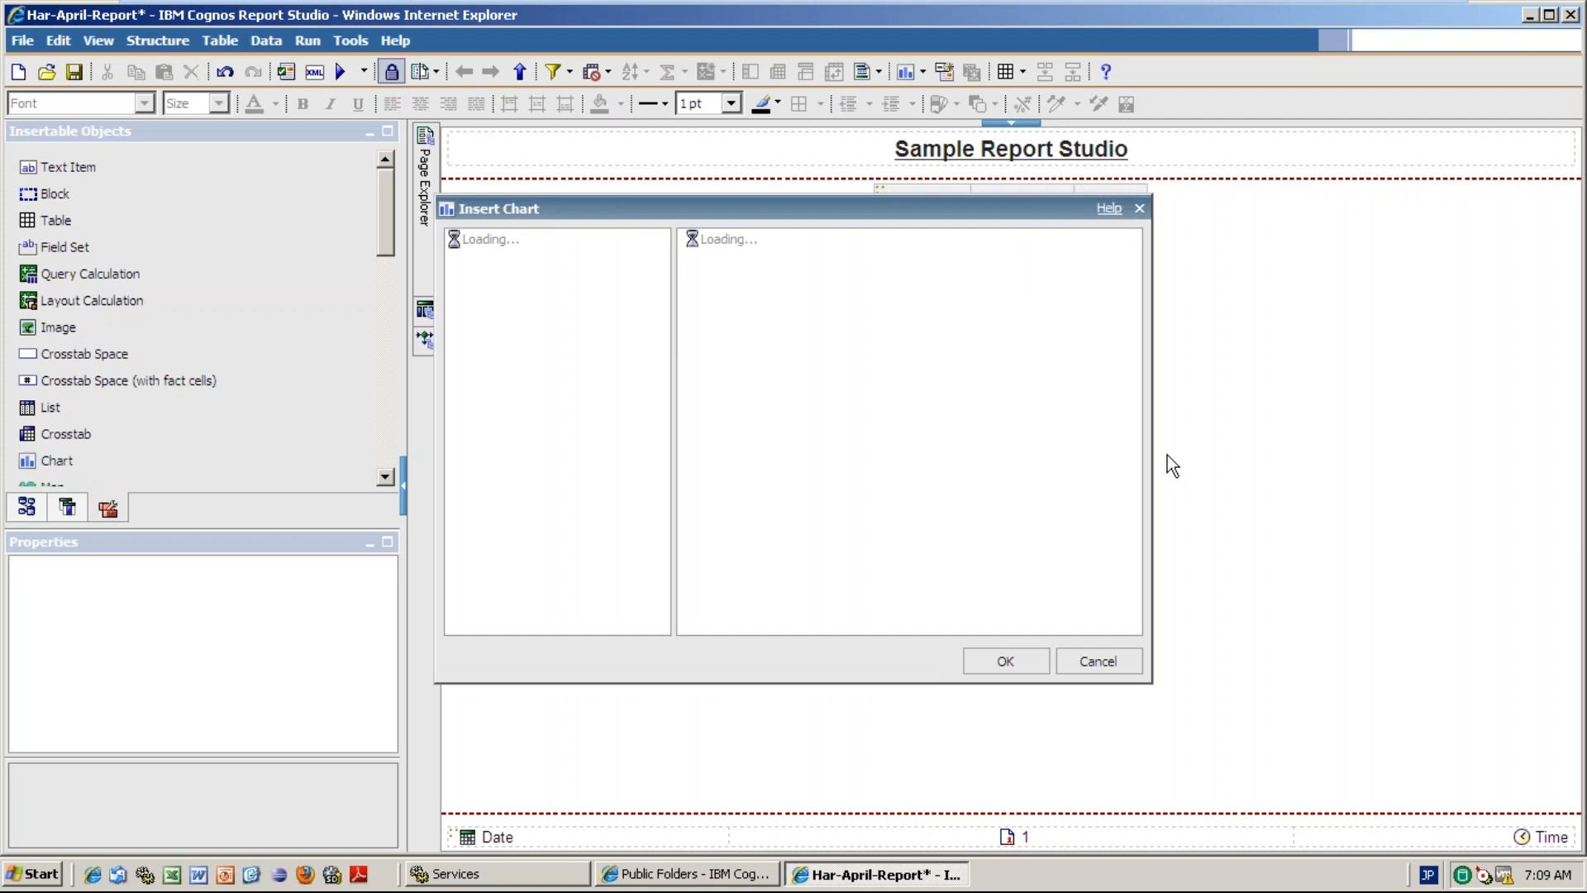
{"action": "left_click", "coordinate": [720, 293]}
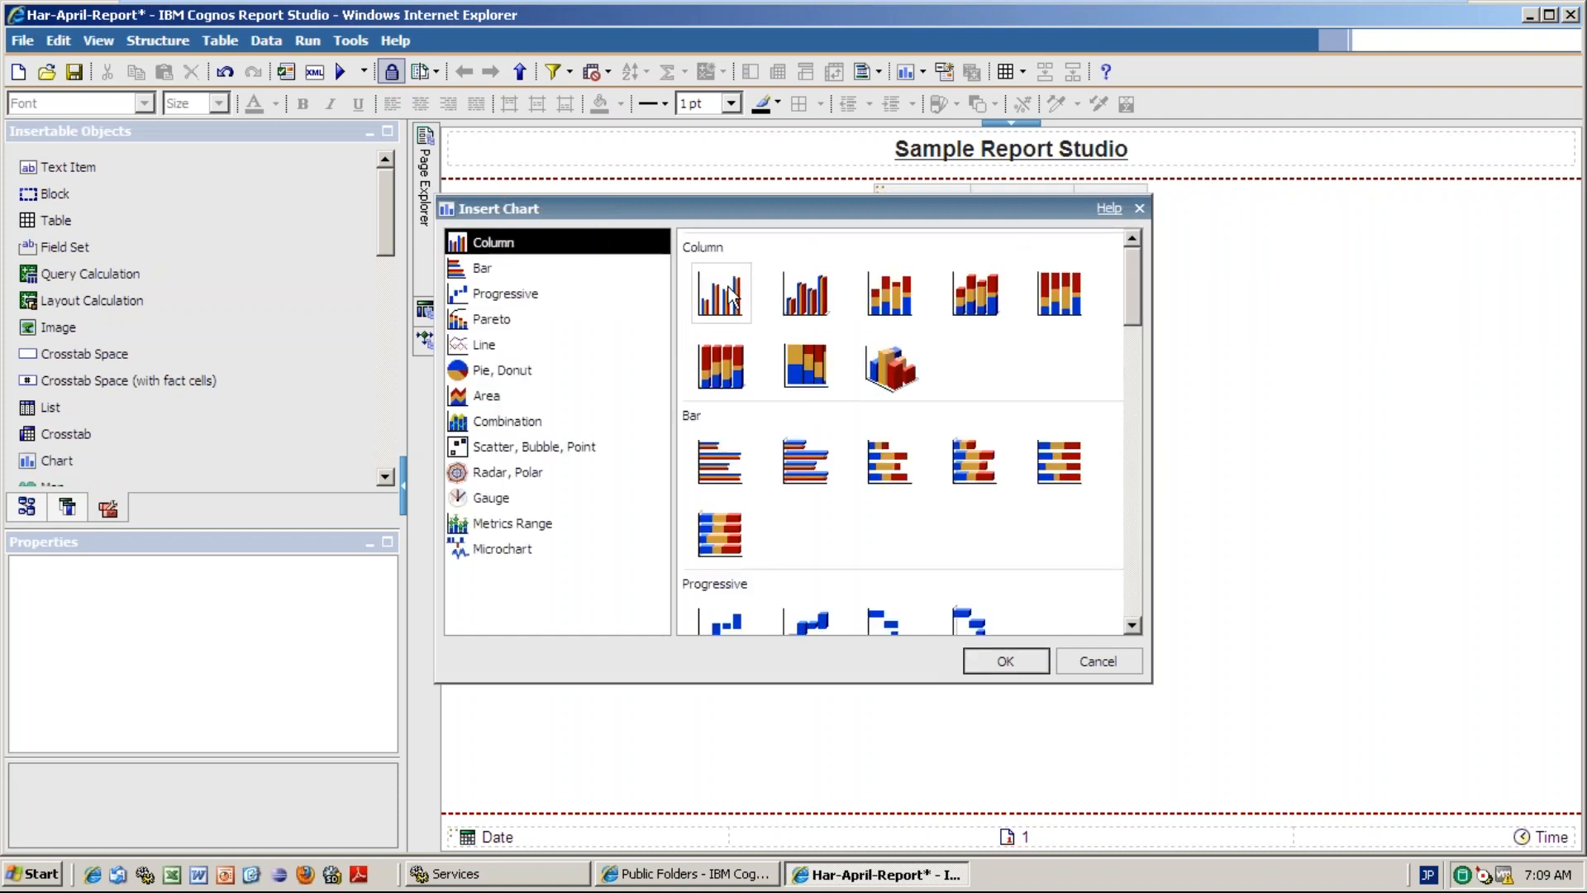
{"action": "left_click", "coordinate": [1003, 662]}
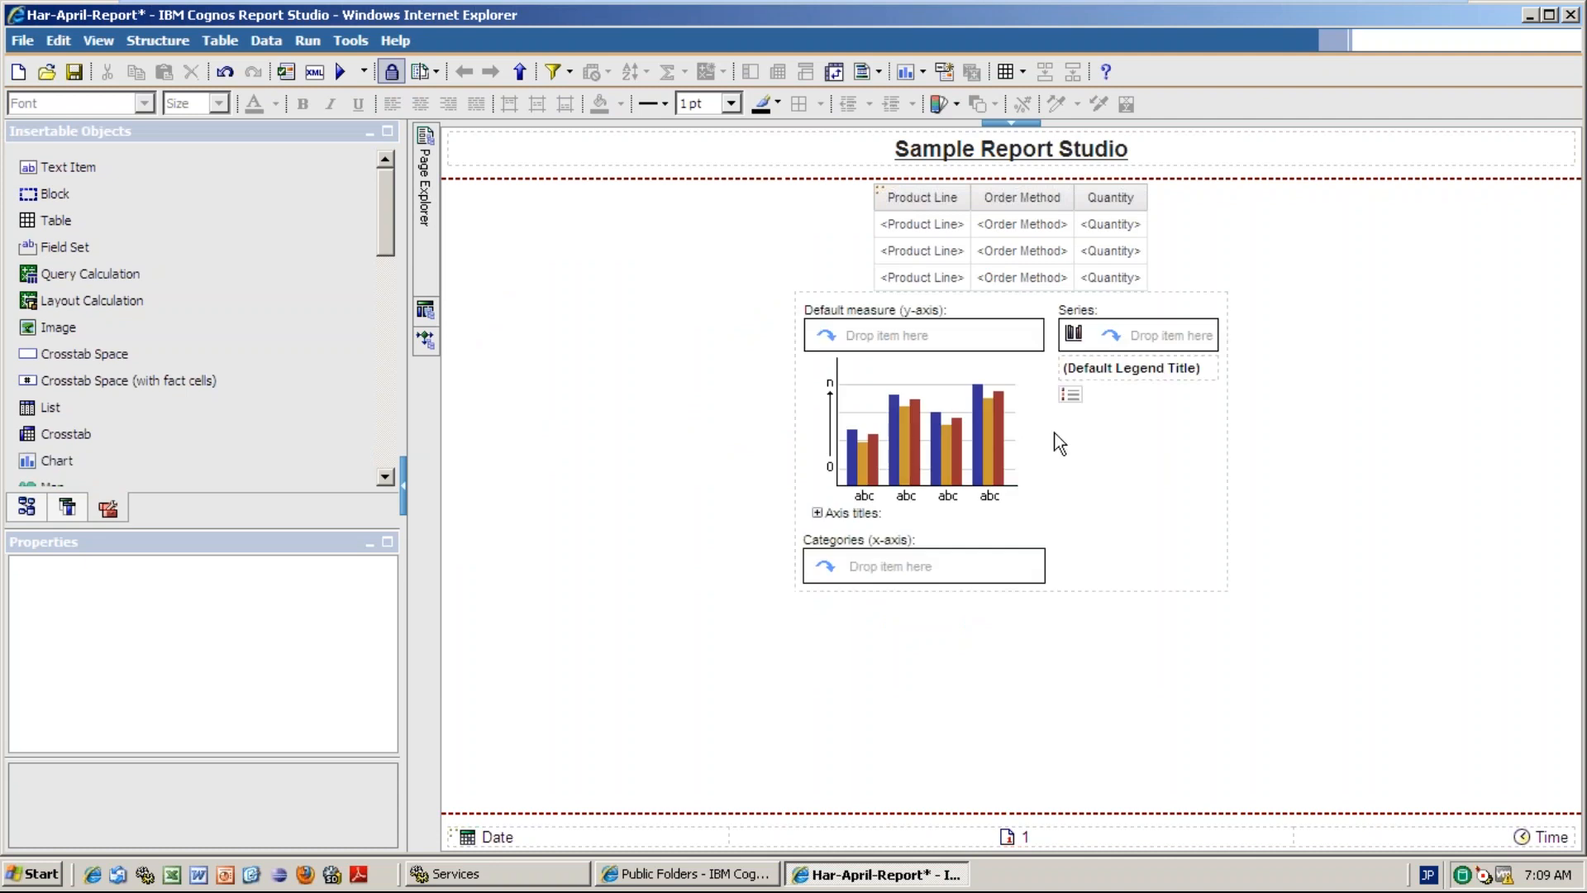
- Select the whole list above the separate chart and try to define its Master Detail Relationships
{"action": "left_click", "coordinate": [1093, 256]}
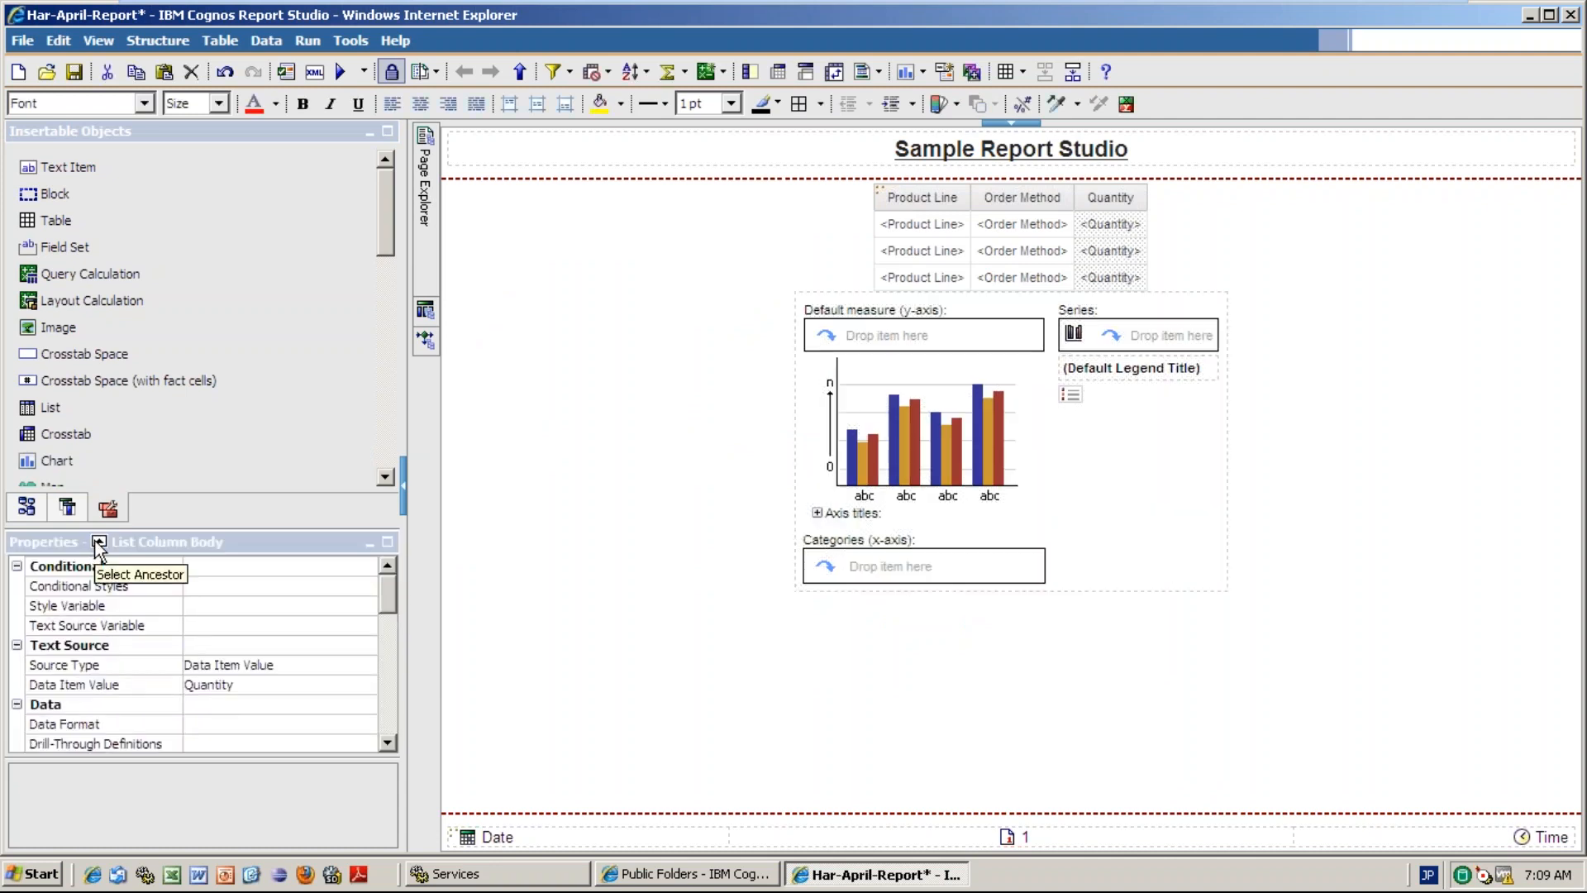
{"action": "left_click", "coordinate": [99, 542]}
{"action": "left_click", "coordinate": [112, 438]}
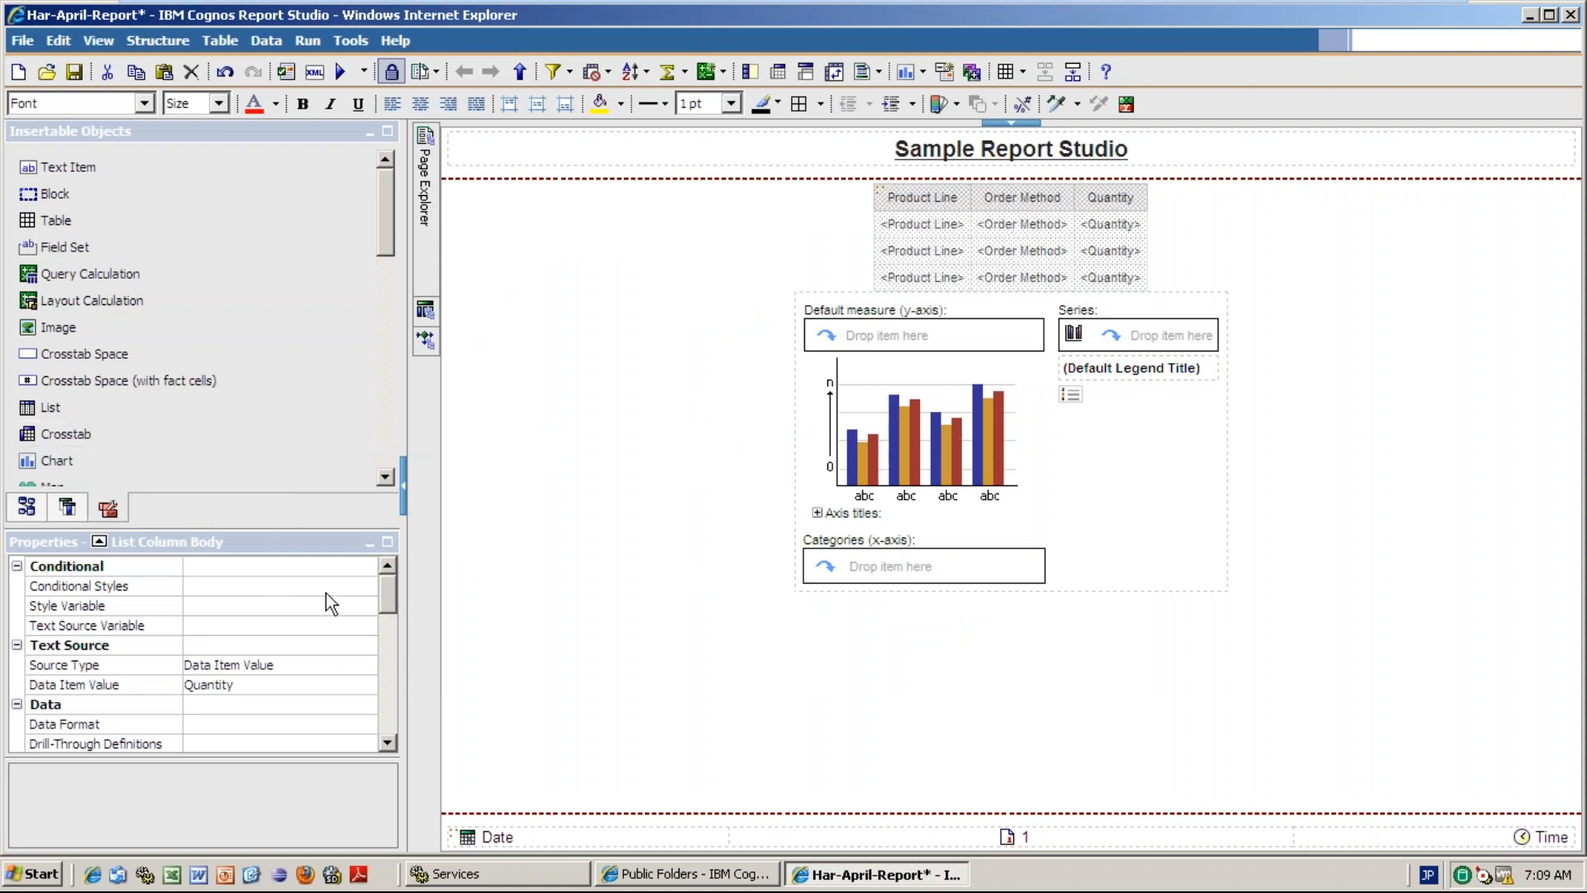
{"action": "left_click_drag", "start_coordinate": [390, 592], "coordinate": [390, 607]}
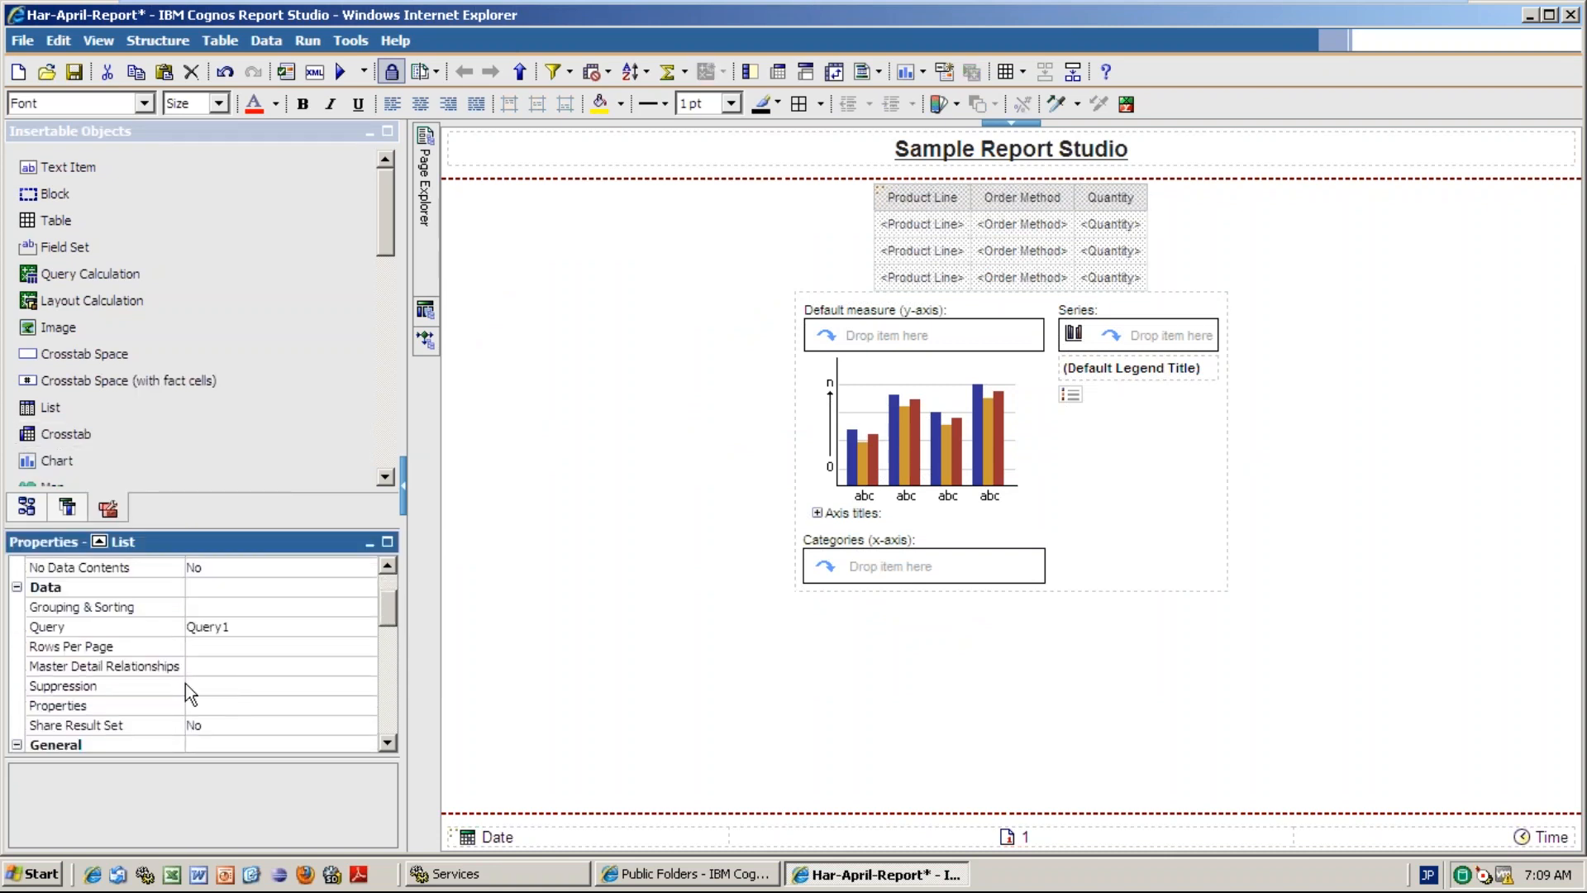
{"action": "left_click", "coordinate": [266, 669]}
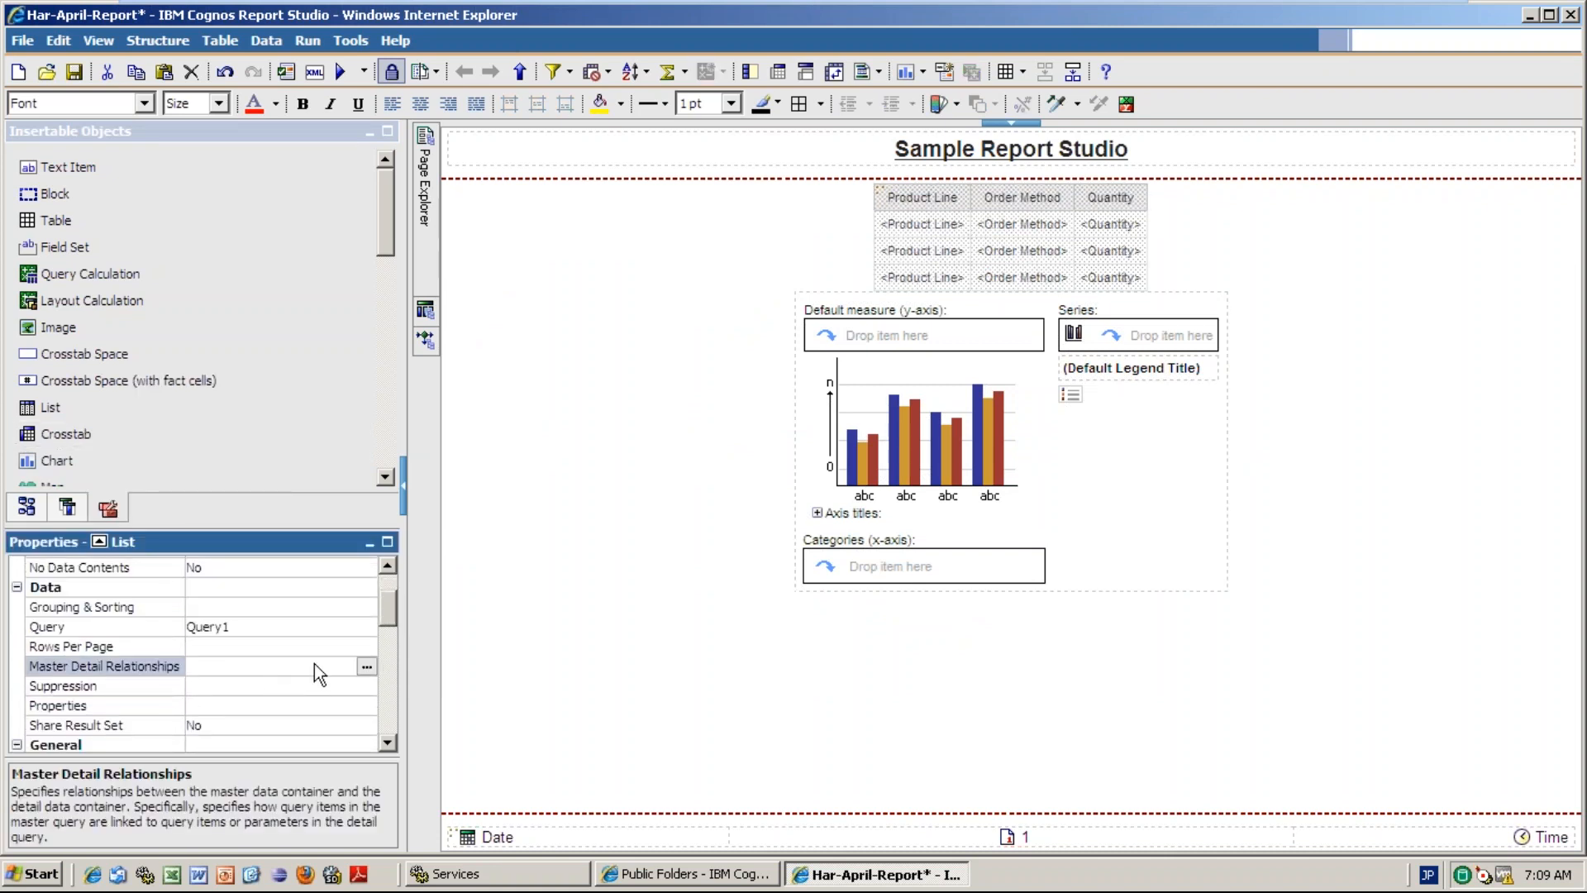
{"action": "left_click", "coordinate": [366, 666]}
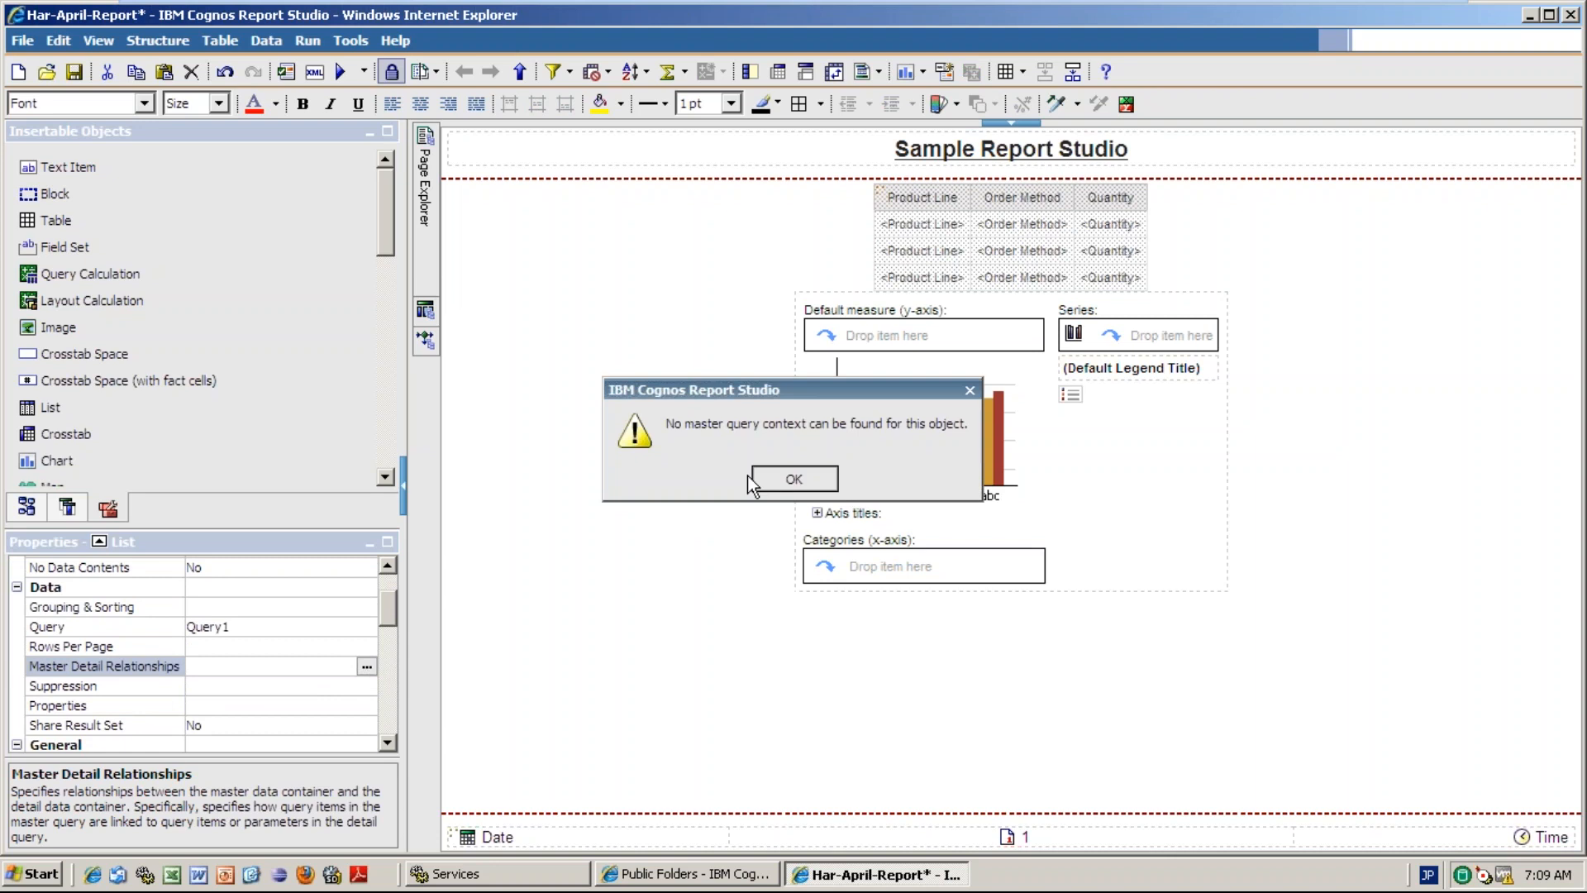
{"action": "left_click", "coordinate": [795, 480]}
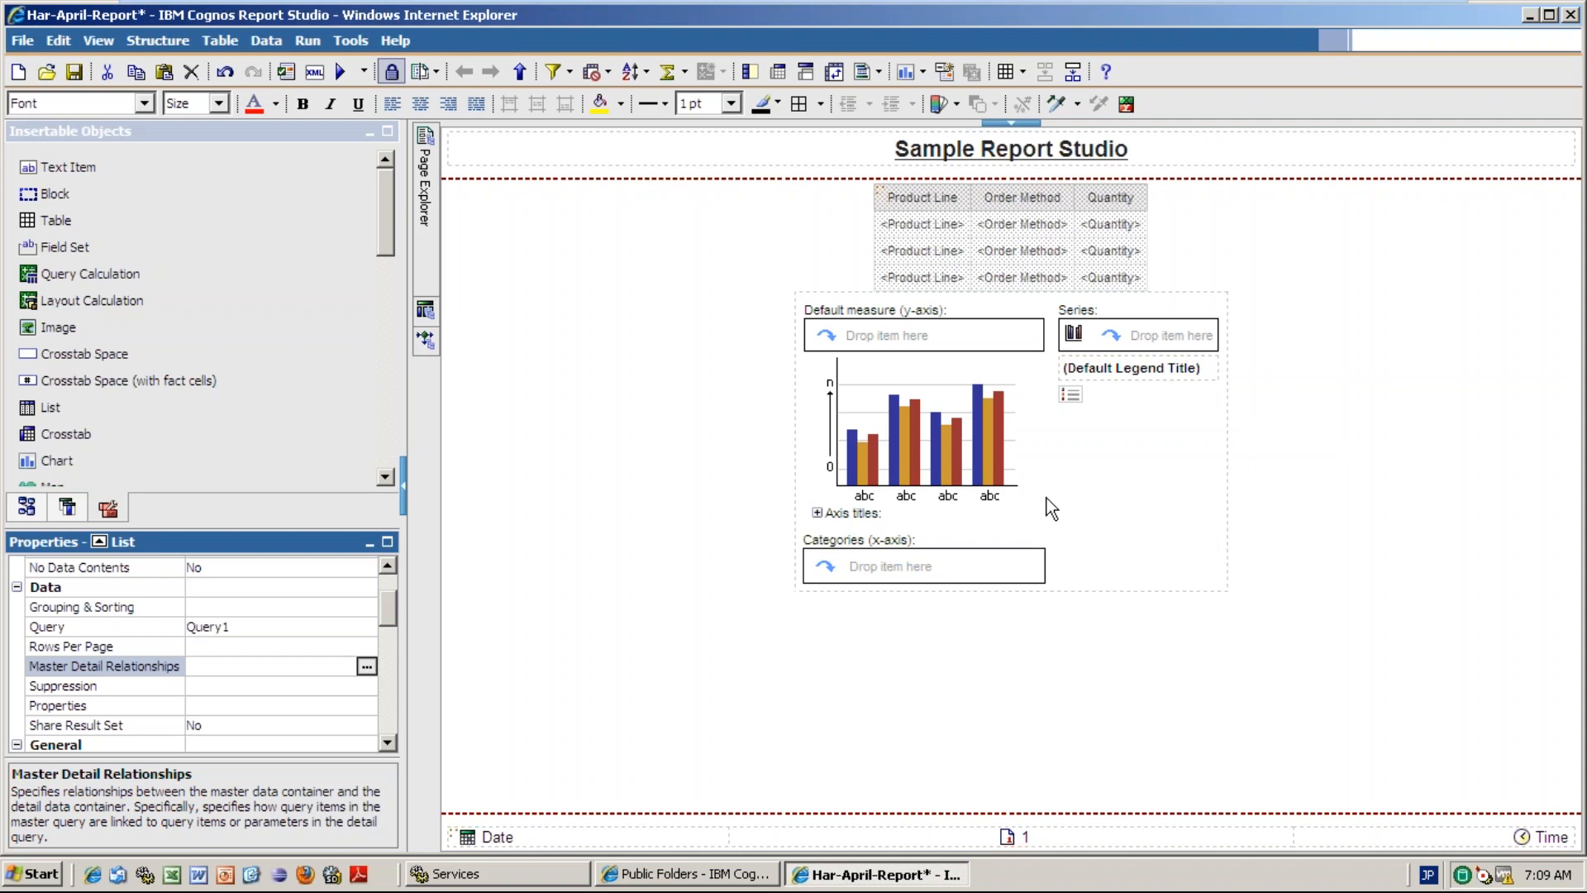
- Delete the chart below the list and insert a chart of the first Column type inside the list, after the Quantity column
{"action": "left_click", "coordinate": [1114, 460]}
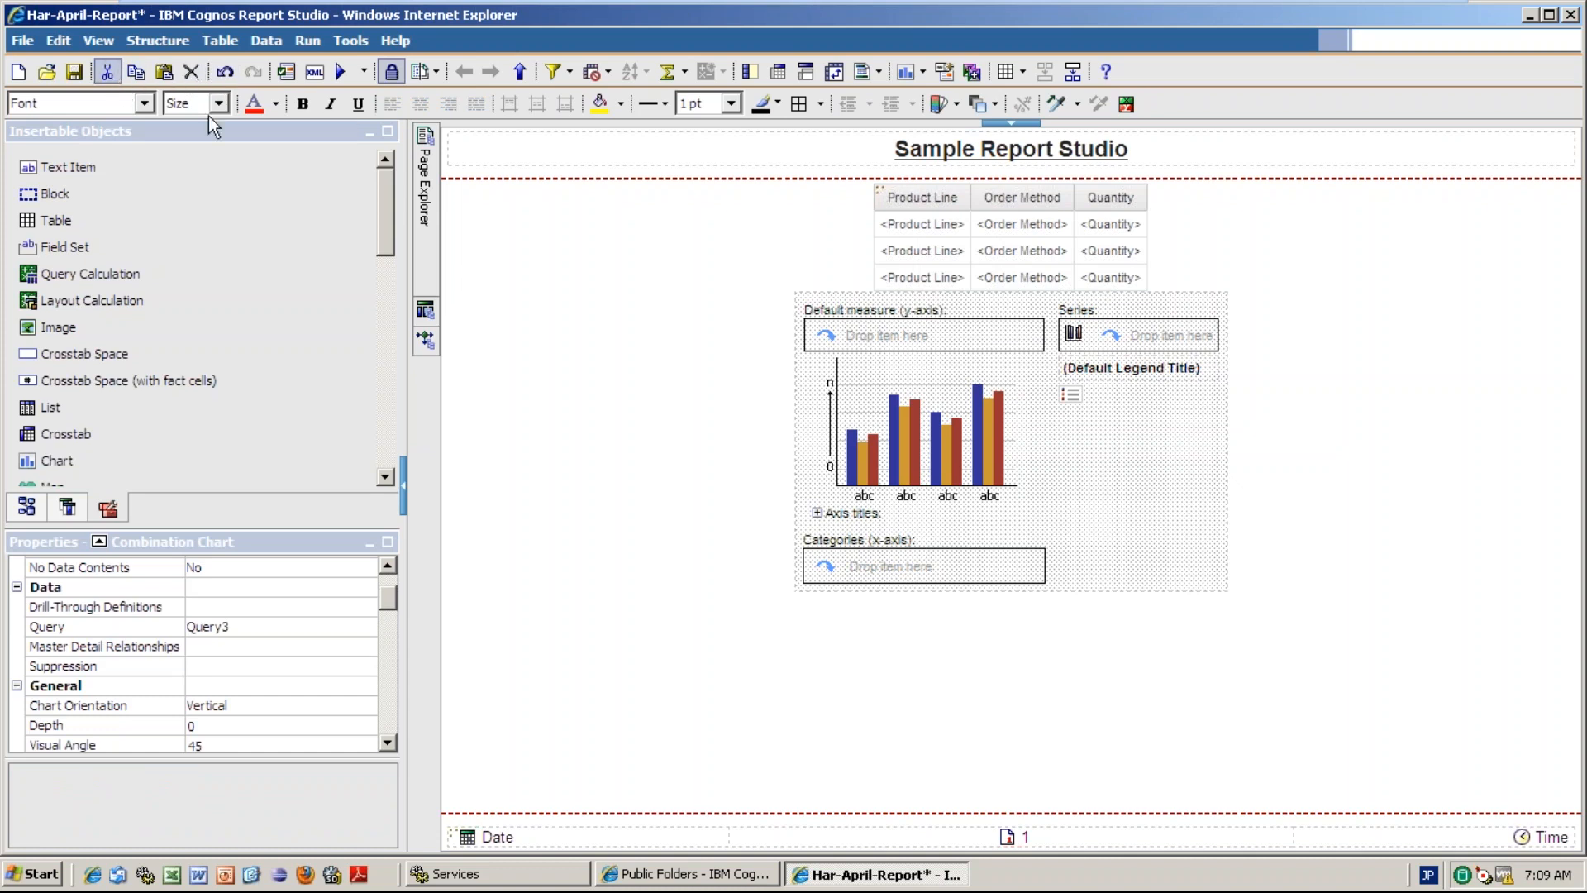
{"action": "key", "text": "Delete"}
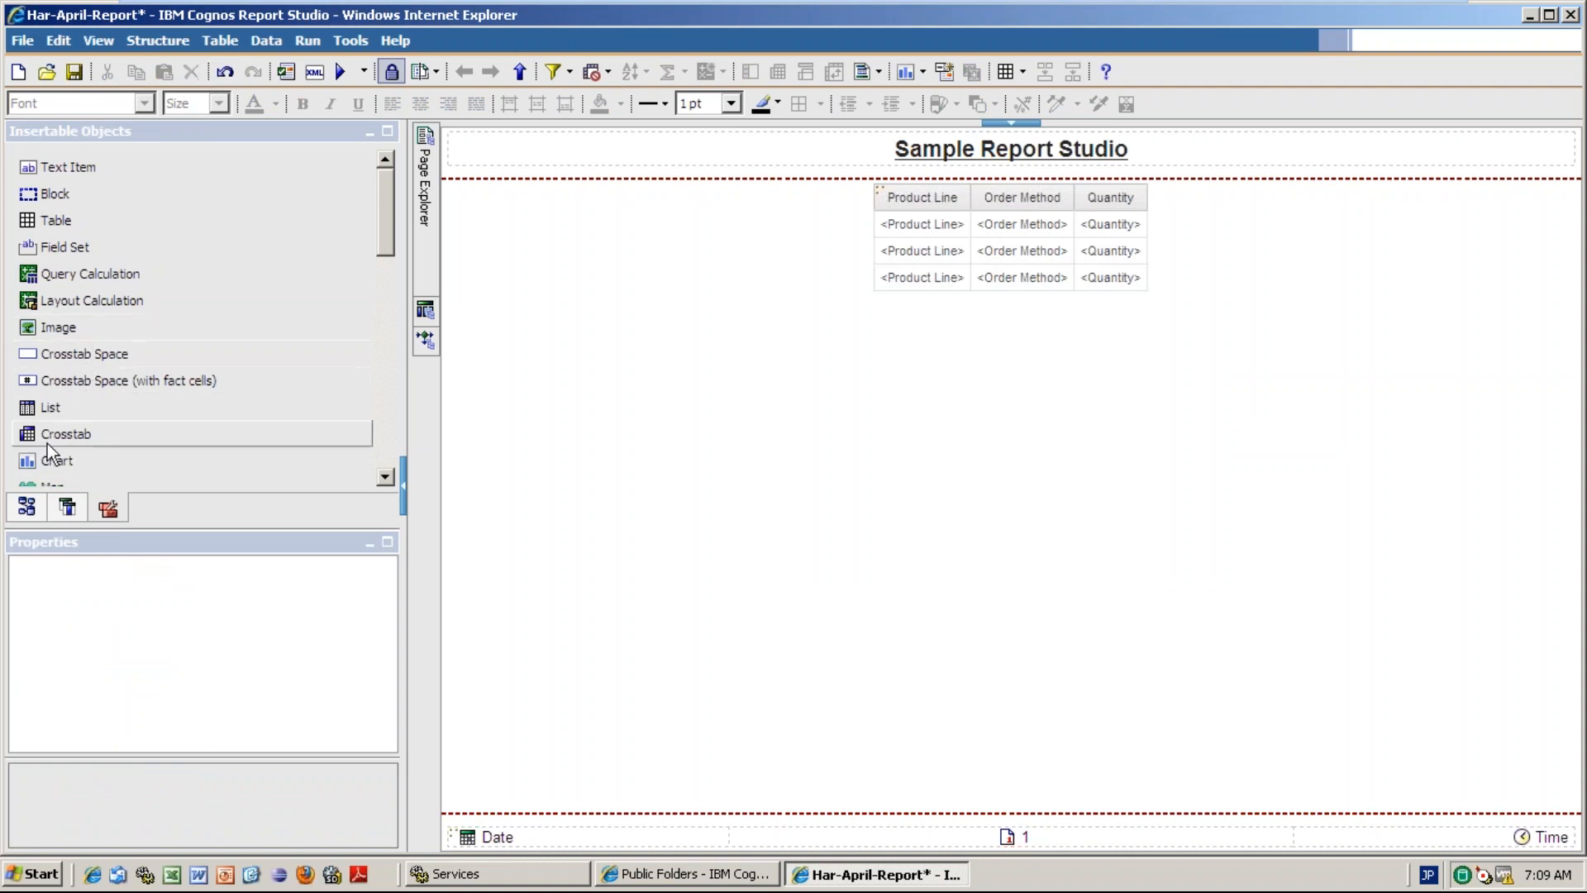
{"action": "mouse_move", "coordinate": [63, 459]}
{"action": "left_mouse_down"}
{"action": "mouse_move", "coordinate": [870, 284]}
{"action": "mouse_move", "coordinate": [1139, 259]}
{"action": "left_mouse_up"}
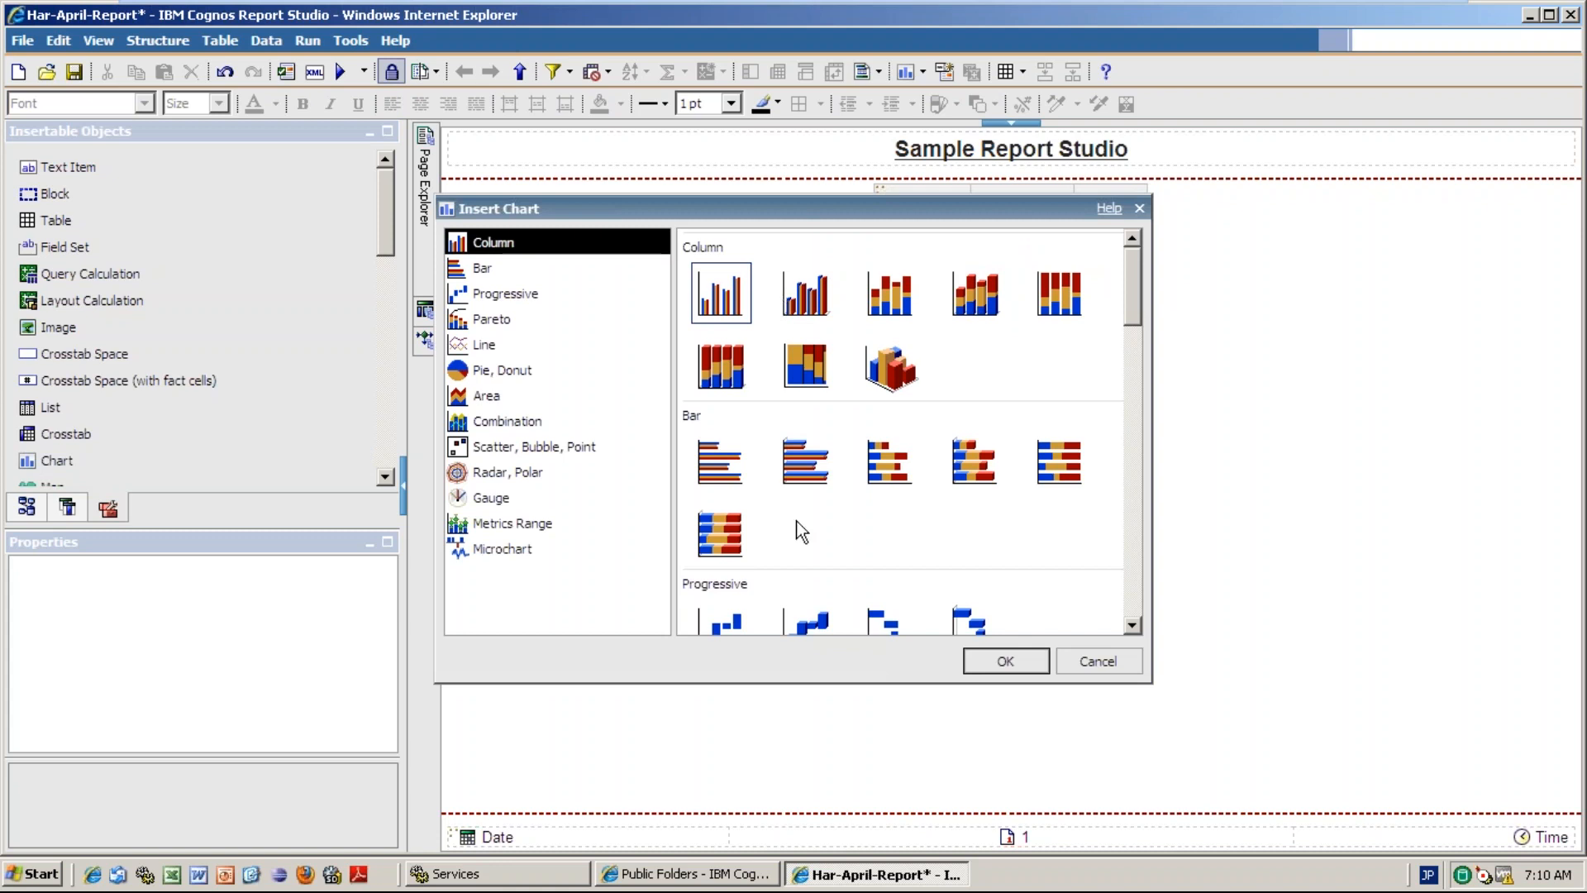
{"action": "left_click", "coordinate": [993, 663]}
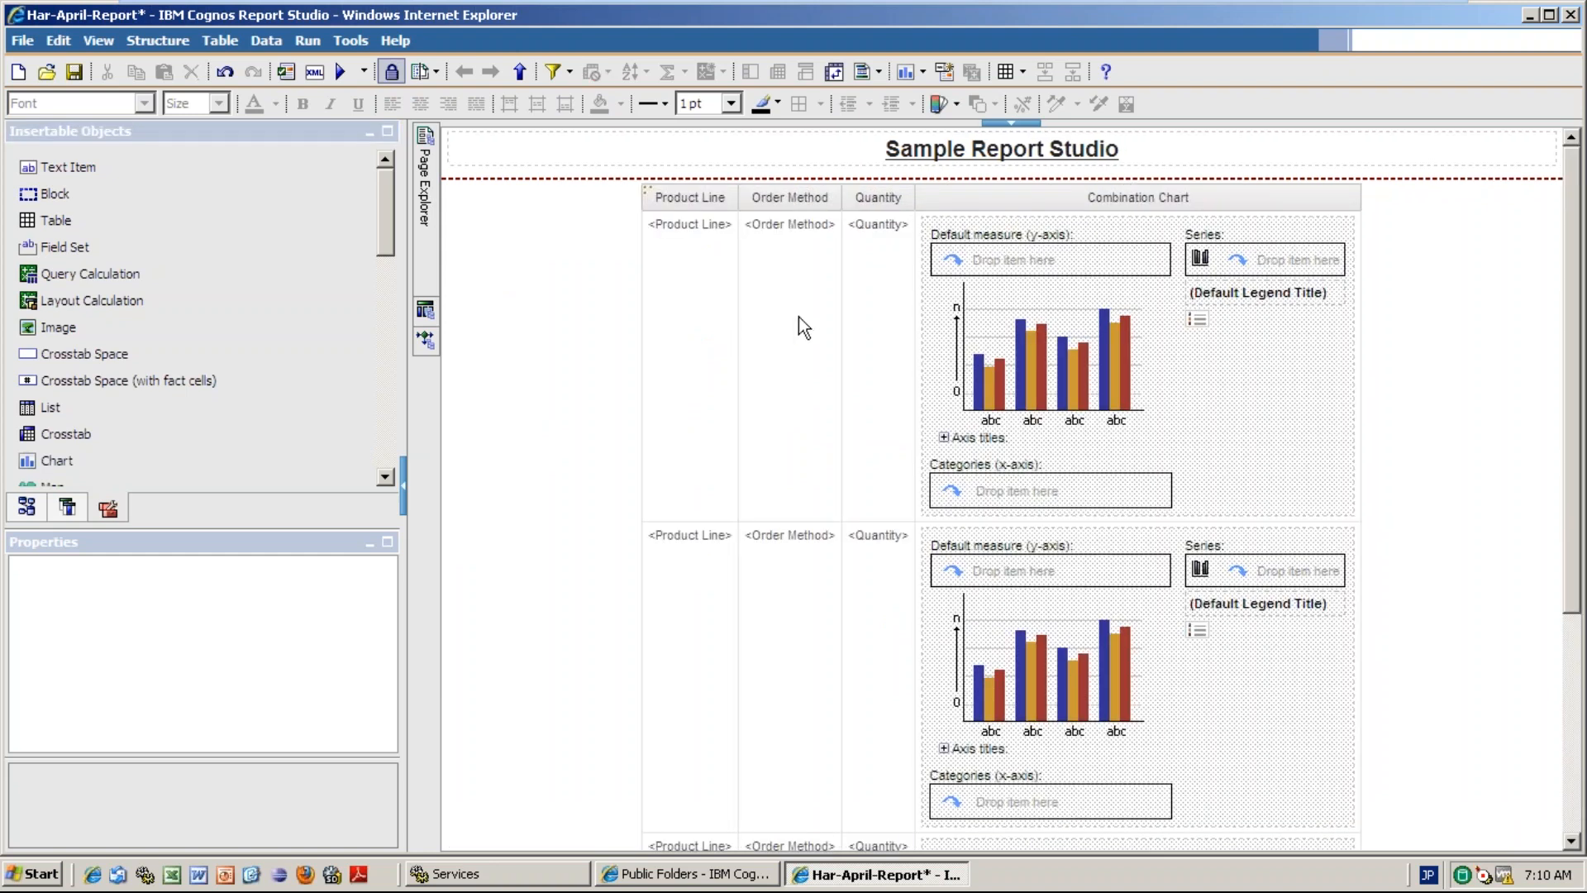
- Add Product Line from Products to the categories (x-axis) of the chart in the list
{"action": "left_click", "coordinate": [871, 319]}
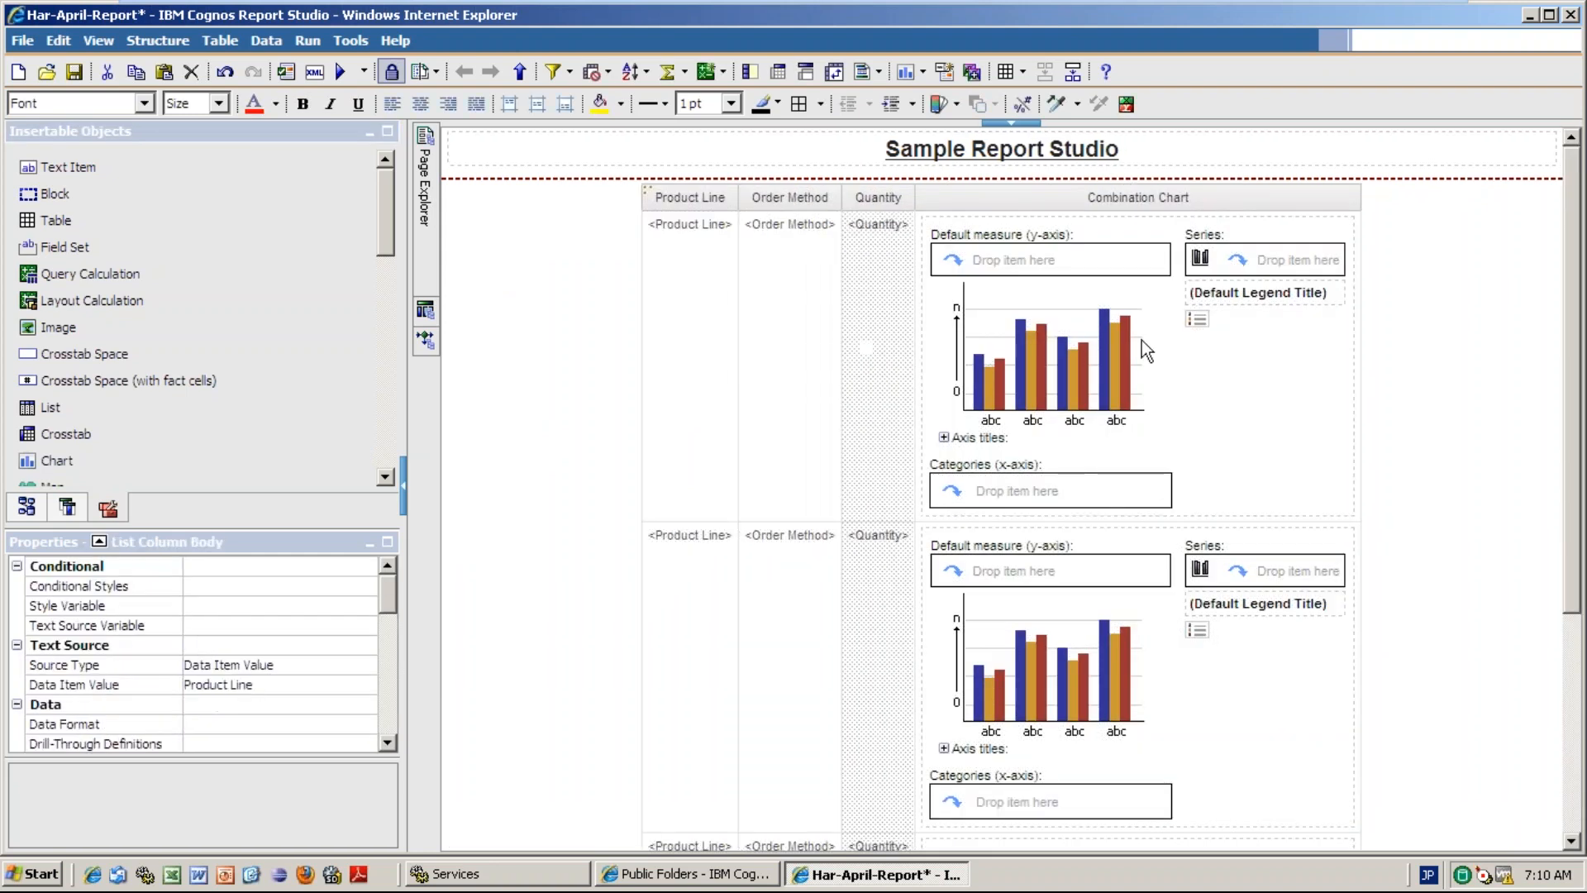
{"action": "left_click", "coordinate": [1233, 370]}
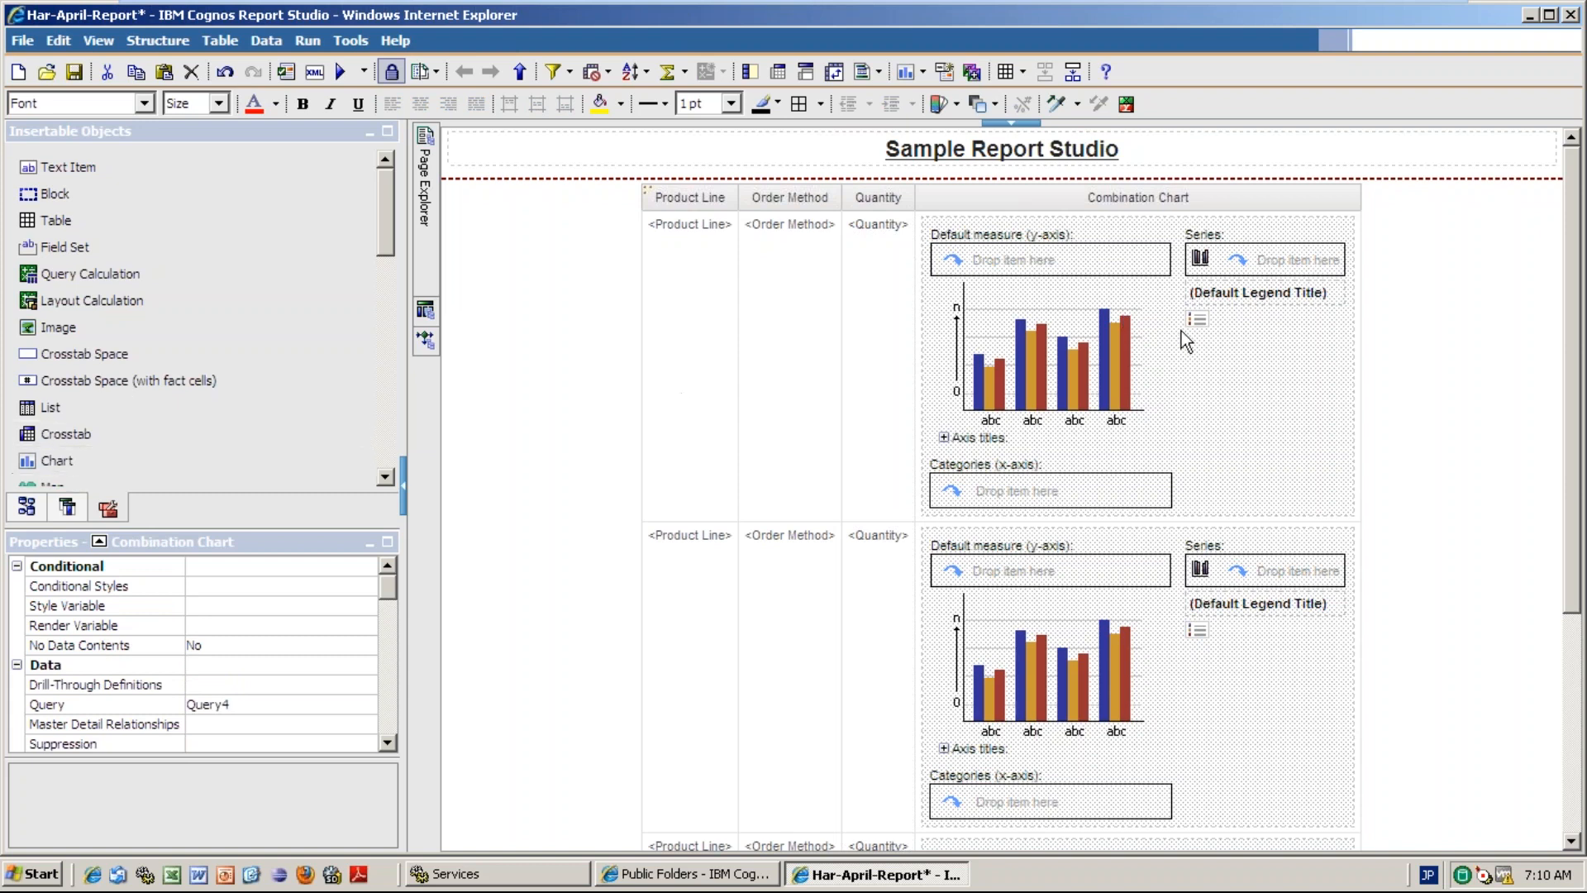
{"action": "left_click", "coordinate": [38, 512]}
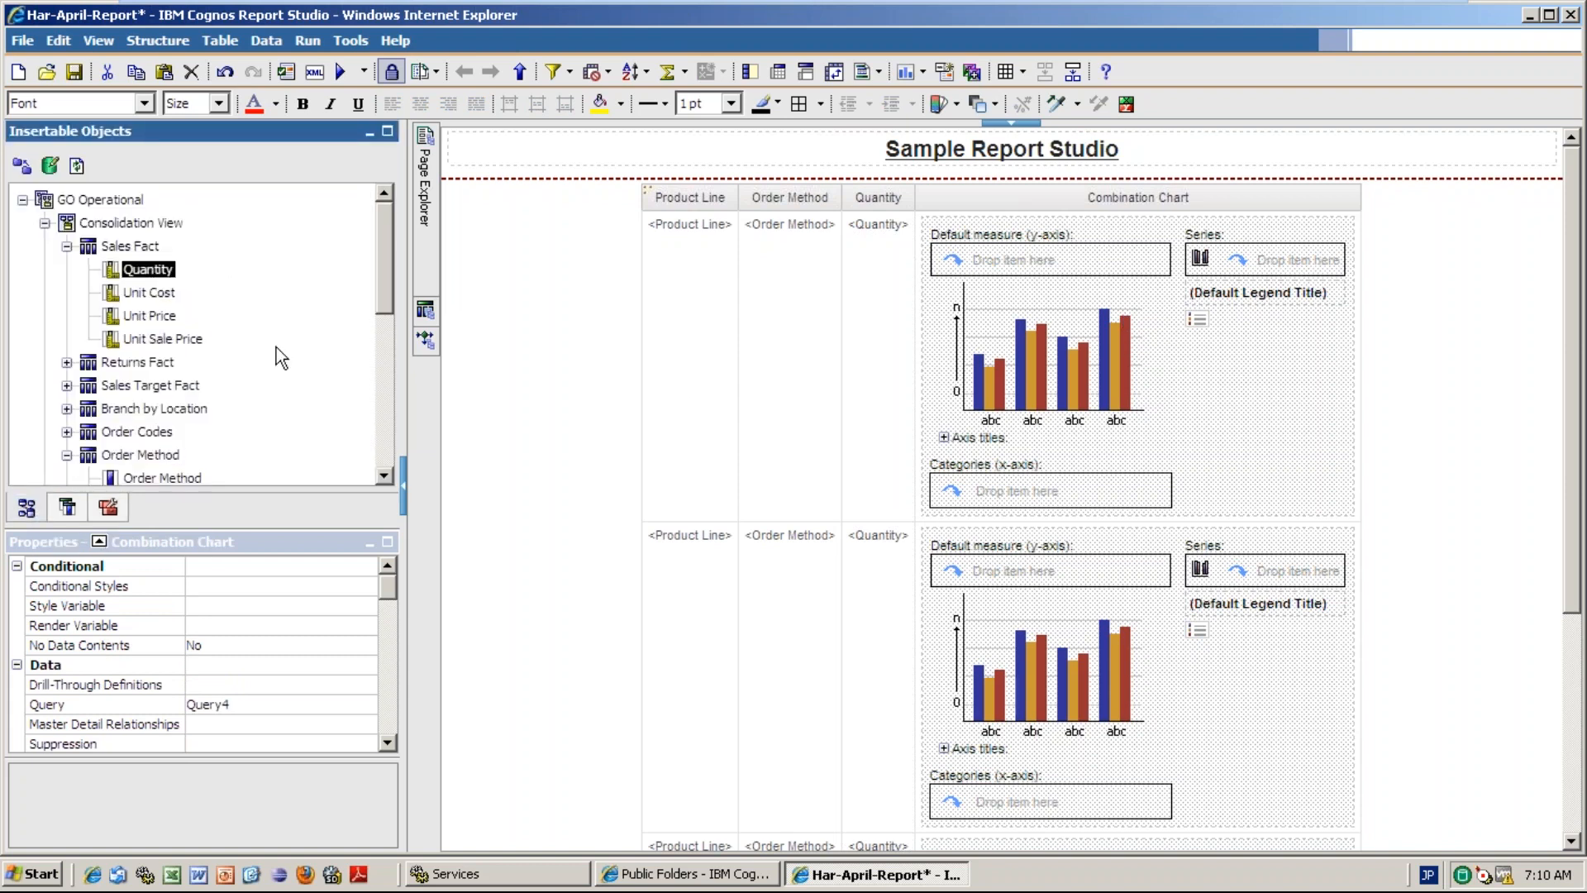
{"action": "scroll", "coordinate": [386, 264], "scroll_direction": "down", "scroll_amount": 1}
{"action": "scroll", "coordinate": [385, 334], "scroll_direction": "down", "scroll_amount": 2}
{"action": "left_click", "coordinate": [145, 296]}
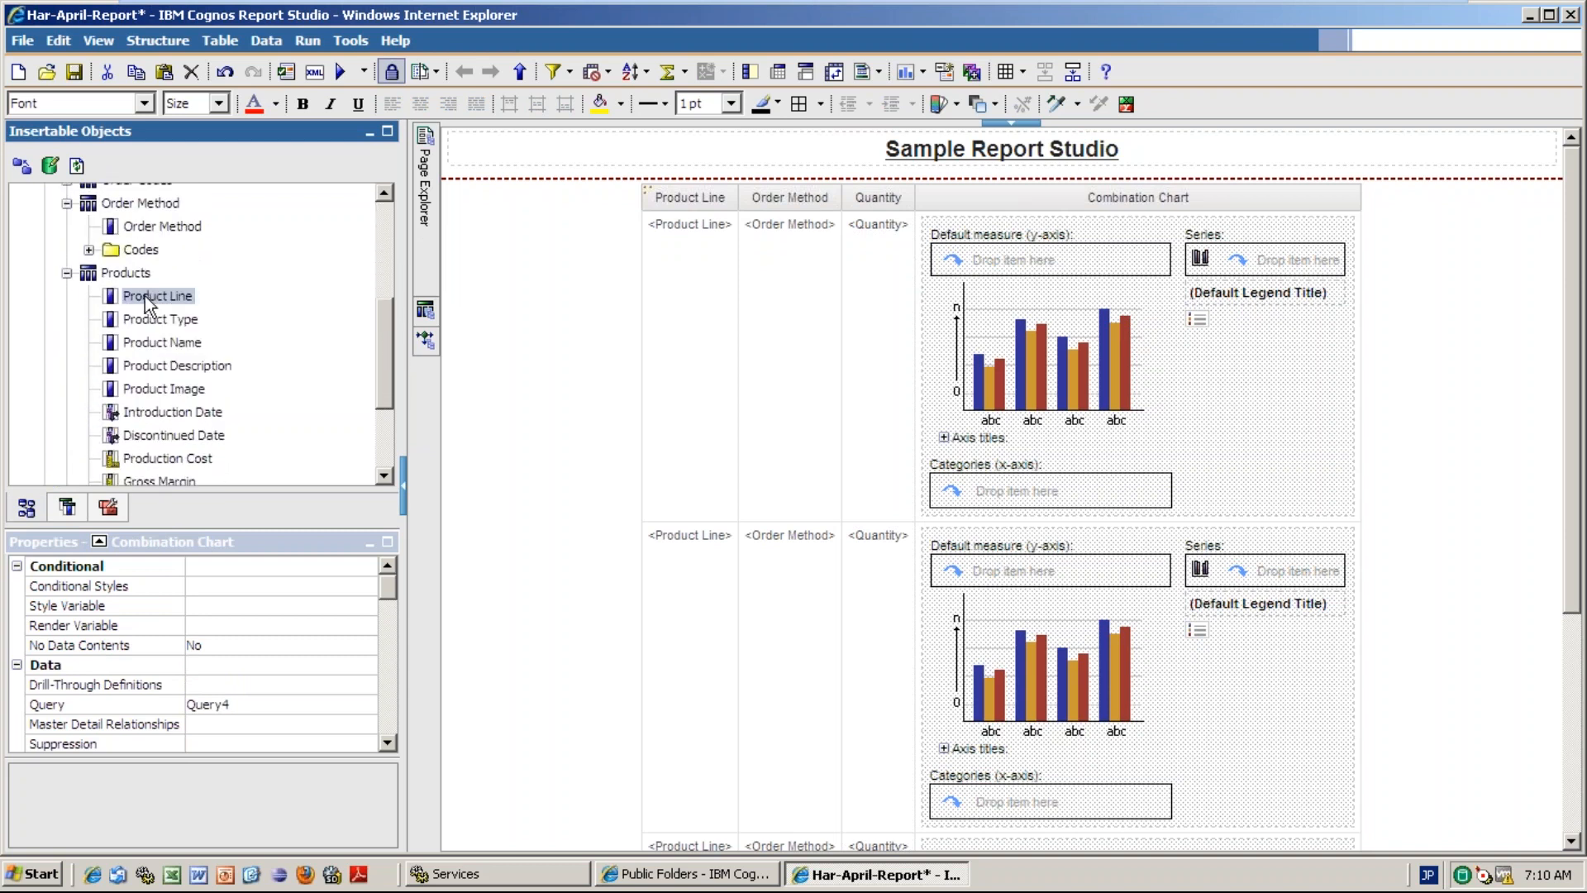
{"action": "left_click_drag", "start_coordinate": [692, 508], "coordinate": [1058, 506]}
- Add Order Method to the chart's series and Quantity from Sales Fact as its default measure (y-axis)
{"action": "scroll", "coordinate": [384, 375], "scroll_direction": "up", "scroll_amount": 3}
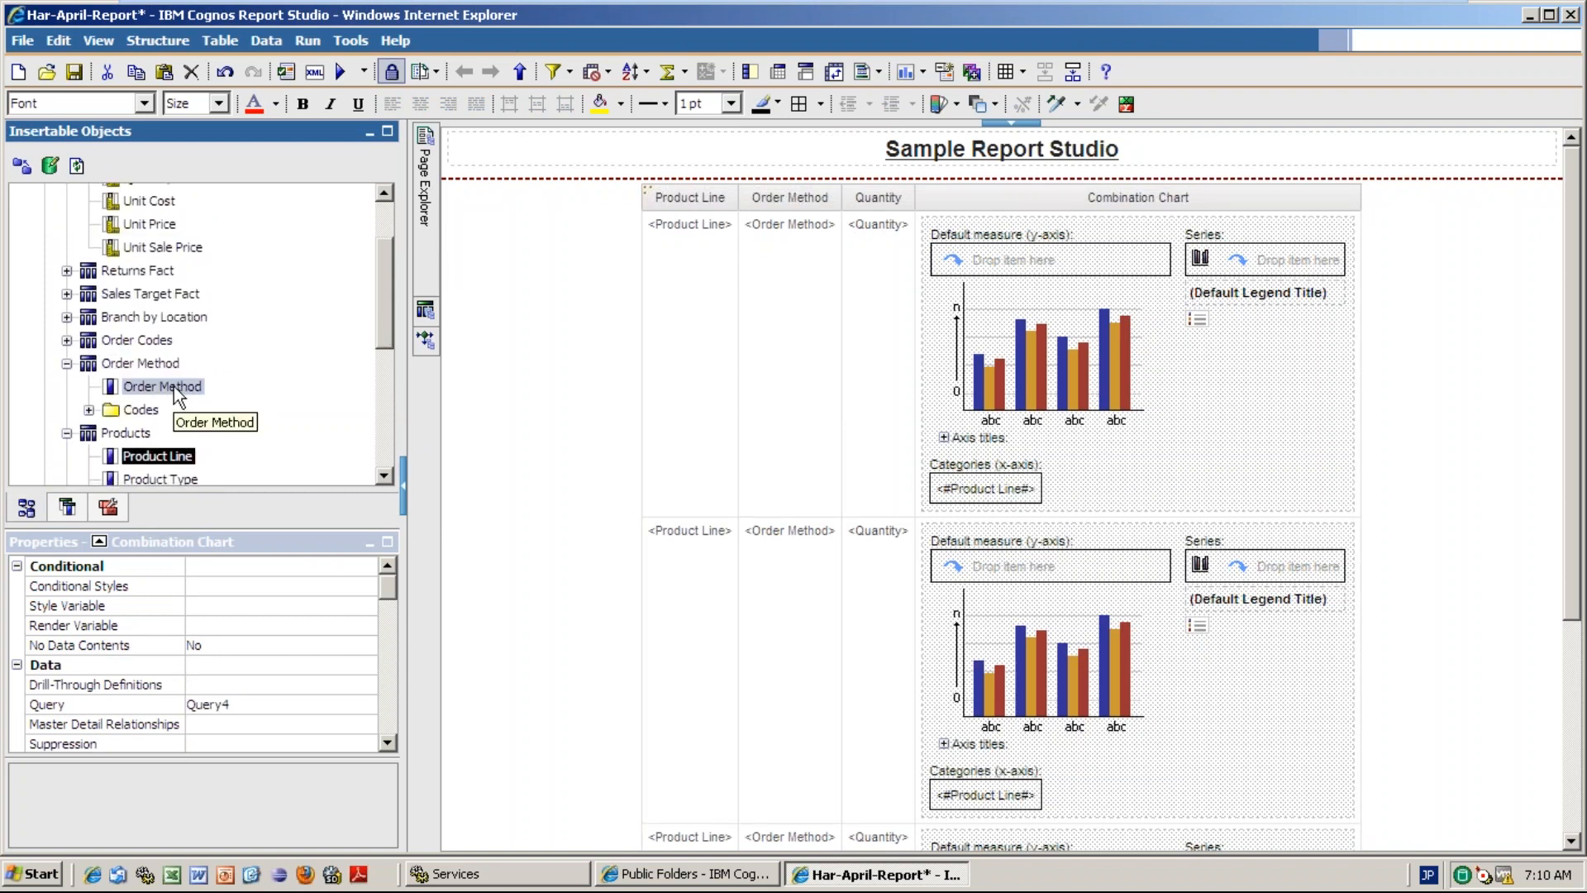
{"action": "left_click_drag", "start_coordinate": [180, 395], "coordinate": [555, 476]}
{"action": "left_click_drag", "start_coordinate": [385, 313], "coordinate": [380, 245]}
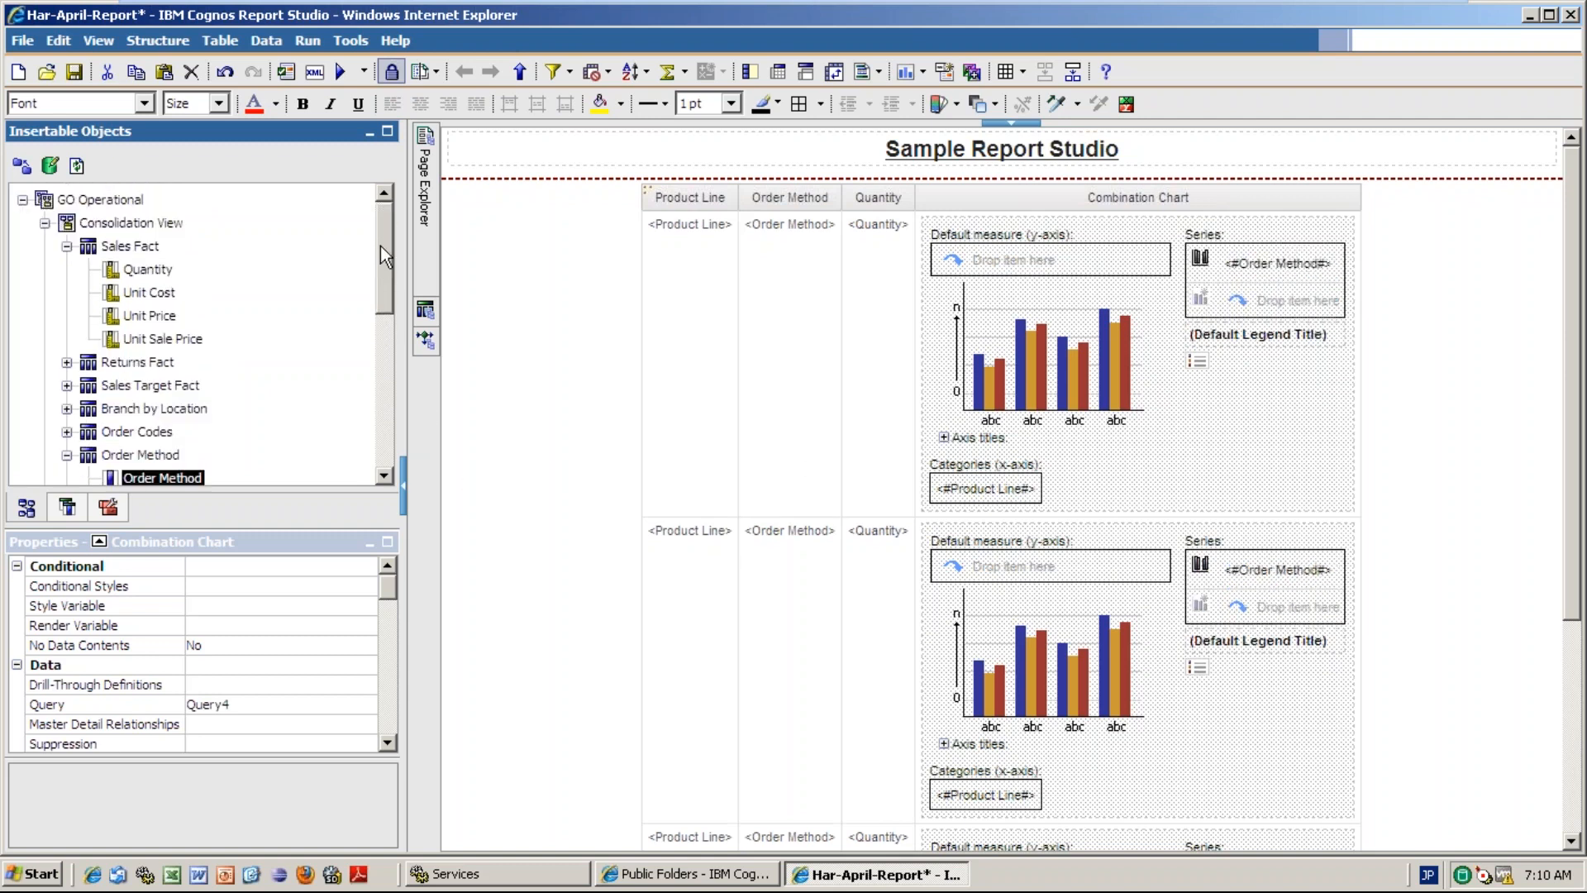
{"action": "left_click", "coordinate": [147, 269]}
{"action": "left_click_drag", "start_coordinate": [724, 324], "coordinate": [1026, 262]}
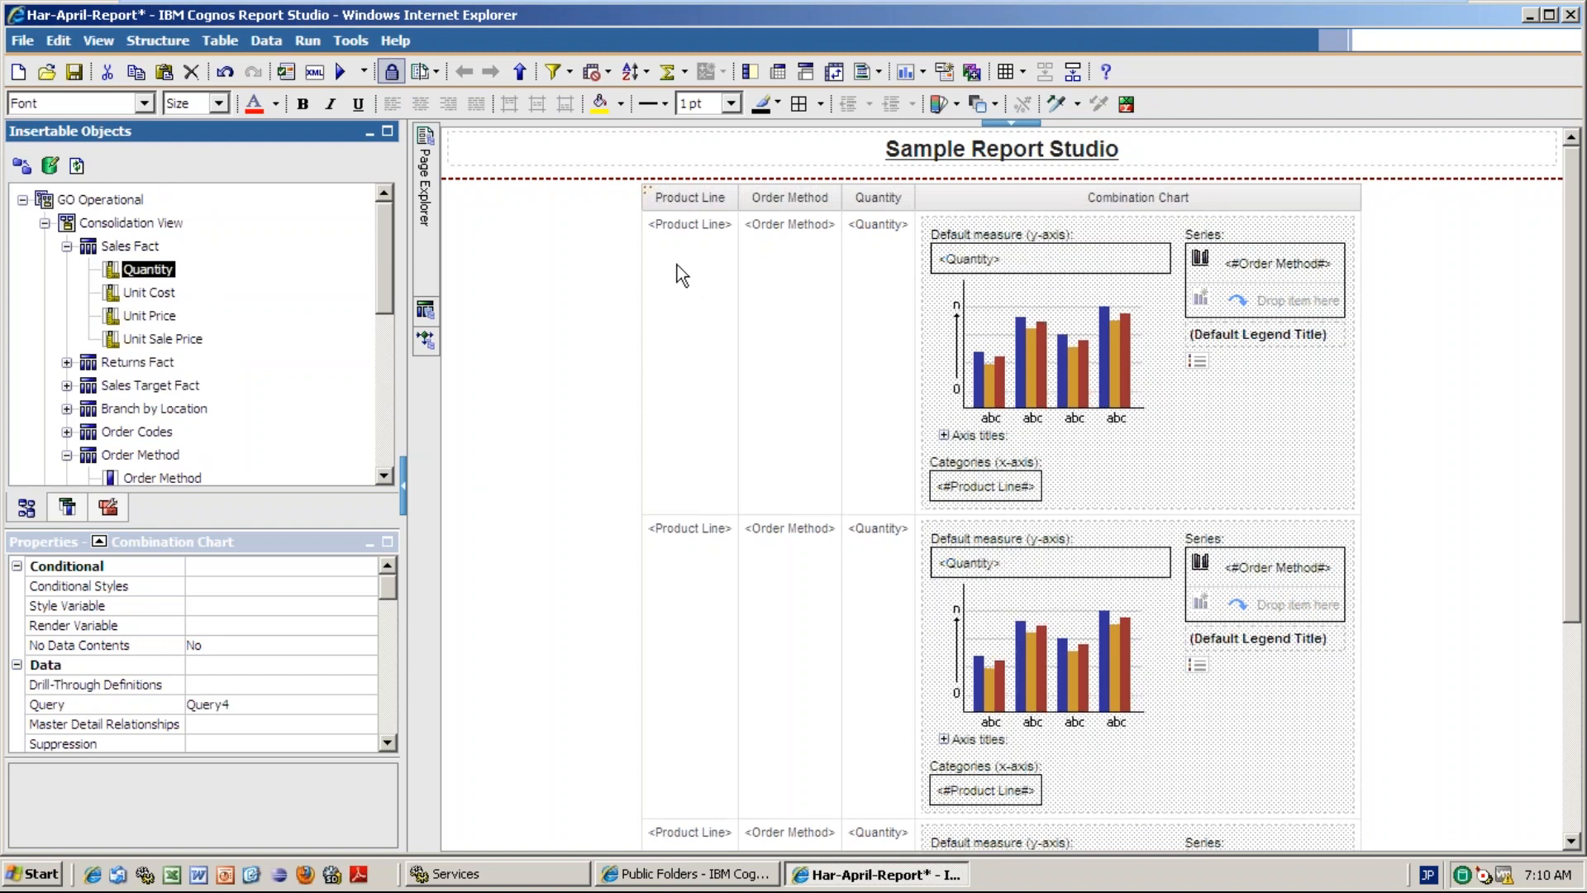
- Select the list that contains the chart and try to define Master Detail Relationships at the list level
{"action": "left_click", "coordinate": [1009, 389]}
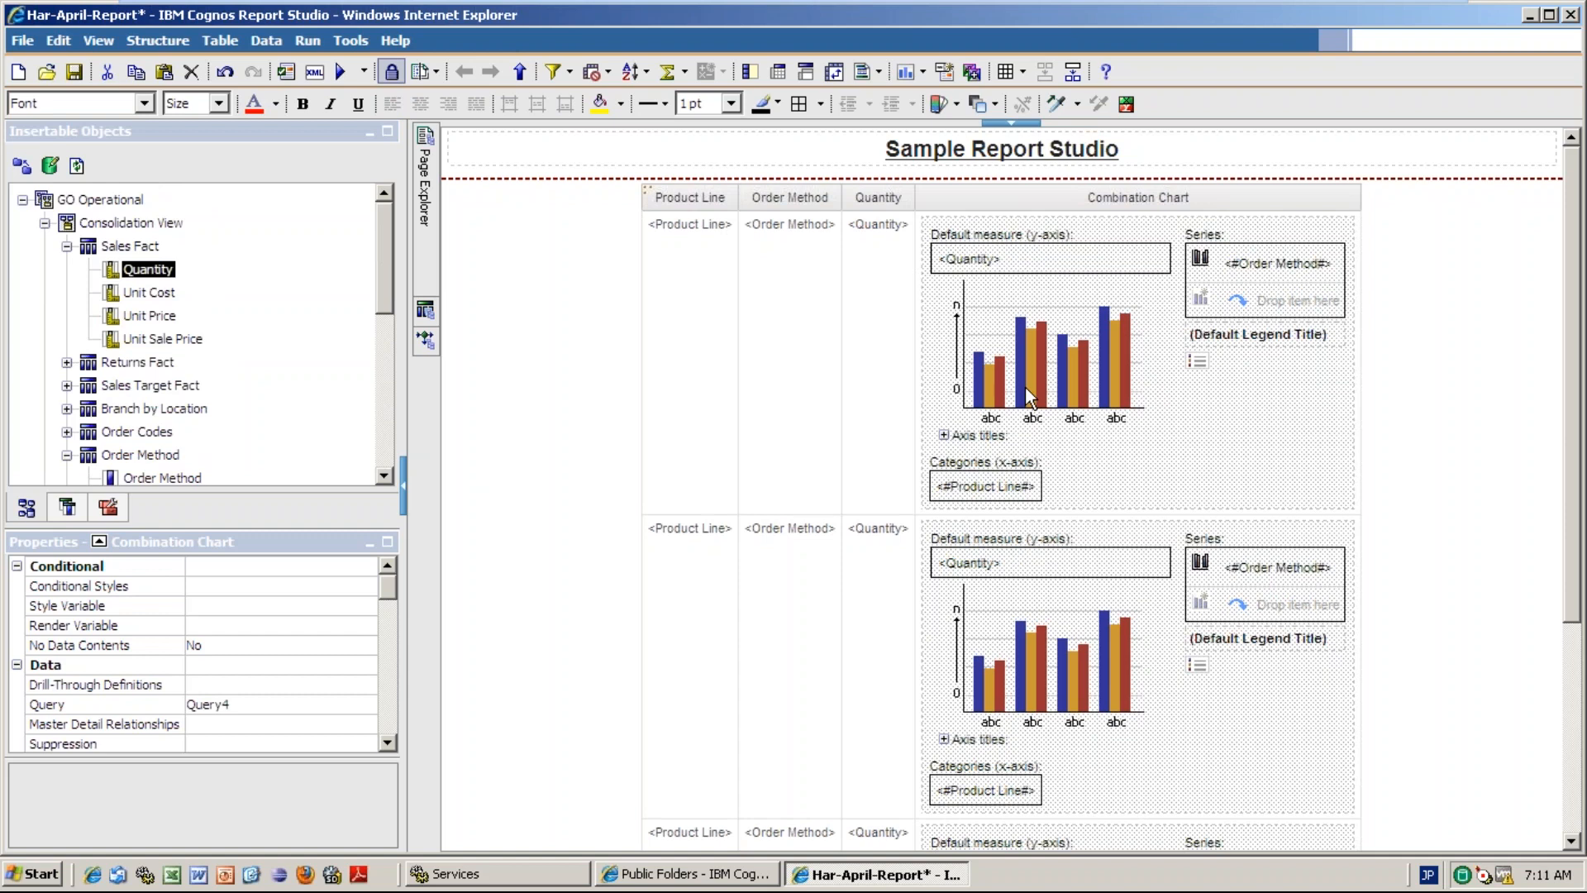
{"action": "left_click", "coordinate": [646, 314]}
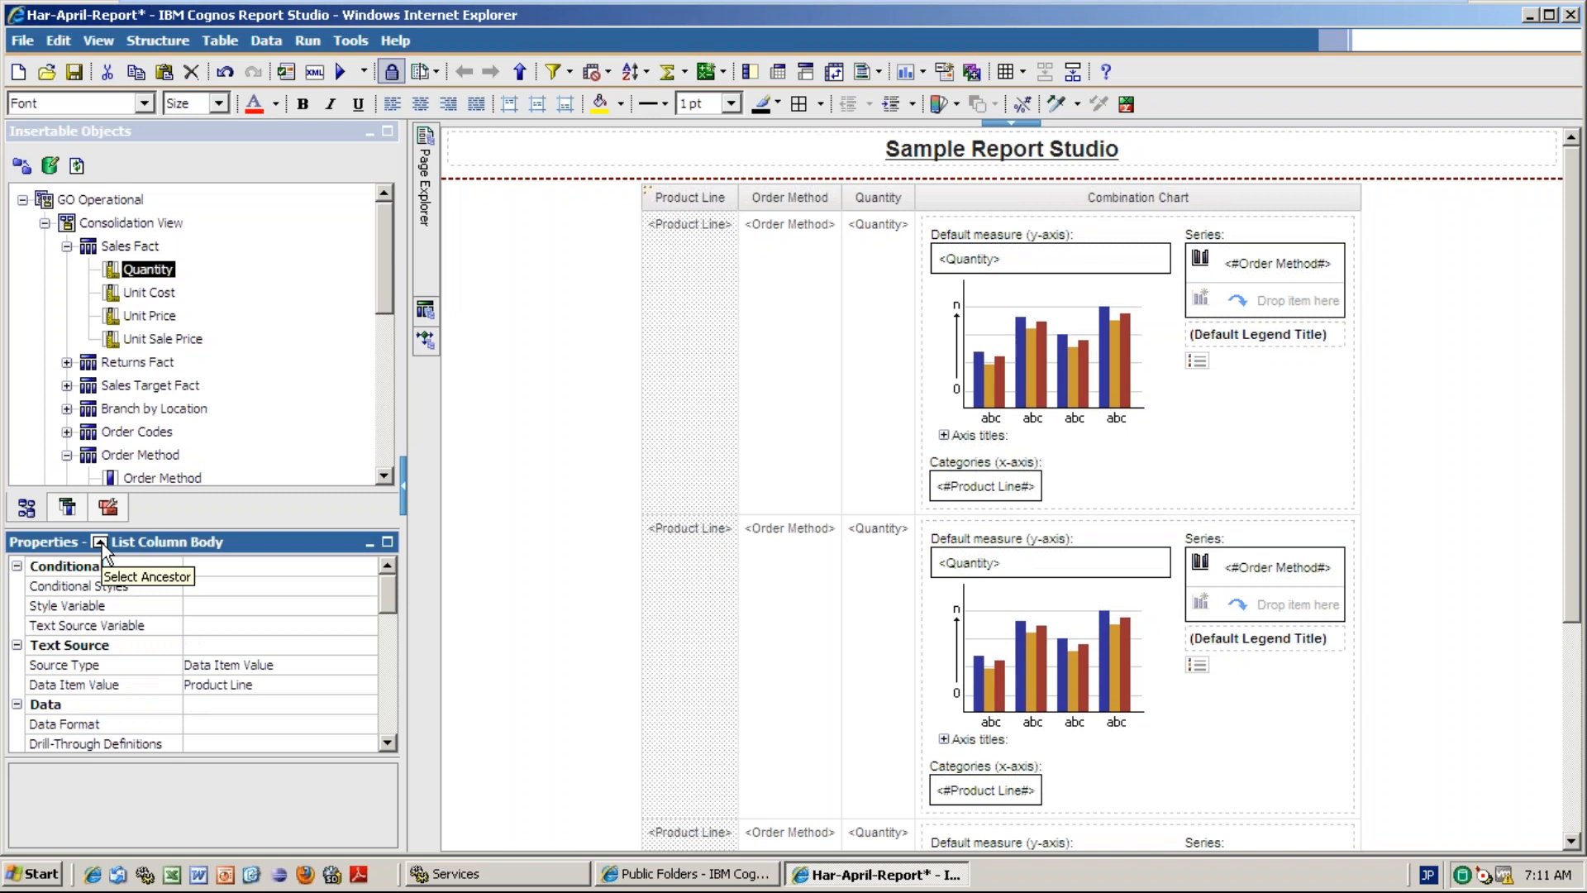
{"action": "left_click", "coordinate": [100, 543]}
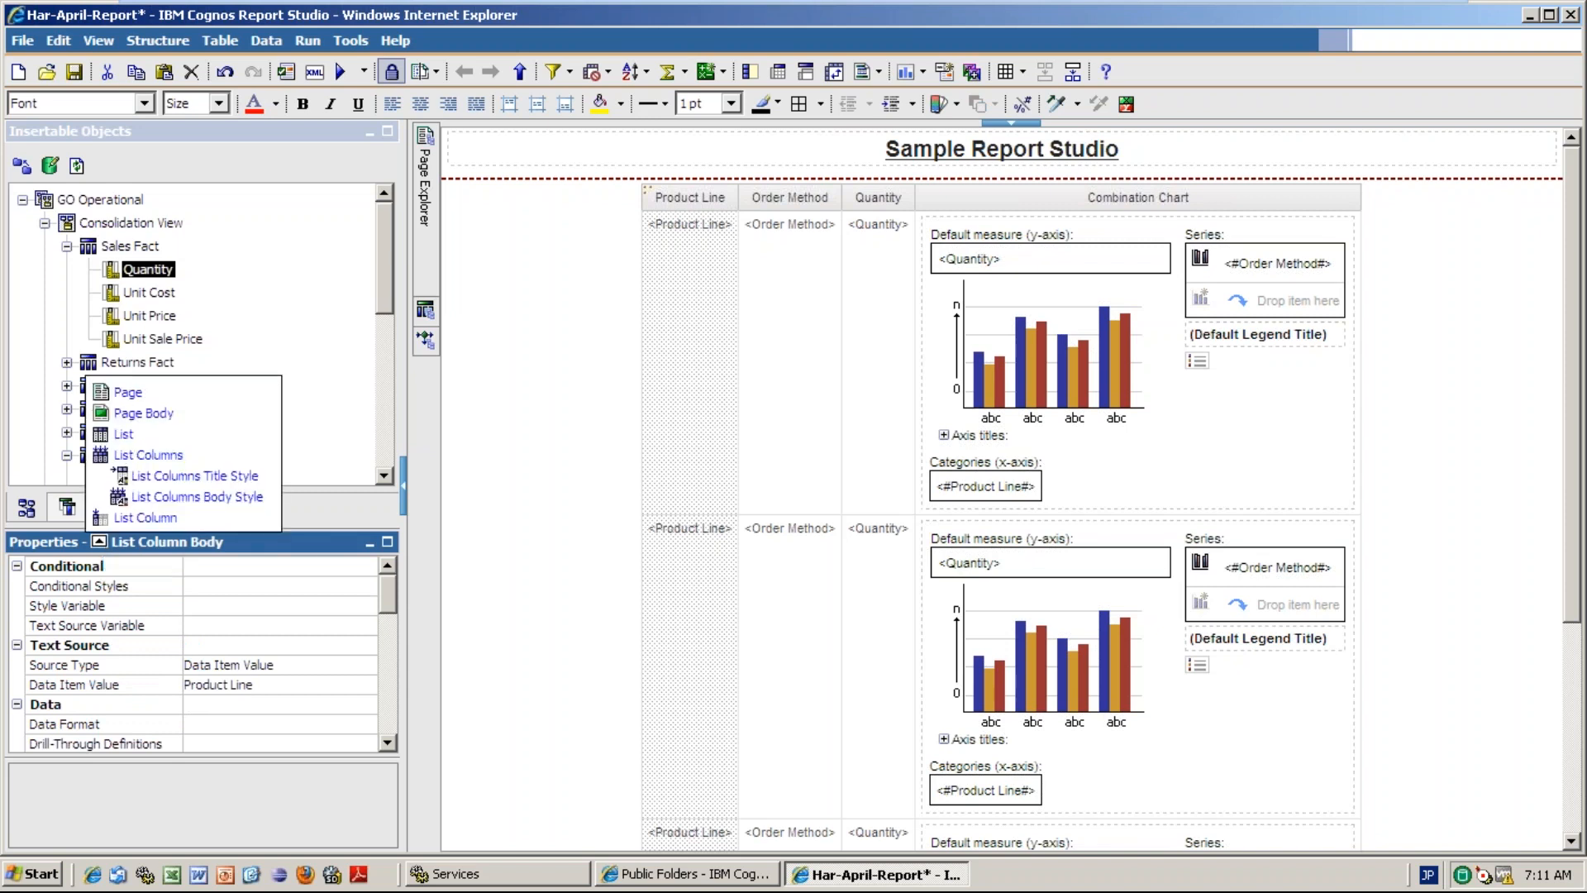
{"action": "left_click", "coordinate": [123, 434]}
{"action": "left_click", "coordinate": [390, 742]}
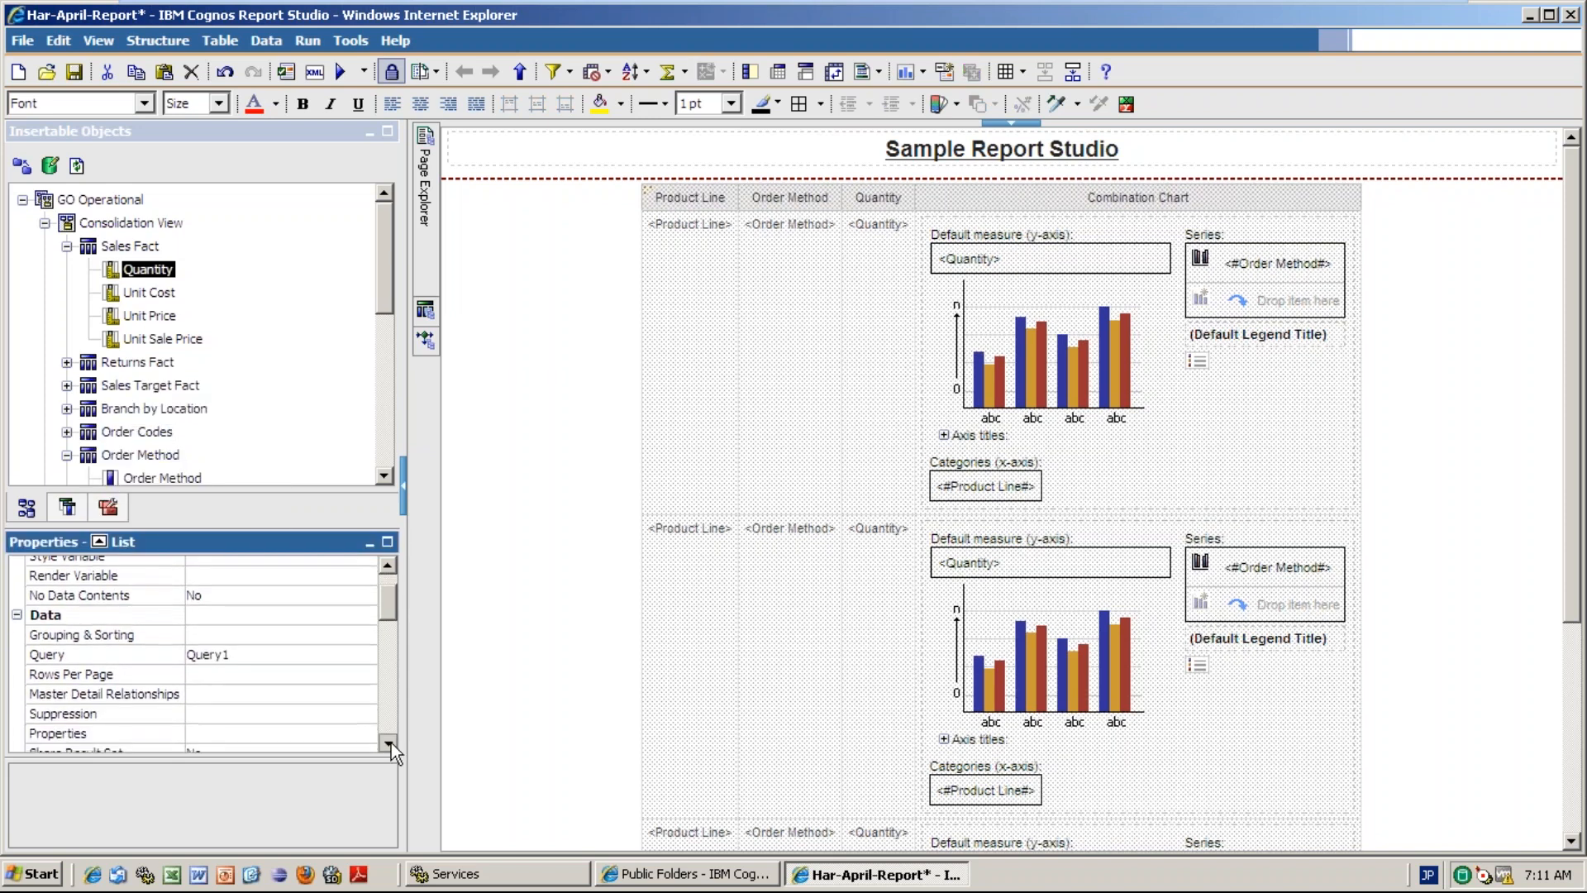
{"action": "left_click", "coordinate": [390, 742]}
{"action": "left_click", "coordinate": [297, 646]}
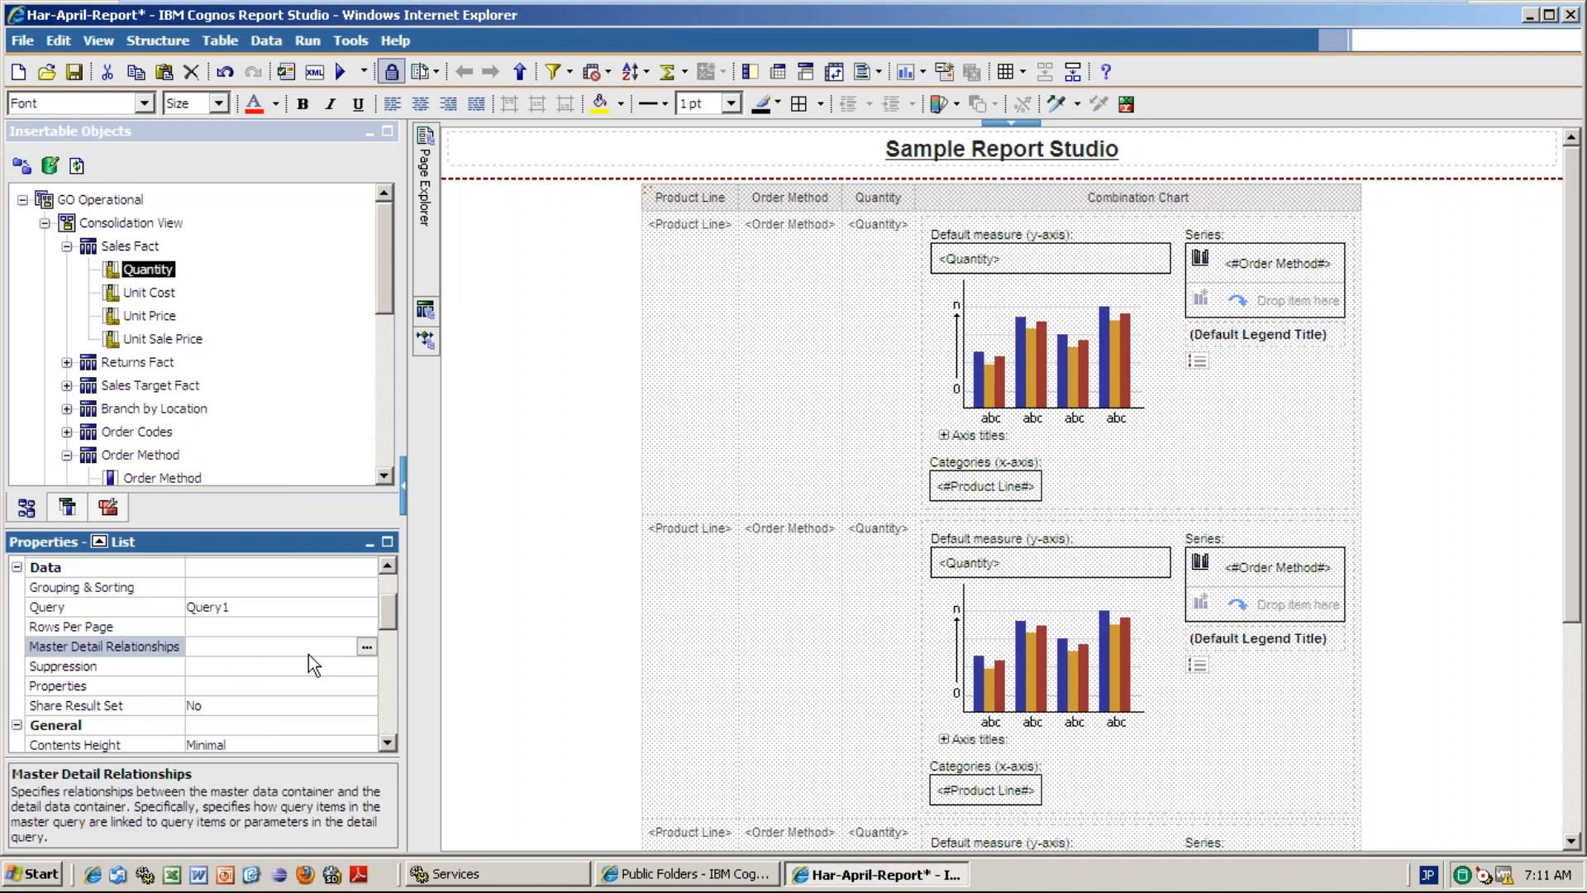
{"action": "left_click", "coordinate": [367, 647]}
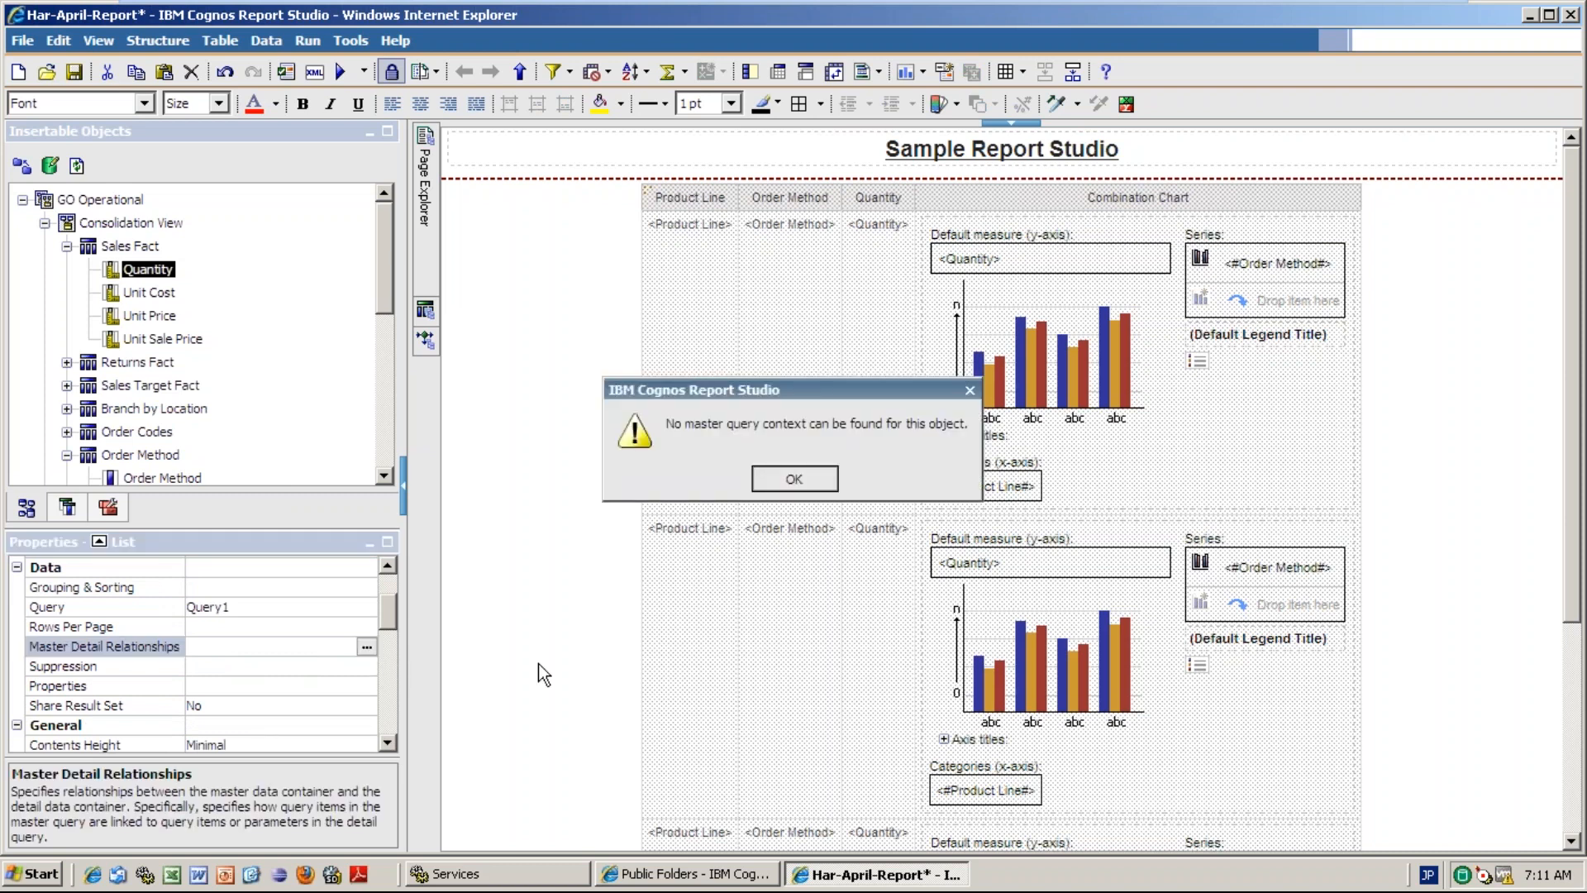
{"action": "left_click", "coordinate": [783, 480]}
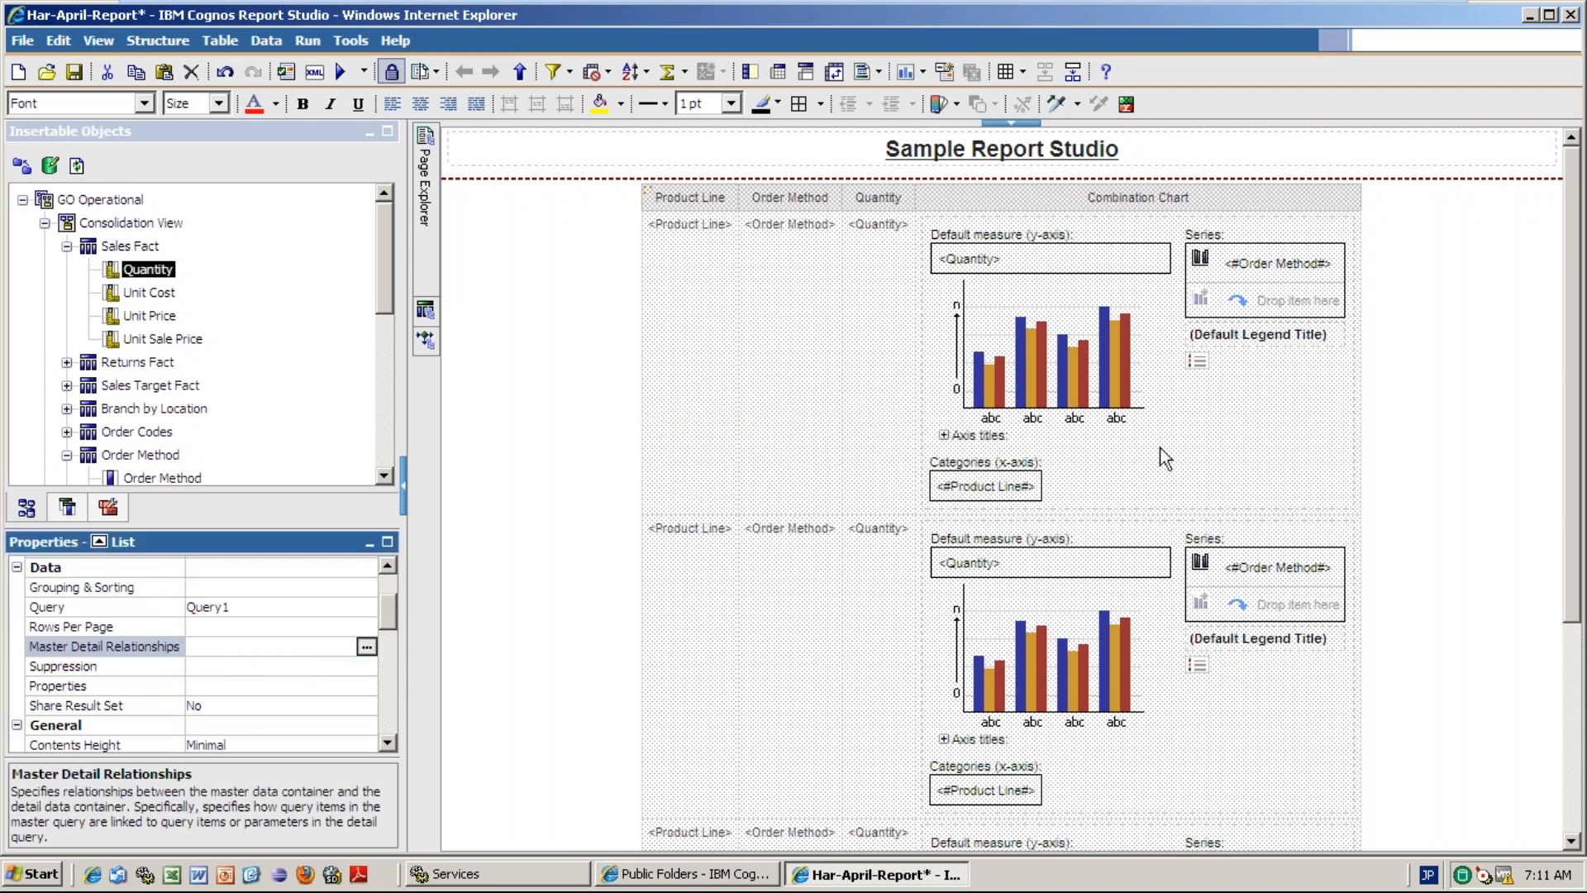
- Link Query1 to the combination chart's Query4 in Master Detail Relationships, matching Product Line to Product Line and Order Method to Order Method
{"action": "left_click", "coordinate": [339, 628]}
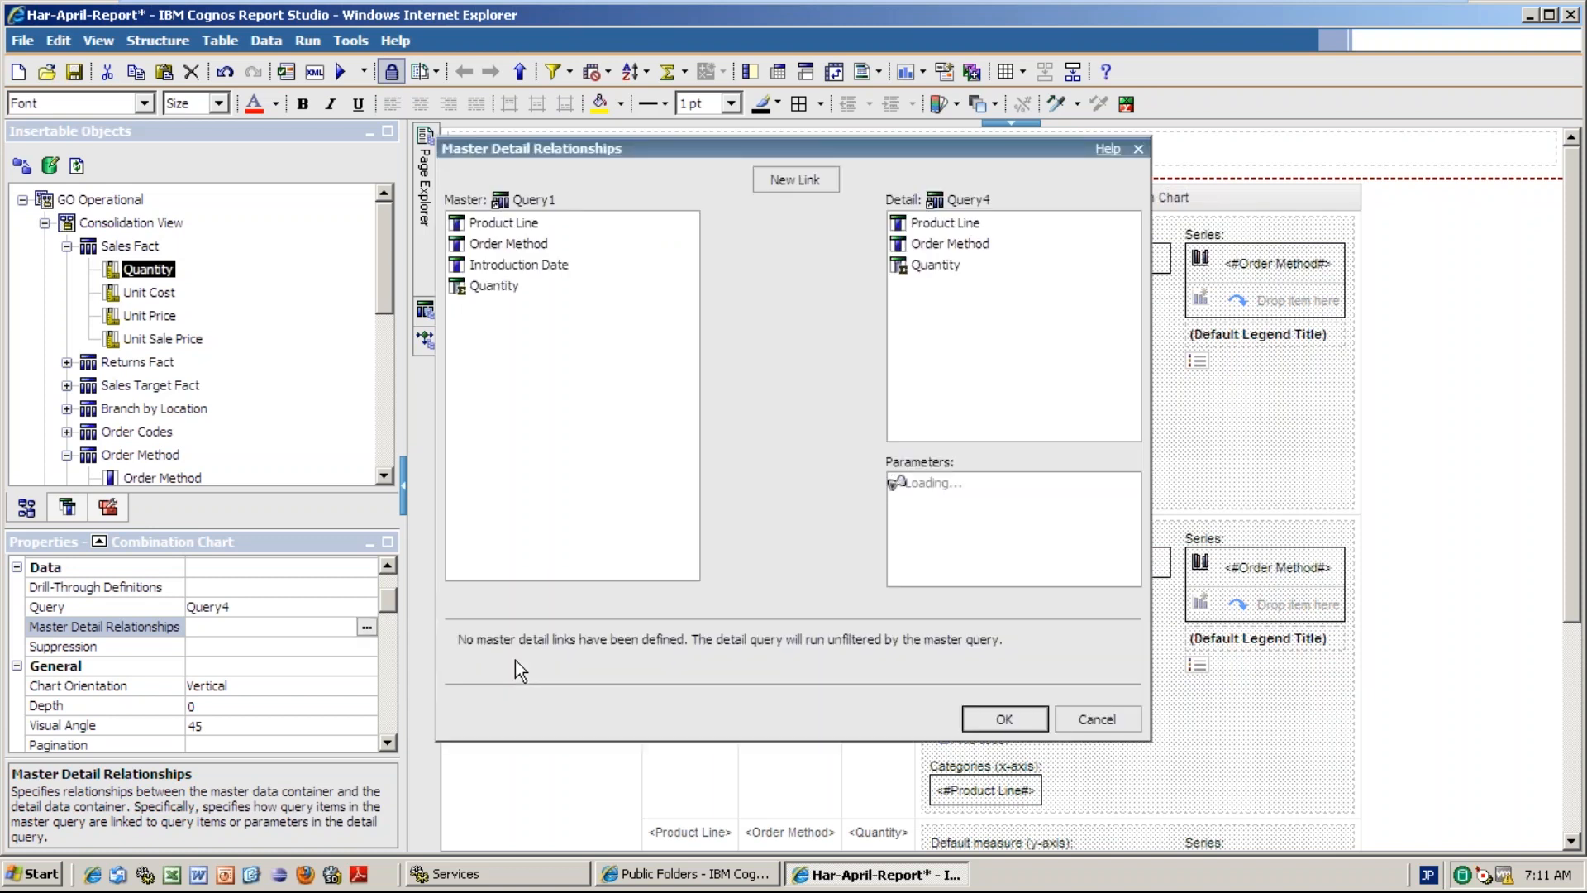
{"action": "left_click", "coordinate": [781, 181]}
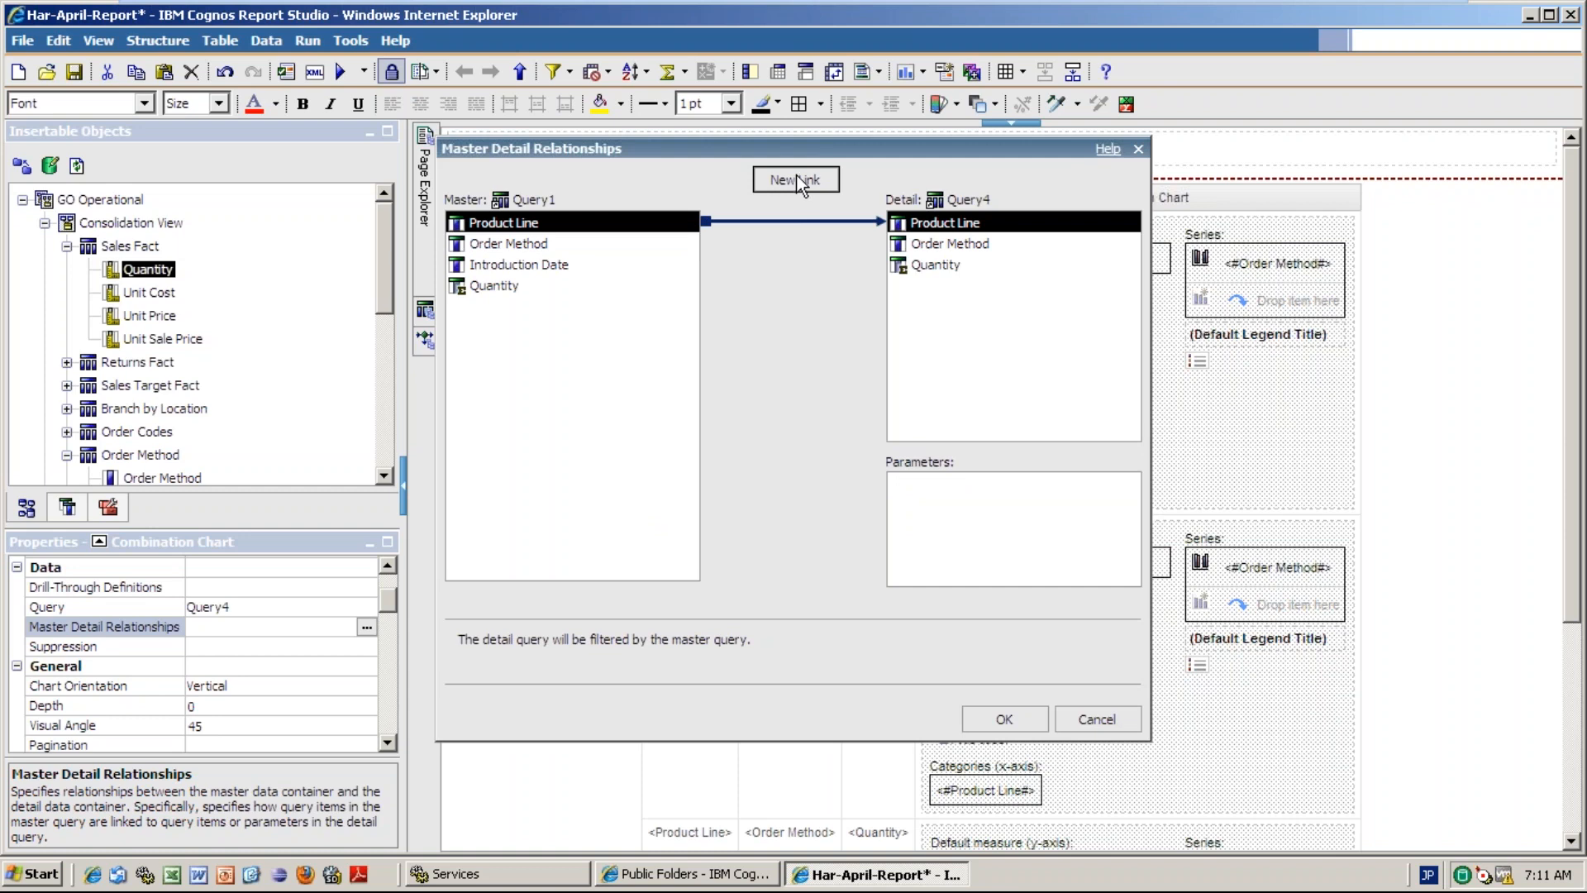
{"action": "left_click", "coordinate": [580, 246]}
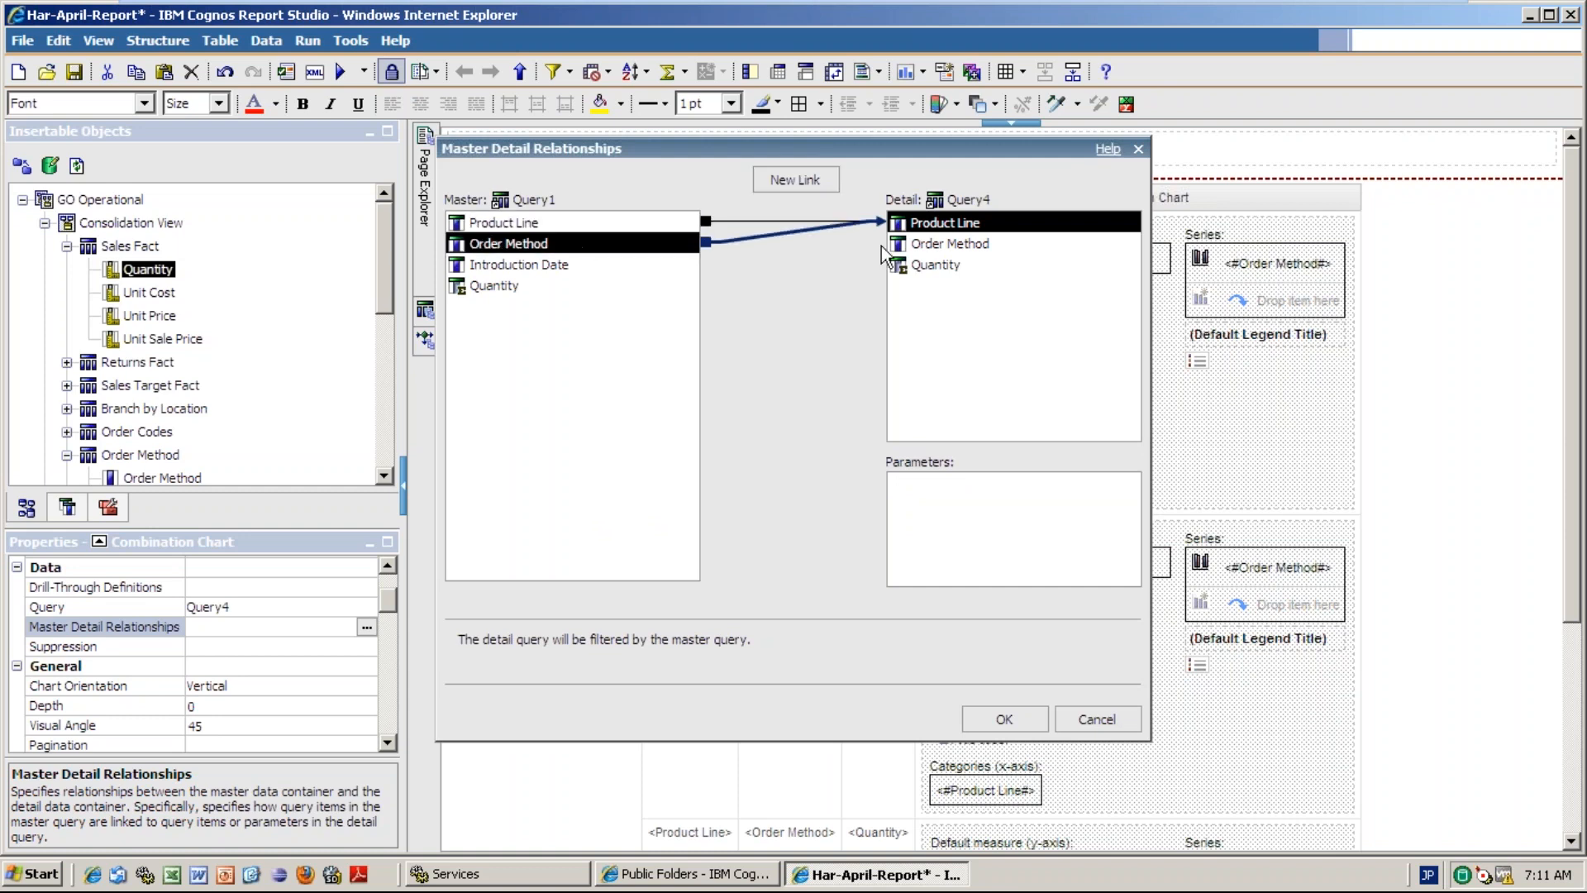
{"action": "left_click", "coordinate": [927, 245]}
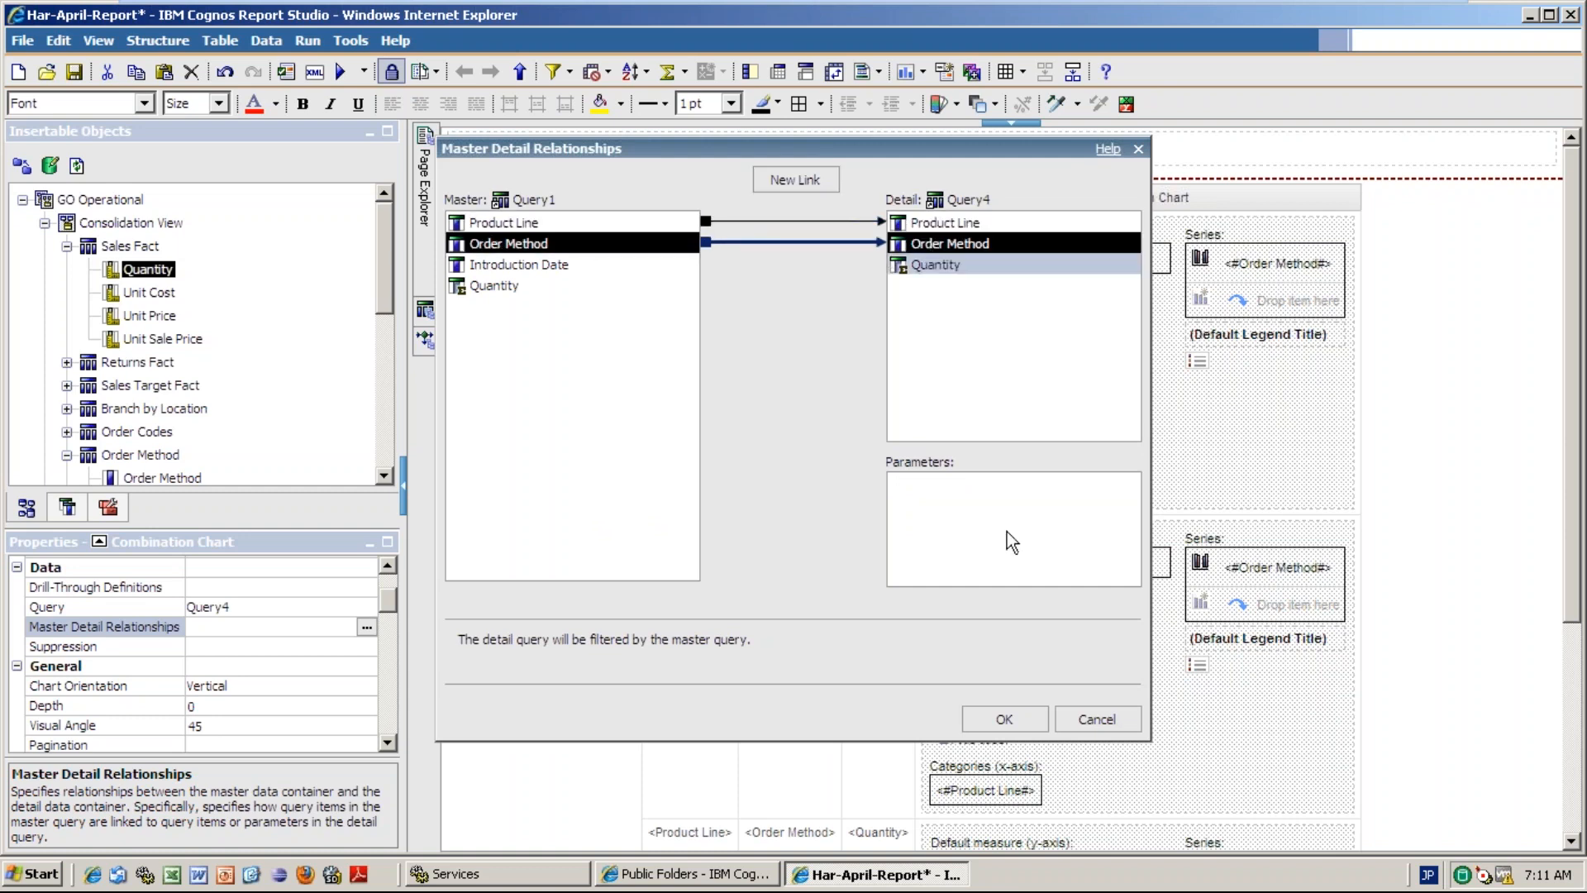
{"action": "left_click", "coordinate": [1004, 720]}
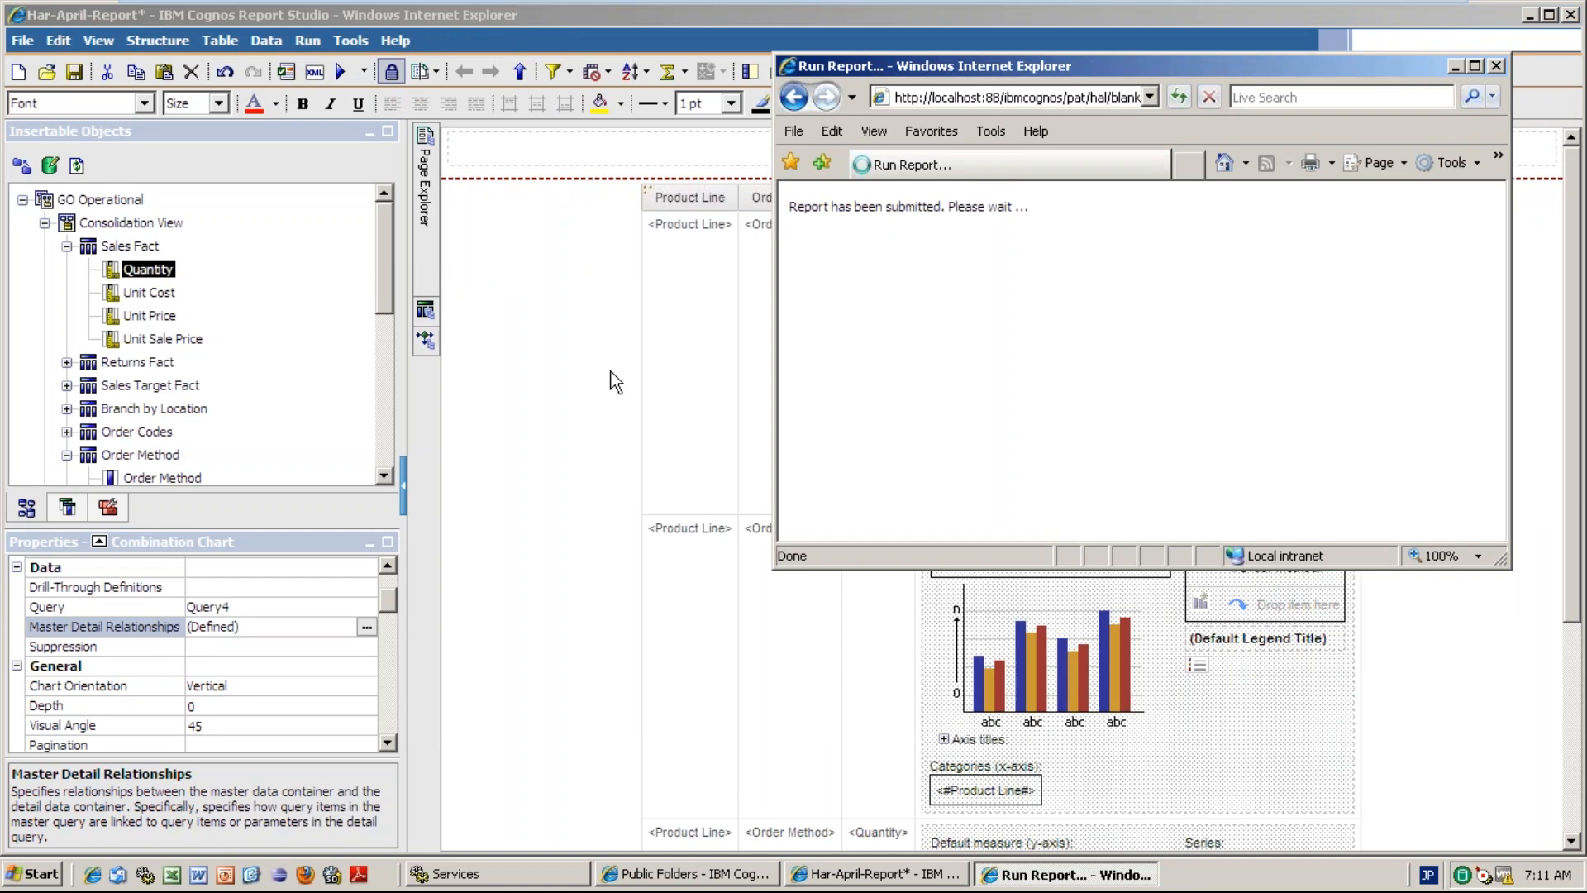
- In the maximized report run, set the year to 2004 for both the Startdate and End date prompts
{"action": "left_click", "coordinate": [1475, 66]}
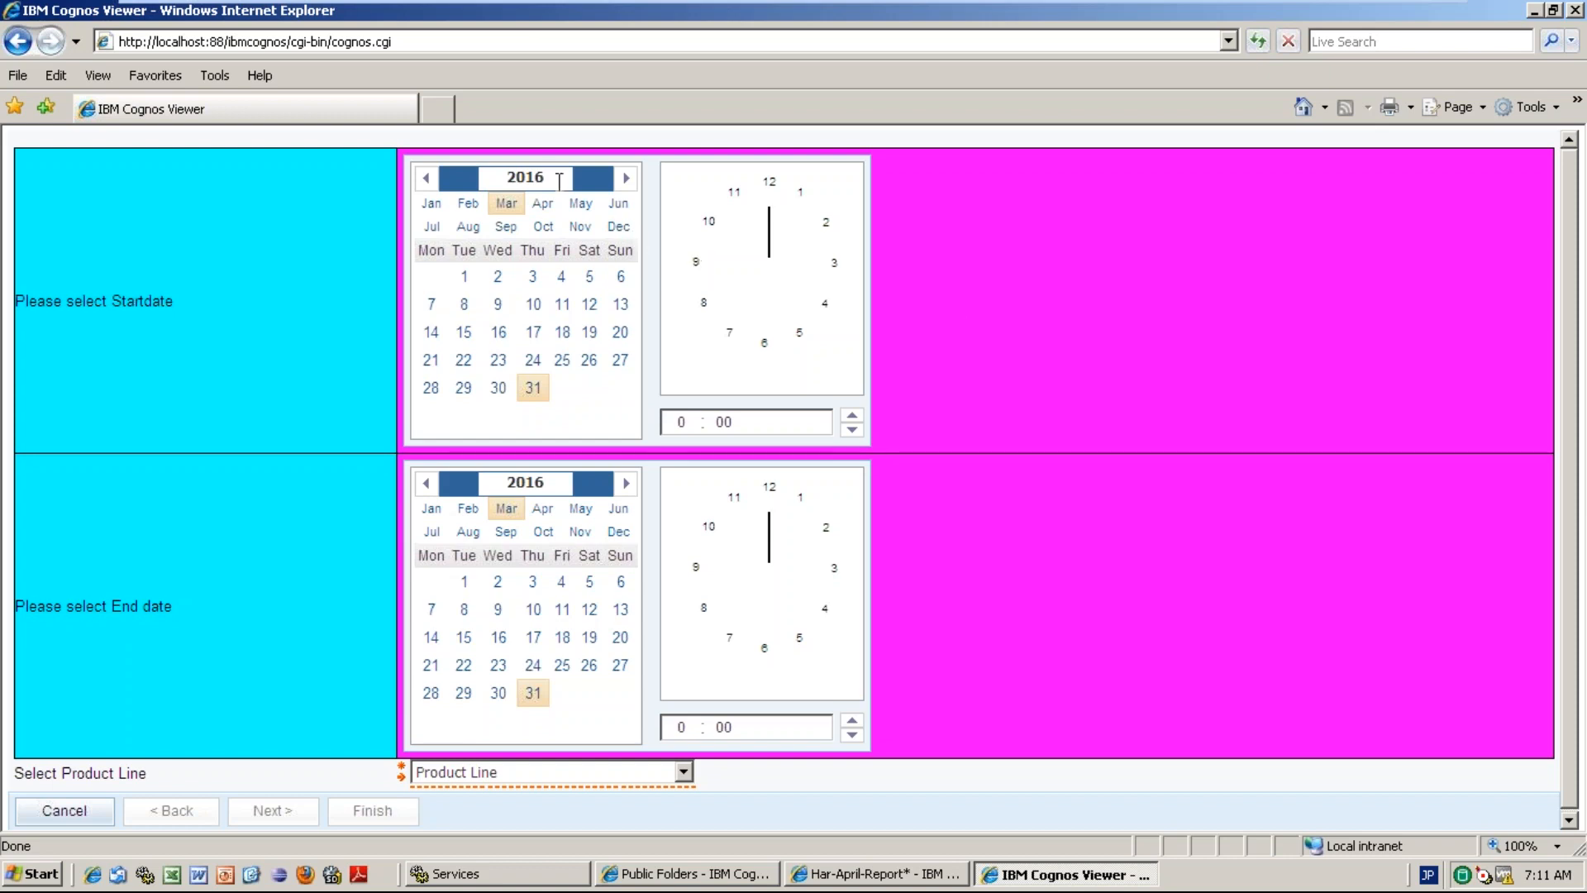
{"action": "left_click_drag", "start_coordinate": [537, 183], "coordinate": [529, 183]}
{"action": "type", "text": "02"}
{"action": "key", "text": "BackSpace"}
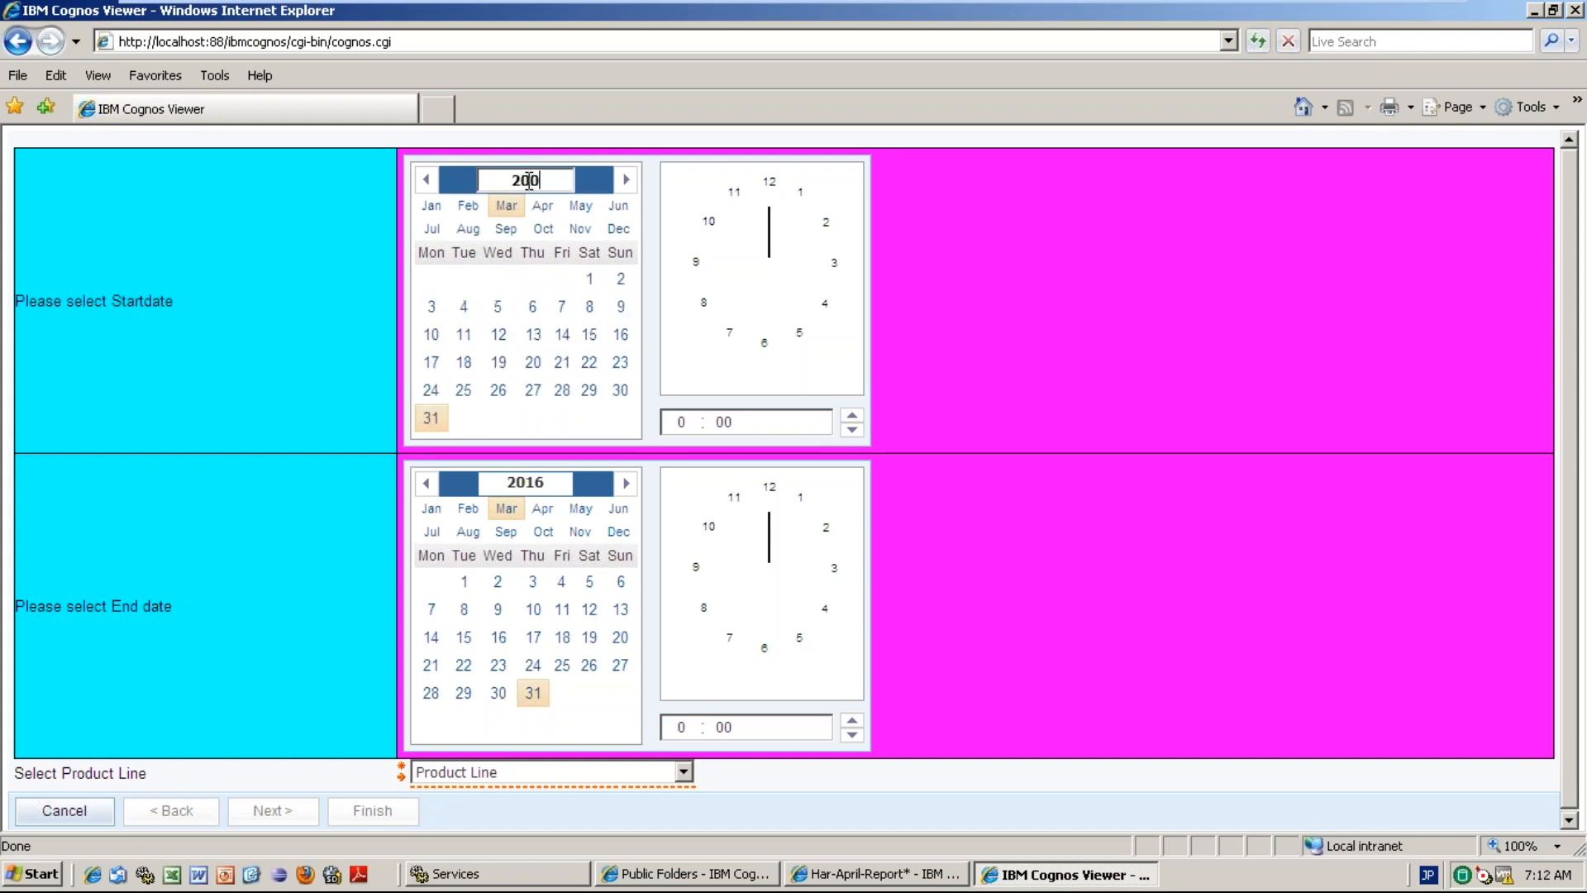
{"action": "type", "text": "4"}
{"action": "left_click_drag", "start_coordinate": [537, 481], "coordinate": [520, 477]}
{"action": "type", "text": "04"}
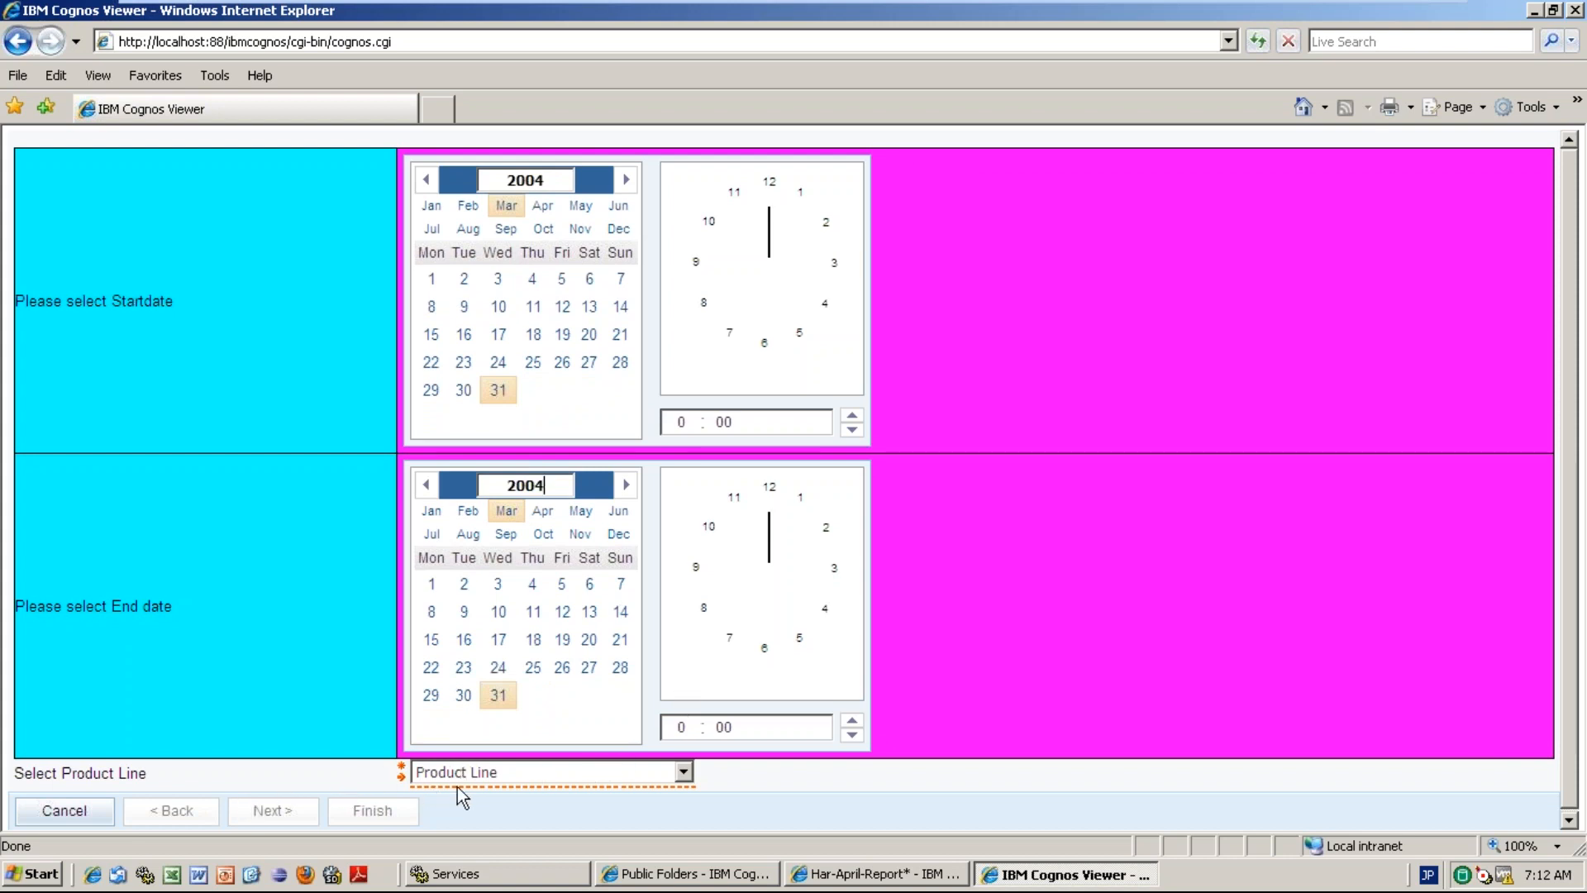
- Choose Golf Equipment as the Product Line prompt value, view the report output and close the viewer
{"action": "left_click", "coordinate": [531, 785]}
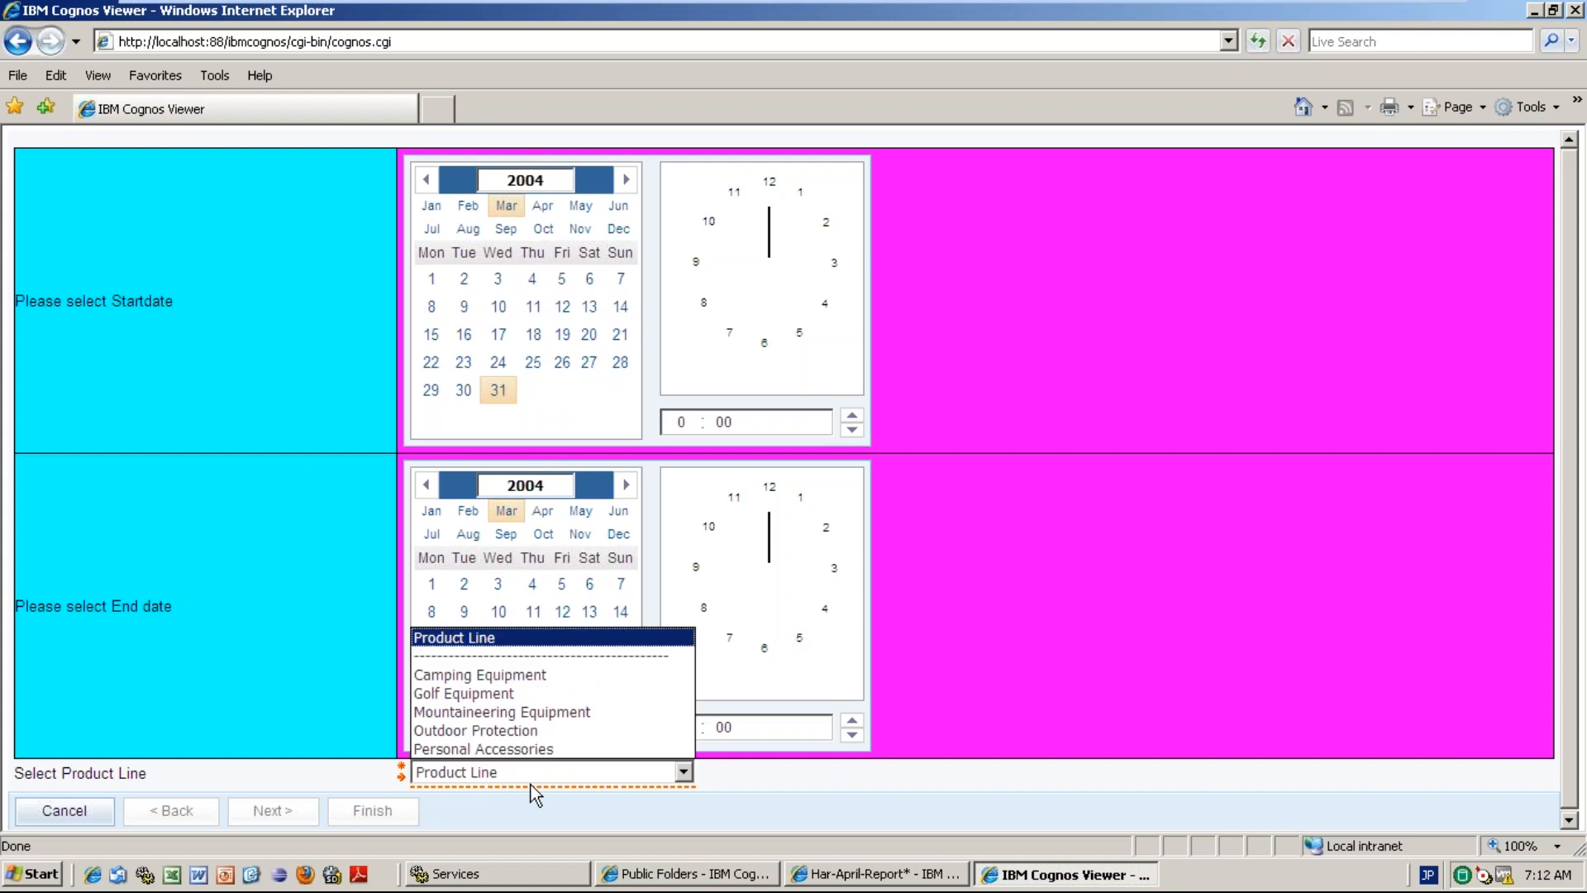
{"action": "left_click", "coordinate": [509, 698]}
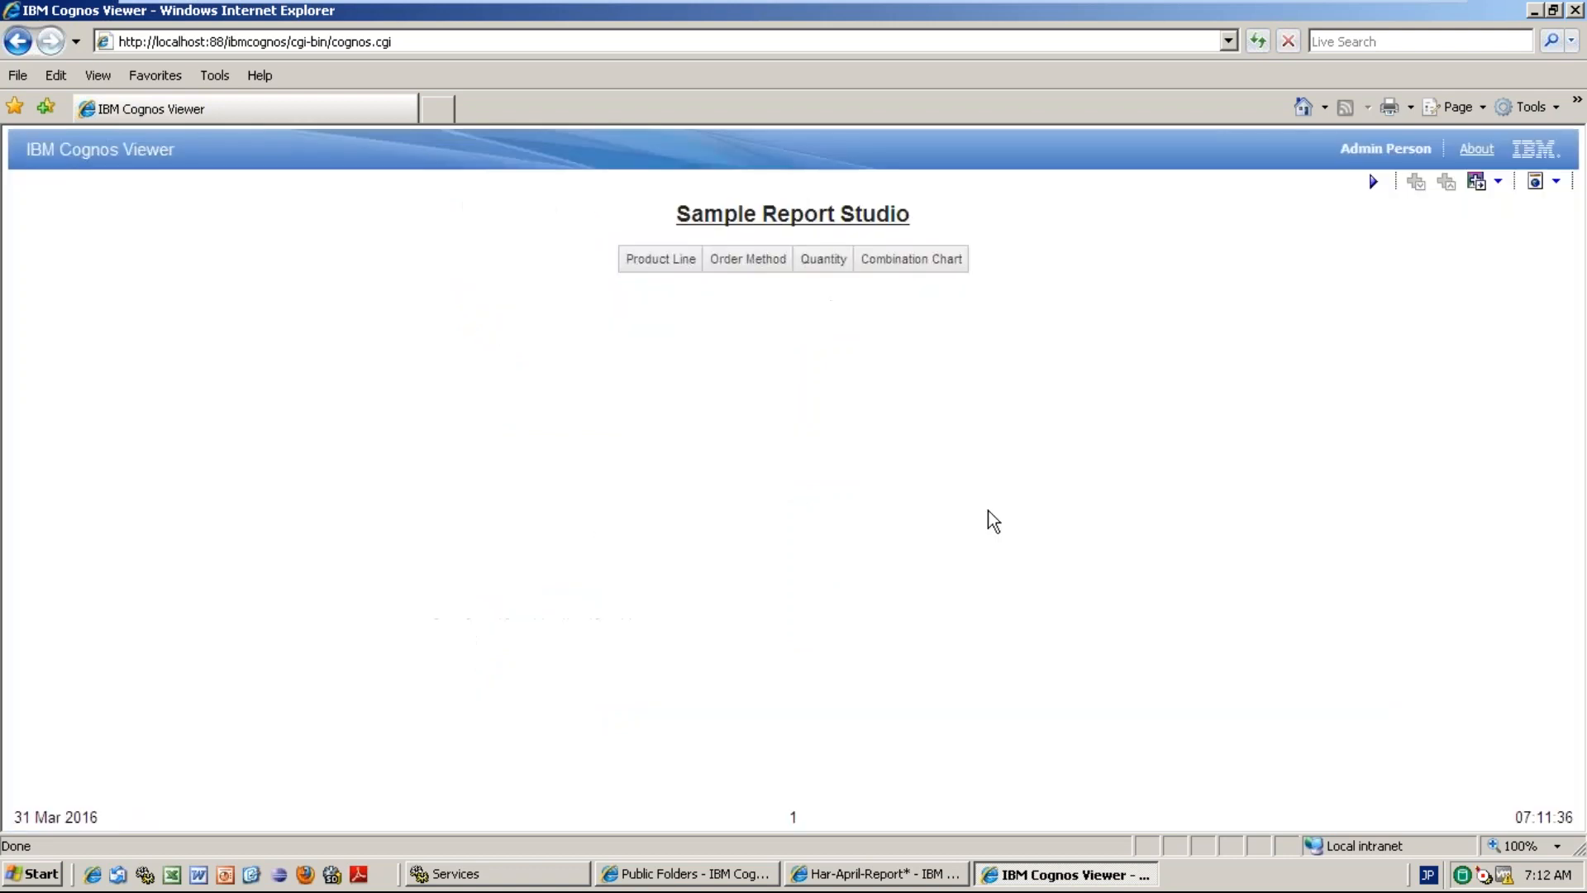
{"action": "left_click", "coordinate": [1574, 10]}
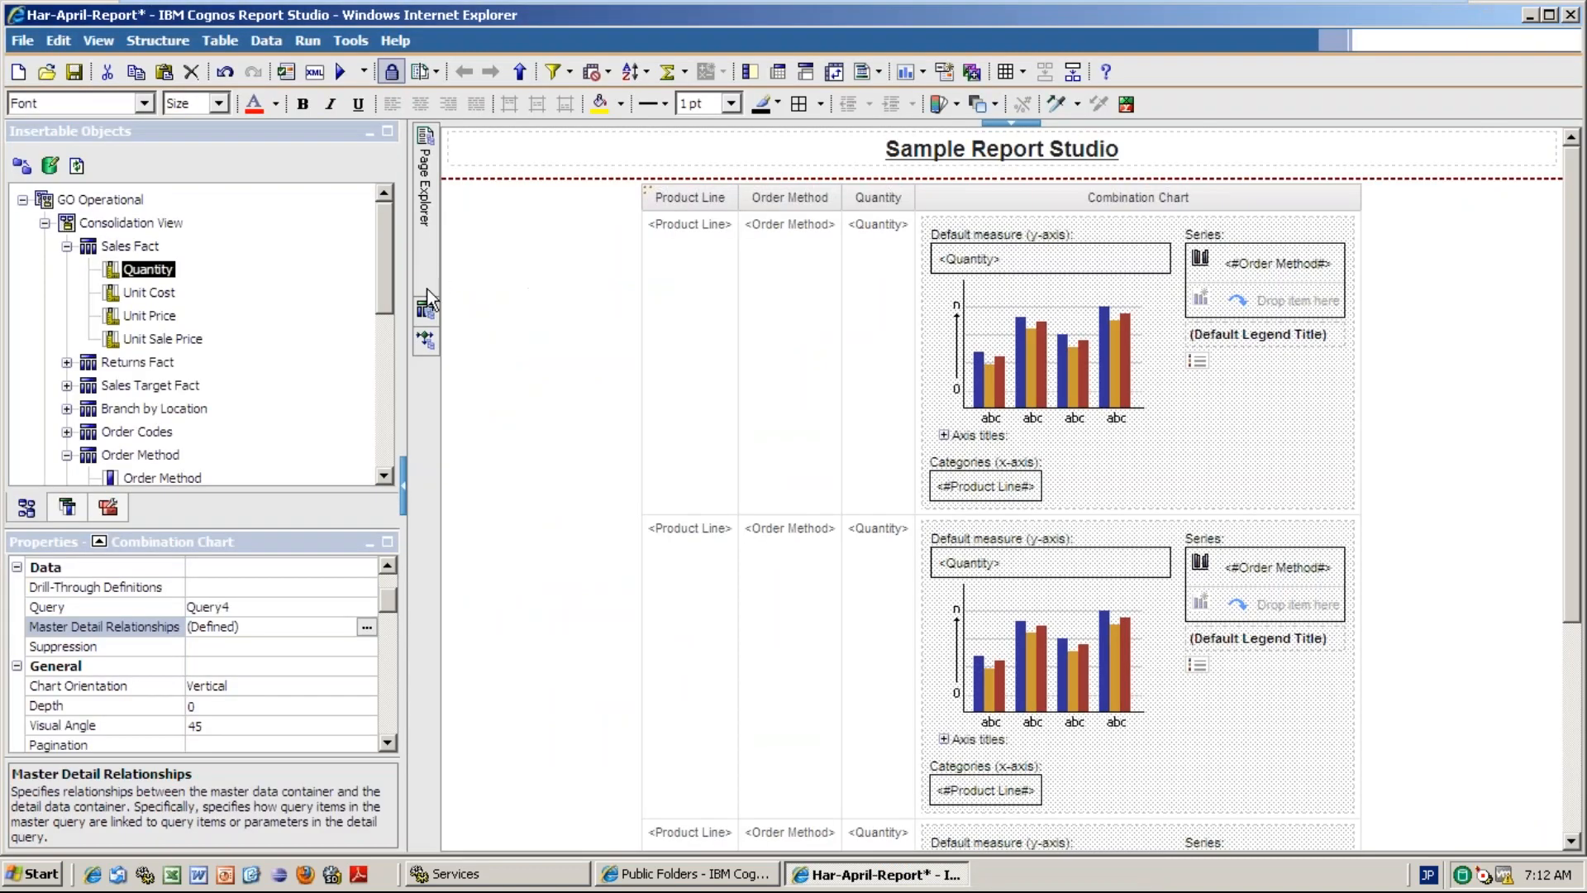
- Delete Prompt Page1 from the report's prompt pages
{"action": "mouse_move", "coordinate": [419, 287]}
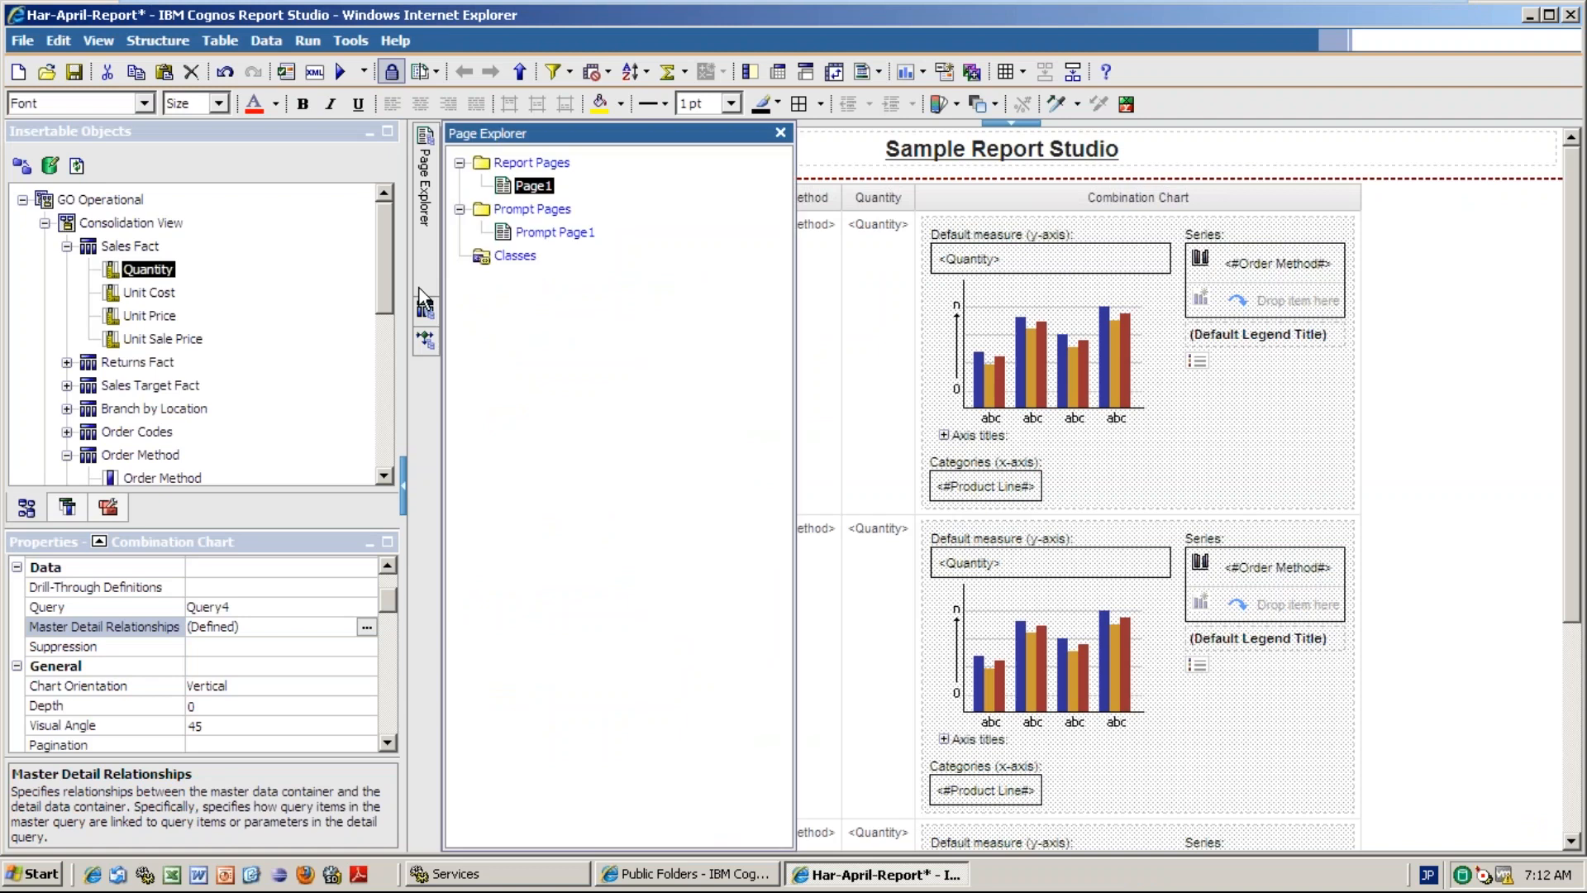
{"action": "right_click", "coordinate": [570, 234]}
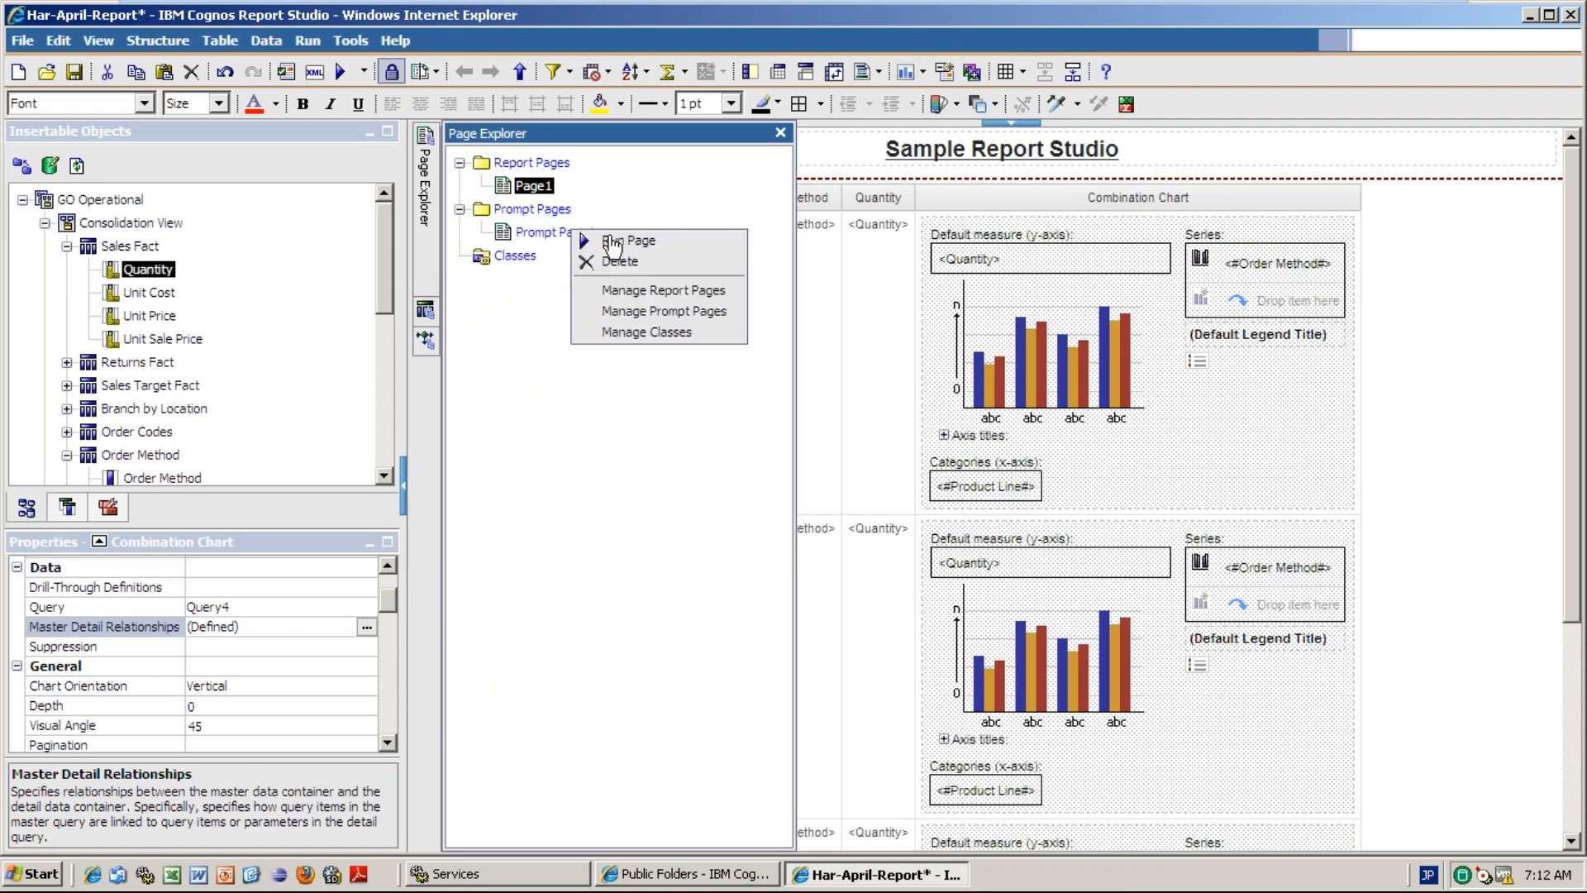
{"action": "left_click", "coordinate": [643, 271]}
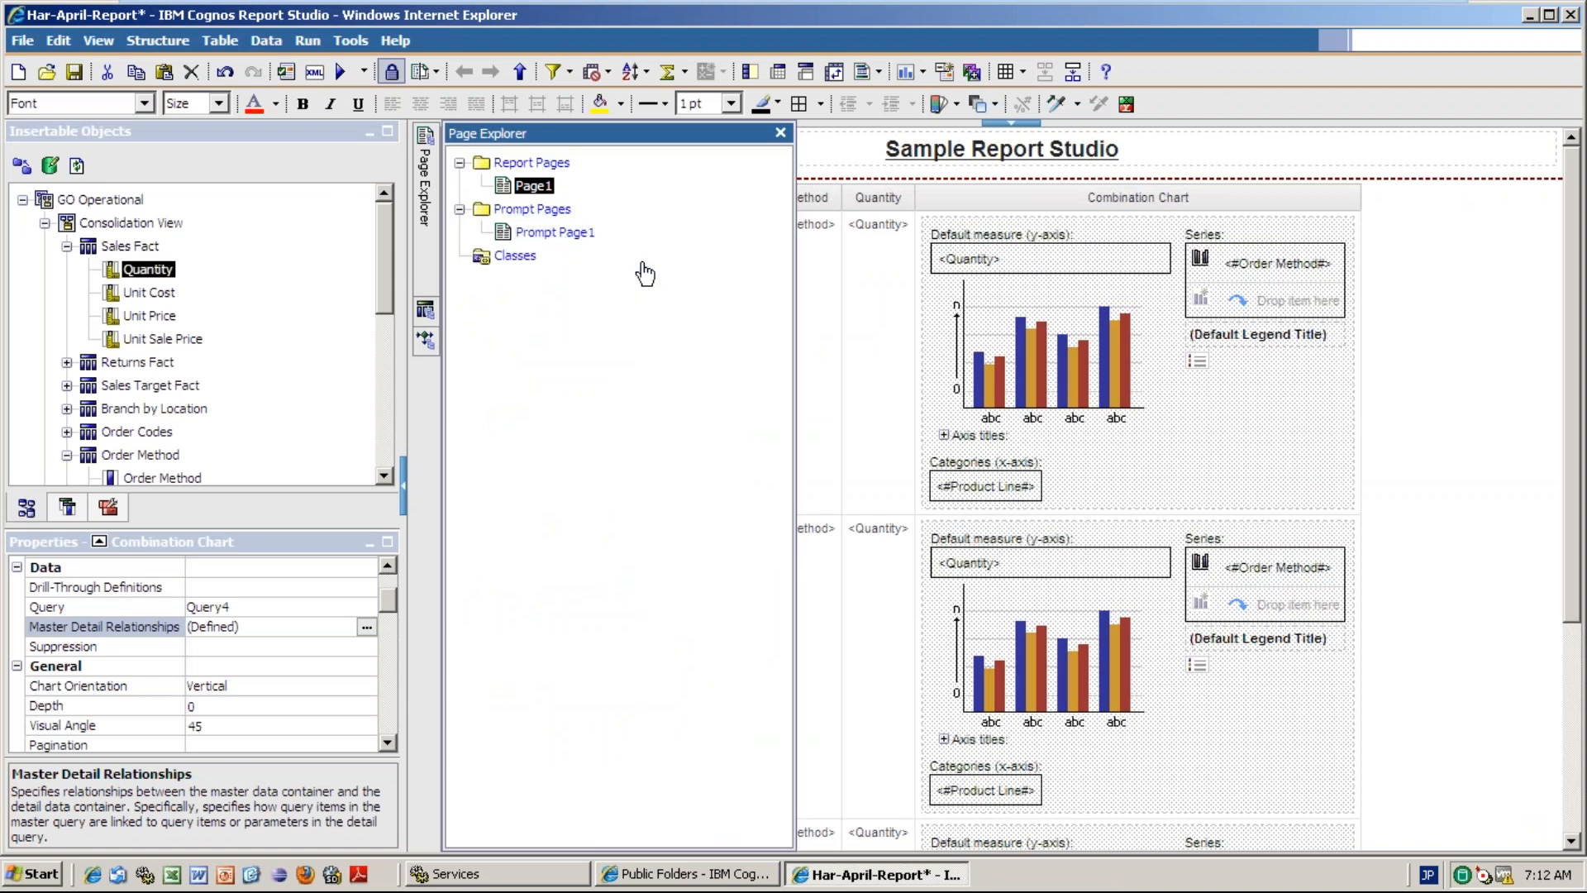
- Delete Query3 from the report's queries
{"action": "mouse_move", "coordinate": [433, 314]}
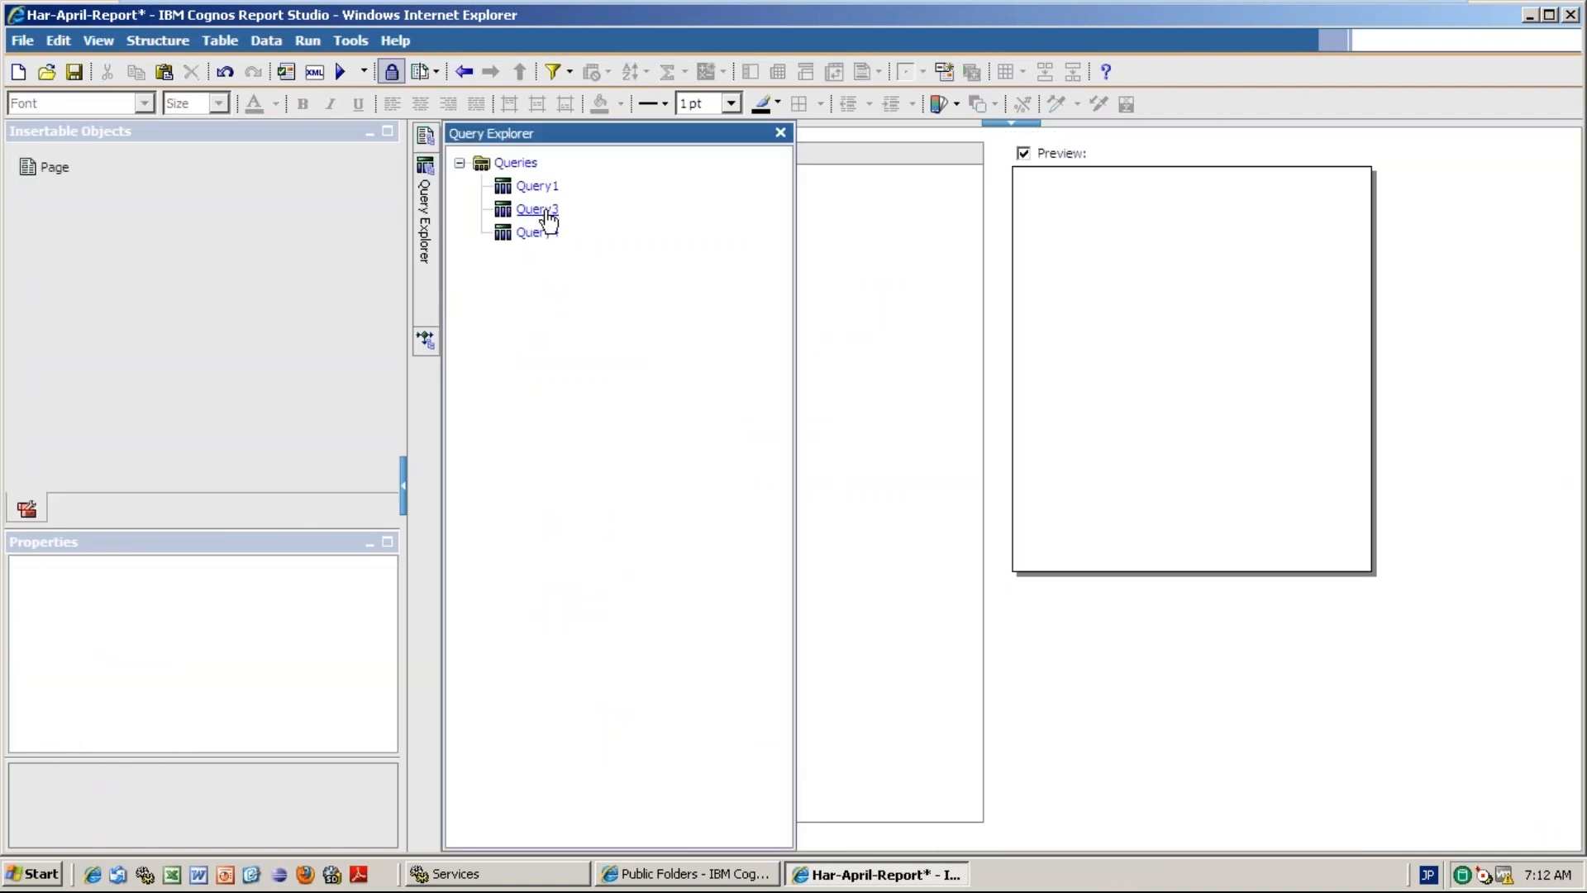
{"action": "right_click", "coordinate": [549, 219]}
{"action": "left_click", "coordinate": [533, 216]}
{"action": "left_click", "coordinate": [549, 220]}
{"action": "mouse_move", "coordinate": [423, 250]}
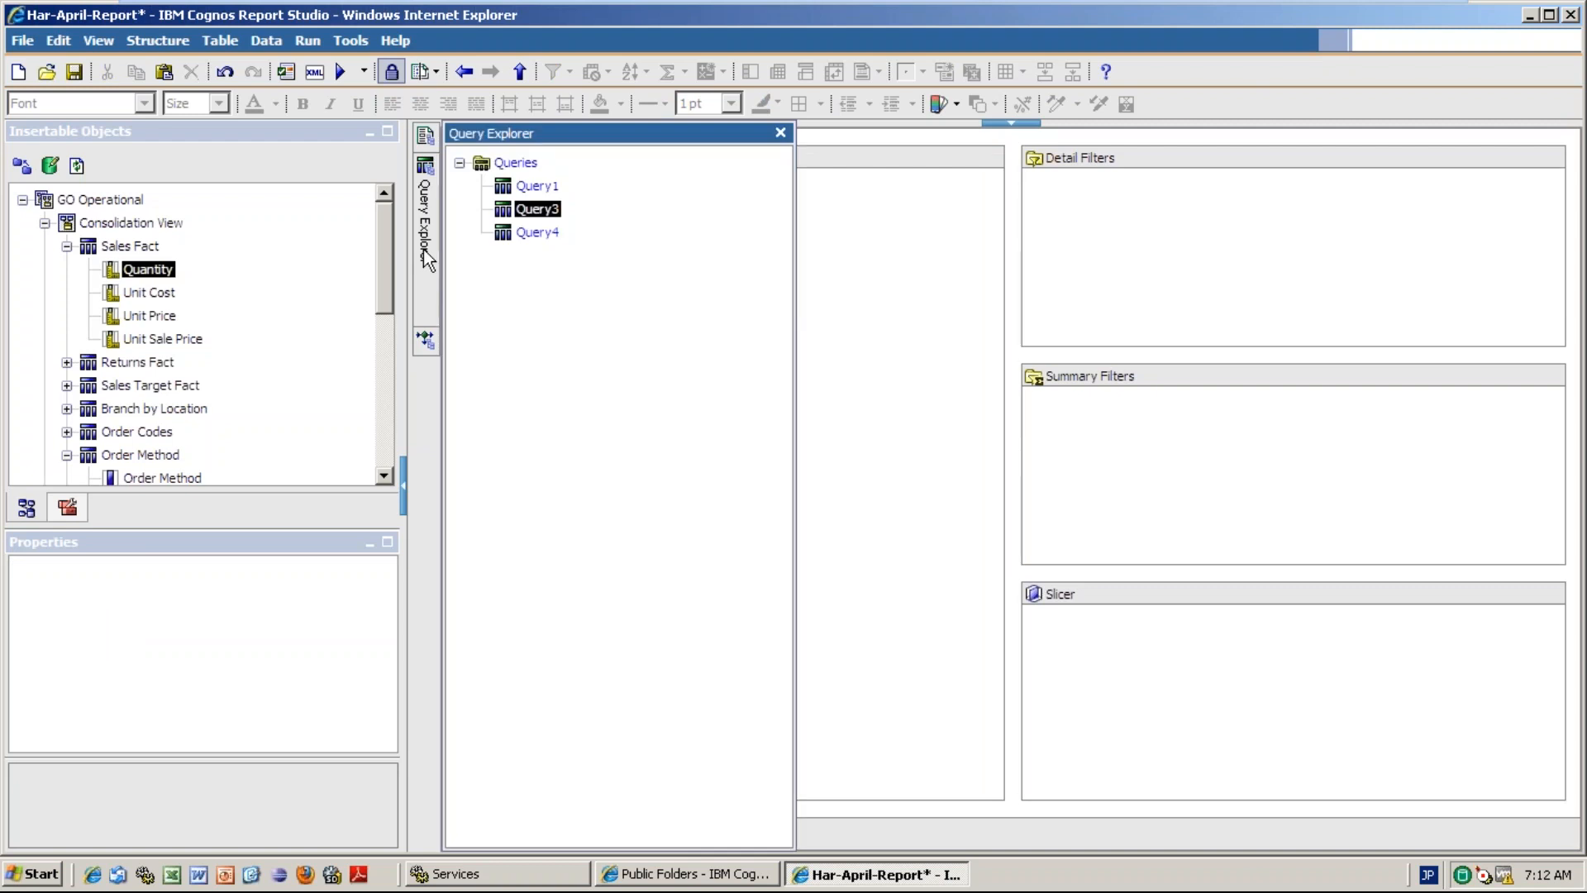
{"action": "right_click", "coordinate": [543, 213]}
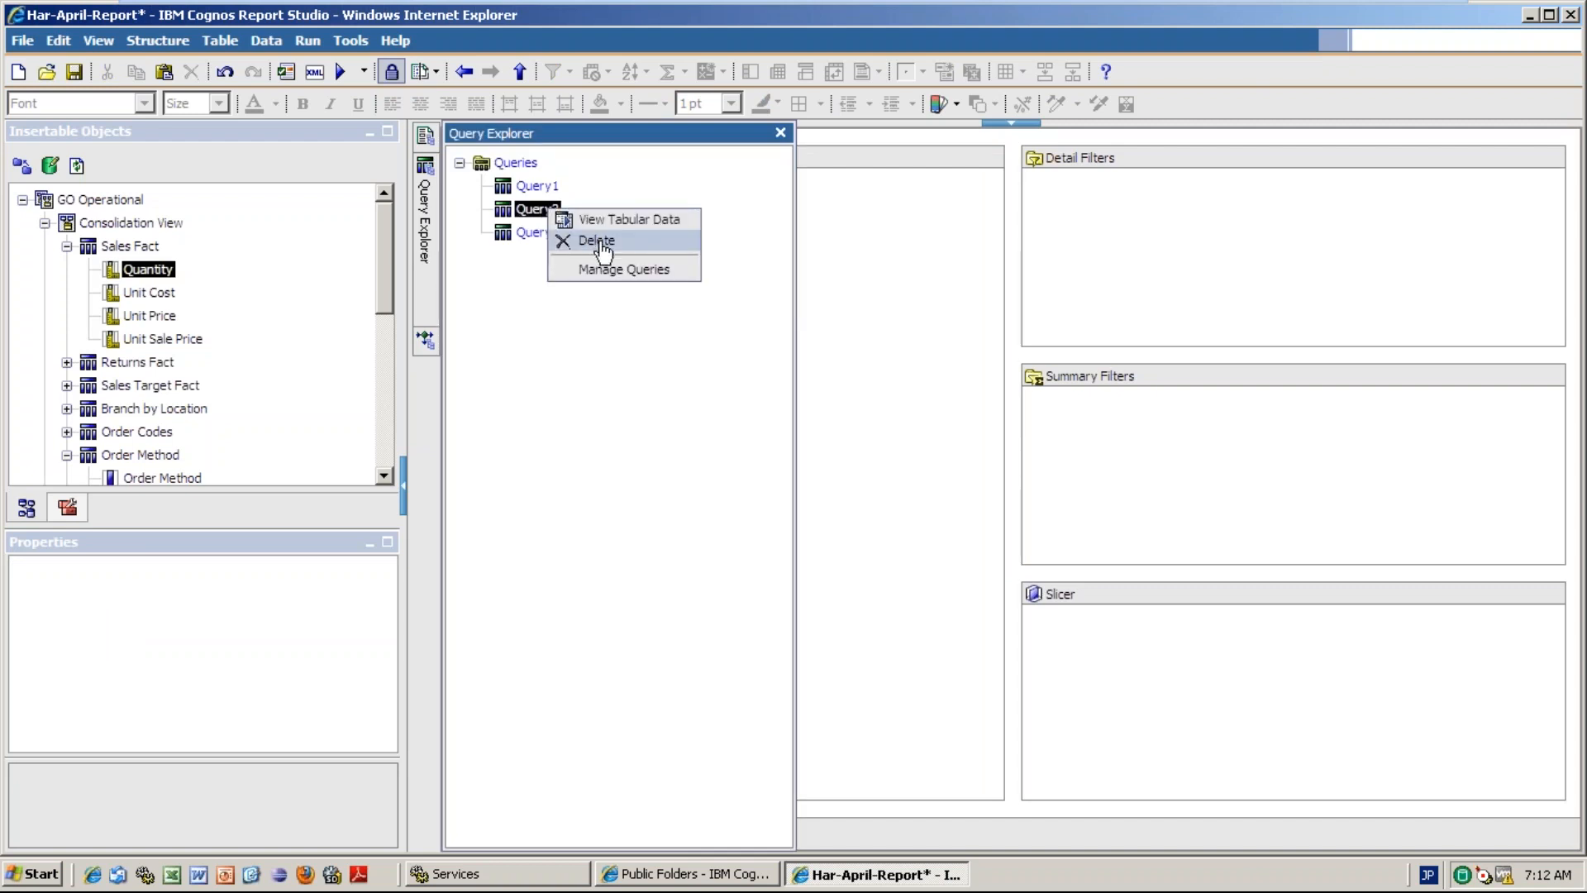
{"action": "left_click", "coordinate": [553, 234]}
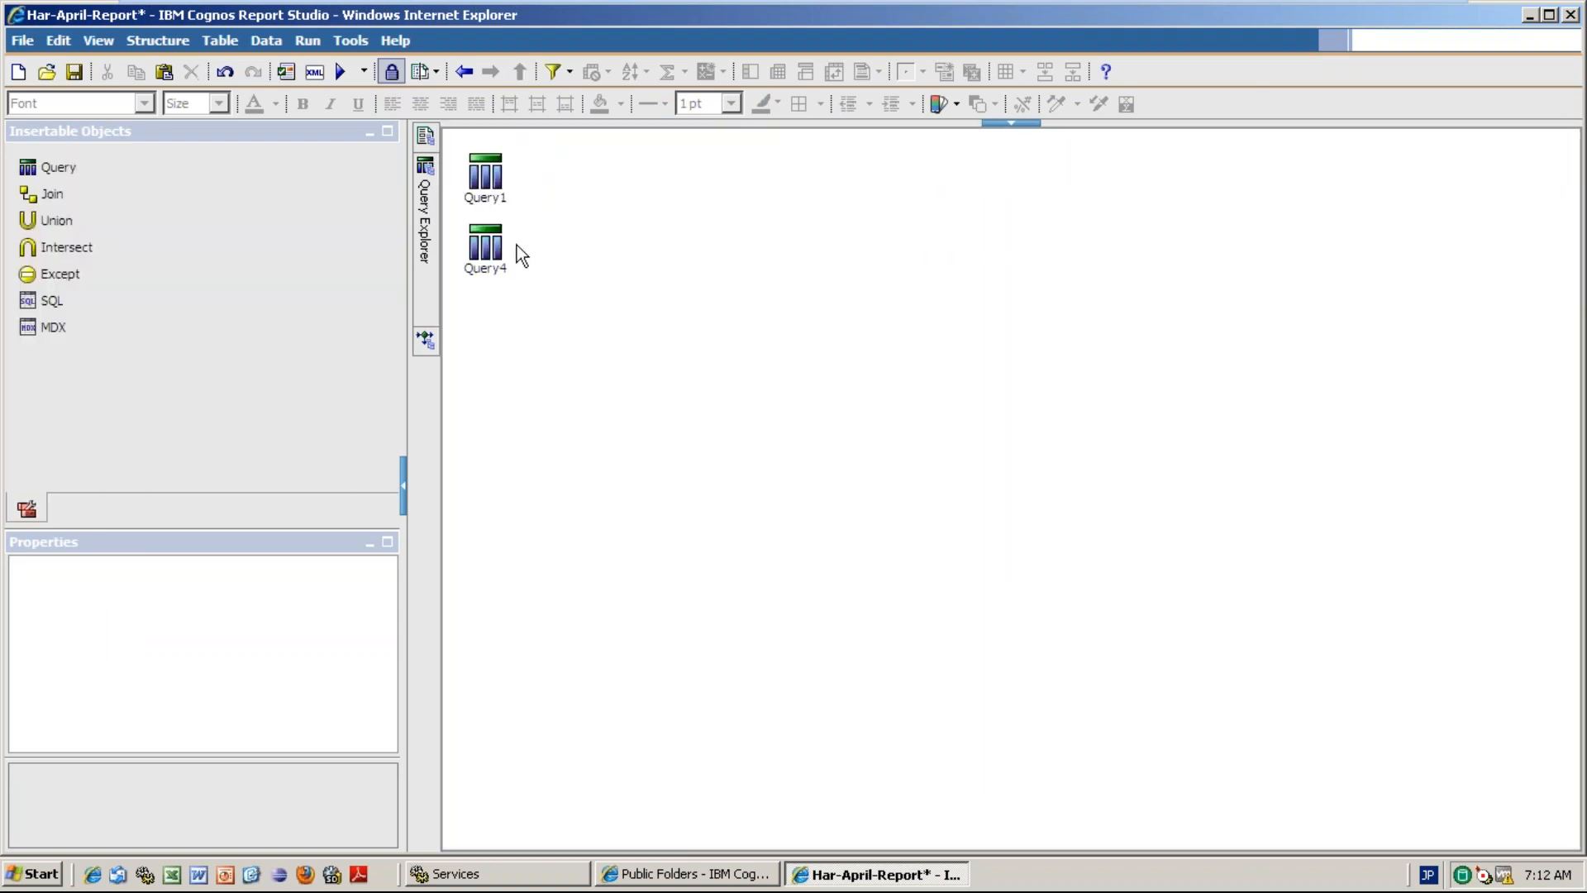
- Check Query4 for filters, and delete the Introduction Date and Product Line detail filters from Query1
{"action": "left_click", "coordinate": [488, 264]}
{"action": "double_click", "coordinate": [484, 265]}
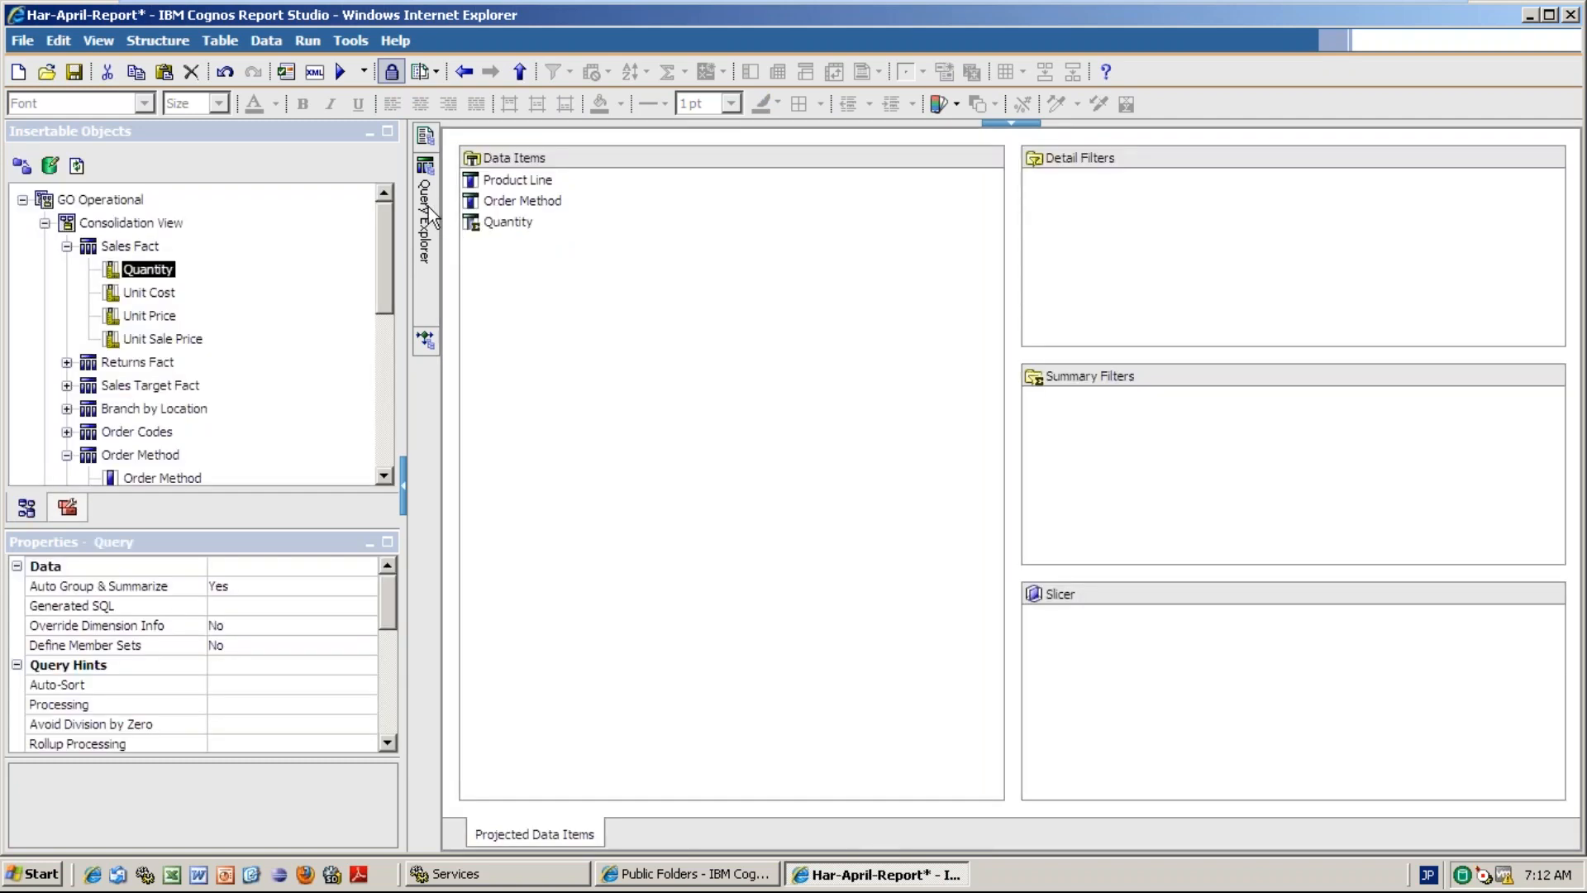
{"action": "mouse_move", "coordinate": [430, 216]}
{"action": "double_click", "coordinate": [542, 184]}
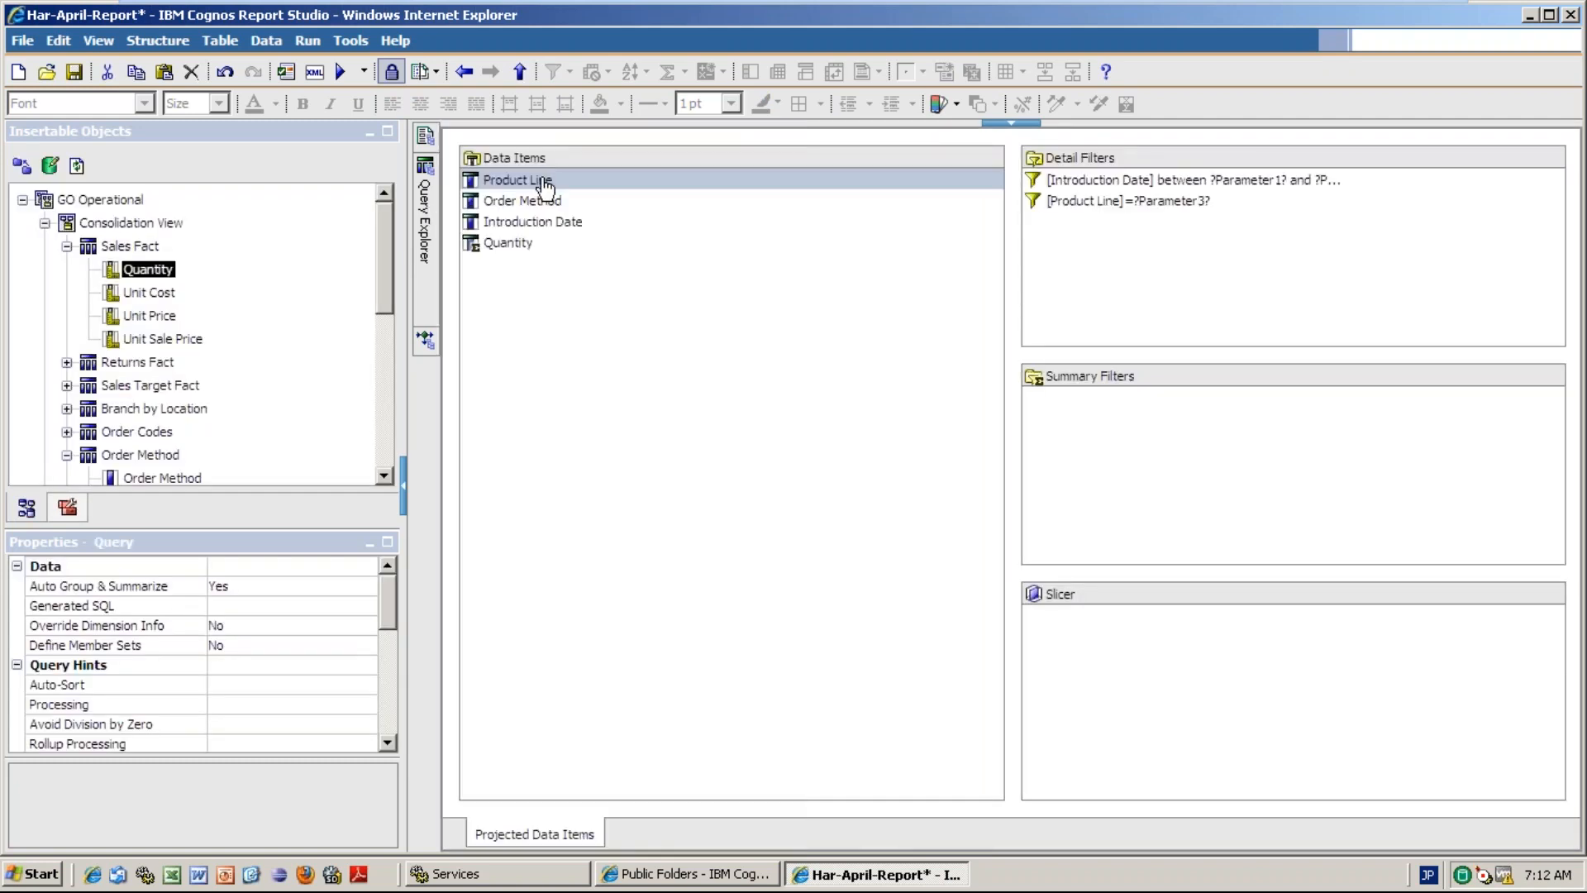
{"action": "left_click", "coordinate": [1159, 178]}
{"action": "left_click", "coordinate": [1150, 203]}
{"action": "left_click", "coordinate": [1184, 177], "text": "ctrl"}
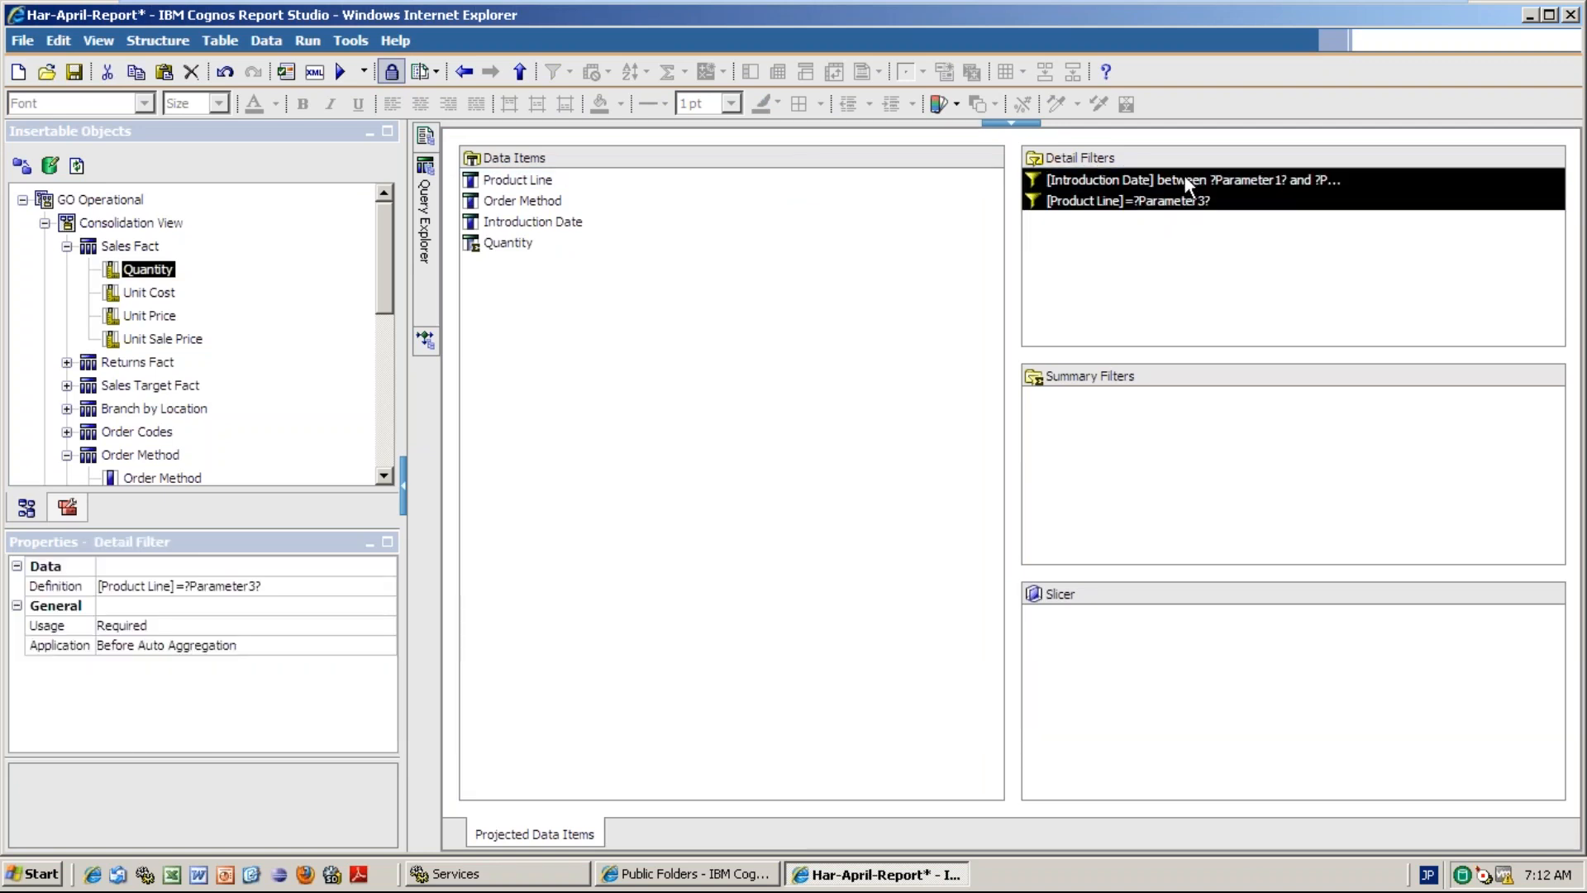
{"action": "key", "text": "Delete"}
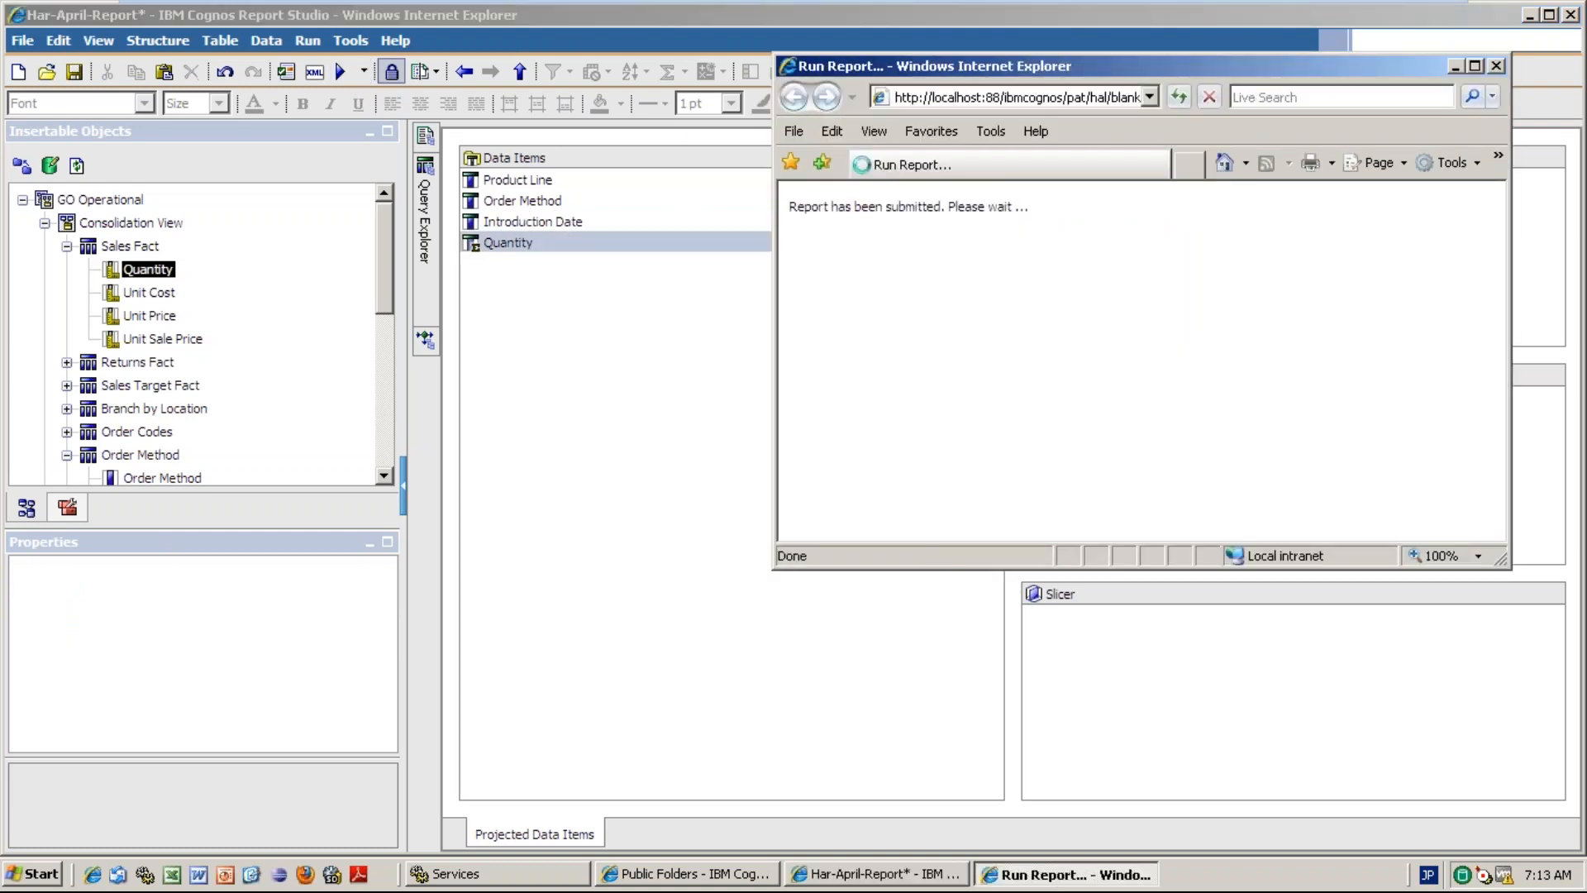
- Run the report and compare each row's product line, order method and quantity with its embedded chart
{"action": "double_click", "coordinate": [1024, 67]}
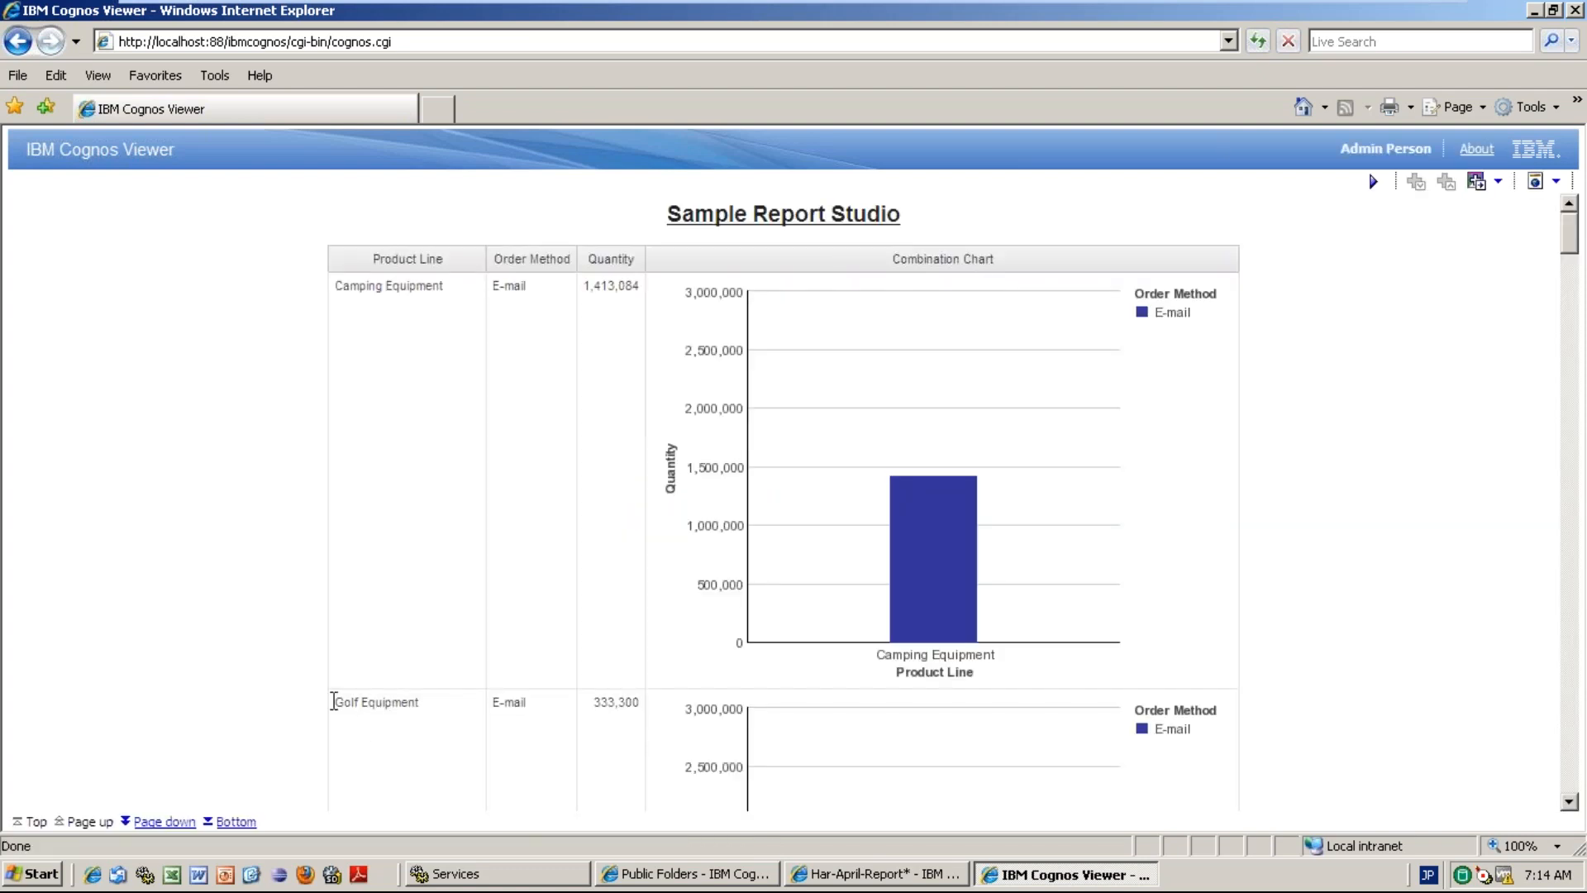
{"action": "left_click", "coordinate": [333, 700]}
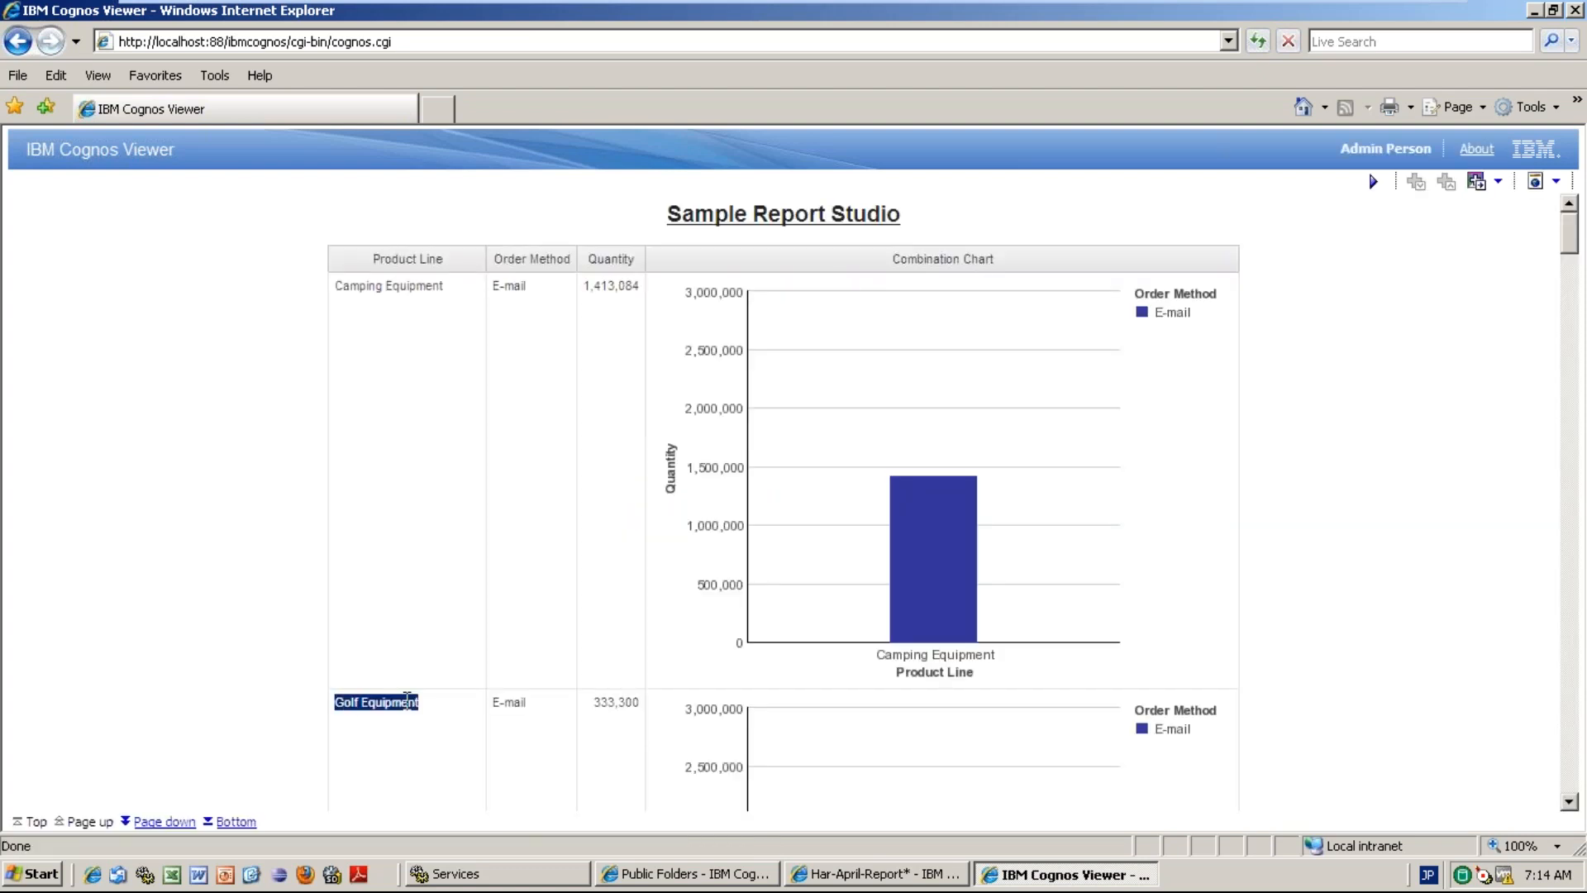
{"action": "left_click", "coordinate": [552, 704]}
{"action": "left_click", "coordinate": [598, 704]}
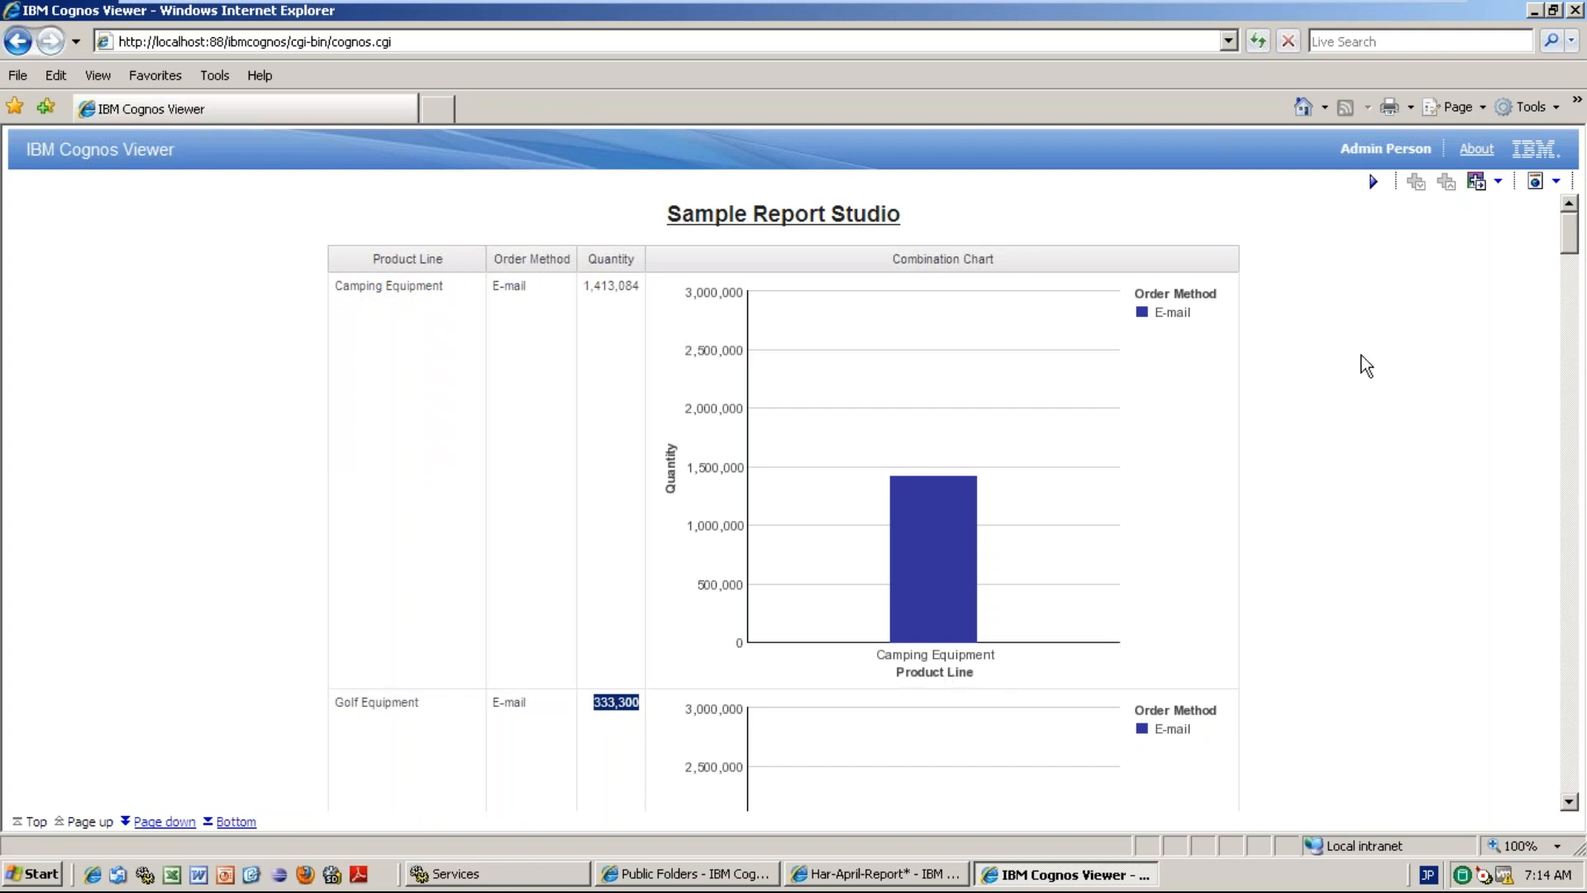
{"action": "left_click", "coordinate": [339, 299]}
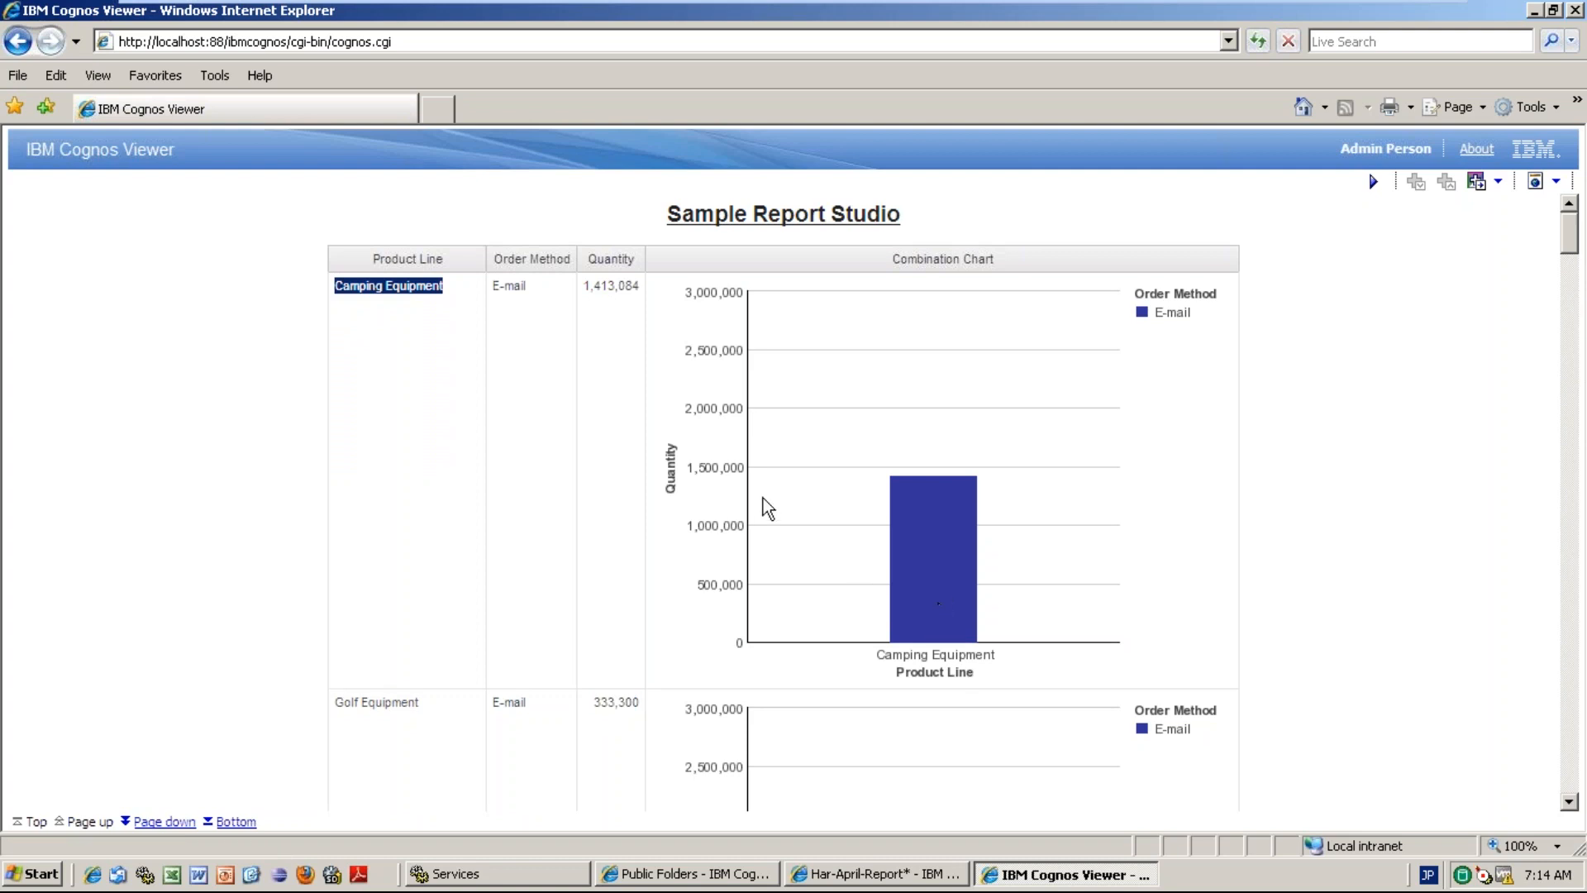
{"action": "mouse_move", "coordinate": [955, 525]}
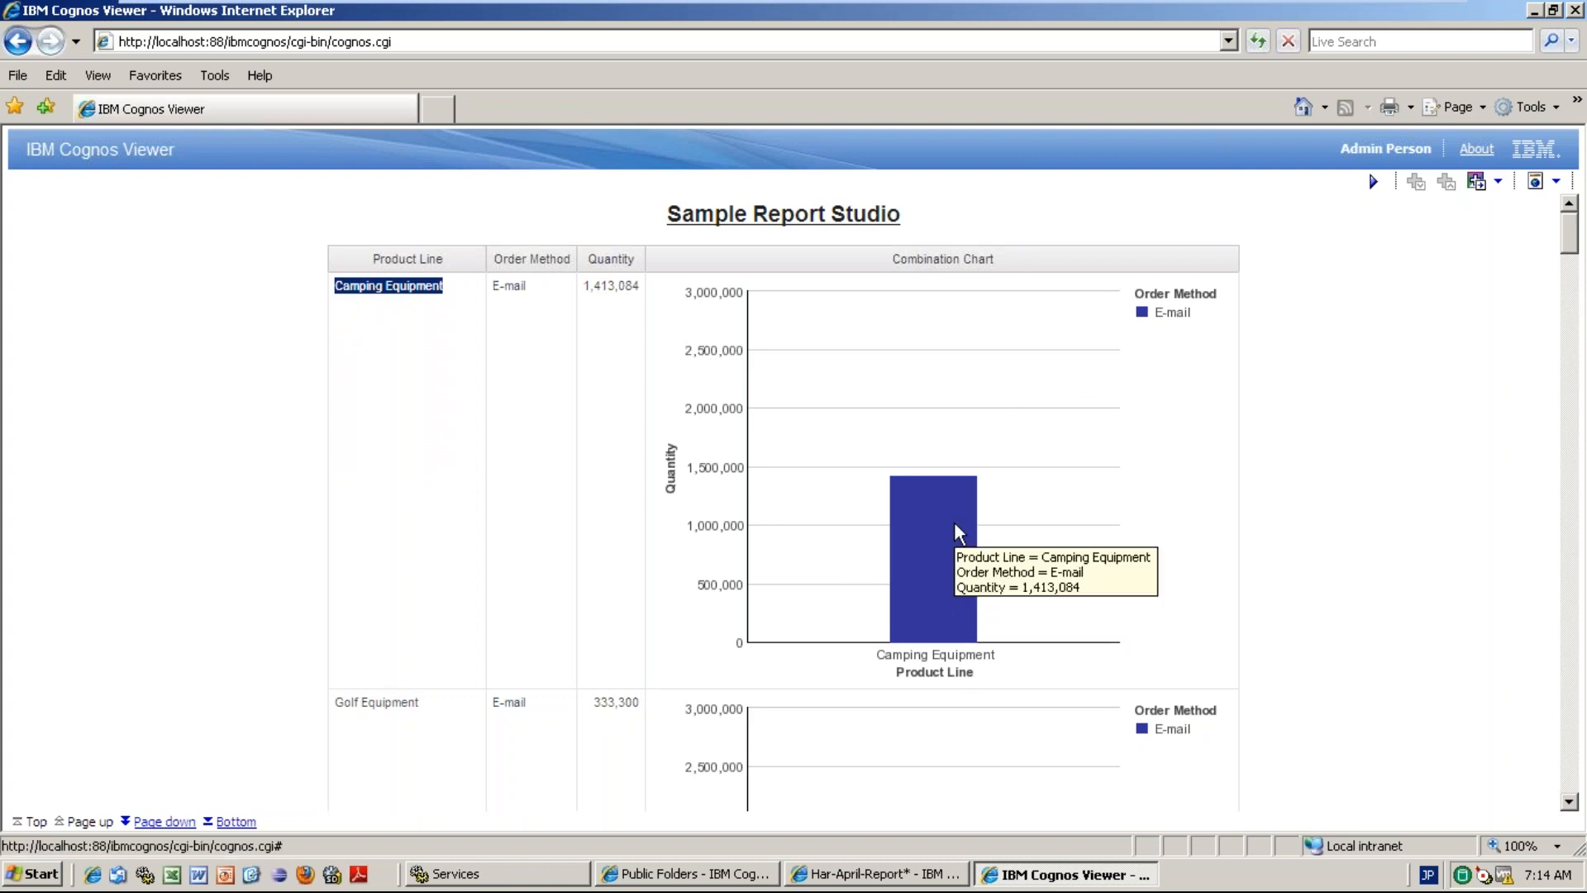
{"action": "left_click_drag", "start_coordinate": [1569, 248], "coordinate": [1583, 339]}
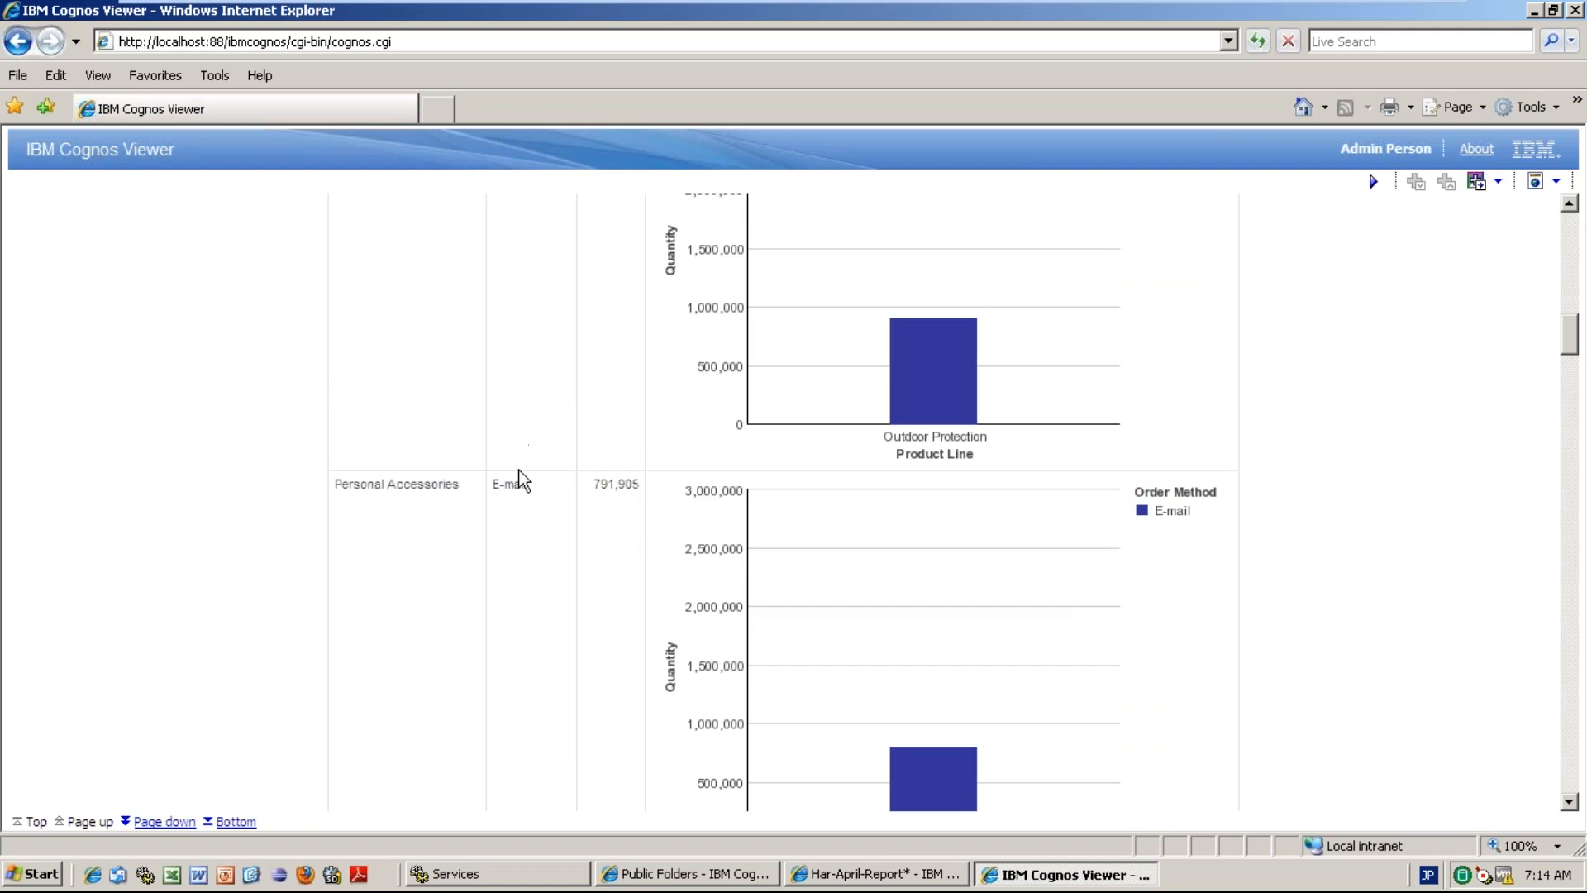
{"action": "mouse_move", "coordinate": [938, 765]}
- Return to Page1 in Report Studio and delete the Order Method link from the combination chart's Master Detail Relationships
{"action": "left_click", "coordinate": [859, 877]}
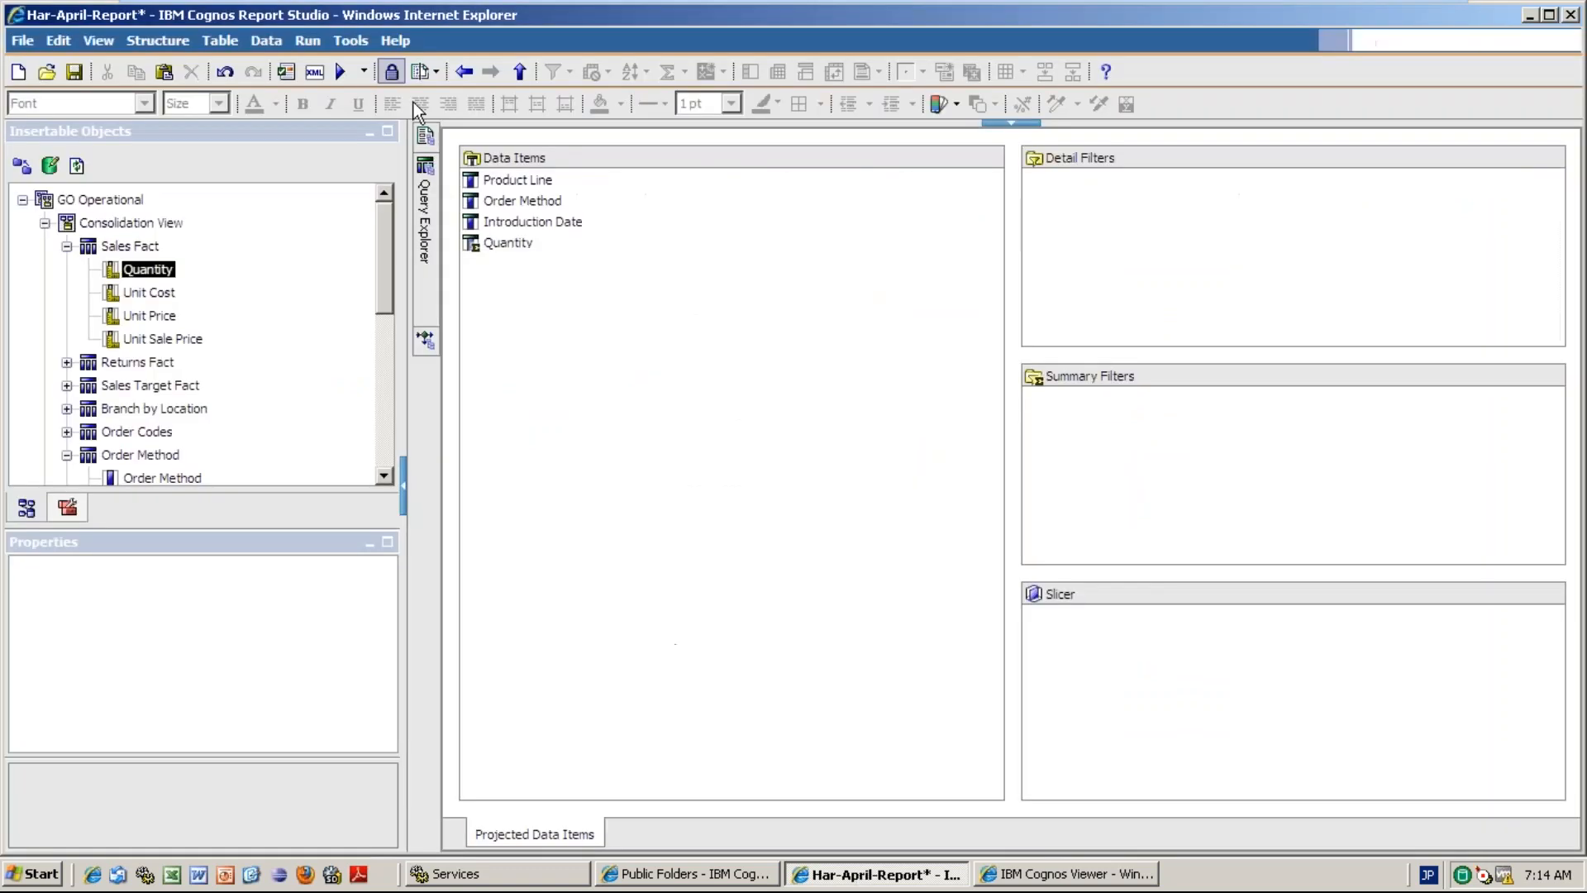
{"action": "mouse_move", "coordinate": [424, 136]}
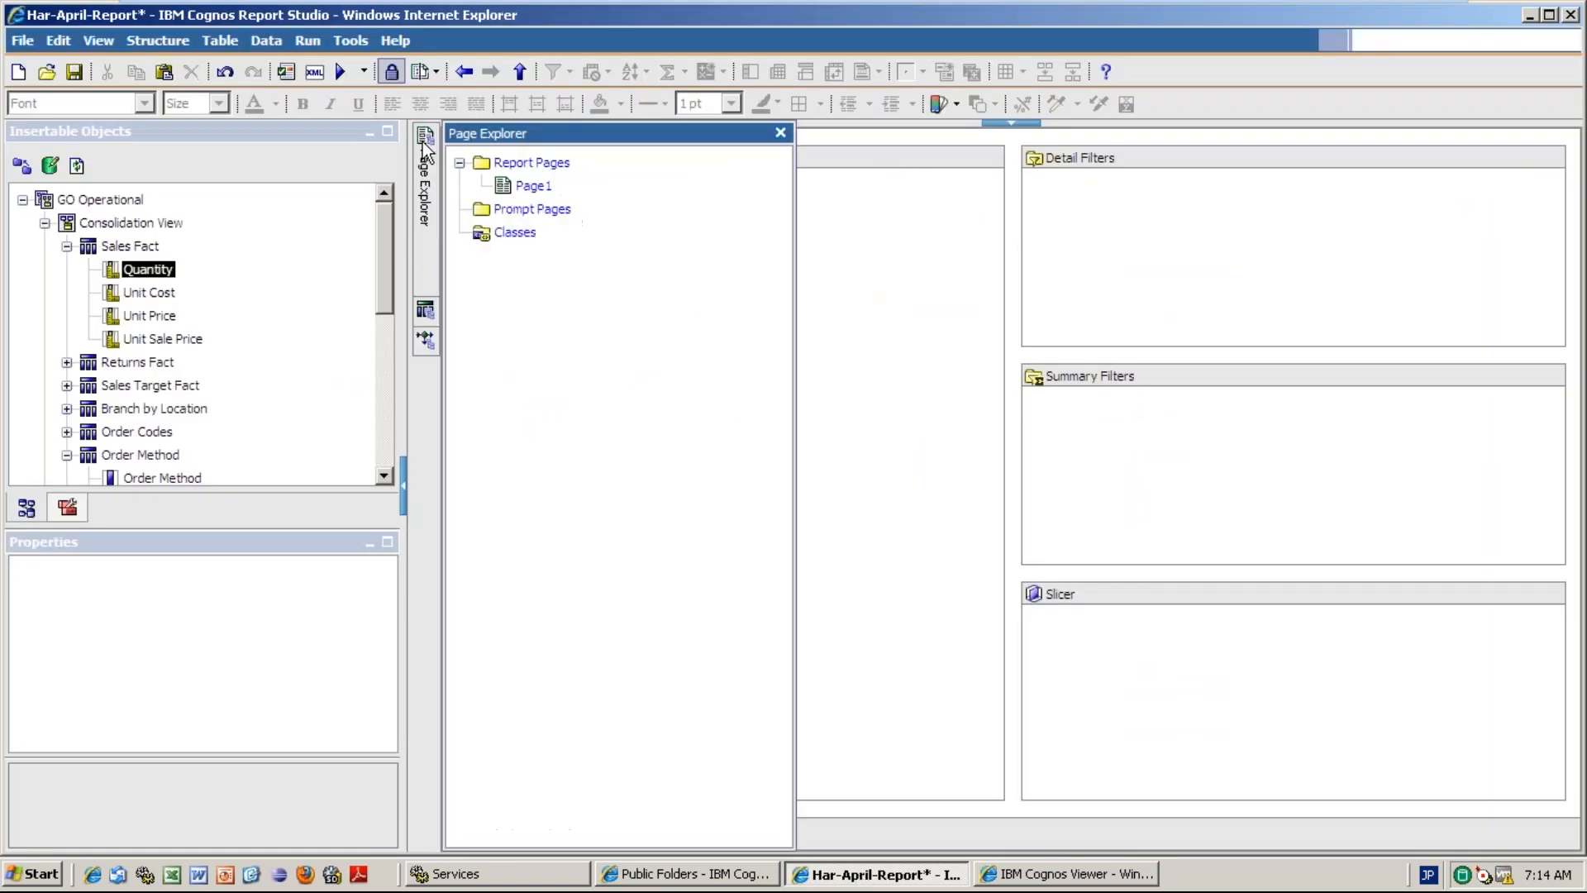
{"action": "left_click", "coordinate": [531, 183]}
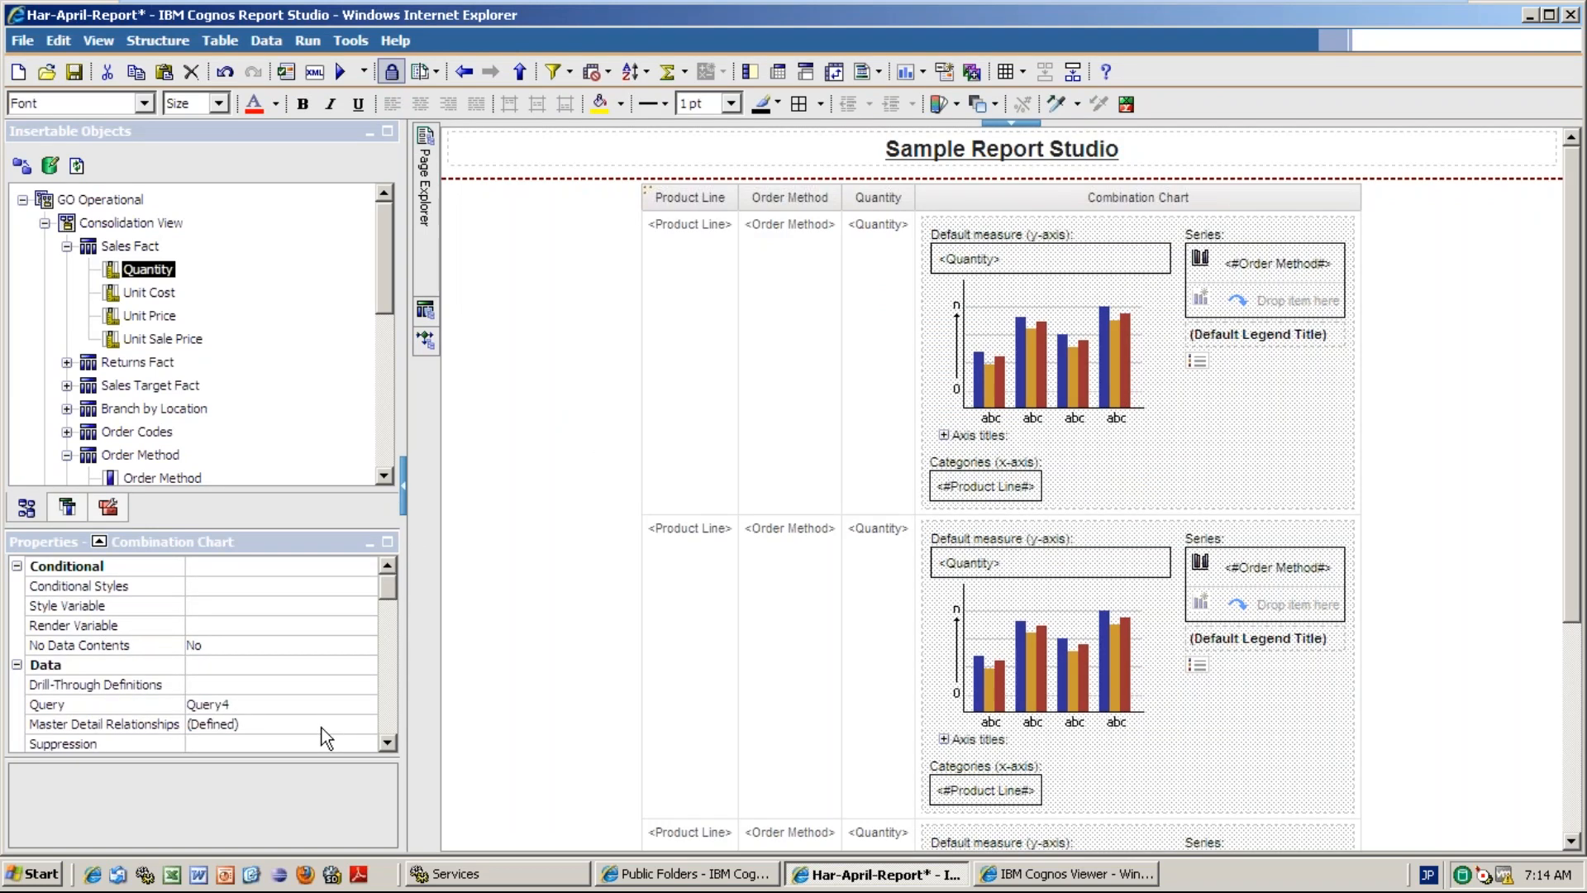
{"action": "left_click", "coordinate": [323, 724]}
{"action": "left_click", "coordinate": [367, 724]}
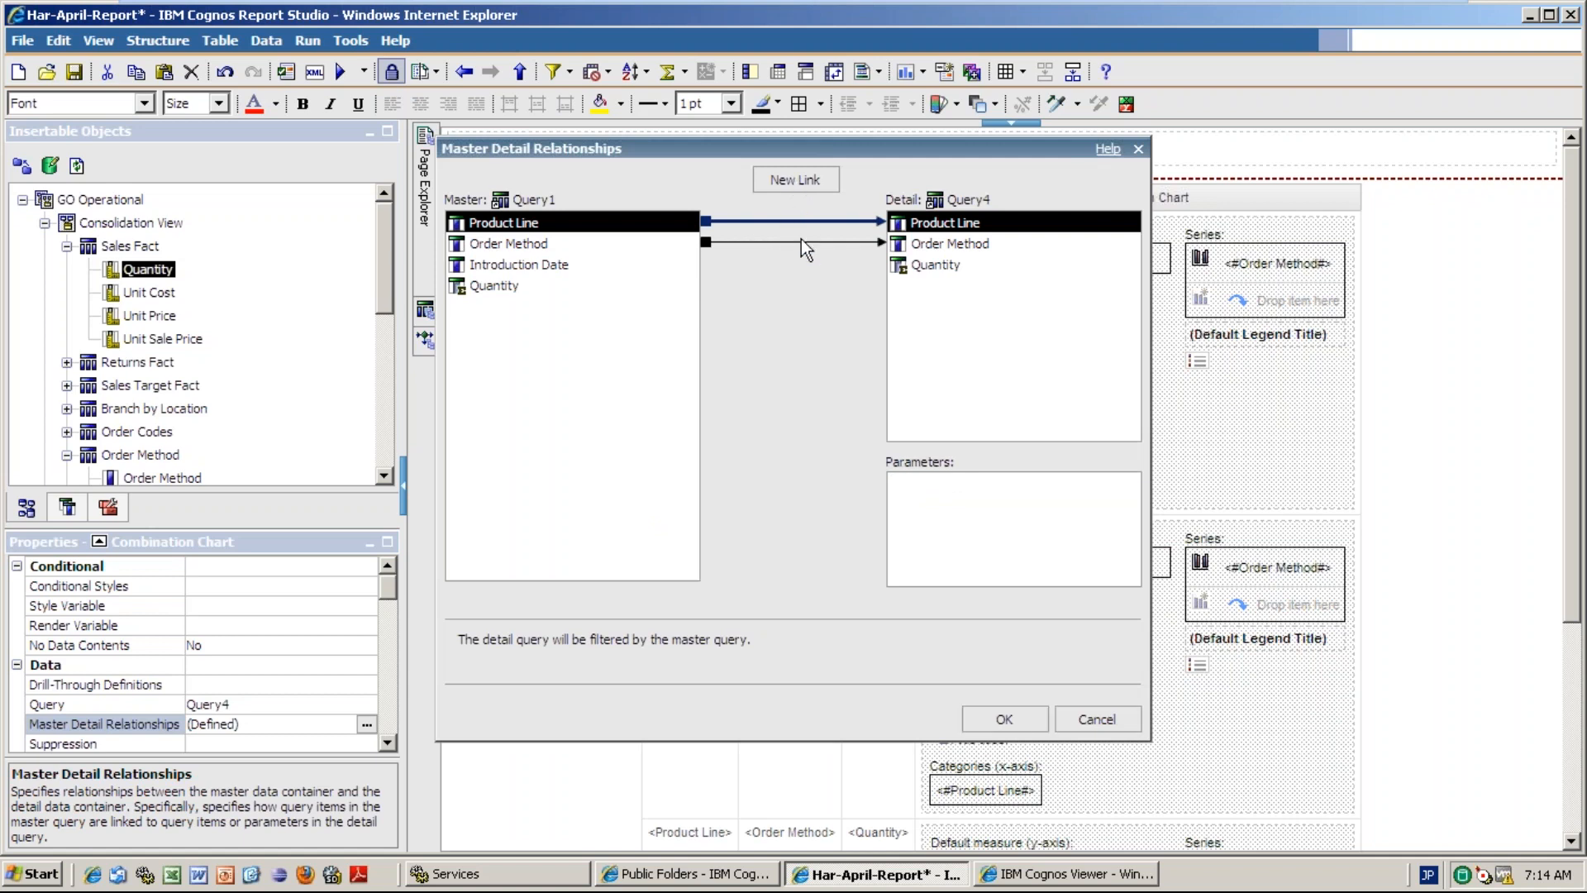
{"action": "left_click", "coordinate": [801, 242]}
{"action": "key", "text": "Delete"}
{"action": "left_click", "coordinate": [1010, 729]}
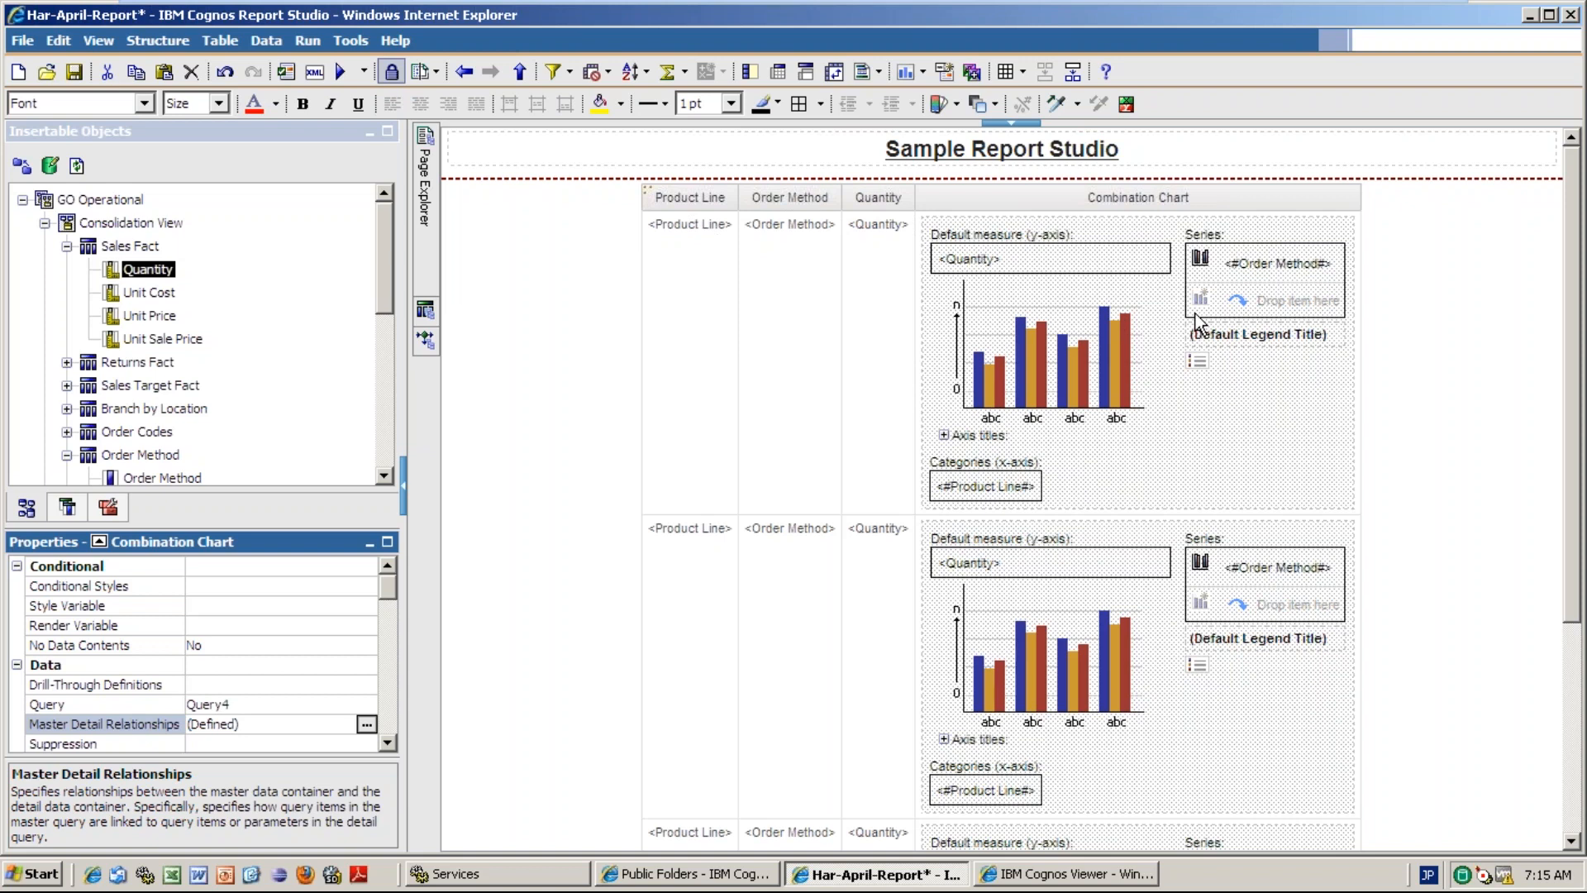
- Run the report again with only the Product Line link and maximize the output window
{"action": "left_click", "coordinate": [339, 72]}
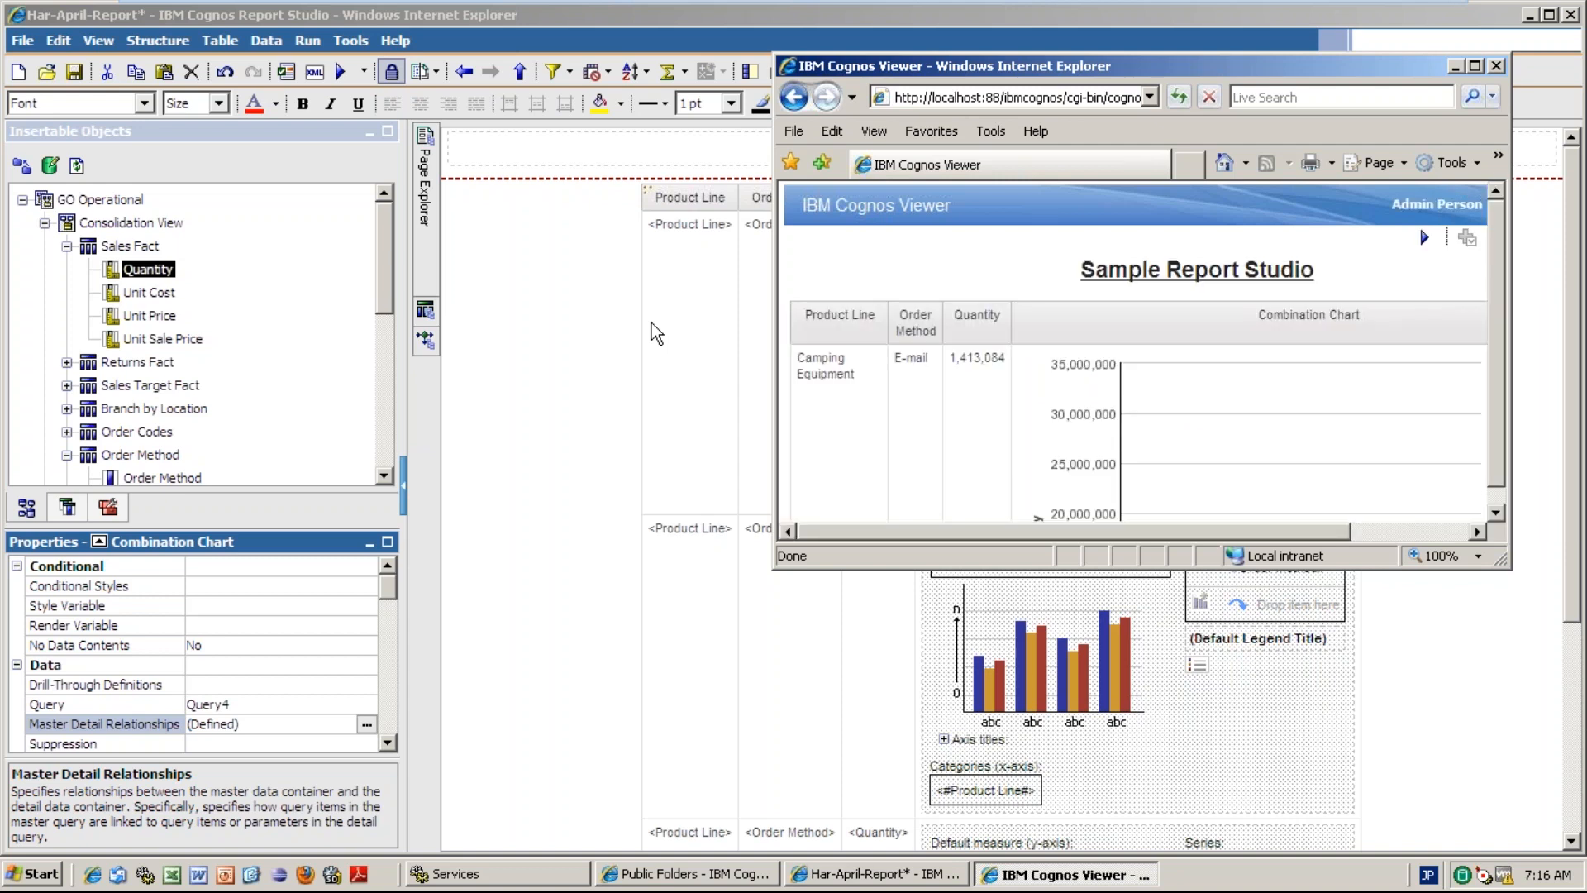
{"action": "left_click", "coordinate": [1476, 66]}
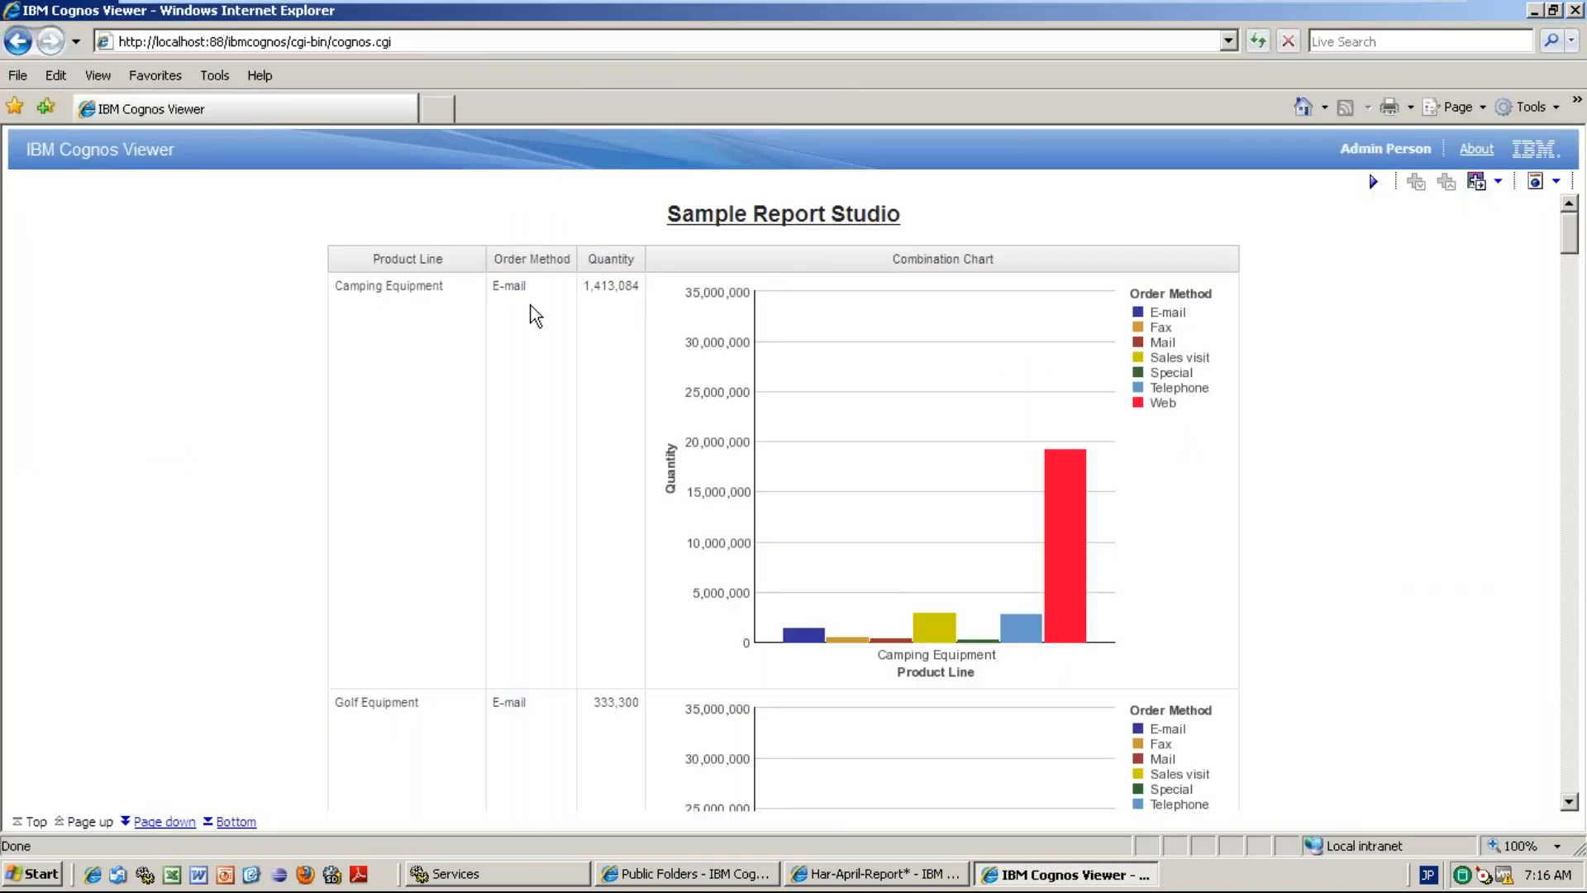
- Compare the product lines and order methods of the E-mail and Fax rows with the embedded charts in the report output
{"action": "left_click_drag", "start_coordinate": [334, 288], "coordinate": [534, 286]}
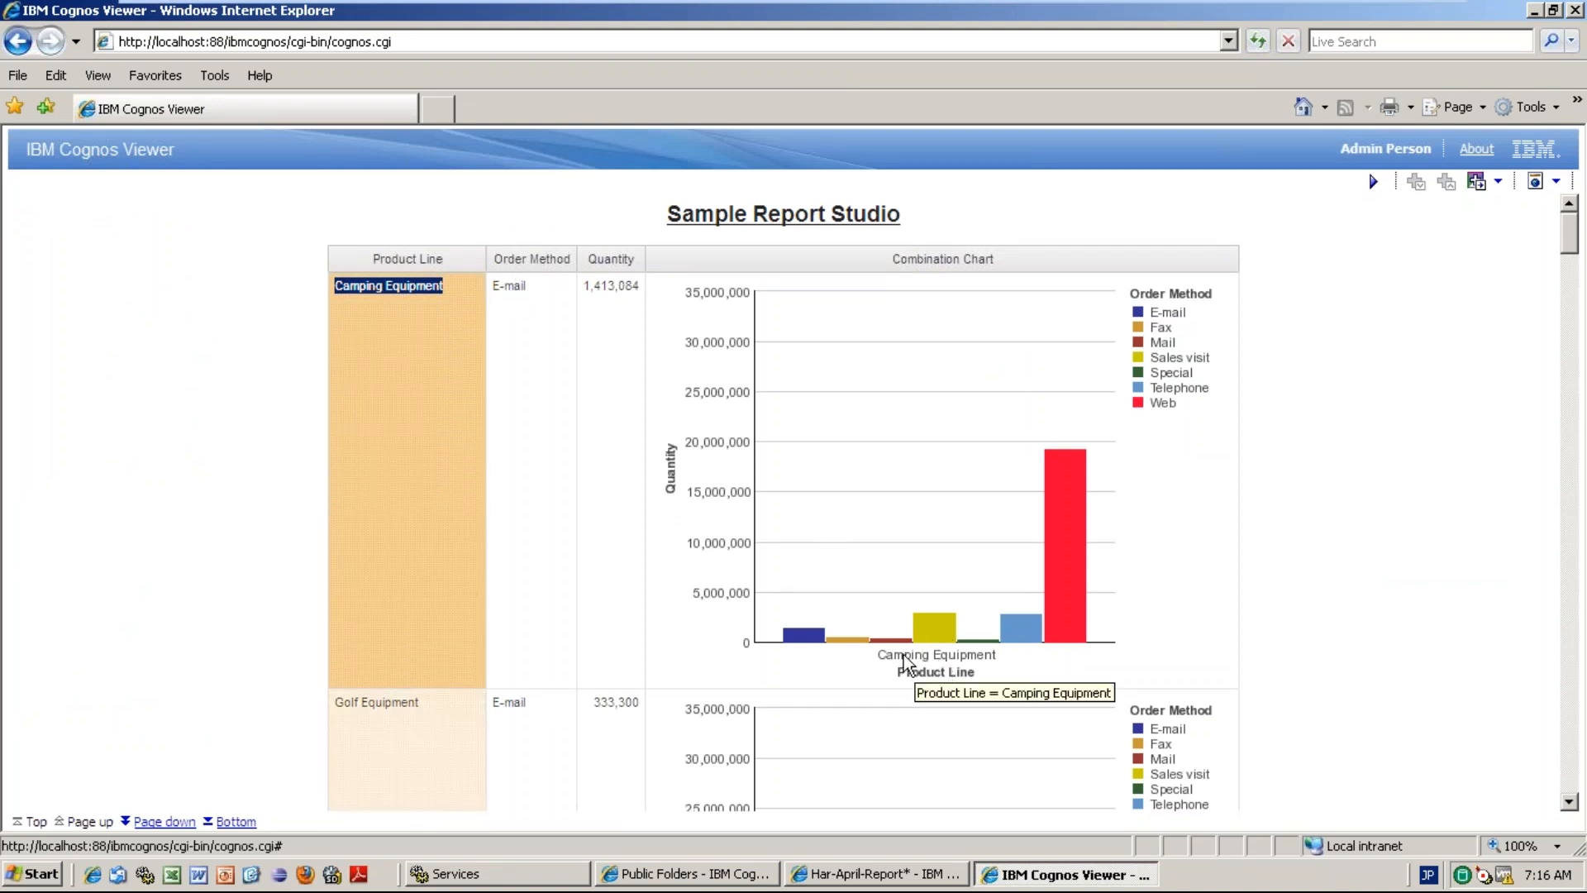
{"action": "mouse_move", "coordinate": [798, 633]}
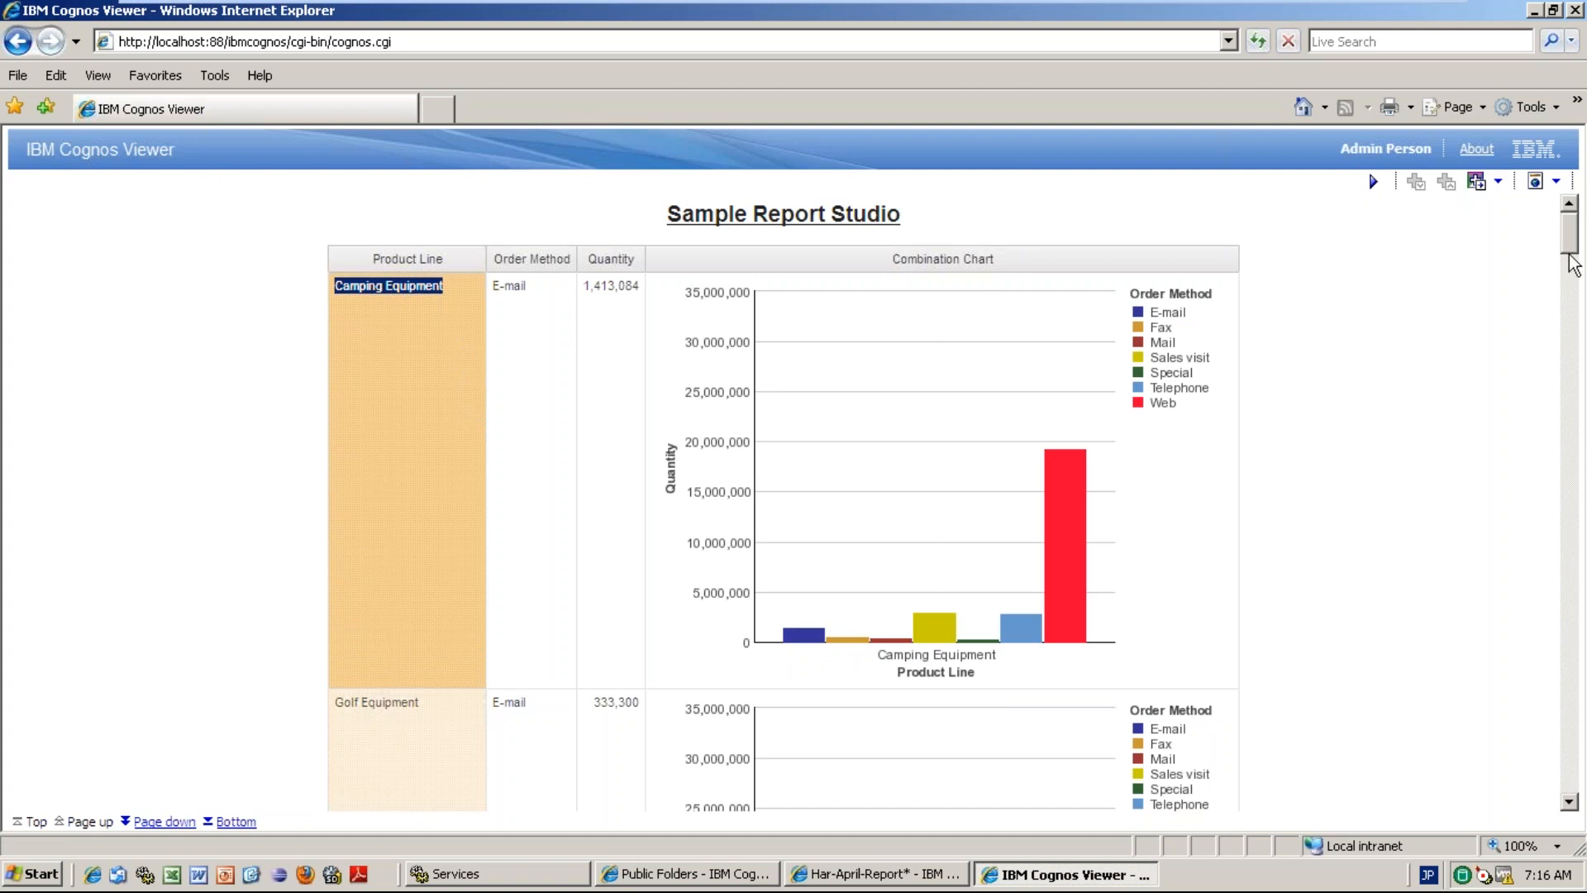
{"action": "scroll", "coordinate": [1573, 263], "scroll_direction": "down", "scroll_amount": 1}
{"action": "scroll", "coordinate": [1002, 365], "scroll_direction": "down", "scroll_amount": 5}
{"action": "left_click_drag", "start_coordinate": [1569, 250], "coordinate": [1573, 338]}
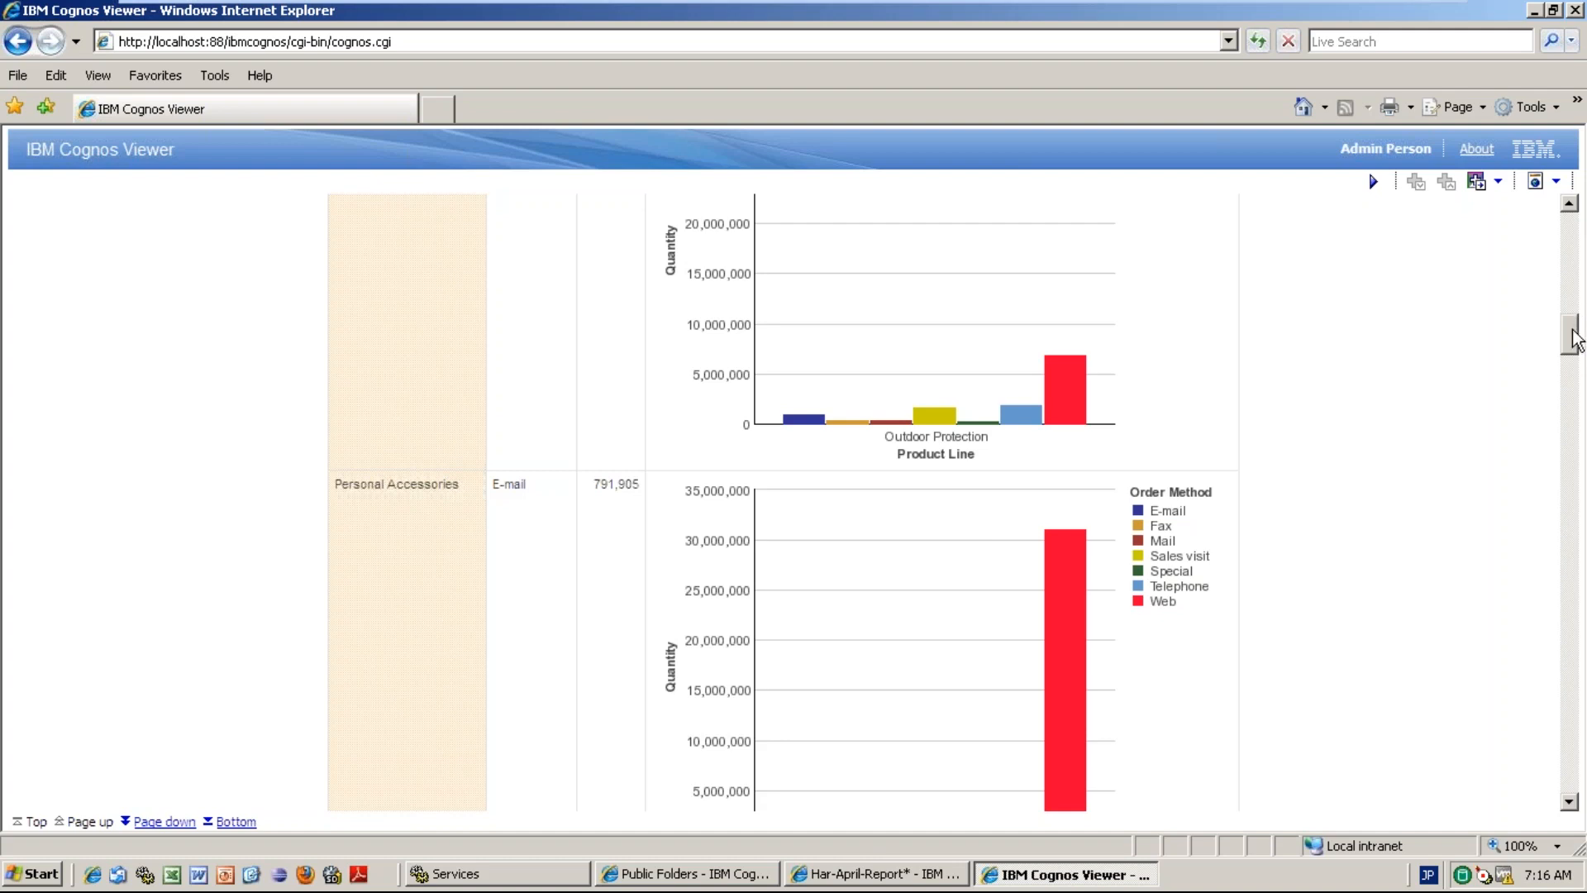
{"action": "left_click", "coordinate": [1578, 413]}
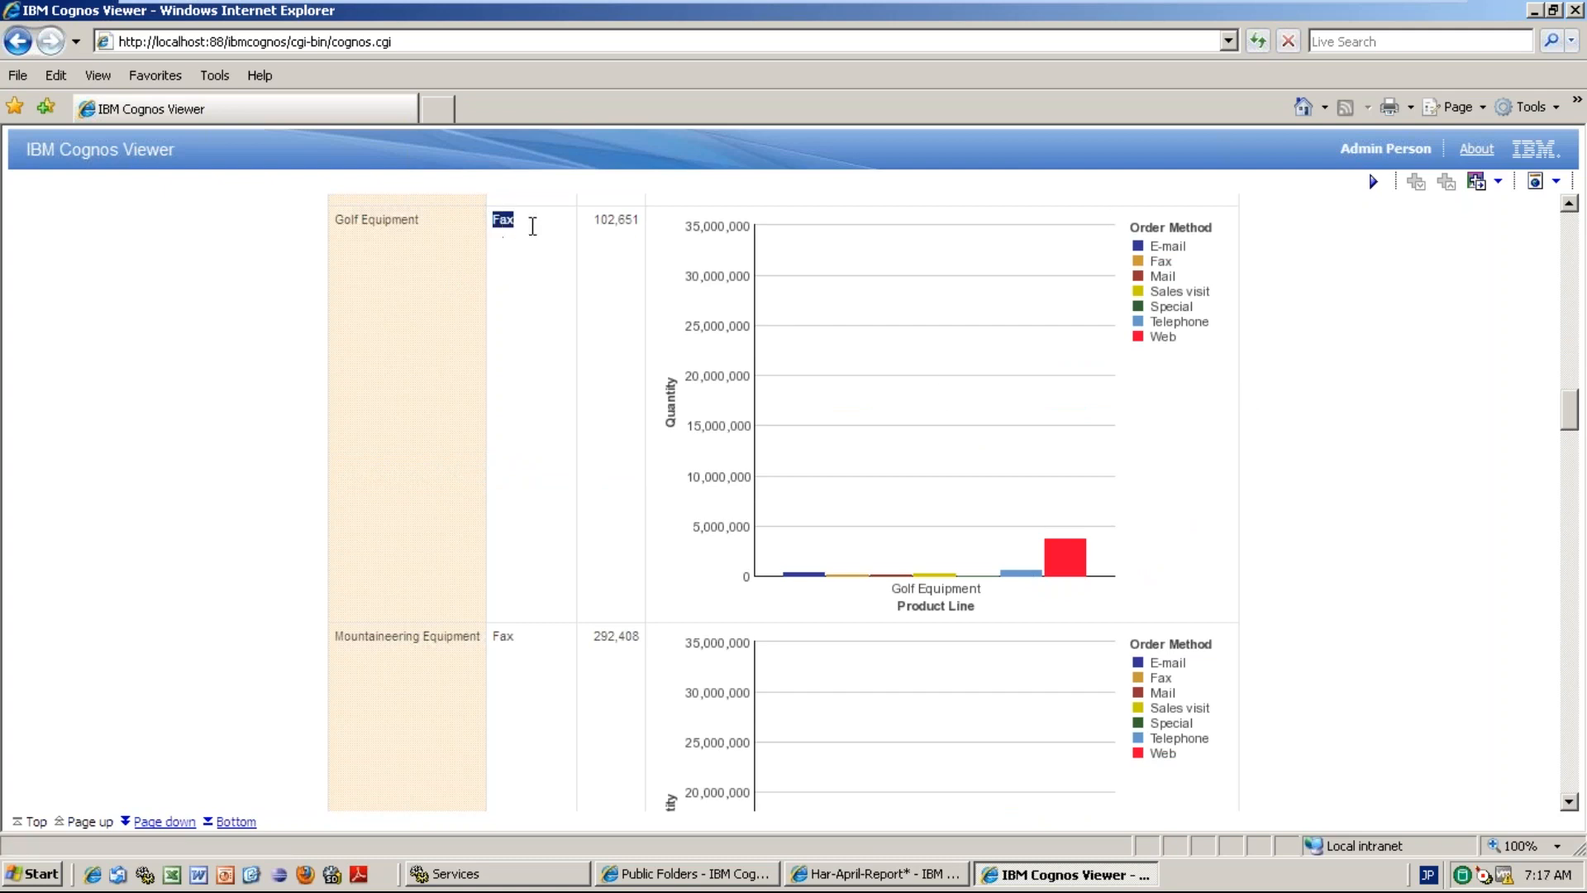
{"action": "mouse_move", "coordinate": [1084, 564]}
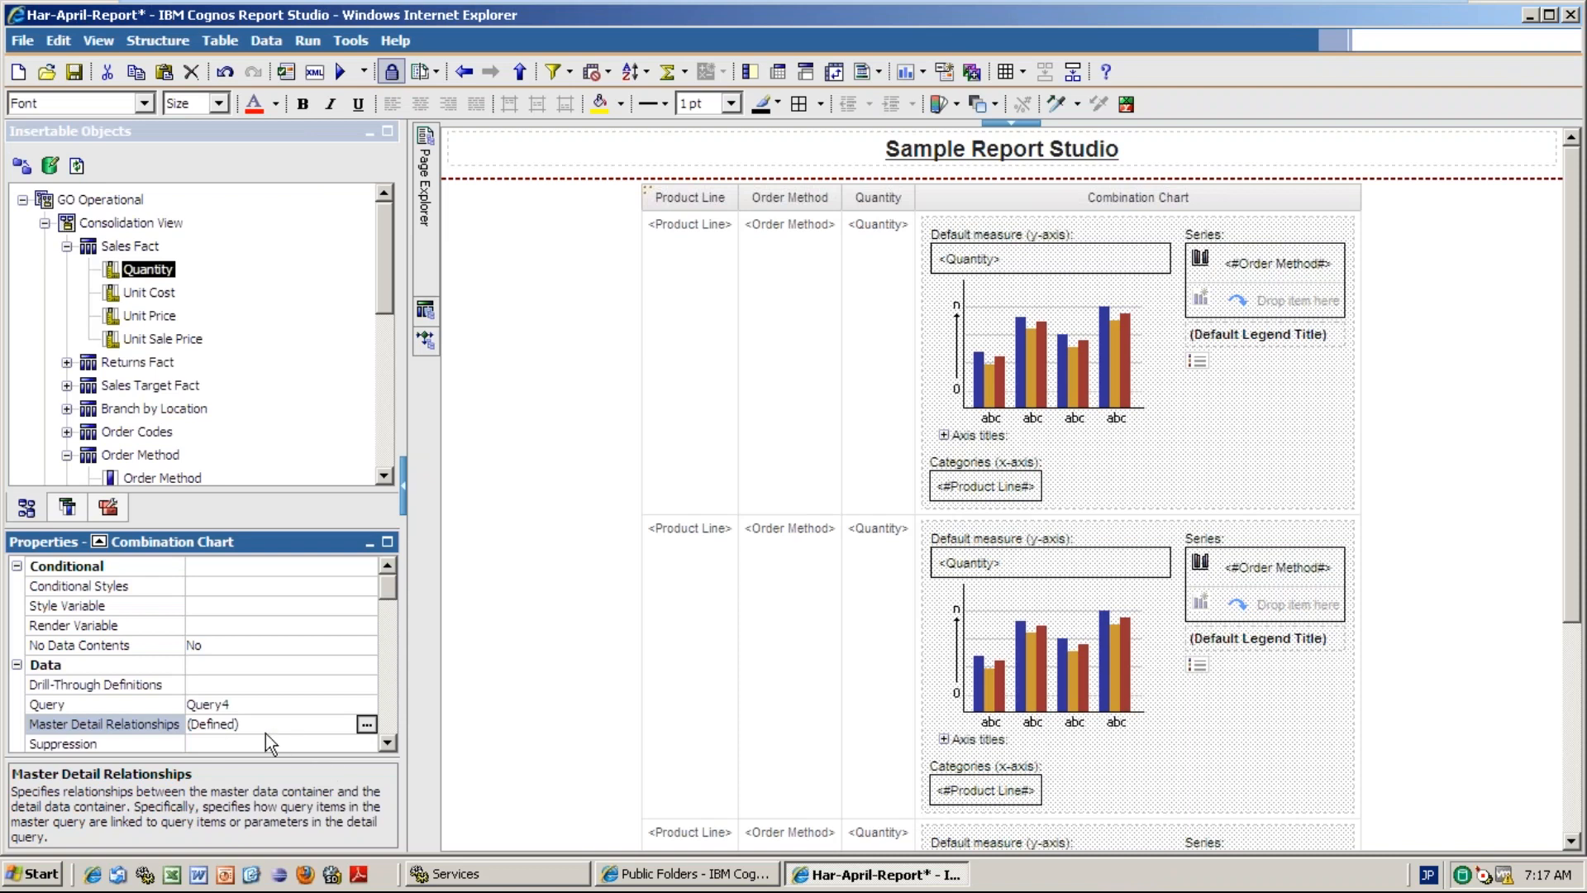
- Start a new list report on the GO Operational package without saving the changes to the current report
{"action": "left_click", "coordinate": [787, 334]}
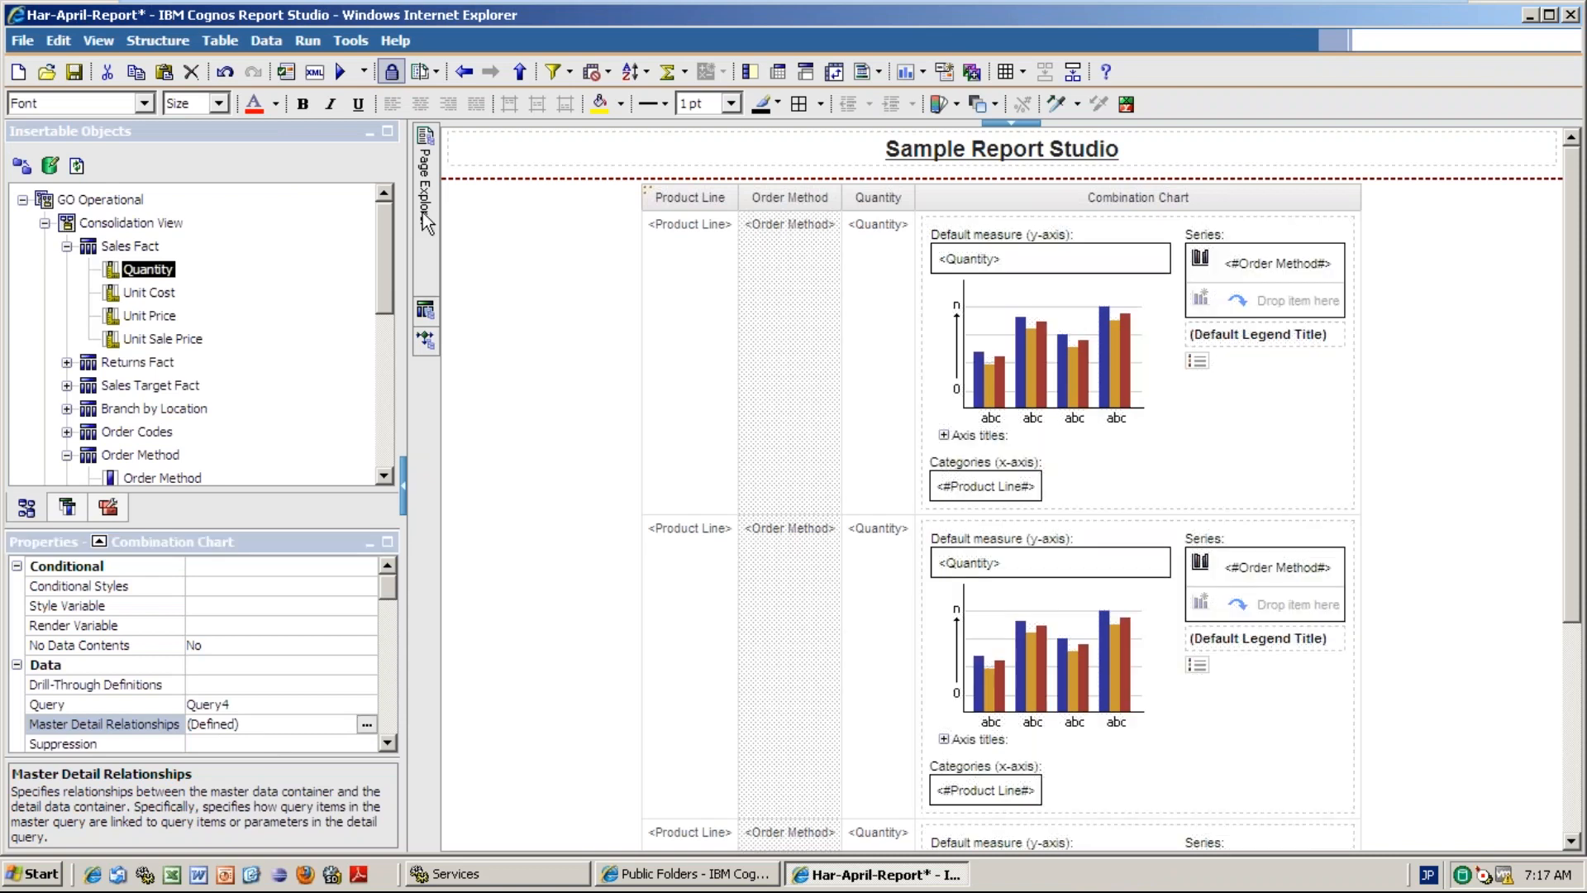
{"action": "mouse_move", "coordinate": [427, 223]}
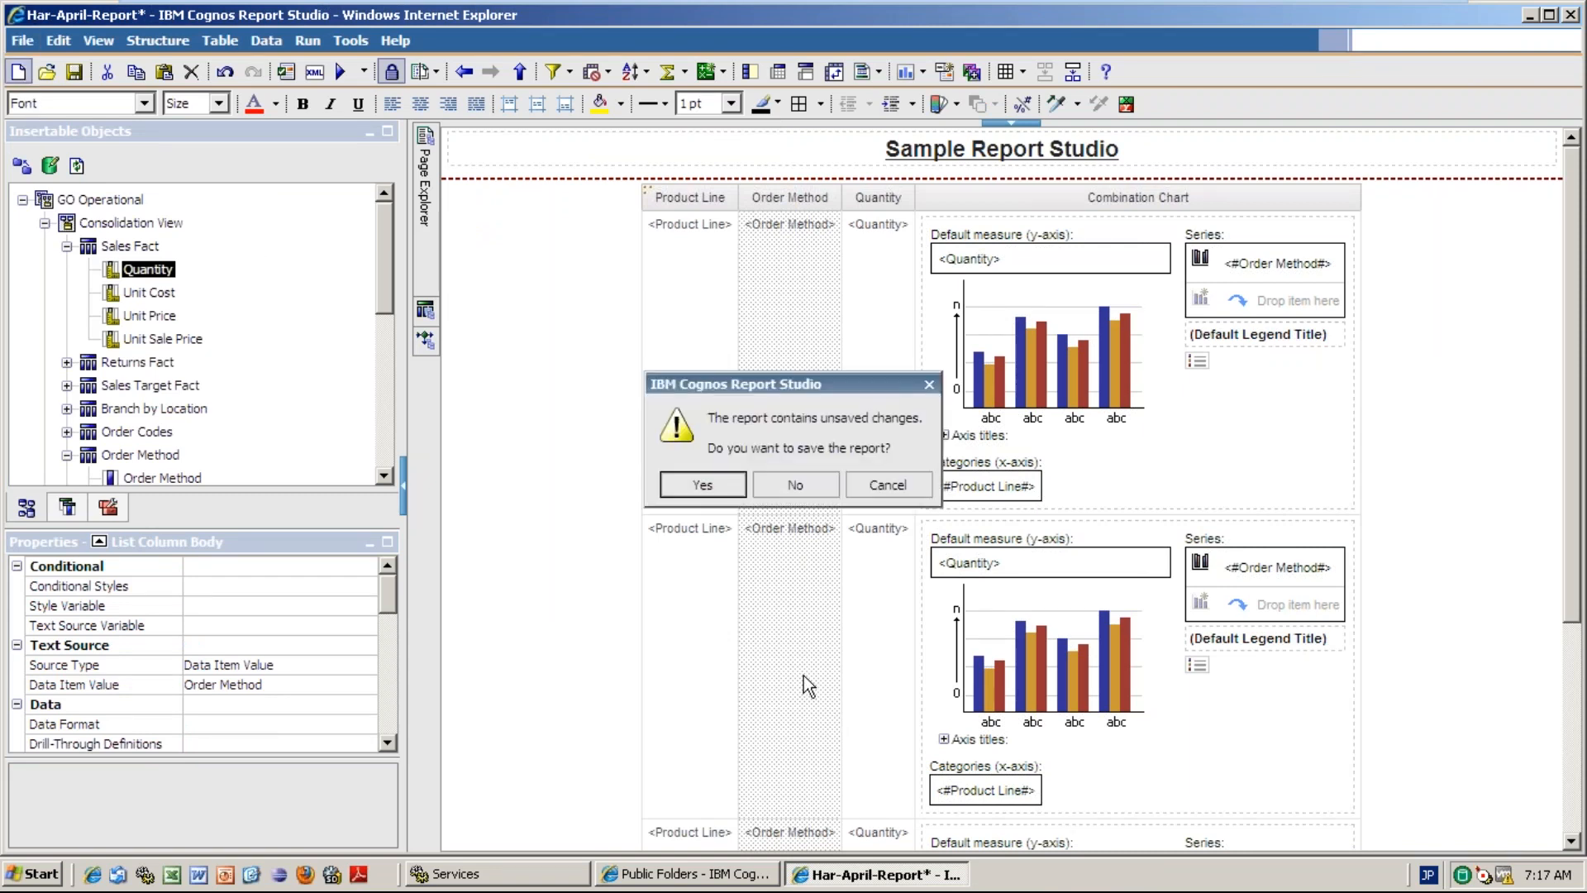
{"action": "left_click", "coordinate": [811, 488]}
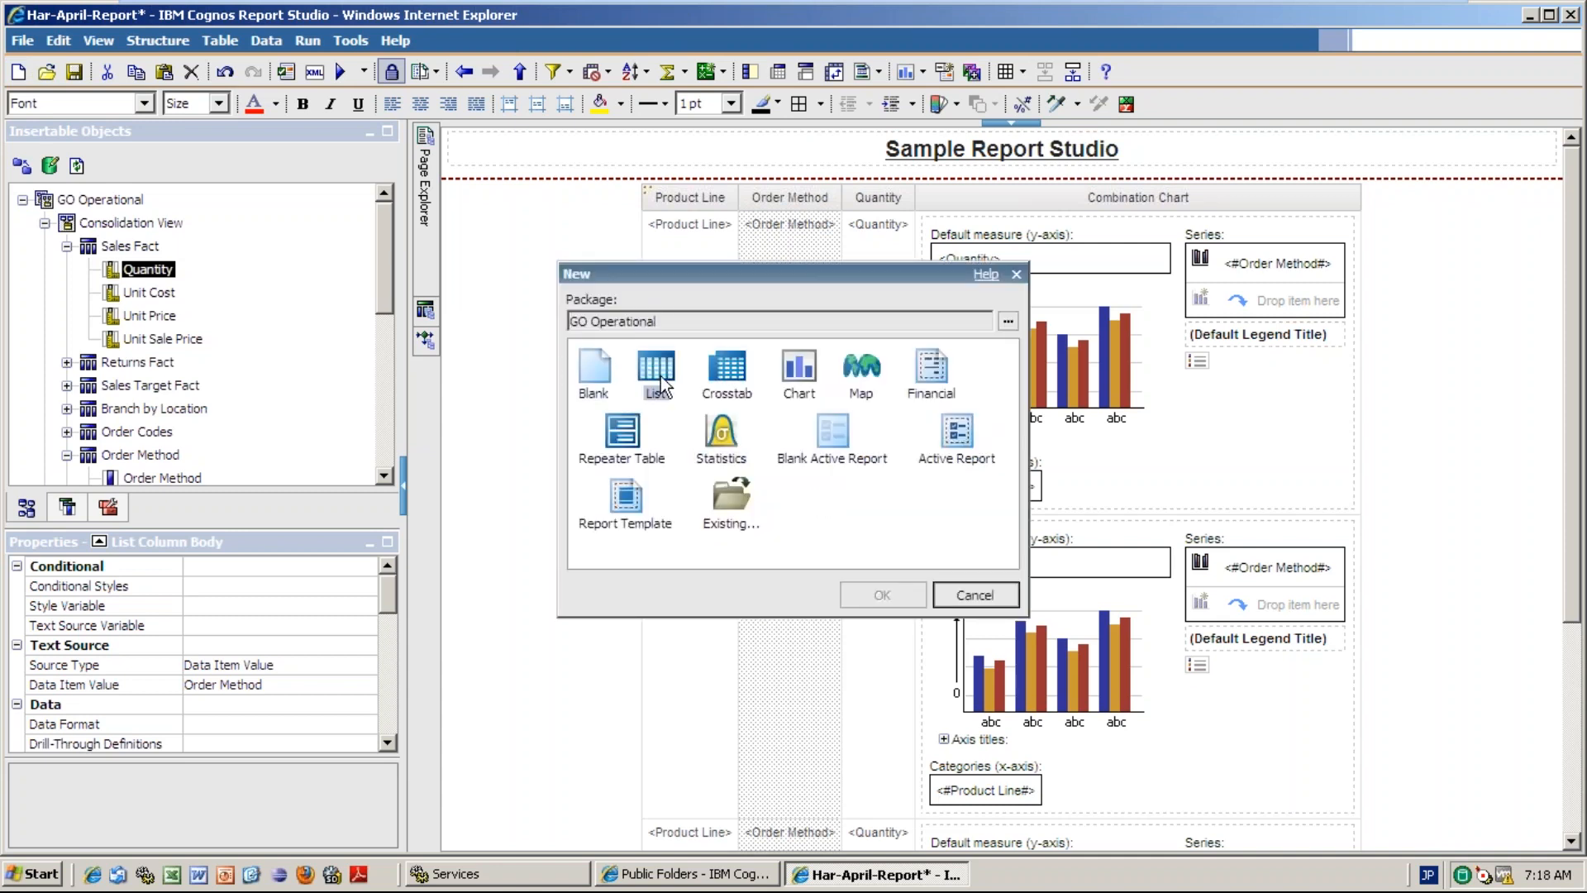
{"action": "left_click", "coordinate": [875, 585]}
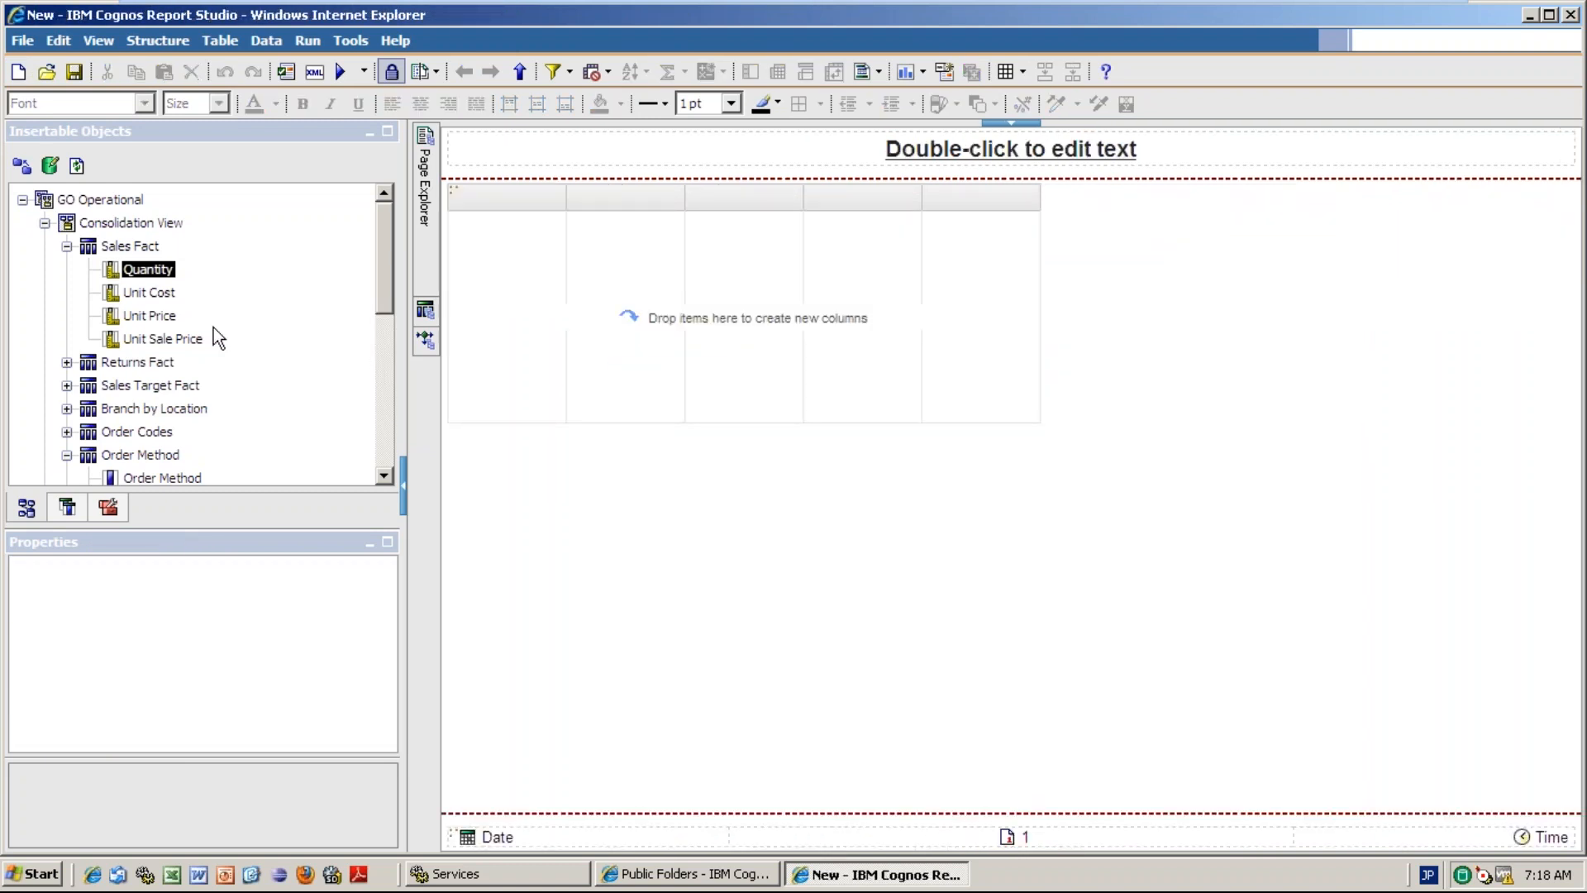
- Add Product Line, Order Method, Product Name, Product Description and Product Image as columns of the empty list
{"action": "scroll", "coordinate": [390, 279], "scroll_direction": "down", "scroll_amount": 3}
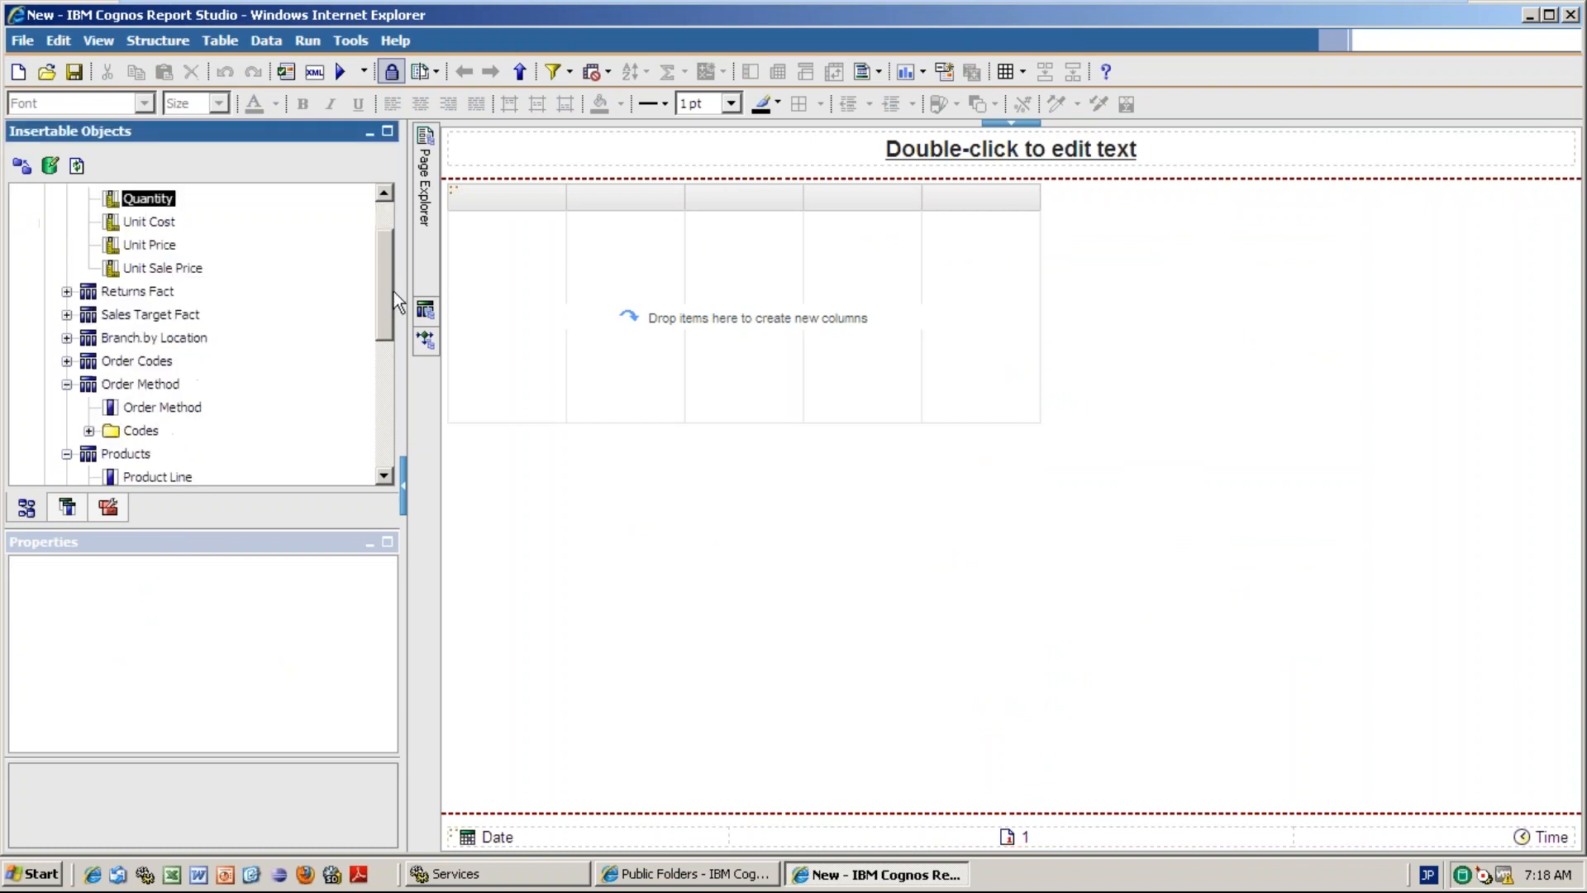
{"action": "left_click_drag", "start_coordinate": [382, 281], "coordinate": [388, 331]}
{"action": "left_click", "coordinate": [149, 306]}
{"action": "left_click_drag", "start_coordinate": [150, 312], "coordinate": [514, 319]}
{"action": "left_click_drag", "start_coordinate": [200, 231], "coordinate": [533, 241]}
{"action": "left_click_drag", "start_coordinate": [159, 350], "coordinate": [628, 258]}
{"action": "left_click_drag", "start_coordinate": [254, 372], "coordinate": [705, 276]}
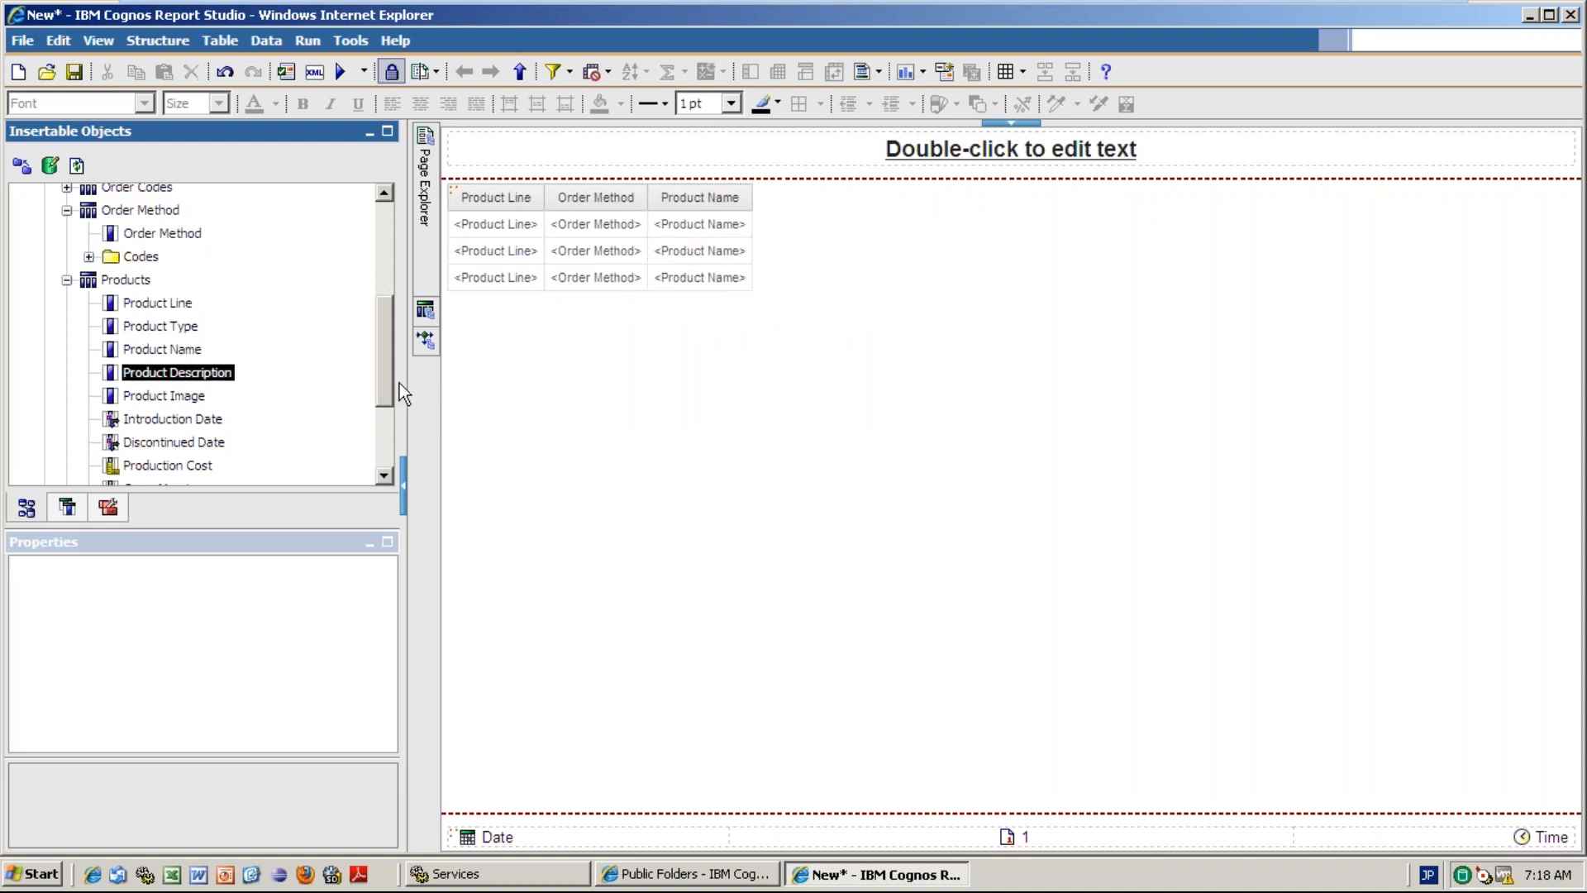
{"action": "left_click_drag", "start_coordinate": [170, 398], "coordinate": [875, 255]}
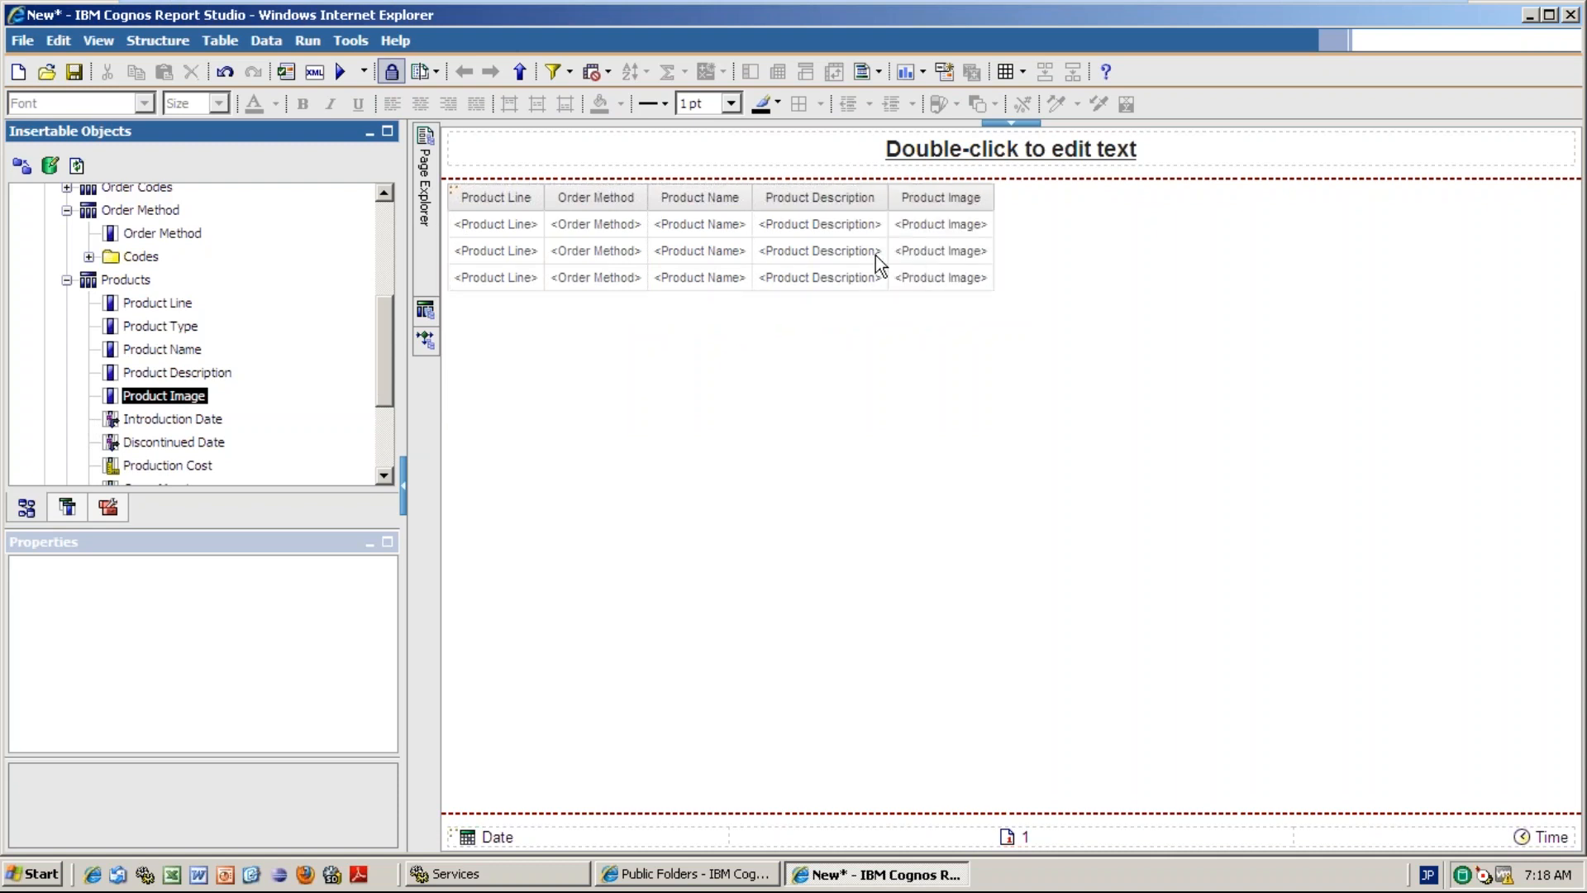
- Run the new list report, examine its output in the maximized viewer, and close the viewer
{"action": "left_click", "coordinate": [426, 312]}
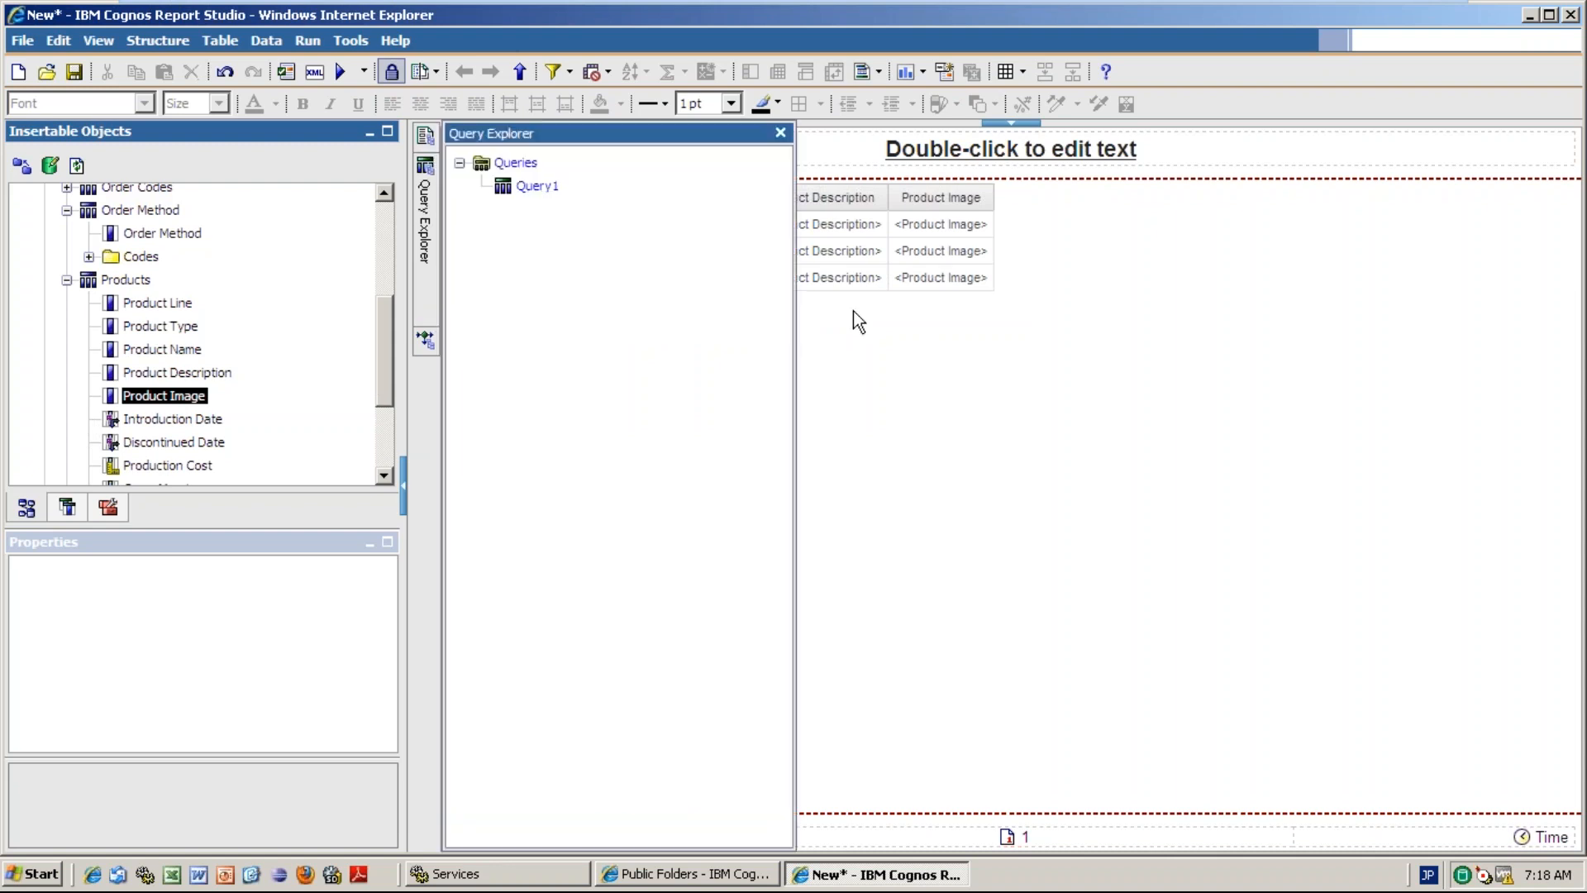
{"action": "left_click", "coordinate": [339, 72]}
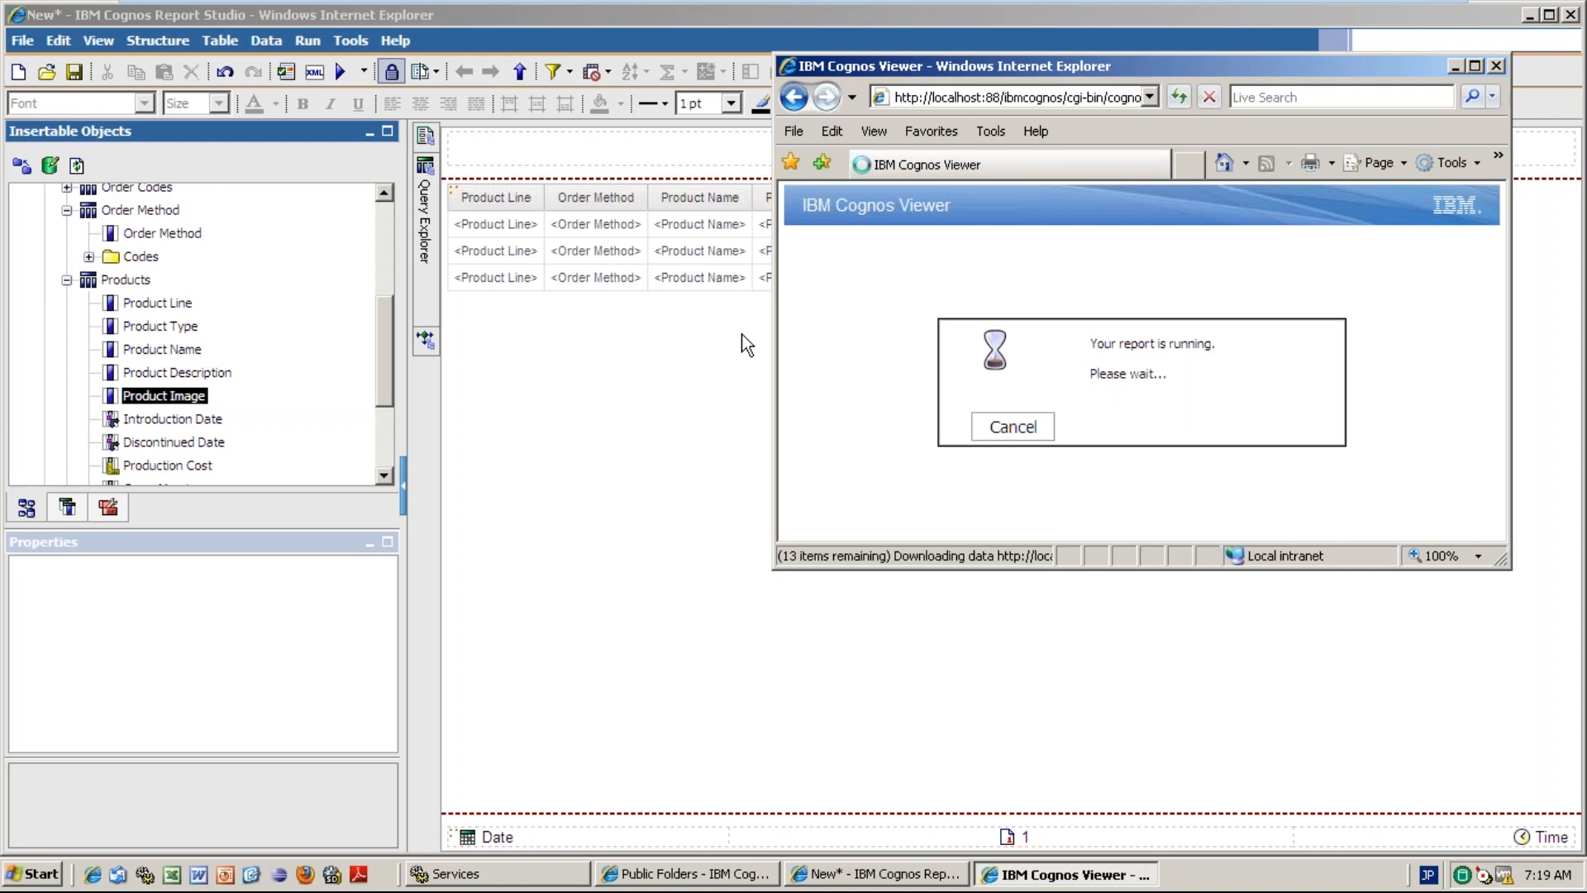
{"action": "double_click", "coordinate": [1086, 63]}
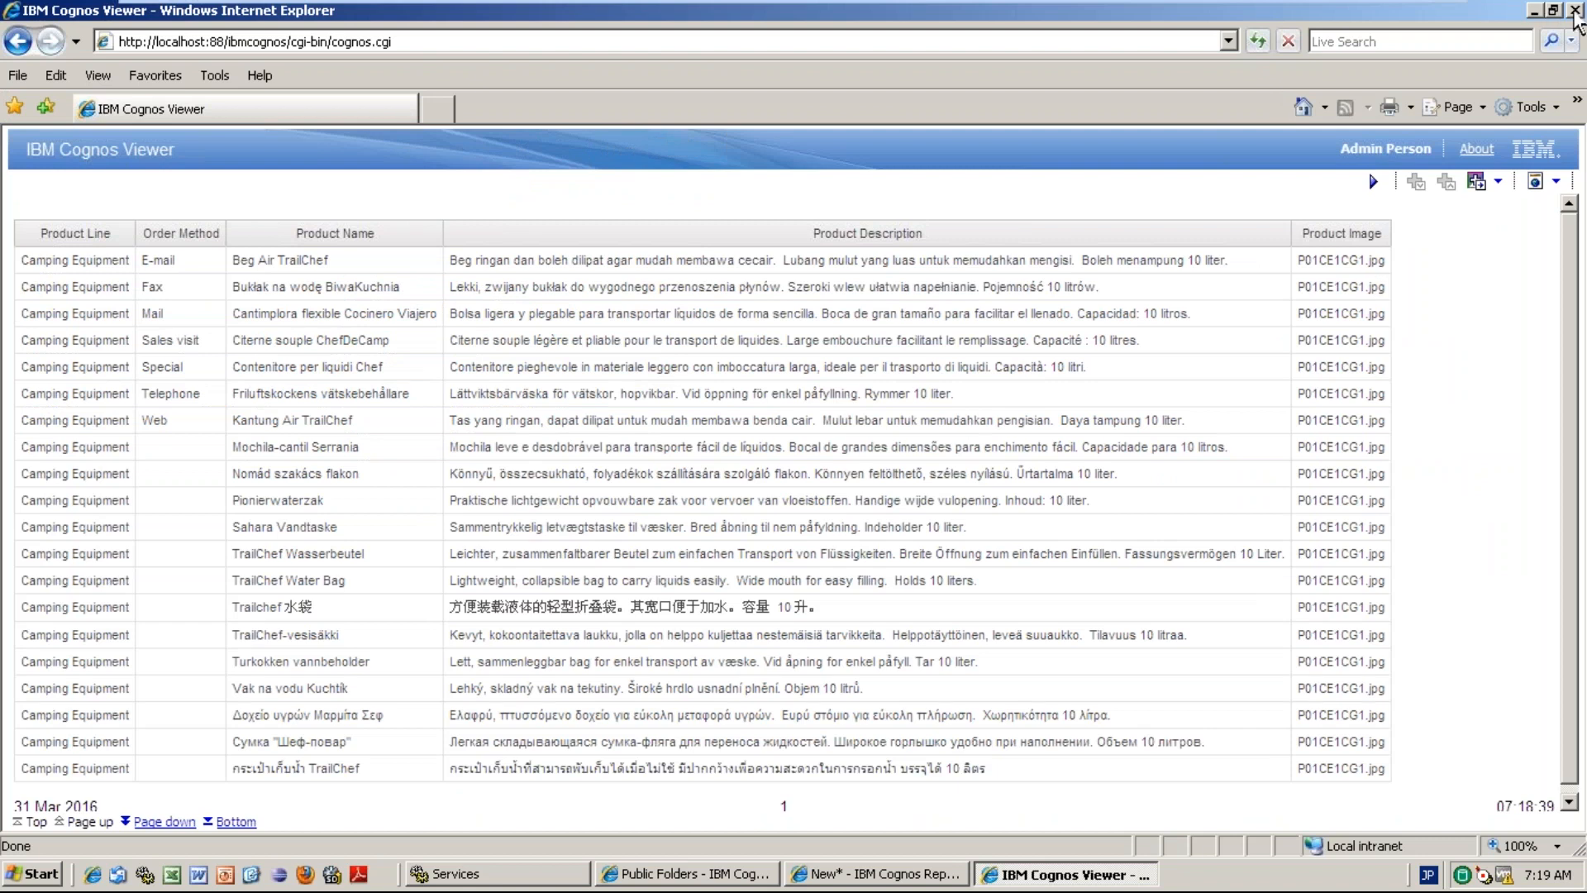
{"action": "key", "text": "alt+F4"}
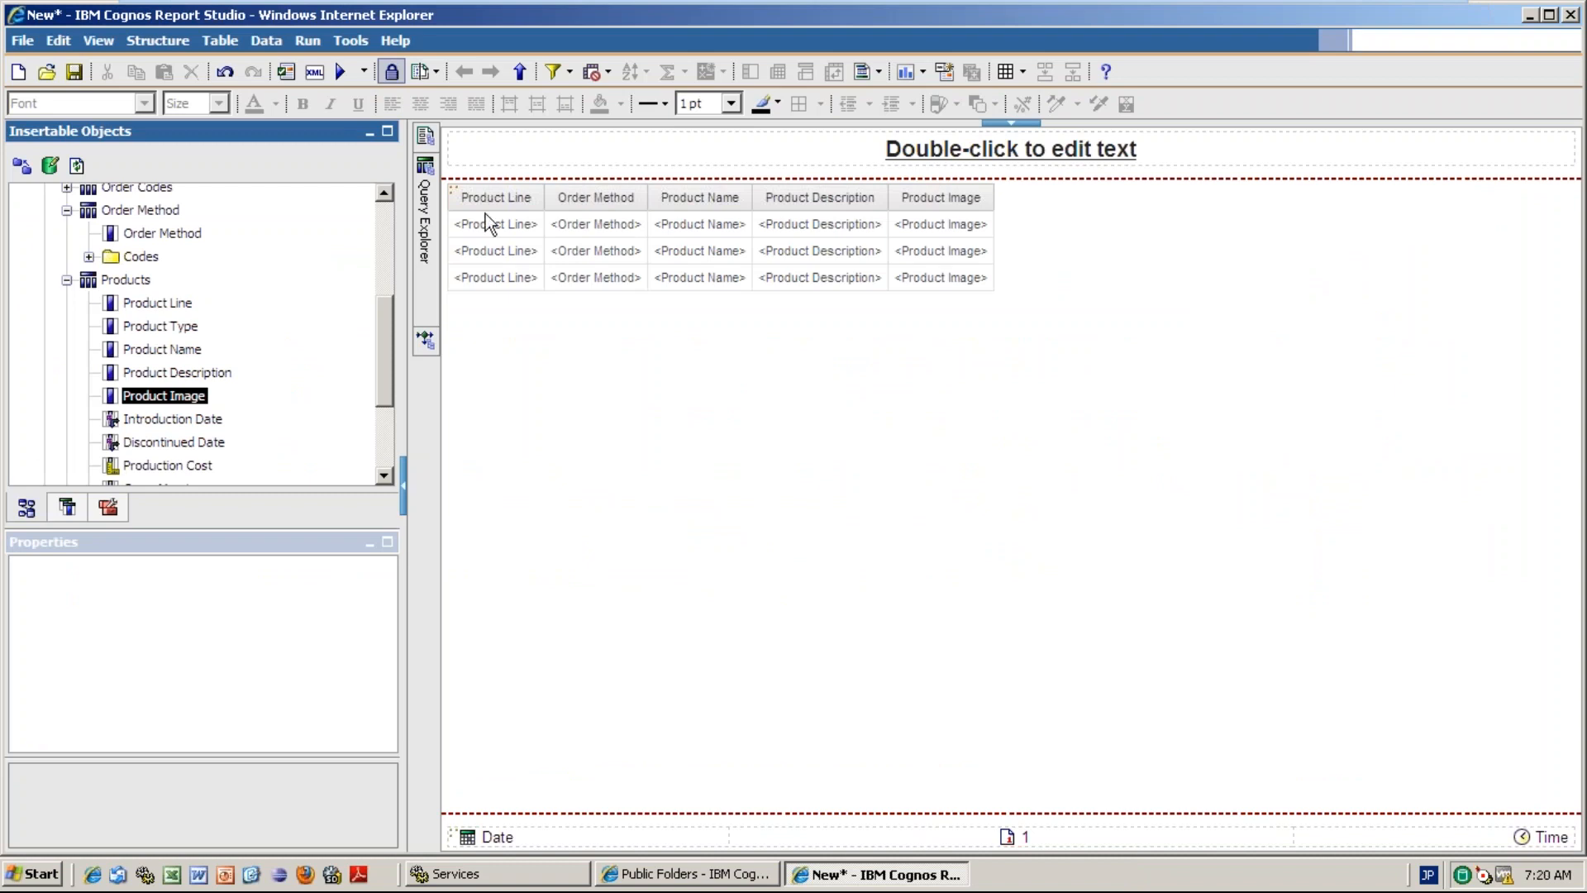
- Save the report as "Anchit-Target Report" in the GO Operational public folder
{"action": "key", "text": "alt"}
{"action": "left_click", "coordinate": [22, 39]}
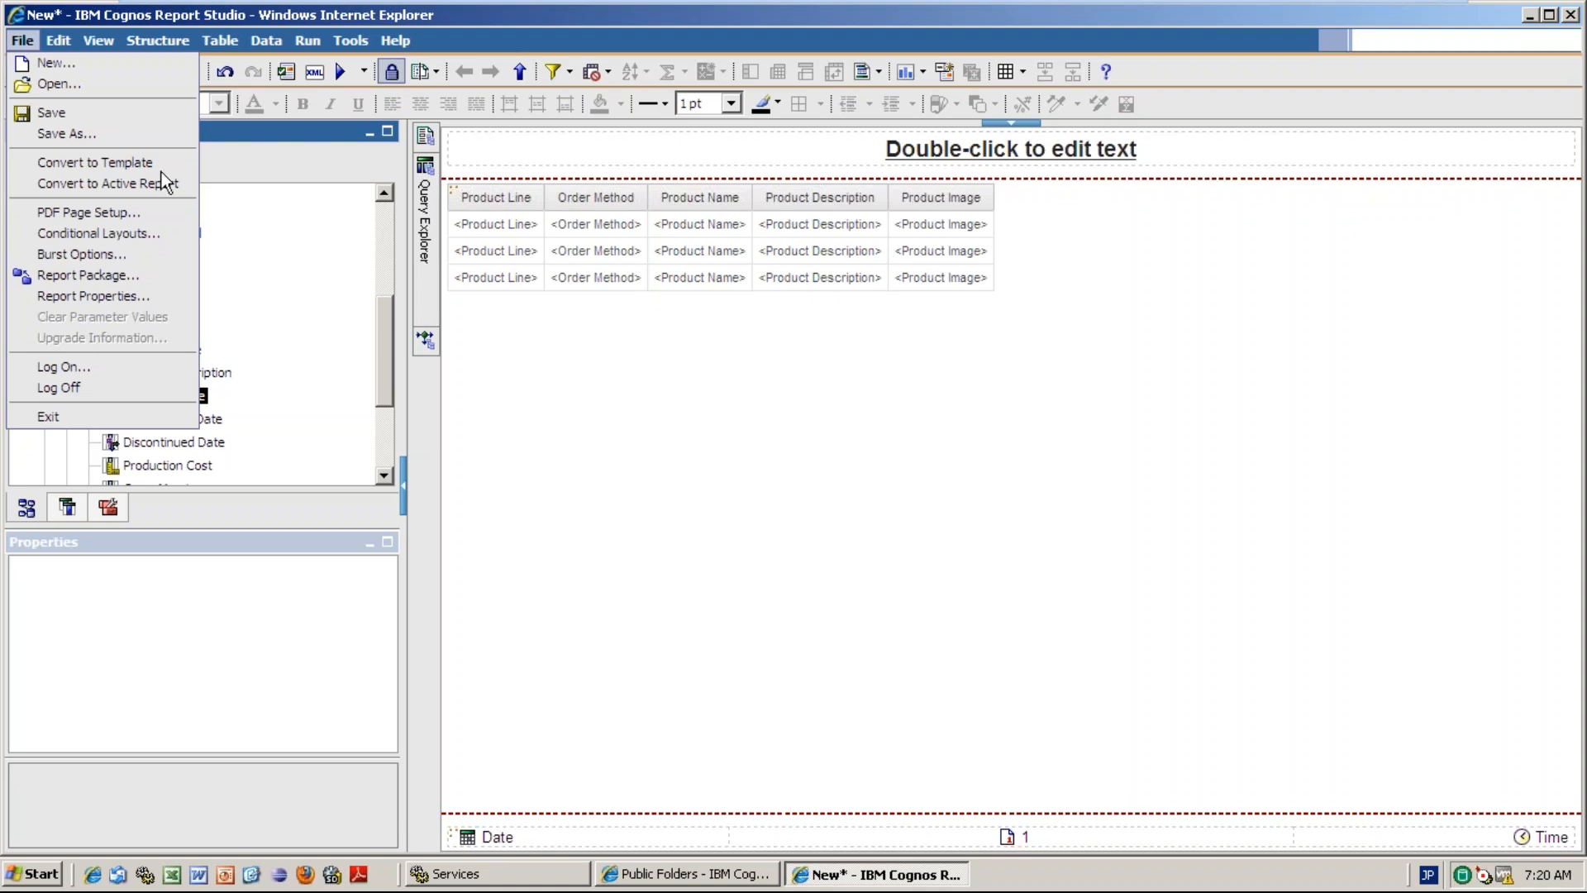
{"action": "key", "text": "Escape"}
{"action": "left_click", "coordinate": [469, 293]}
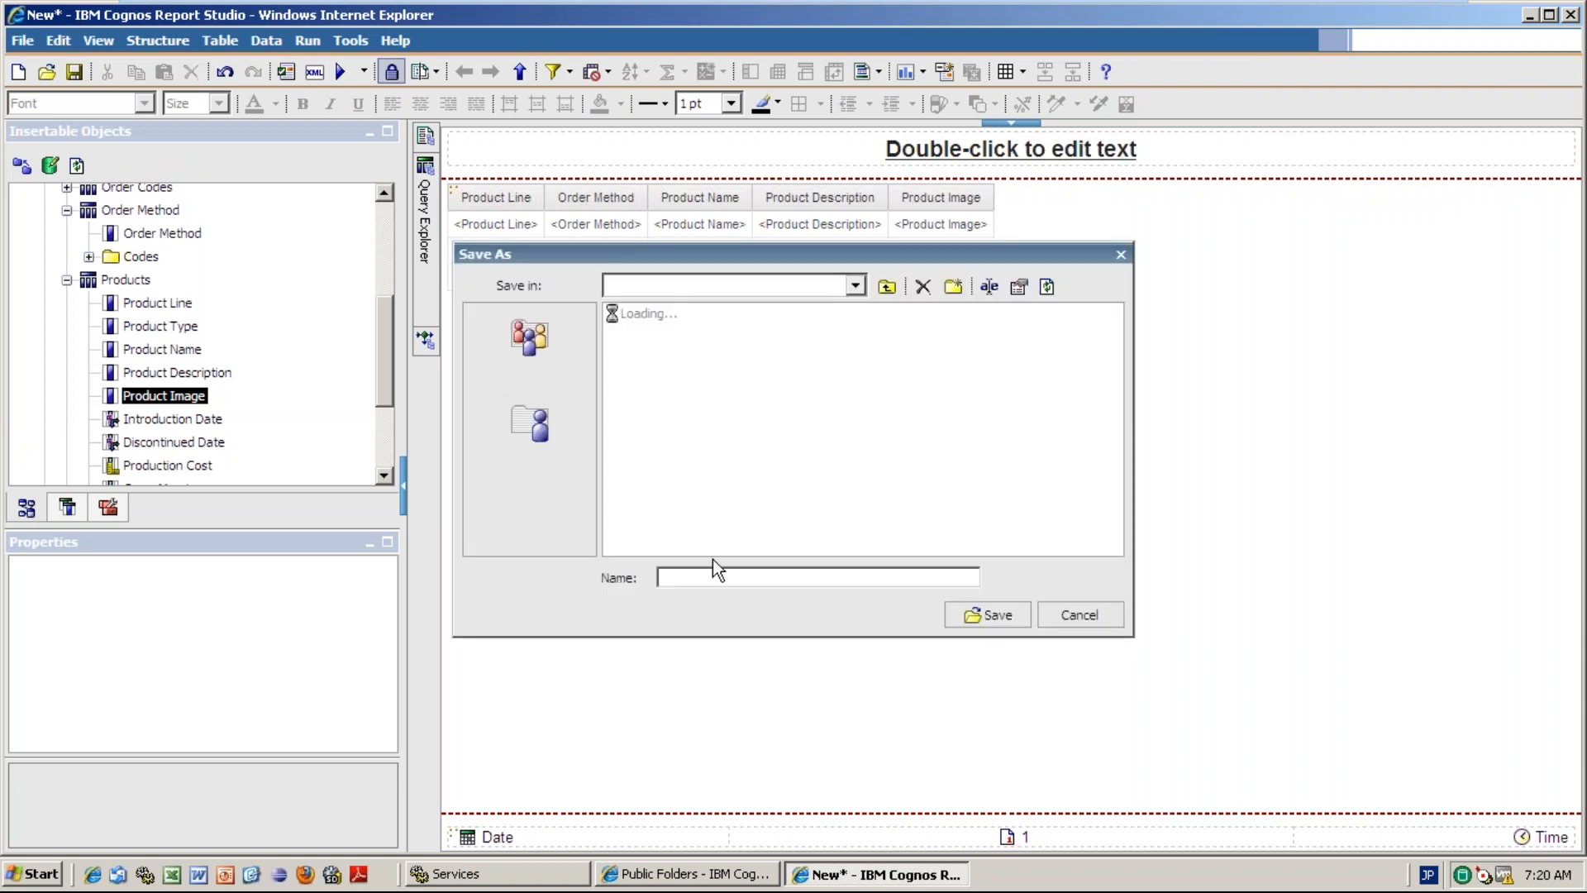
{"action": "type", "text": "Anchit-Tar"}
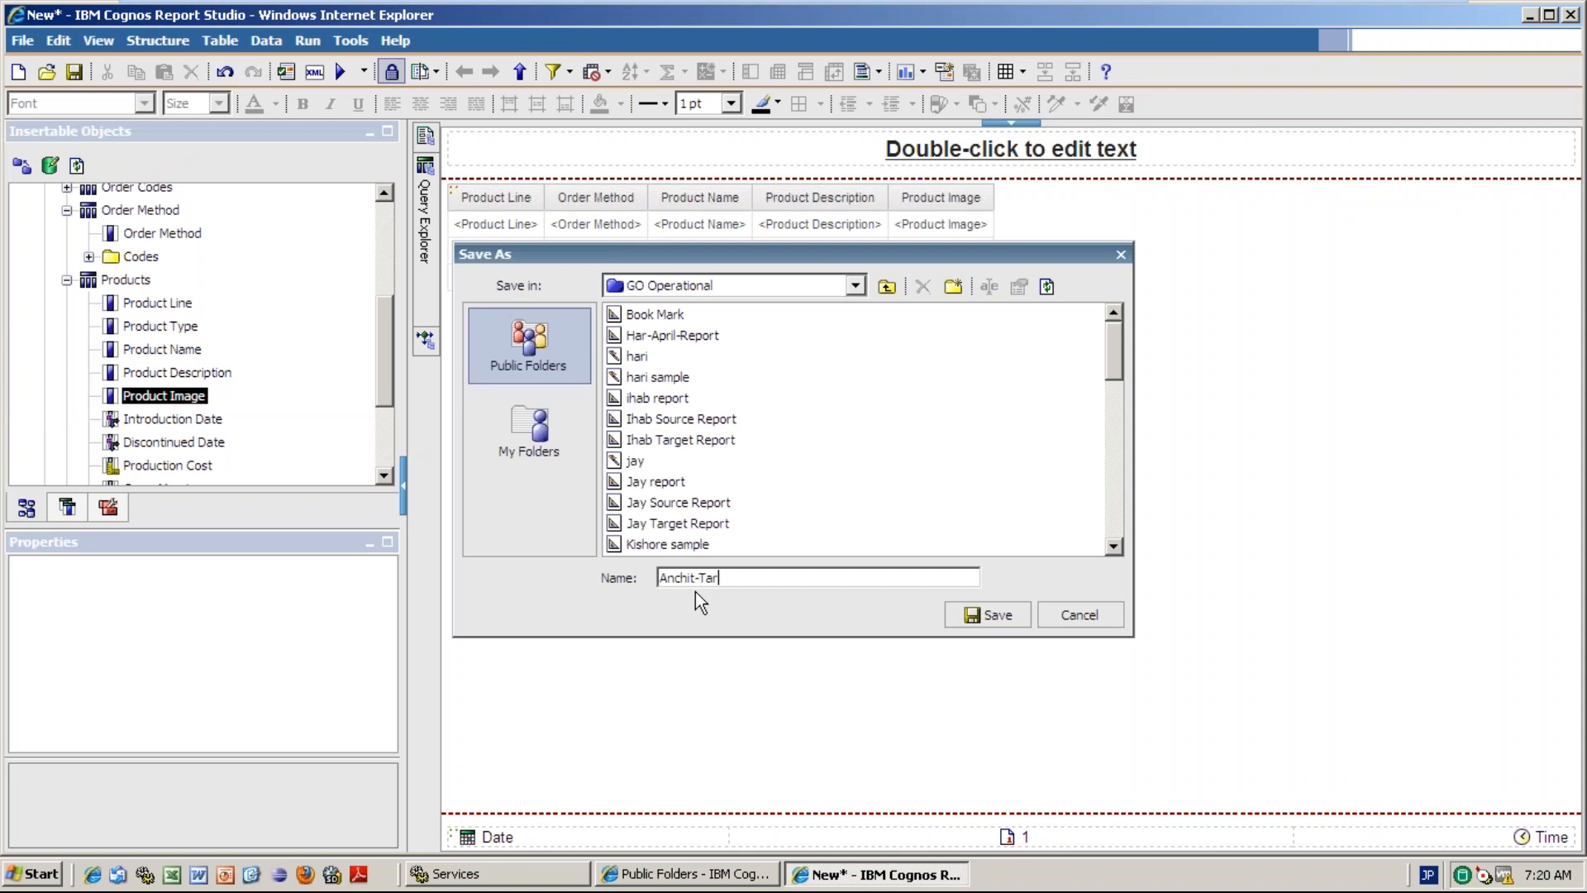
{"action": "type", "text": "get Report"}
{"action": "left_click", "coordinate": [1000, 624]}
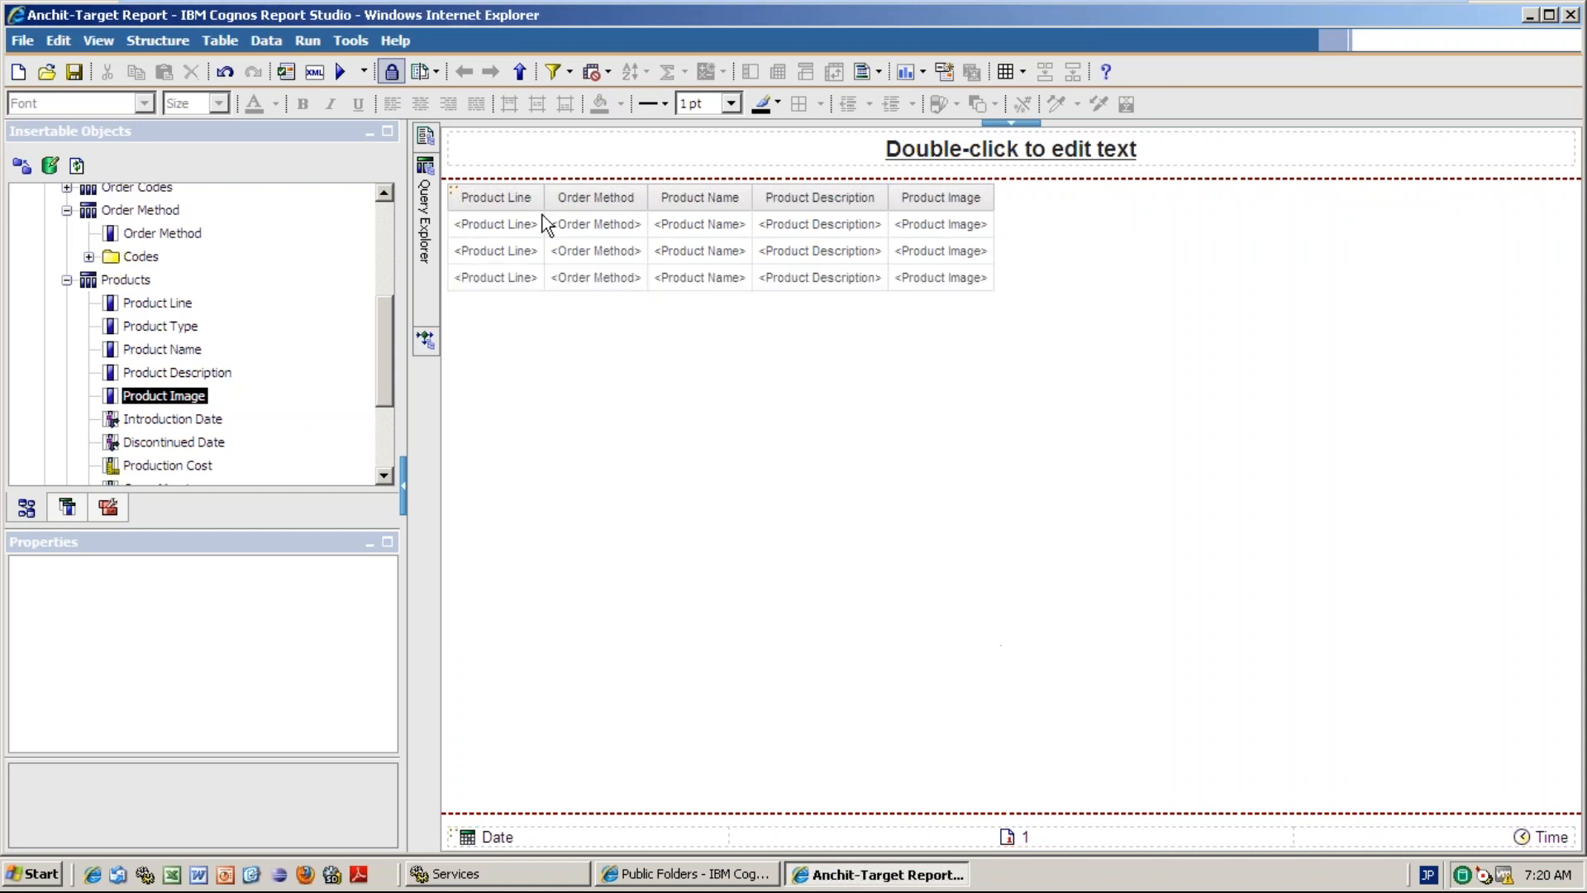
- Open Query1 and begin a detail filter expression with the Product Line data item
{"action": "mouse_move", "coordinate": [428, 268]}
{"action": "left_click", "coordinate": [533, 186]}
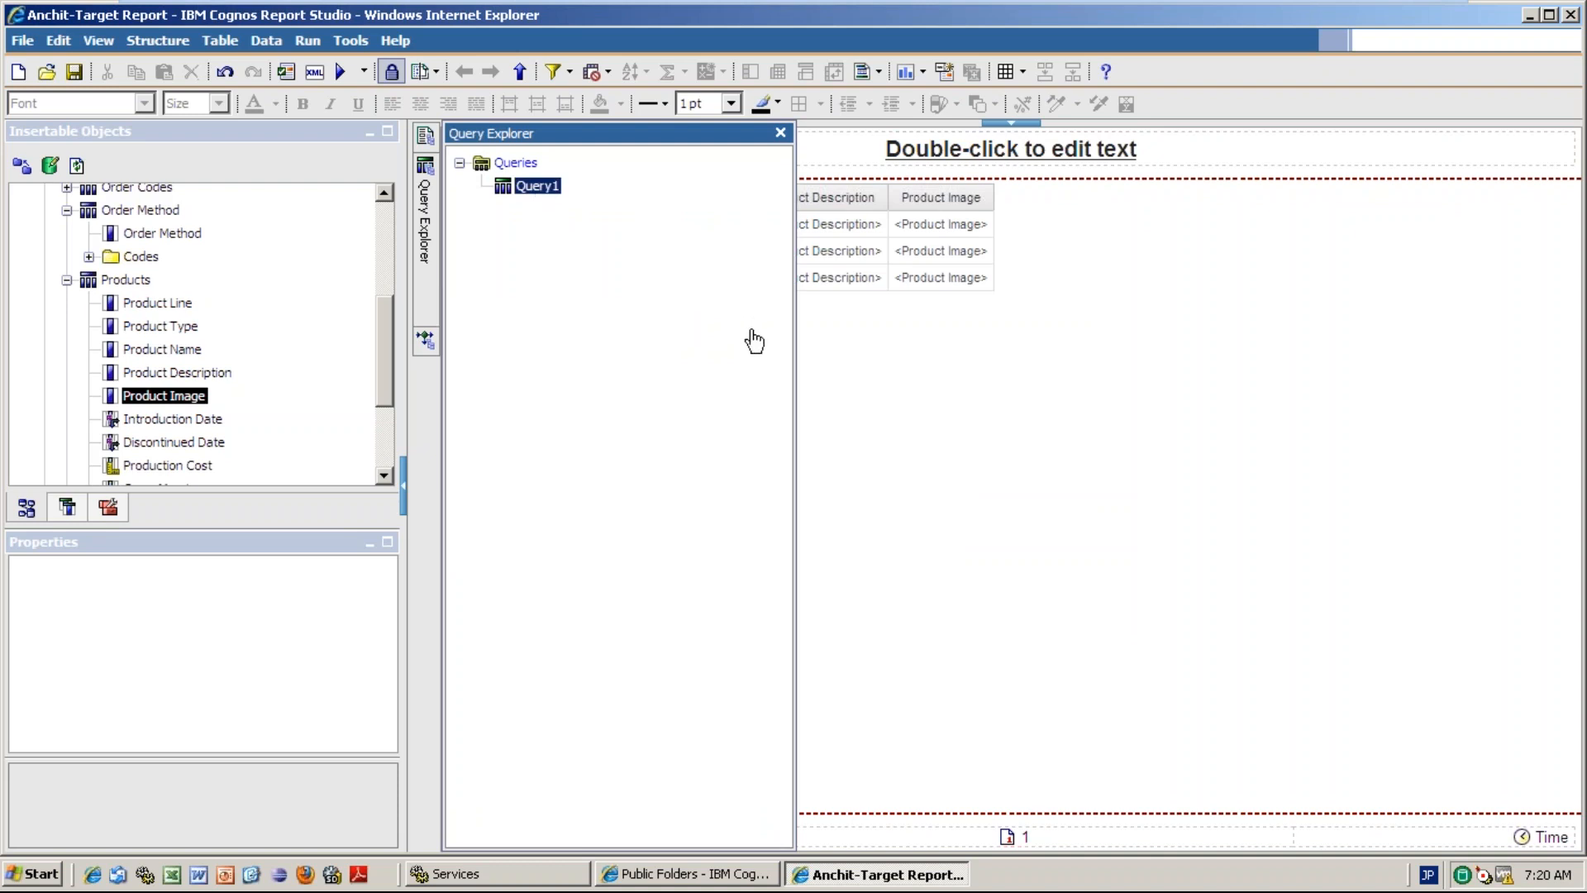
{"action": "left_click", "coordinate": [539, 178]}
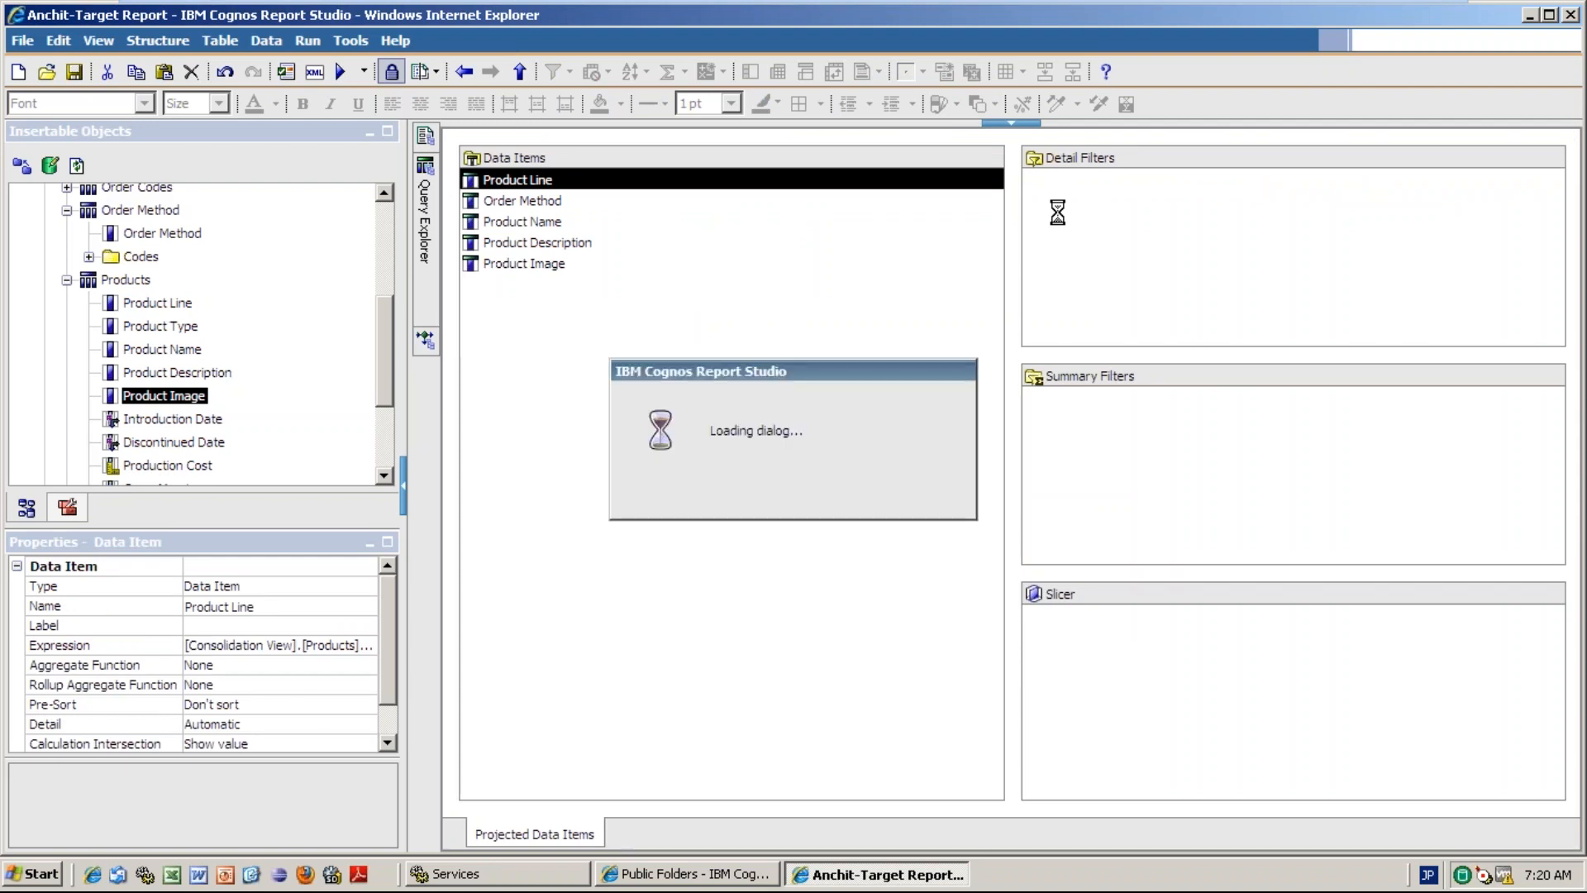
{"action": "type", "text": "^"}
{"action": "key", "text": "BackSpace"}
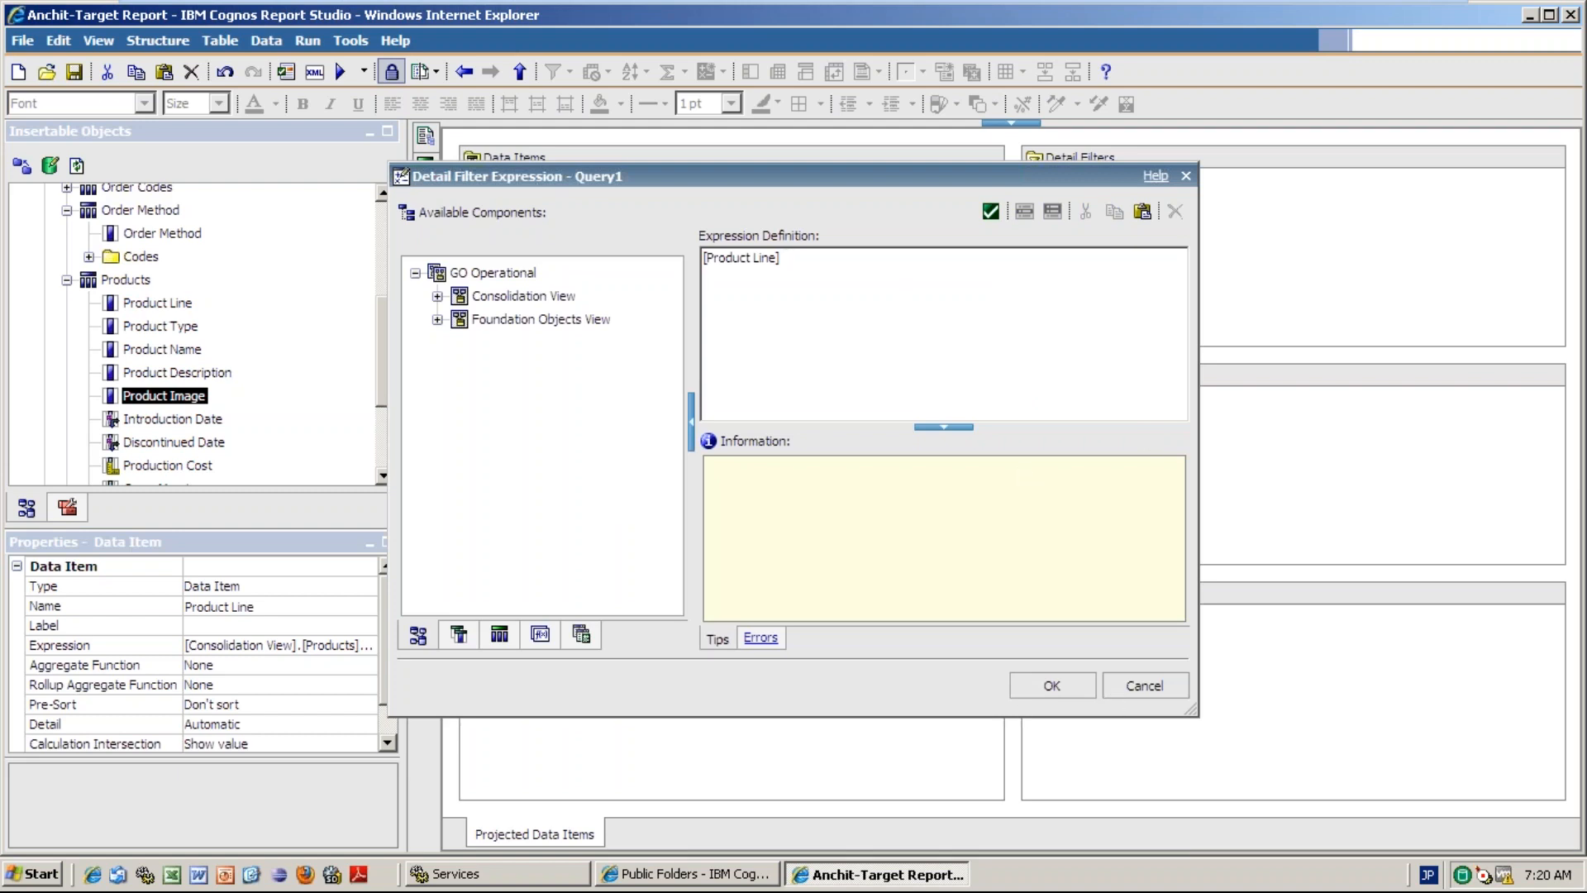
- Switch the input language to English and complete the detail filter as [Product Line]=?Product Line?
{"action": "left_click", "coordinate": [1427, 874]}
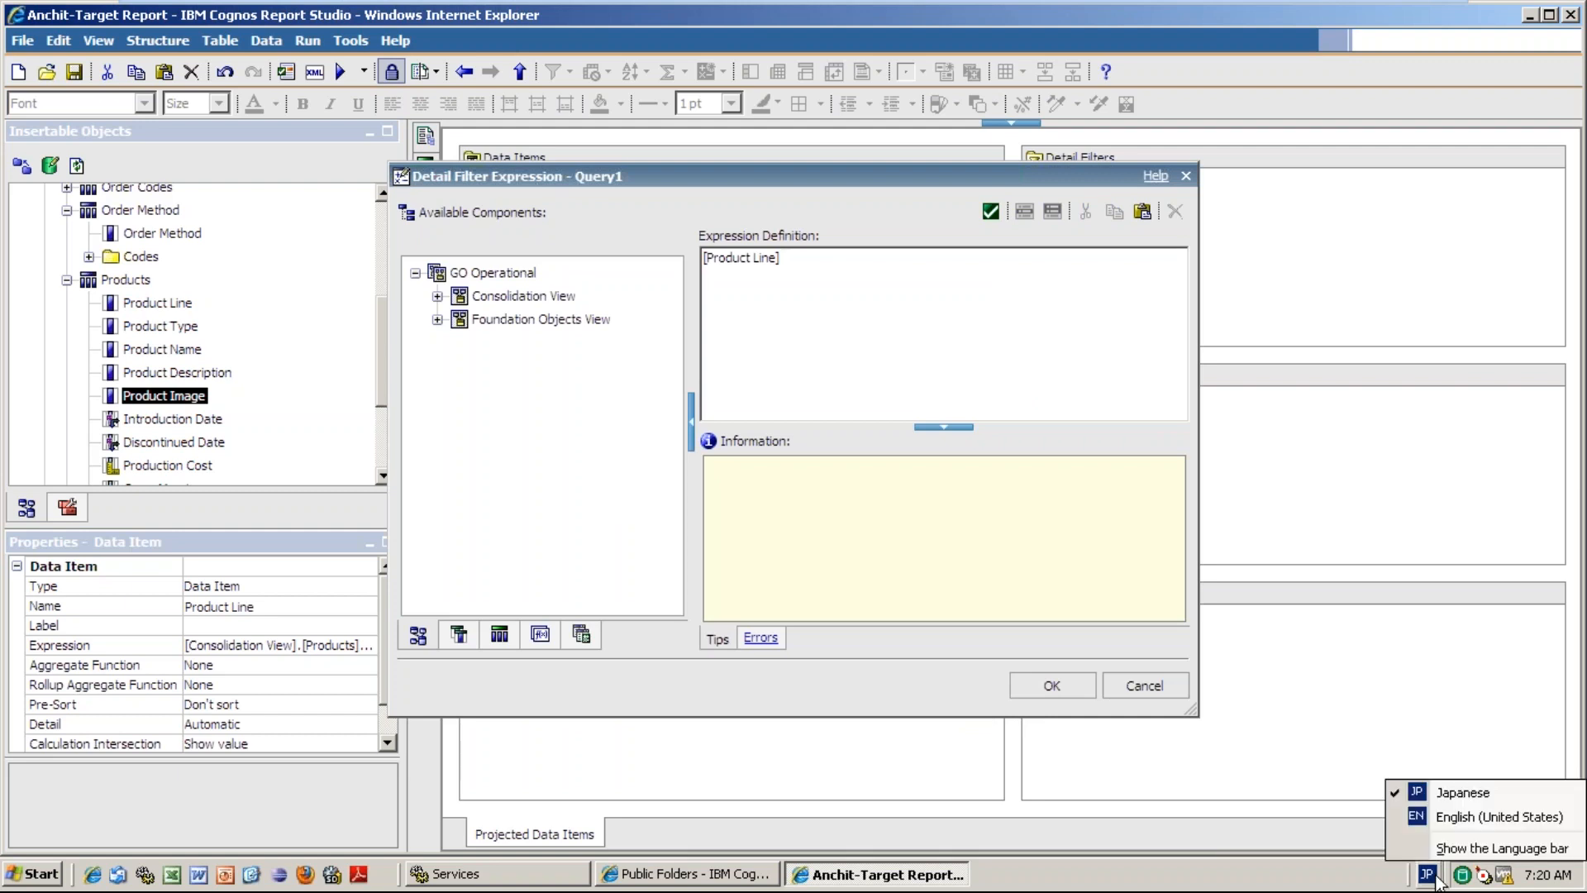
{"action": "left_click", "coordinate": [1345, 717]}
{"action": "left_click", "coordinate": [950, 311]}
{"action": "type", "text": "=?"}
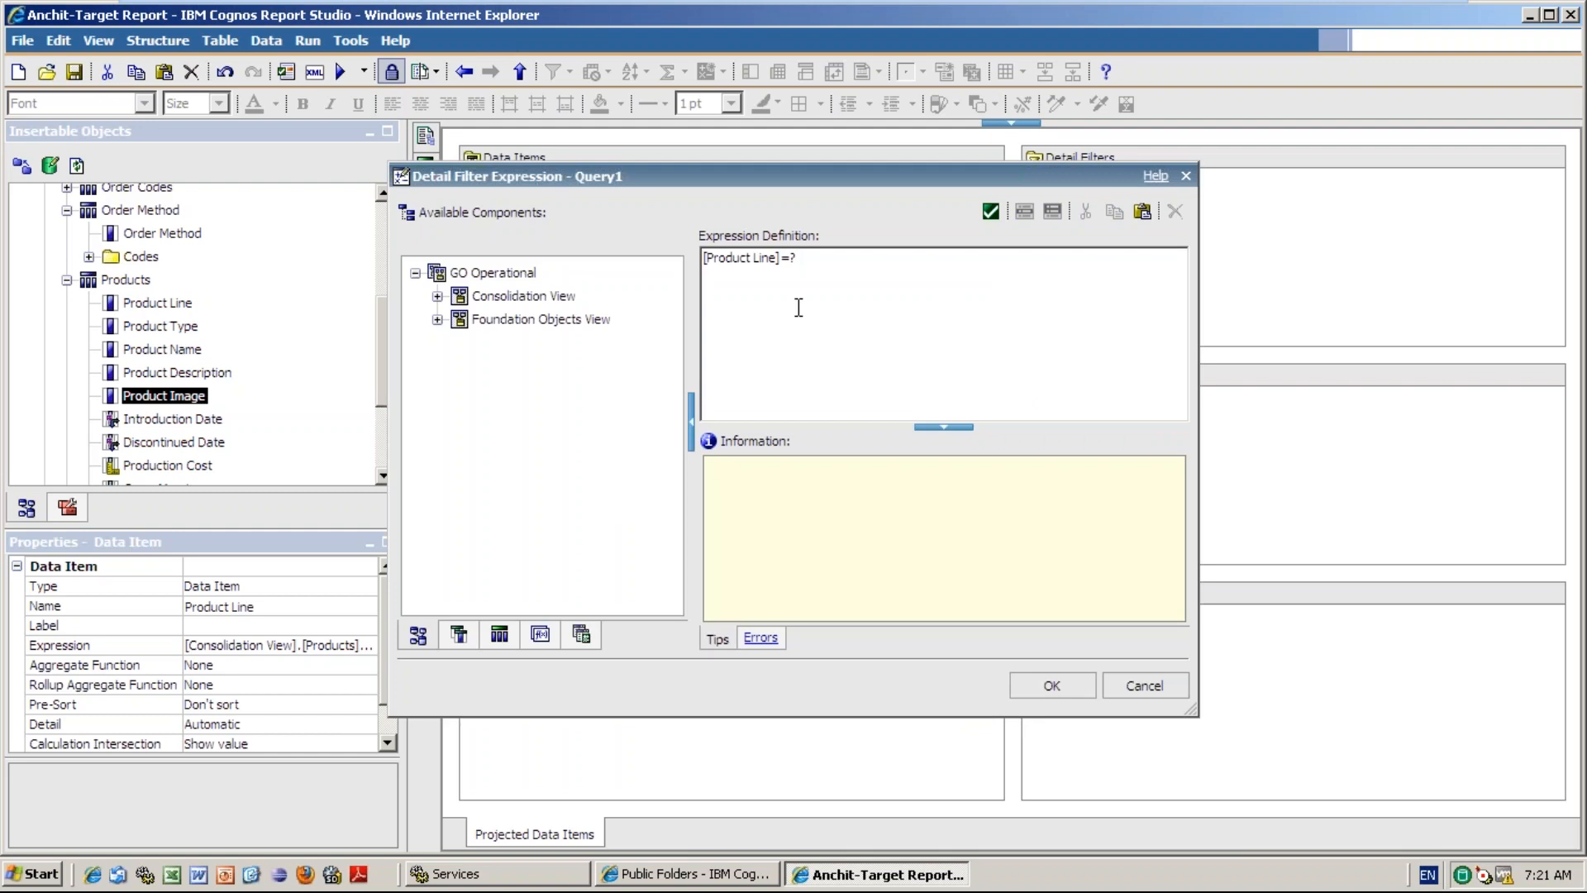
{"action": "left_click_drag", "start_coordinate": [706, 253], "coordinate": [775, 262]}
{"action": "key", "text": "ctrl+c"}
{"action": "left_click", "coordinate": [822, 257]}
{"action": "key", "text": "ctrl+v"}
{"action": "type", "text": "?"}
{"action": "key", "text": "ctrl+a"}
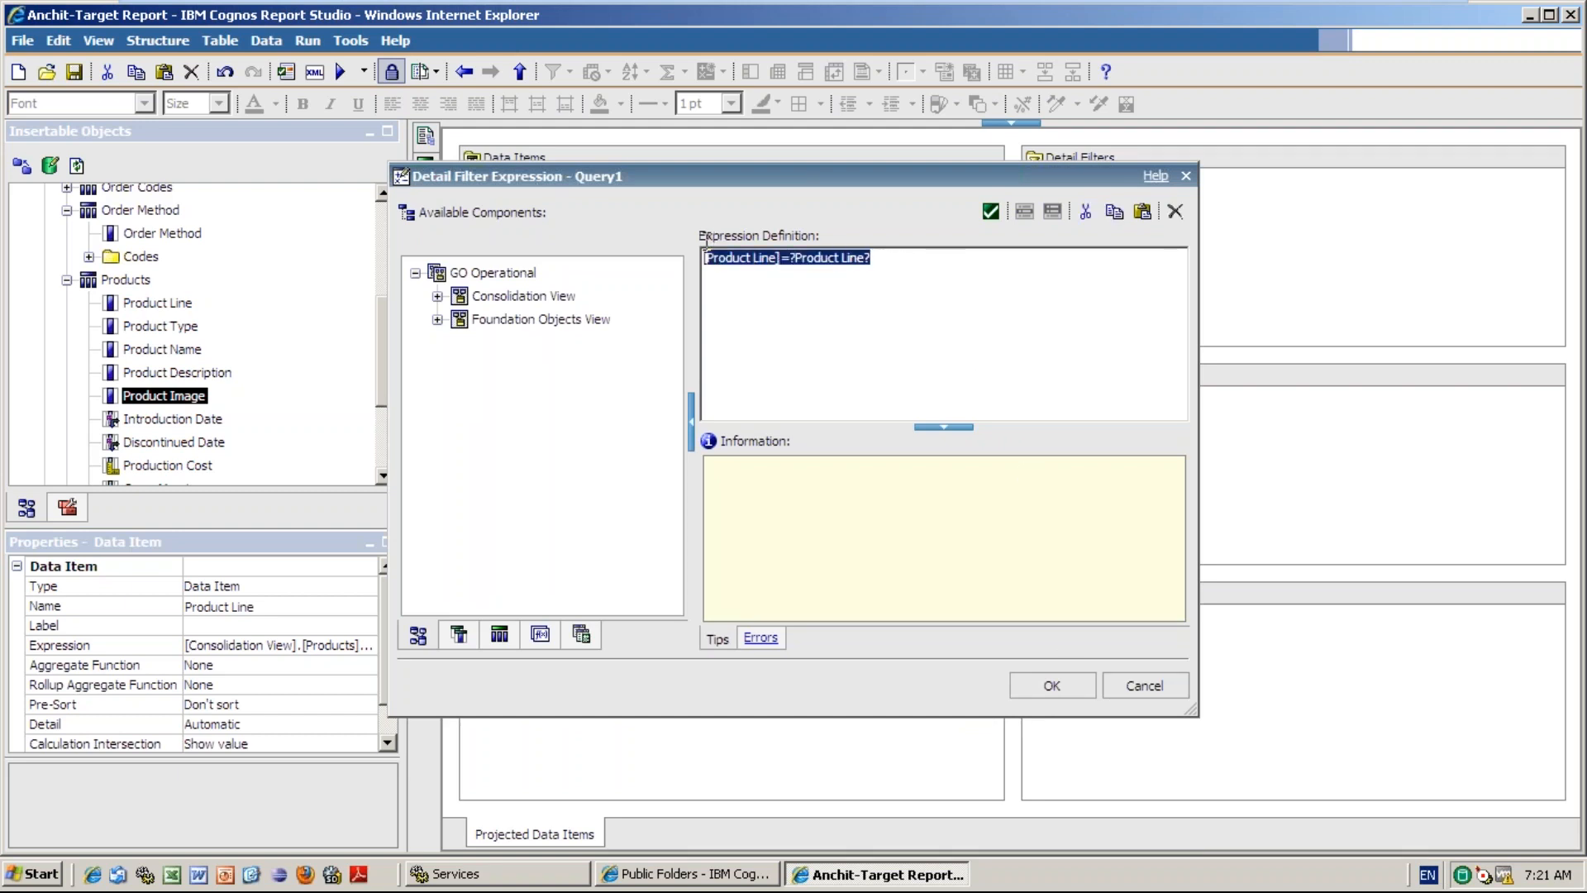
{"action": "left_click", "coordinate": [1052, 685]}
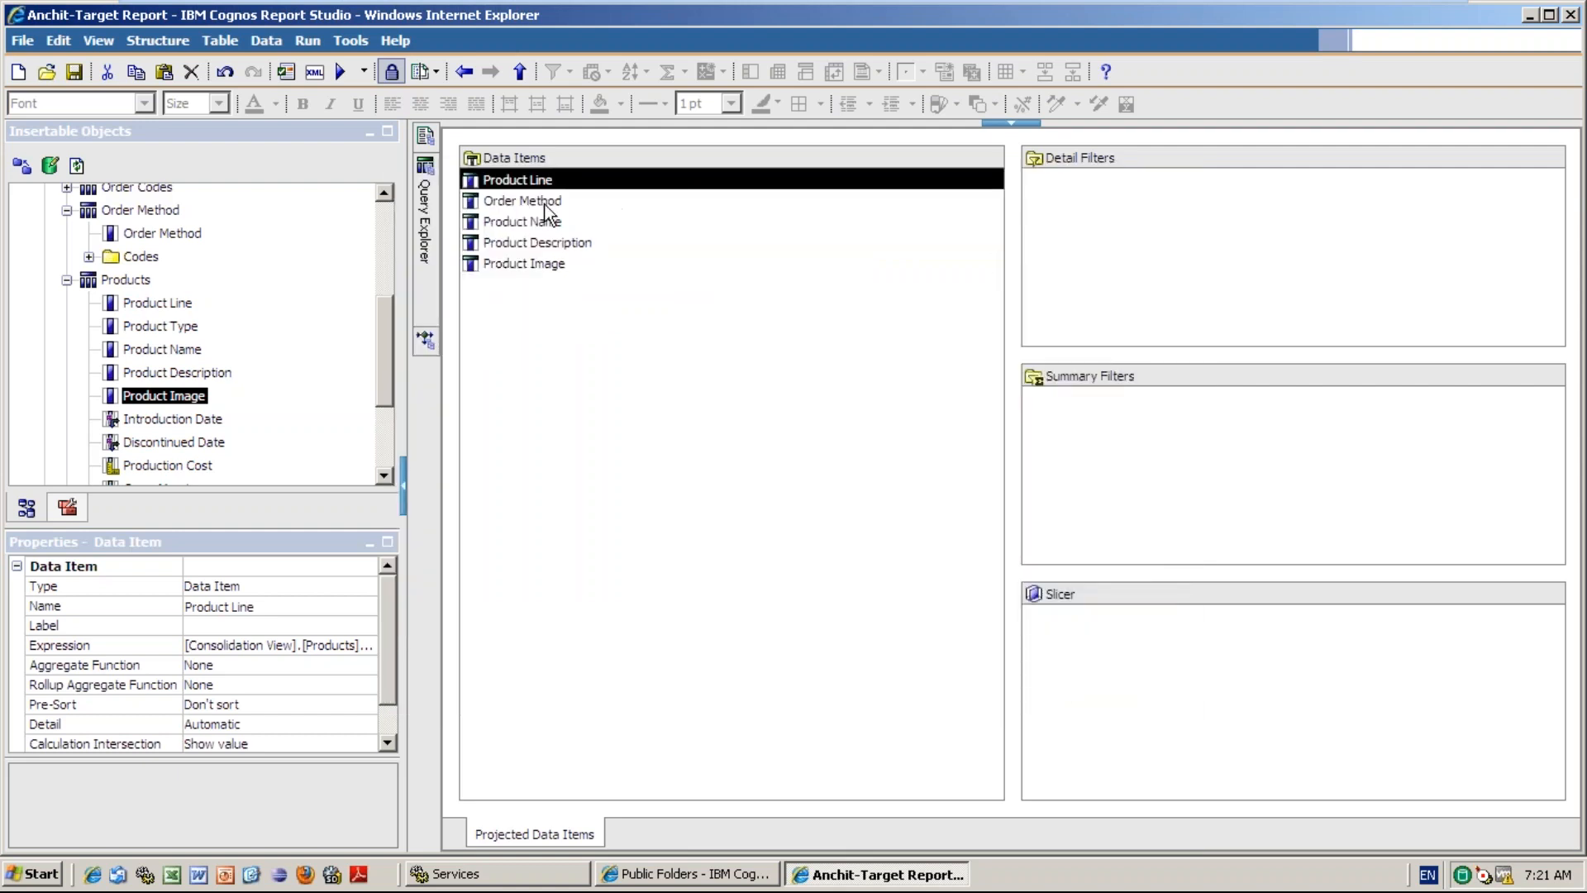
- Add the detail filter [Order Method]=?Order Method? to Query1 and save the report
{"action": "left_click_drag", "start_coordinate": [545, 208], "coordinate": [1129, 261]}
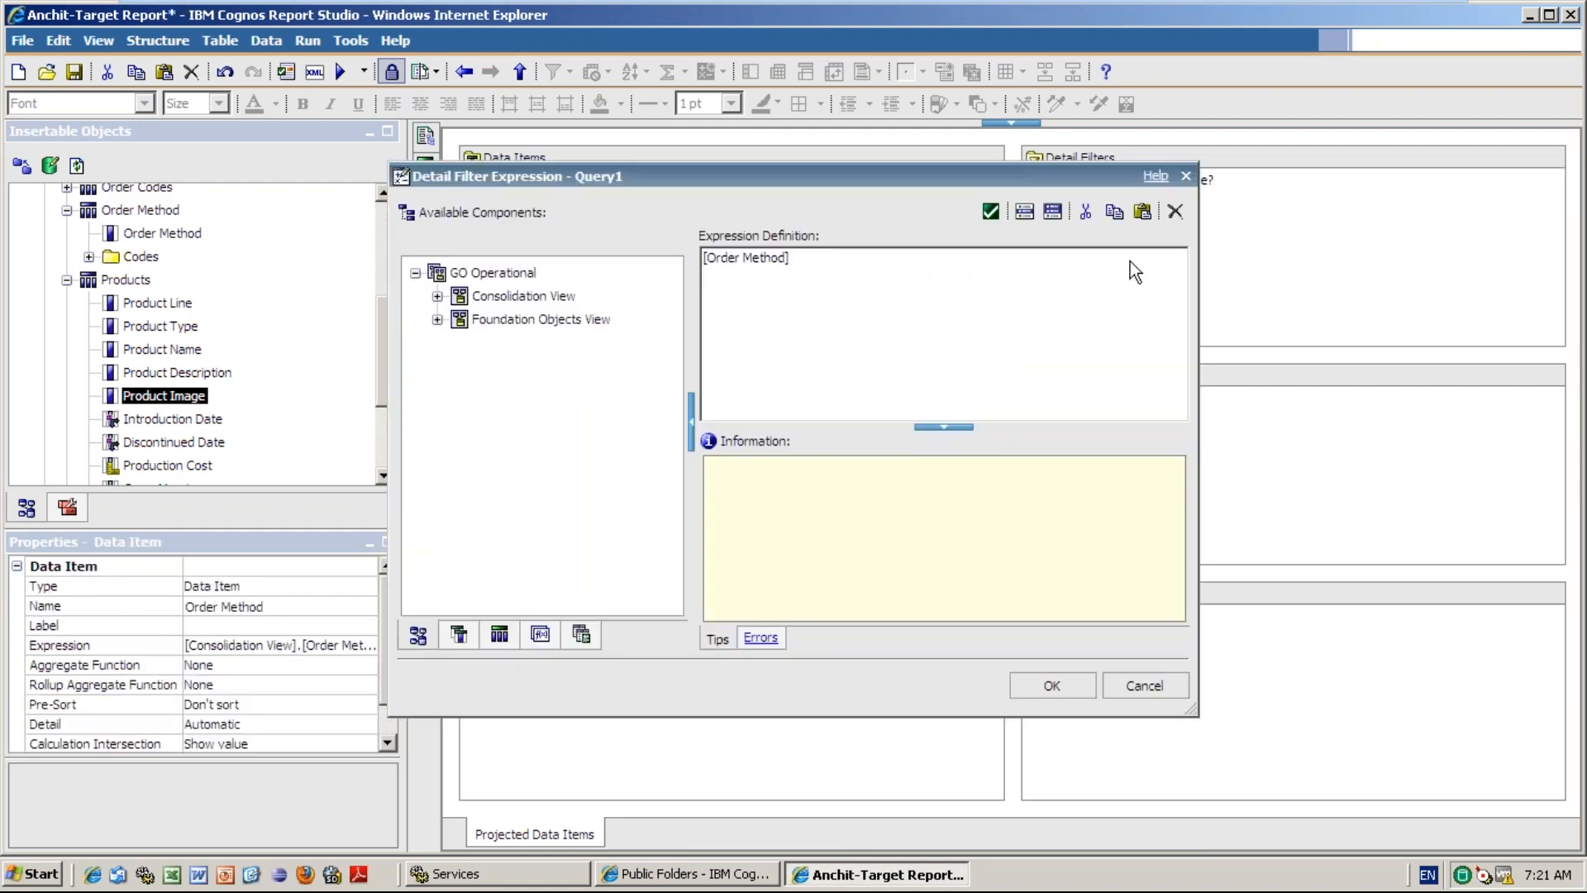
{"action": "left_click", "coordinate": [842, 274]}
{"action": "type", "text": "=?"}
{"action": "left_click_drag", "start_coordinate": [707, 258], "coordinate": [785, 261]}
{"action": "key", "text": "ctrl+c"}
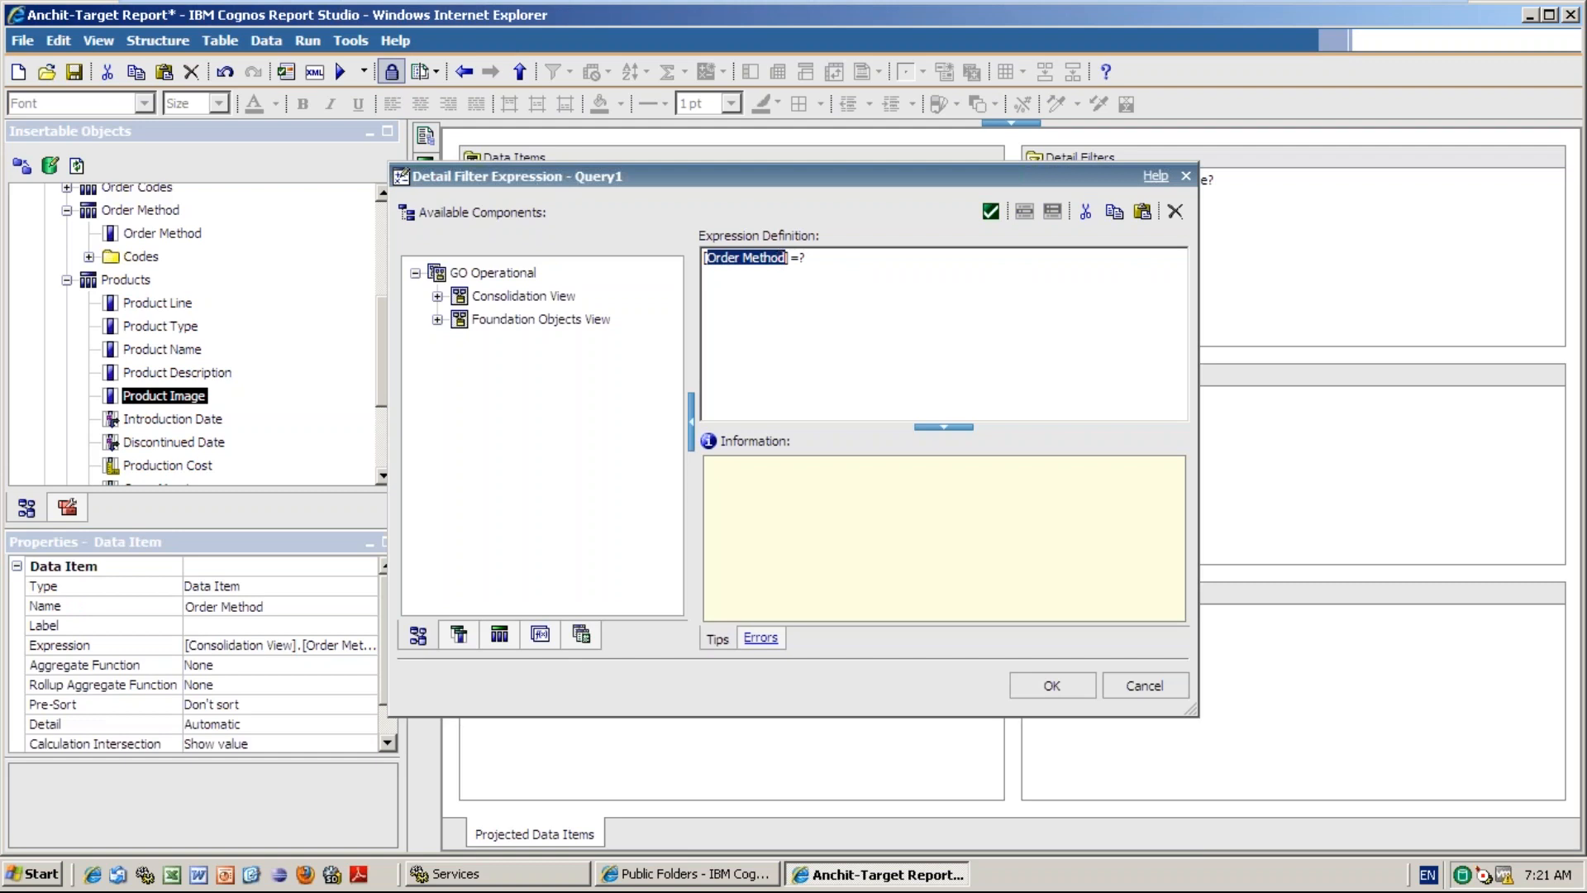
{"action": "left_click", "coordinate": [816, 255]}
{"action": "key", "text": "ctrl+v"}
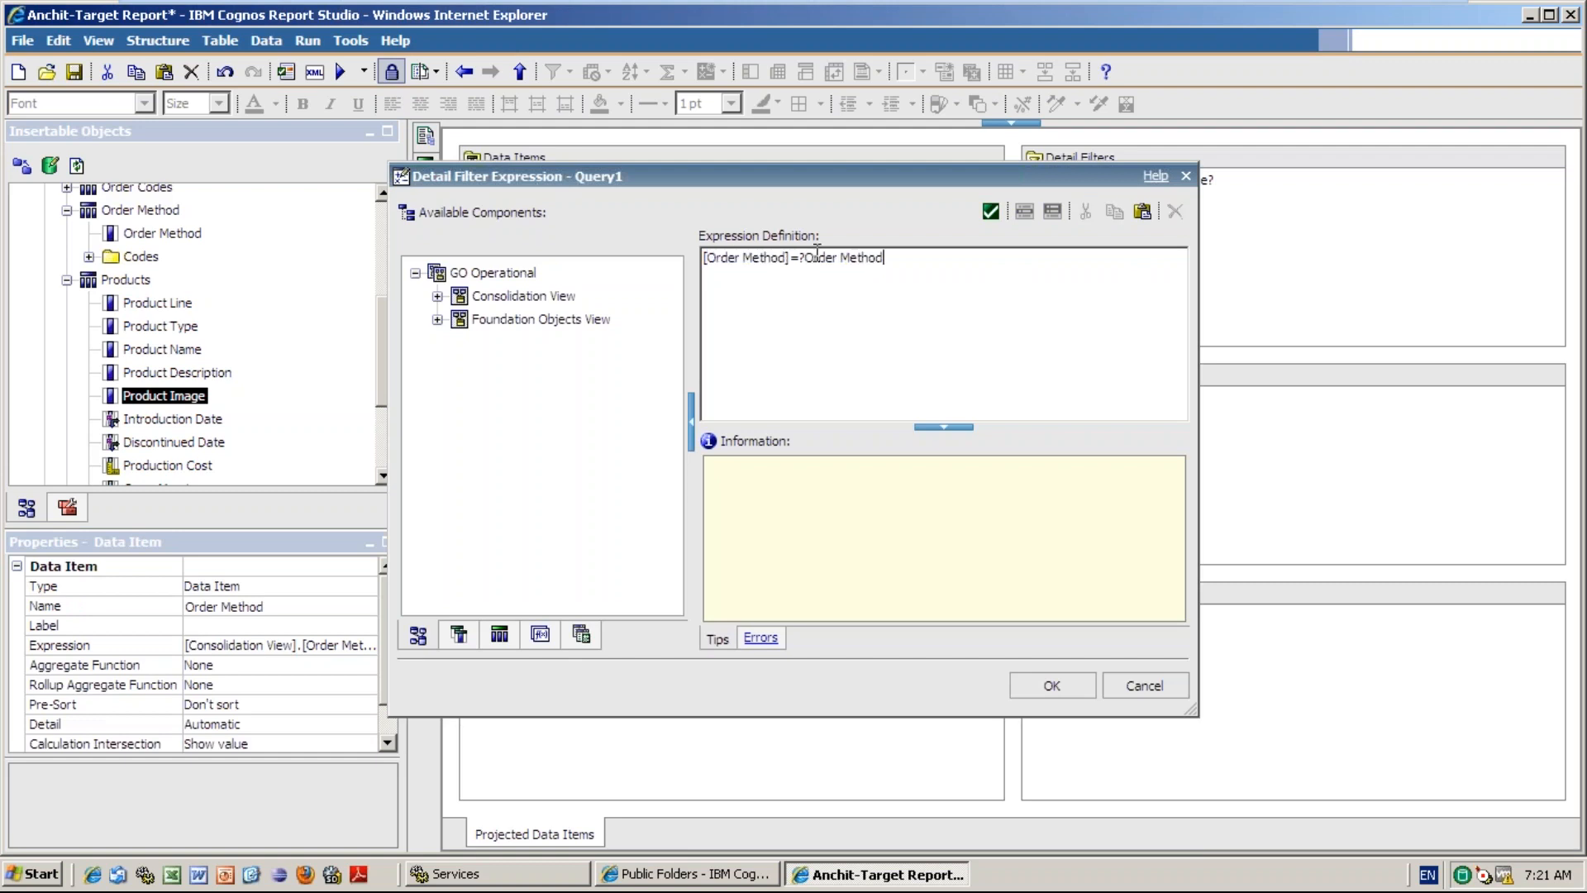
{"action": "type", "text": "?"}
{"action": "left_click", "coordinate": [1049, 685]}
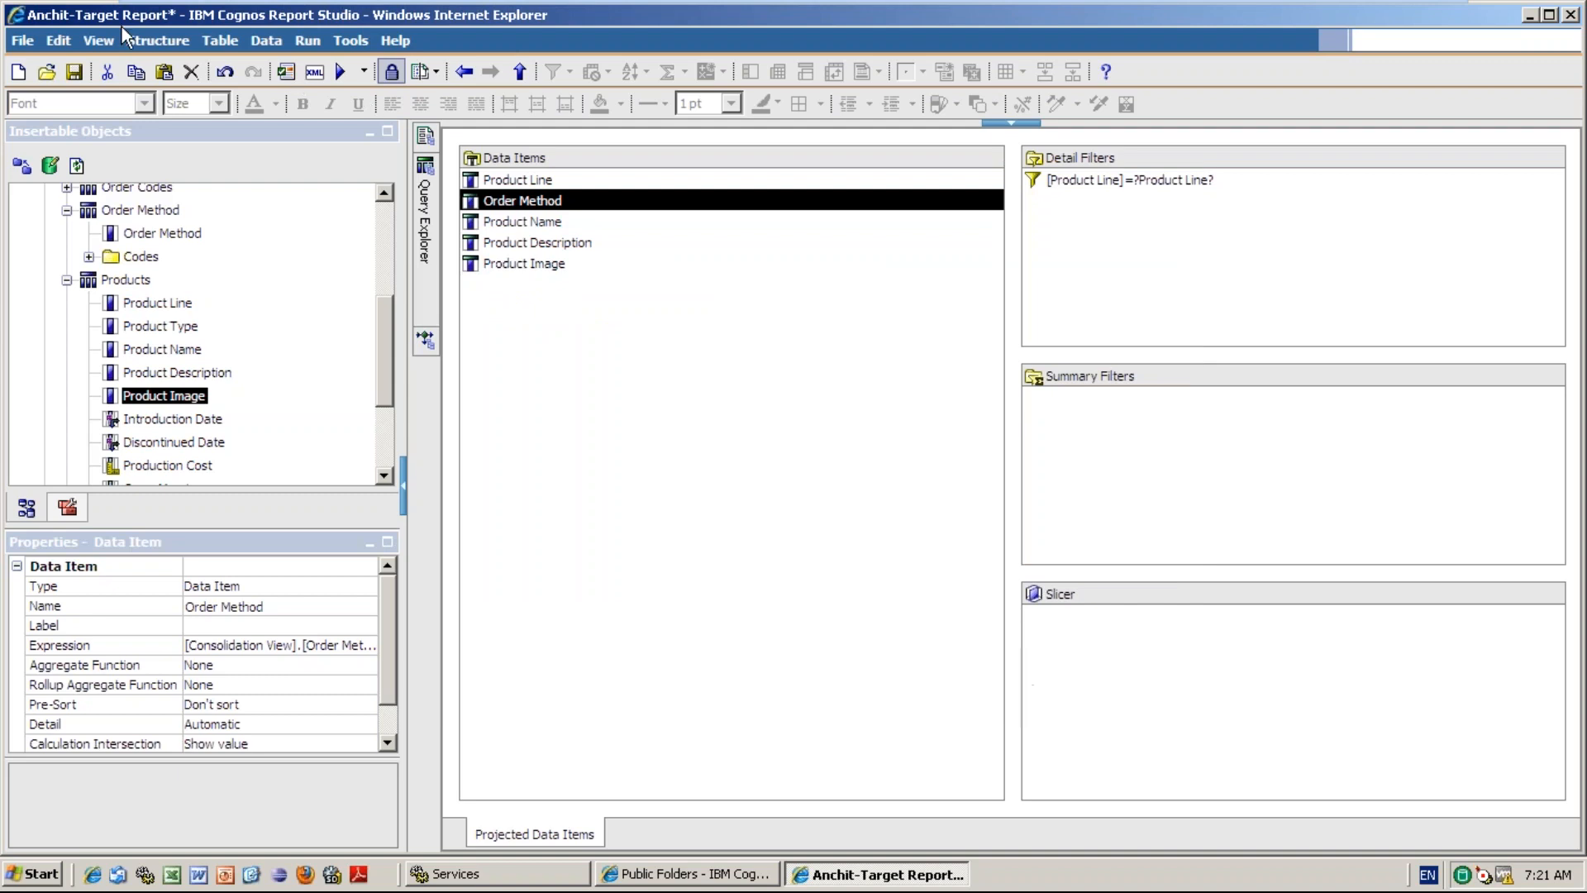
{"action": "left_click", "coordinate": [77, 73]}
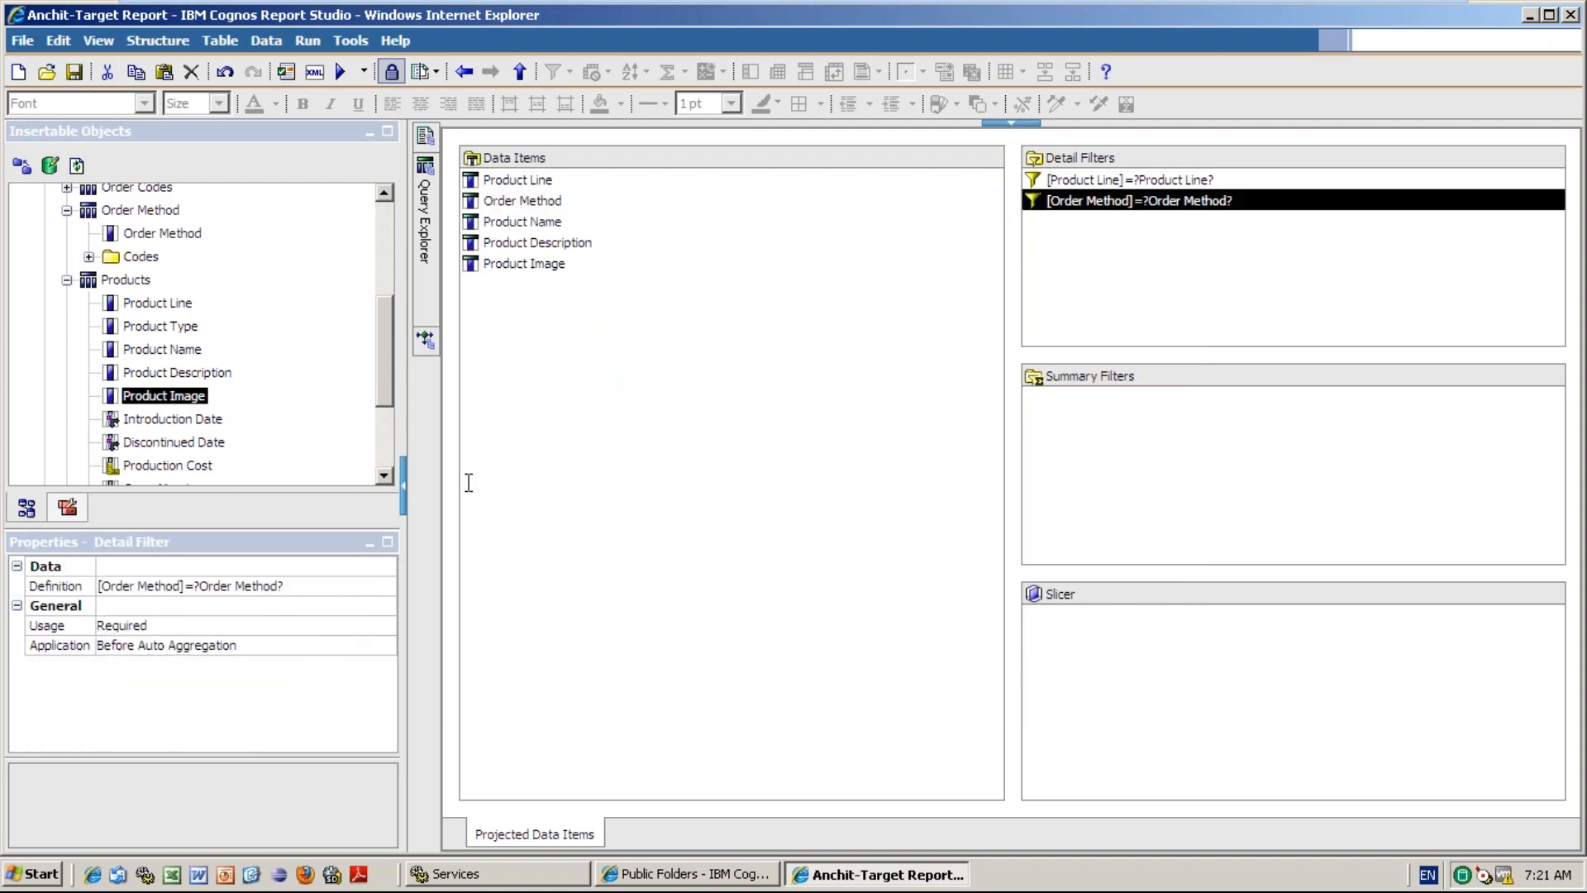
- Run the target report with Order Method E-mail and Product Line Camping Equipment, and close the output after viewing it
{"action": "left_click", "coordinate": [724, 876]}
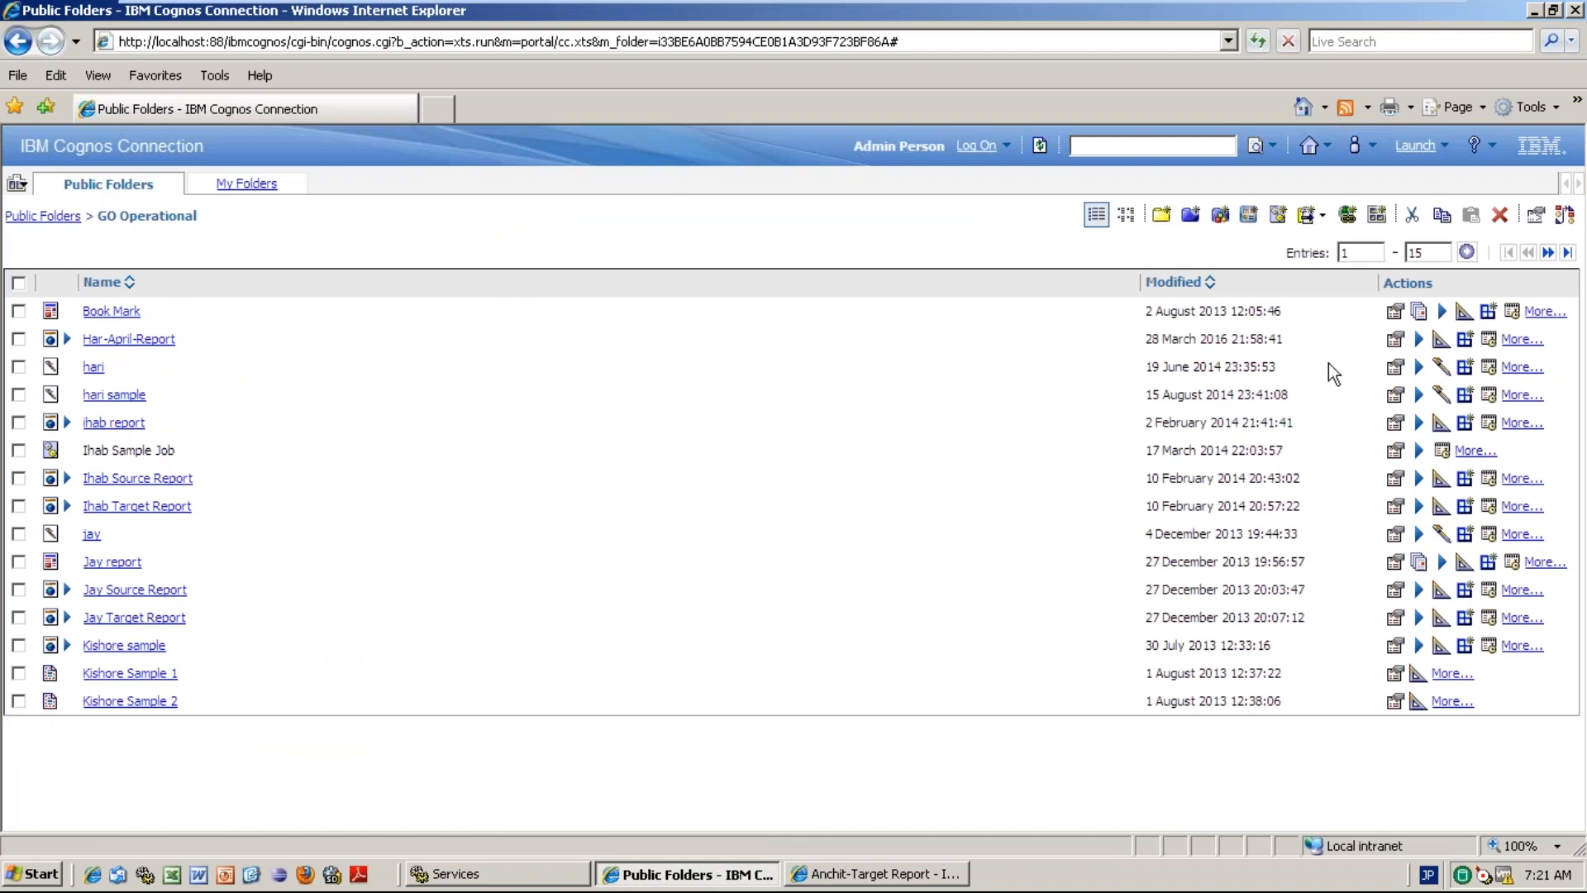
{"action": "left_click", "coordinate": [842, 864]}
{"action": "left_click", "coordinate": [337, 73]}
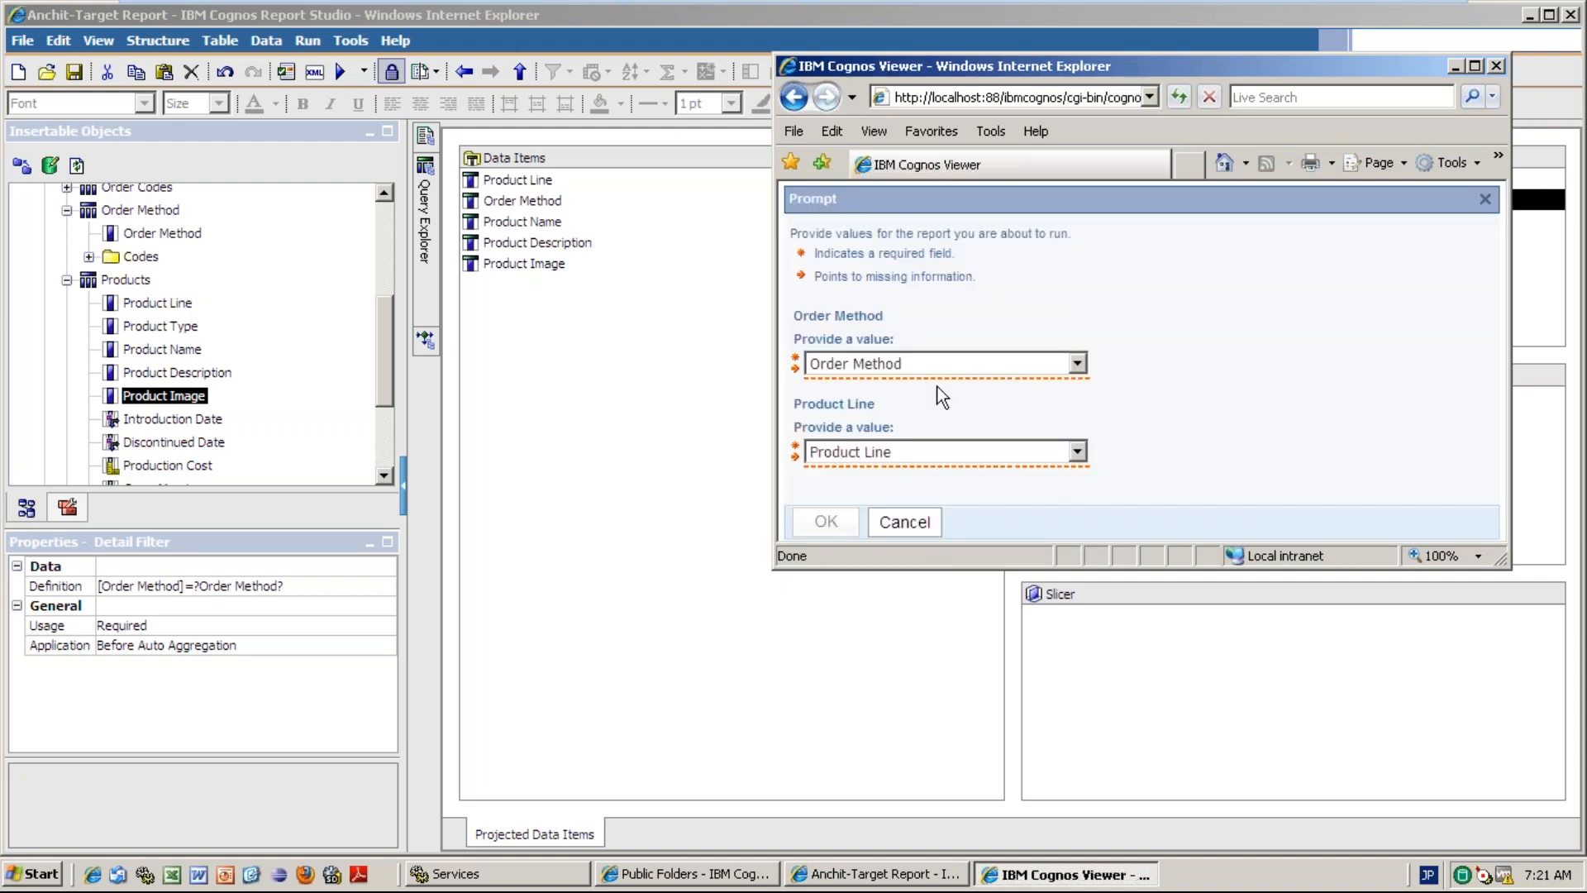
{"action": "left_click", "coordinate": [929, 362]}
{"action": "left_click", "coordinate": [890, 420]}
{"action": "left_click", "coordinate": [935, 446]}
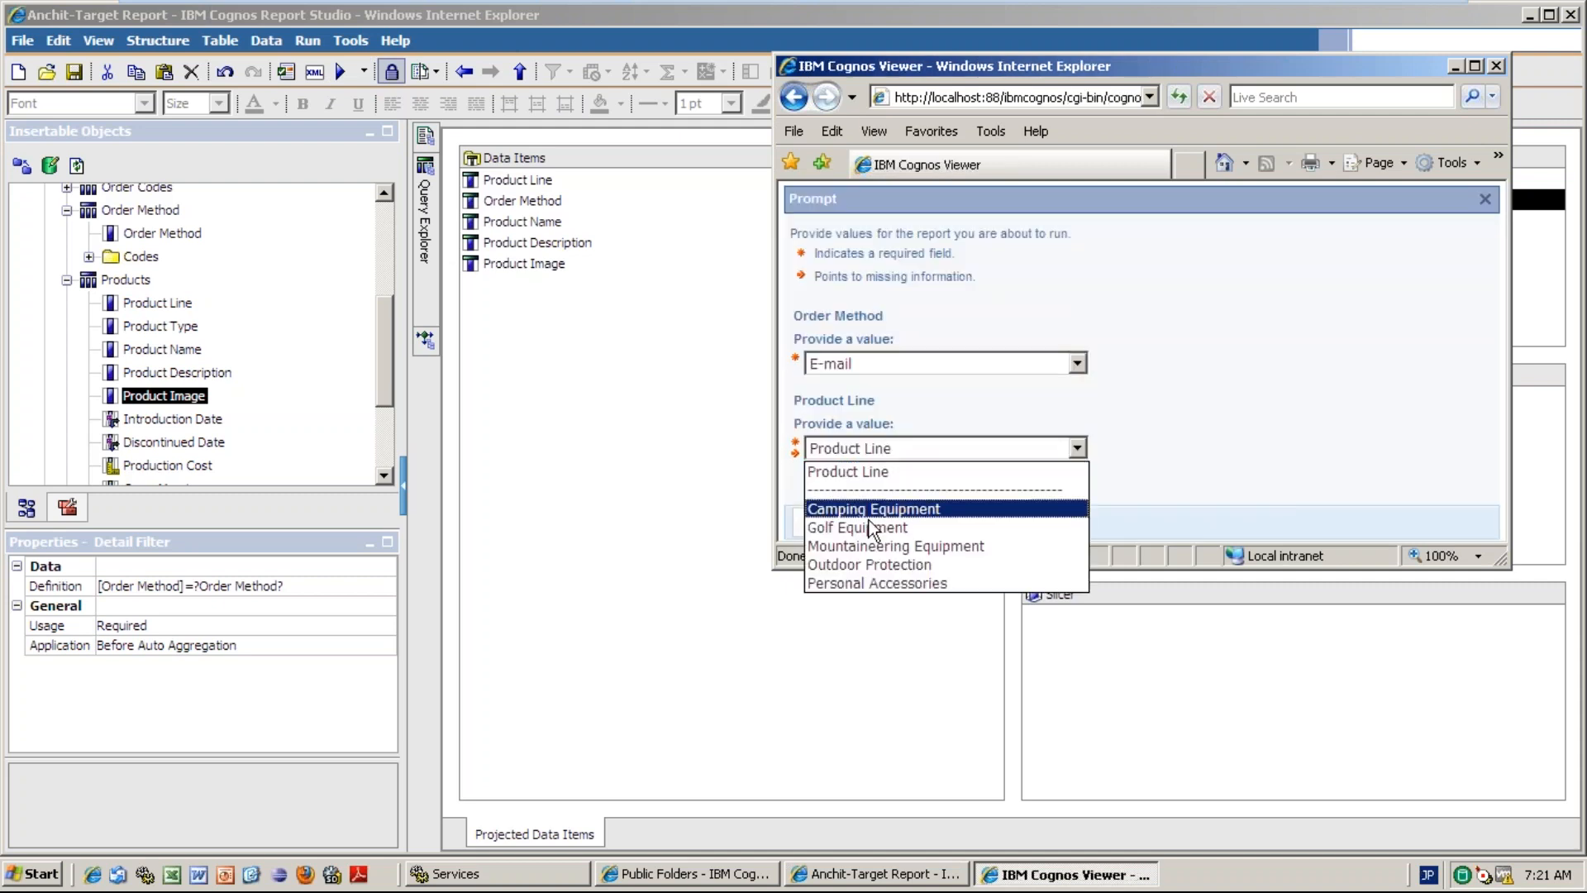
{"action": "left_click", "coordinate": [873, 509]}
{"action": "left_click", "coordinate": [830, 523]}
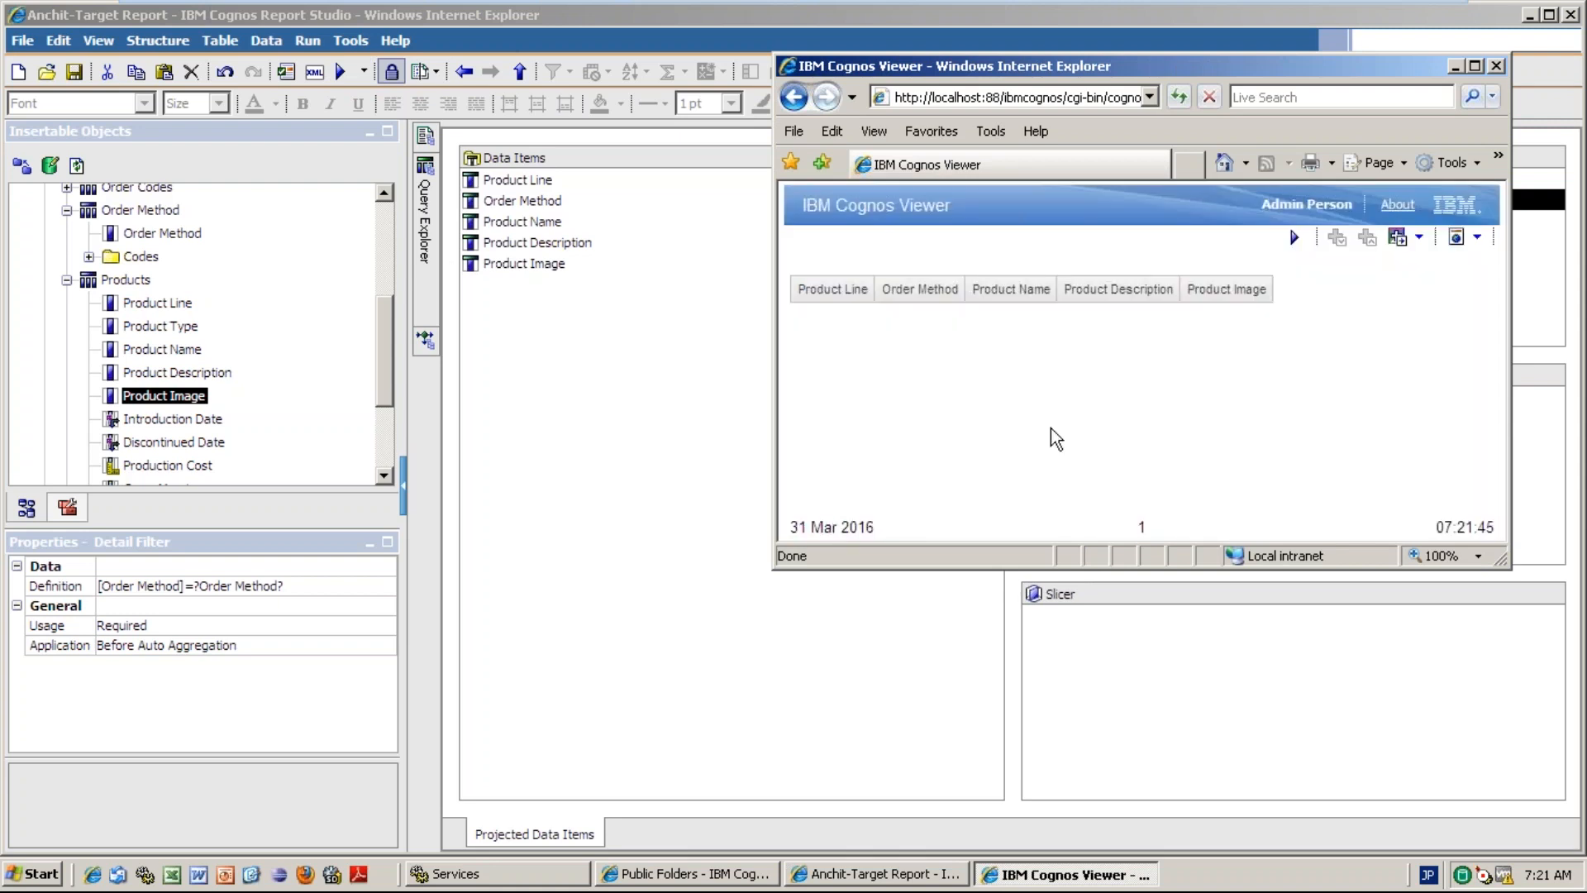
{"action": "left_click", "coordinate": [1497, 67]}
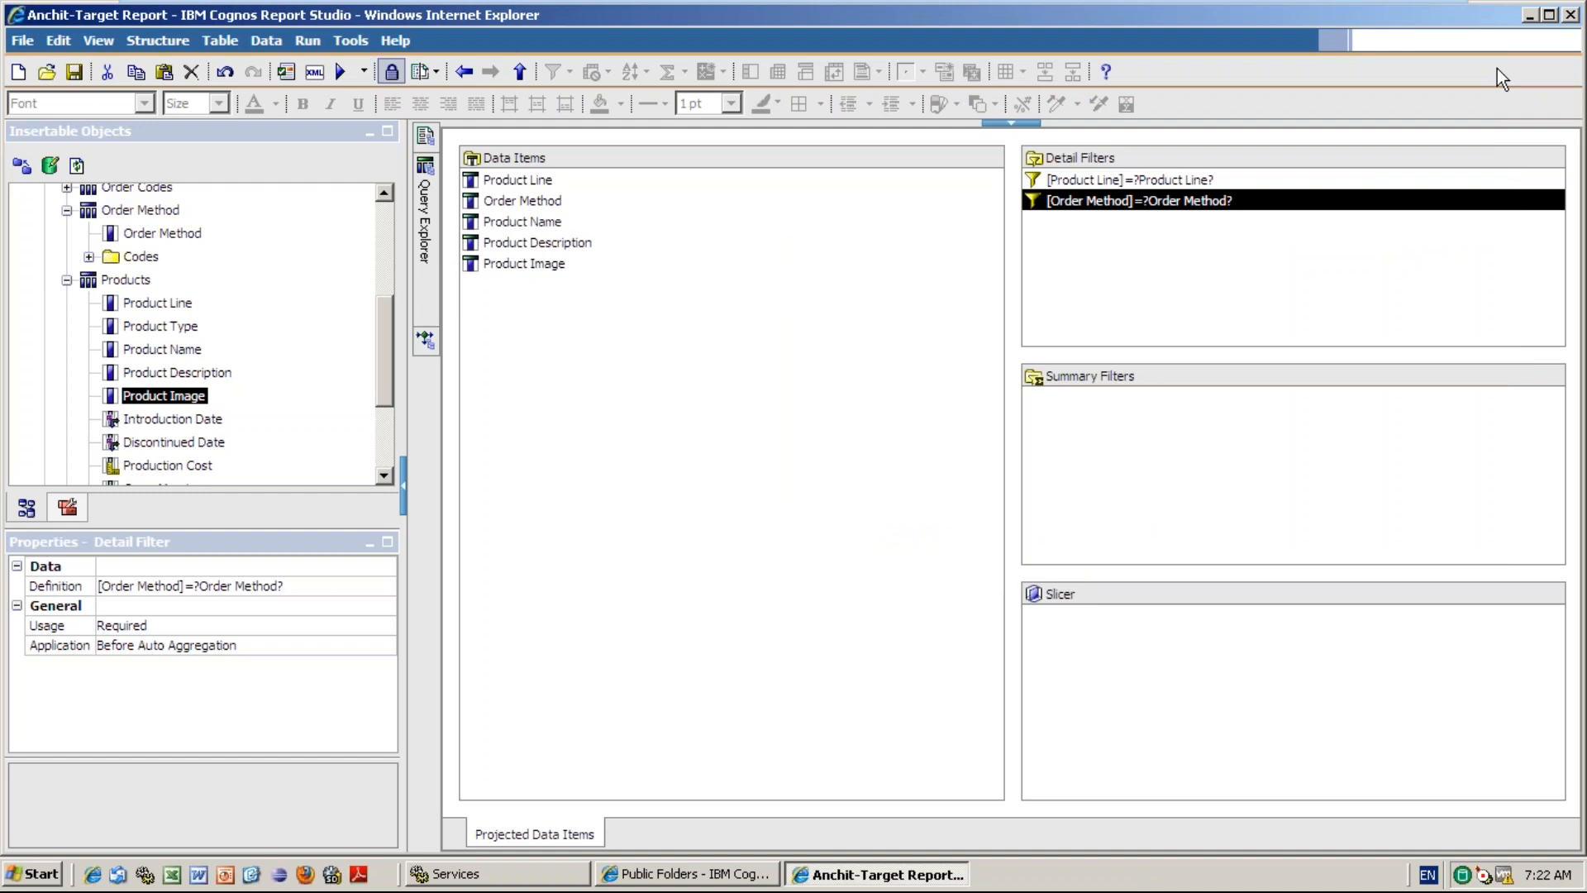
- Open another Report Studio window from Cognos Connection and create a new crosstab report on the GO Operational package
{"action": "left_click", "coordinate": [685, 873]}
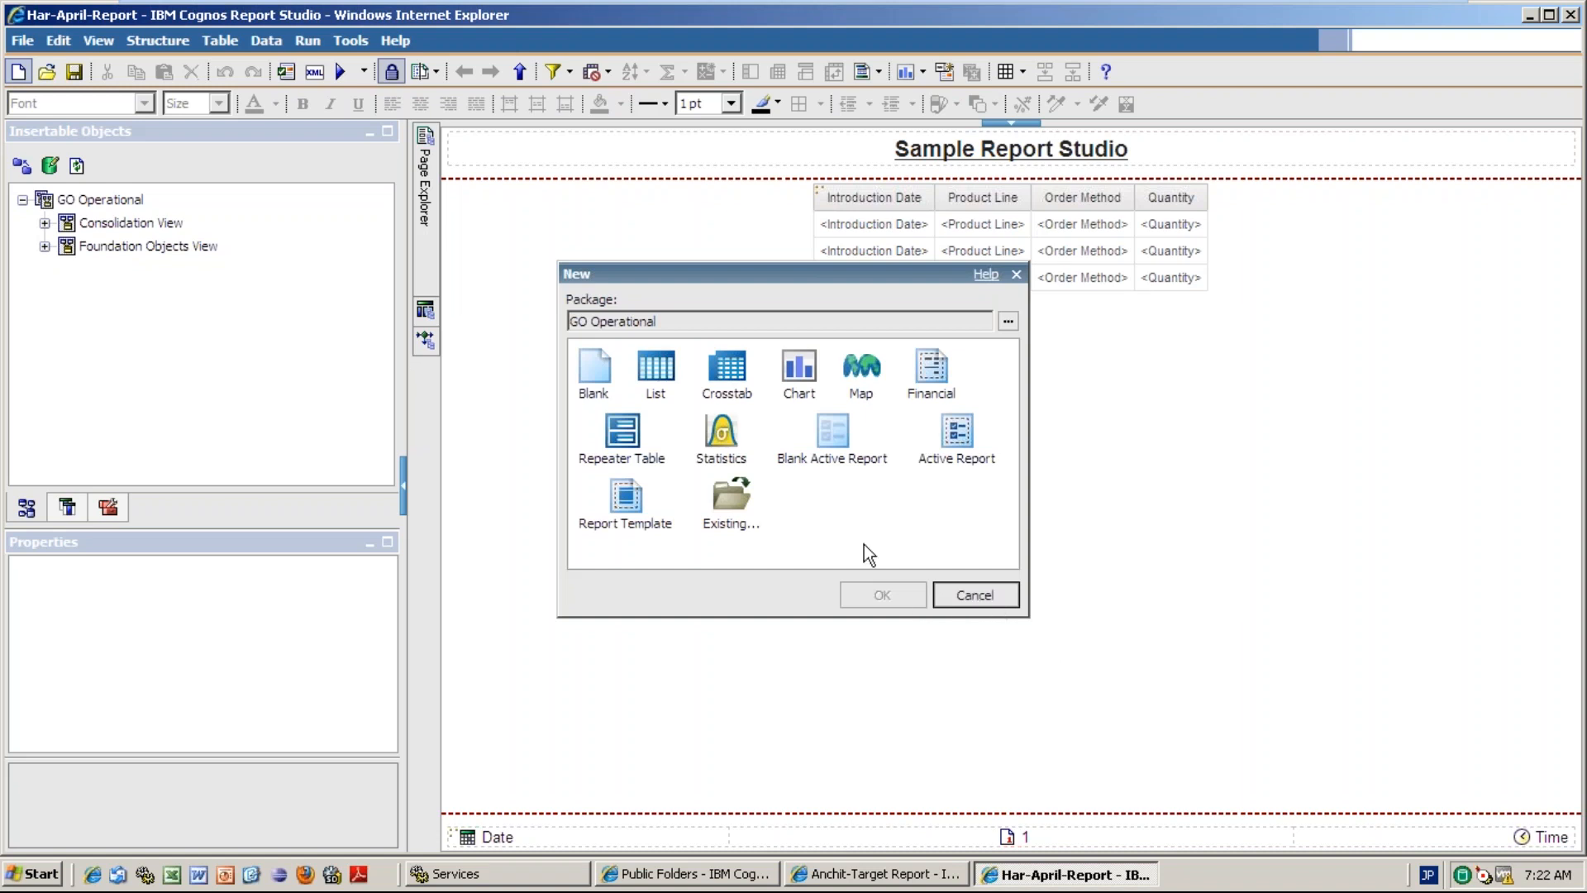
{"action": "left_click", "coordinate": [661, 370]}
{"action": "left_click", "coordinate": [738, 384]}
{"action": "left_click", "coordinate": [891, 588]}
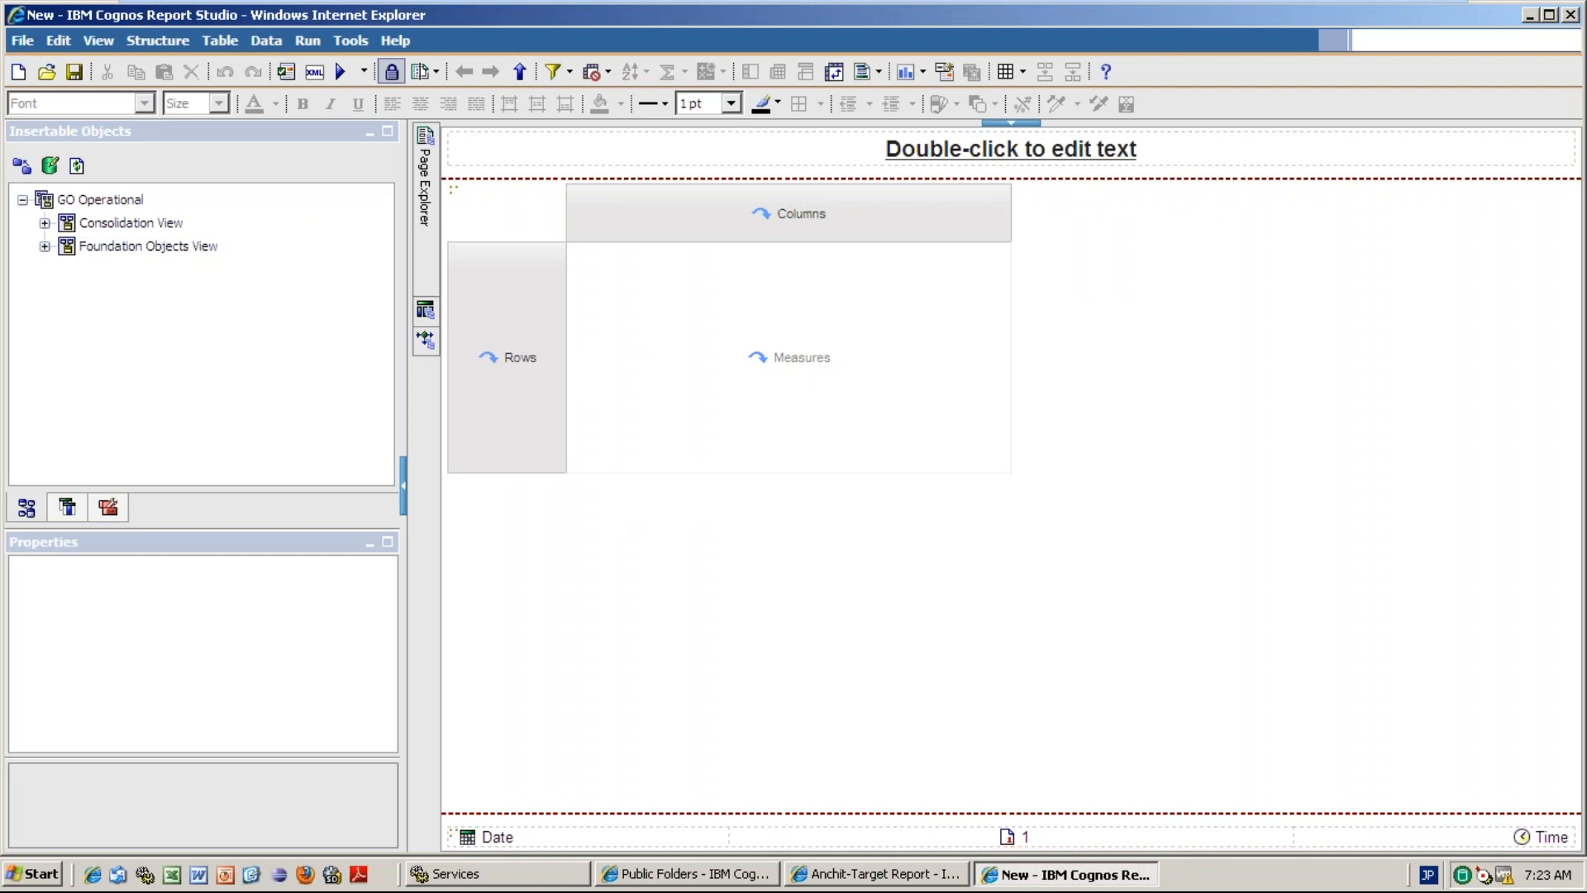
- Add Product Line from Products as the crosstab rows and Order Method as the columns
{"action": "left_click", "coordinate": [44, 222]}
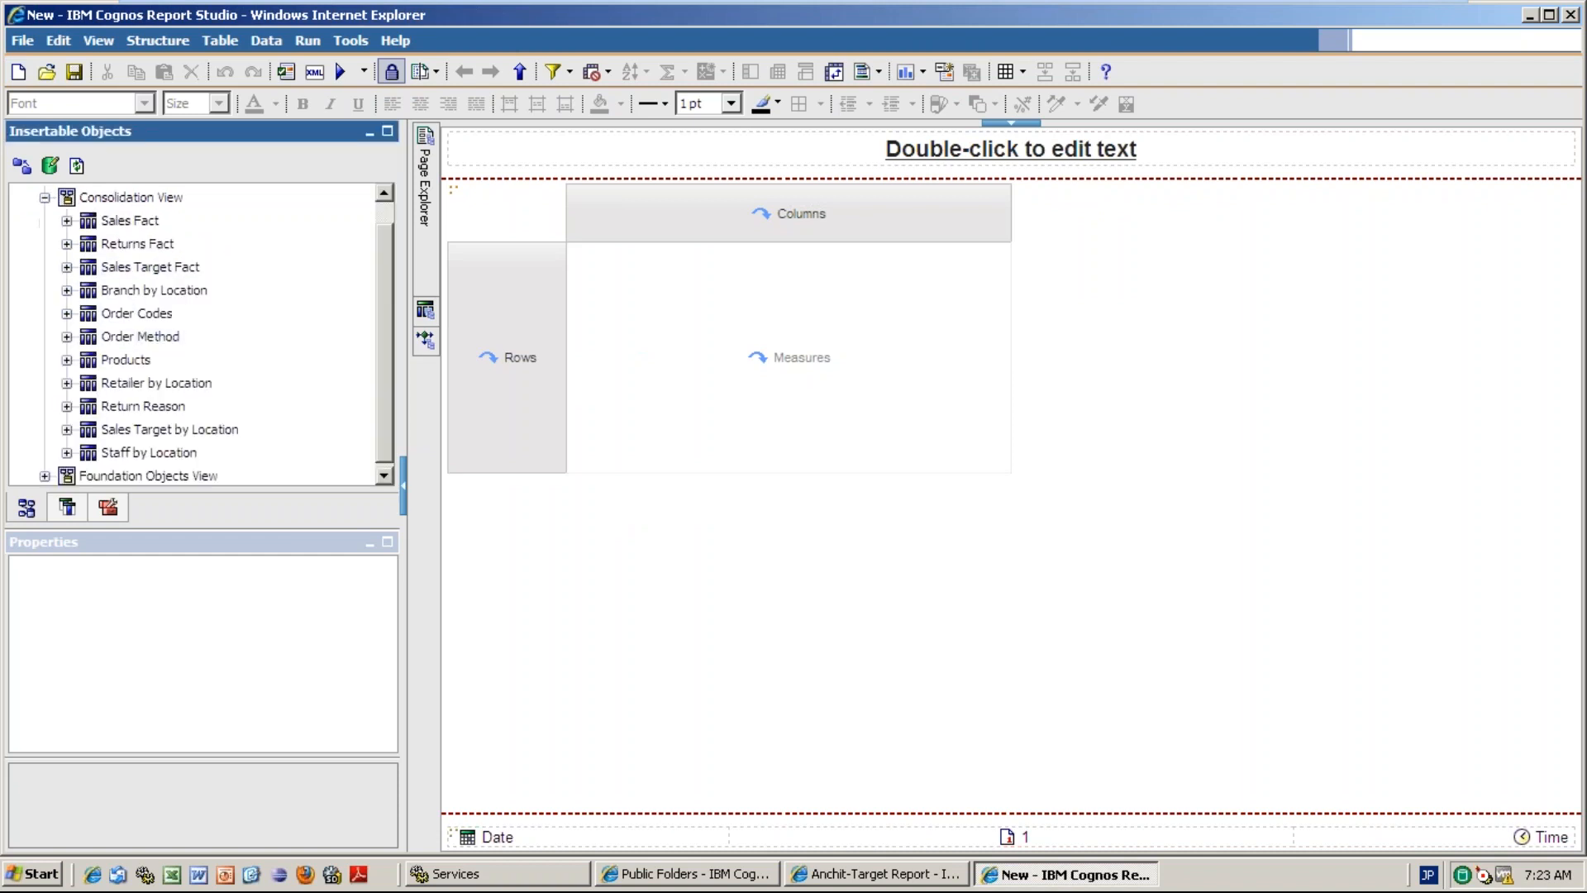
{"action": "left_click", "coordinate": [66, 359]}
{"action": "left_click_drag", "start_coordinate": [195, 254], "coordinate": [474, 326]}
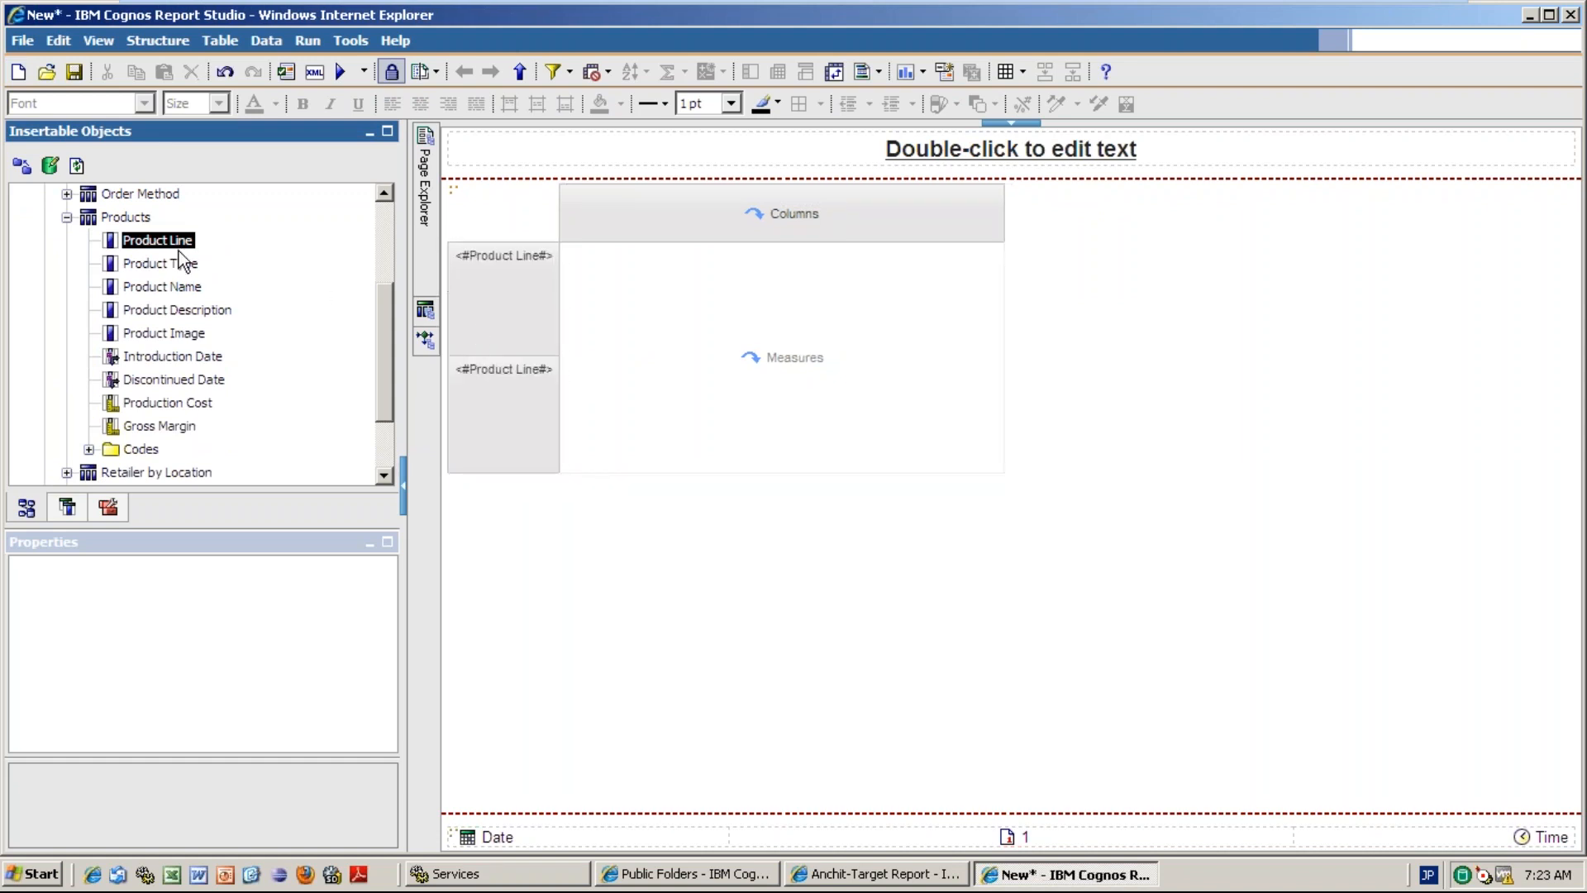
{"action": "left_click", "coordinate": [67, 194]}
{"action": "left_click_drag", "start_coordinate": [162, 220], "coordinate": [800, 212]}
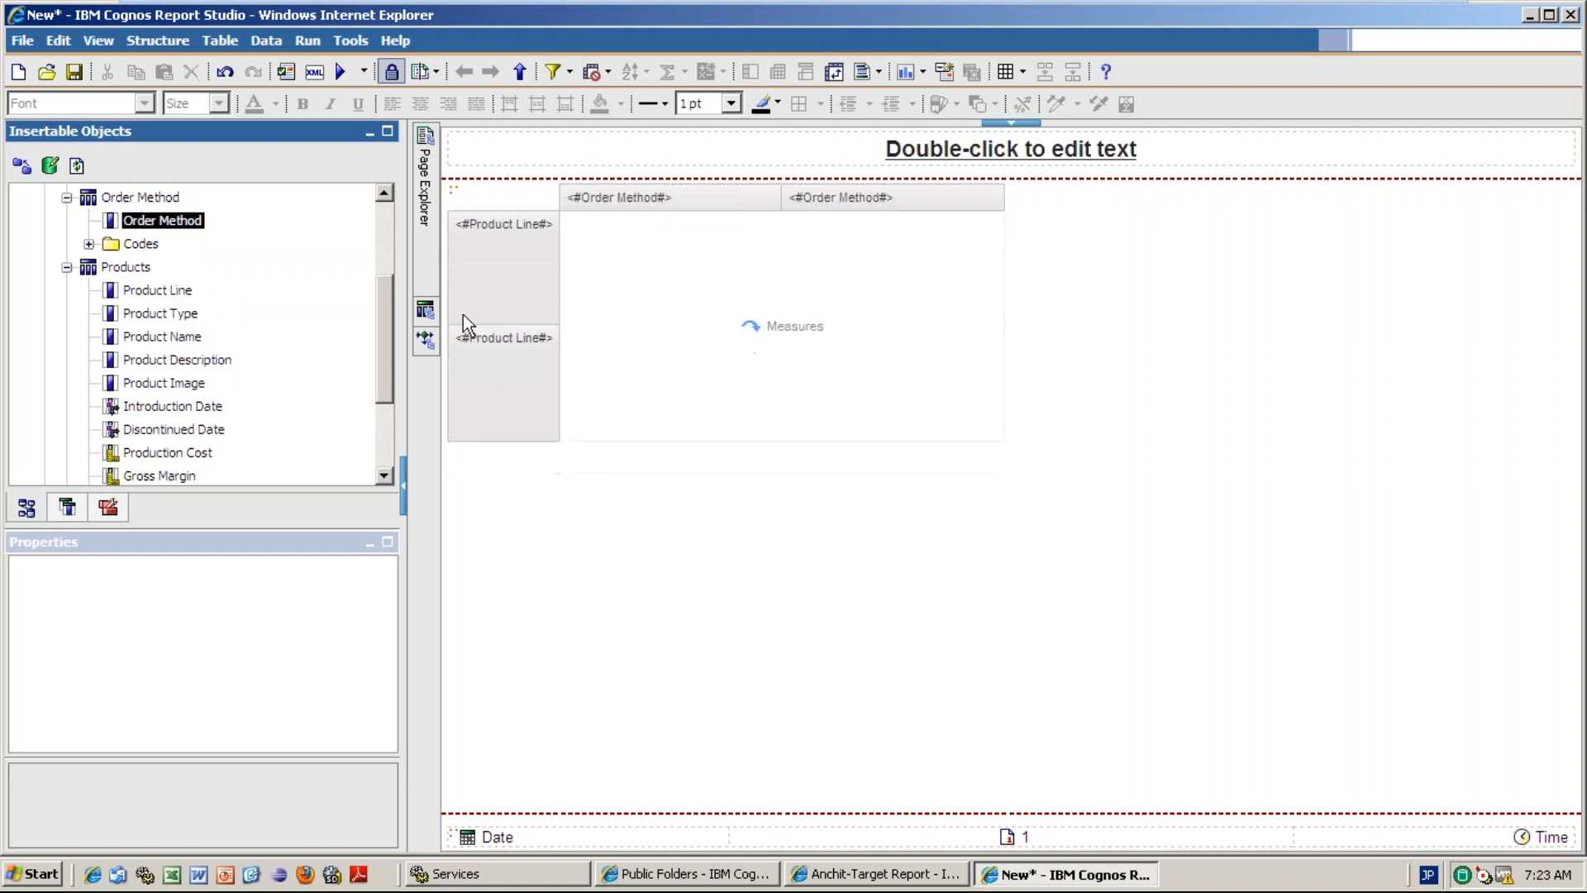
- Add Quantity from Sales Fact as the crosstab measure and run the report
{"action": "scroll", "coordinate": [383, 271], "scroll_direction": "up", "scroll_amount": 1}
{"action": "scroll", "coordinate": [383, 271], "scroll_direction": "up", "scroll_amount": 3}
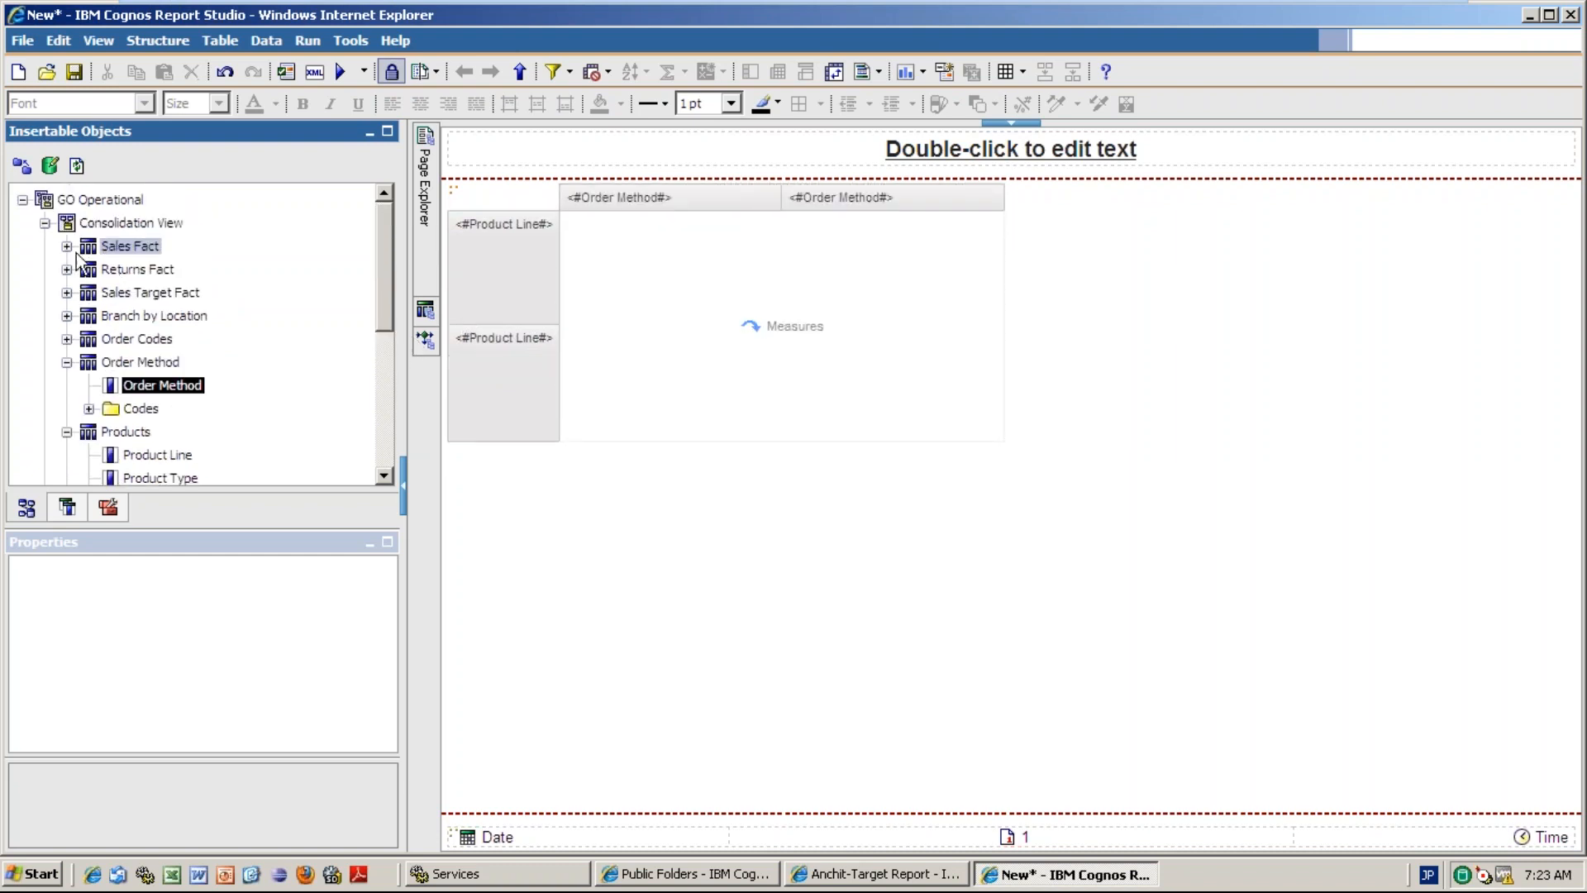
{"action": "double_click", "coordinate": [129, 246]}
{"action": "left_click", "coordinate": [157, 271]}
{"action": "left_click_drag", "start_coordinate": [157, 271], "coordinate": [802, 288]}
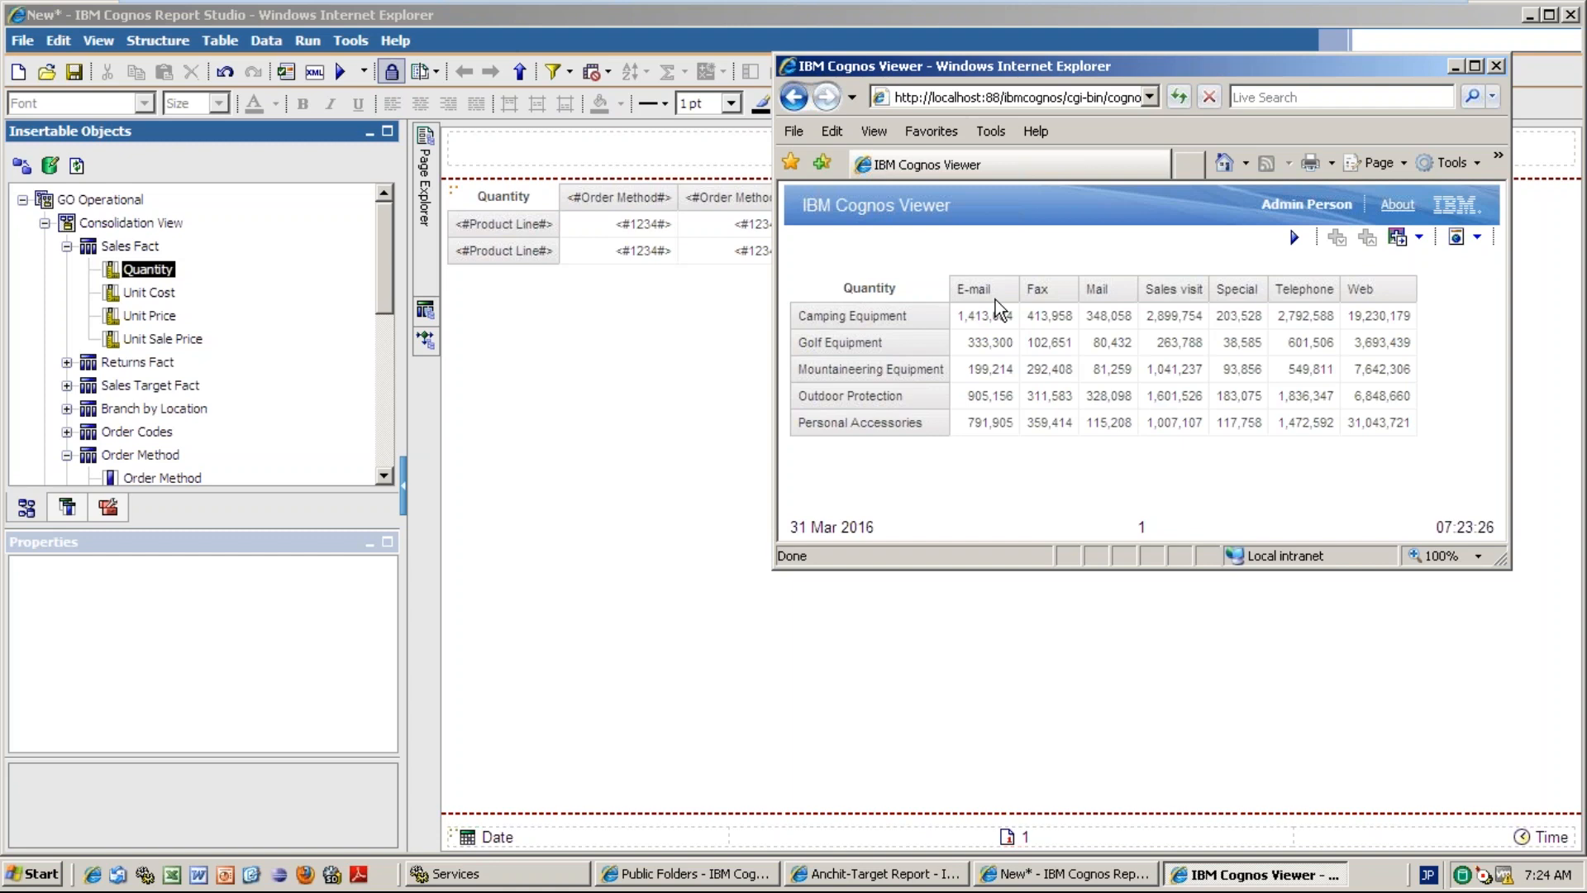
- Compare the target report's filters with the crosstab output, and return to the new crosstab report
{"action": "left_click", "coordinate": [889, 872]}
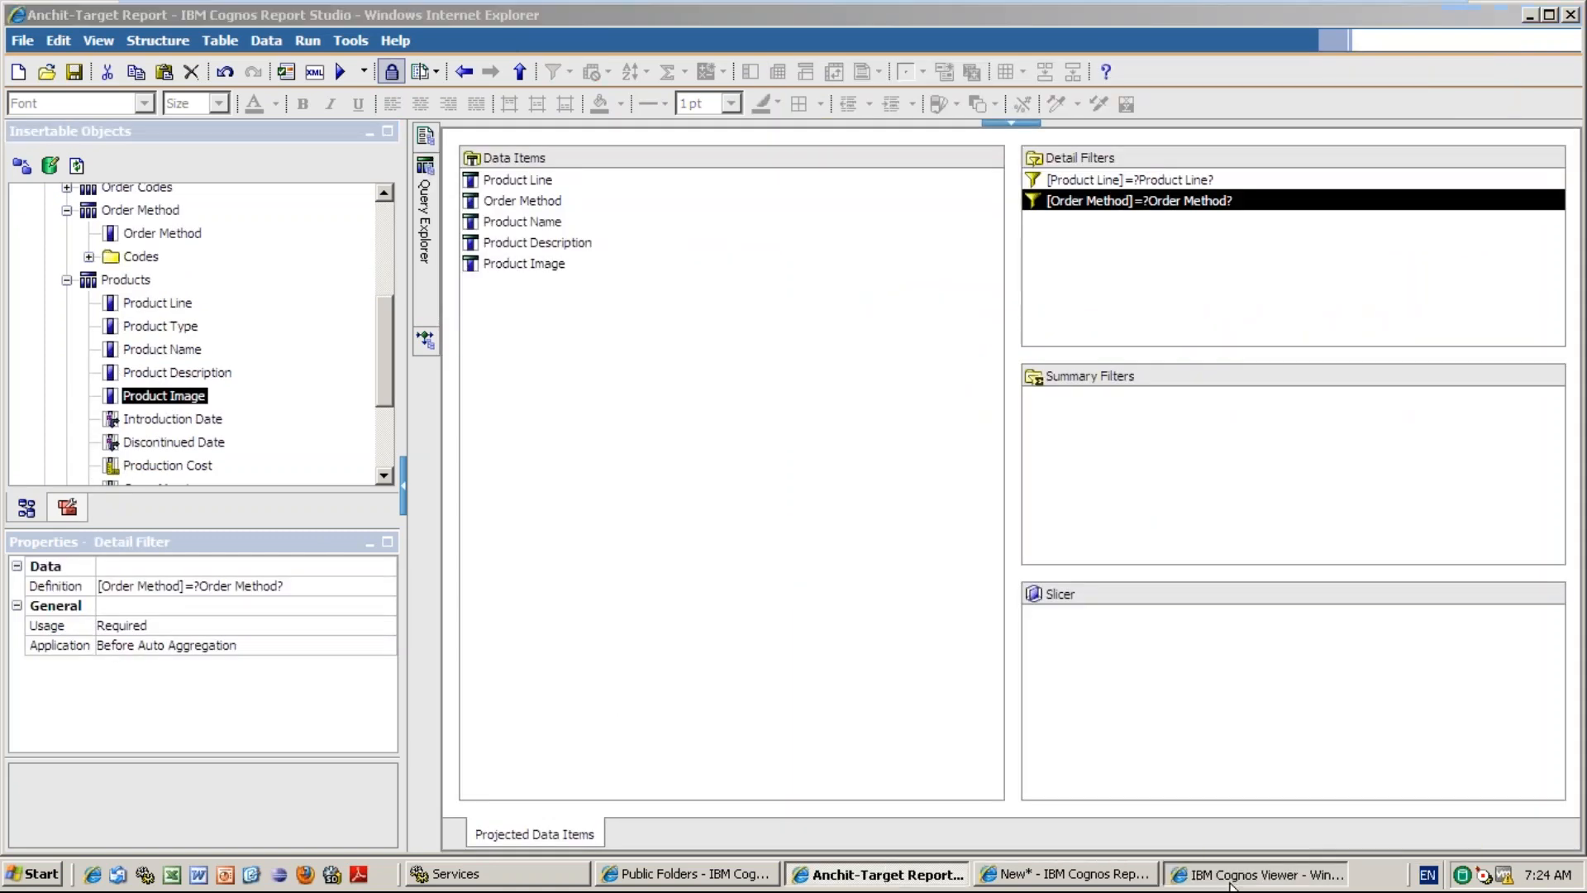
{"action": "left_click", "coordinate": [1230, 881]}
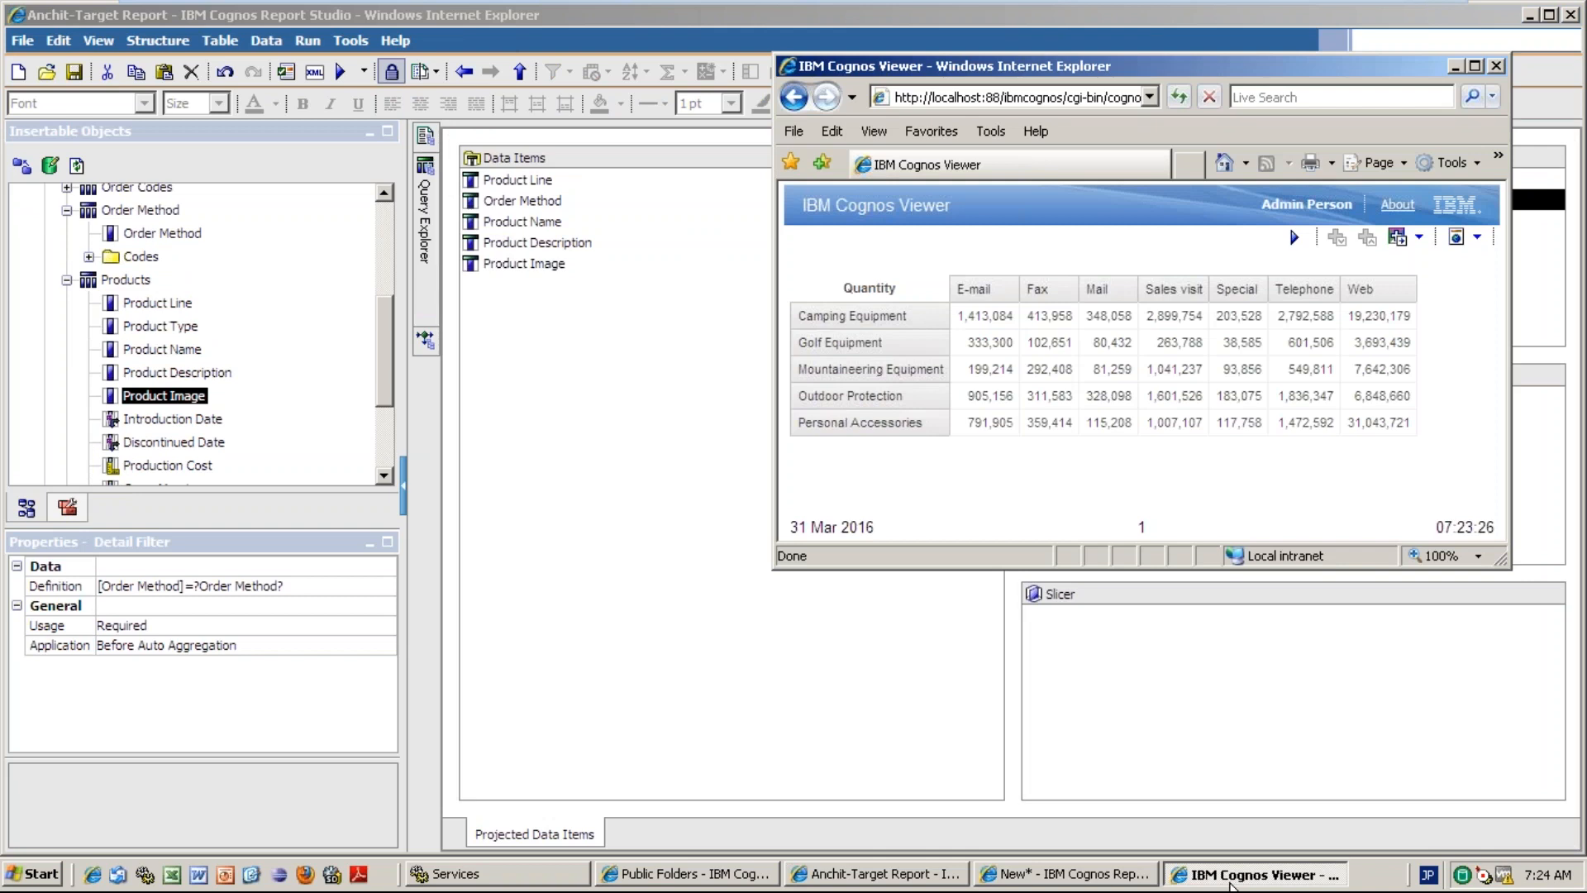
{"action": "left_click", "coordinate": [1092, 877]}
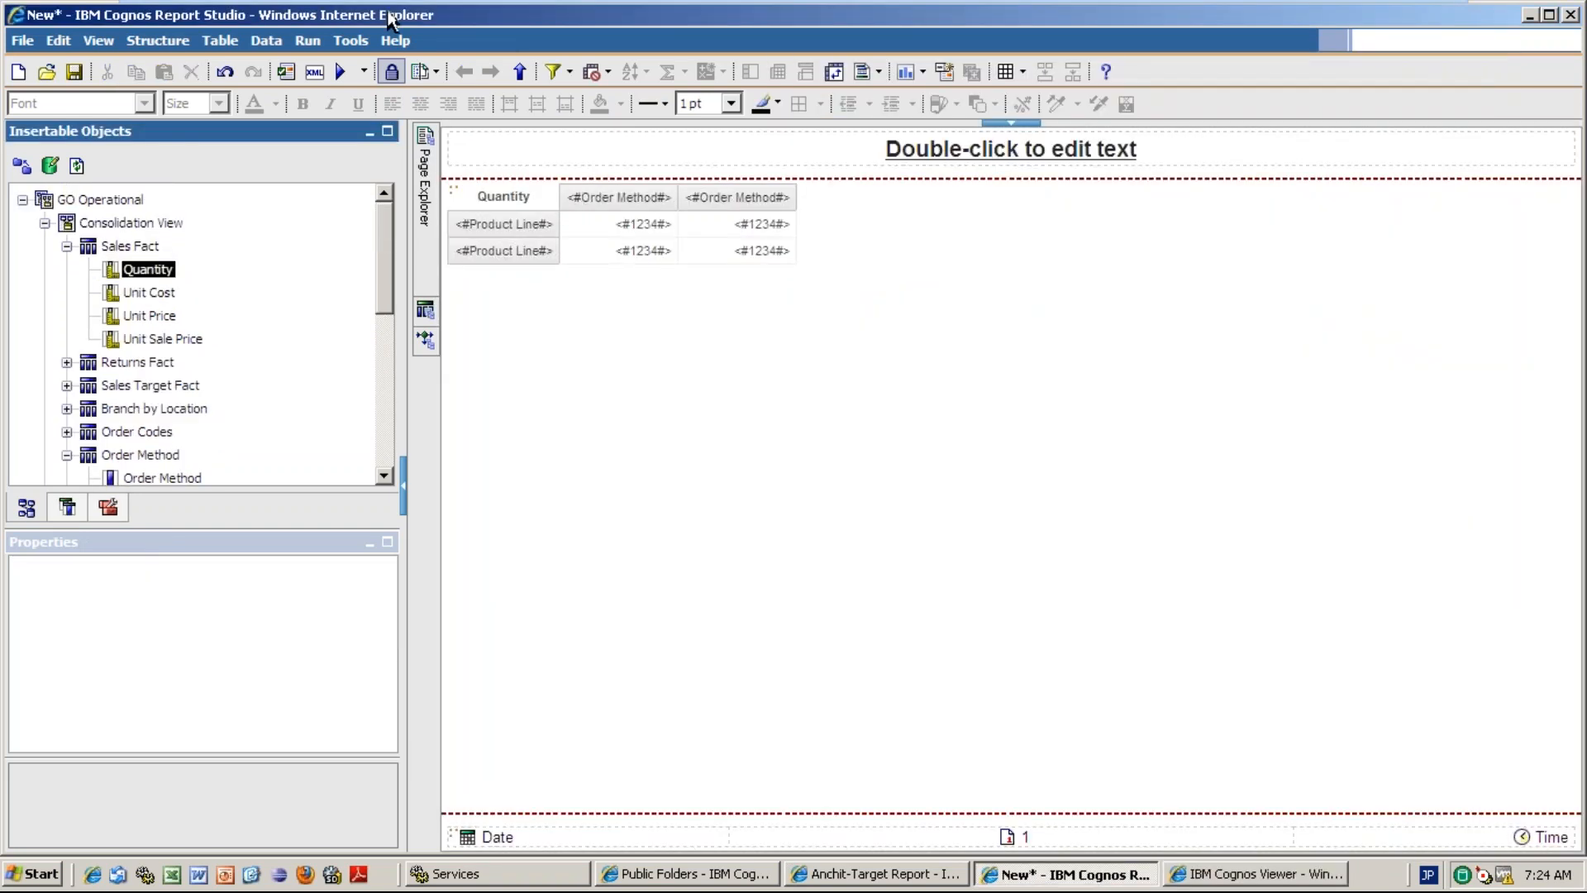
- Unlock the page objects and add a new drill-through definition to the crosstab's measure cell text
{"action": "left_click", "coordinate": [395, 75]}
{"action": "left_click", "coordinate": [652, 231]}
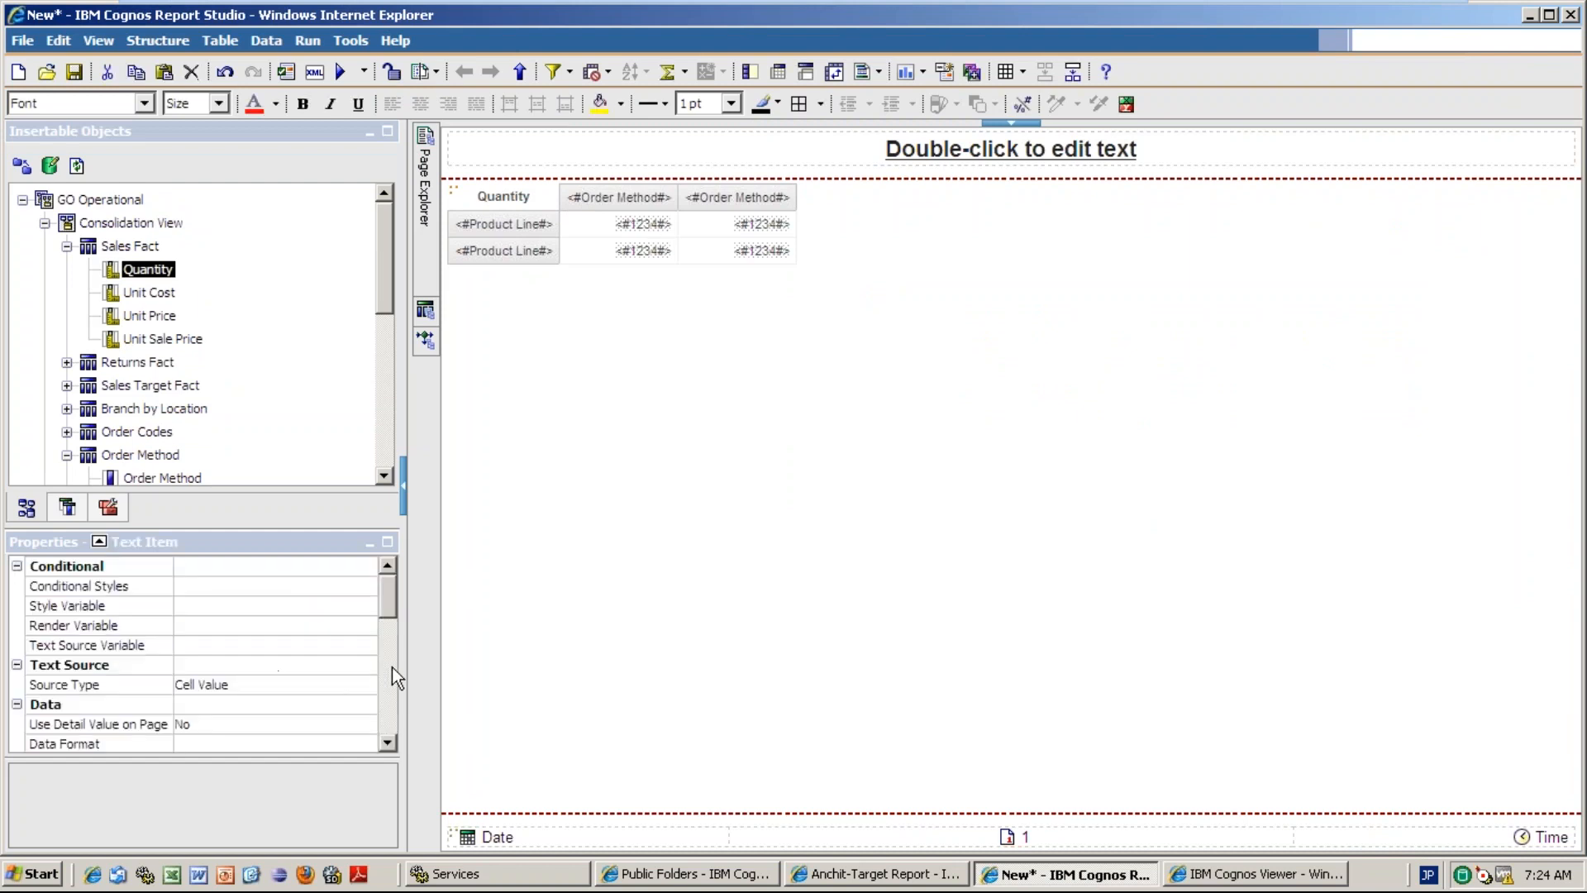
{"action": "left_click", "coordinate": [393, 667]}
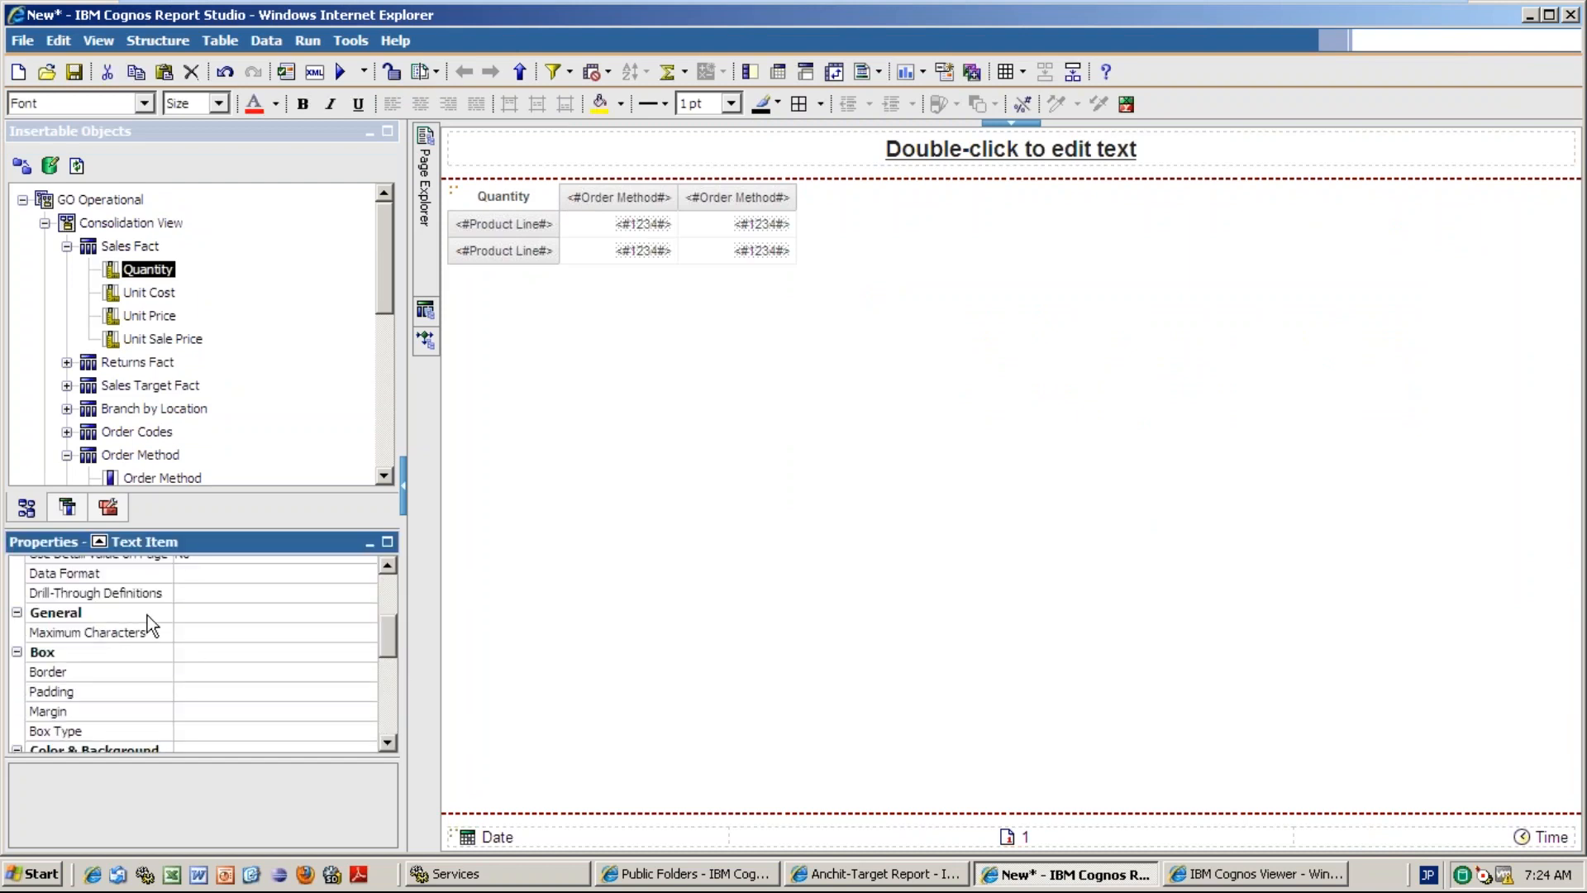
{"action": "left_click", "coordinate": [248, 597]}
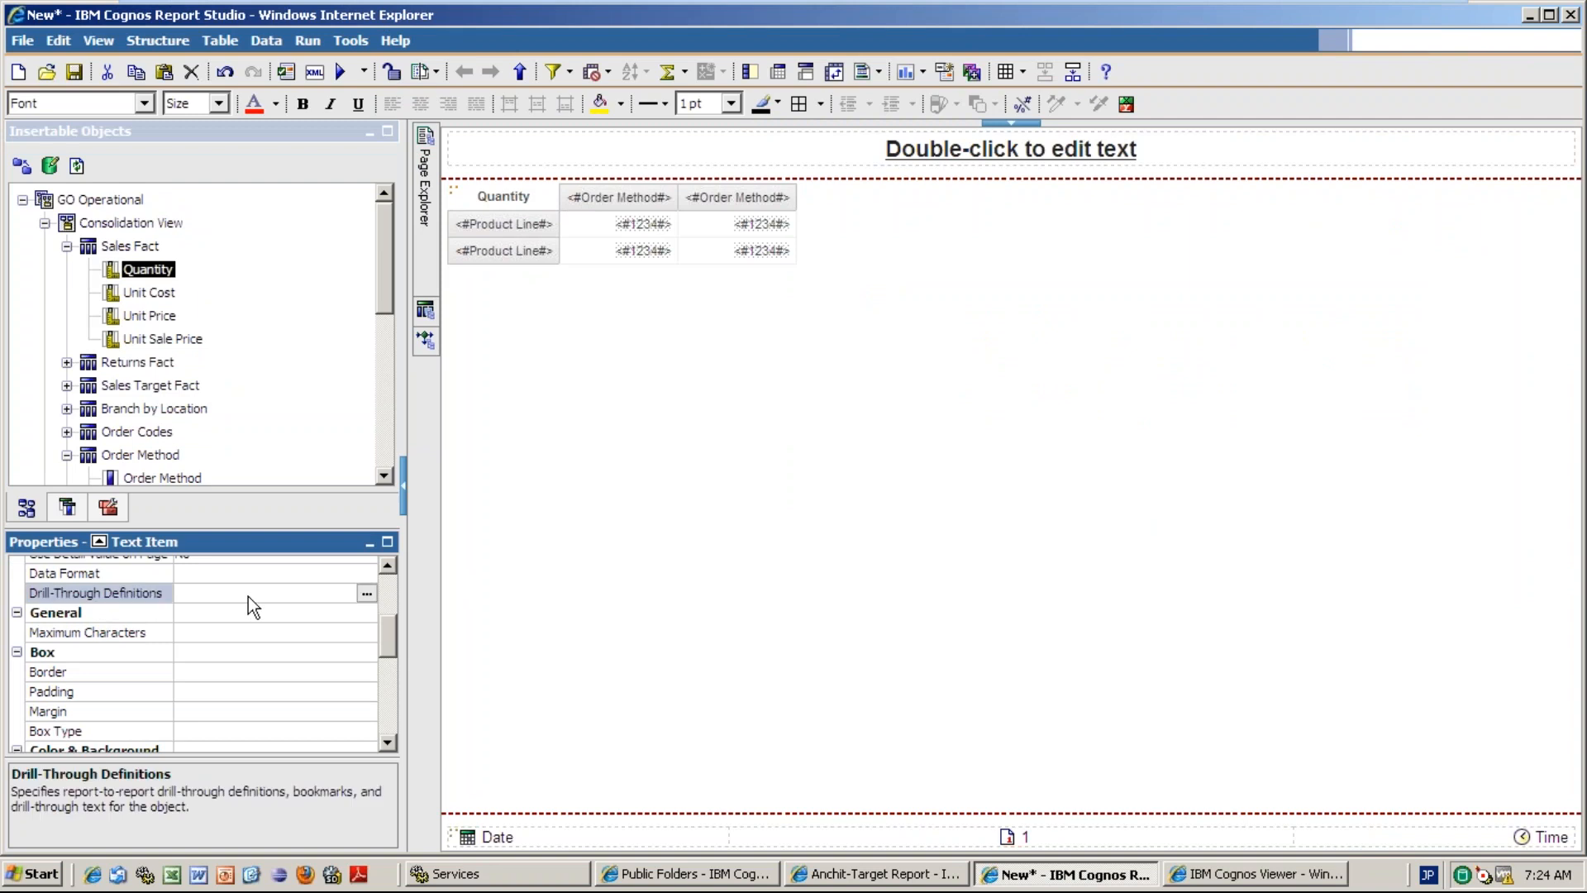
{"action": "left_click", "coordinate": [369, 600]}
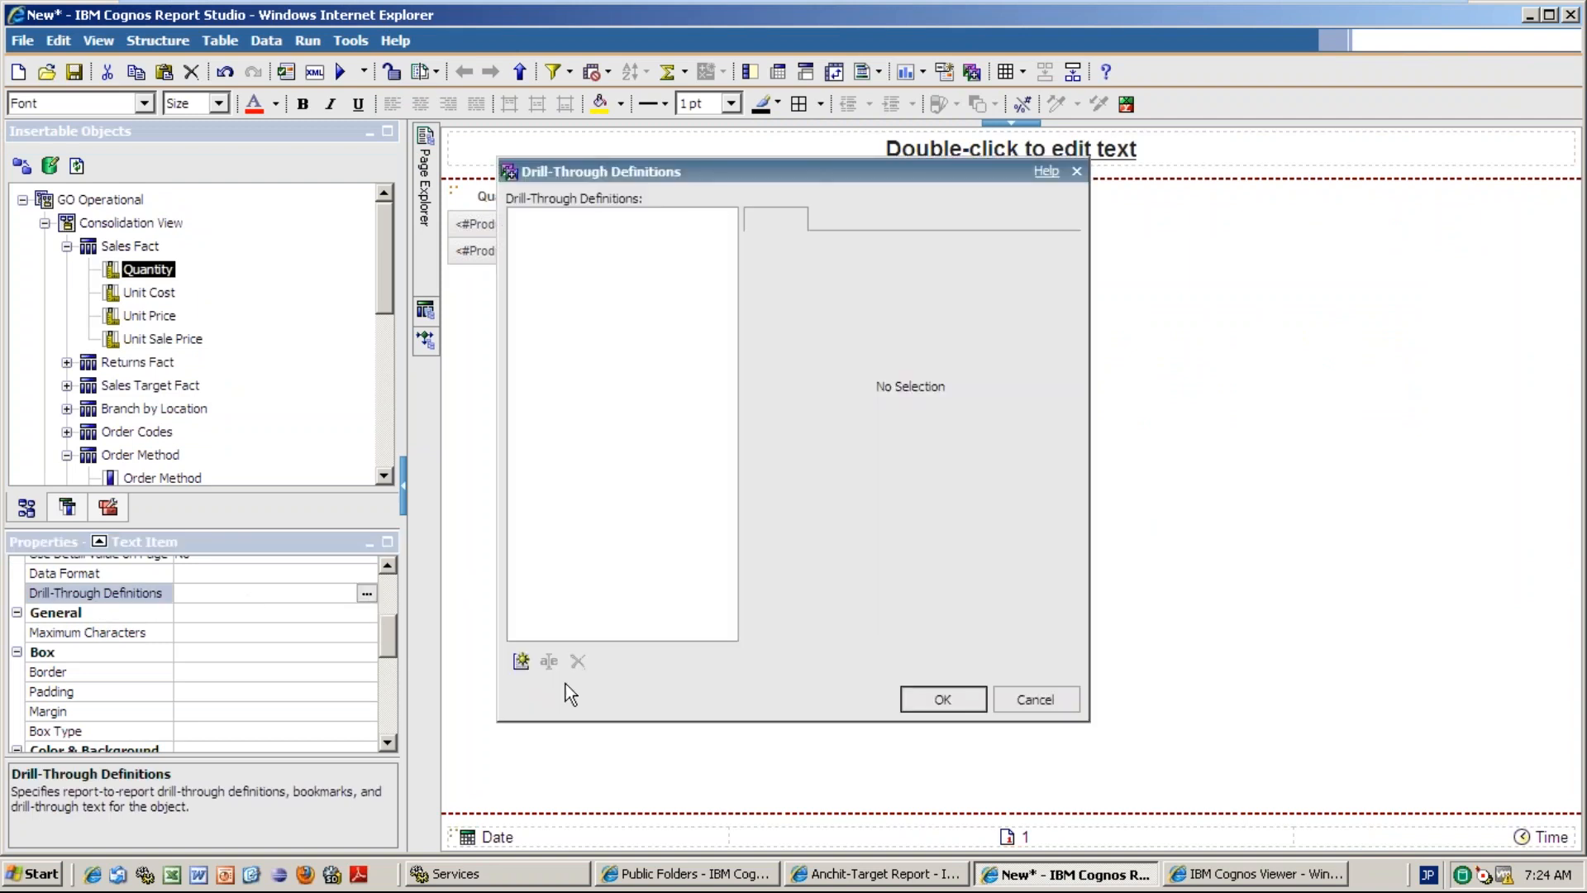
{"action": "left_click", "coordinate": [522, 661]}
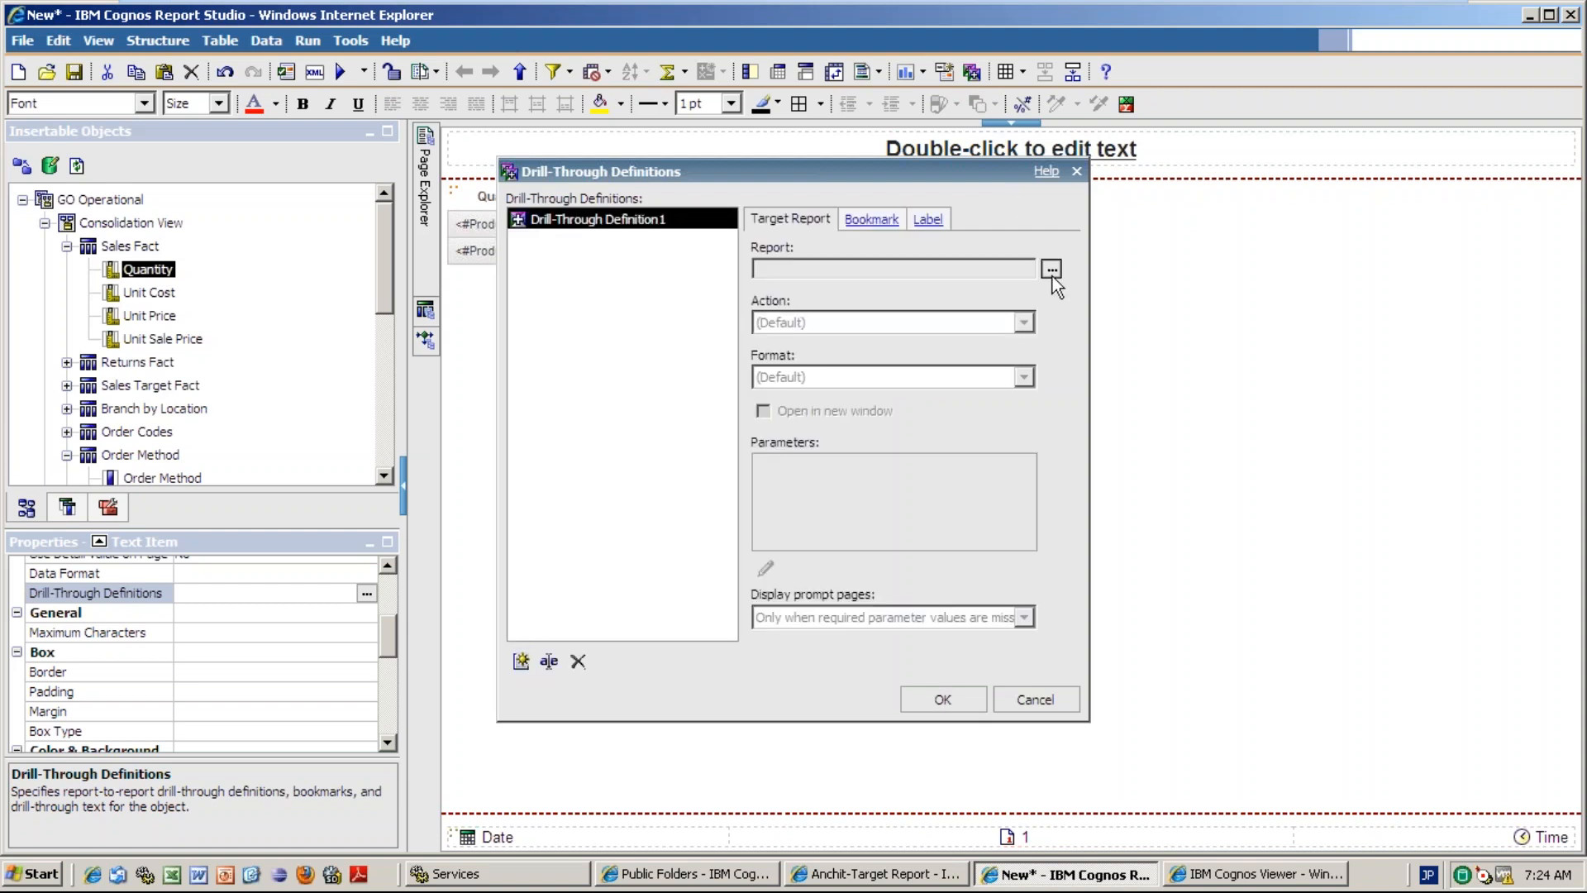
- Choose Anchit-Target Report from the GO Operational folder as the drill-through target, keeping the default action
{"action": "left_click", "coordinate": [1051, 272]}
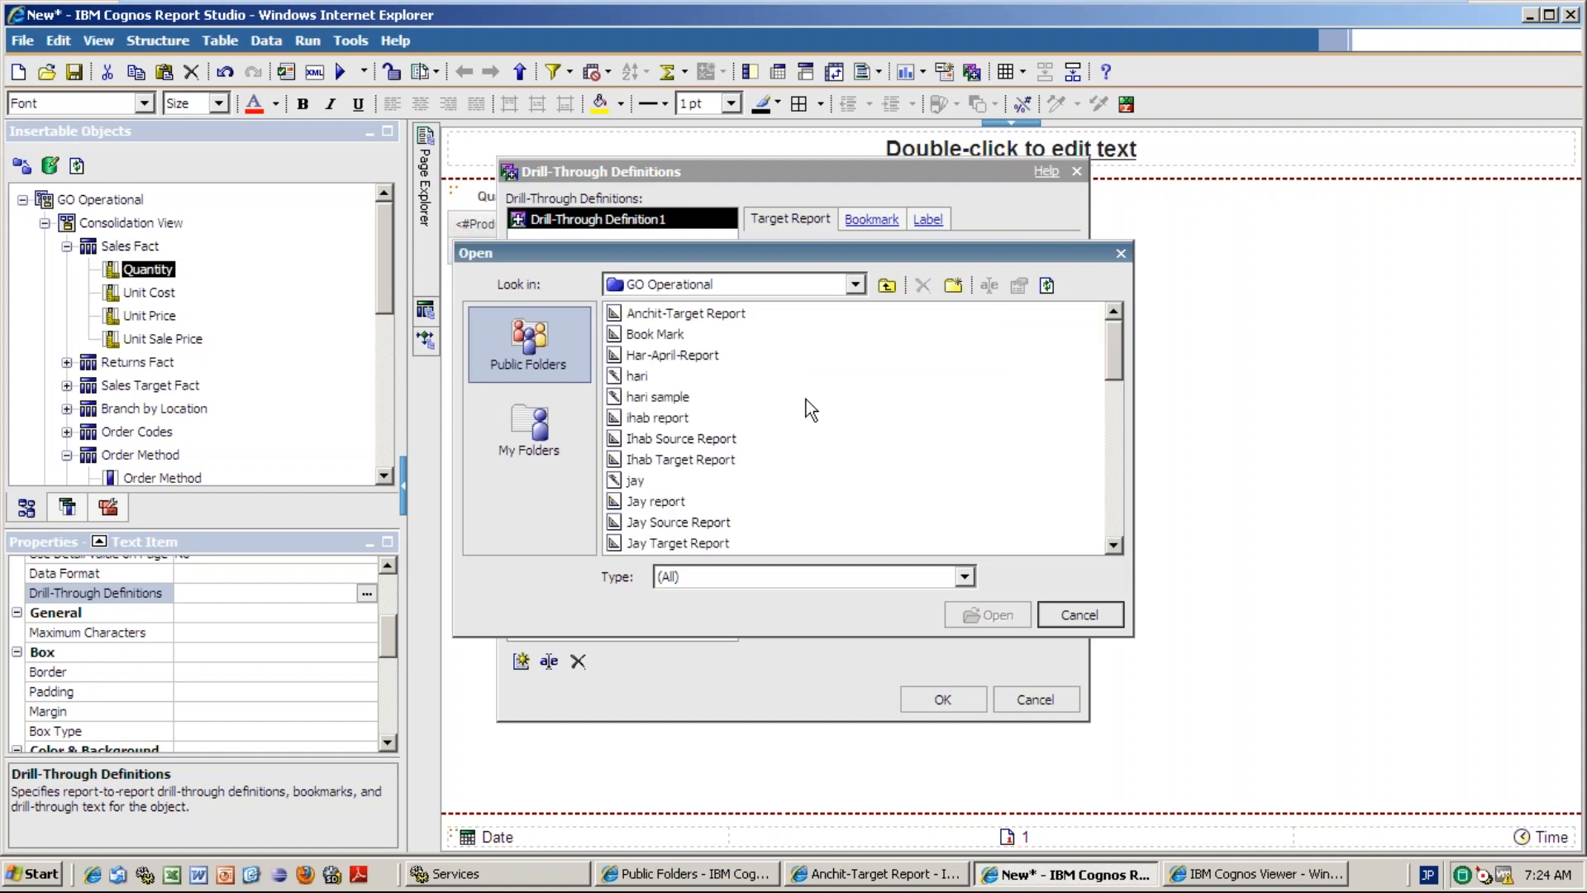
{"action": "left_click", "coordinate": [712, 315]}
{"action": "left_click", "coordinate": [1000, 617]}
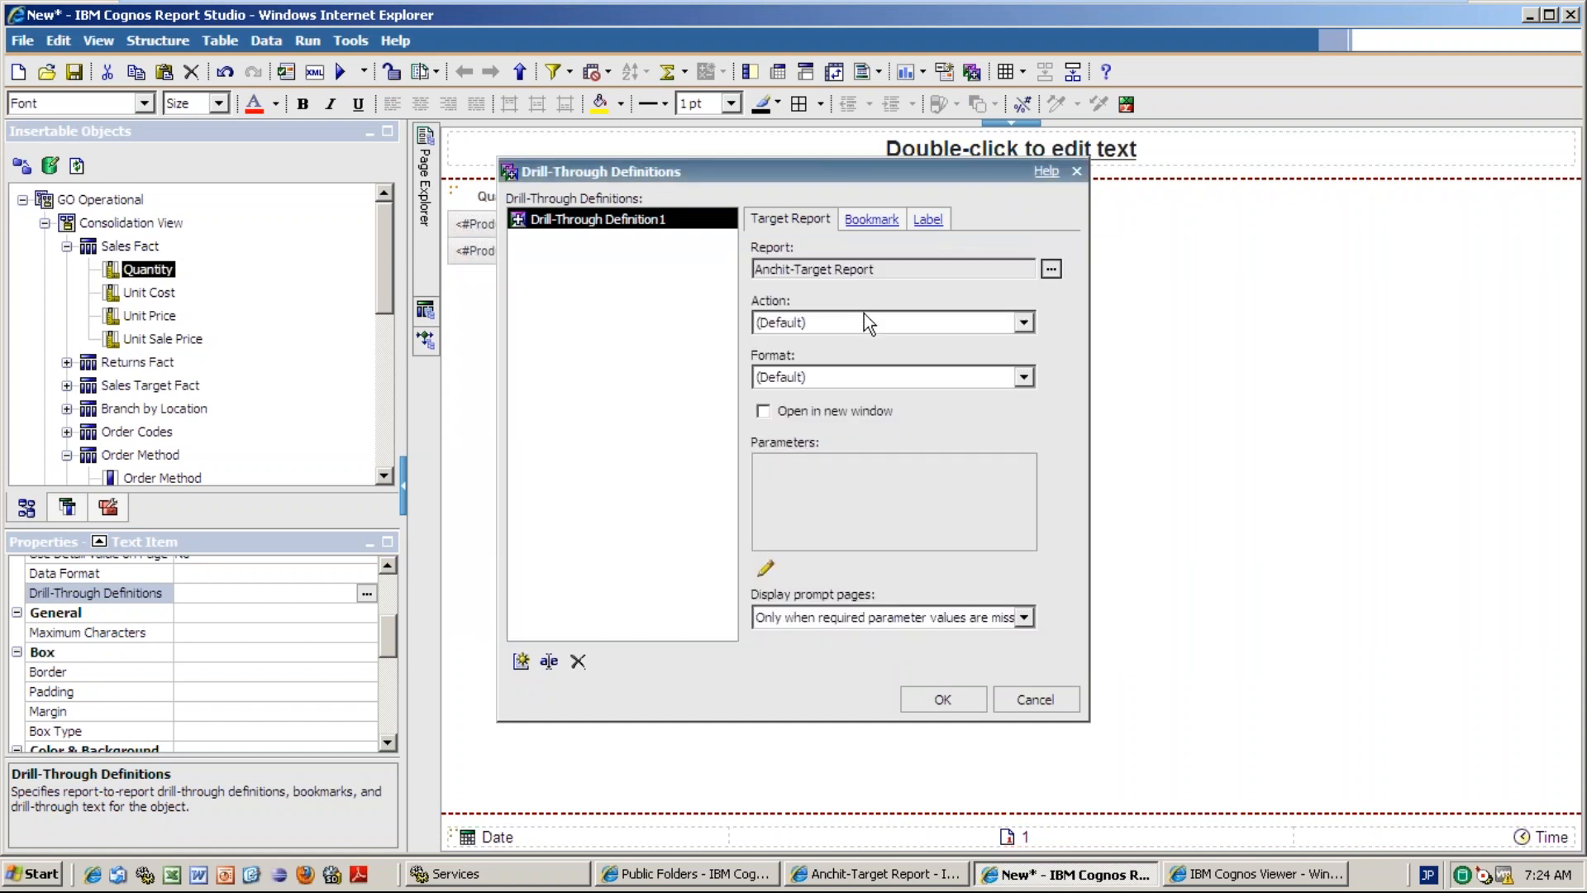
{"action": "left_click", "coordinate": [865, 316]}
{"action": "left_click", "coordinate": [970, 536]}
- Open the drill-through parameters and set the method for Order Method and Product Line to Pass data item value
{"action": "left_click", "coordinate": [764, 569]}
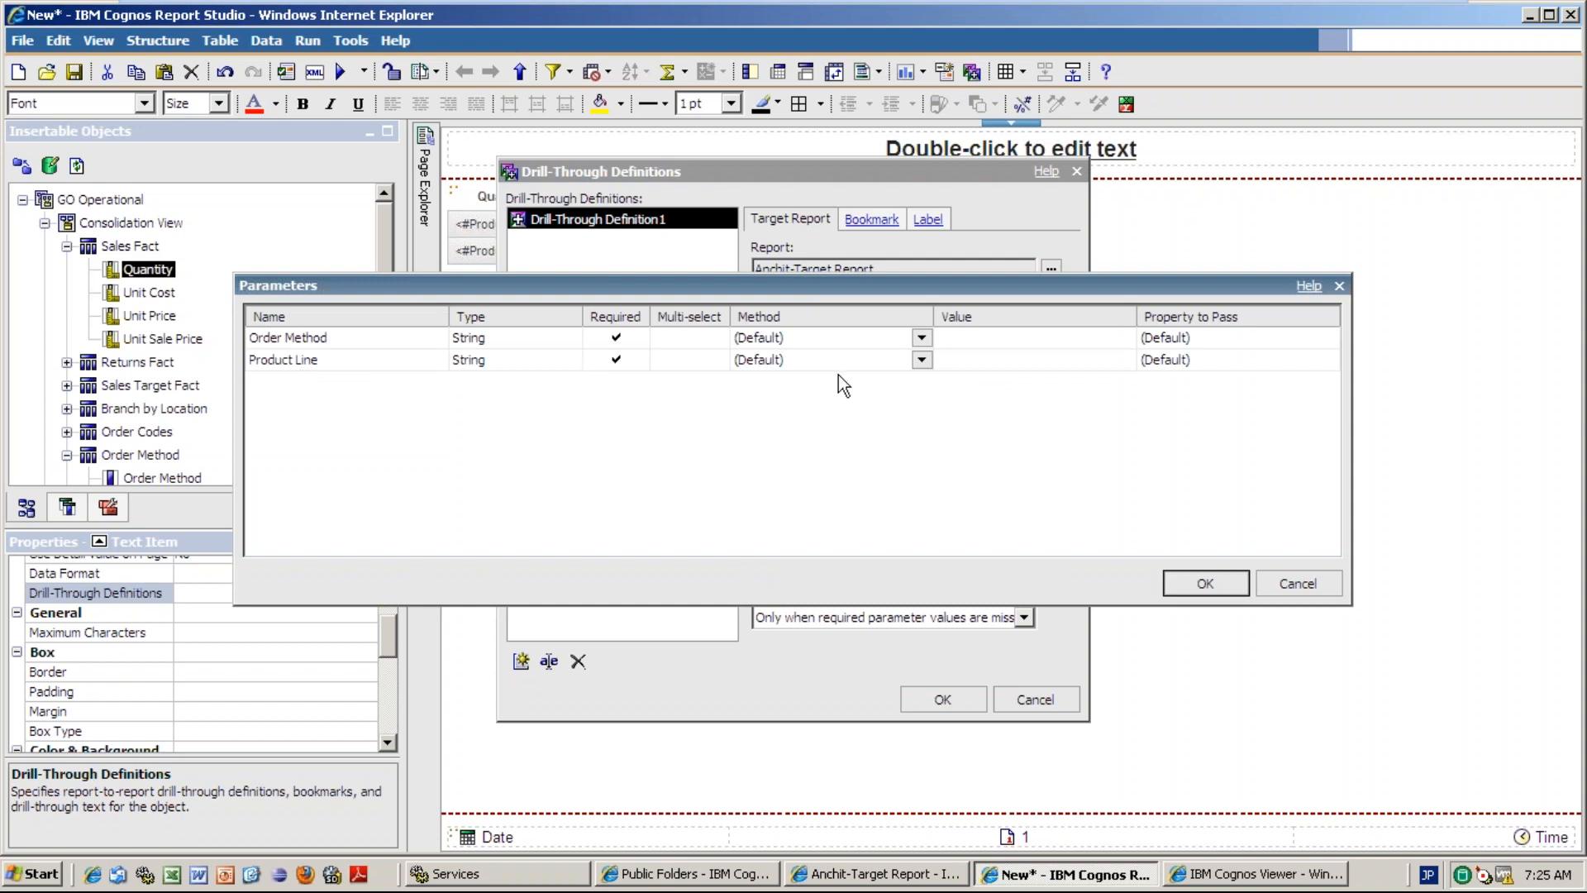
{"action": "left_click", "coordinate": [919, 338]}
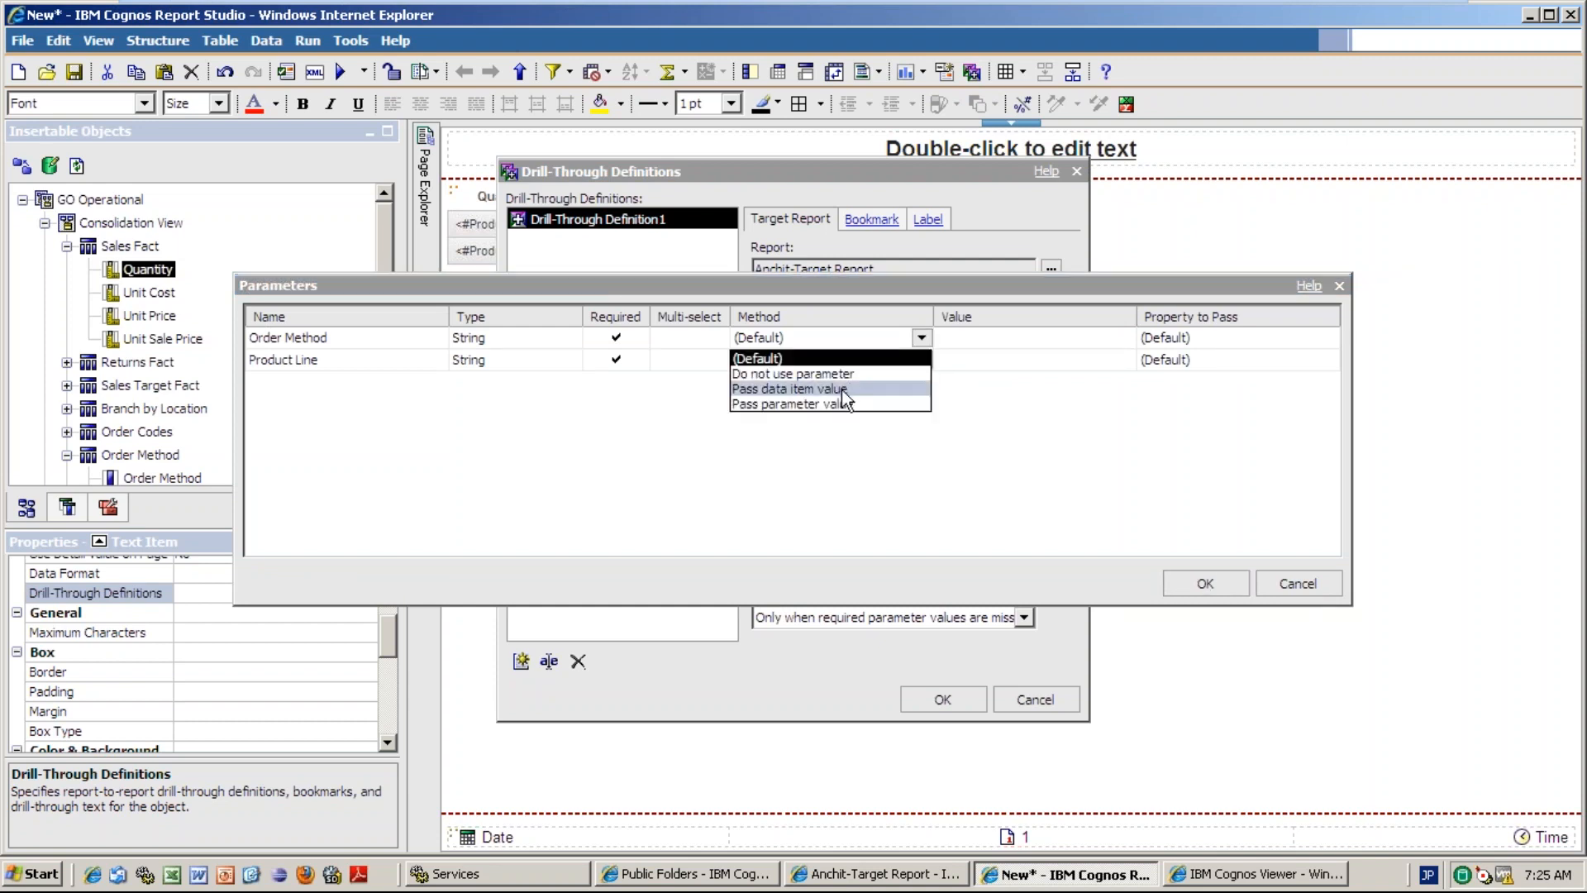
{"action": "left_click", "coordinate": [841, 389]}
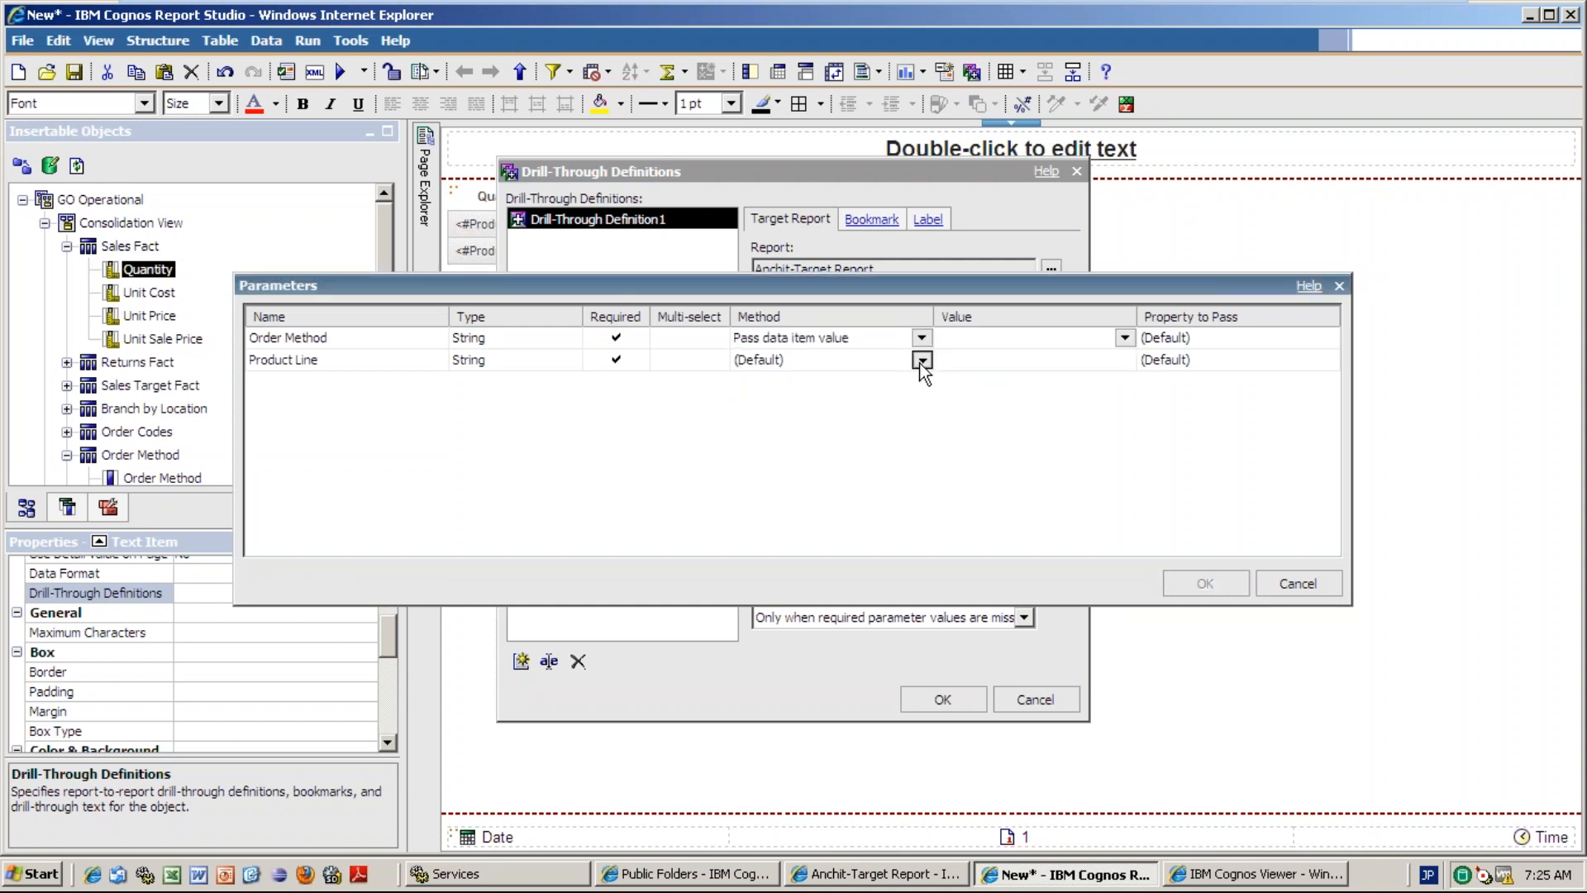
{"action": "left_click", "coordinate": [921, 360]}
{"action": "left_click", "coordinate": [826, 408]}
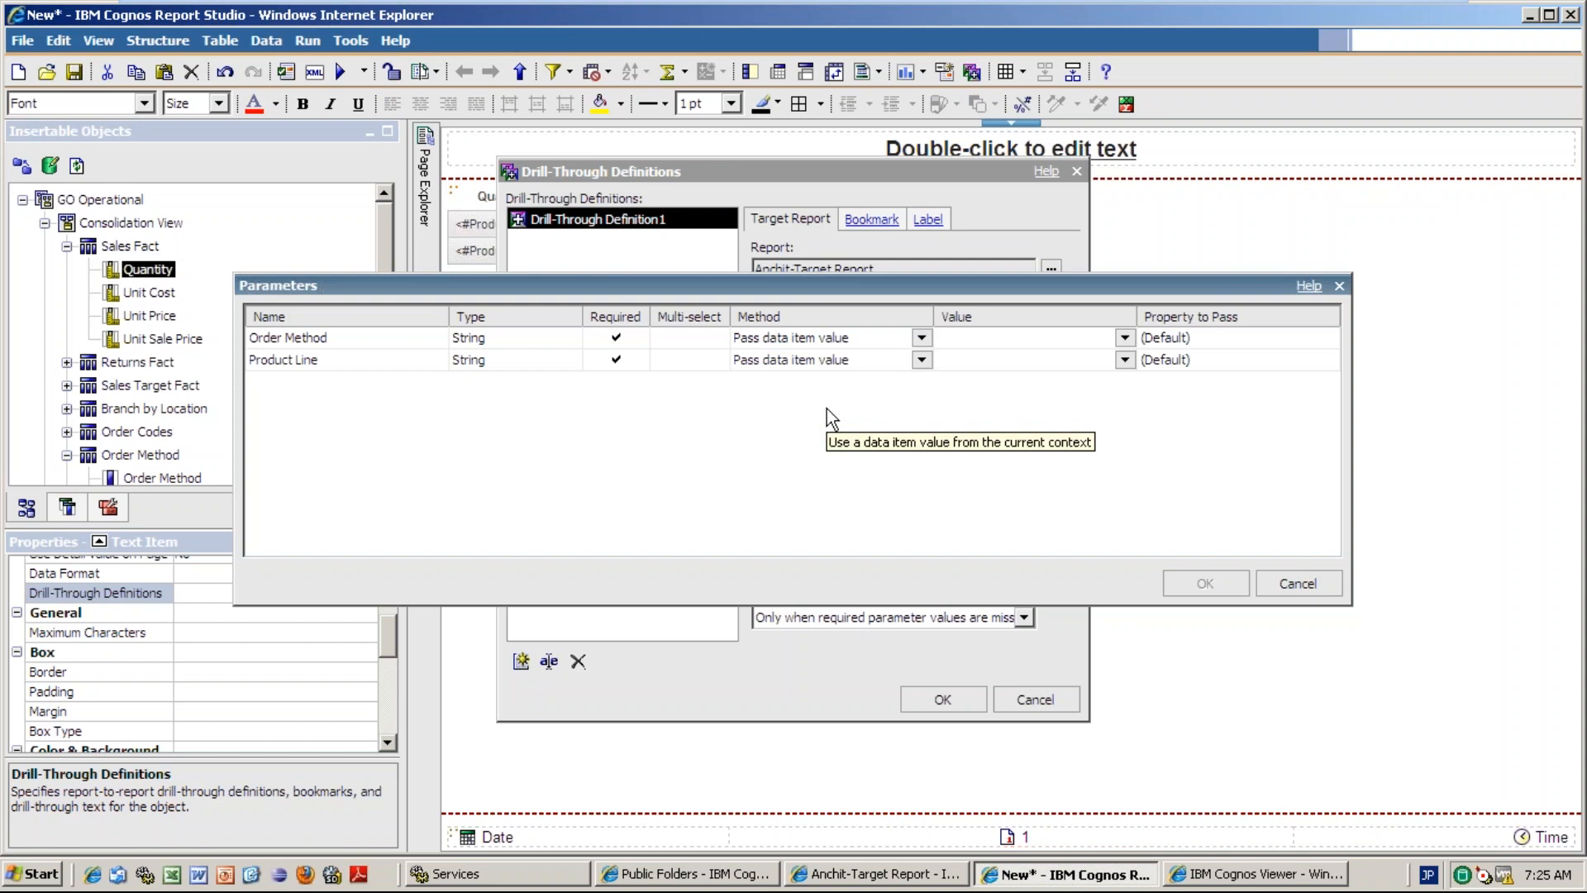
- Map the Order Method parameter to the Product Line data item and the Product Line parameter to Order Method
{"action": "left_click", "coordinate": [1125, 337]}
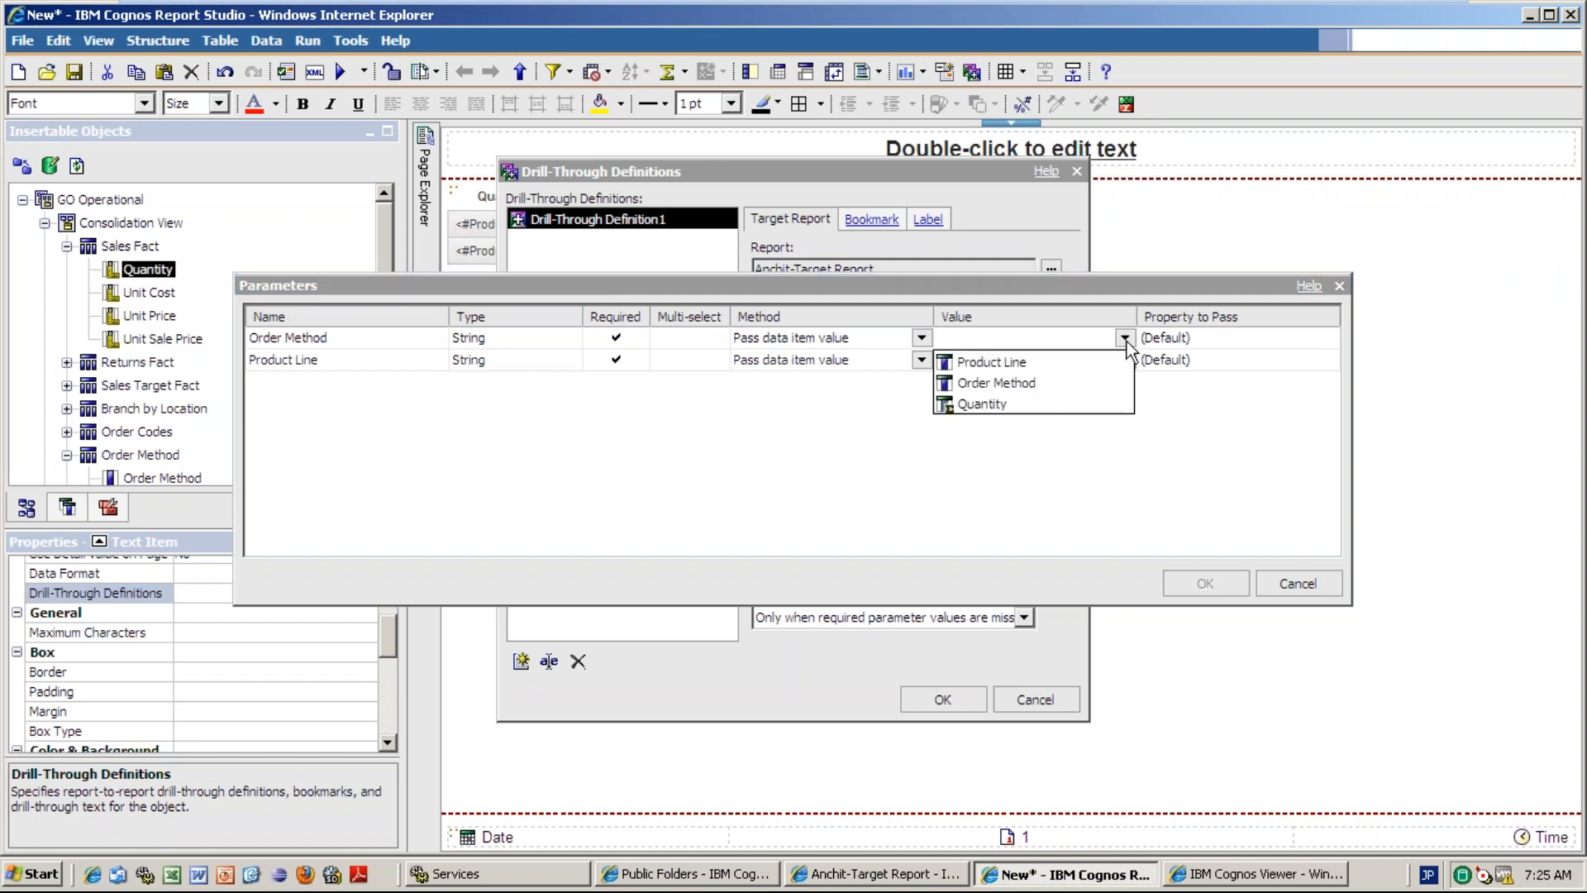
{"action": "left_click", "coordinate": [1025, 361]}
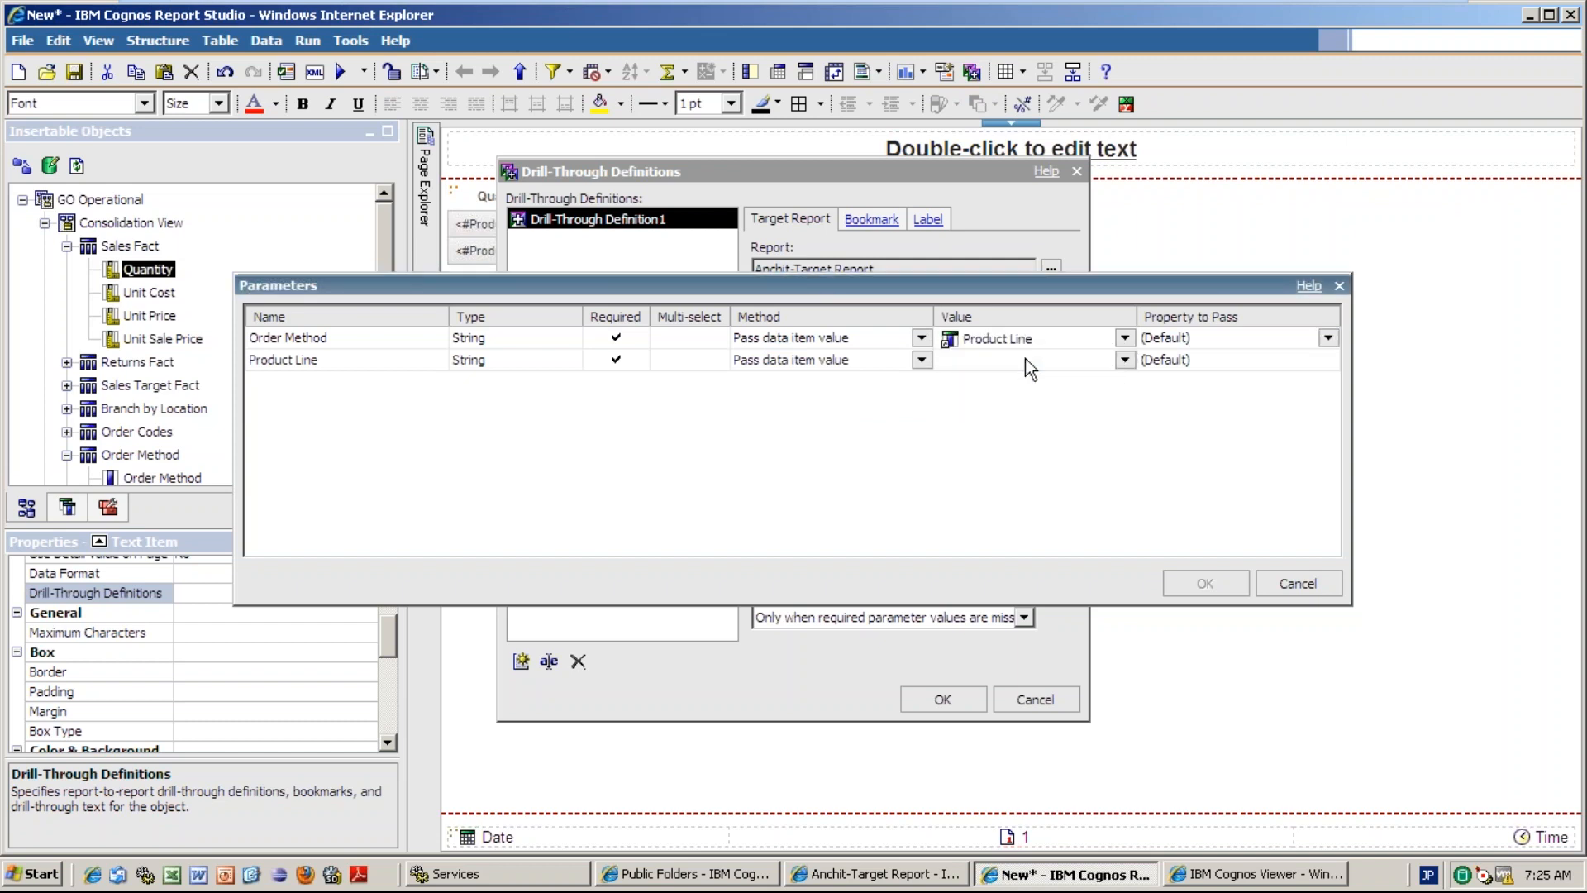
{"action": "left_click", "coordinate": [1126, 358]}
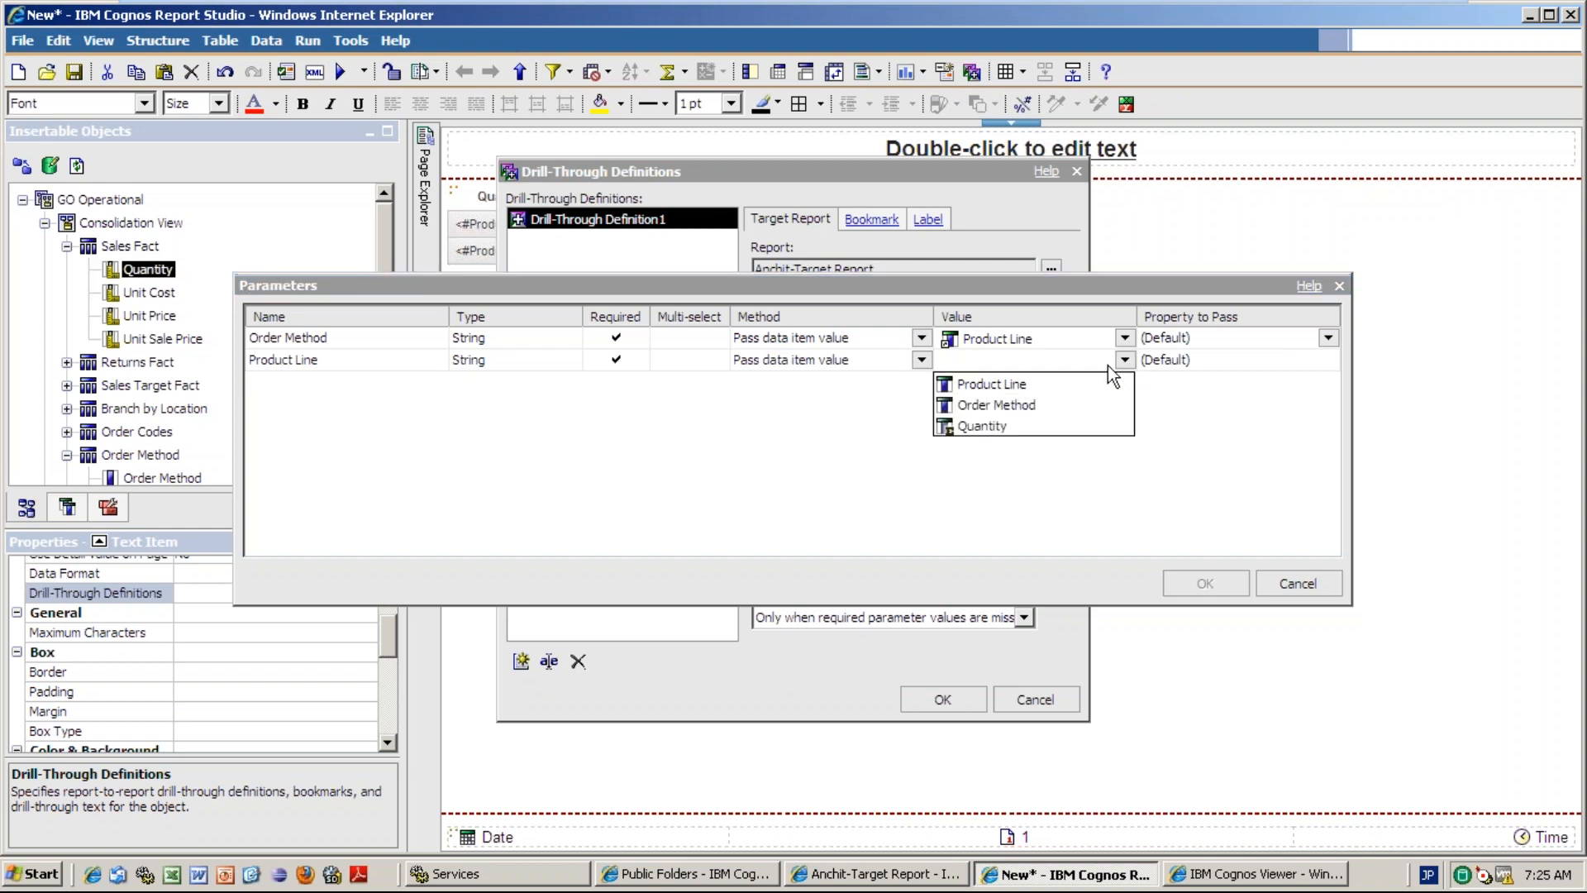
{"action": "left_click", "coordinate": [1025, 405]}
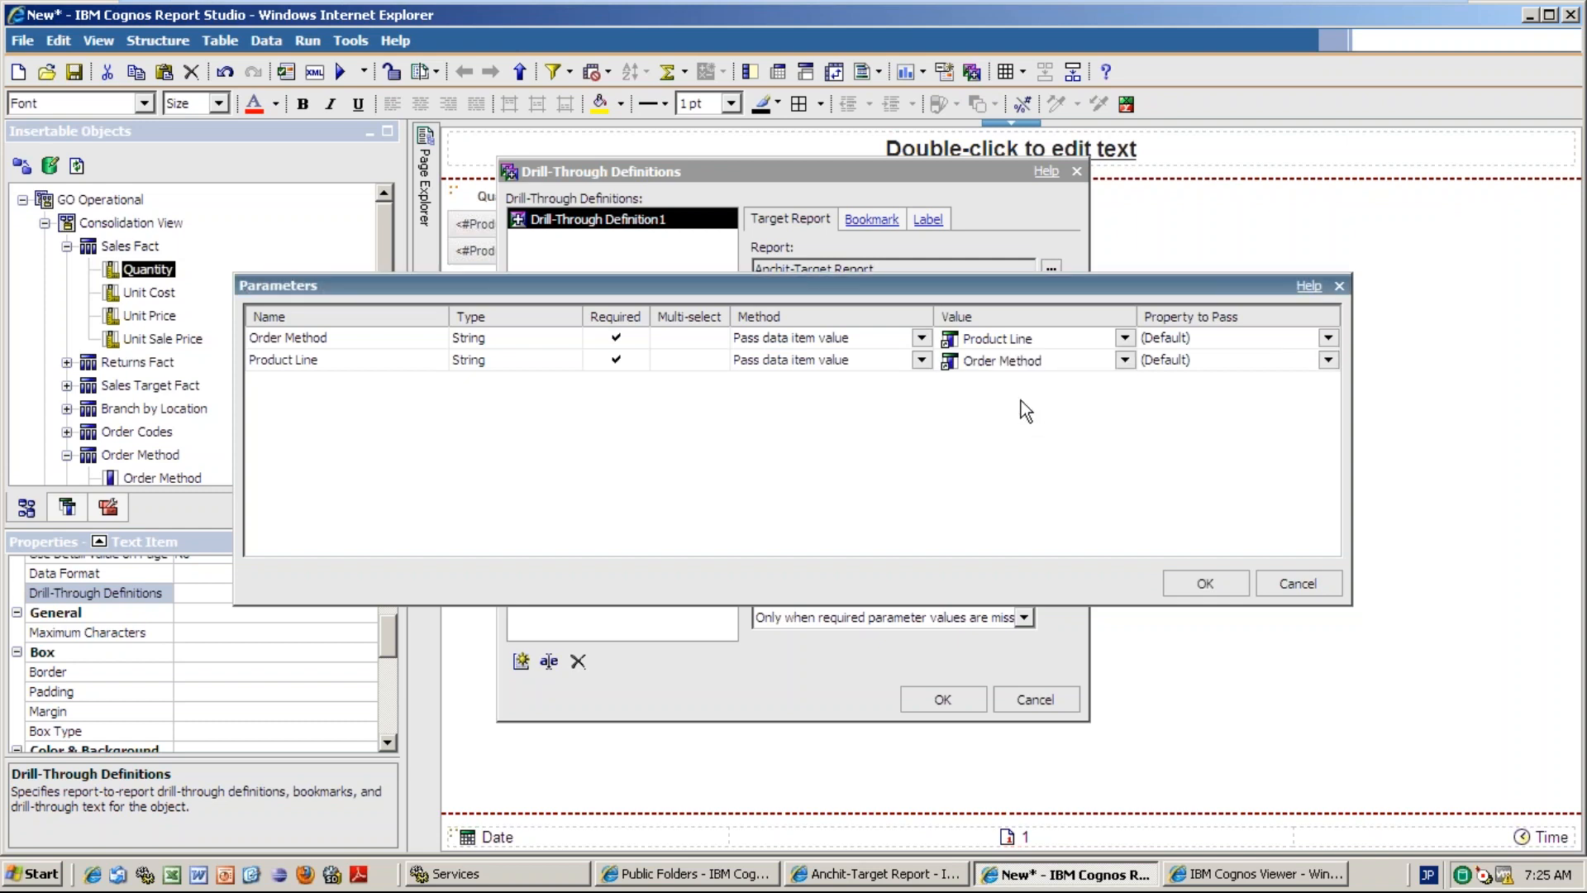
- Examine the Camping Equipment and E-mail quantity cell in the crosstab output, and return to the drill-through parameters
{"action": "left_click", "coordinate": [1257, 866]}
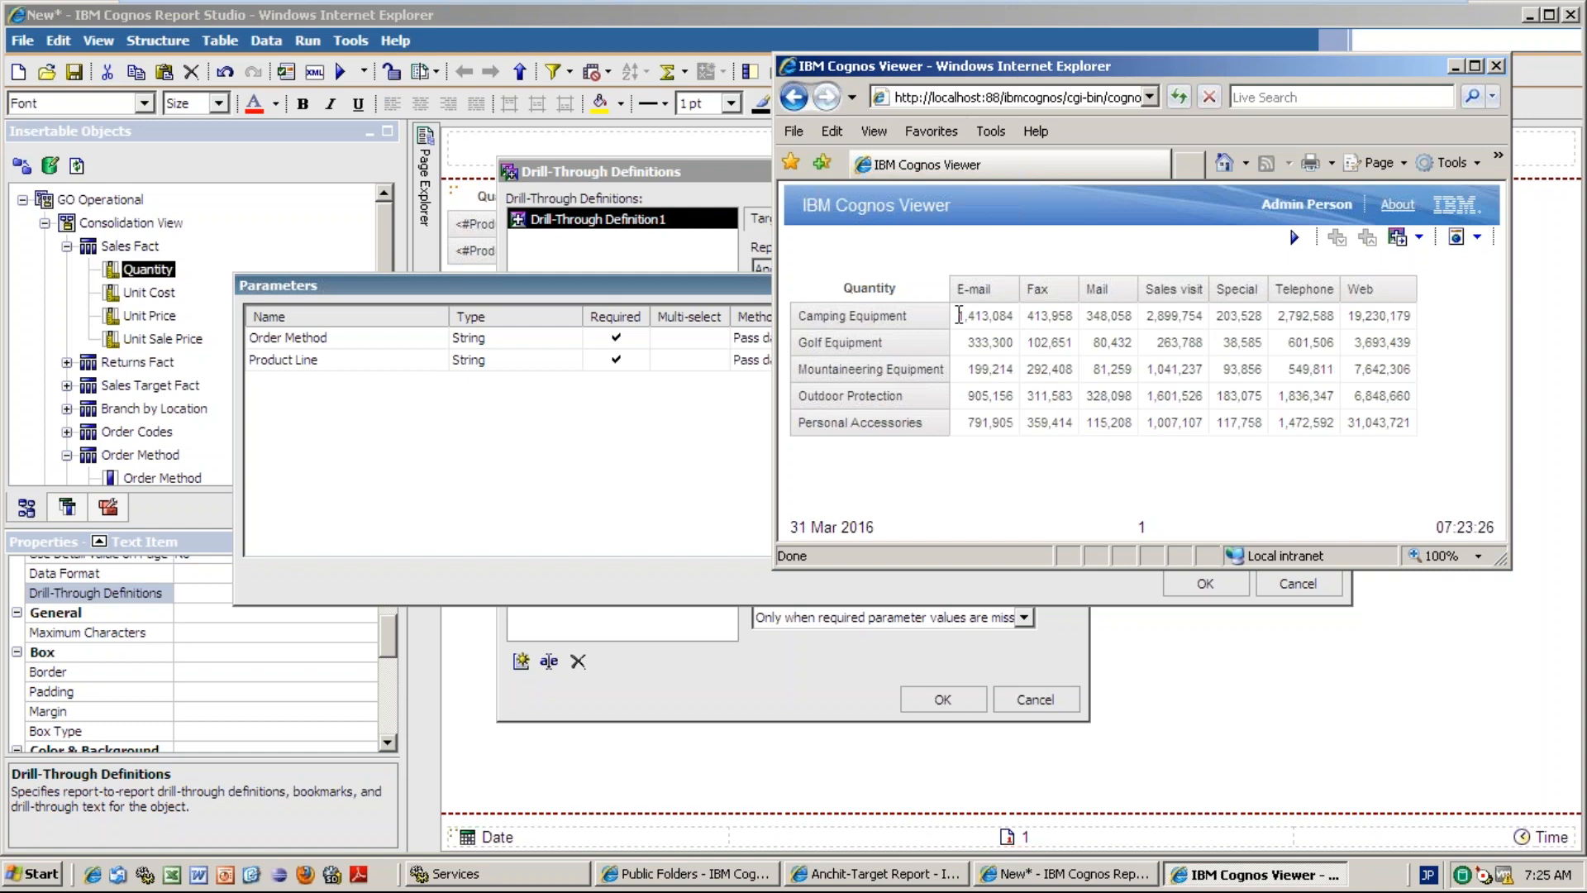
{"action": "left_click_drag", "start_coordinate": [979, 315], "coordinate": [997, 327]}
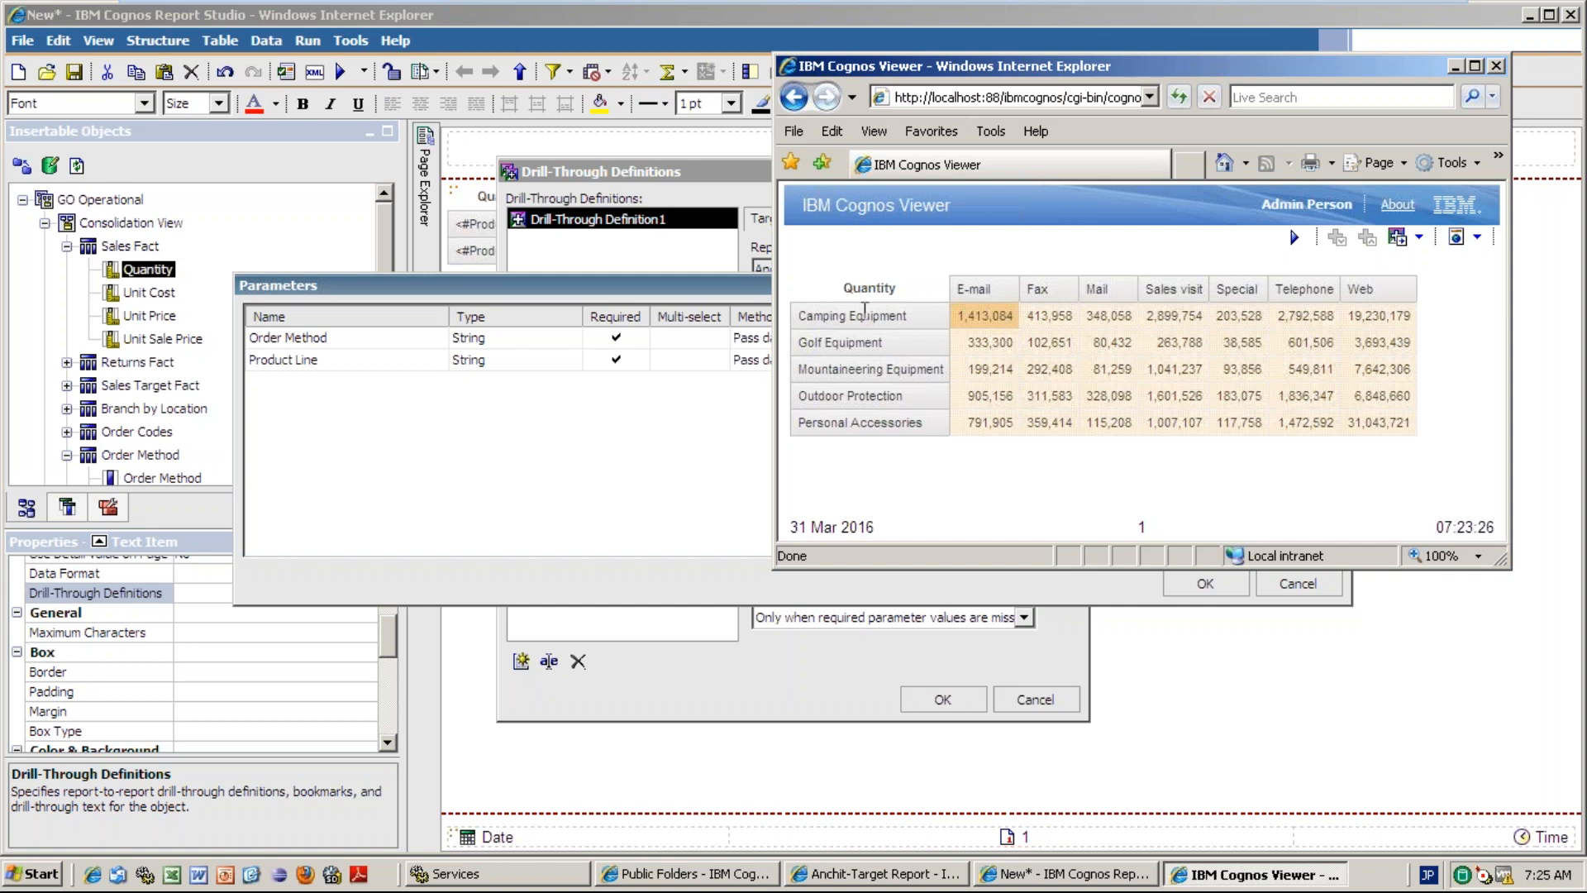
{"action": "left_click", "coordinate": [648, 446]}
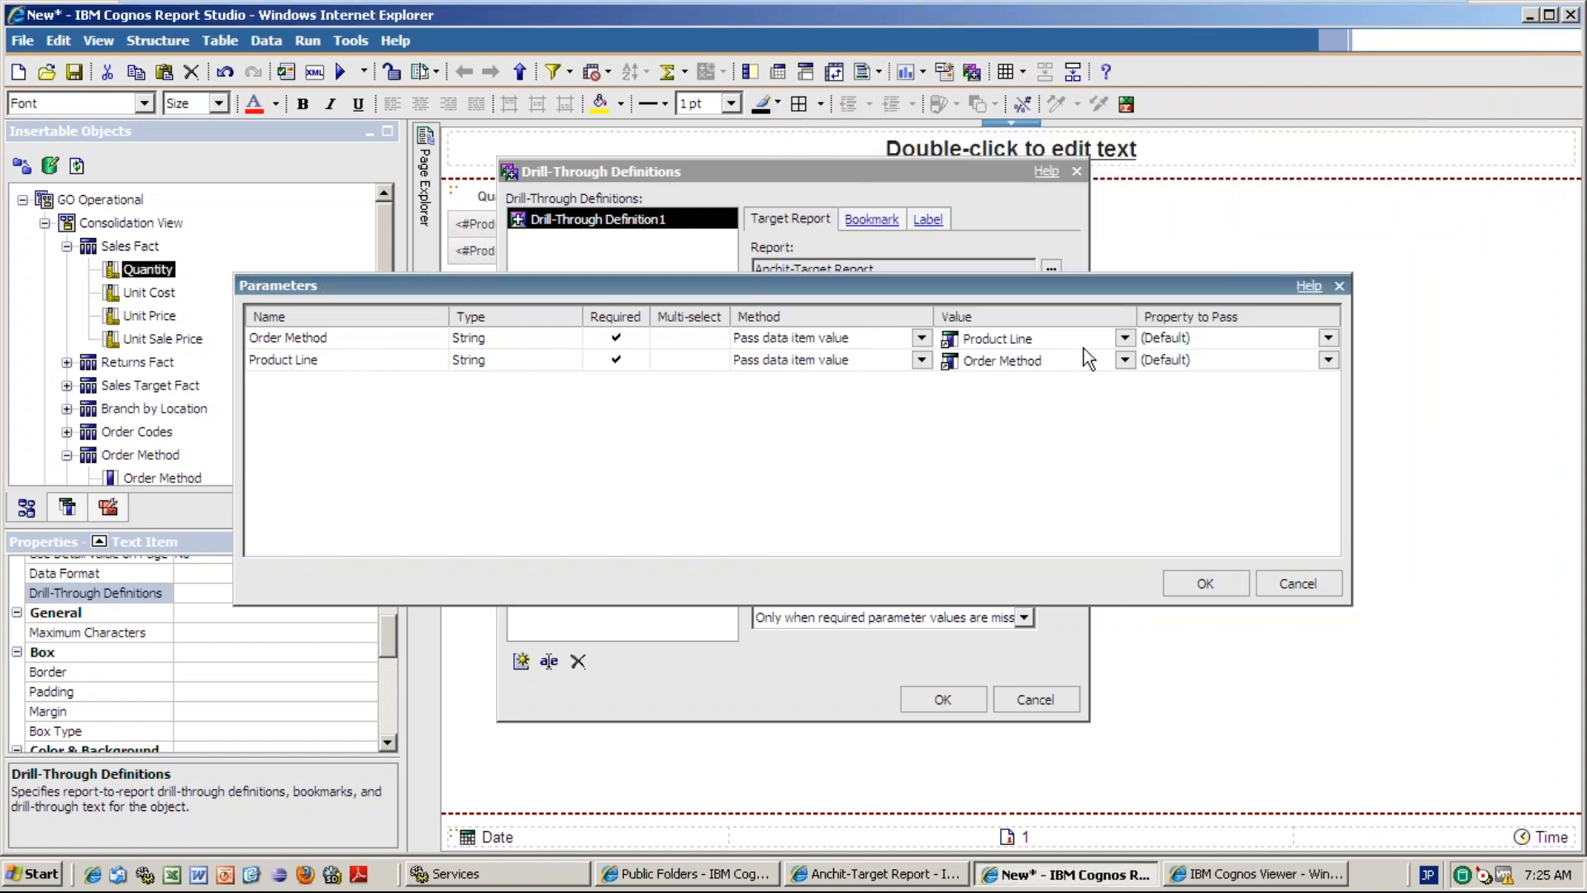
- Map the Order Method parameter to the Order Method data item and the Product Line parameter to Product Line, and confirm the drill-through definition
{"action": "left_click", "coordinate": [1125, 338]}
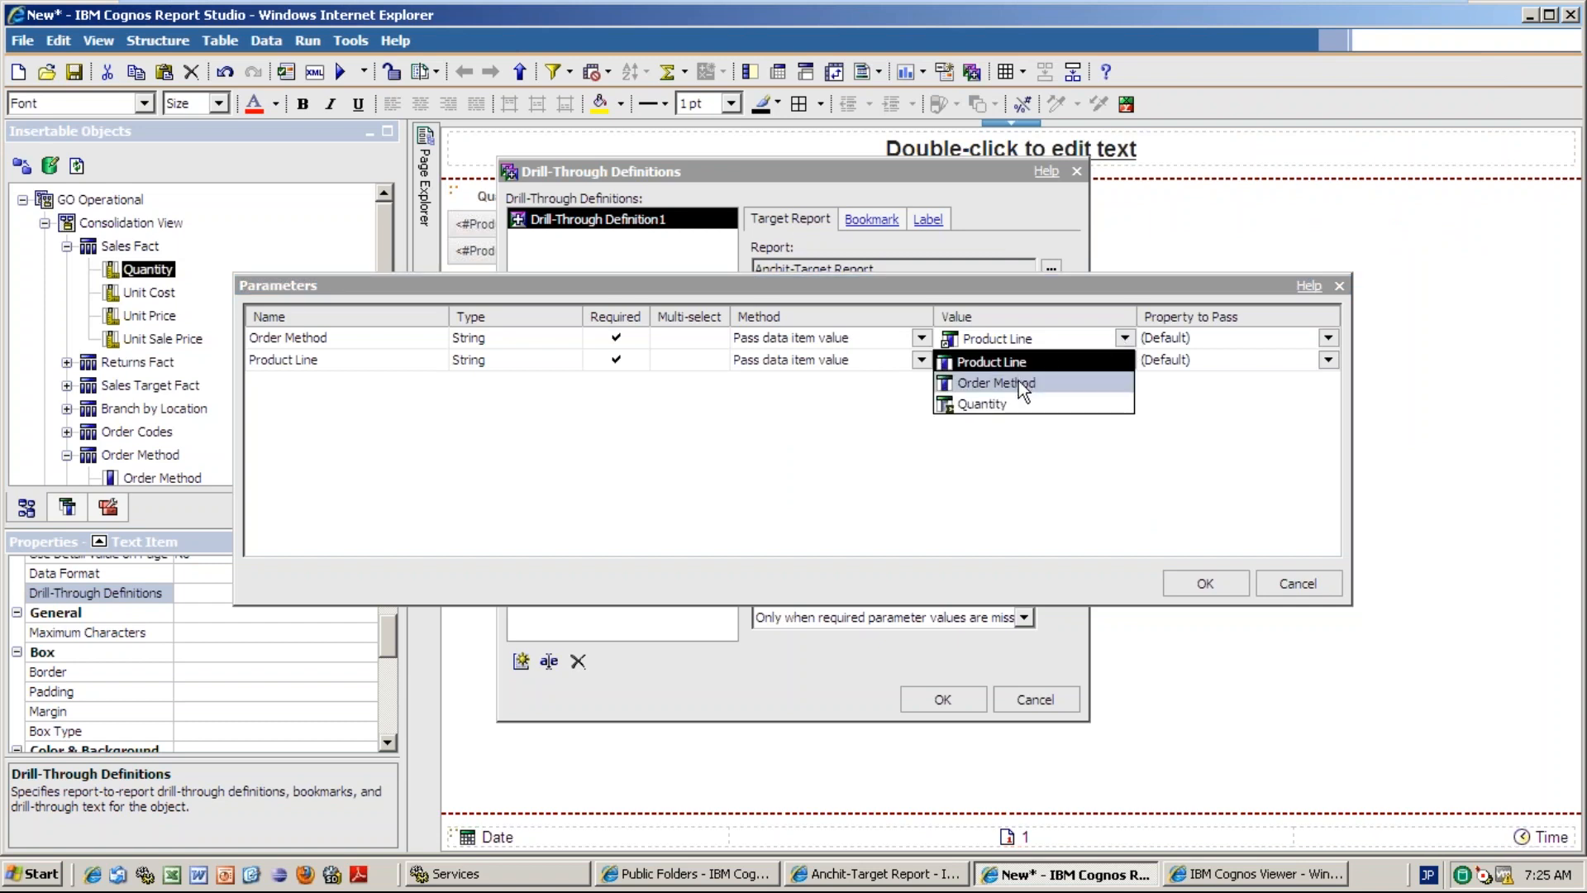
{"action": "left_click", "coordinate": [1018, 378]}
{"action": "left_click", "coordinate": [1127, 360]}
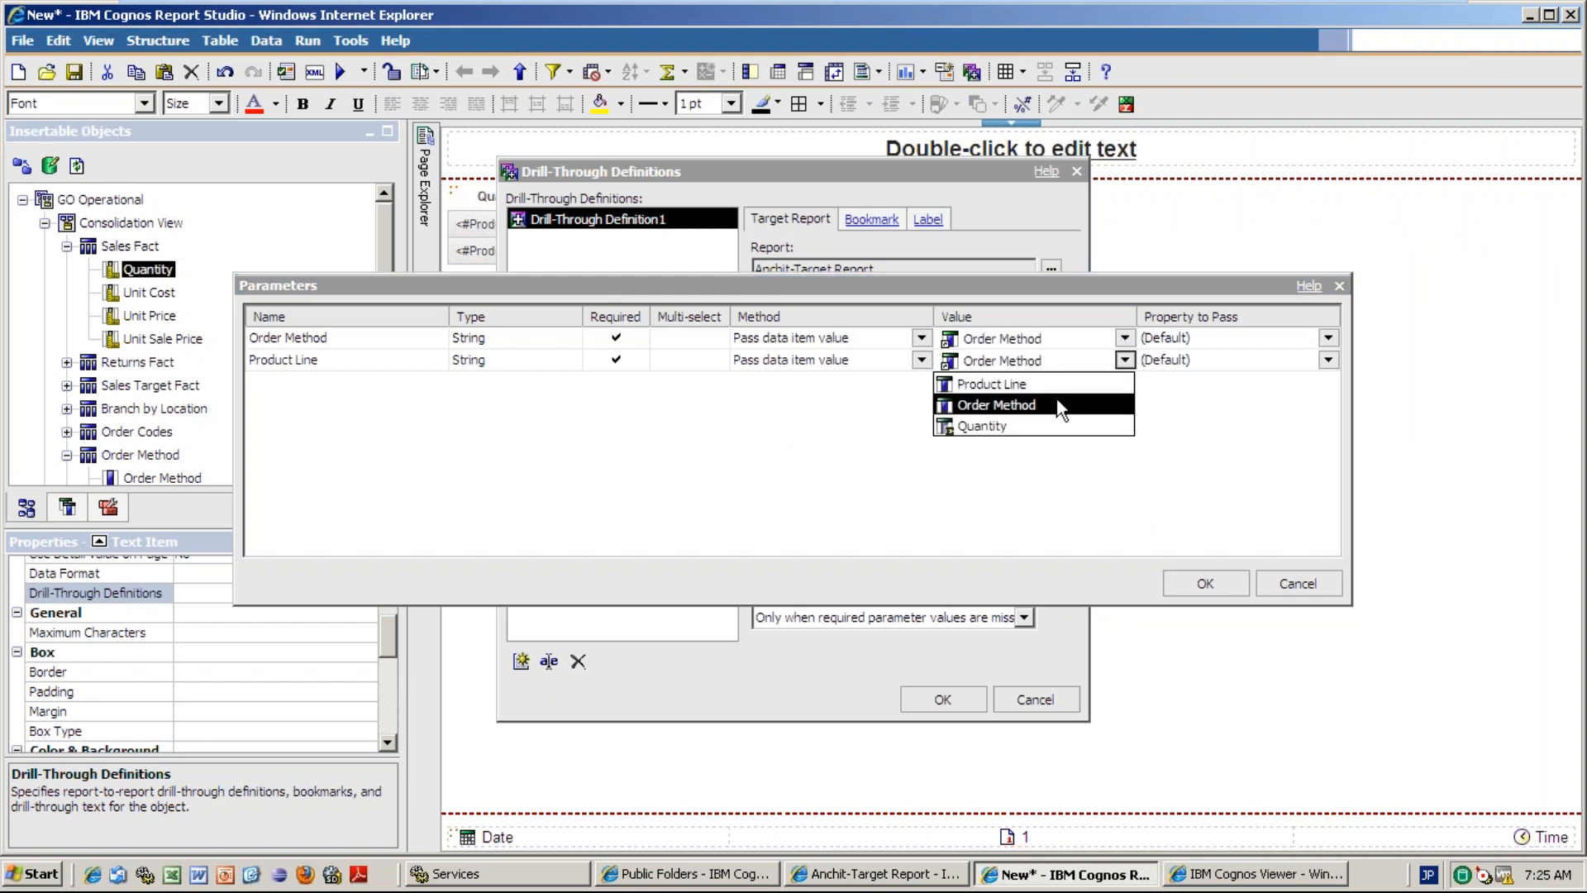
{"action": "left_click", "coordinate": [1013, 386]}
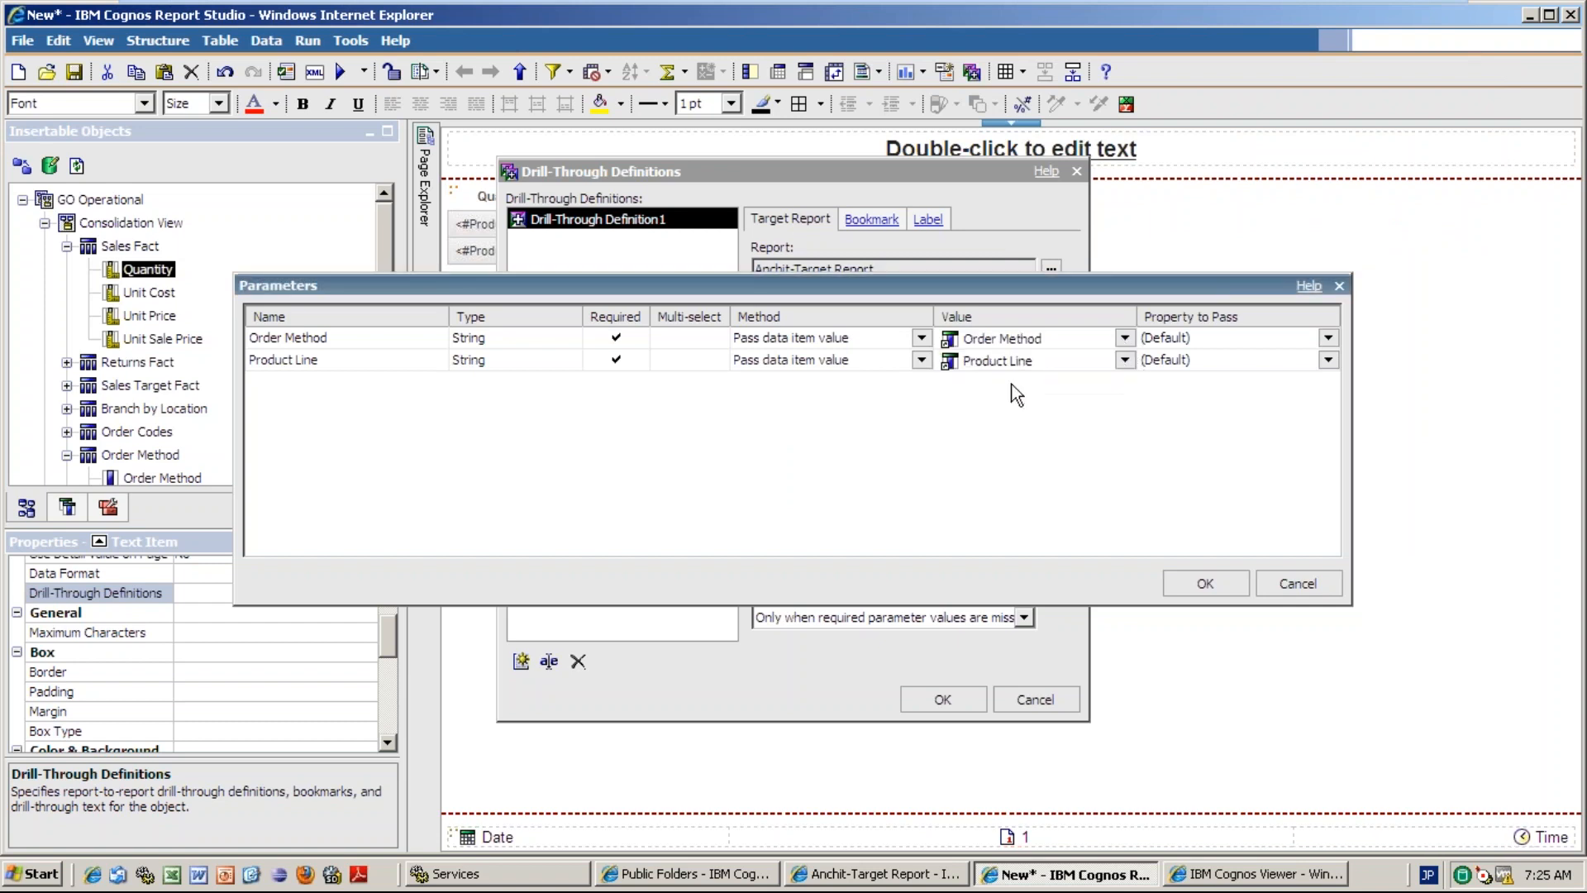
{"action": "left_click", "coordinate": [1328, 337]}
{"action": "left_click", "coordinate": [851, 493]}
{"action": "left_click", "coordinate": [1202, 585]}
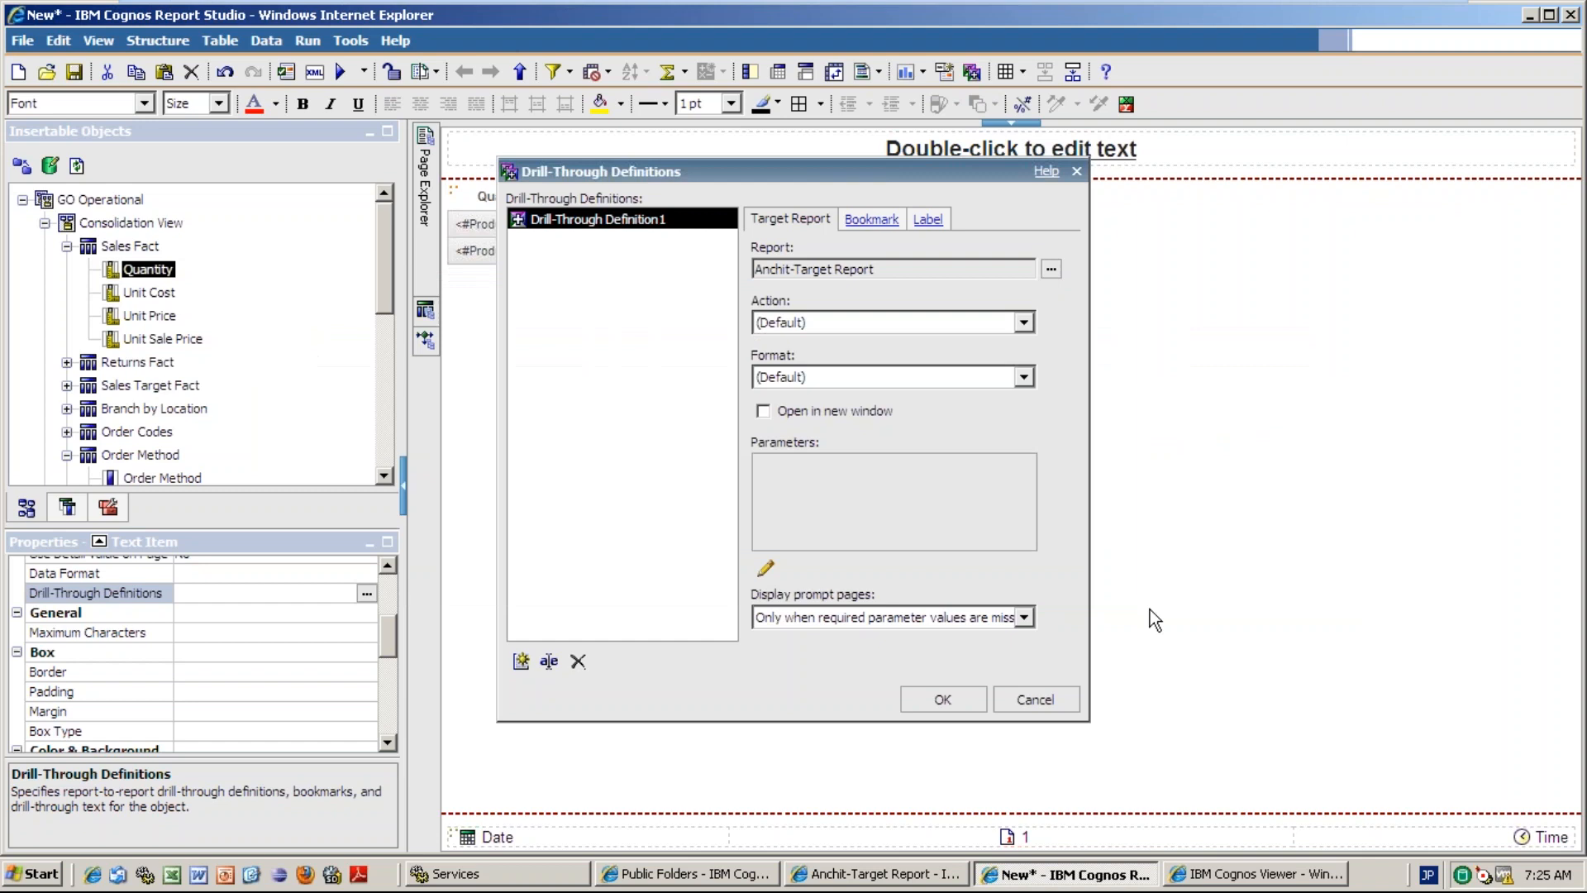
{"action": "left_click", "coordinate": [938, 702]}
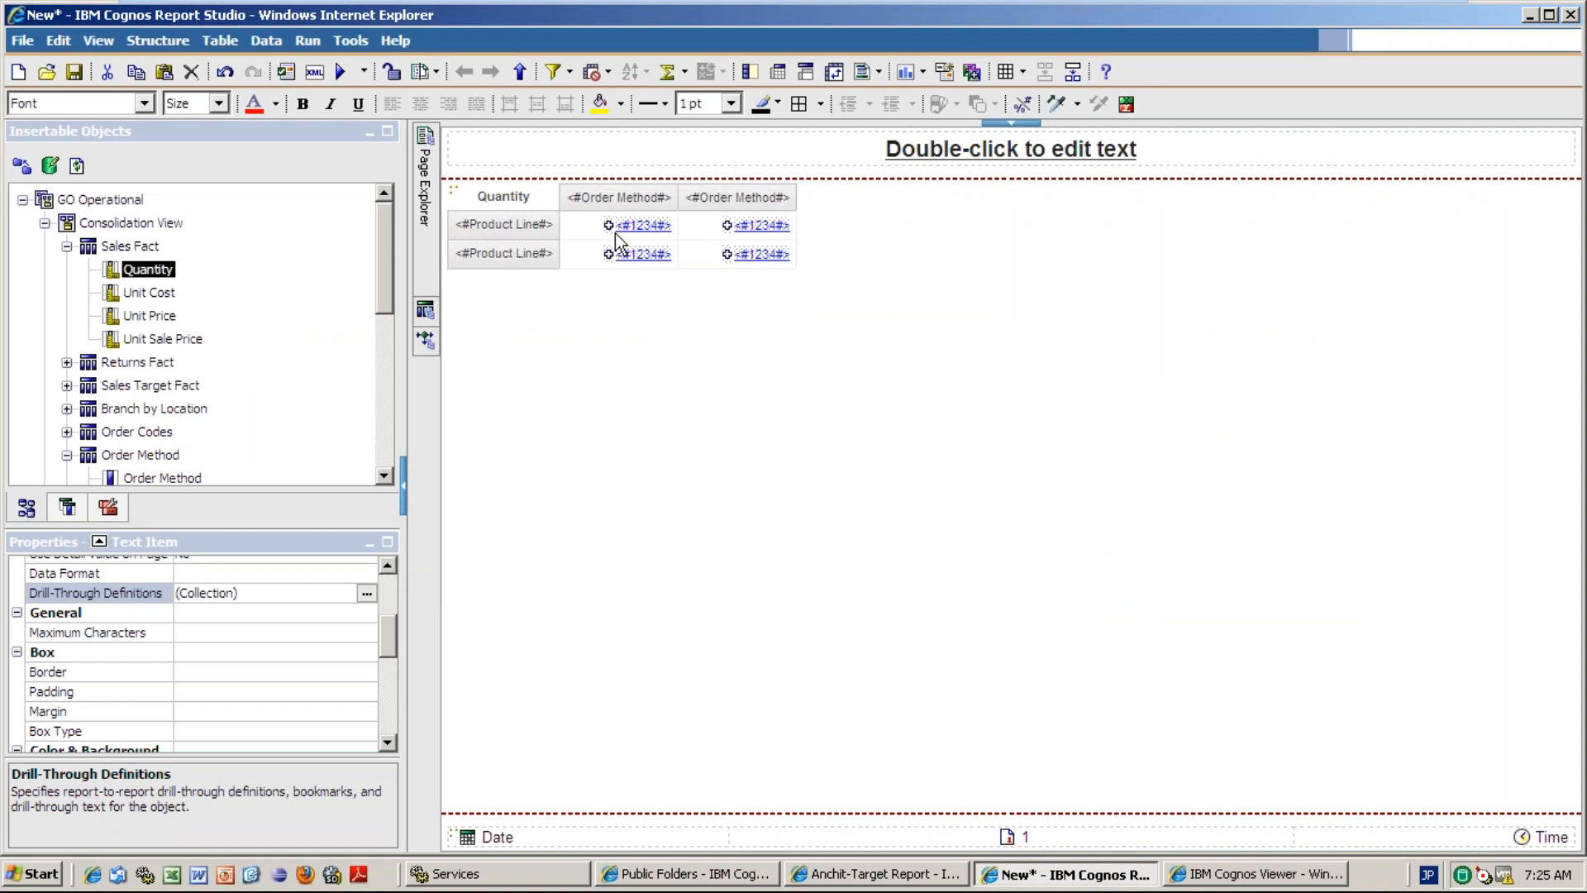
- Run the source report and drill through from the Mountaineering Equipment and Special quantity to examine the target report's rows
{"action": "left_click", "coordinate": [344, 74]}
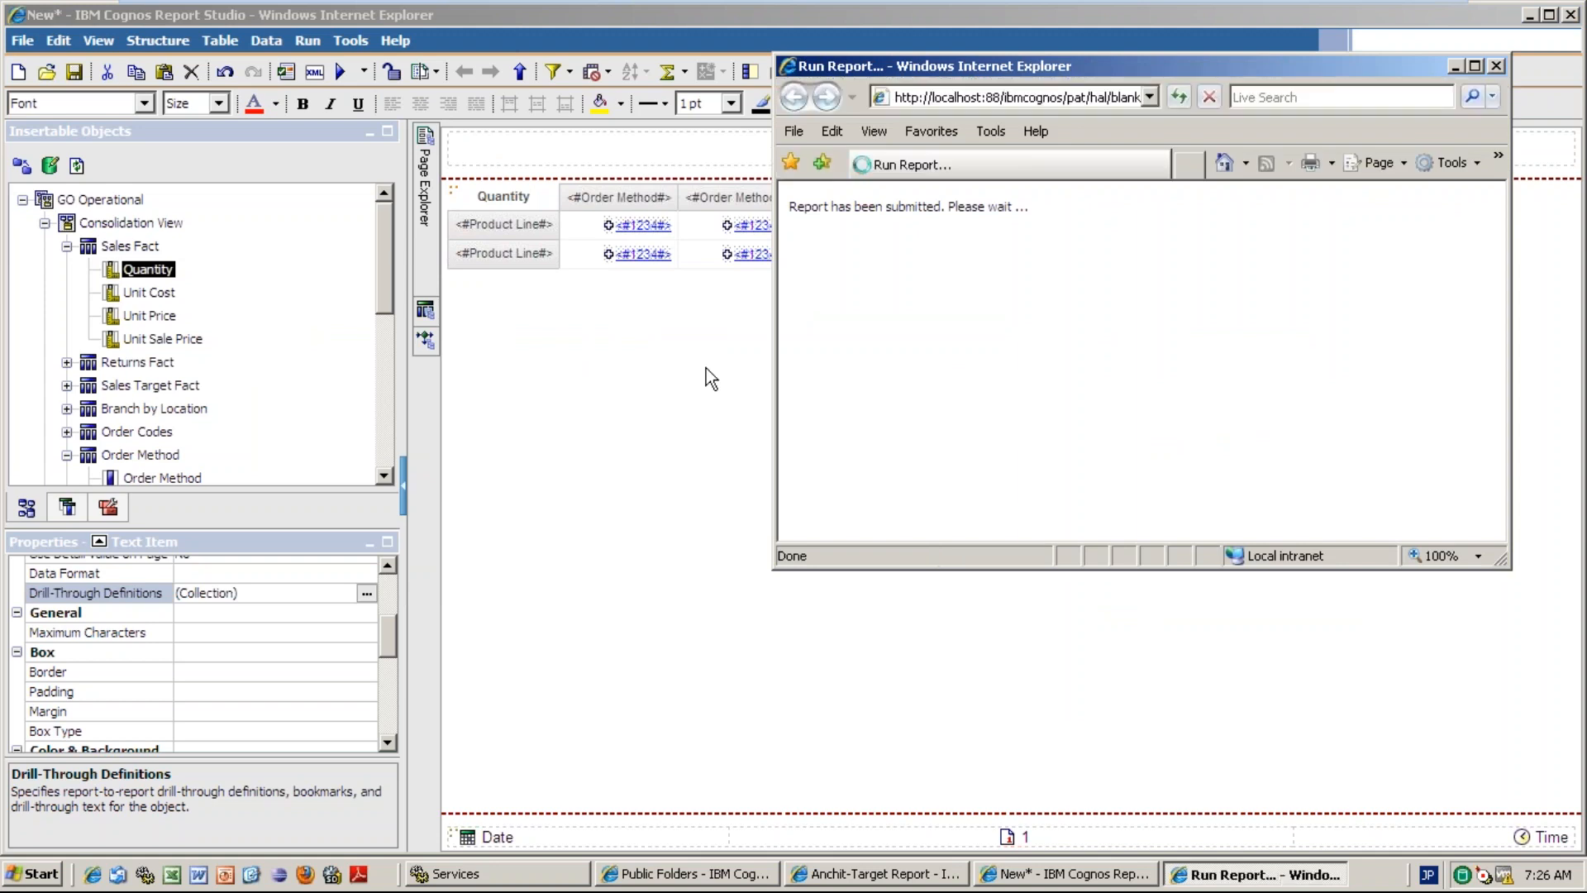
{"action": "double_click", "coordinate": [1142, 67]}
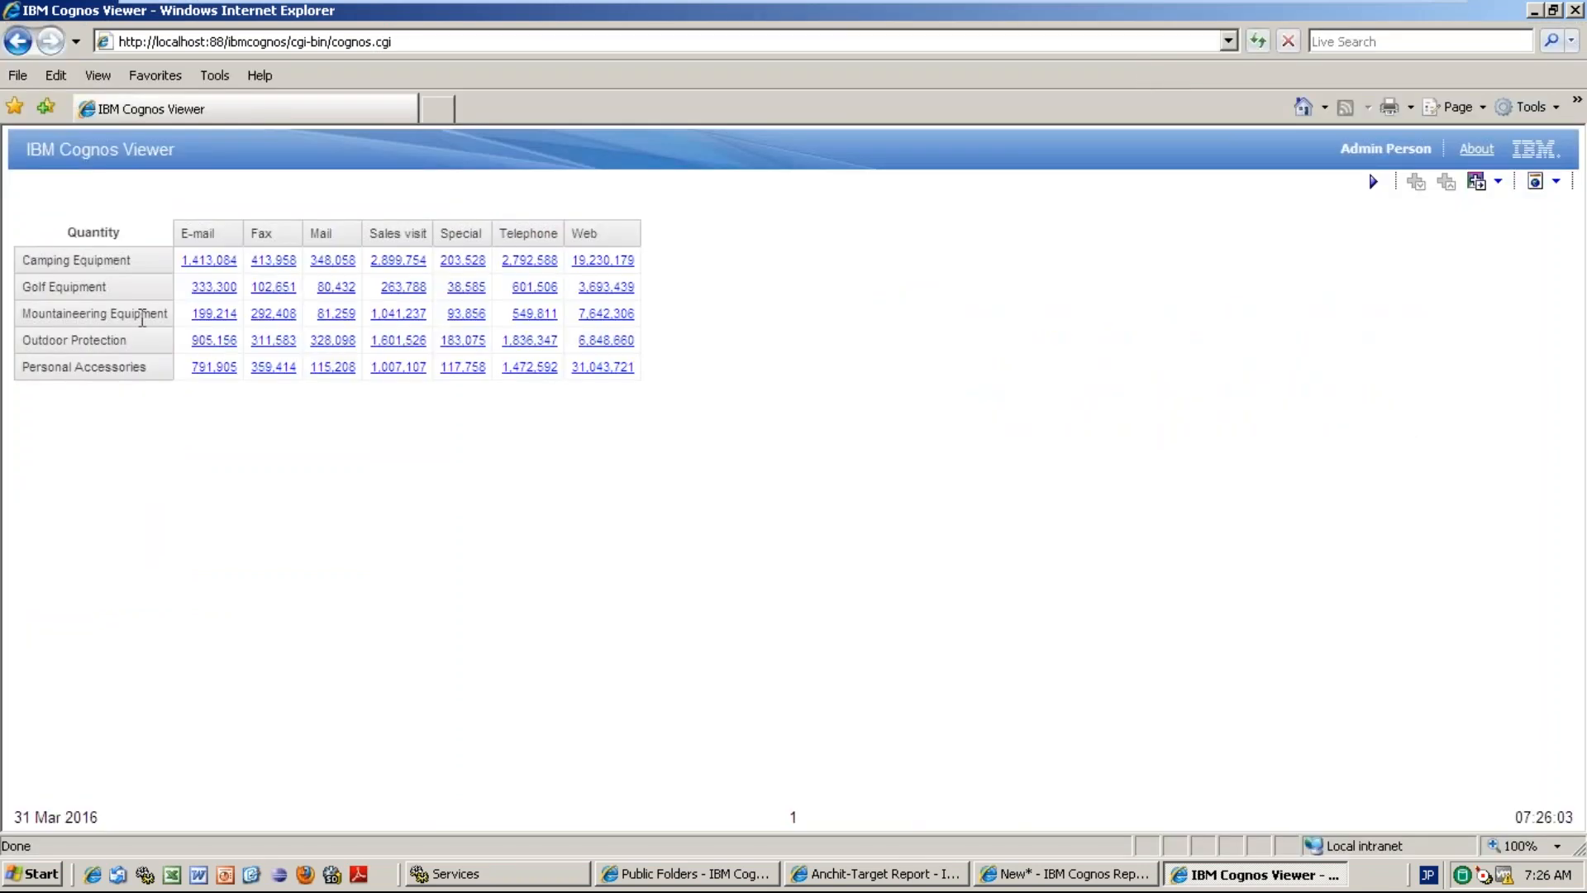
{"action": "left_click", "coordinate": [466, 315]}
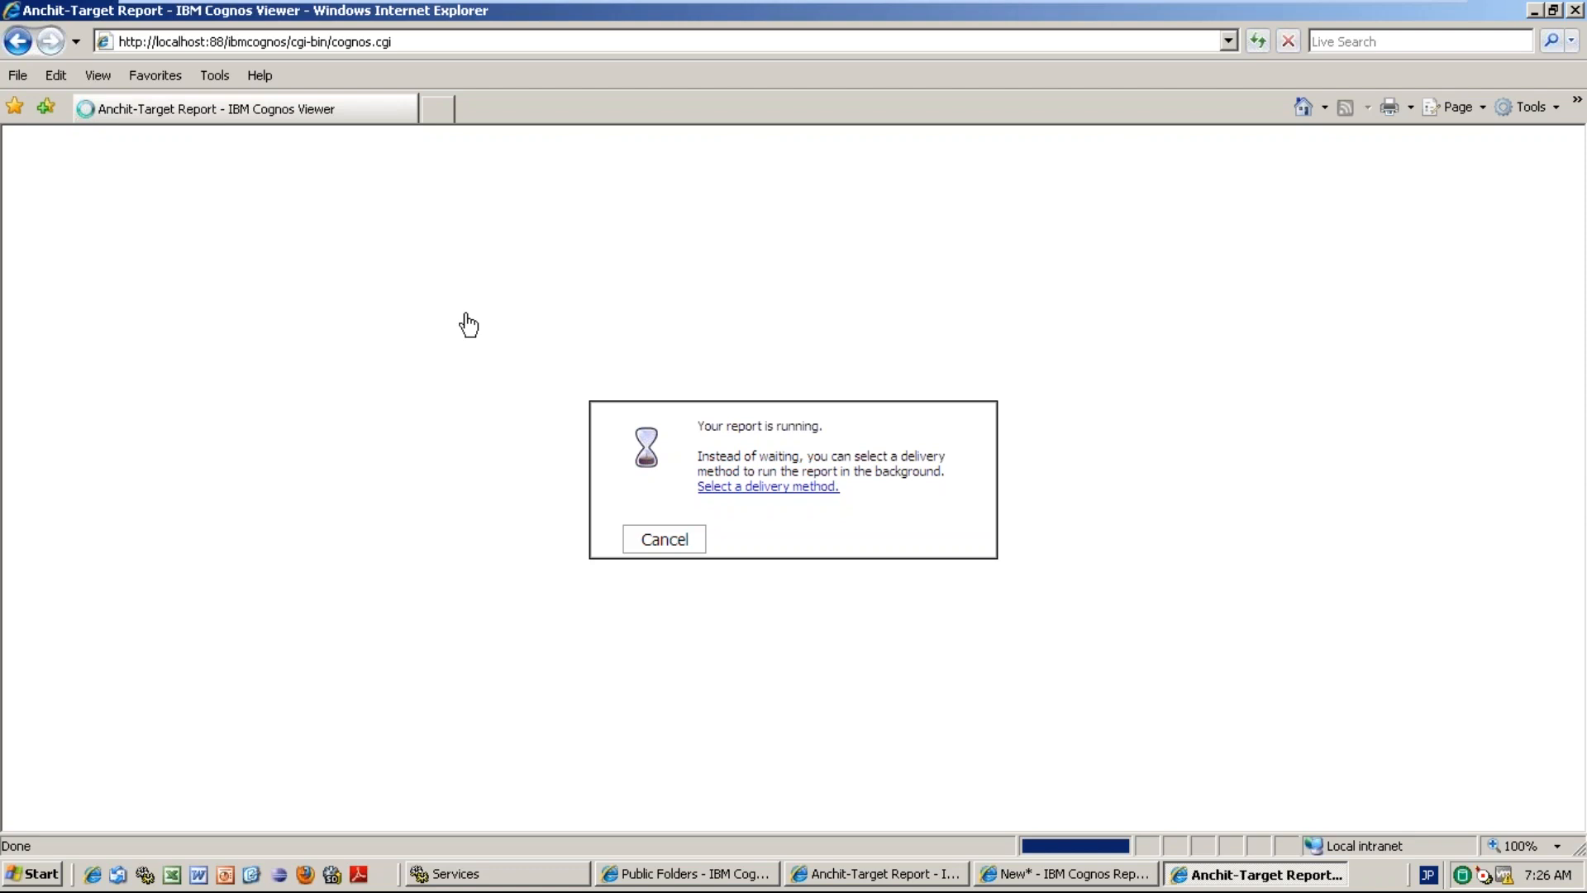
{"action": "left_click", "coordinate": [93, 259]}
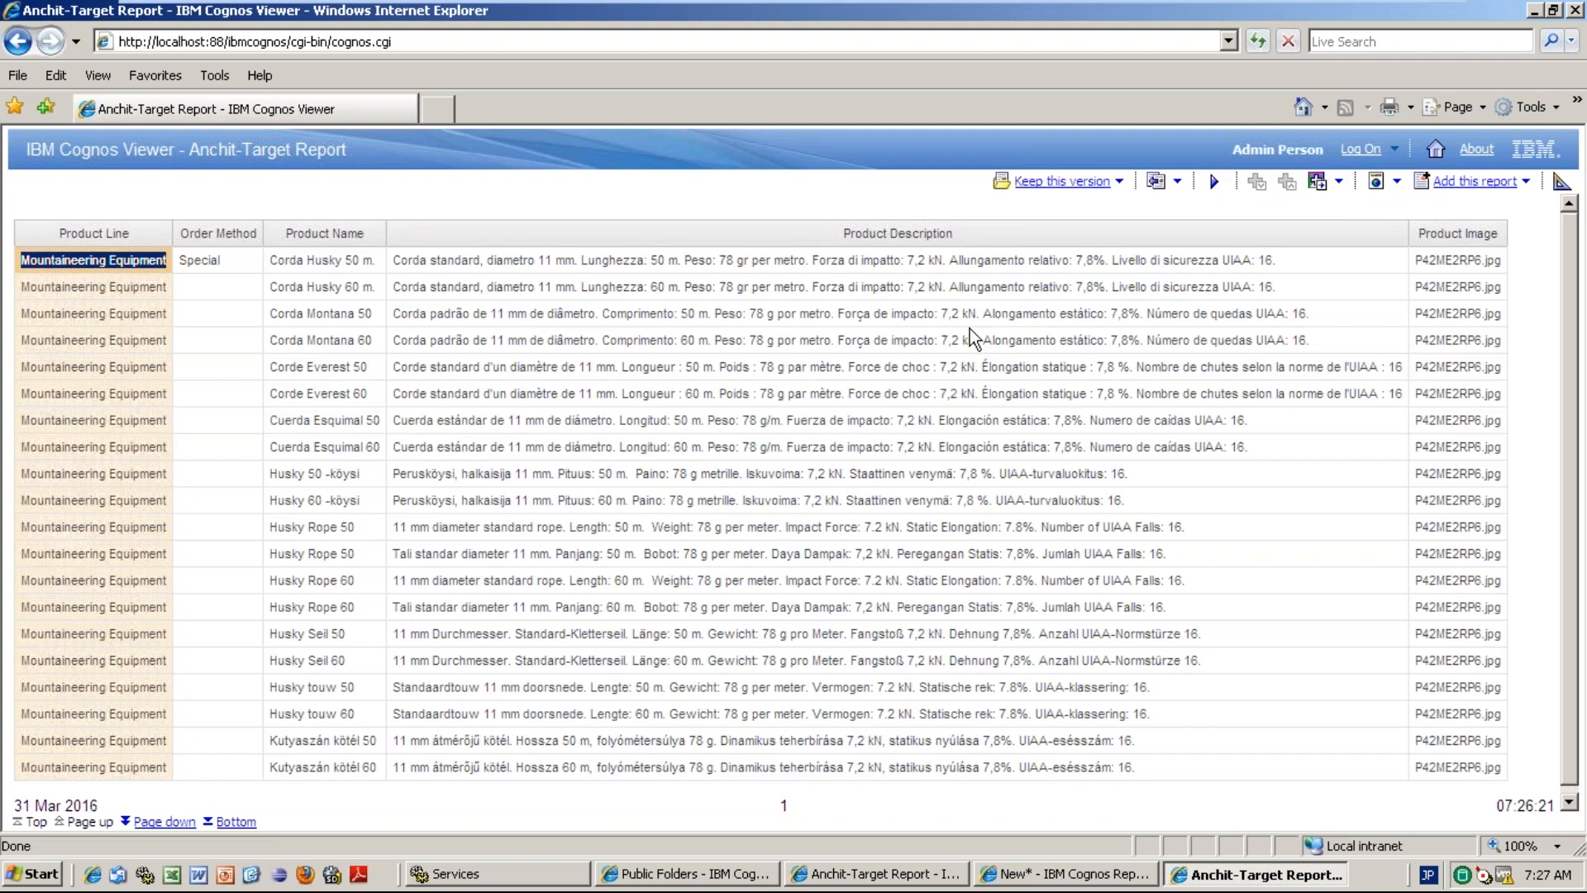
- In the source report's drill-through definition, set the Order Method parameter's method to Do not use parameter and confirm
{"action": "left_click", "coordinate": [1058, 876]}
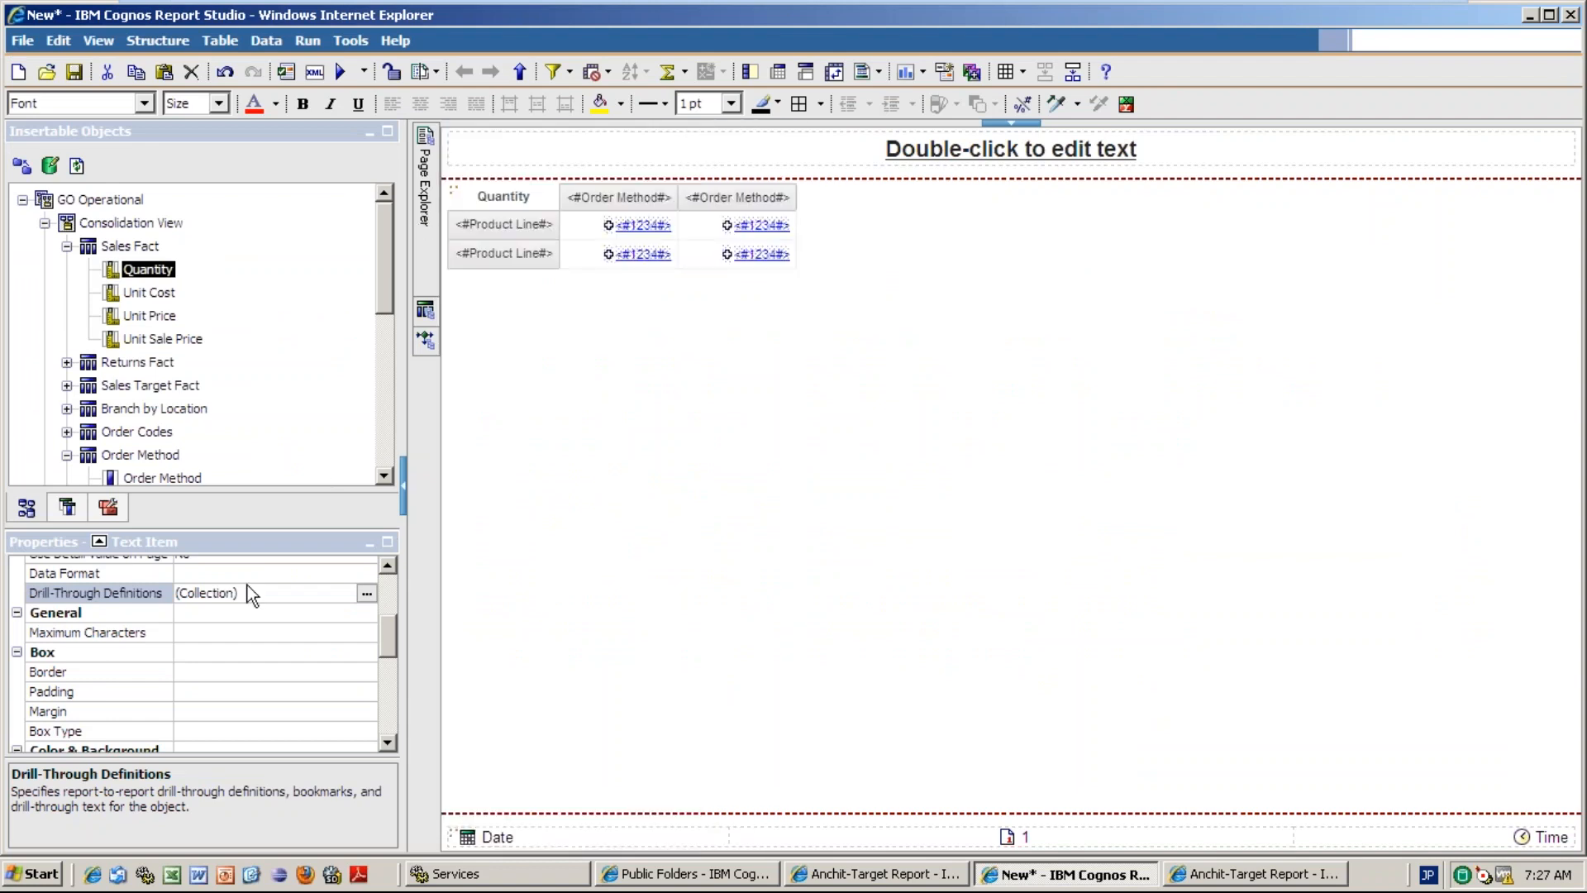
{"action": "left_click", "coordinate": [367, 595]}
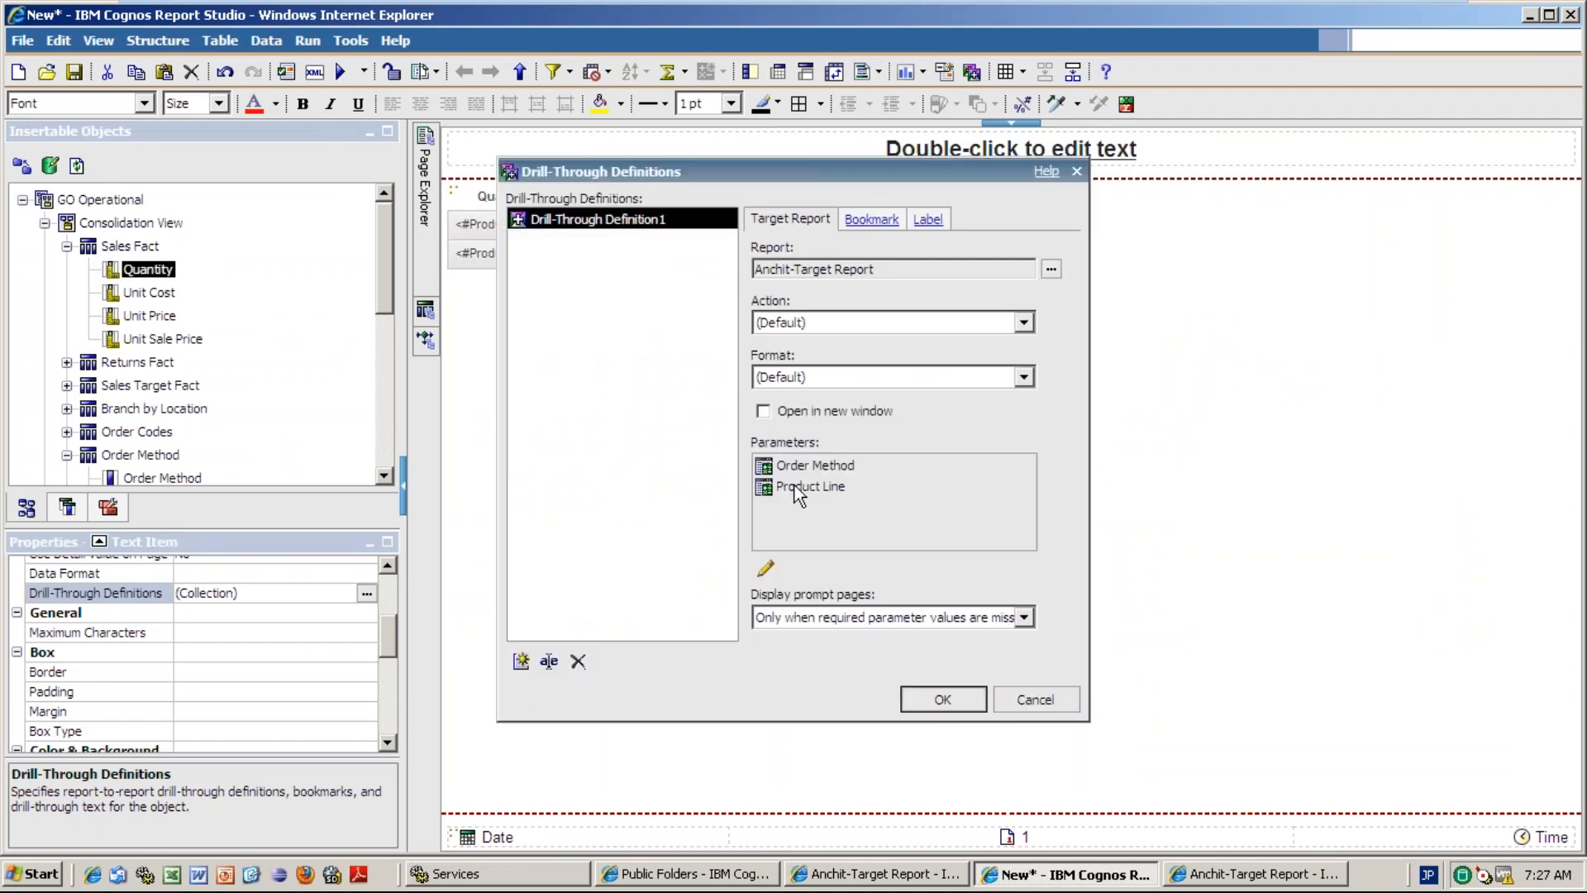
{"action": "left_click", "coordinate": [765, 569]}
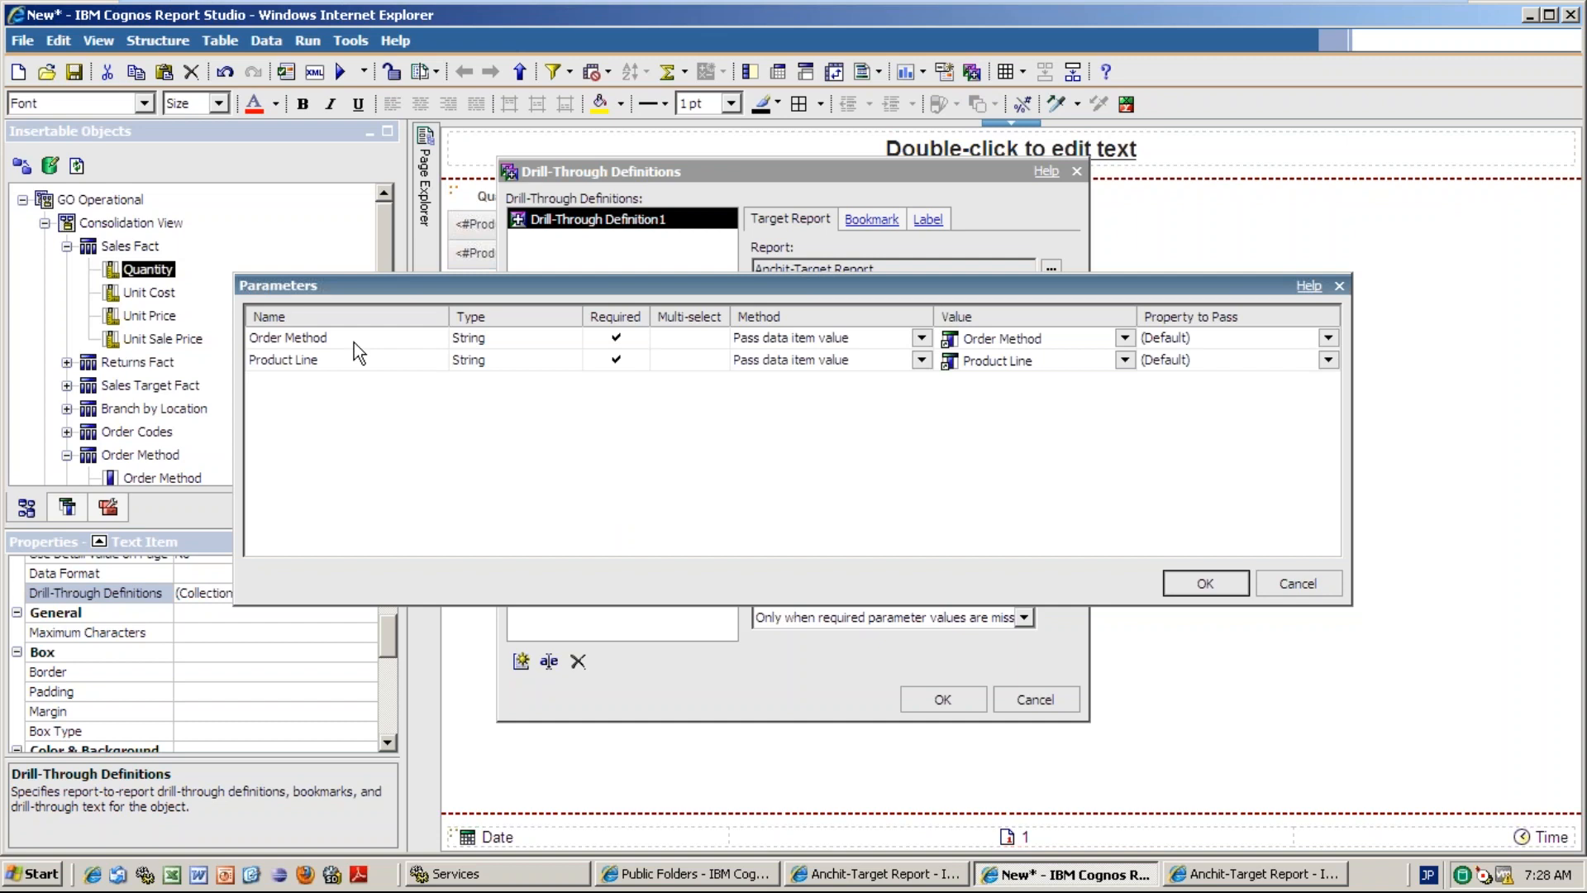
{"action": "left_click", "coordinate": [921, 338]}
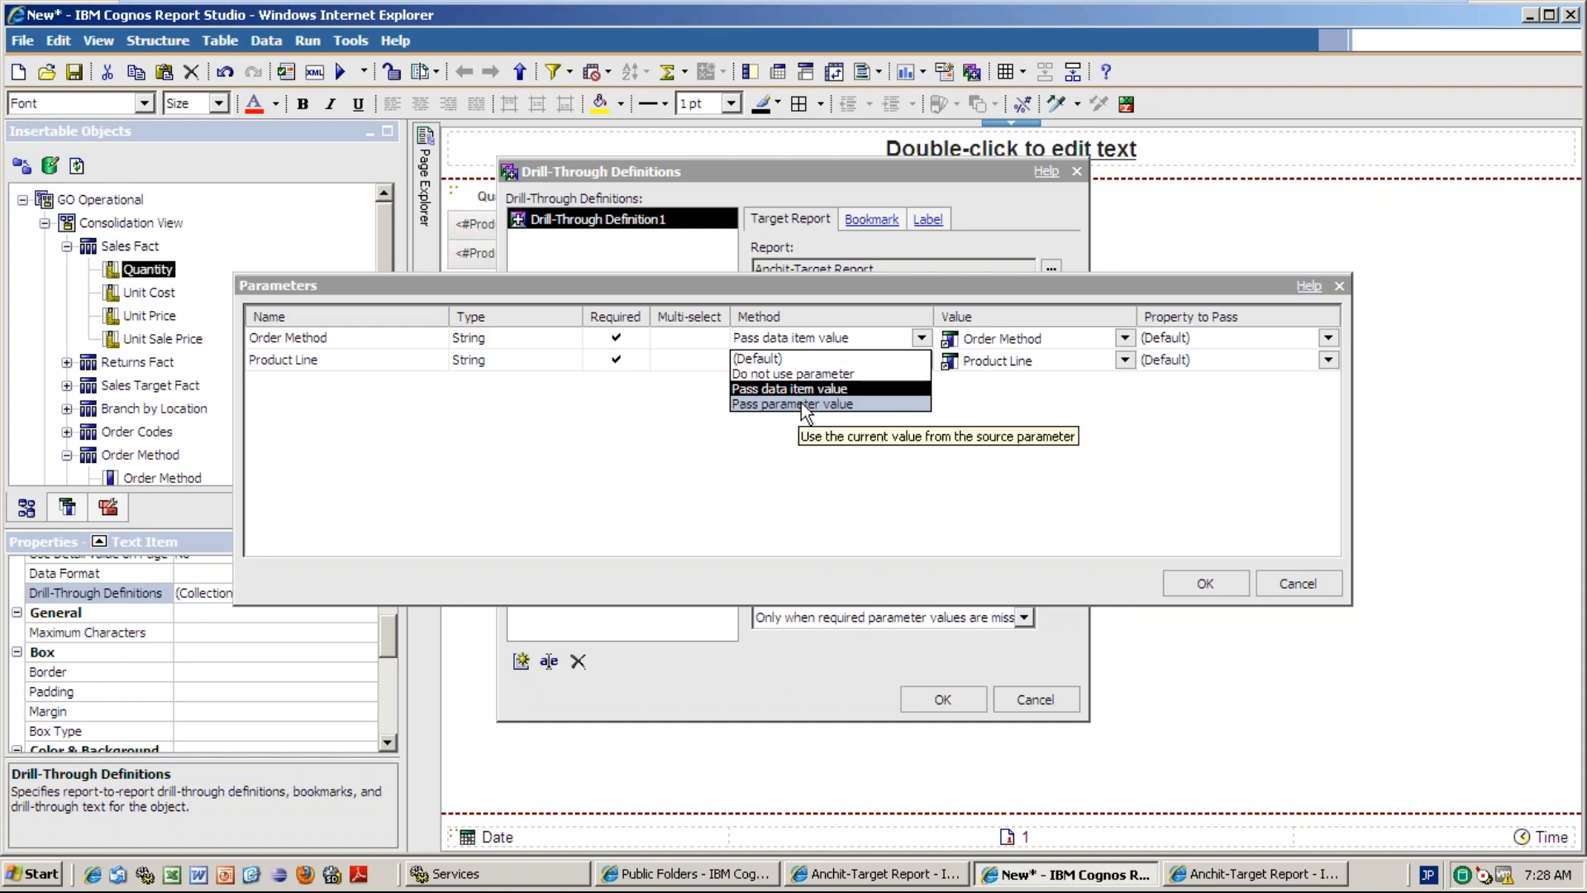
{"action": "left_click", "coordinate": [846, 374]}
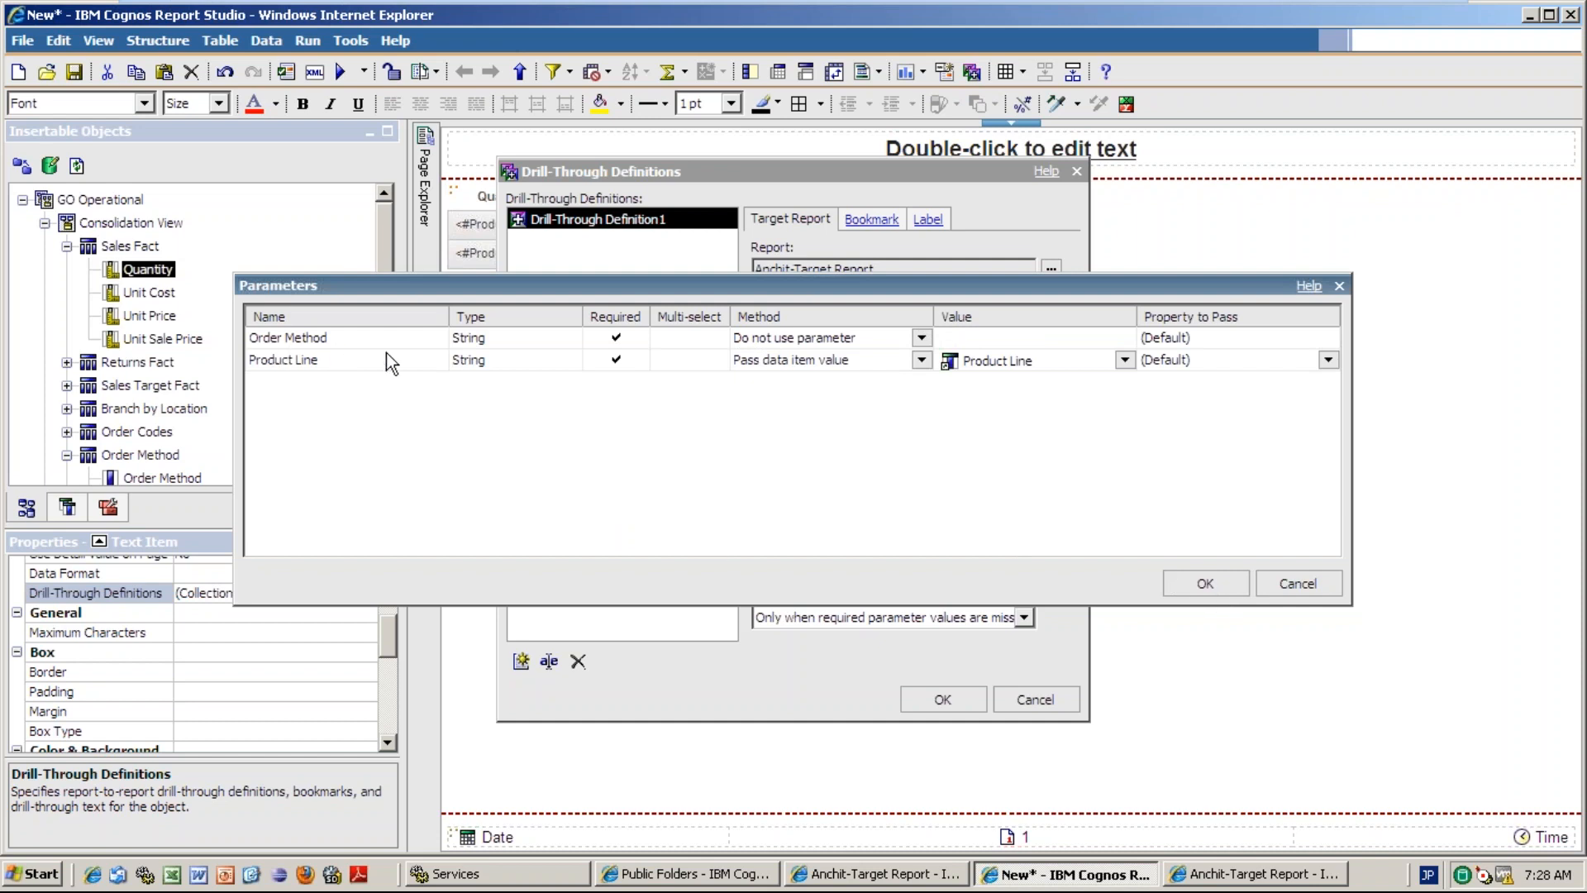
{"action": "left_click", "coordinate": [1190, 583]}
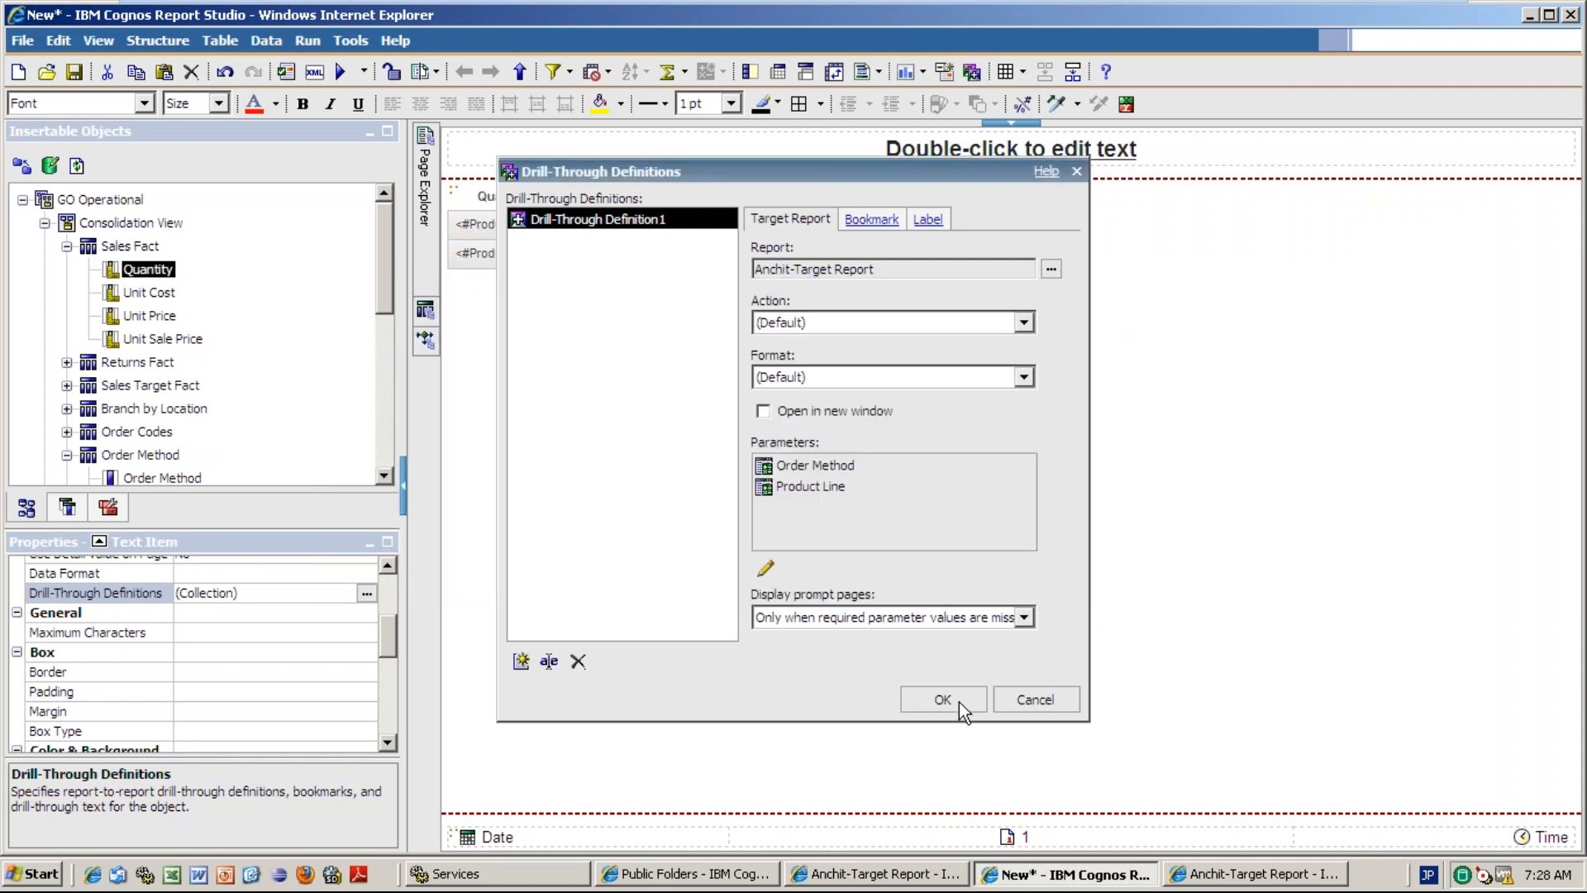
{"action": "left_click", "coordinate": [950, 700]}
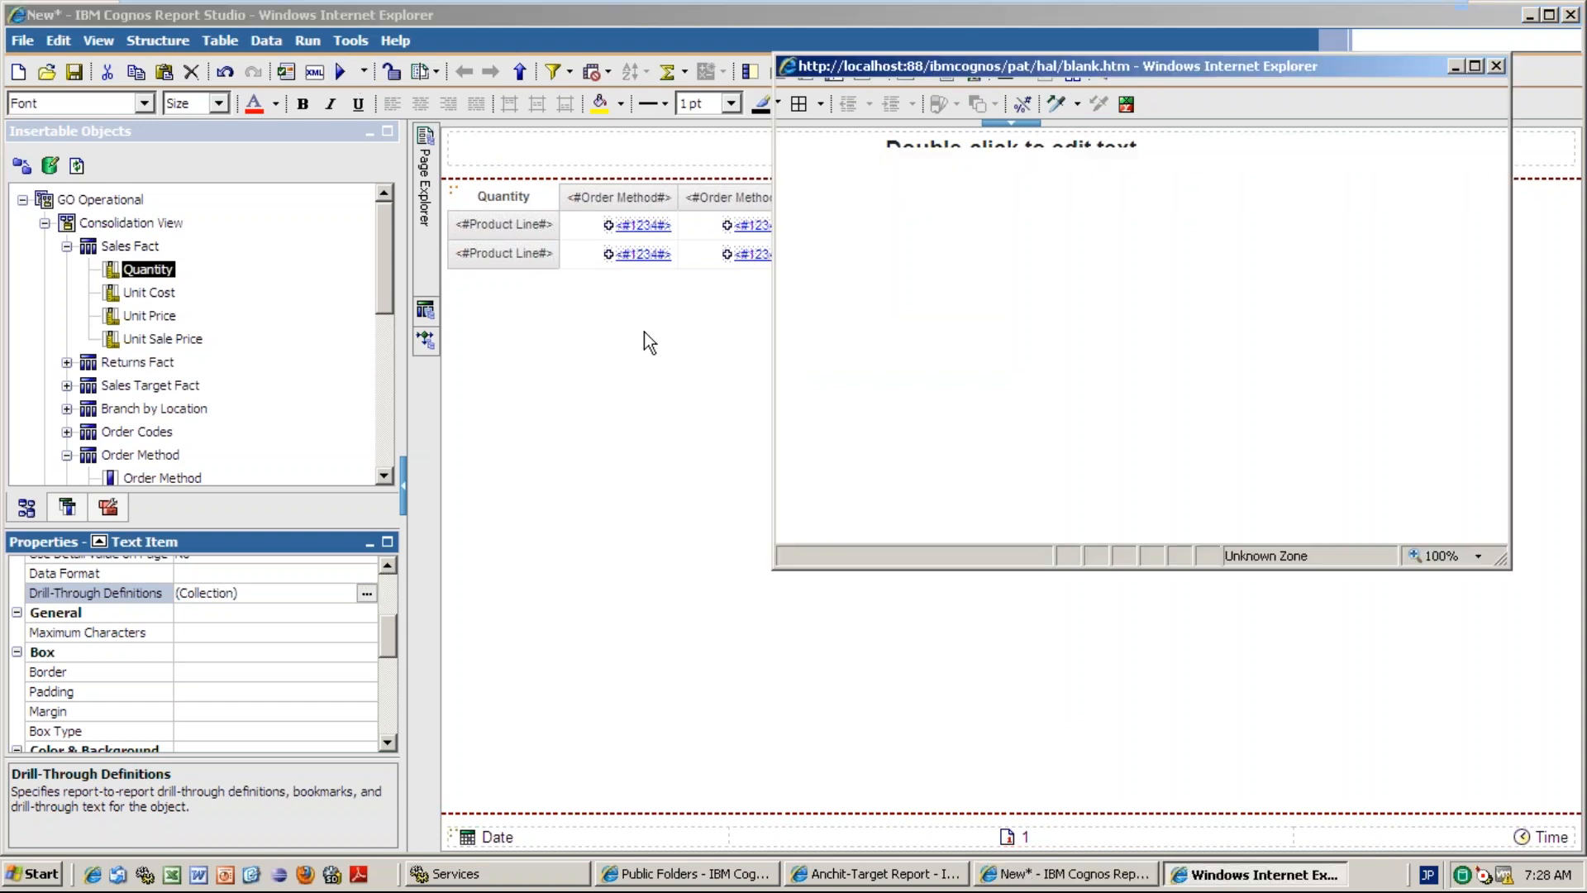
- Run the source report and drill through from a quantity, examine the Order Method prompt's choices, and cancel the prompt
{"action": "double_click", "coordinate": [1058, 65]}
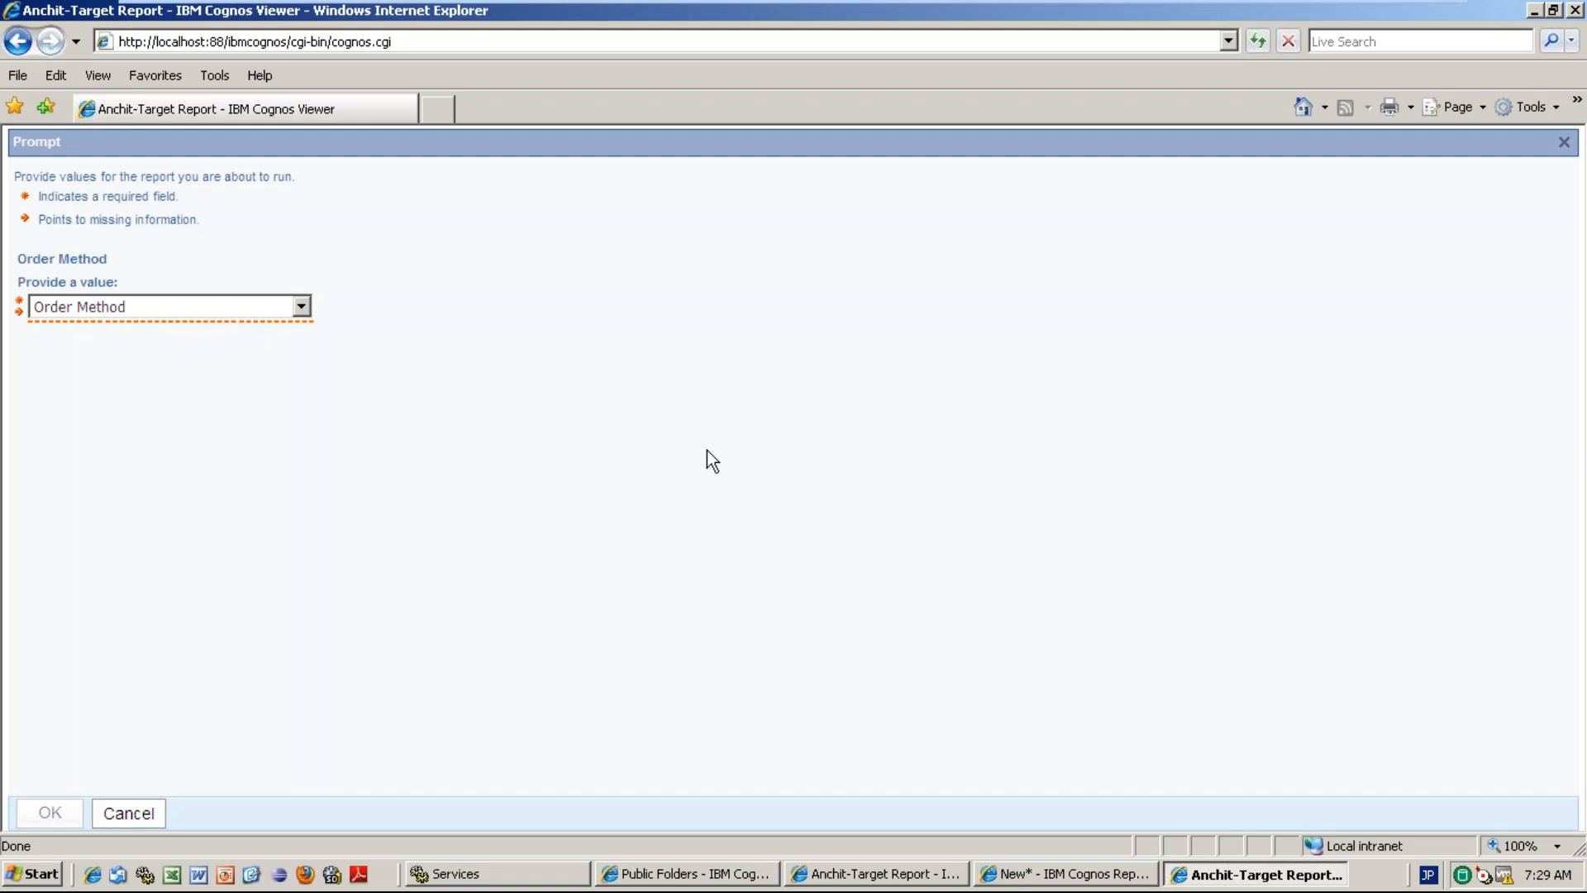
{"action": "left_click", "coordinate": [213, 305]}
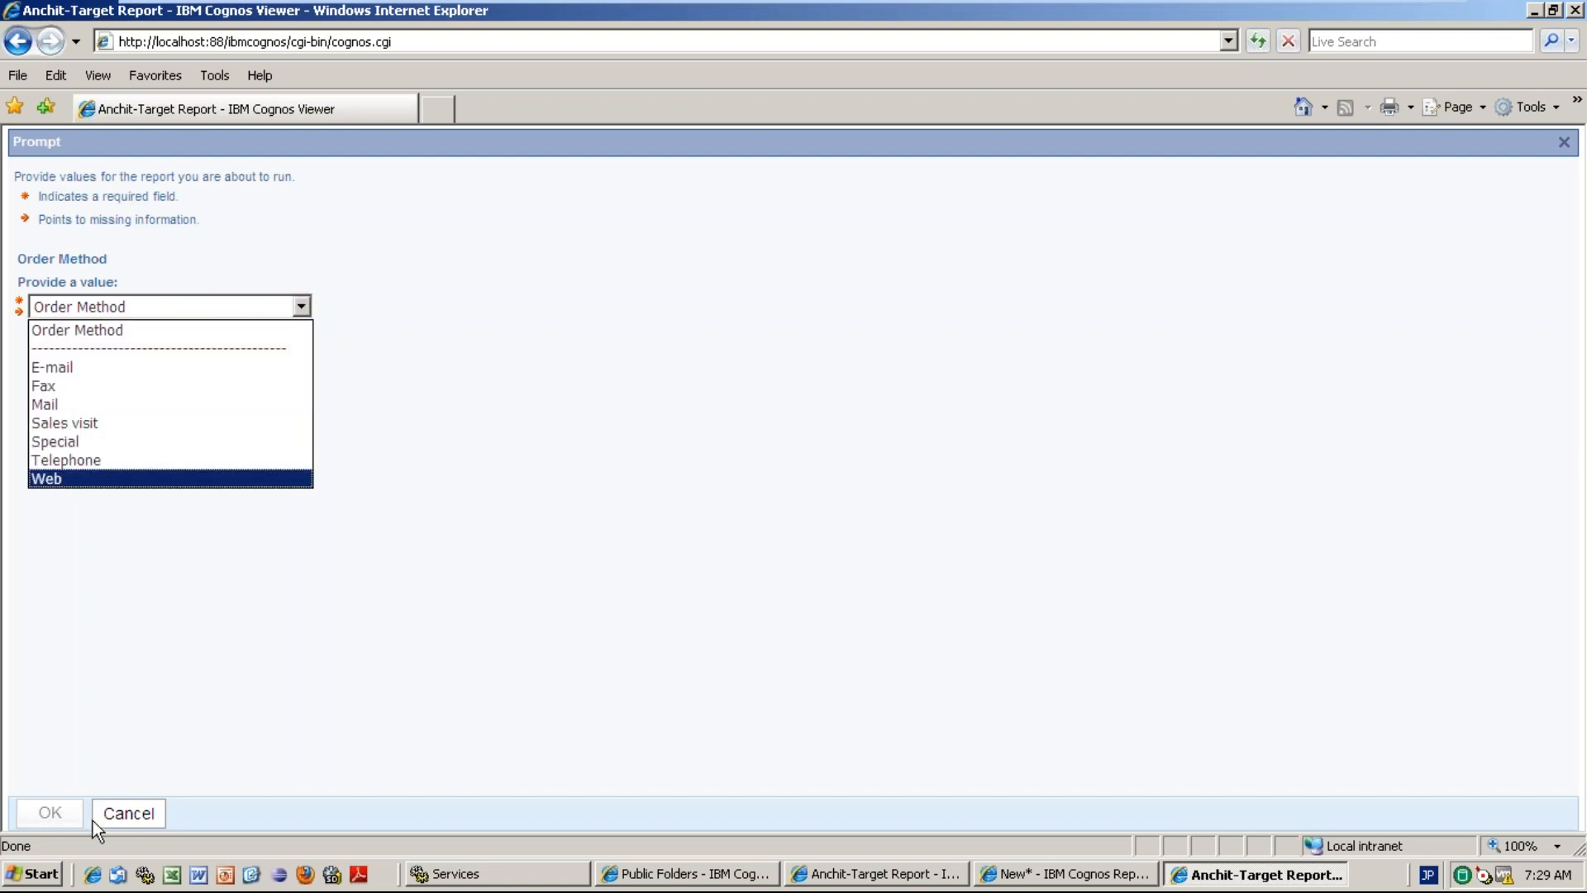
{"action": "left_click", "coordinate": [153, 830]}
{"action": "left_click", "coordinate": [153, 830]}
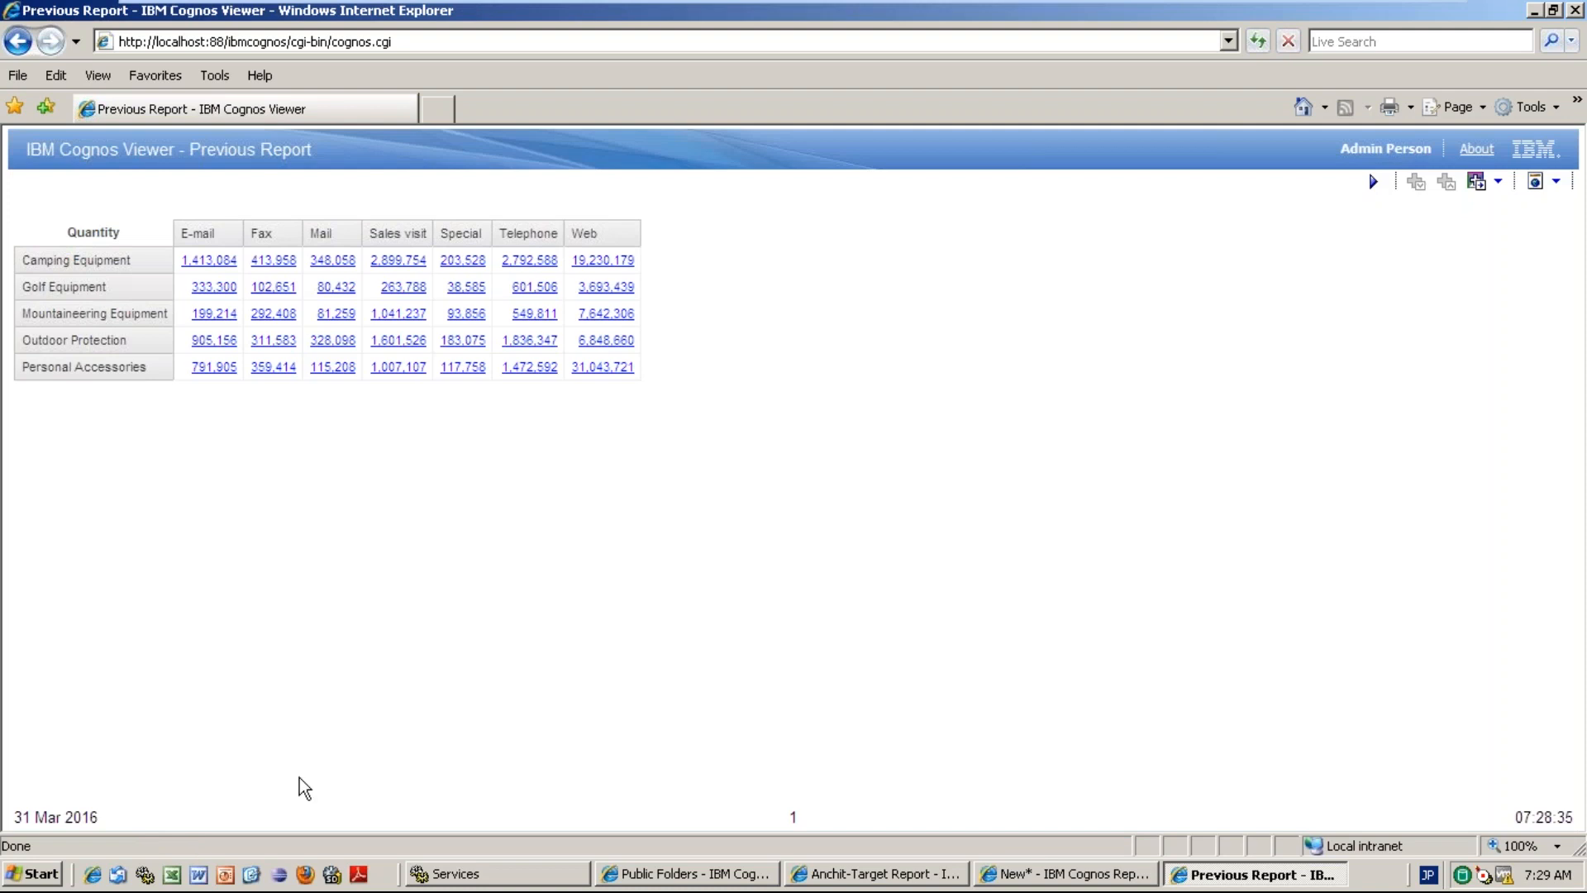
- Make the Order Method detail filter in Anchit-Target Report optional and save the report
{"action": "left_click", "coordinate": [959, 872]}
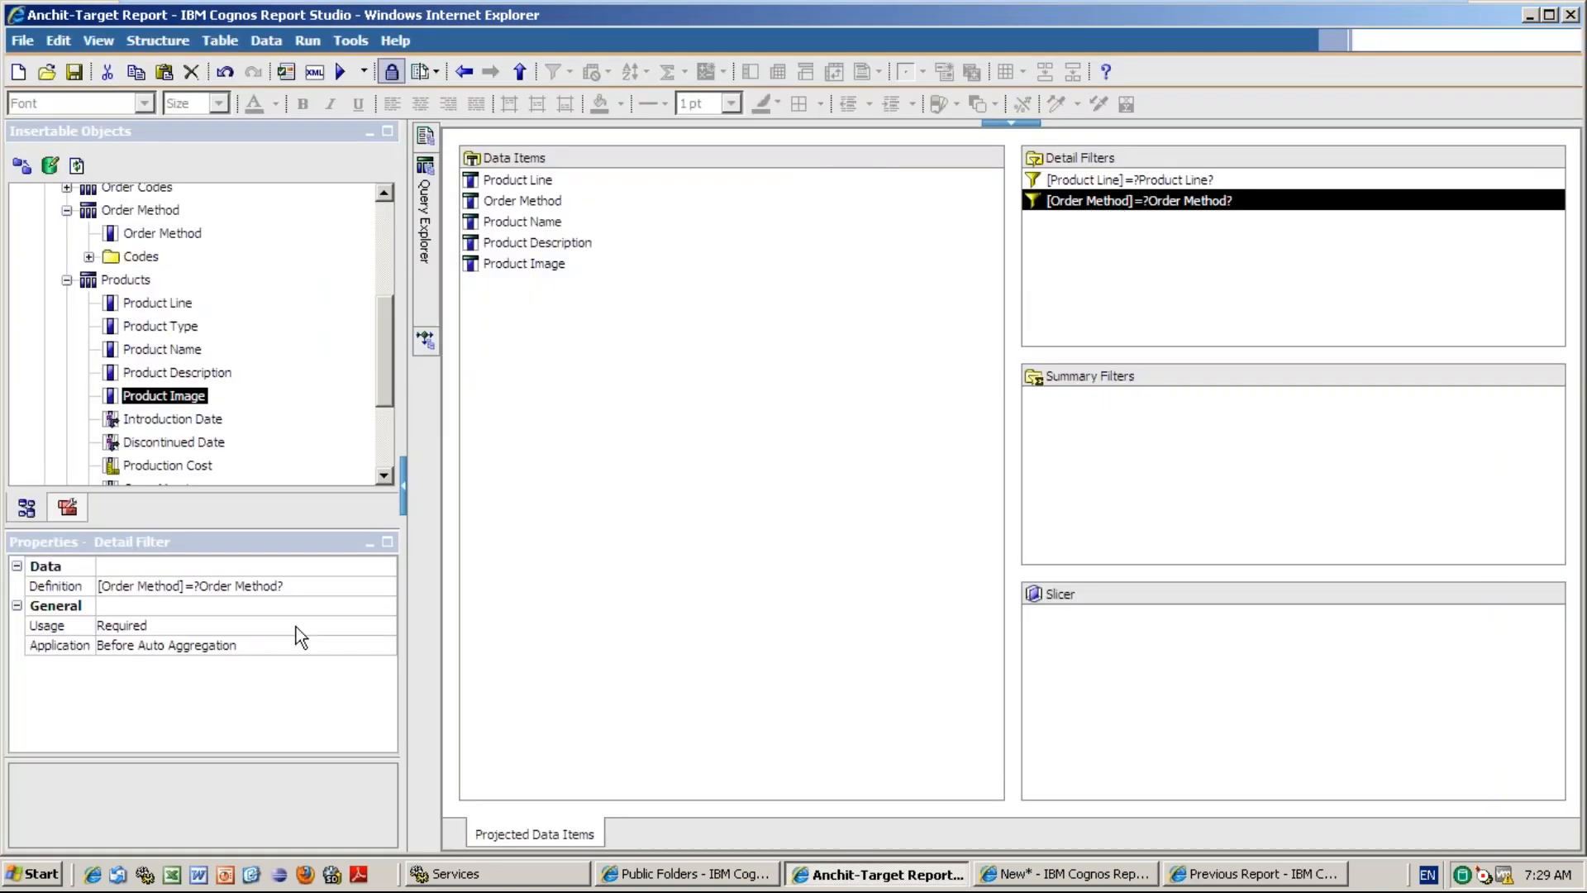
{"action": "left_click", "coordinate": [296, 627]}
{"action": "left_click", "coordinate": [296, 626]}
{"action": "left_click", "coordinate": [290, 649]}
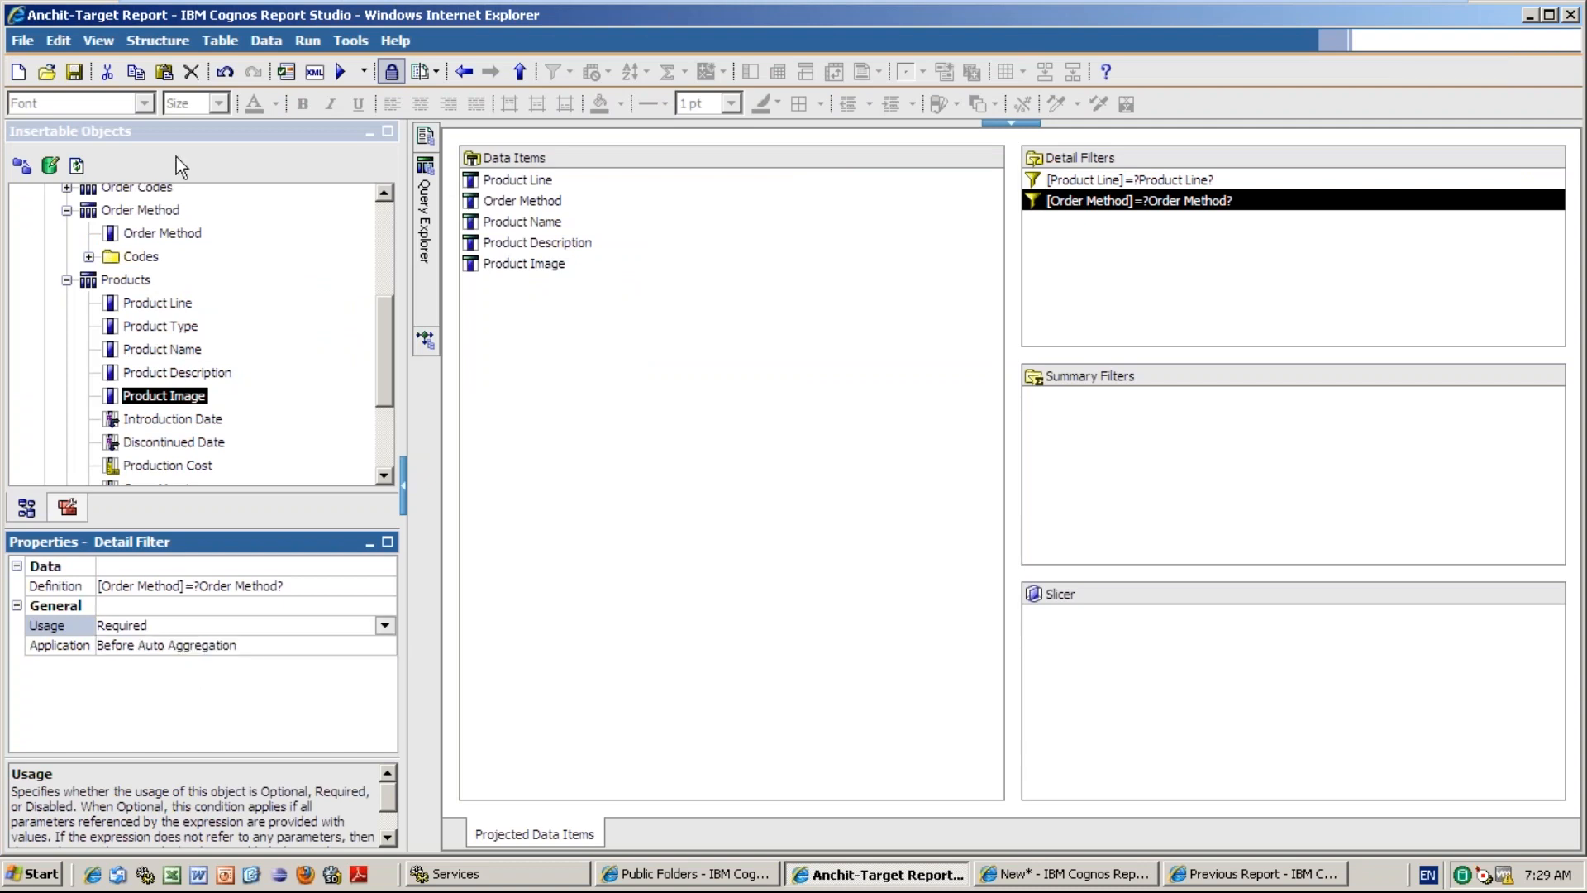
{"action": "left_click", "coordinate": [446, 298]}
{"action": "key", "text": "ctrl+s"}
- Run the source report again and drill through from the Golf Equipment and Mail quantity to examine the target's Order Method values
{"action": "left_click", "coordinate": [1114, 876]}
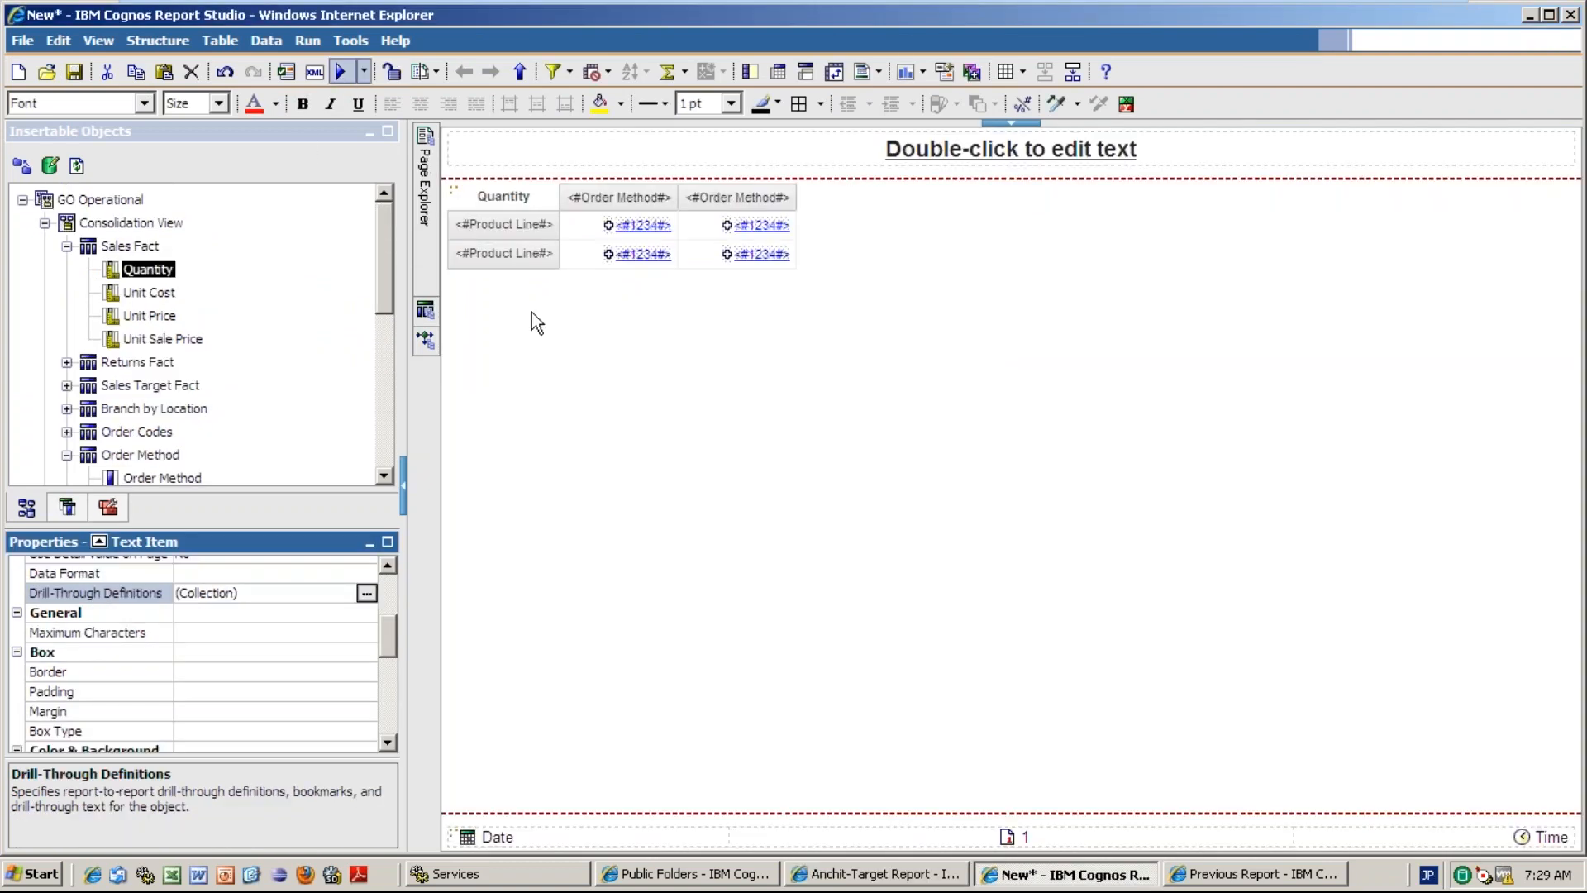
{"action": "key", "text": "ctrl+r"}
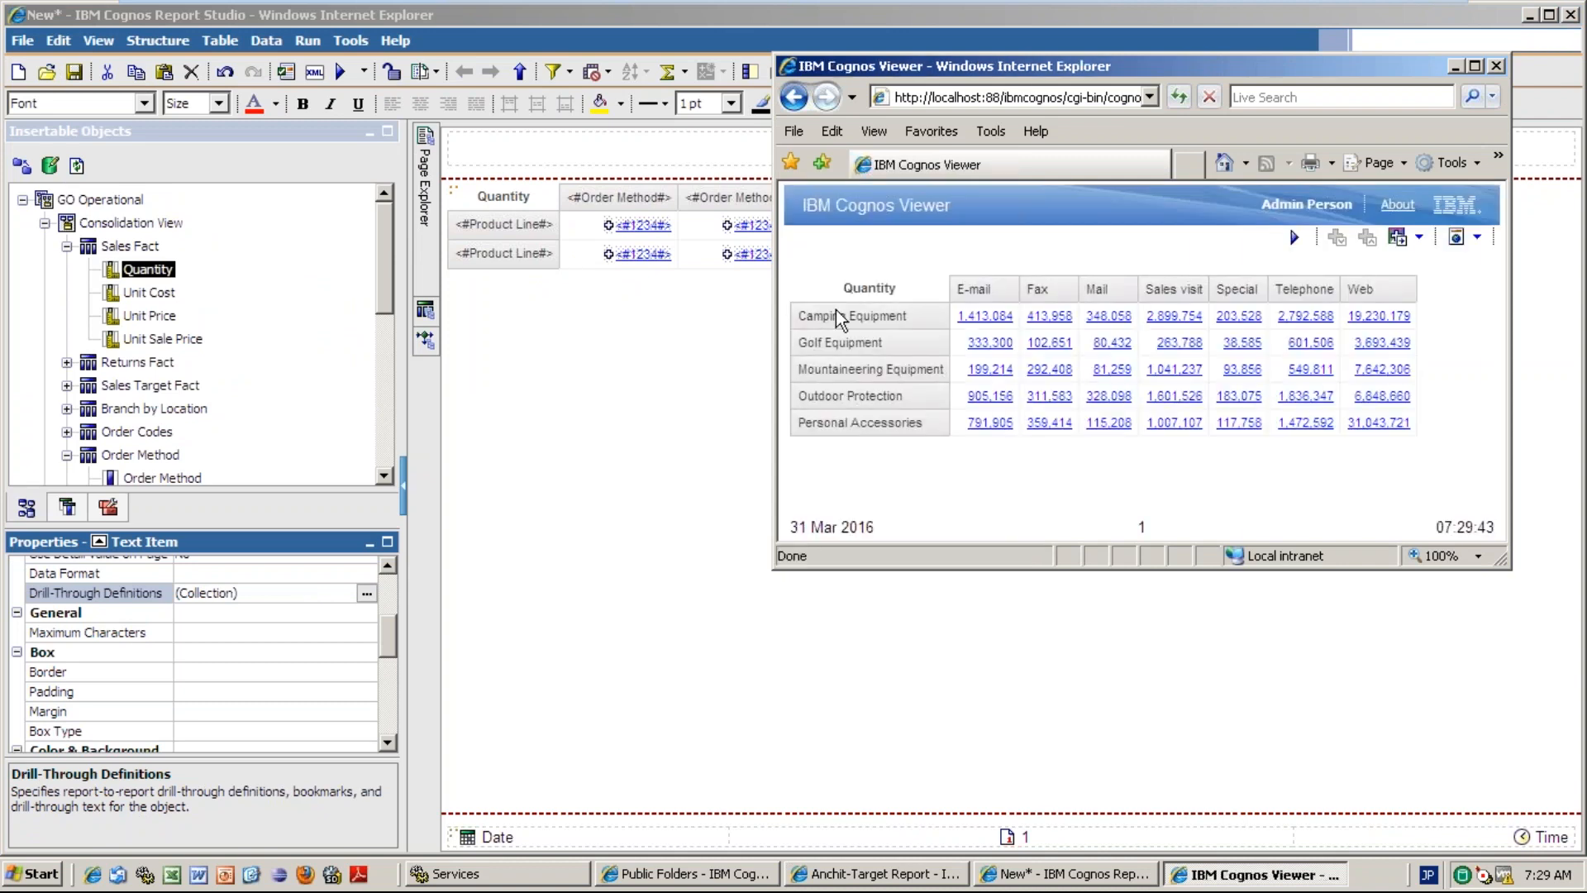
{"action": "left_click", "coordinate": [1119, 351]}
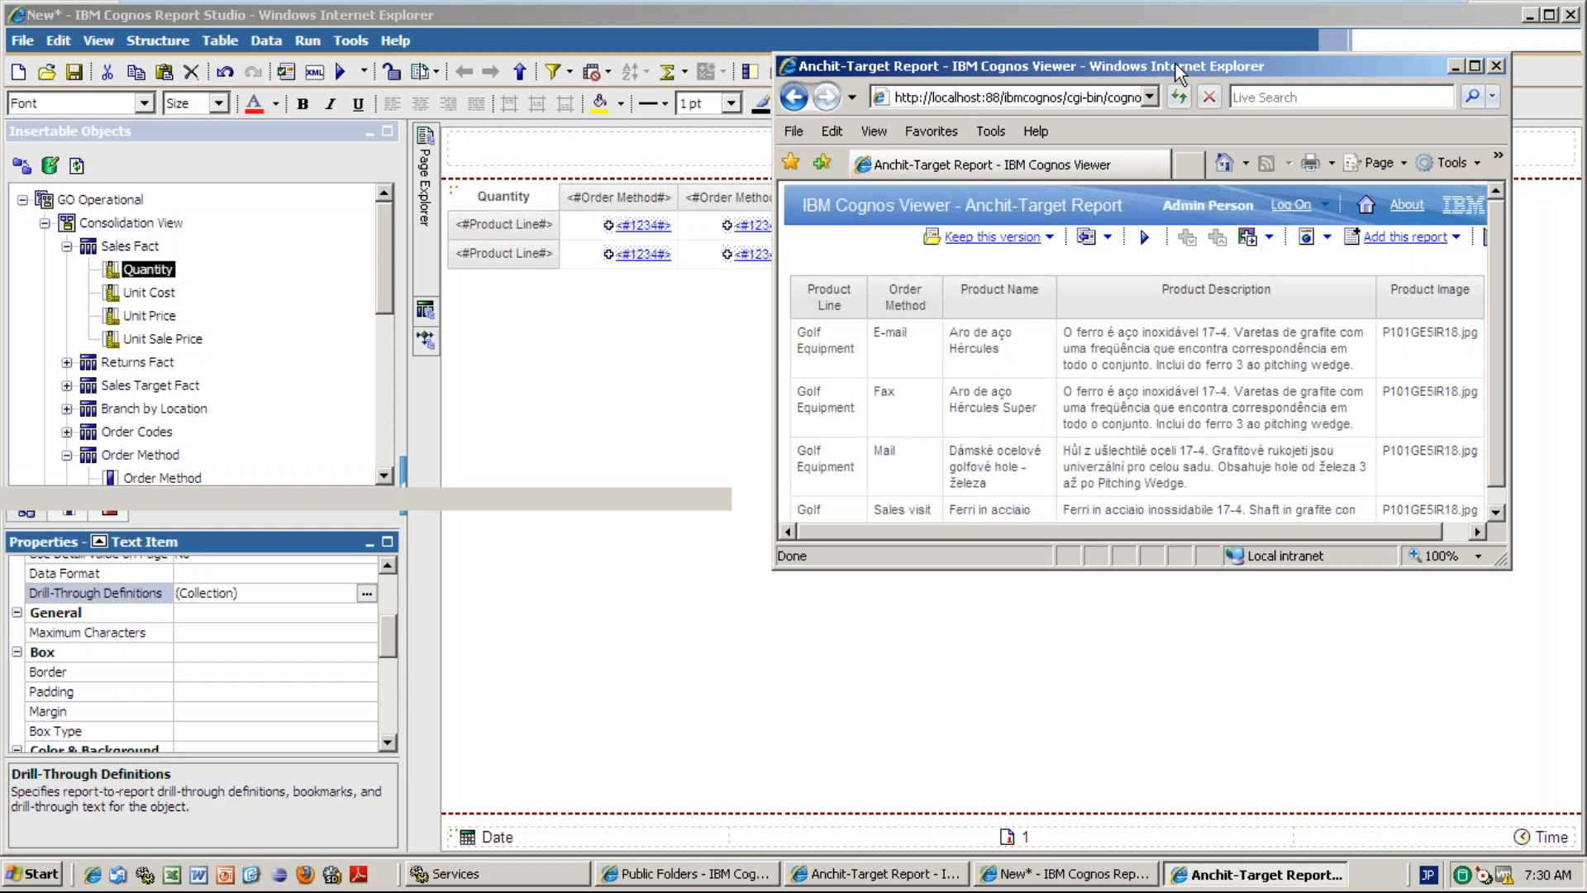
{"action": "double_click", "coordinate": [1175, 63]}
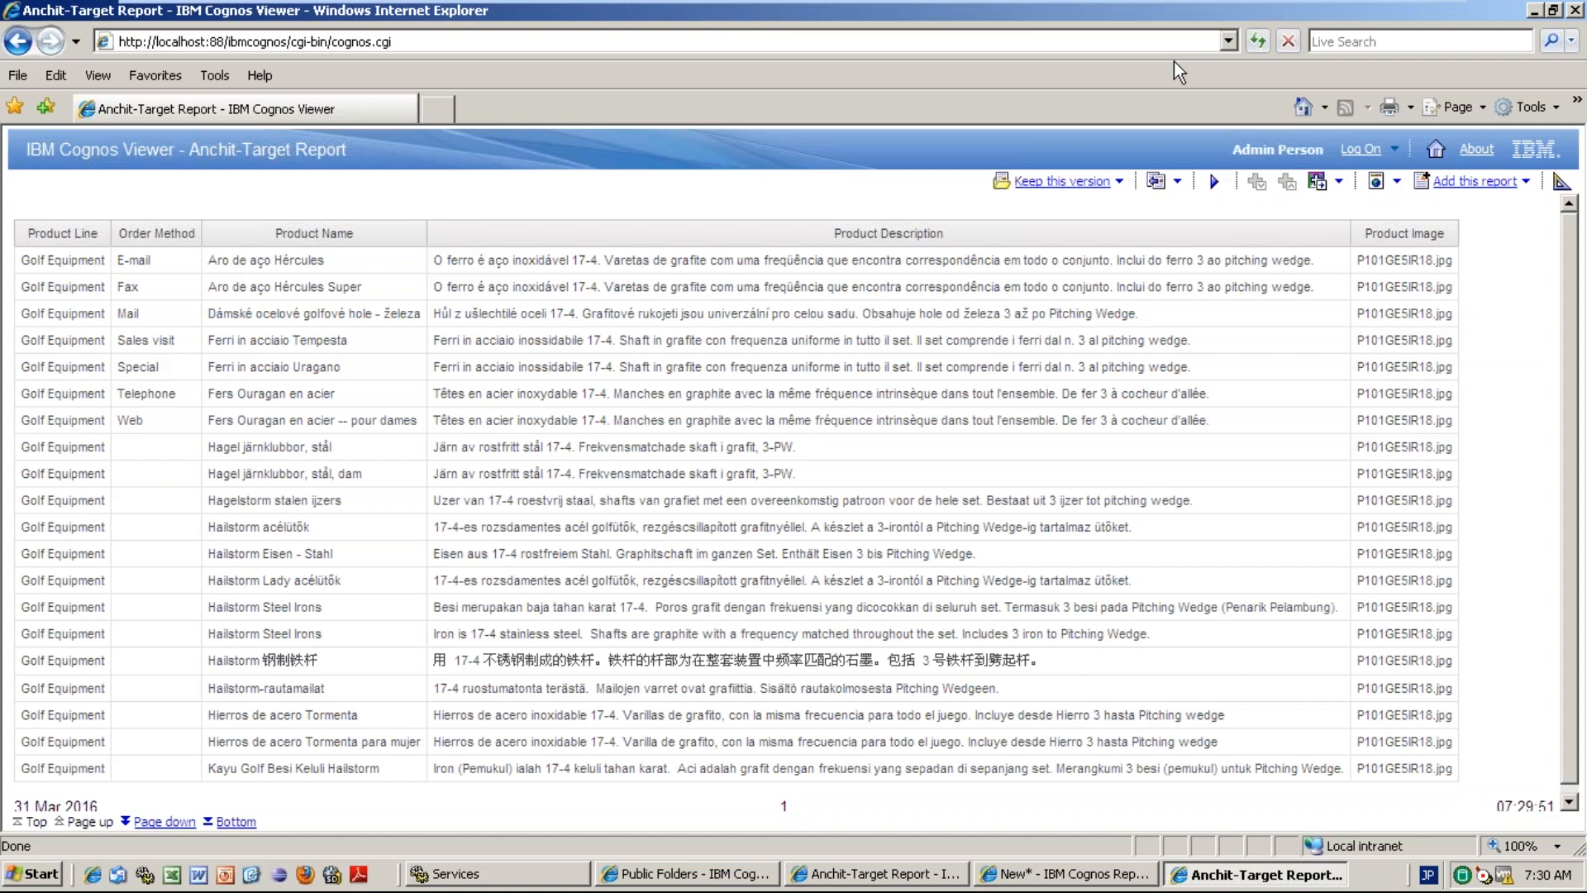
{"action": "left_click_drag", "start_coordinate": [116, 259], "coordinate": [141, 439]}
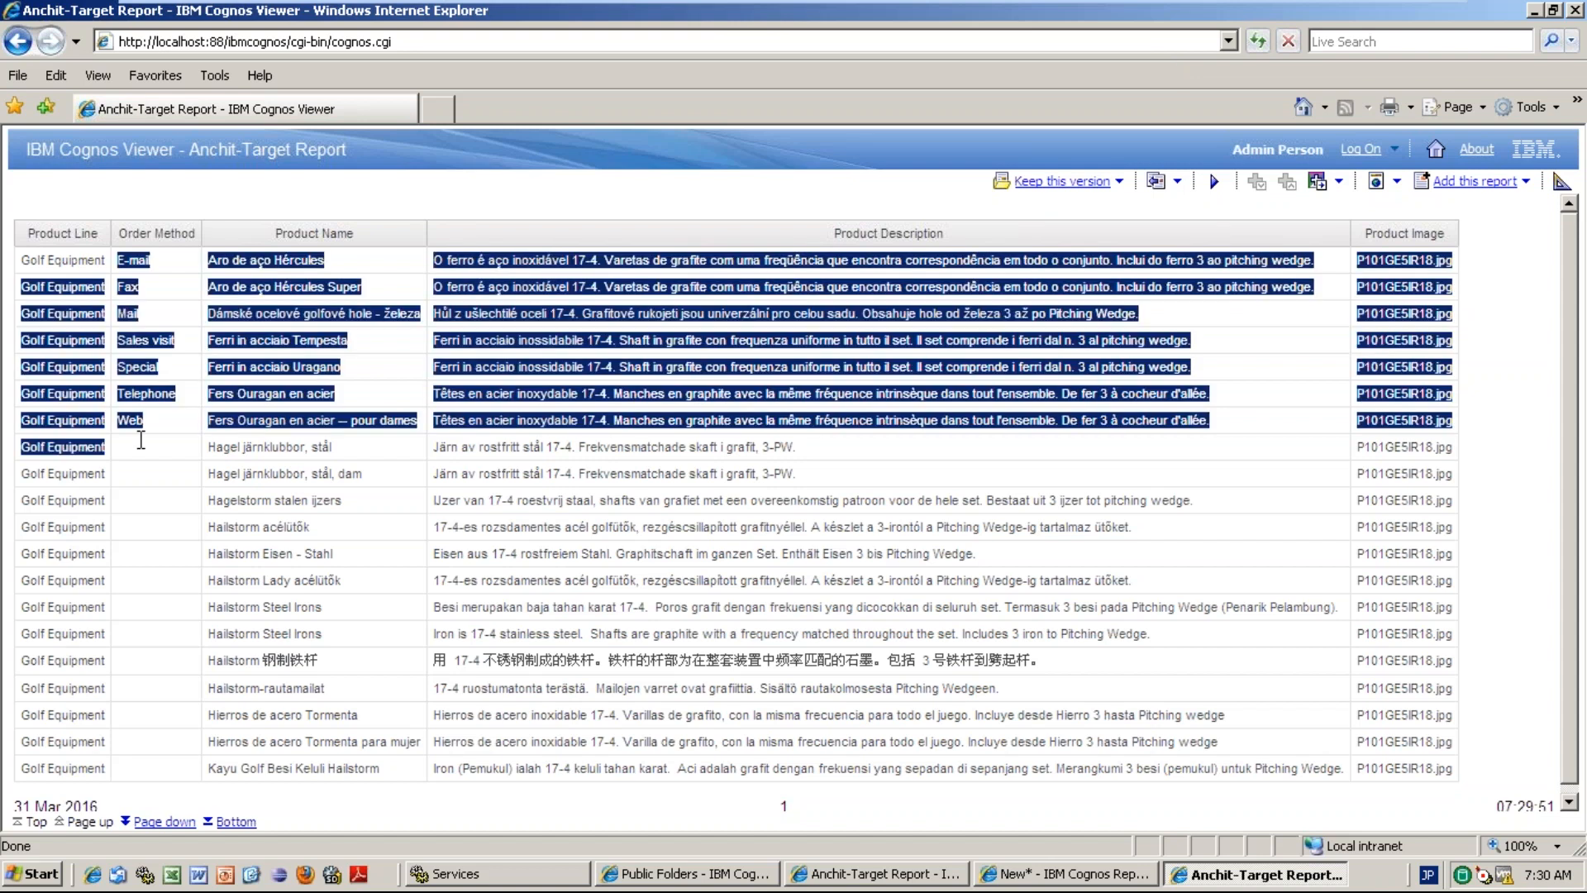
{"action": "key", "text": "alt+F4"}
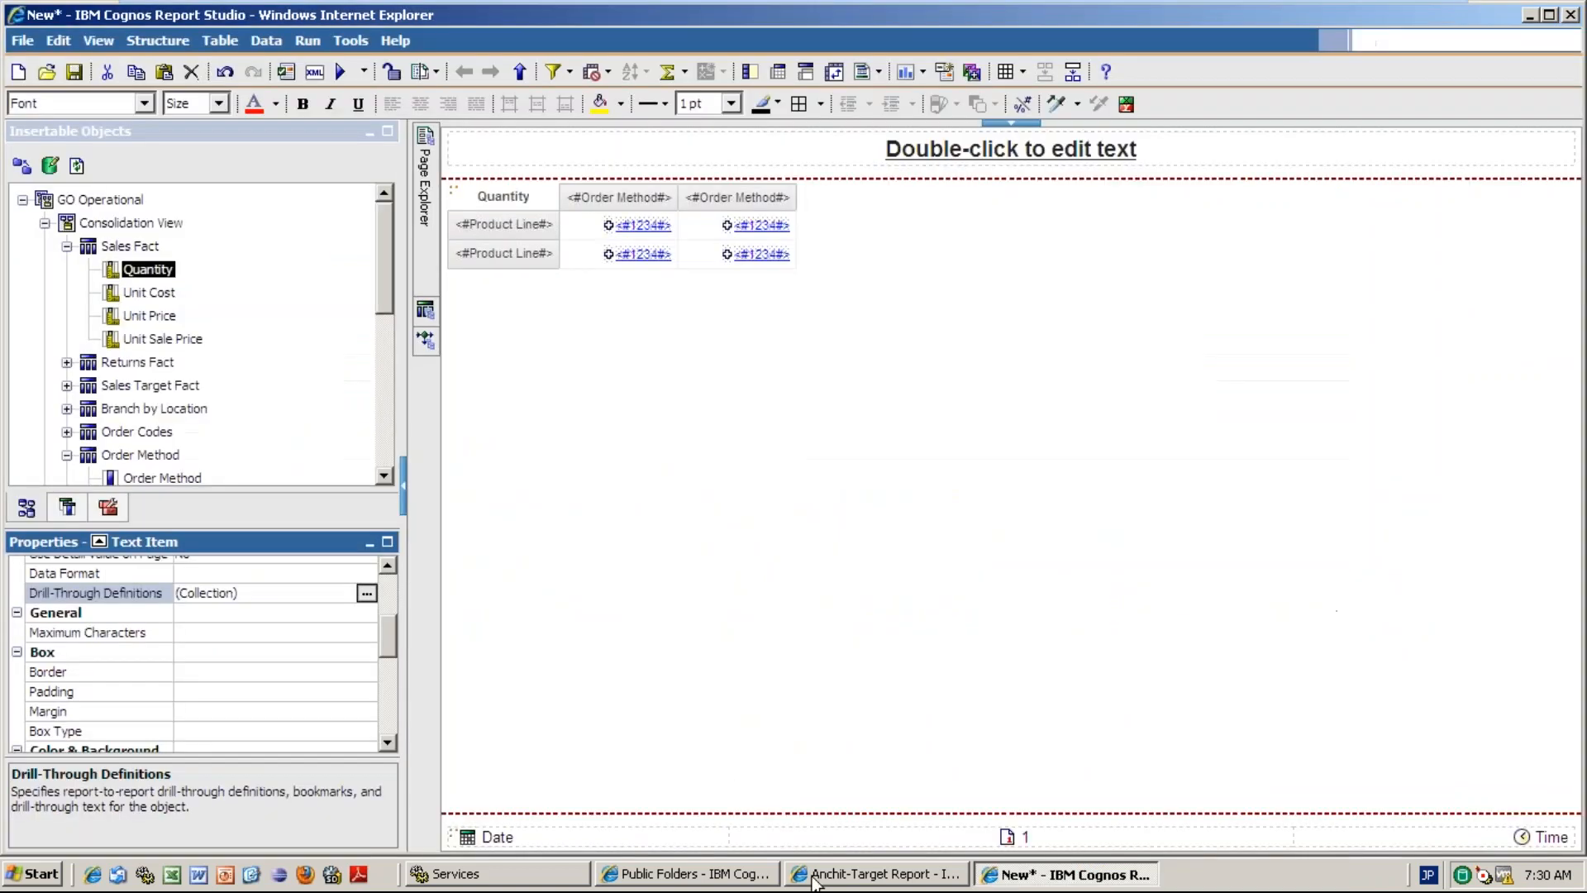
- Set the usage of Anchit-Target Report's Order Method detail filter to Required and save the report
{"action": "left_click", "coordinate": [877, 874]}
{"action": "left_click", "coordinate": [384, 625]}
{"action": "left_click", "coordinate": [124, 643]}
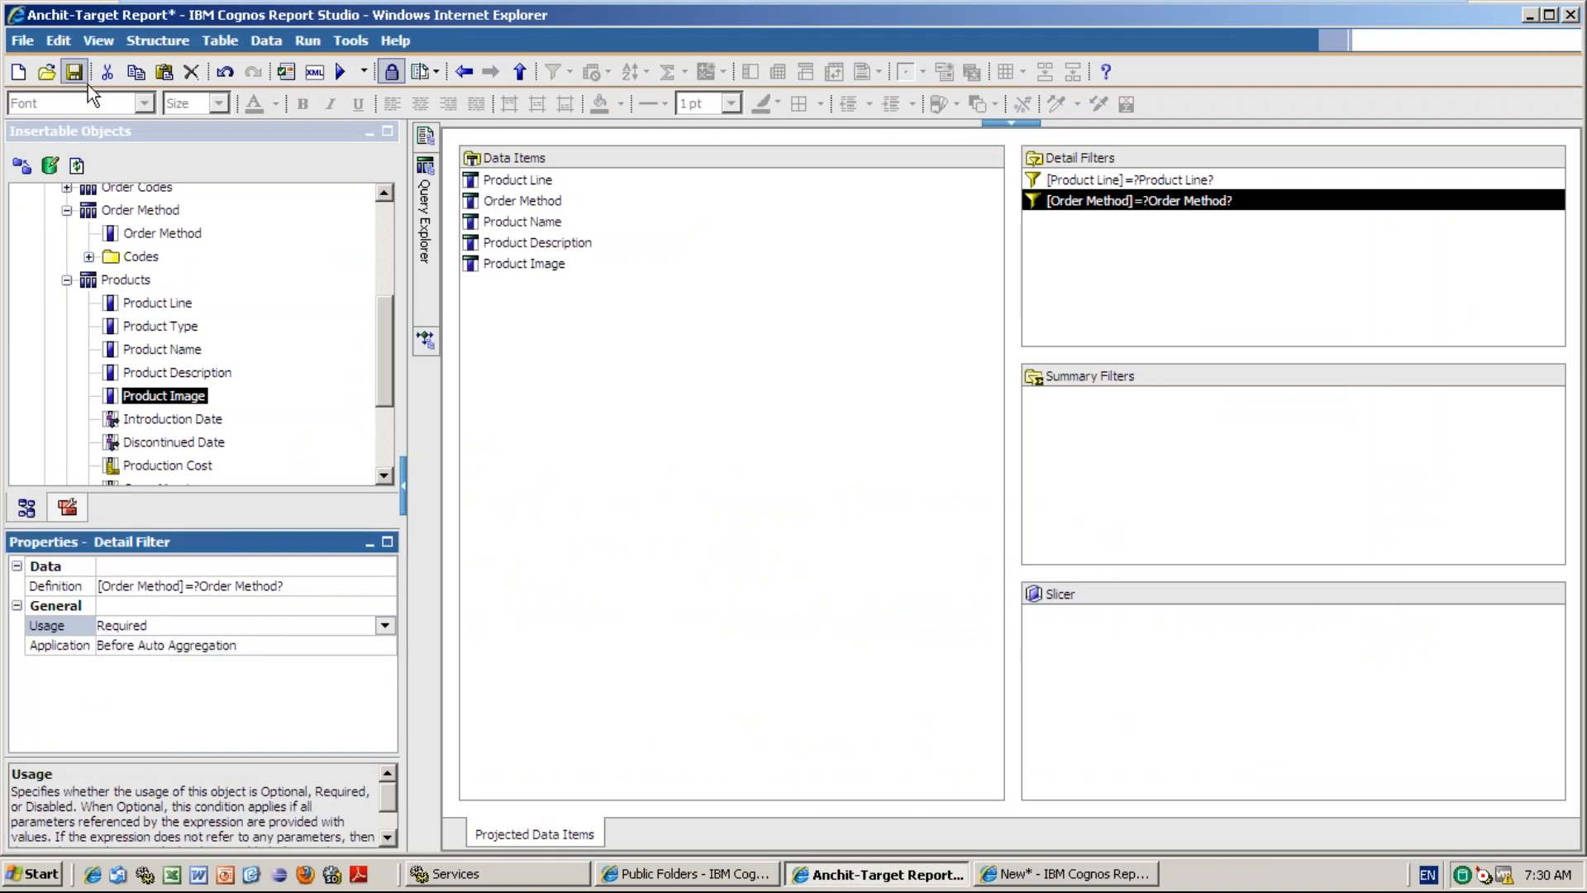
{"action": "key", "text": "ctrl+s"}
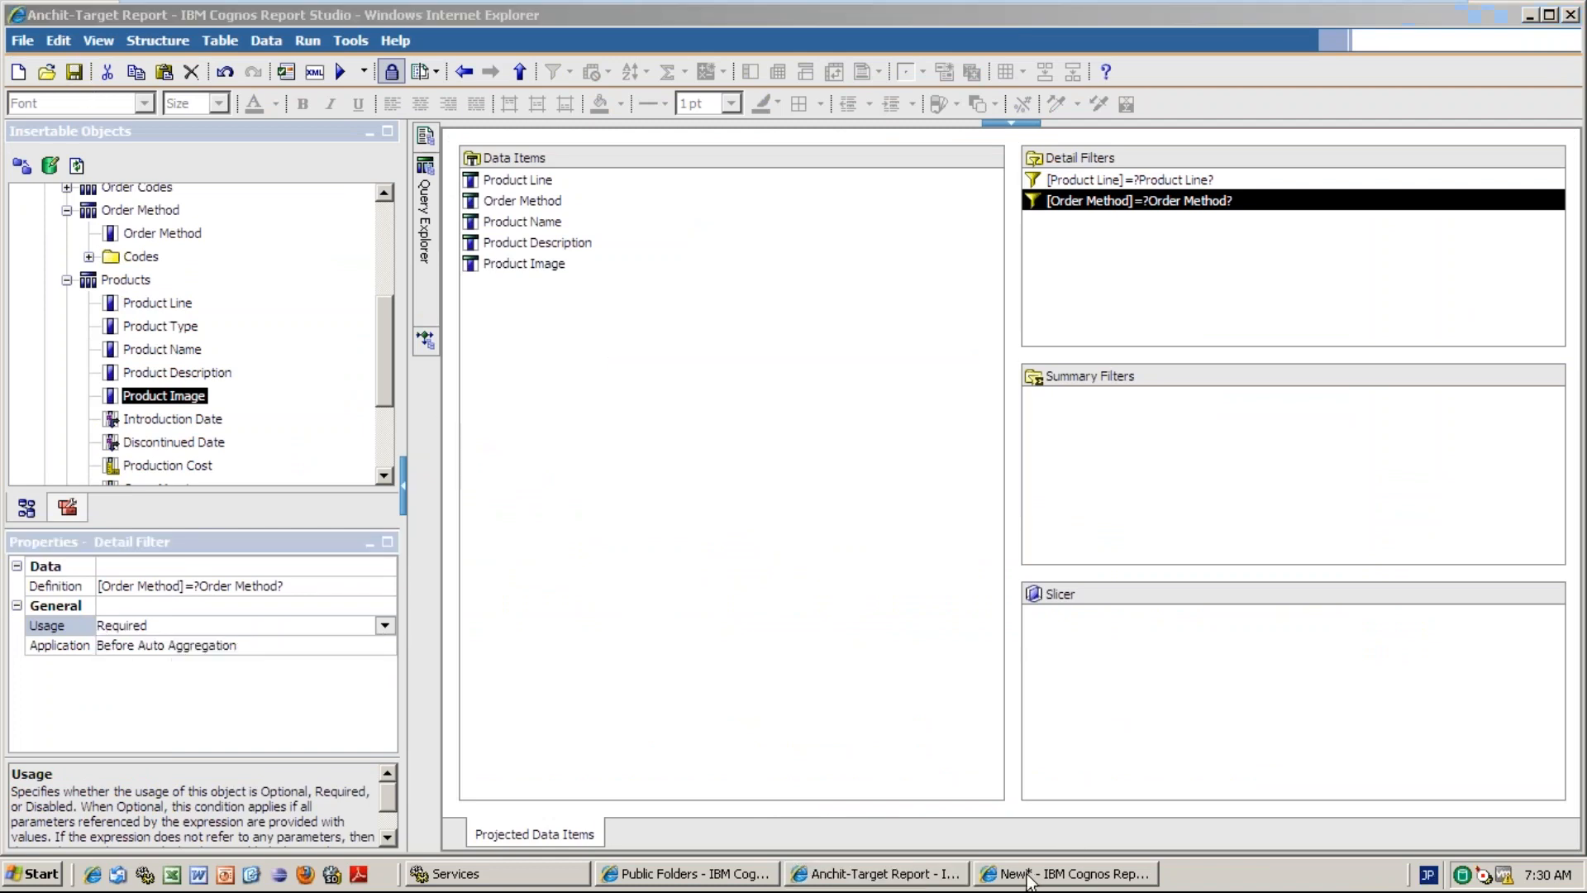
- Add a page to the source report's prompt pages
{"action": "left_click", "coordinate": [1030, 876]}
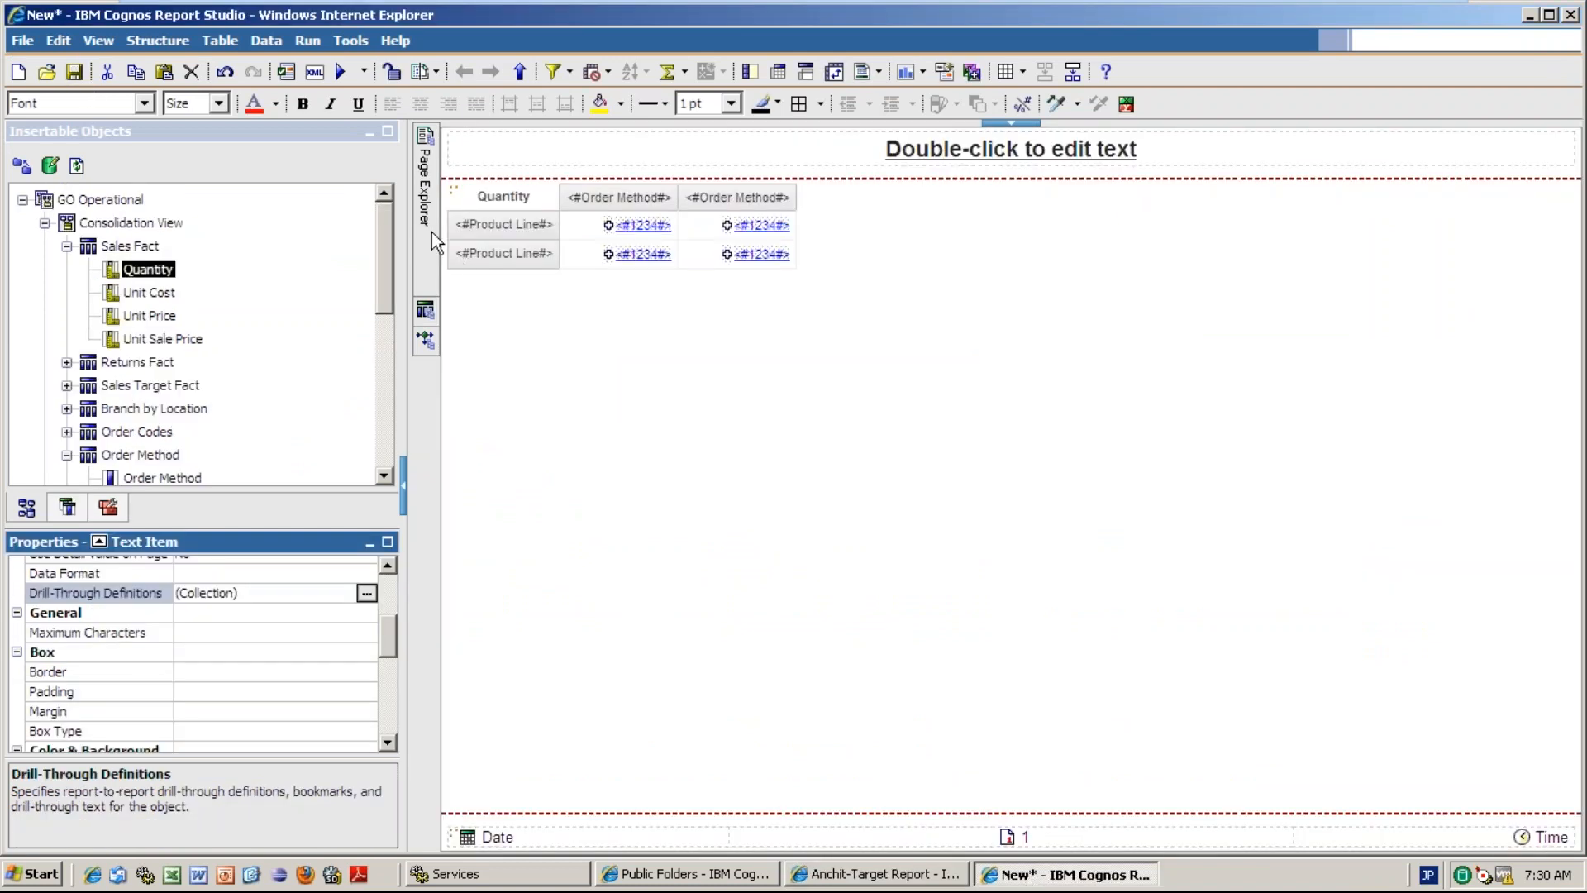
{"action": "mouse_move", "coordinate": [435, 235]}
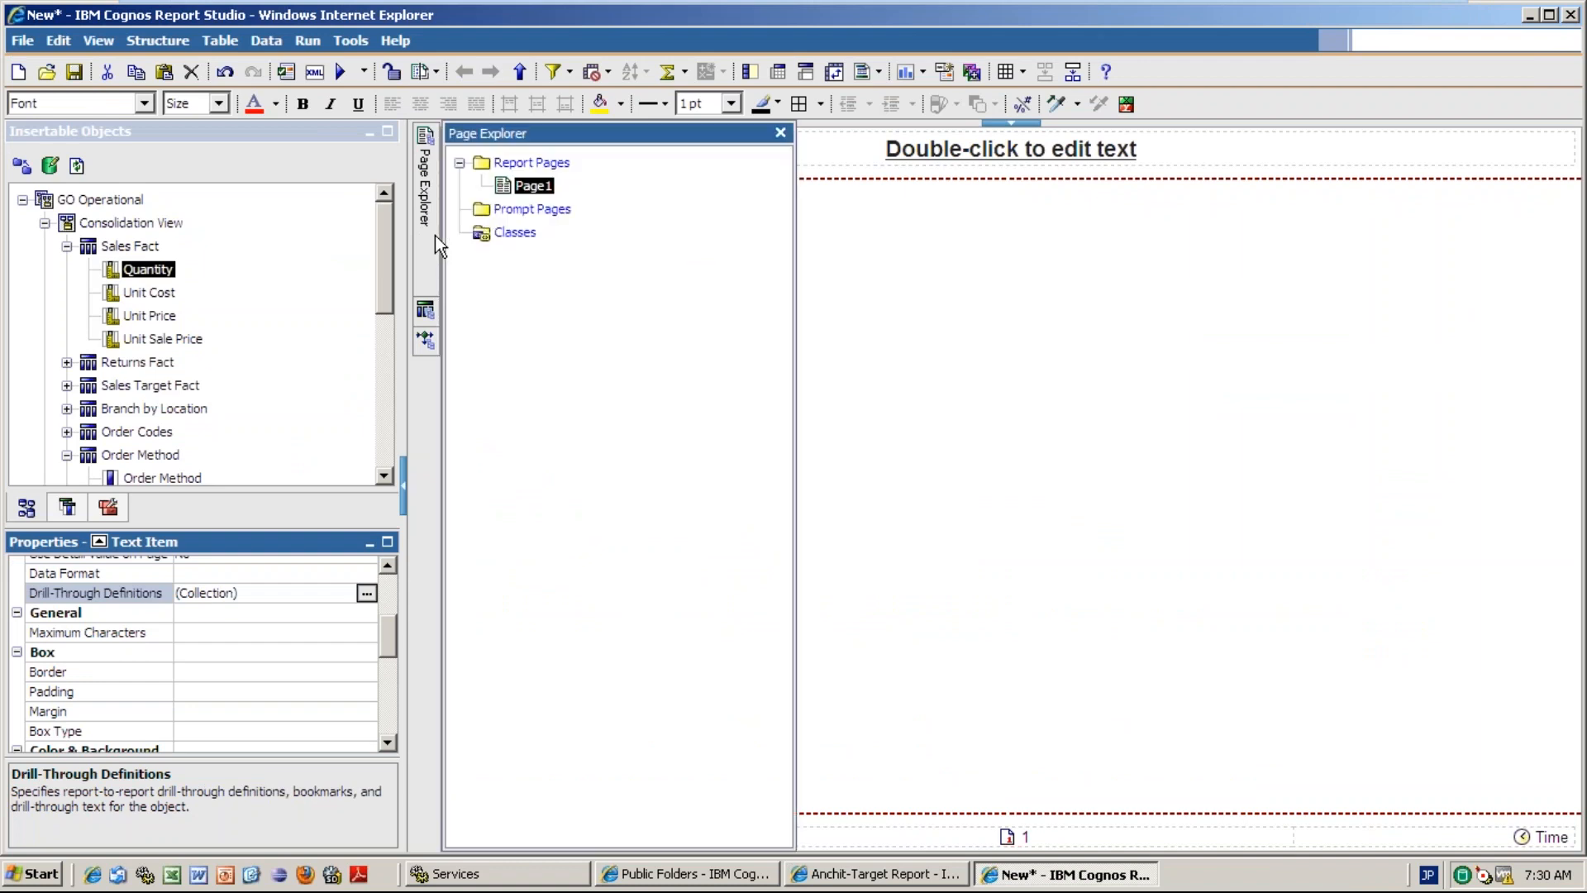
{"action": "right_click", "coordinate": [536, 216]}
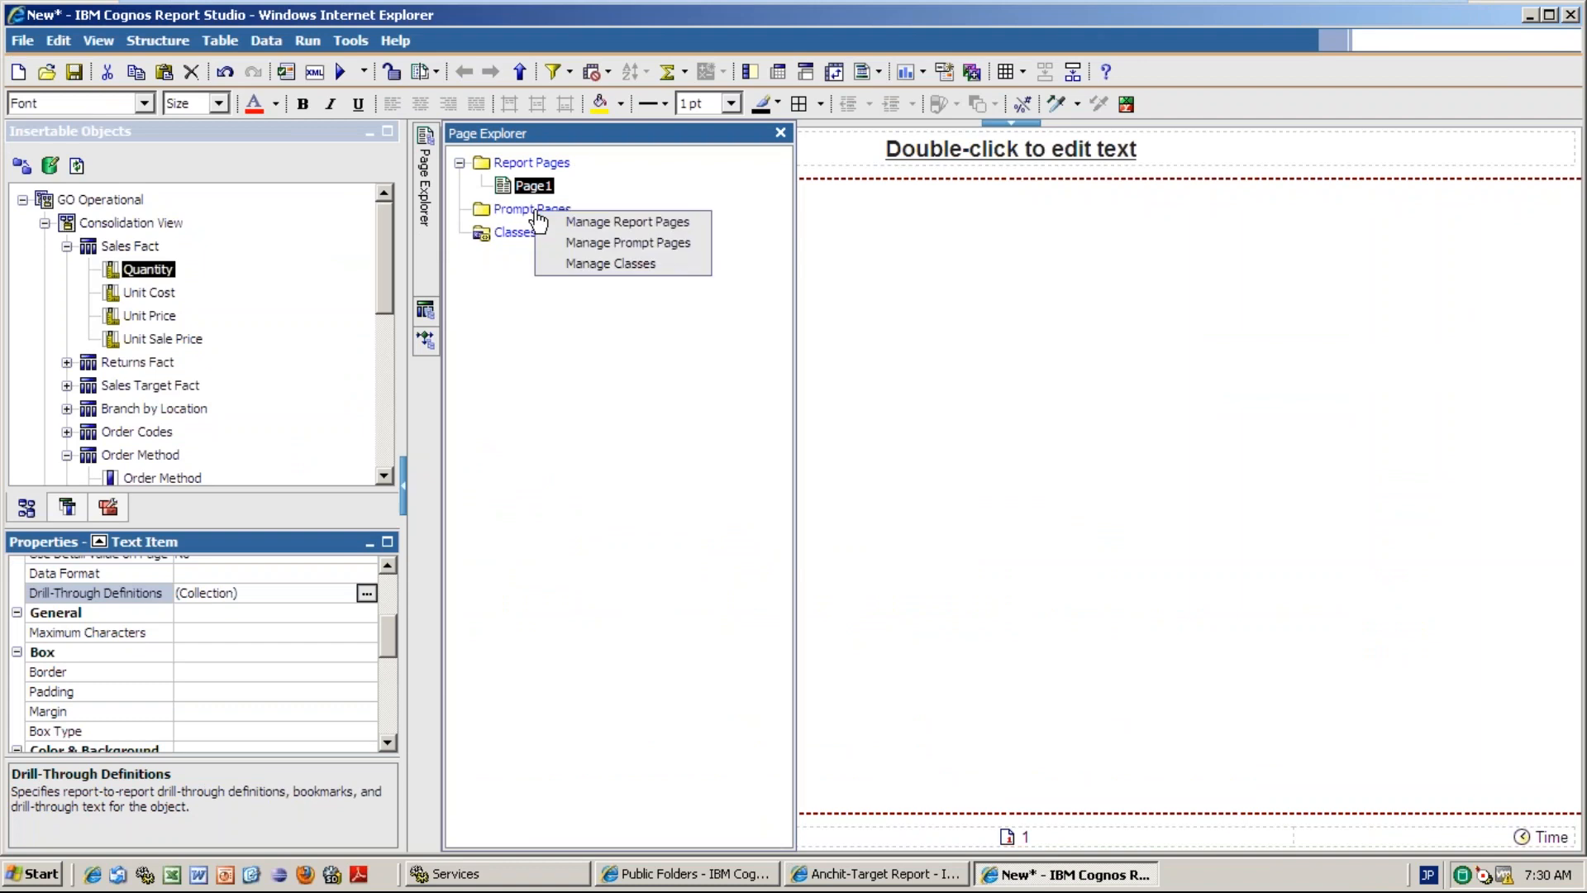
{"action": "left_click", "coordinate": [597, 246]}
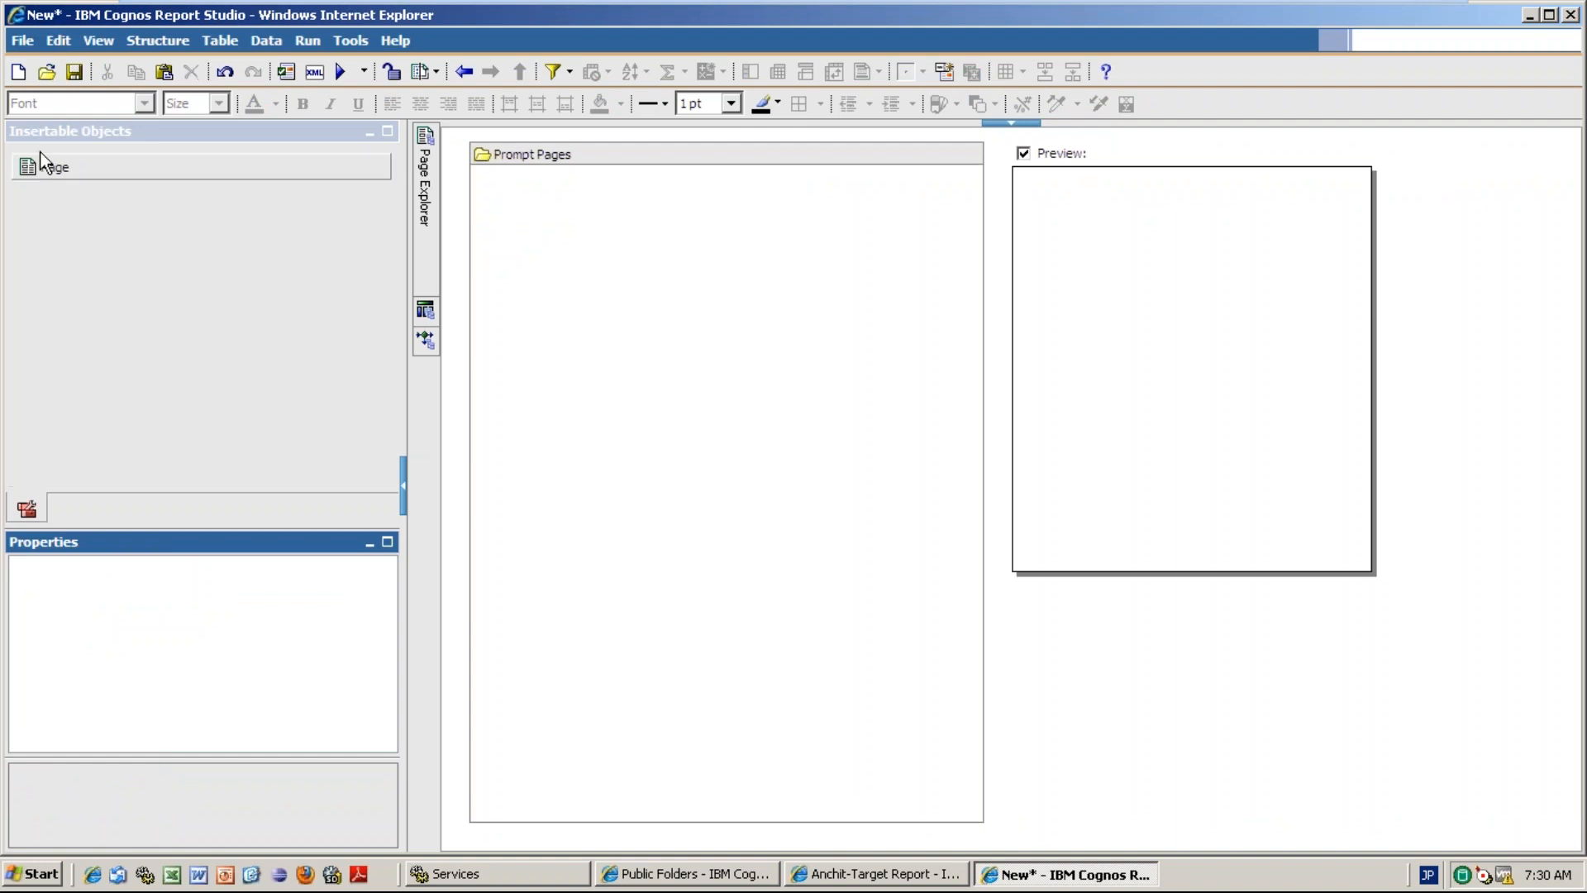
{"action": "left_click", "coordinate": [58, 169]}
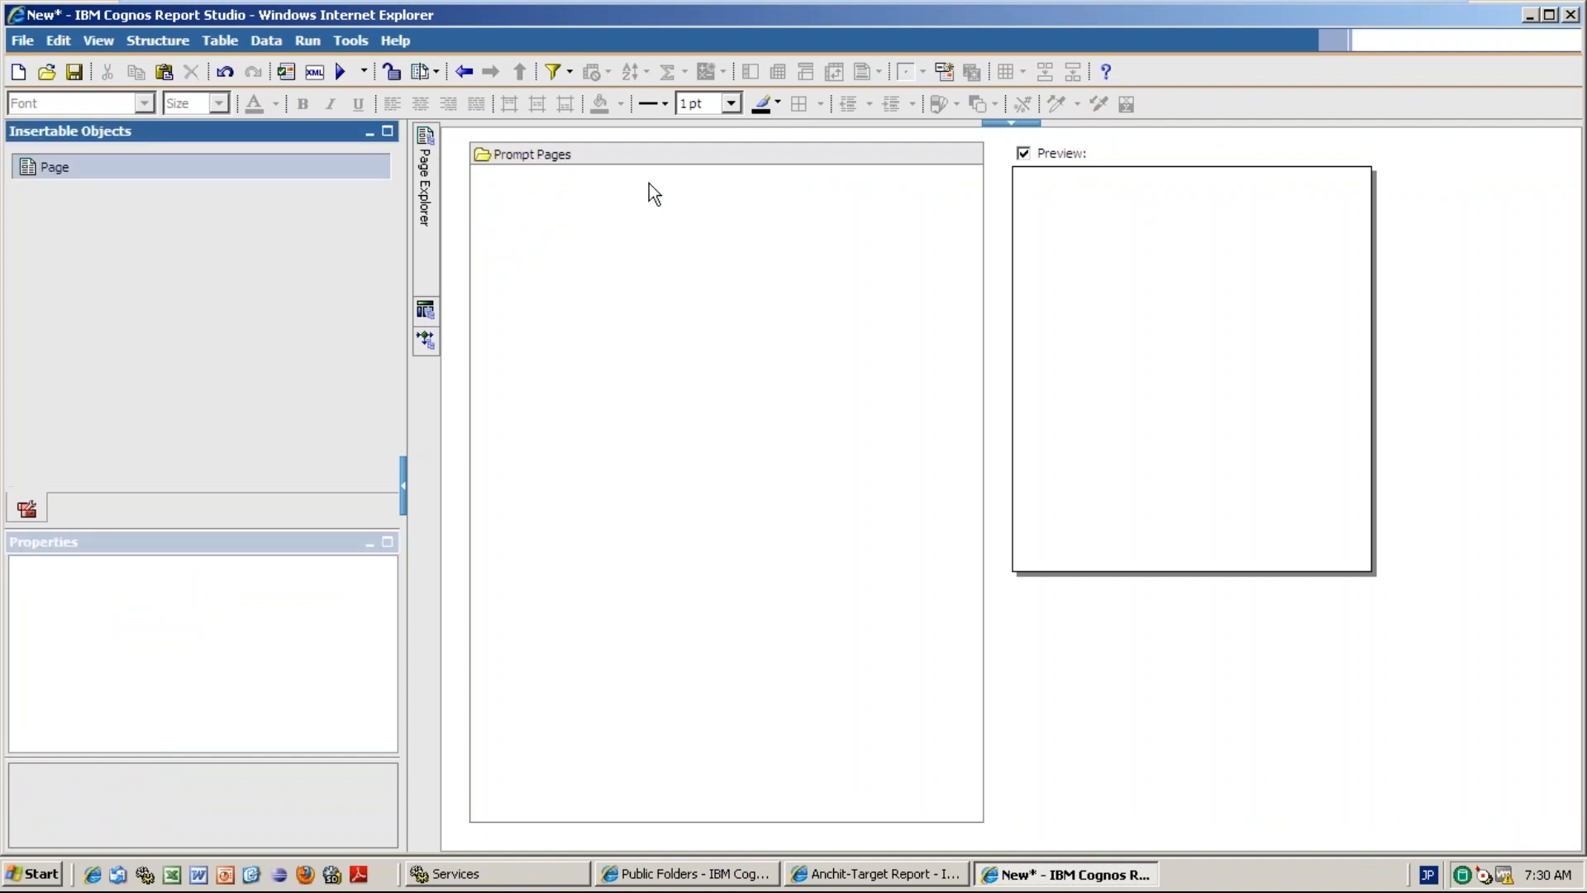
{"action": "left_click_drag", "start_coordinate": [655, 194], "coordinate": [653, 193]}
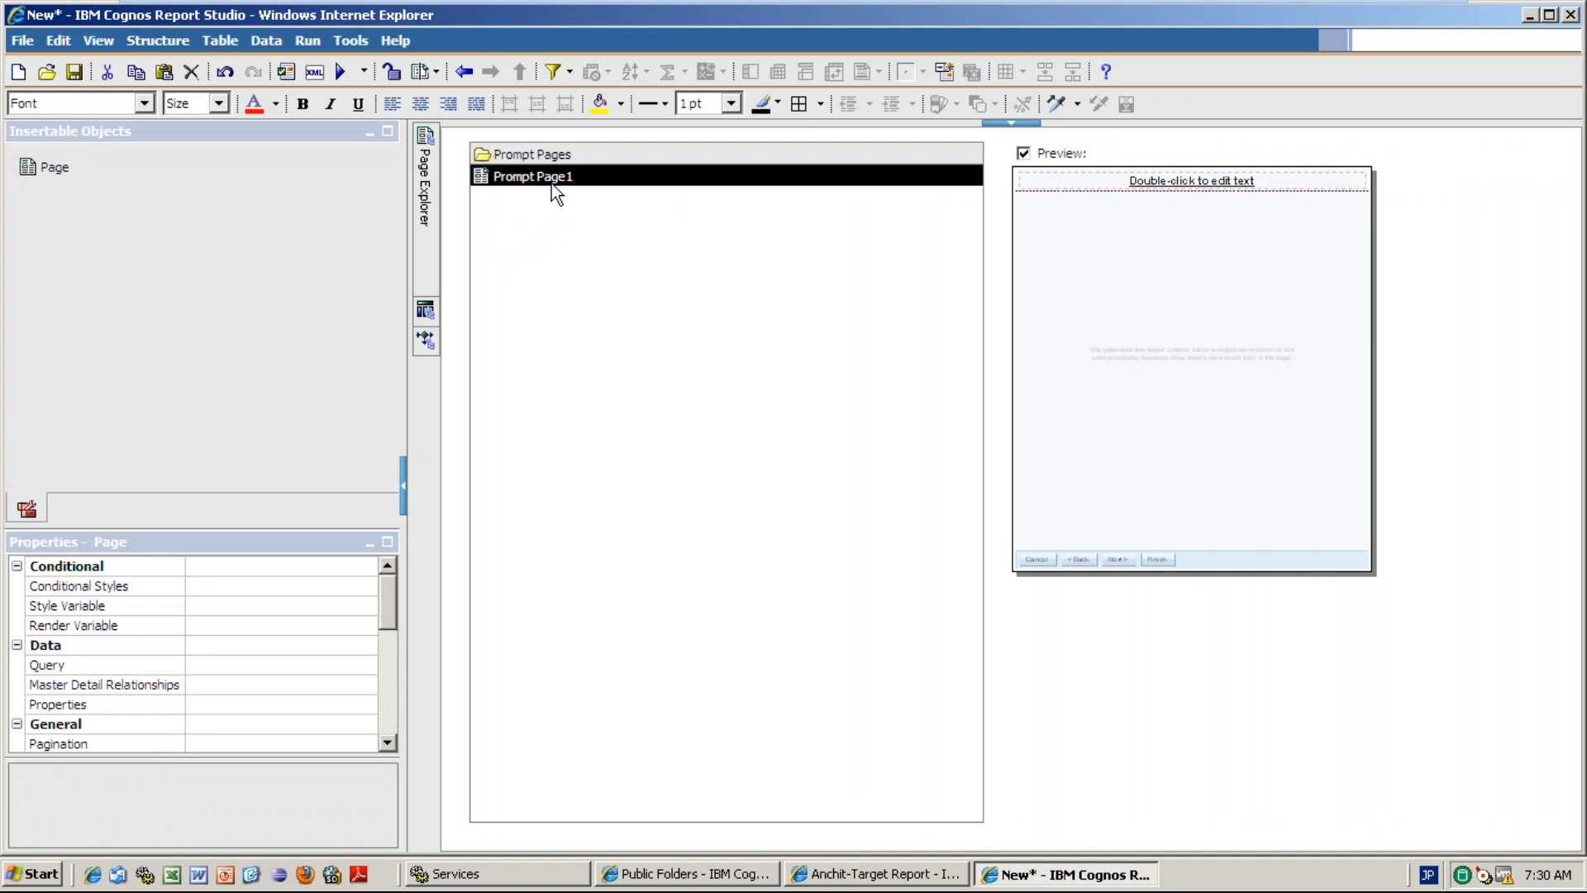
- Open Prompt Page1, add a value prompt to its body and finish the prompt wizard with default settings
{"action": "double_click", "coordinate": [552, 183]}
{"action": "left_click_drag", "start_coordinate": [382, 245], "coordinate": [374, 388]}
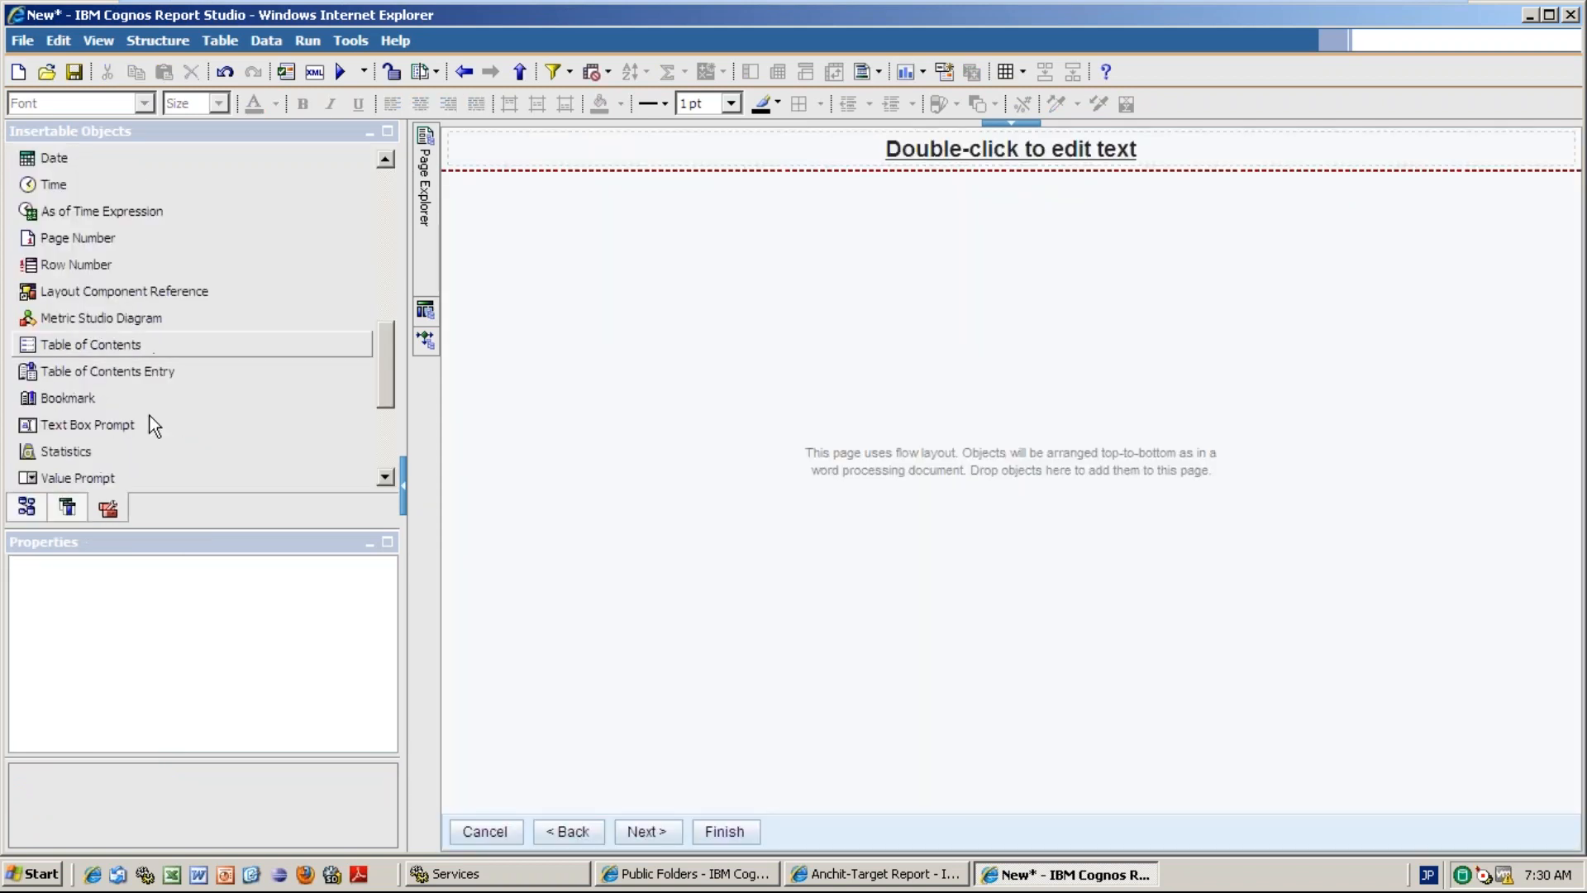
{"action": "left_click_drag", "start_coordinate": [78, 477], "coordinate": [663, 355]}
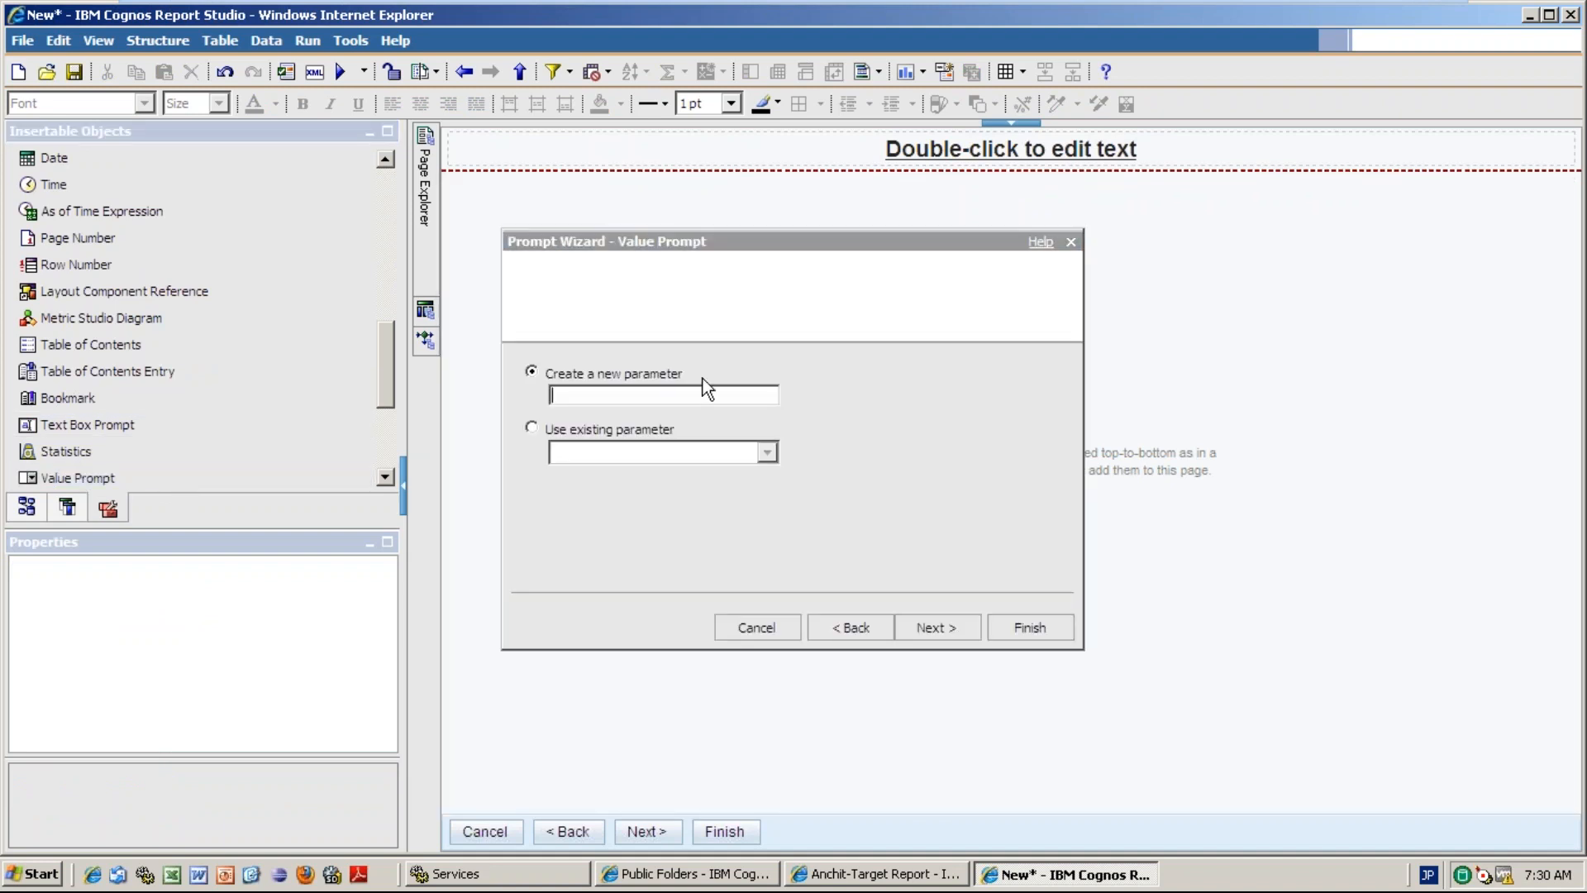
{"action": "key", "text": "Return"}
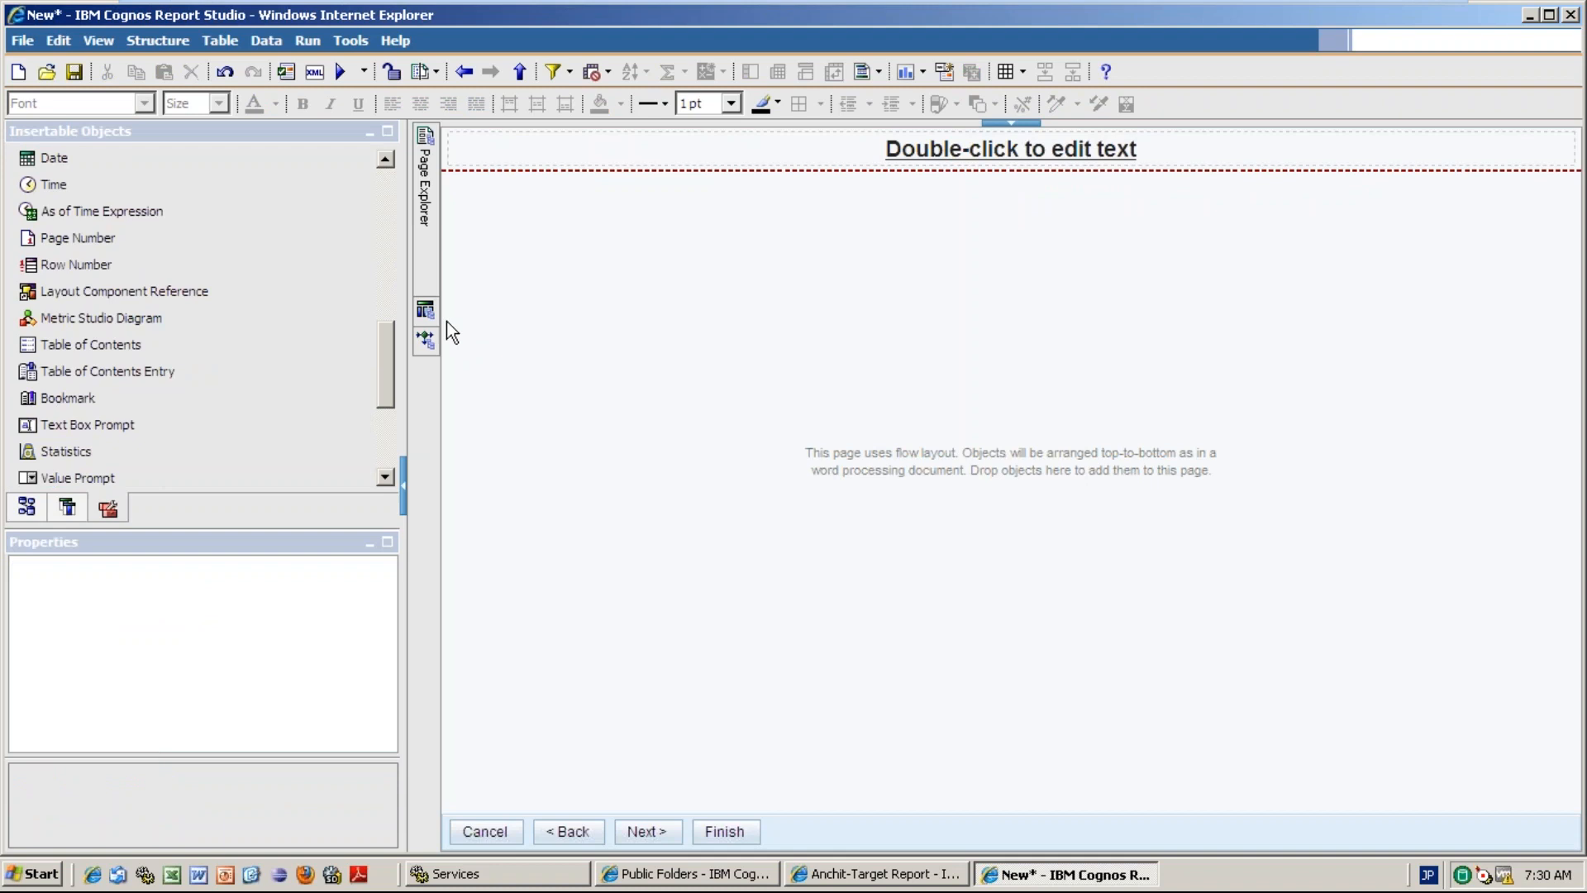
- Add a second query to the source report and include Product Line from Products as its data item
{"action": "left_click", "coordinate": [428, 312]}
{"action": "right_click", "coordinate": [514, 162]}
{"action": "left_click", "coordinate": [578, 173]}
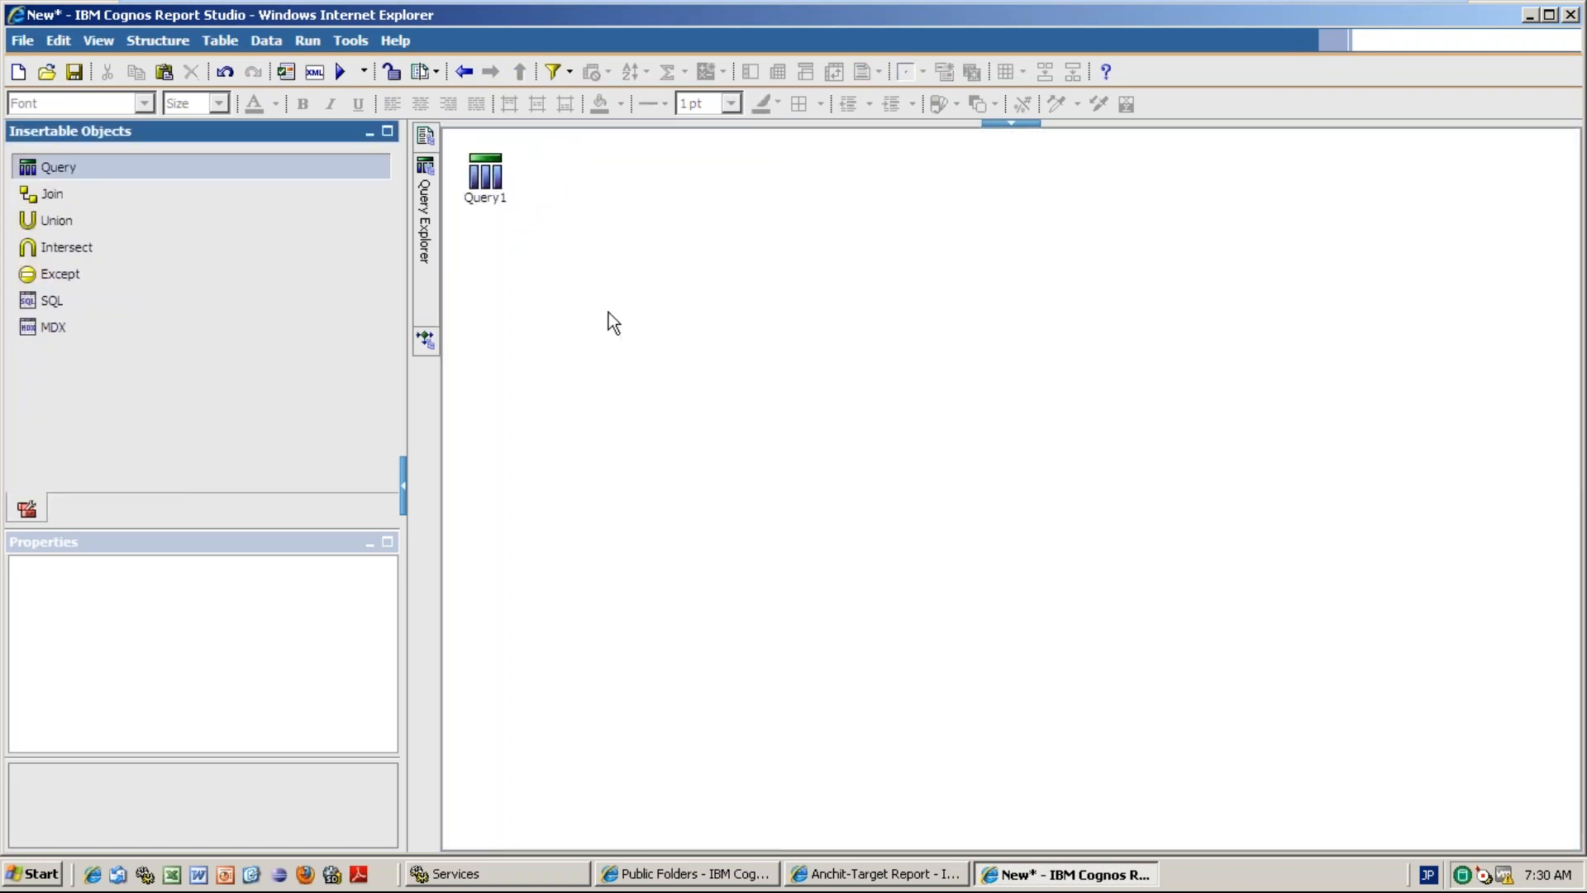
{"action": "left_click_drag", "start_coordinate": [609, 313], "coordinate": [492, 241]}
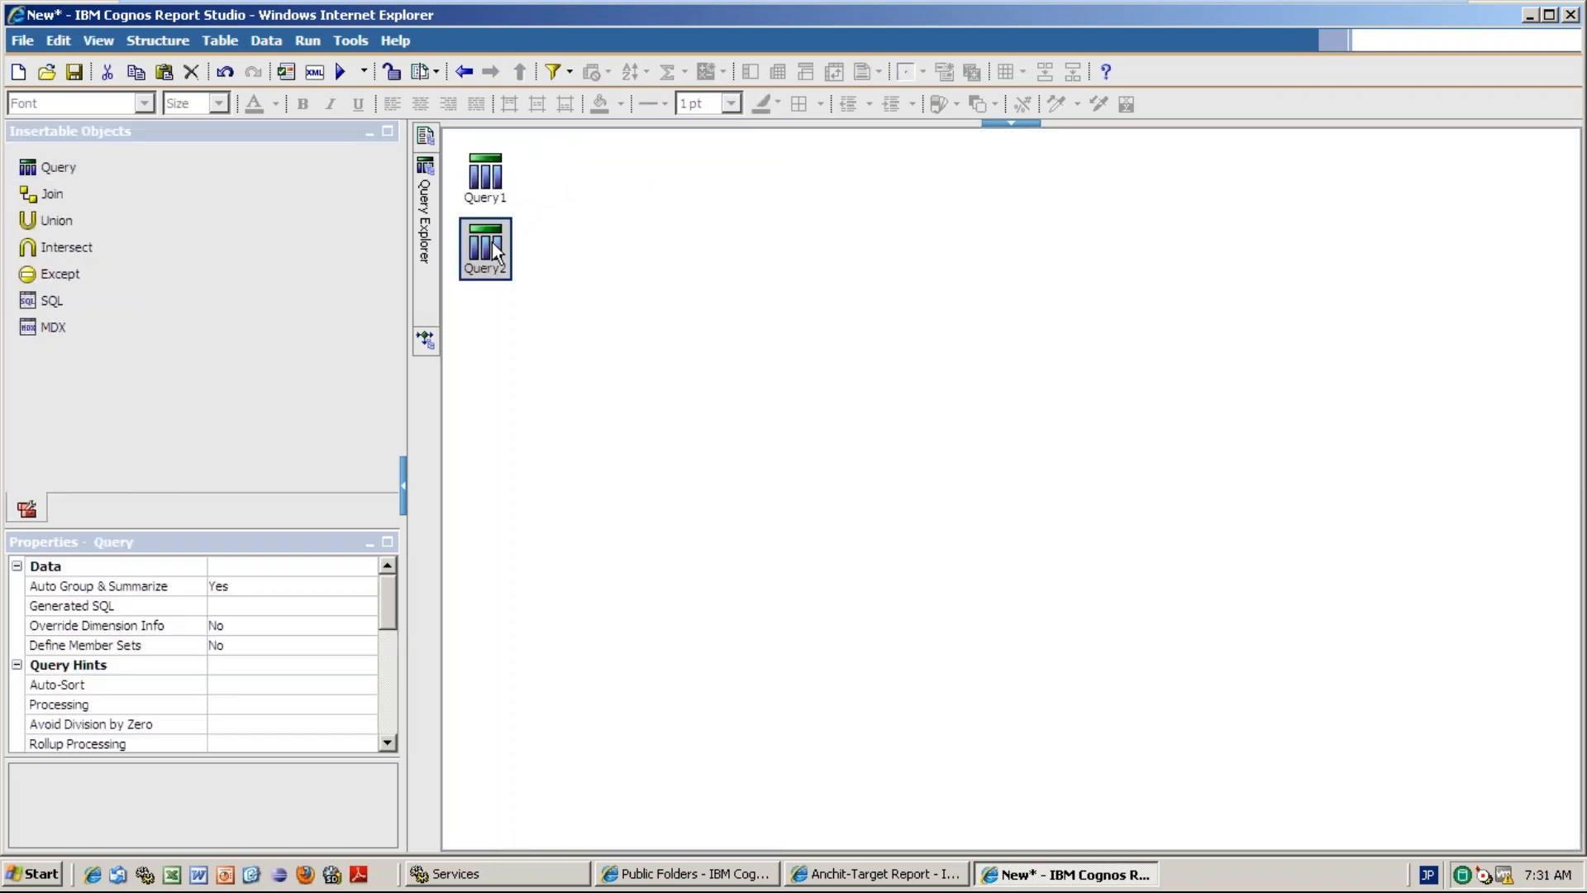
{"action": "double_click", "coordinate": [493, 242]}
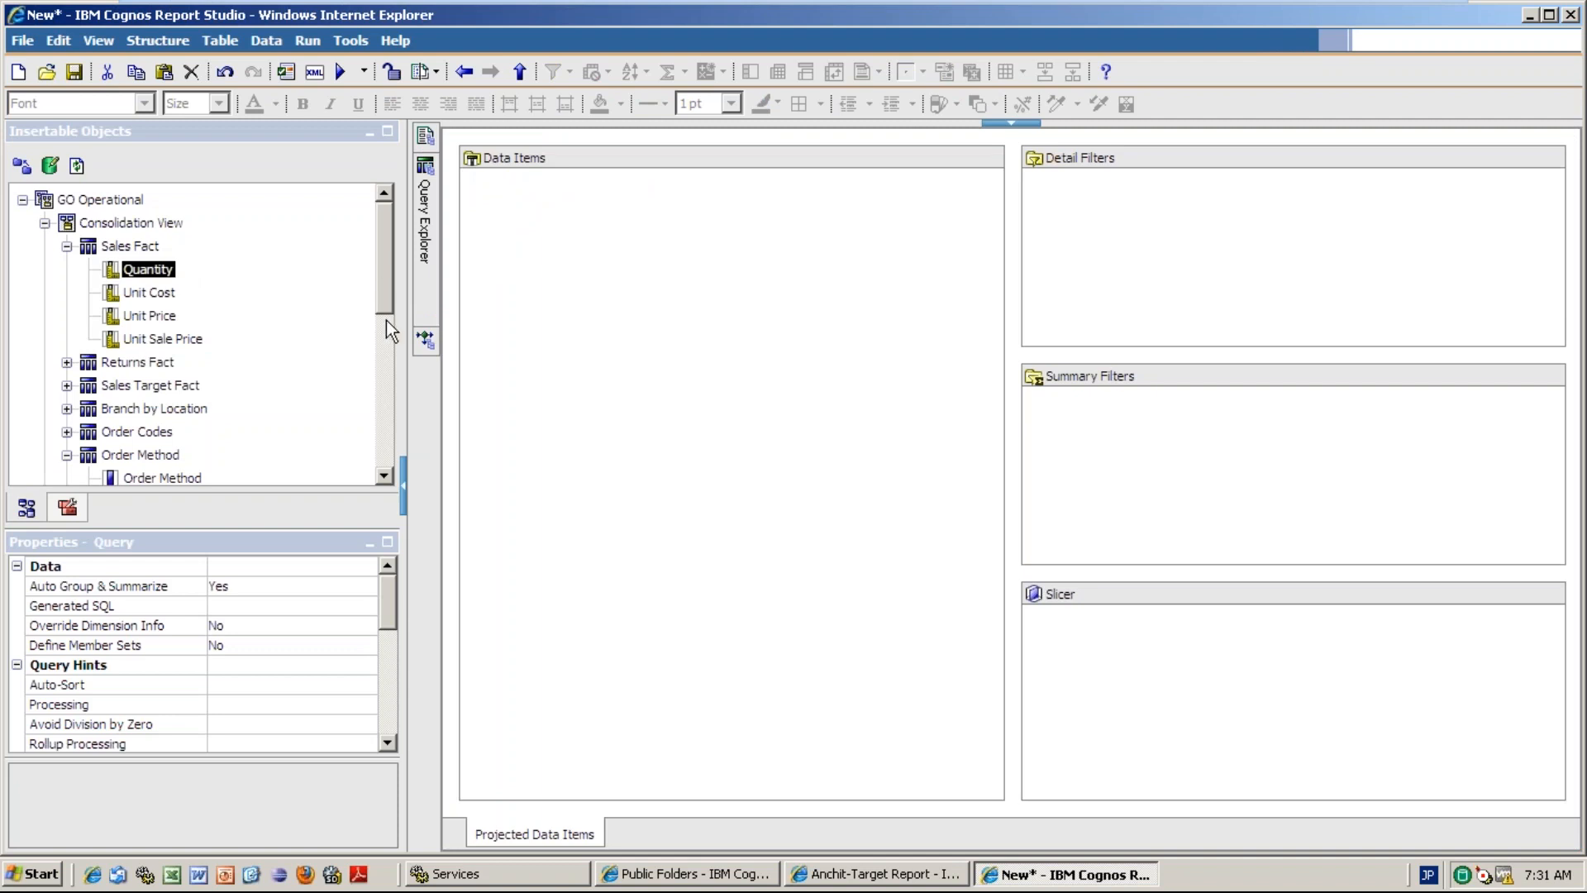
{"action": "left_click", "coordinate": [385, 320]}
{"action": "mouse_move", "coordinate": [388, 336]}
{"action": "left_mouse_down"}
{"action": "mouse_move", "coordinate": [382, 411]}
{"action": "mouse_move", "coordinate": [373, 314]}
{"action": "left_mouse_up"}
{"action": "left_click_drag", "start_coordinate": [165, 295], "coordinate": [483, 205]}
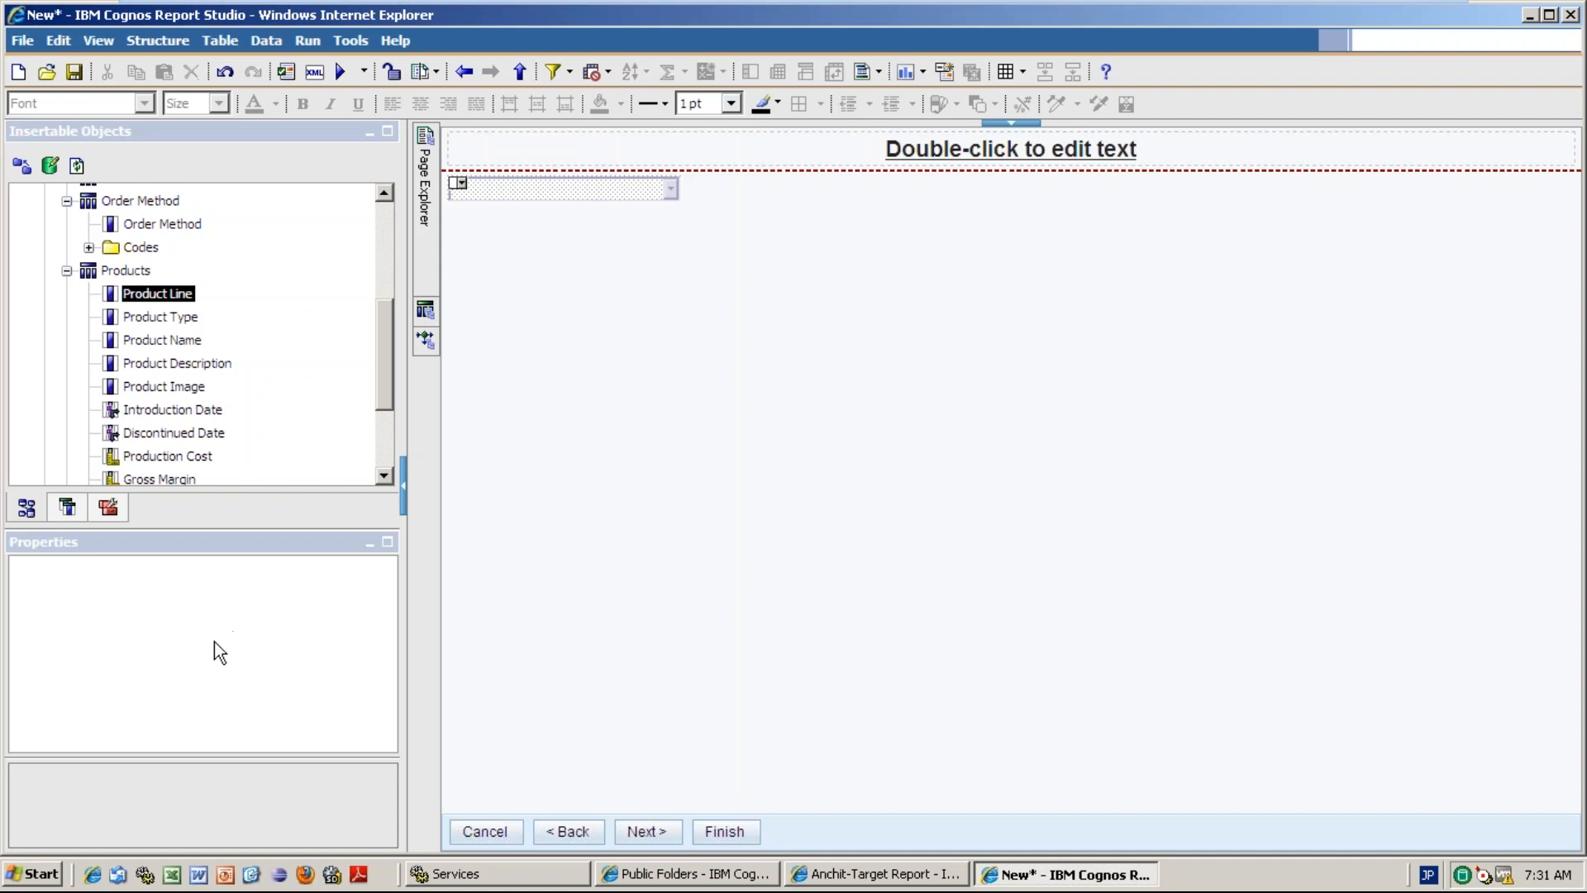
- Set the value prompt's Query to Query2 and its Use Value to Product Line
{"action": "left_click", "coordinate": [254, 663]}
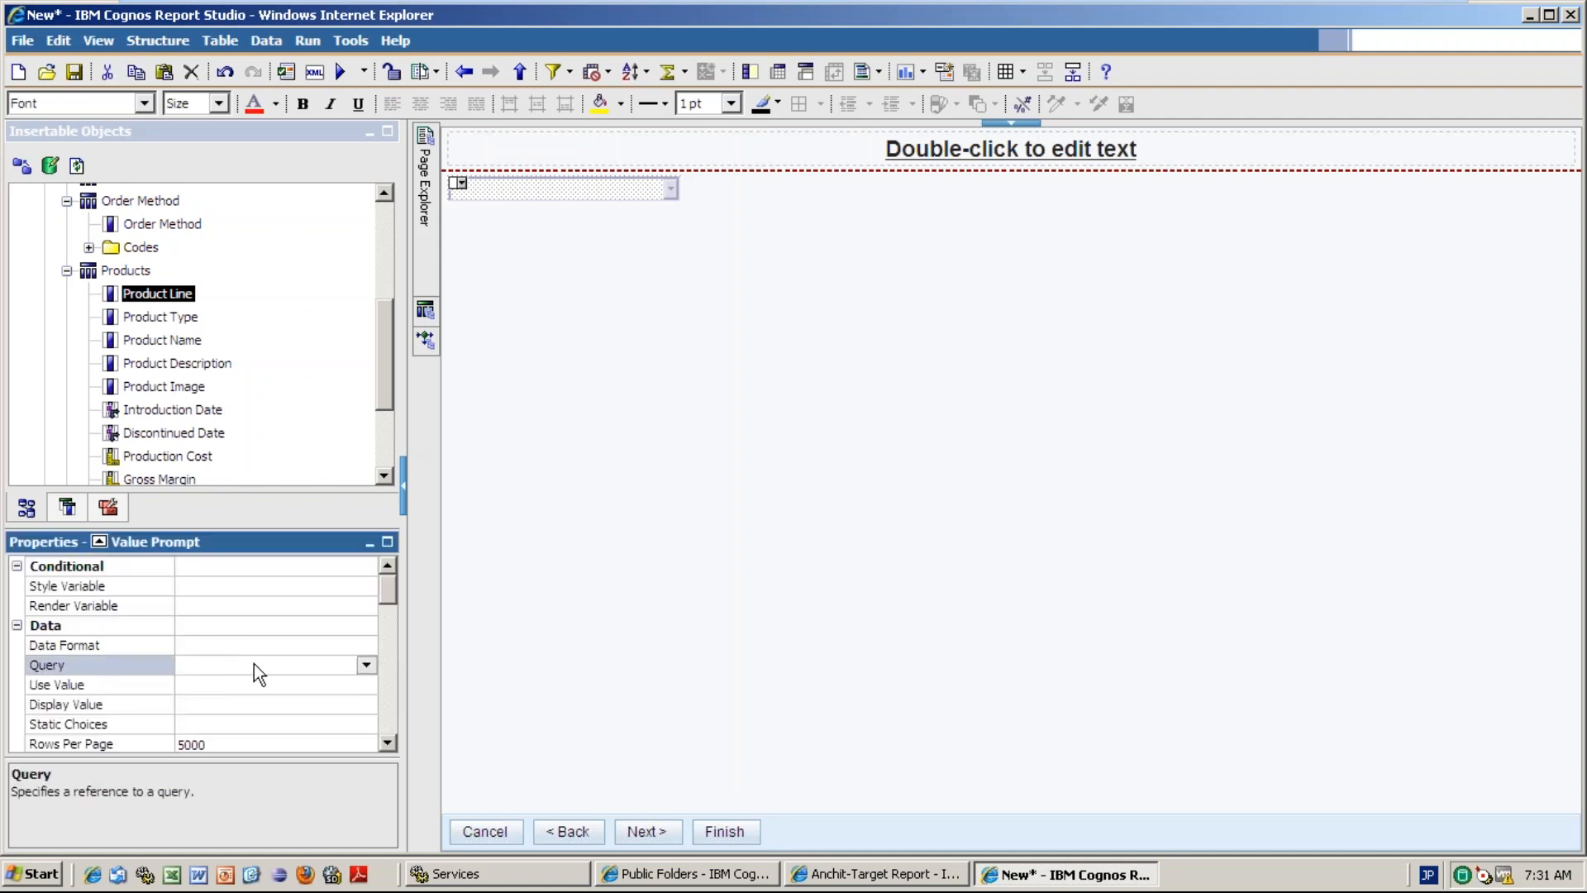
{"action": "left_click", "coordinate": [366, 665]}
{"action": "left_click", "coordinate": [221, 725]}
{"action": "left_click", "coordinate": [367, 686]}
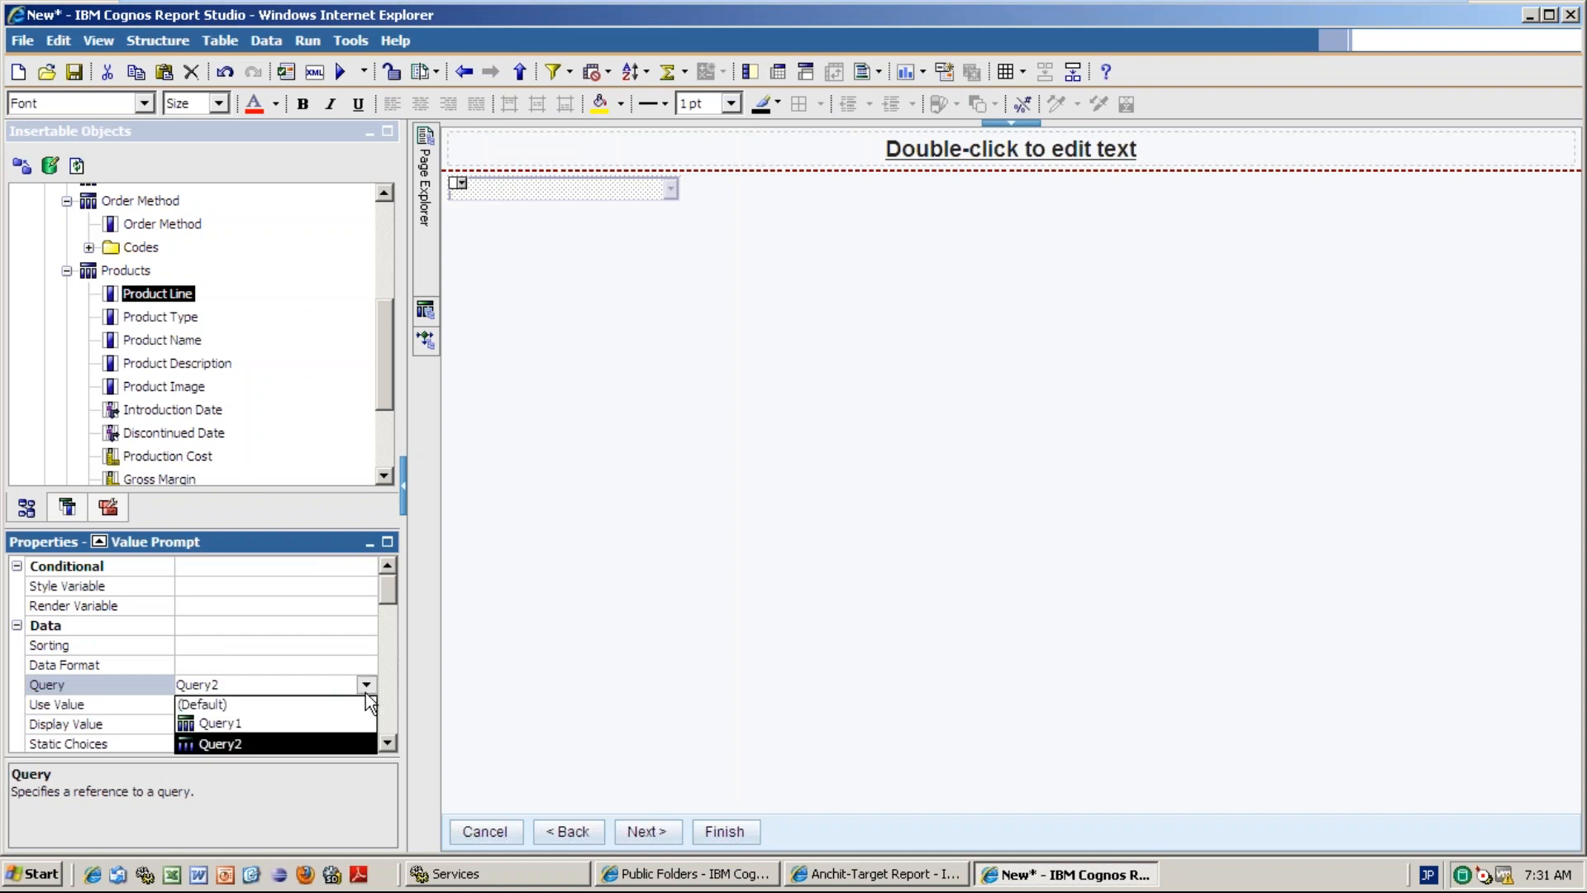
{"action": "left_click", "coordinate": [362, 688]}
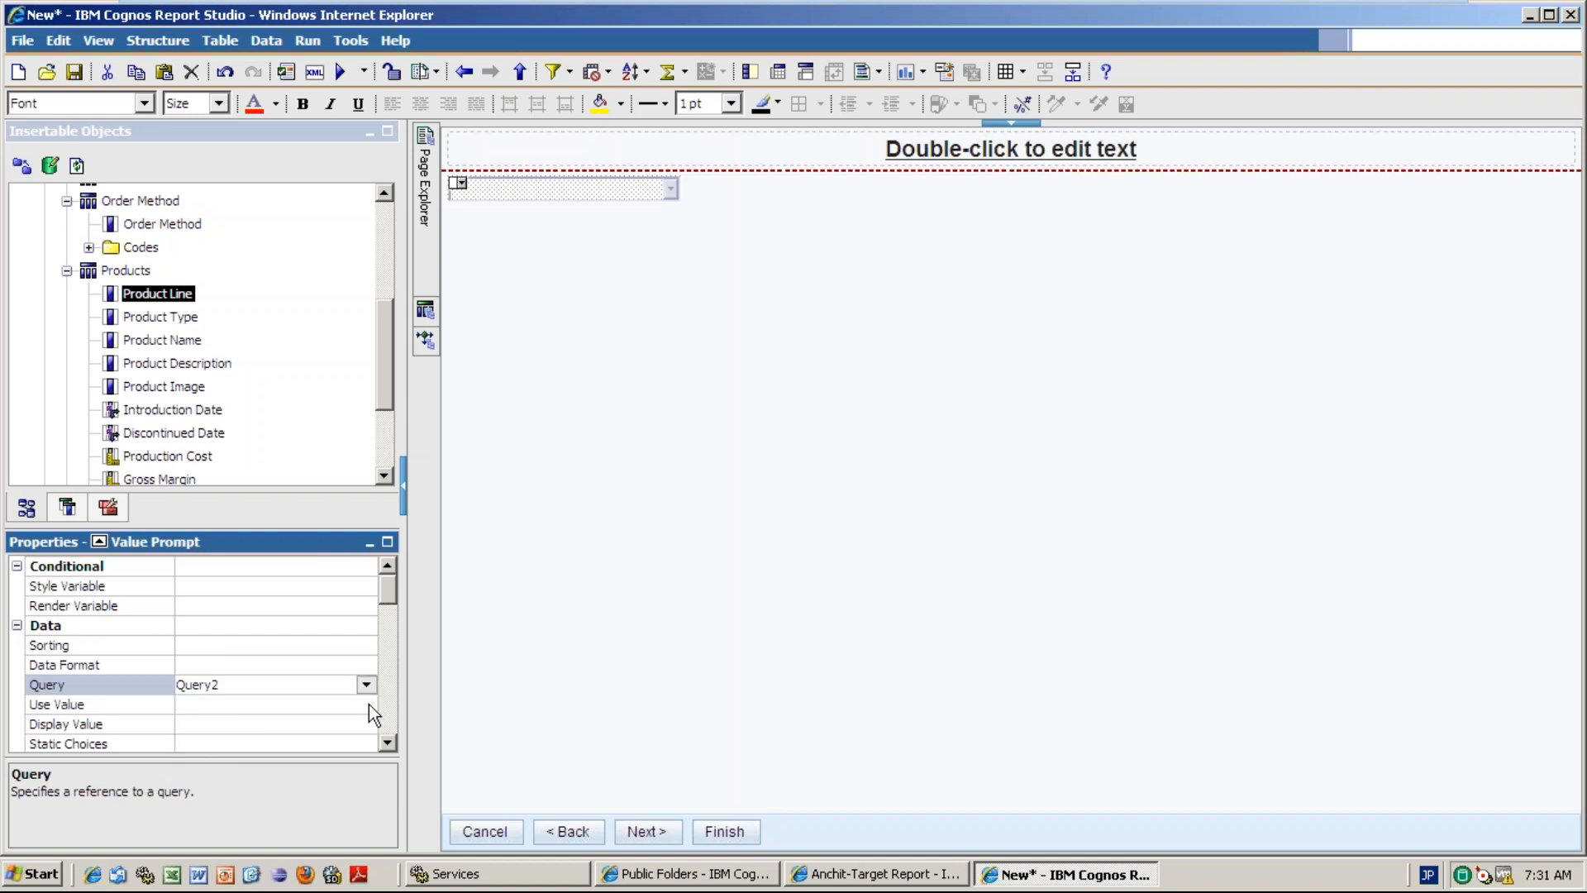
{"action": "left_click", "coordinate": [369, 704]}
{"action": "left_click", "coordinate": [368, 704]}
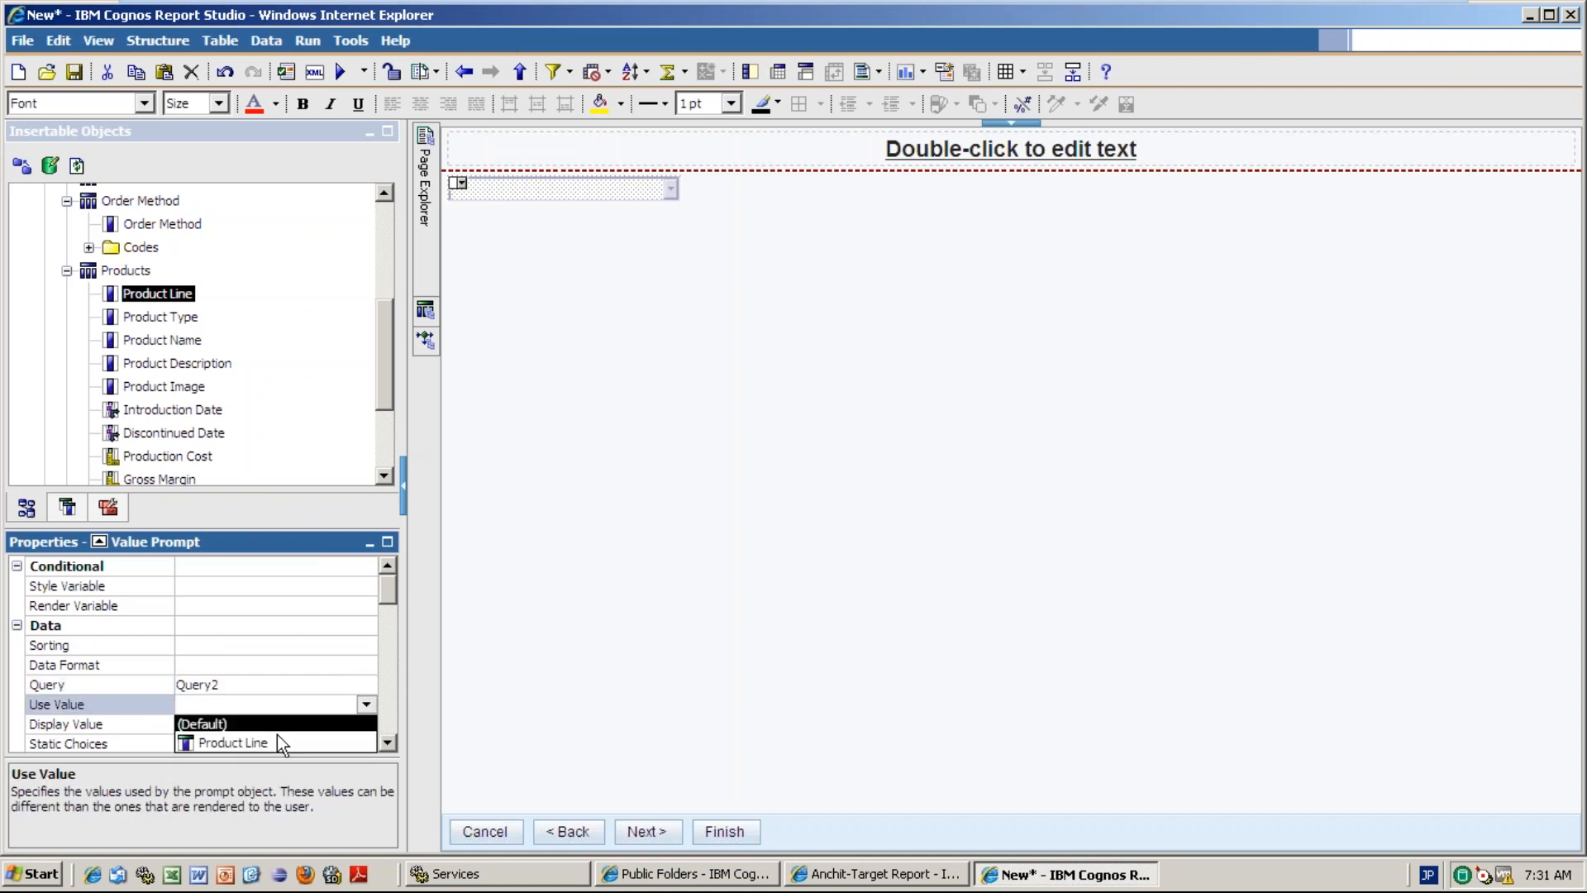
{"action": "left_click", "coordinate": [261, 738]}
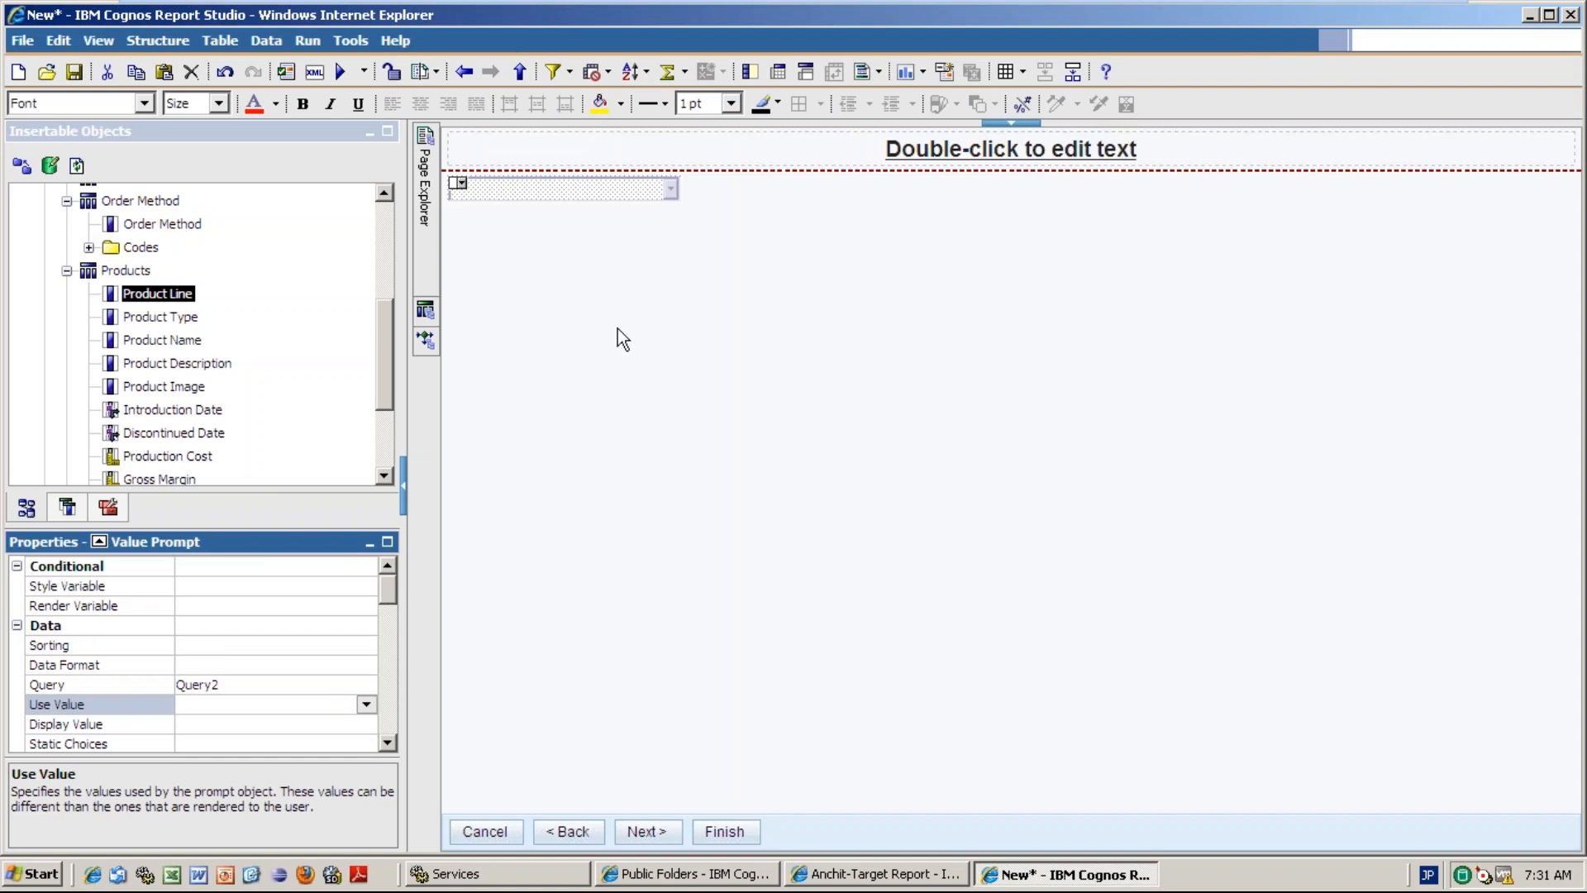
- Return to report page Page1 and open the drill-through definitions of the crosstab's Quantity cells
{"action": "left_click", "coordinate": [534, 187]}
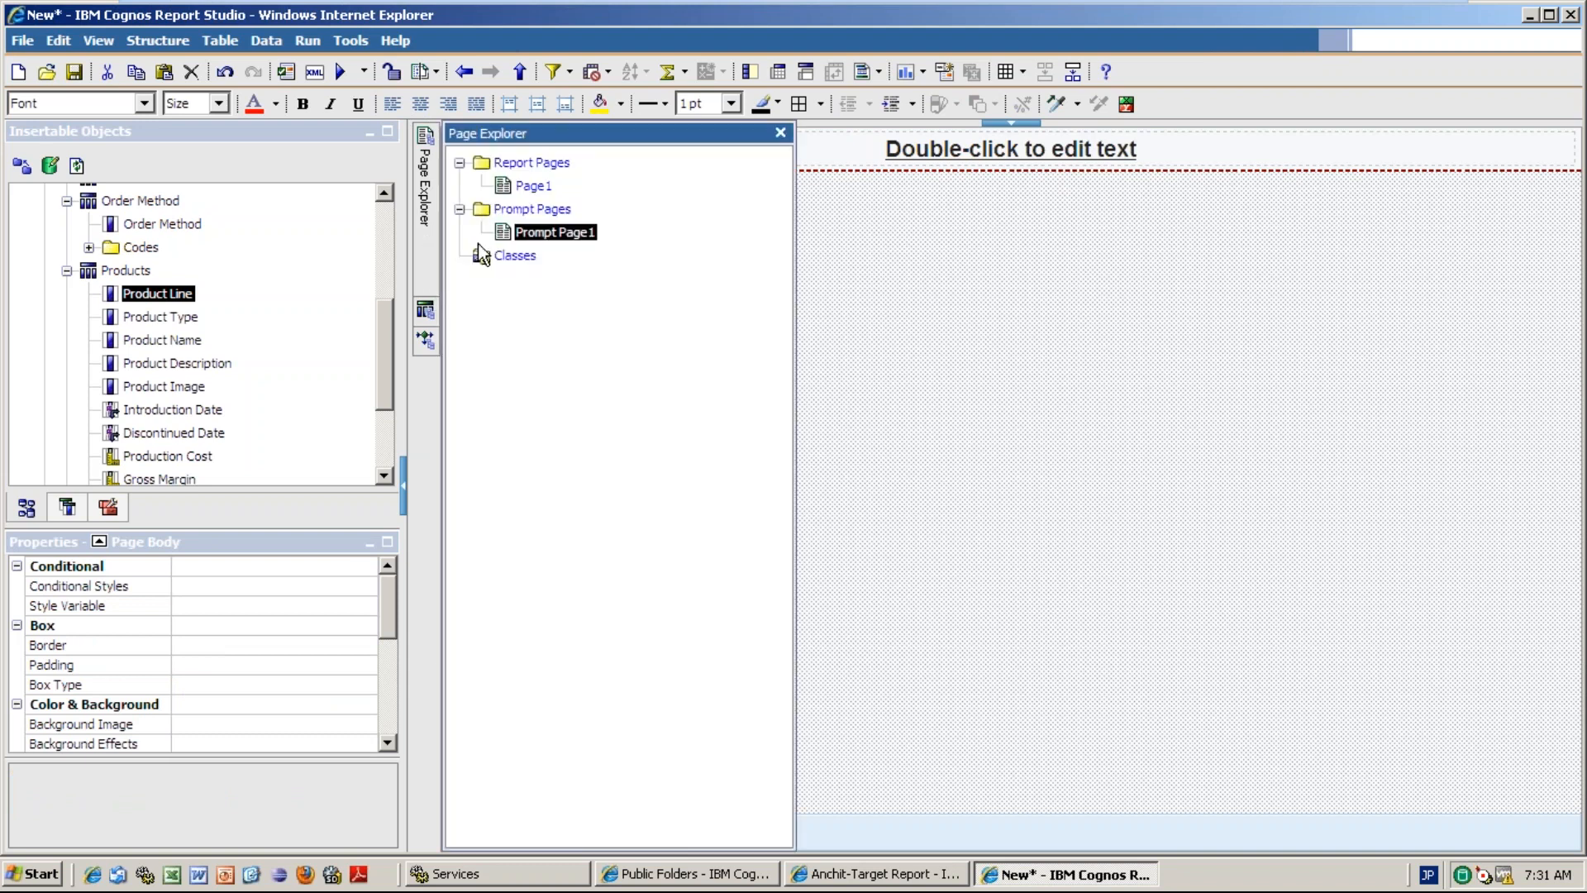
{"action": "left_click", "coordinate": [533, 202]}
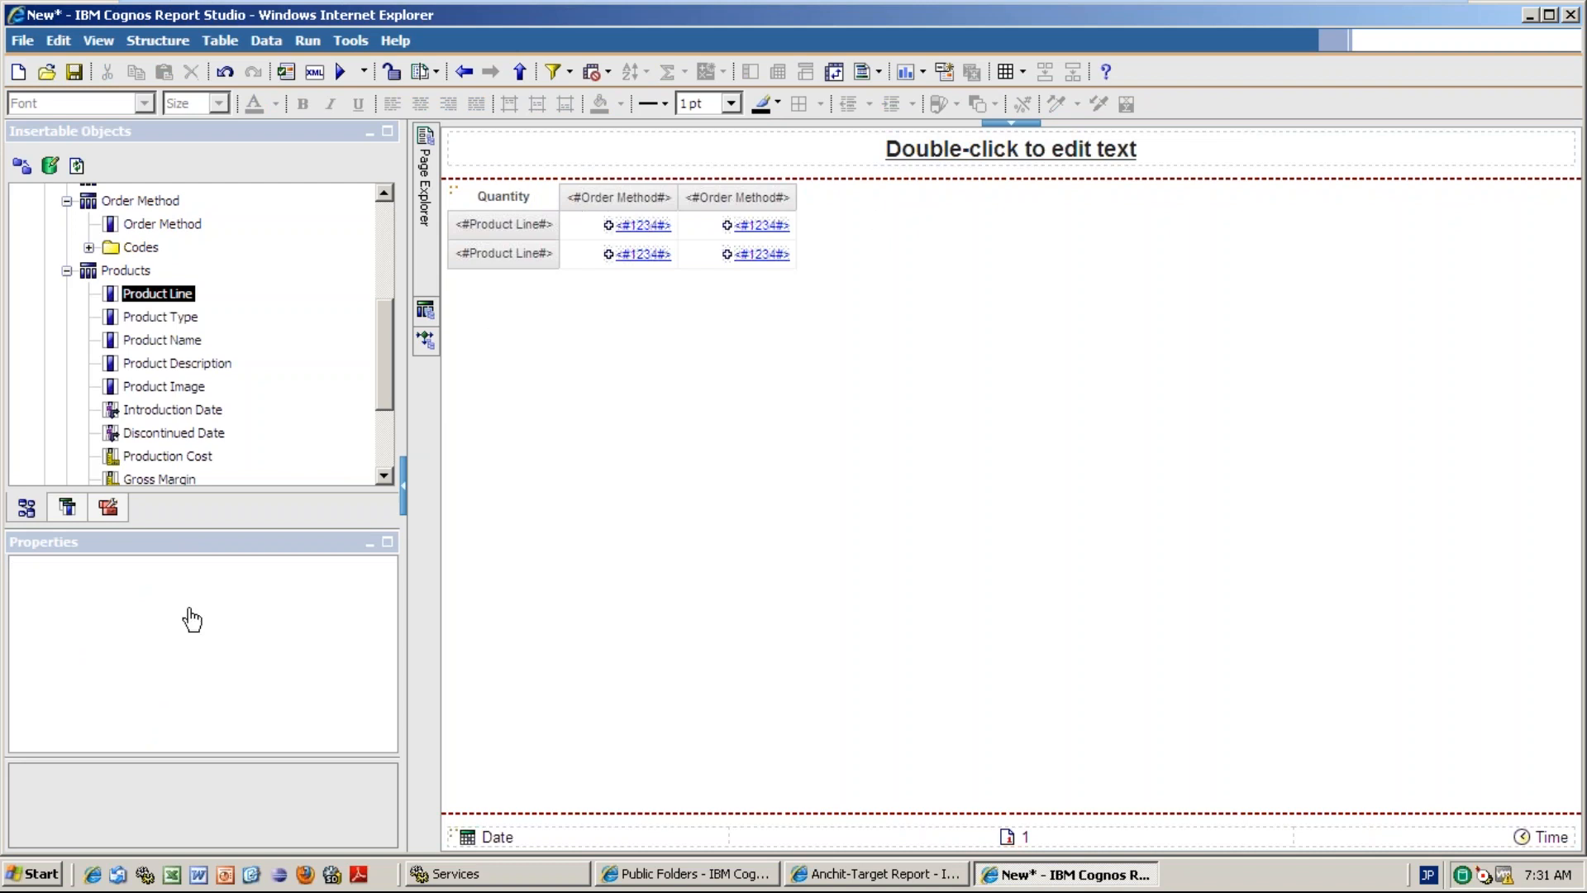
{"action": "left_click", "coordinate": [383, 716]}
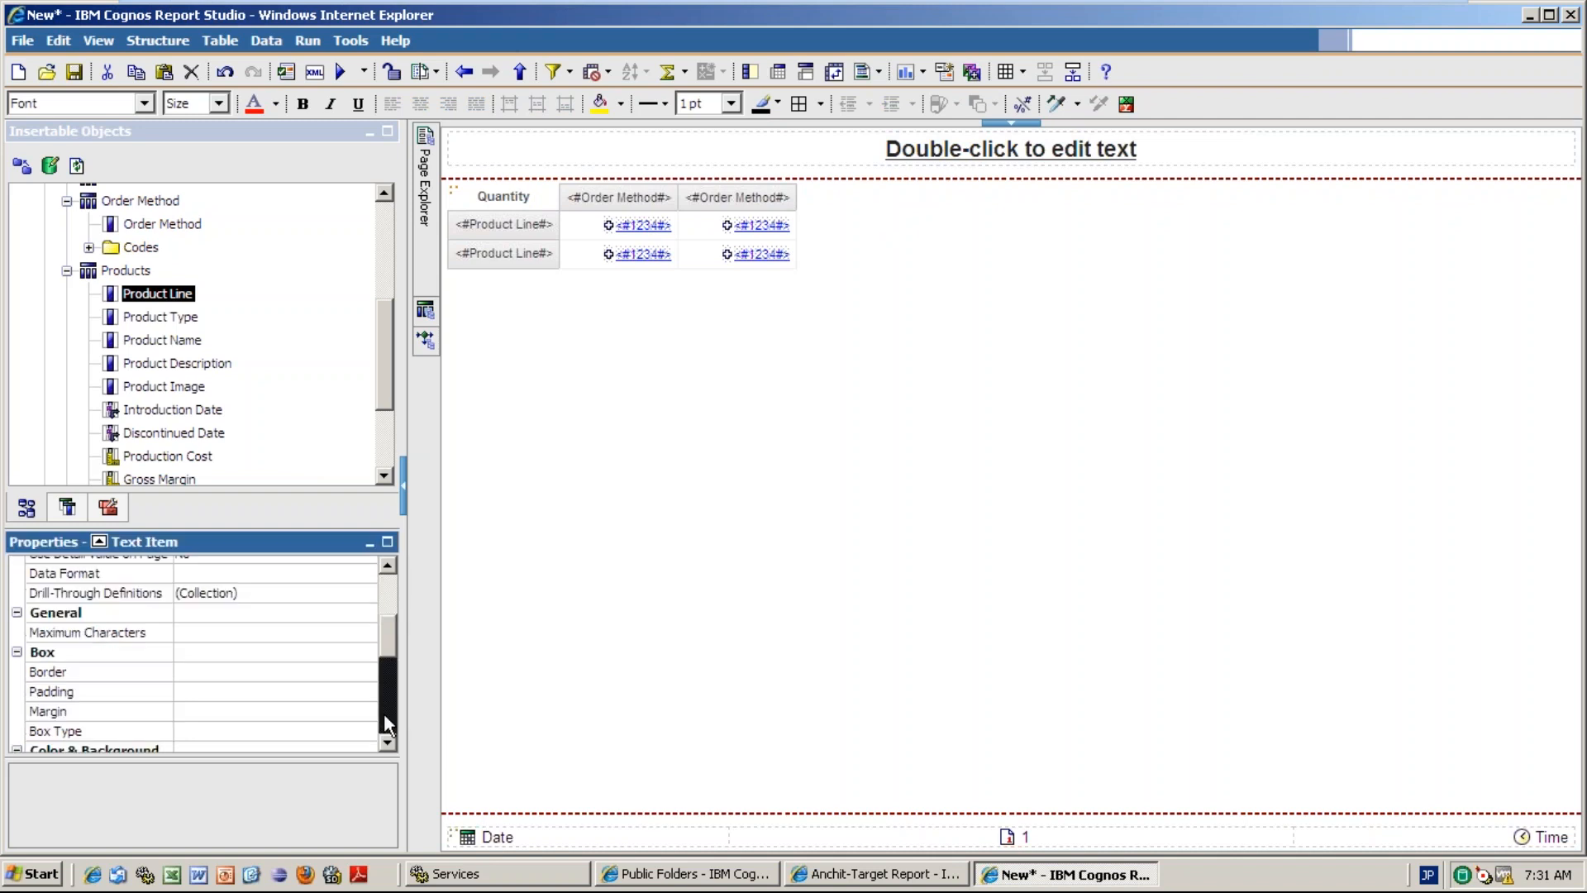
{"action": "left_click", "coordinate": [388, 636]}
{"action": "left_click", "coordinate": [344, 597]}
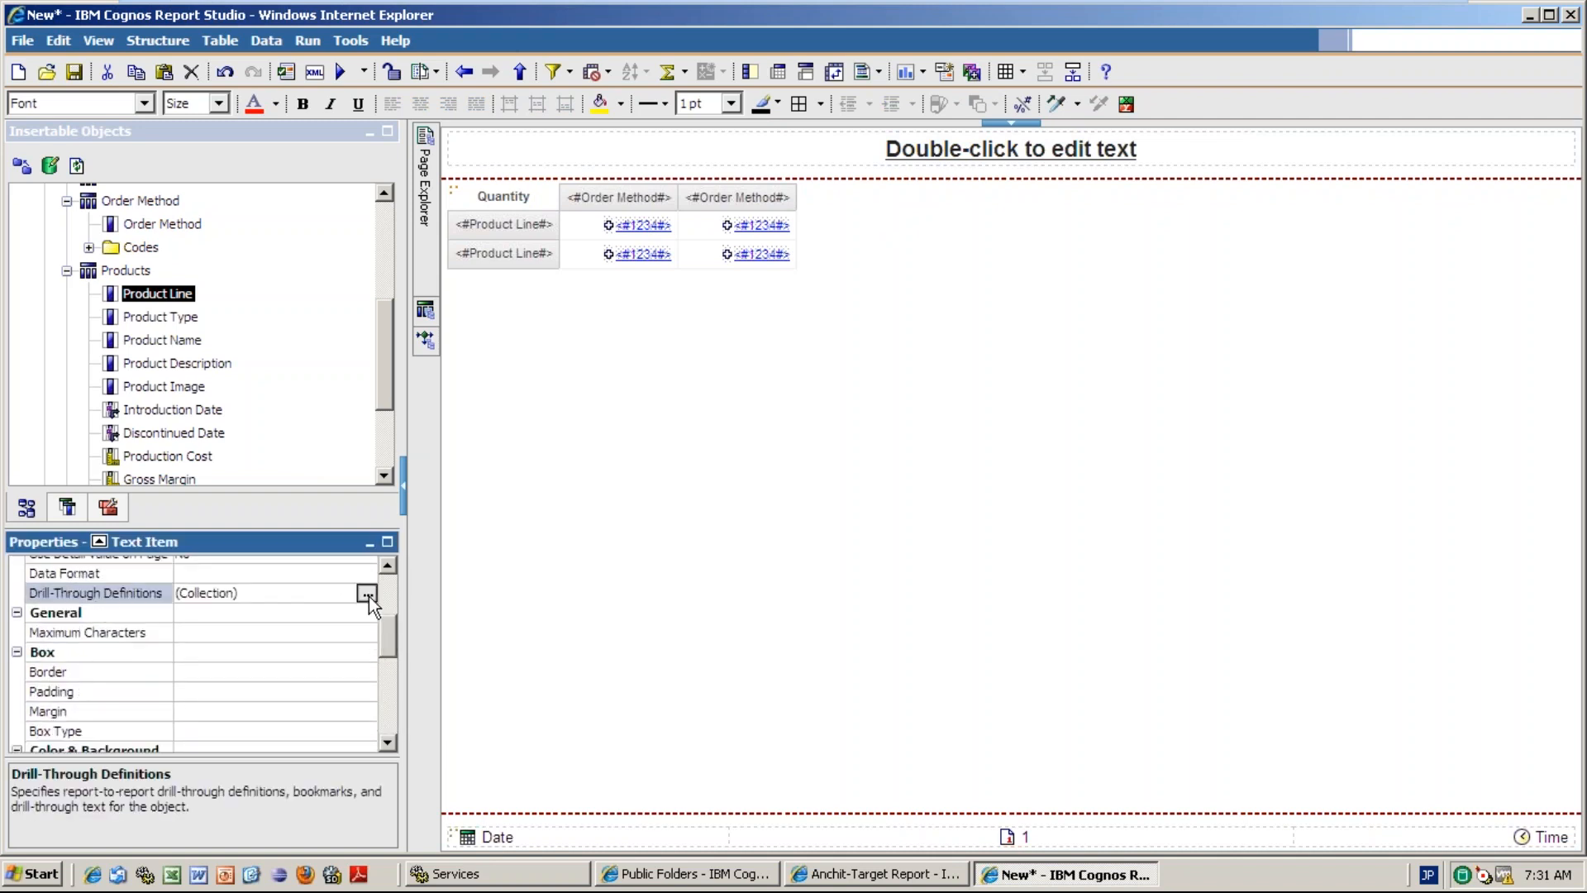
{"action": "left_click", "coordinate": [367, 595]}
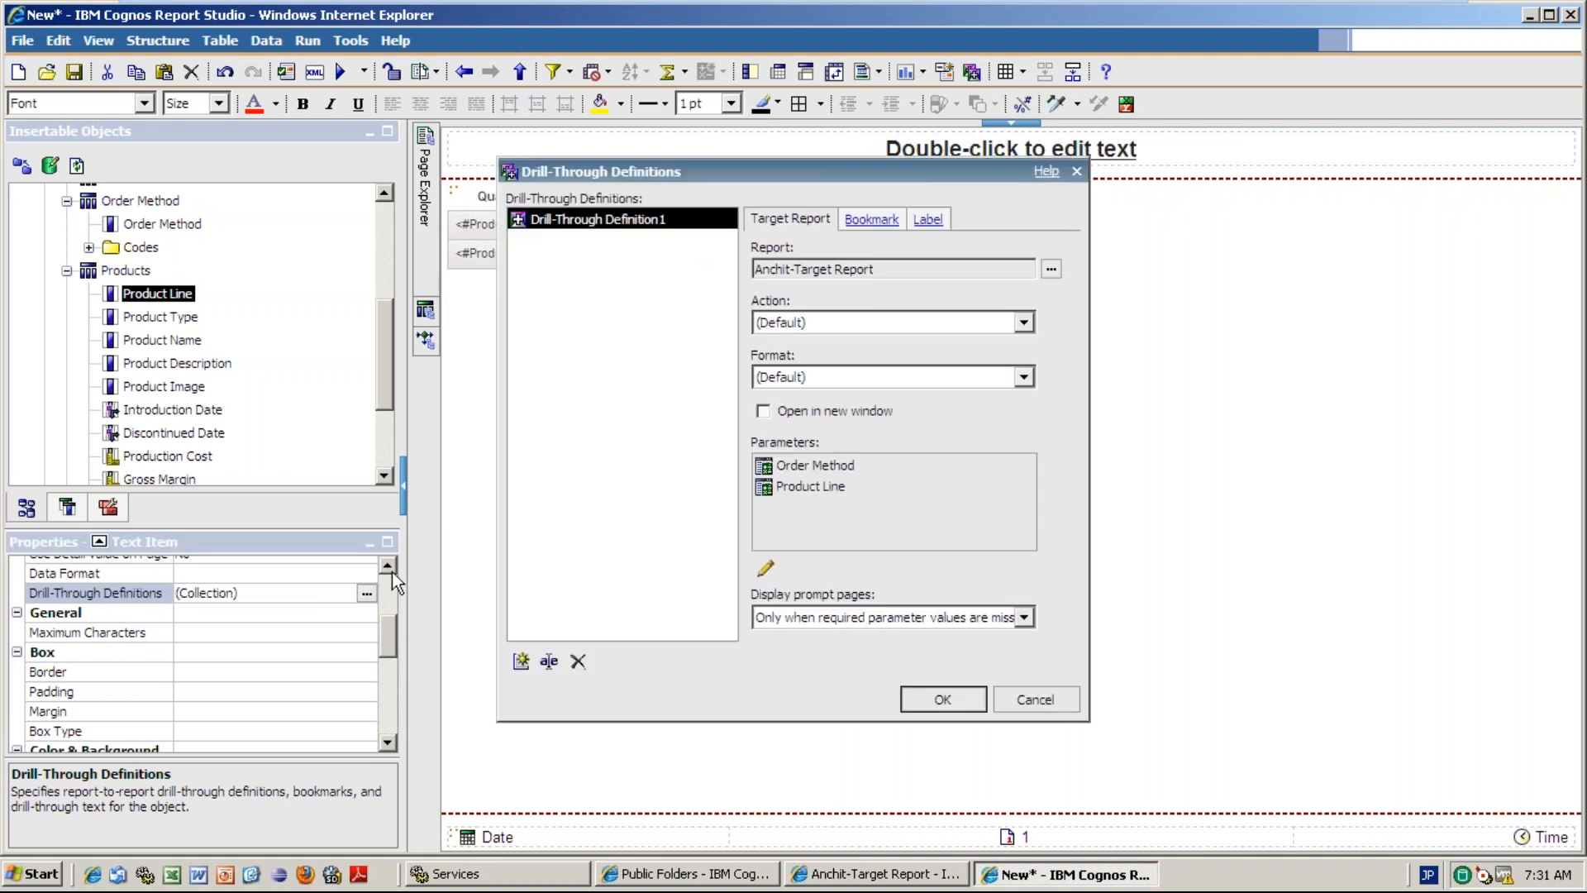
- Set the drill-through's Product Line parameter to Pass parameter value with Parameter1 as its value
{"action": "left_click", "coordinate": [764, 572]}
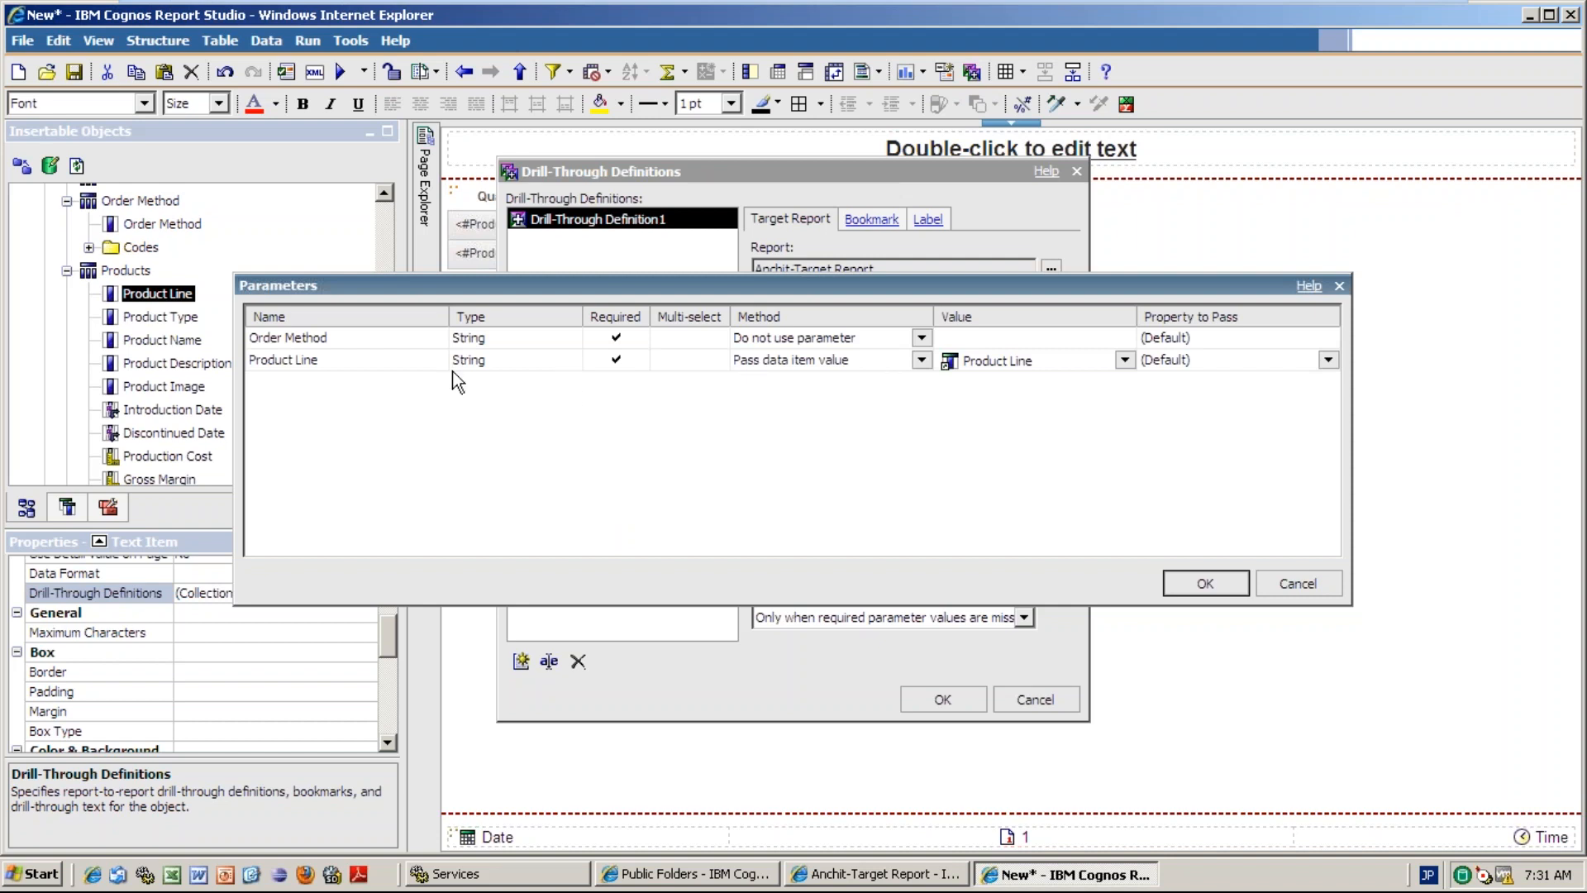
{"action": "left_click", "coordinate": [921, 360]}
{"action": "left_click", "coordinate": [816, 400]}
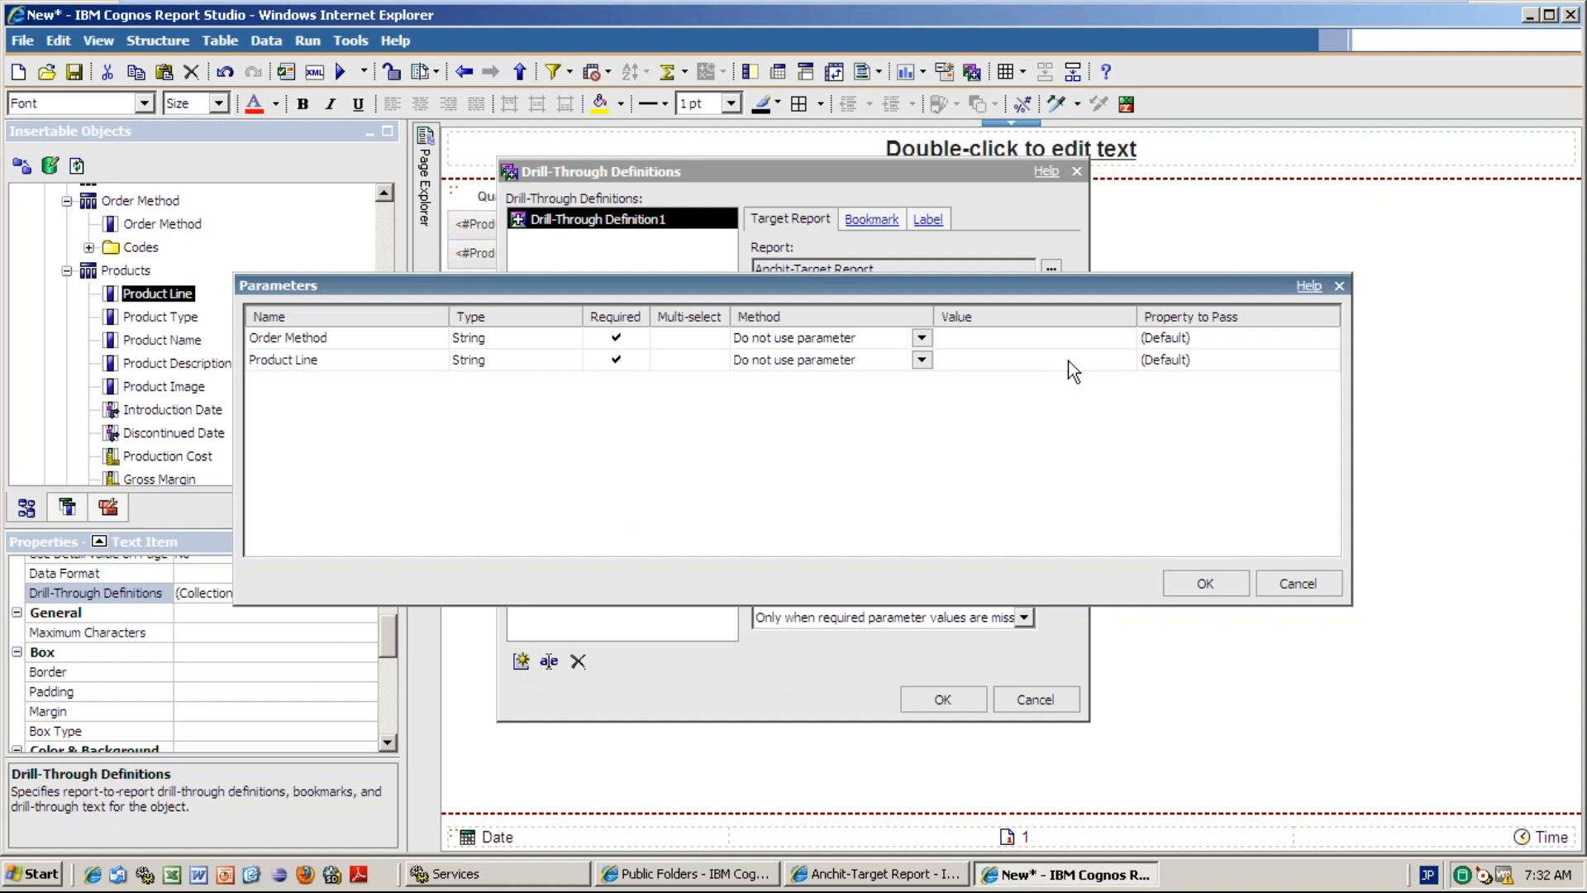
{"action": "left_click", "coordinate": [924, 364]}
{"action": "left_click", "coordinate": [836, 423]}
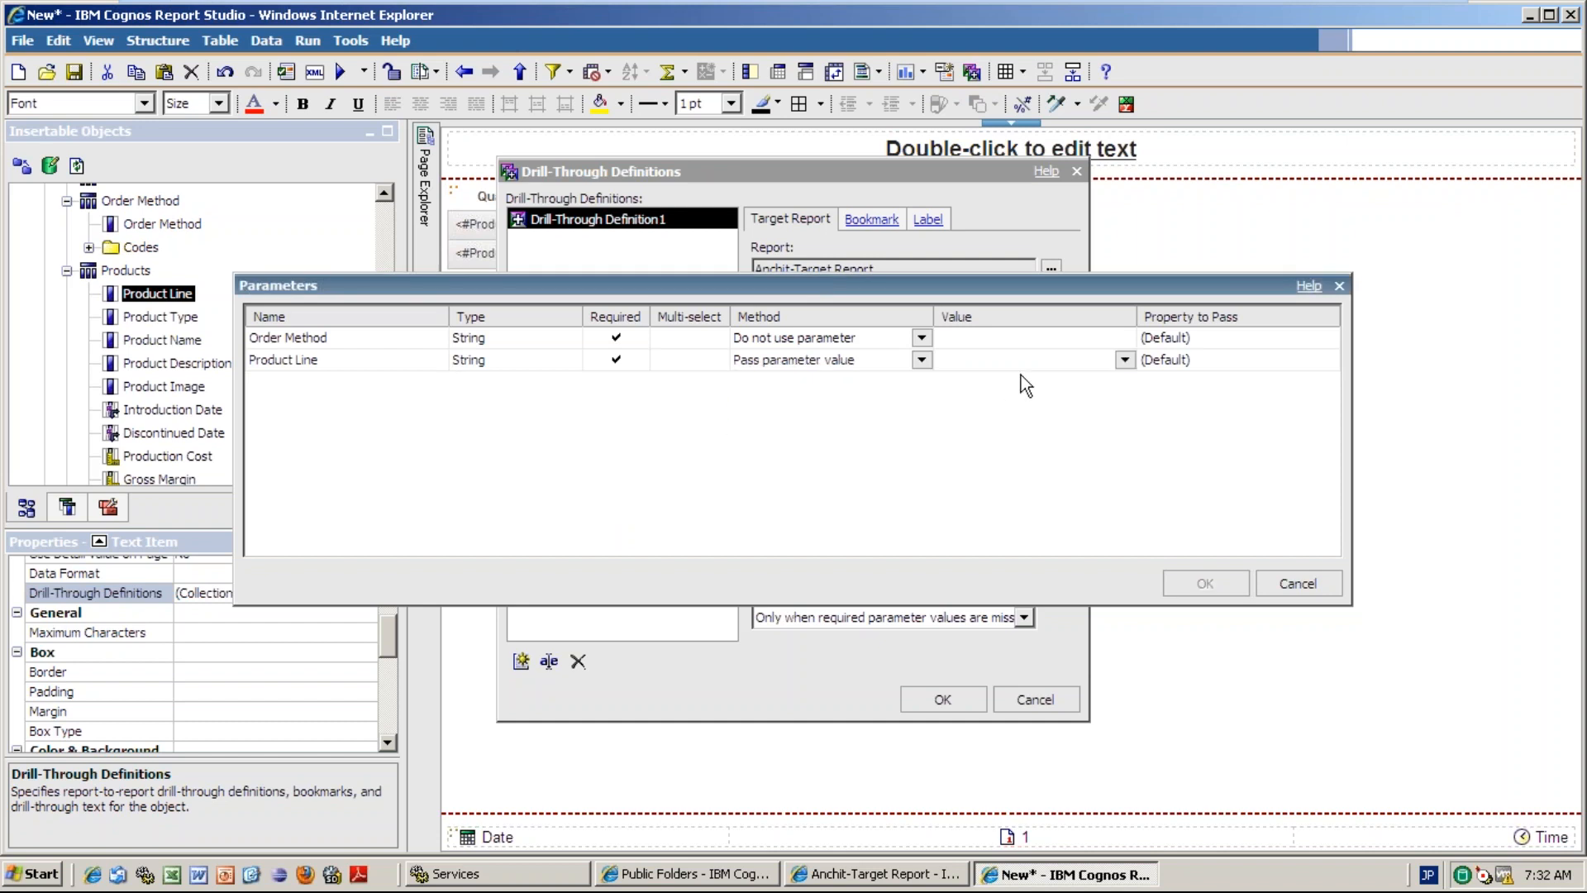
{"action": "left_click", "coordinate": [1125, 359]}
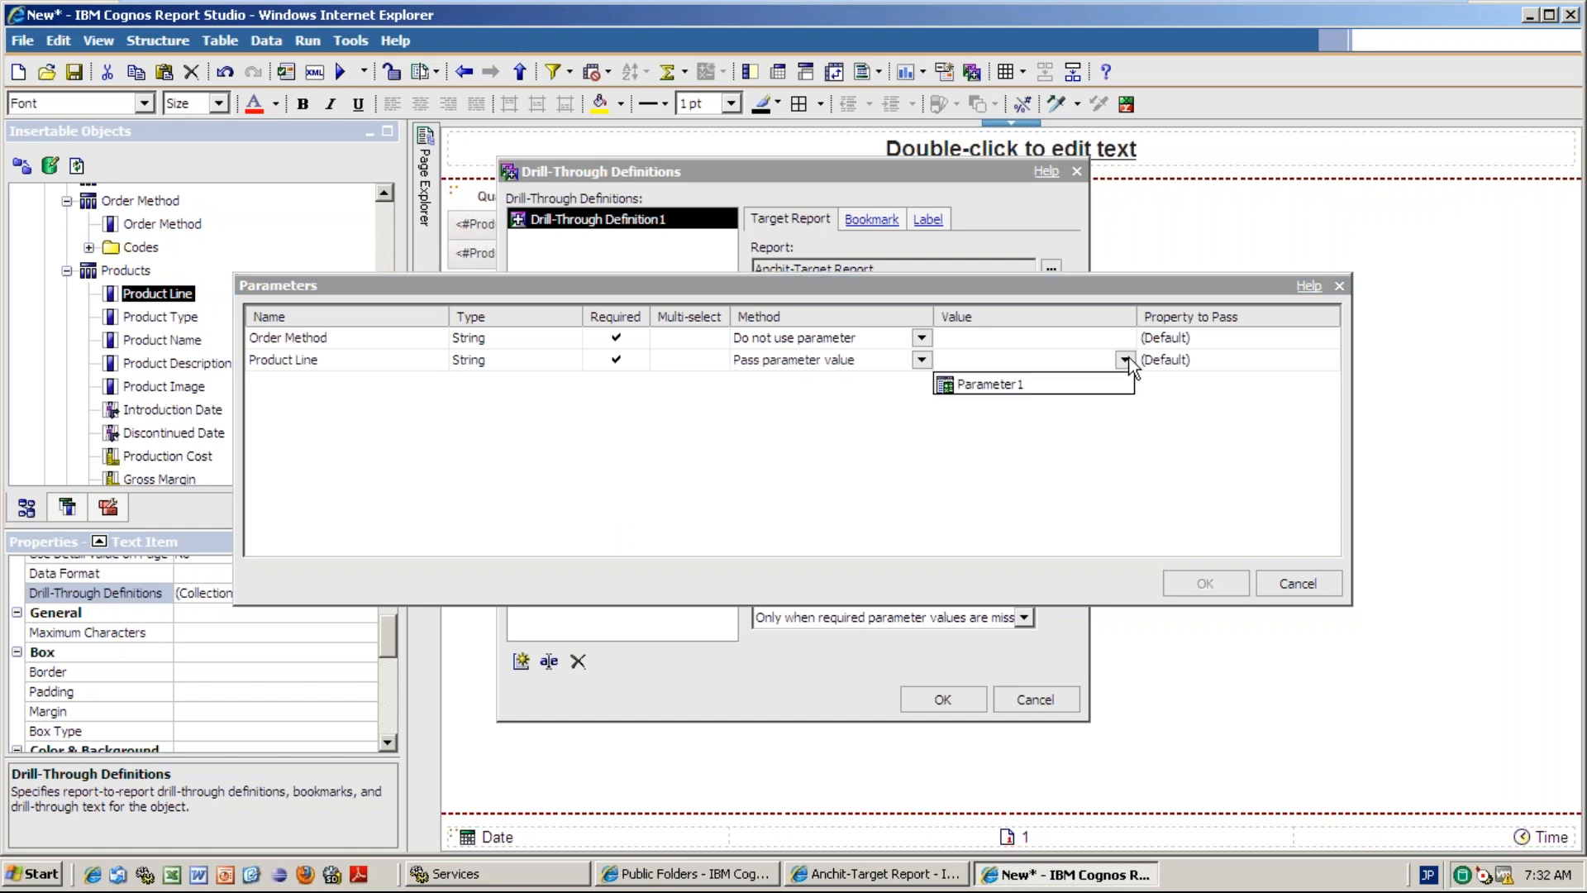
{"action": "left_click", "coordinate": [1013, 389]}
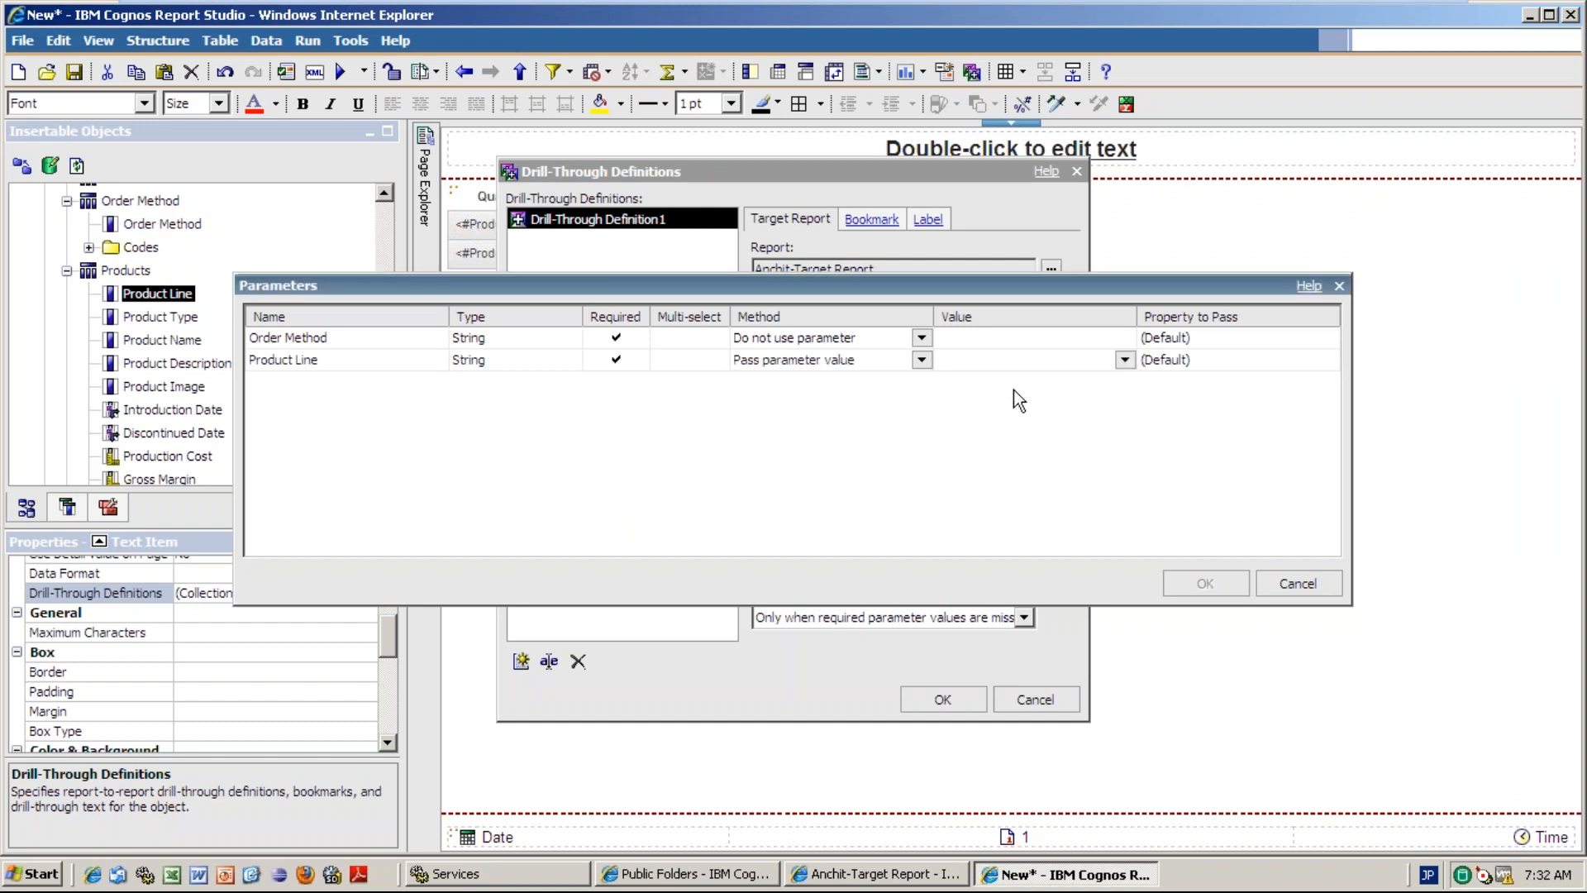
- Set the drill-through's Order Method parameter to Pass data item value with Order Method, and accept the definition
{"action": "left_click", "coordinate": [921, 337]}
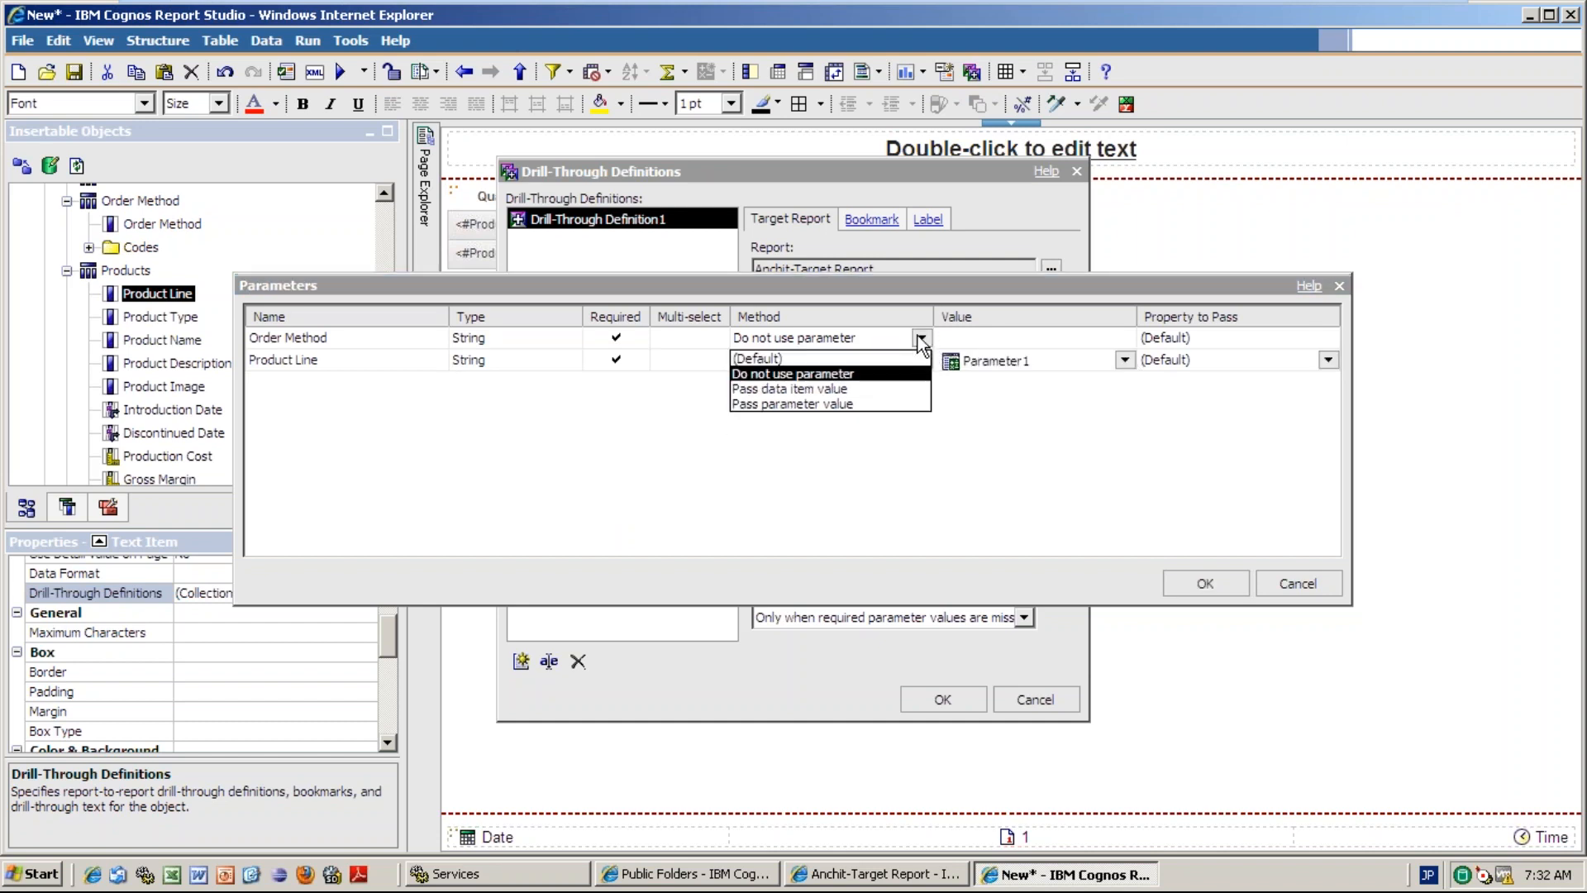
{"action": "left_click", "coordinate": [826, 388]}
{"action": "left_click", "coordinate": [1124, 339]}
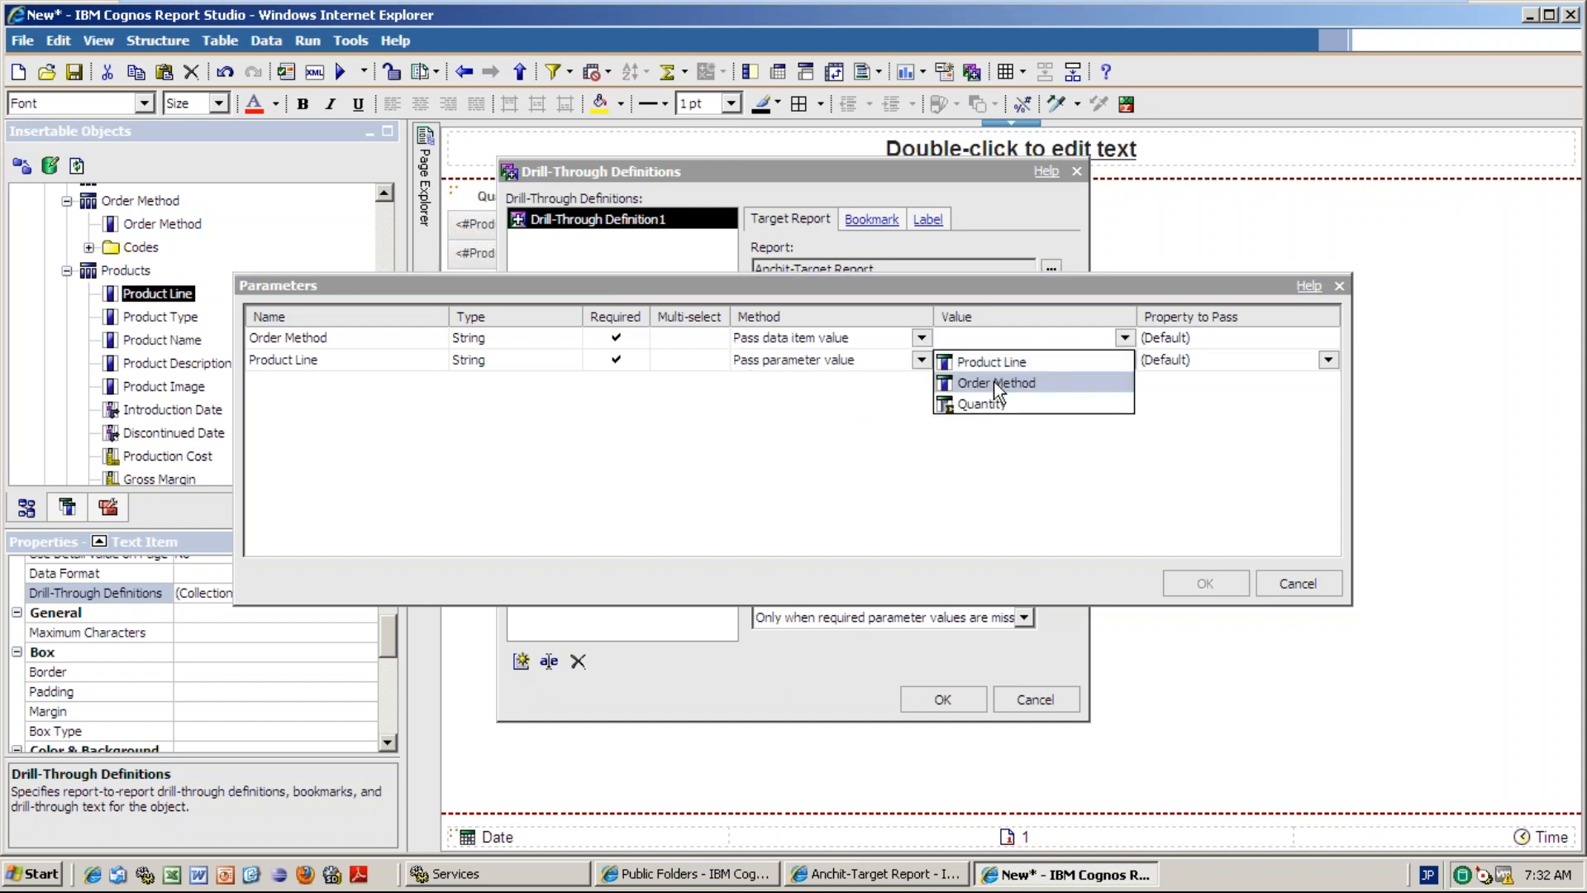
{"action": "left_click", "coordinate": [993, 380]}
{"action": "left_click", "coordinate": [1200, 584]}
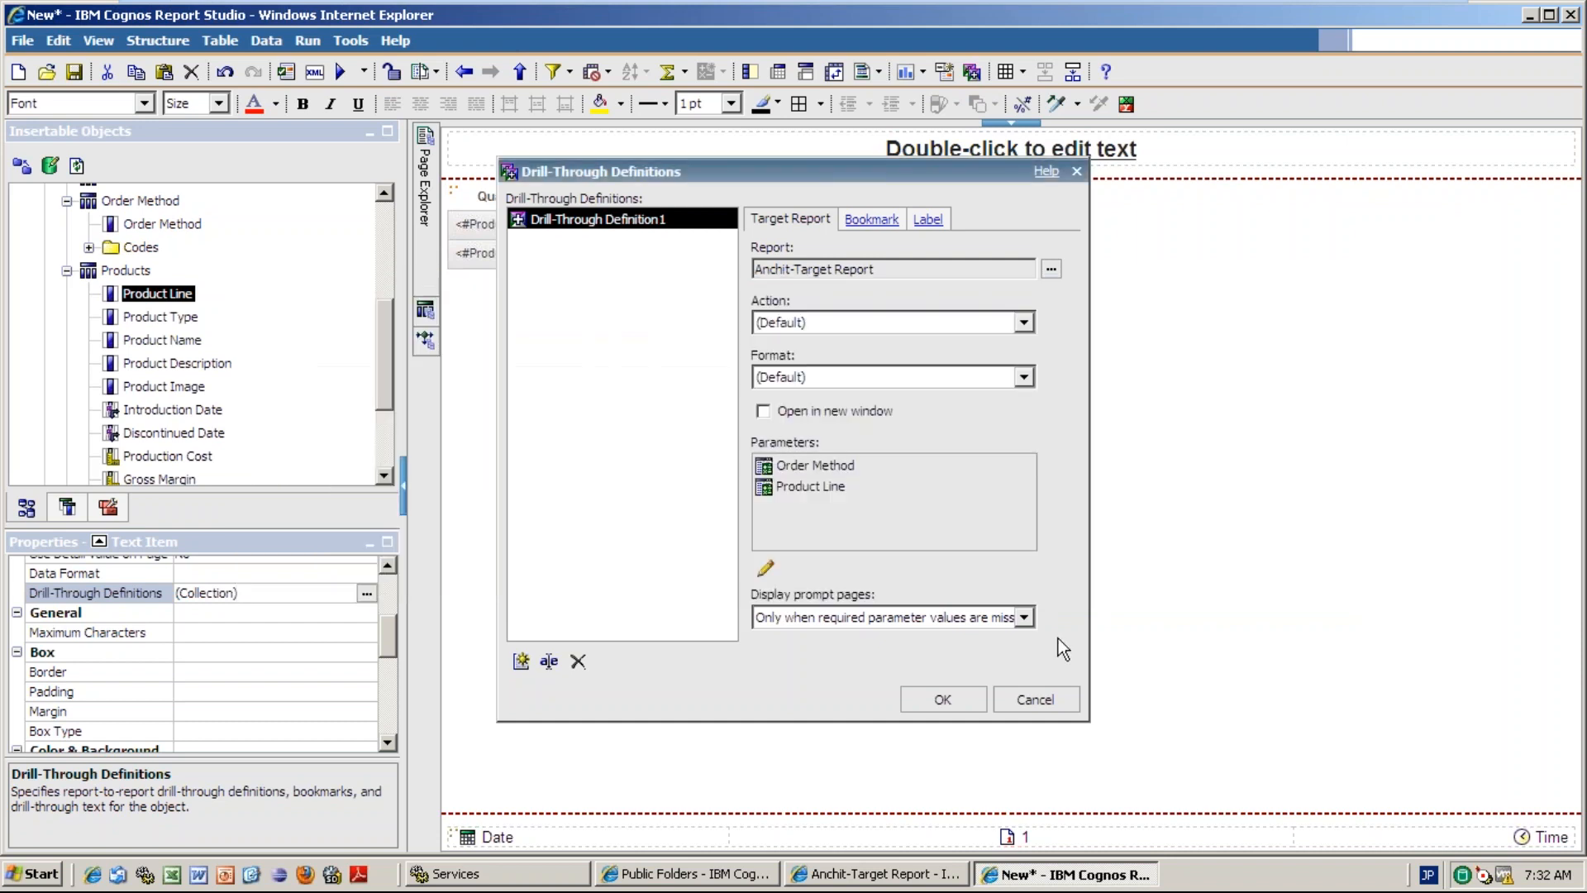
{"action": "left_click", "coordinate": [945, 698]}
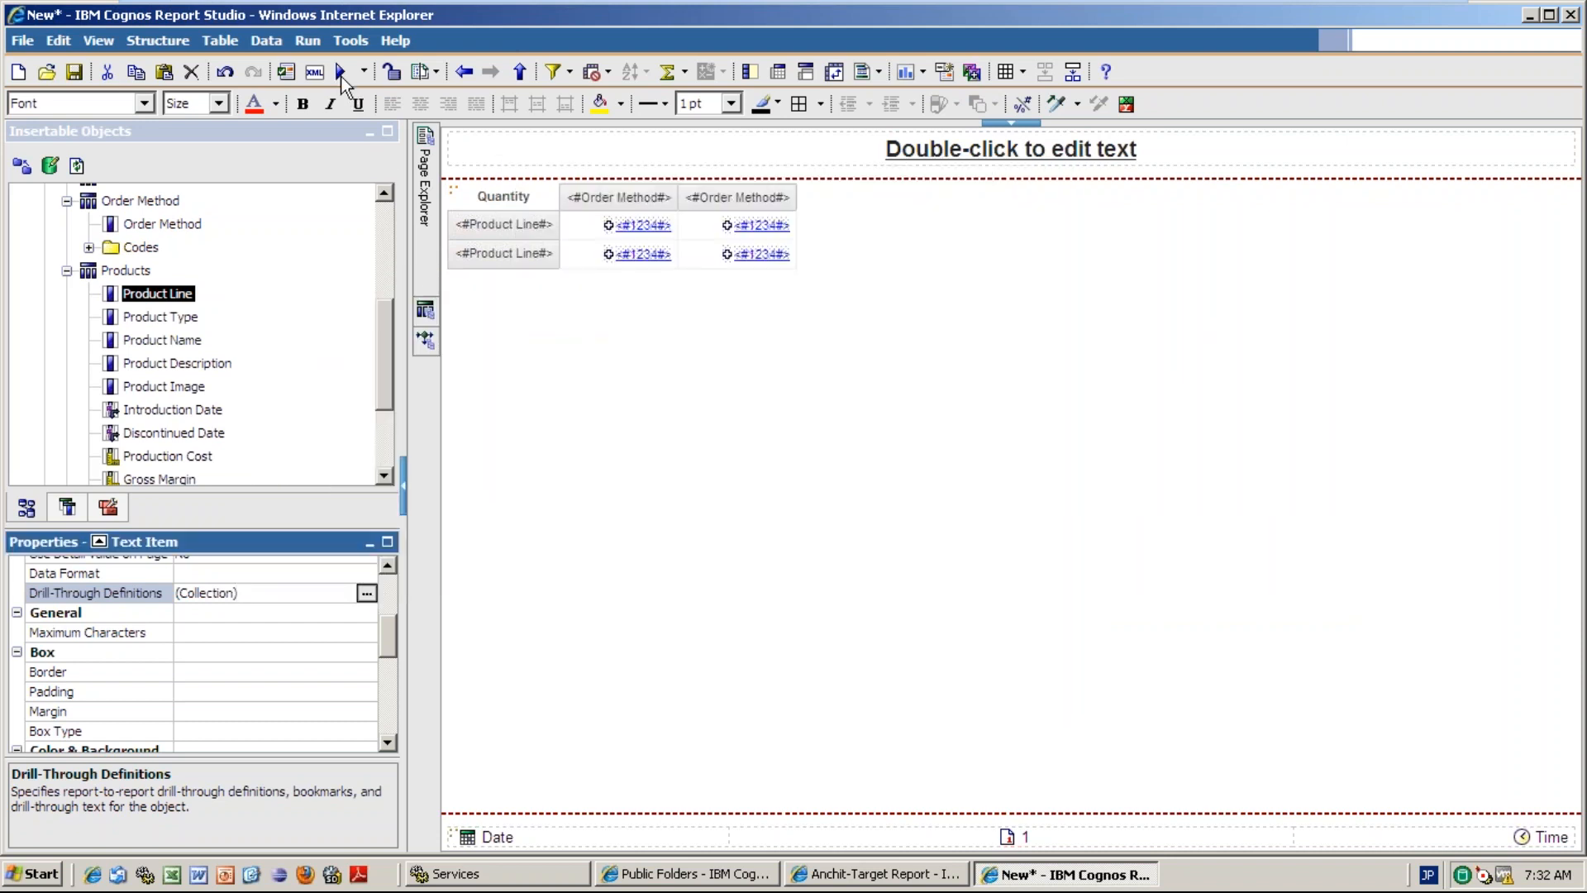
- Run the source report through its prompt page, examine which product lines the crosstab returns, and close the viewer
{"action": "key", "text": "ctrl+r"}
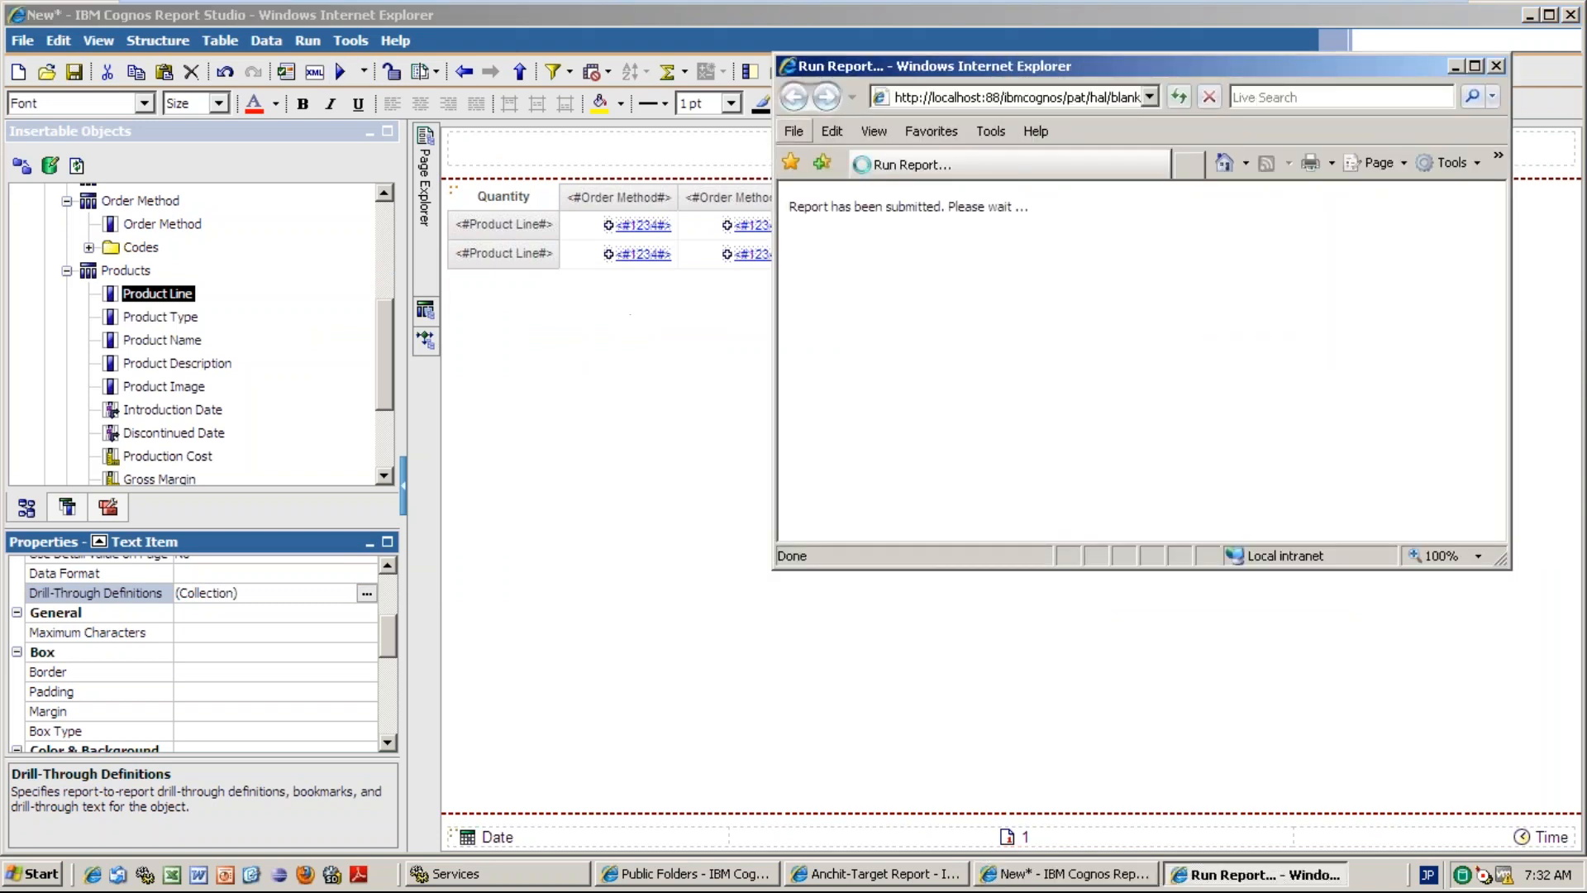
{"action": "left_click", "coordinate": [1475, 68]}
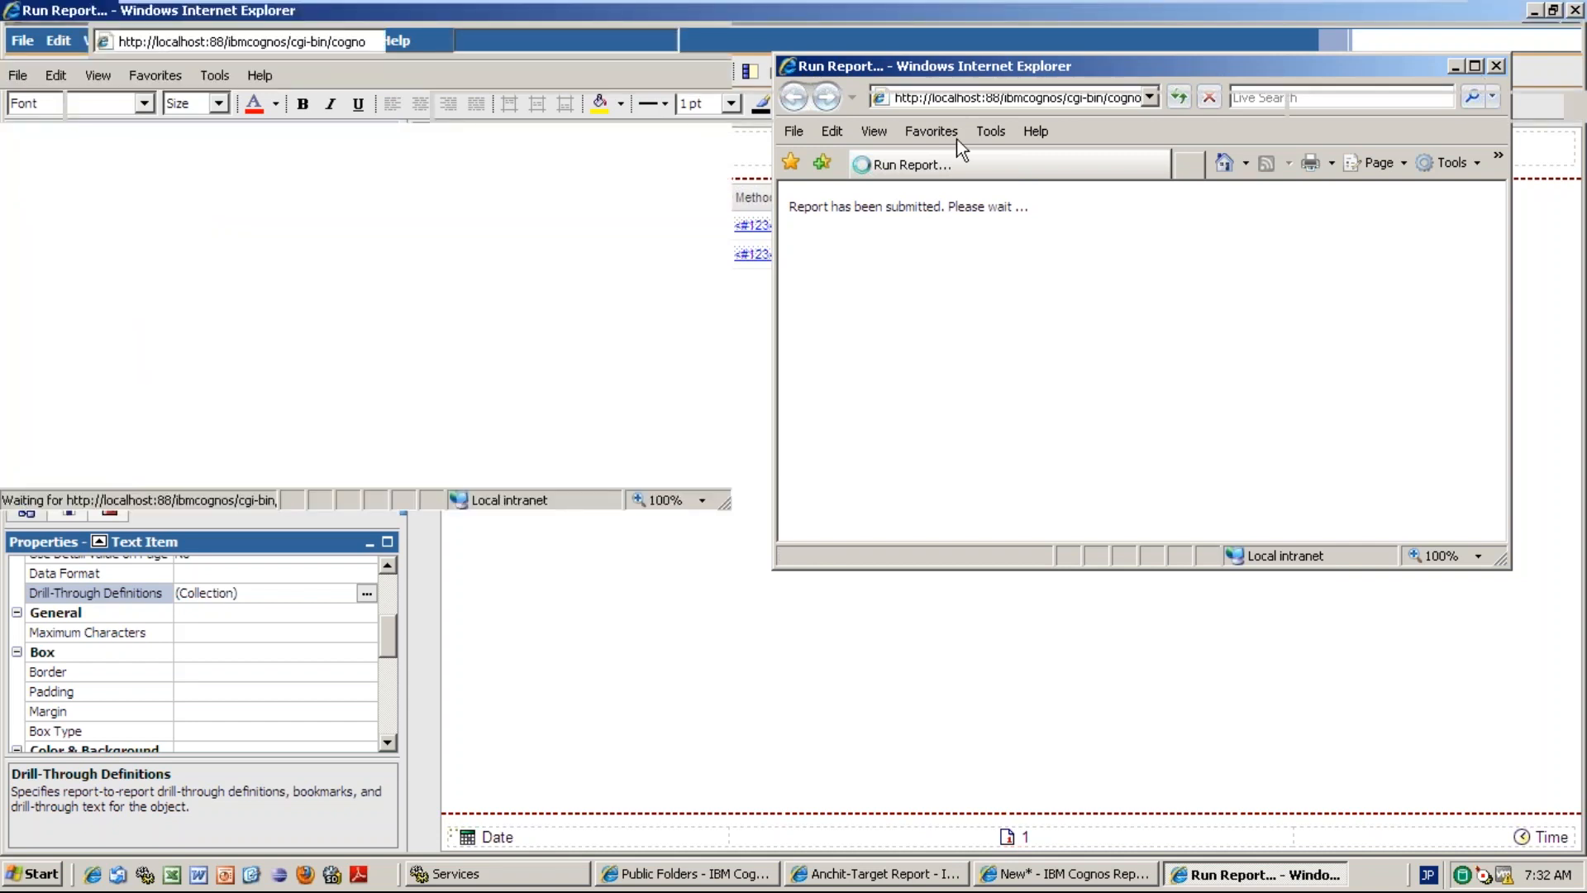
{"action": "left_click", "coordinate": [301, 159]}
{"action": "left_click", "coordinate": [145, 257]}
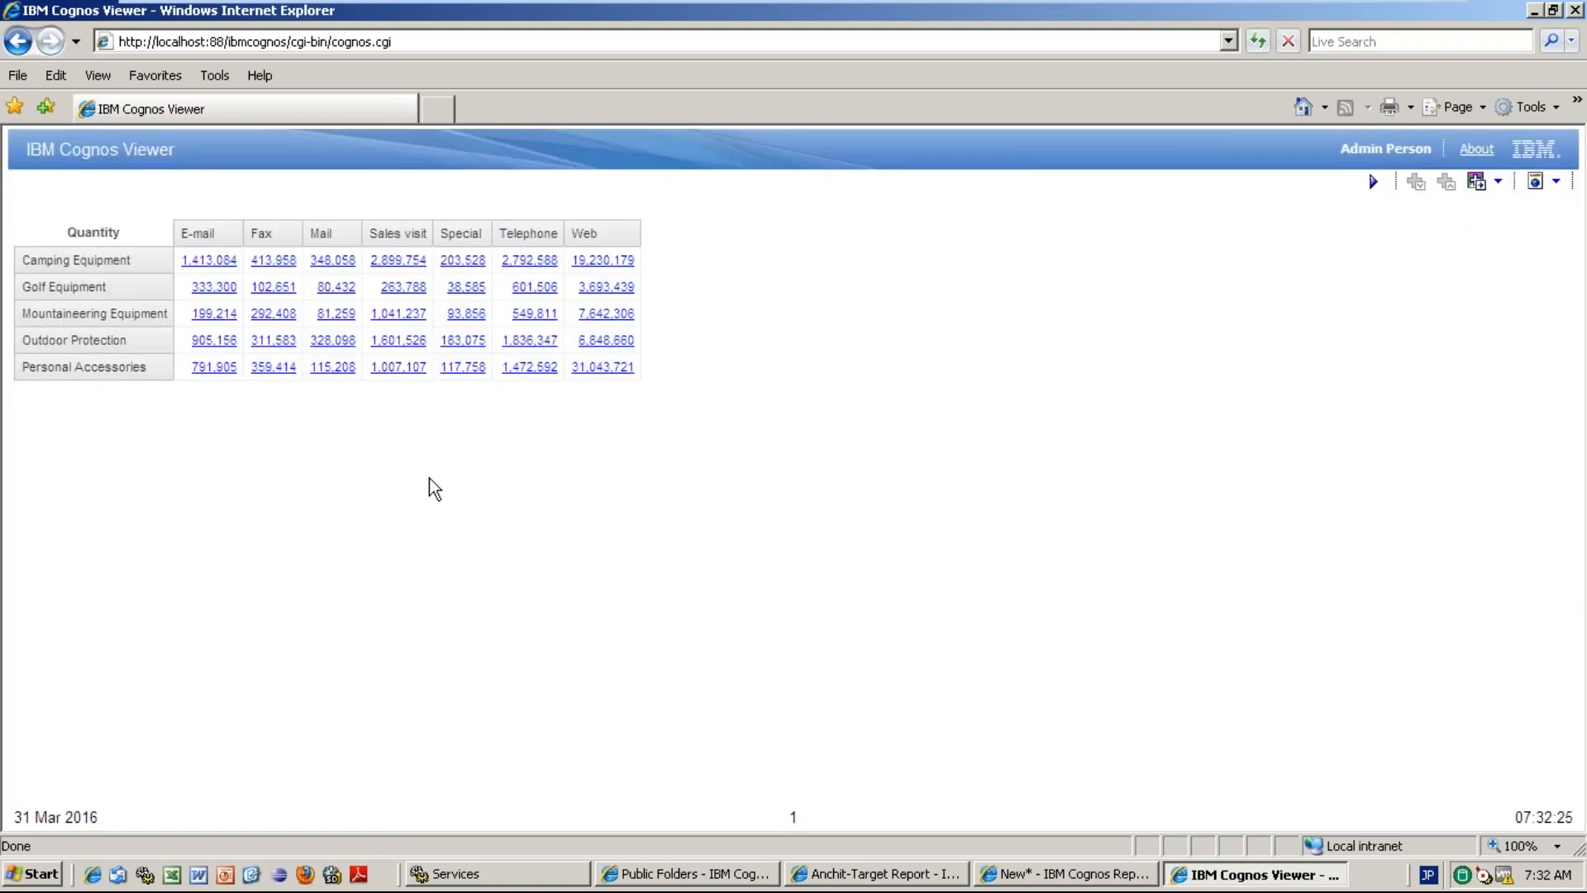
{"action": "left_click", "coordinate": [1576, 11]}
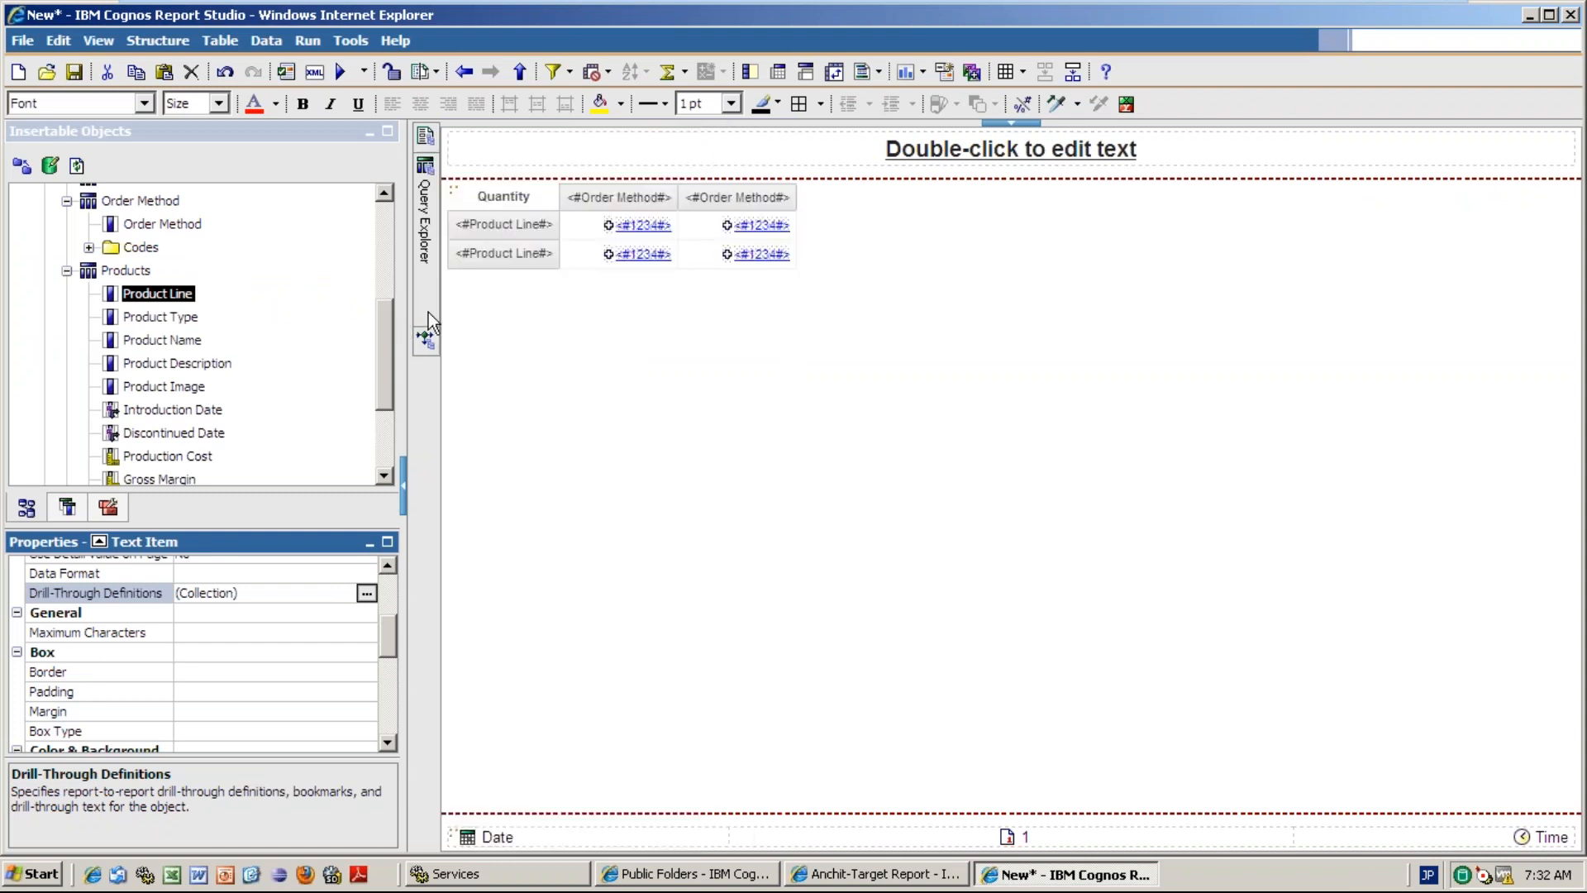
- Start a detail filter on Query1 with the expression [Product Line]=, switching the keyboard language to English (United States)
{"action": "mouse_move", "coordinate": [424, 314]}
{"action": "left_click", "coordinate": [539, 187]}
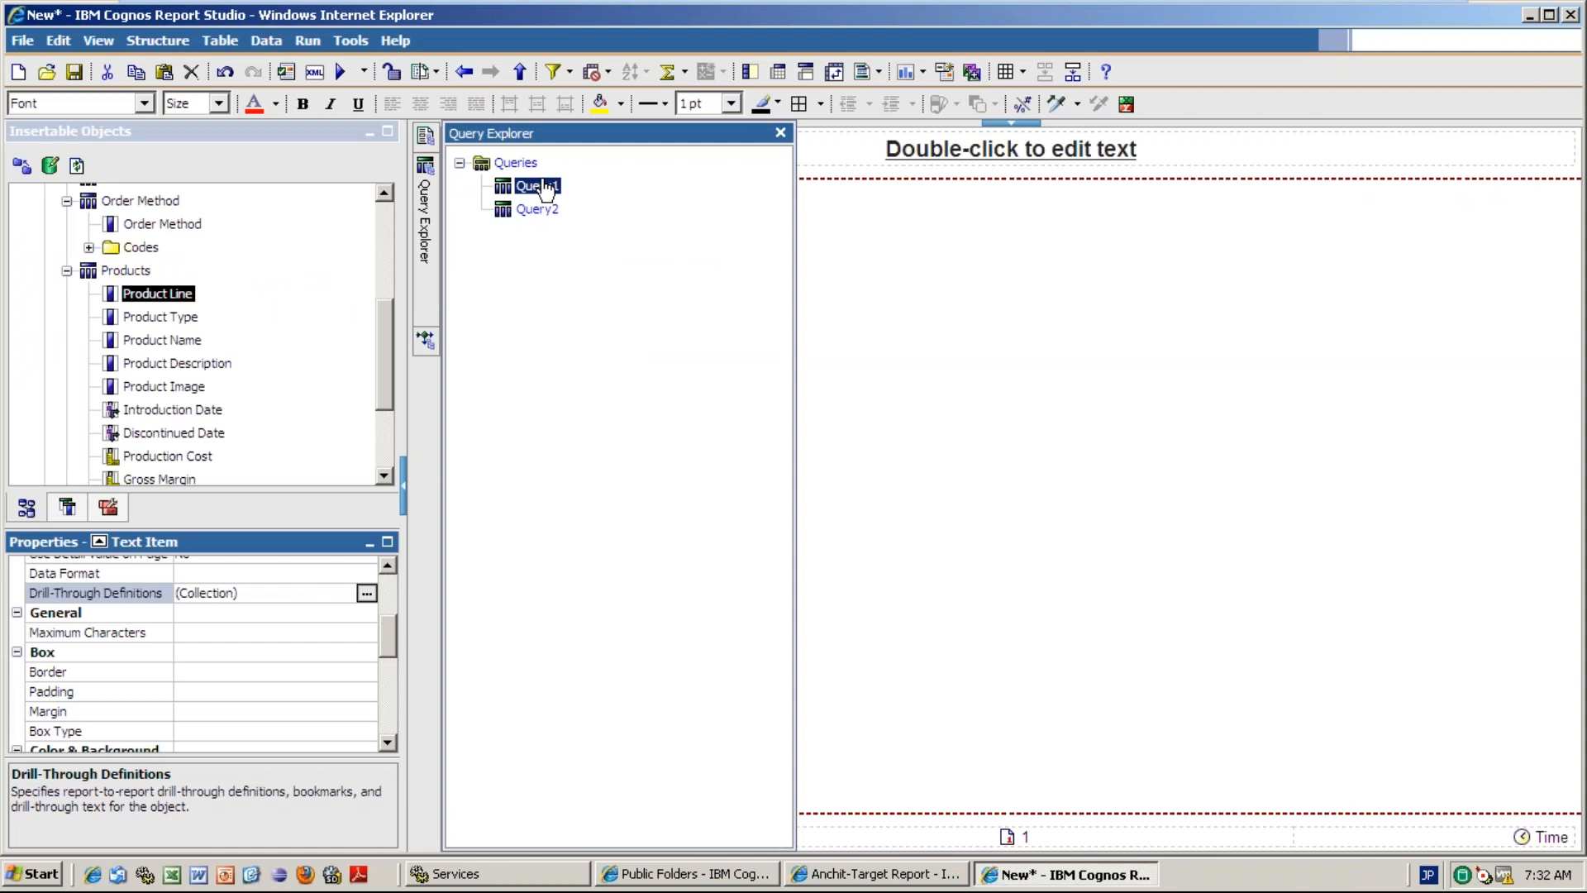
{"action": "double_click", "coordinate": [545, 189]}
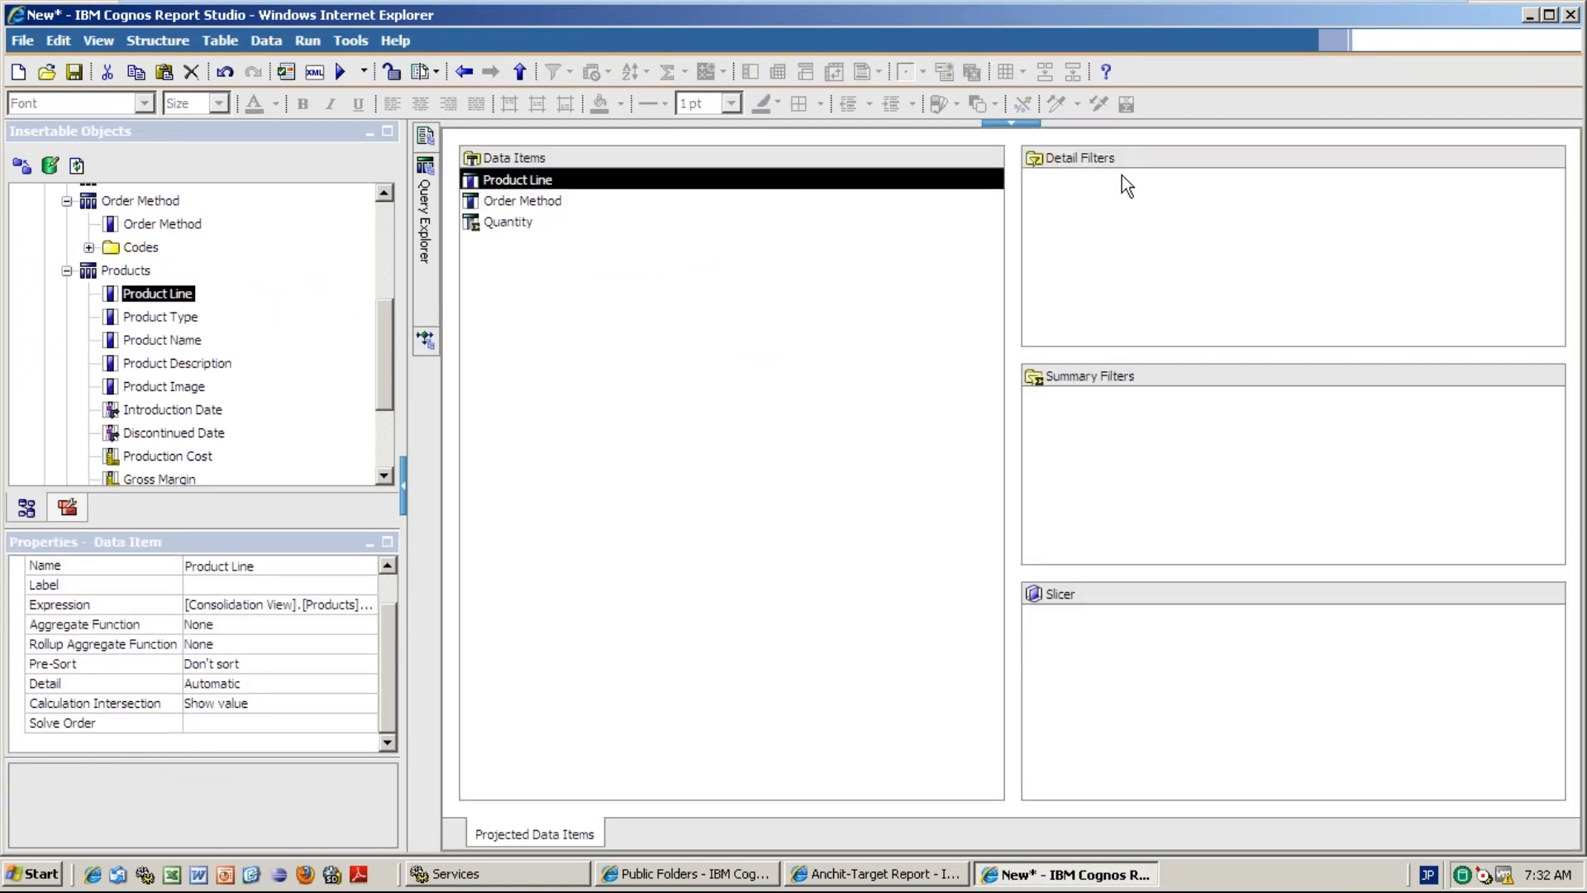
{"action": "type", "text": "^"}
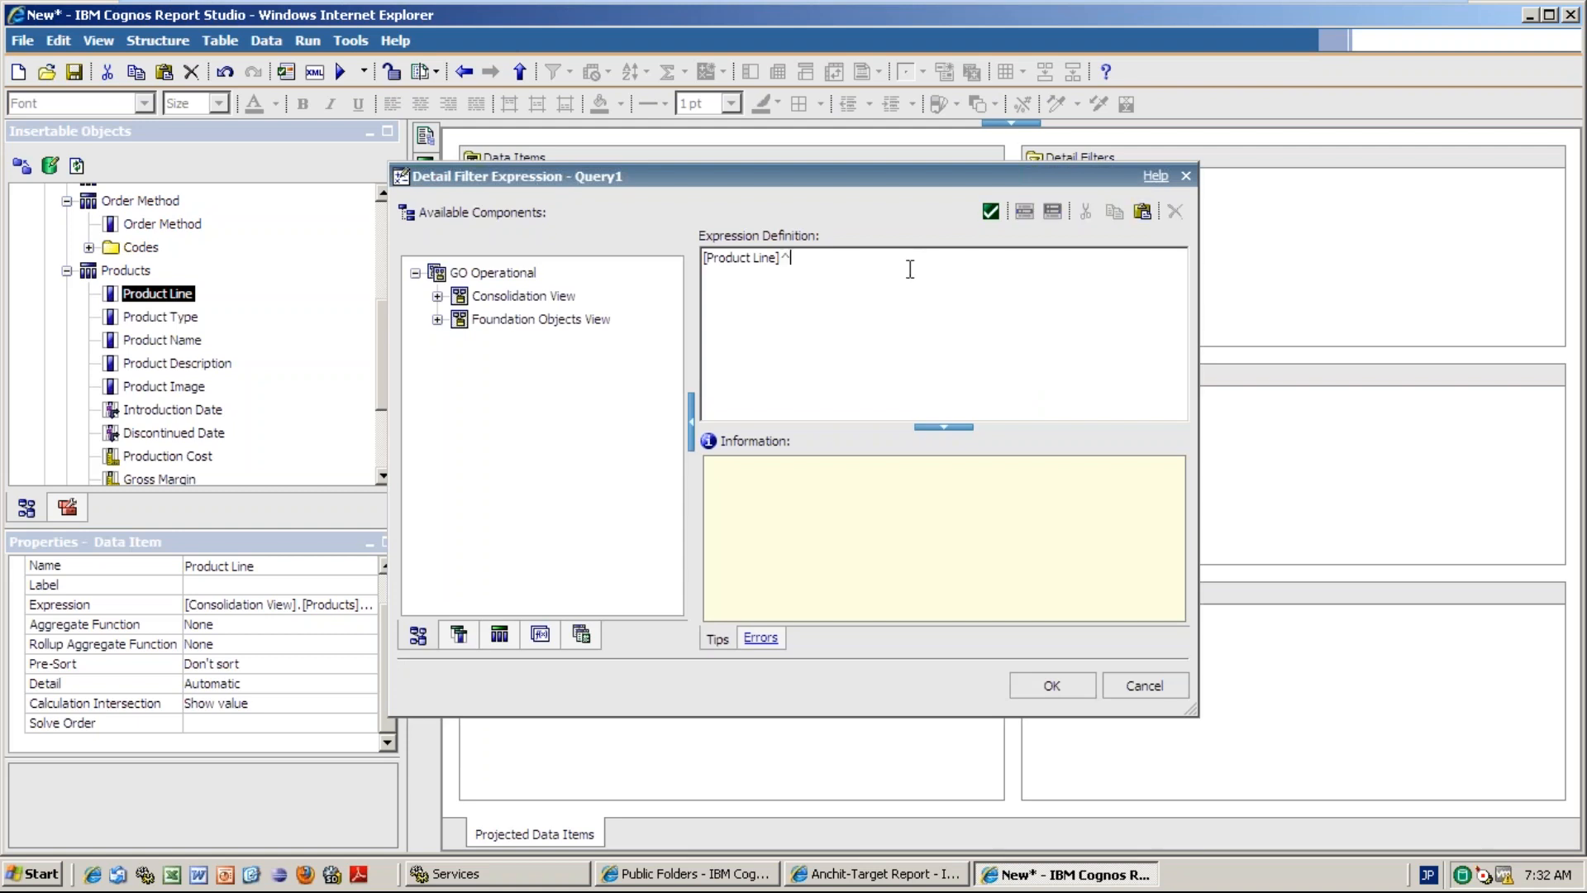
{"action": "key", "text": "BackSpace"}
{"action": "key", "text": "BackSpace"}
{"action": "left_click", "coordinate": [1428, 873]}
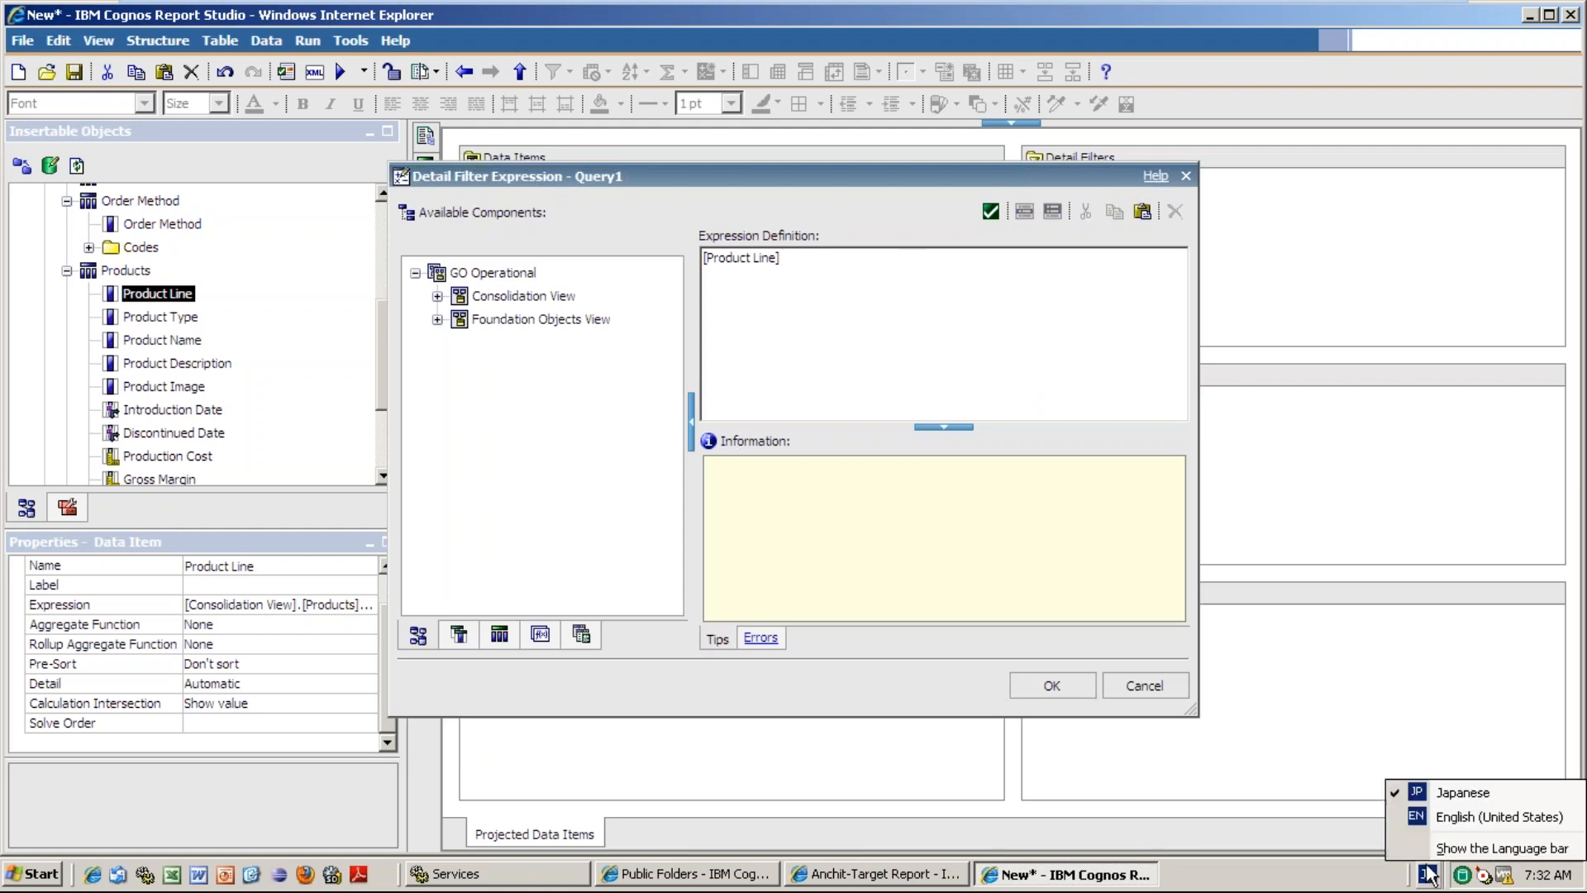
{"action": "left_click", "coordinate": [1421, 819]}
{"action": "type", "text": "="}
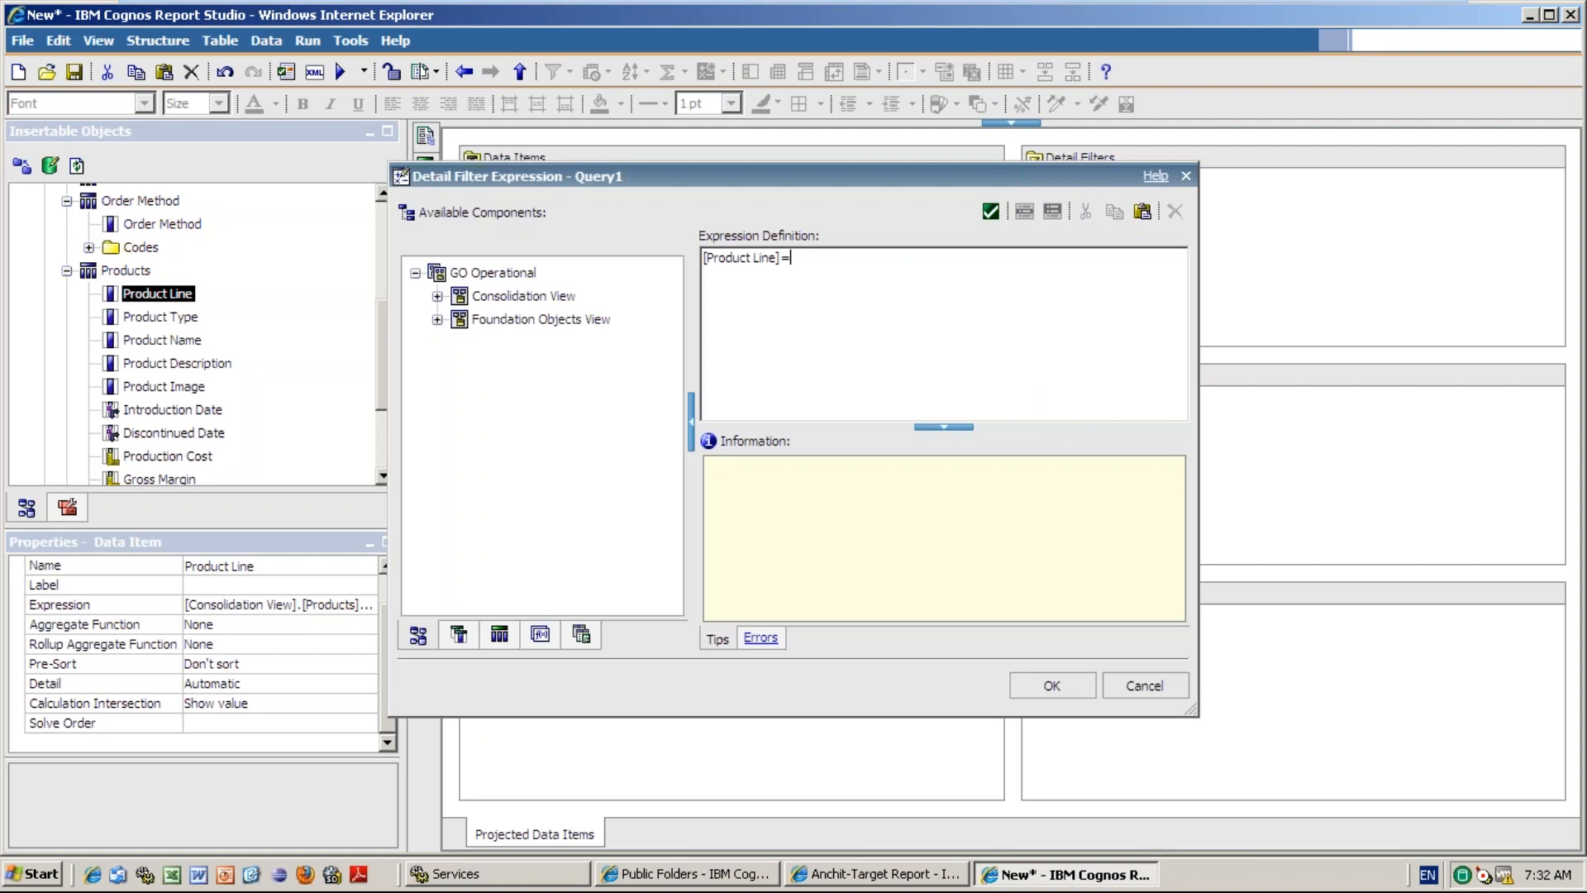
- Complete the detail filter expression as [Product Line]=?Parameter1? using the existing Parameter1, and accept it
{"action": "left_click", "coordinate": [577, 641]}
{"action": "left_click_drag", "start_coordinate": [463, 248], "coordinate": [970, 280]}
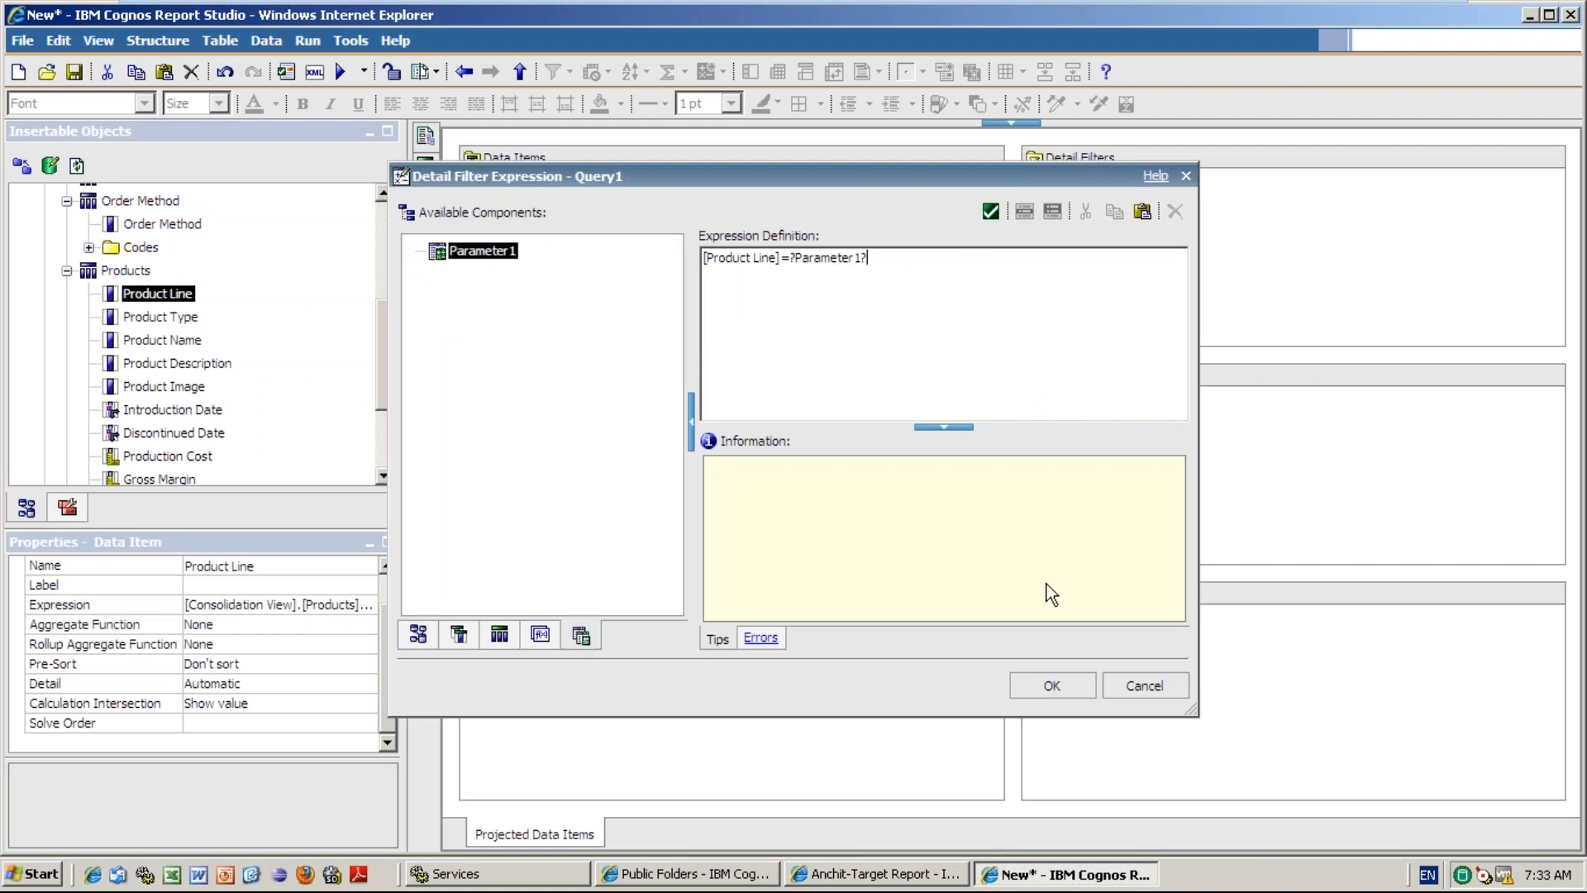
{"action": "left_click", "coordinate": [1050, 684]}
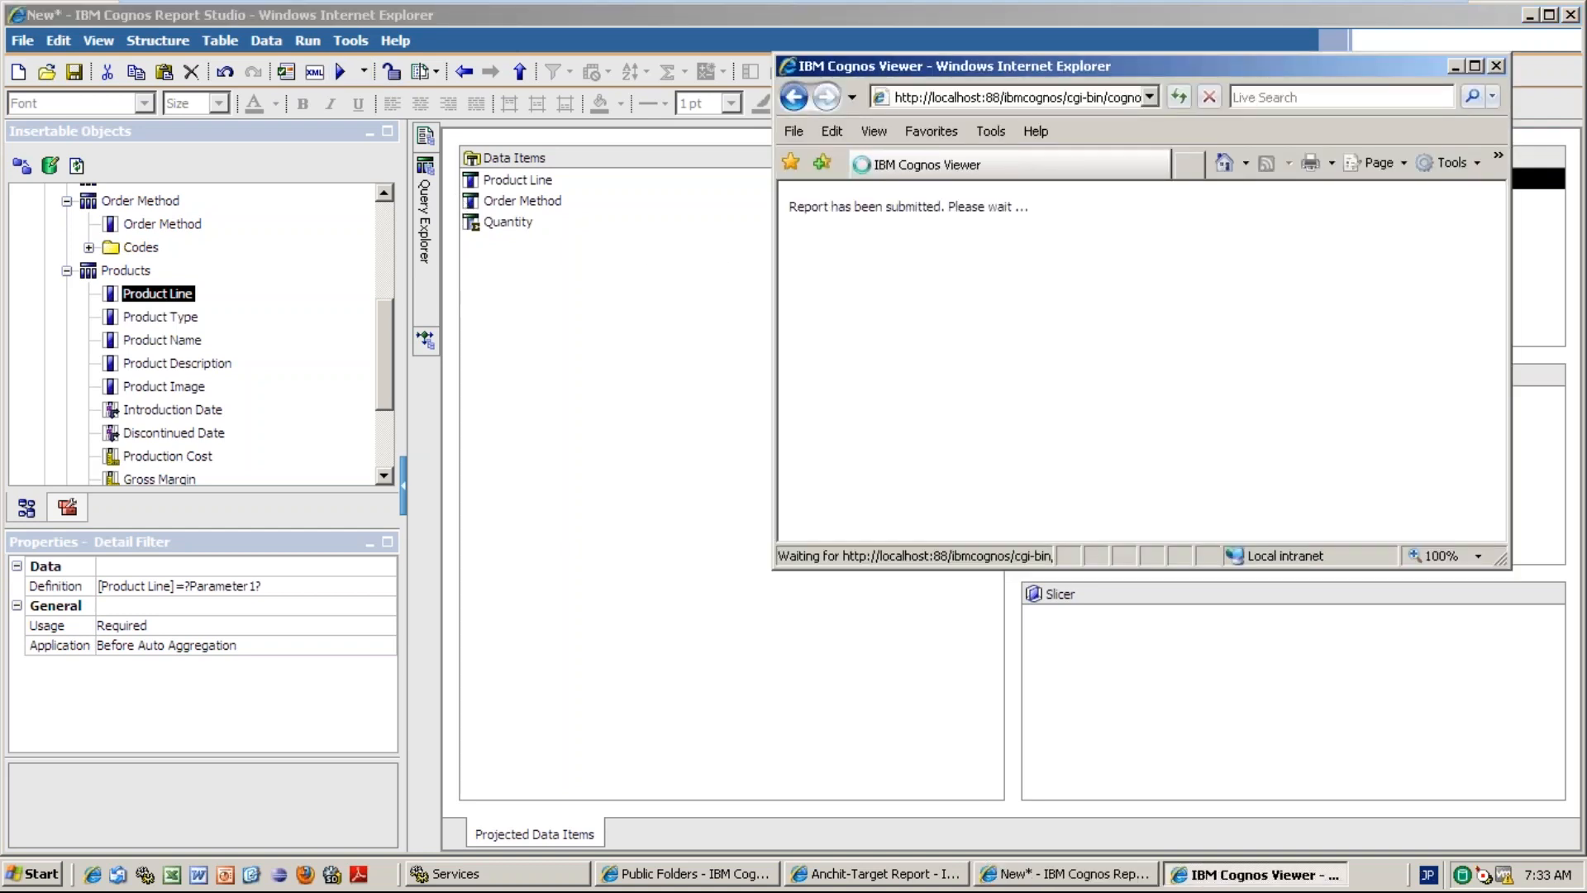
- Run the crosstab report with Camping Equipment as the product line and drill through from its Special quantity to the target report
{"action": "left_click", "coordinate": [945, 227]}
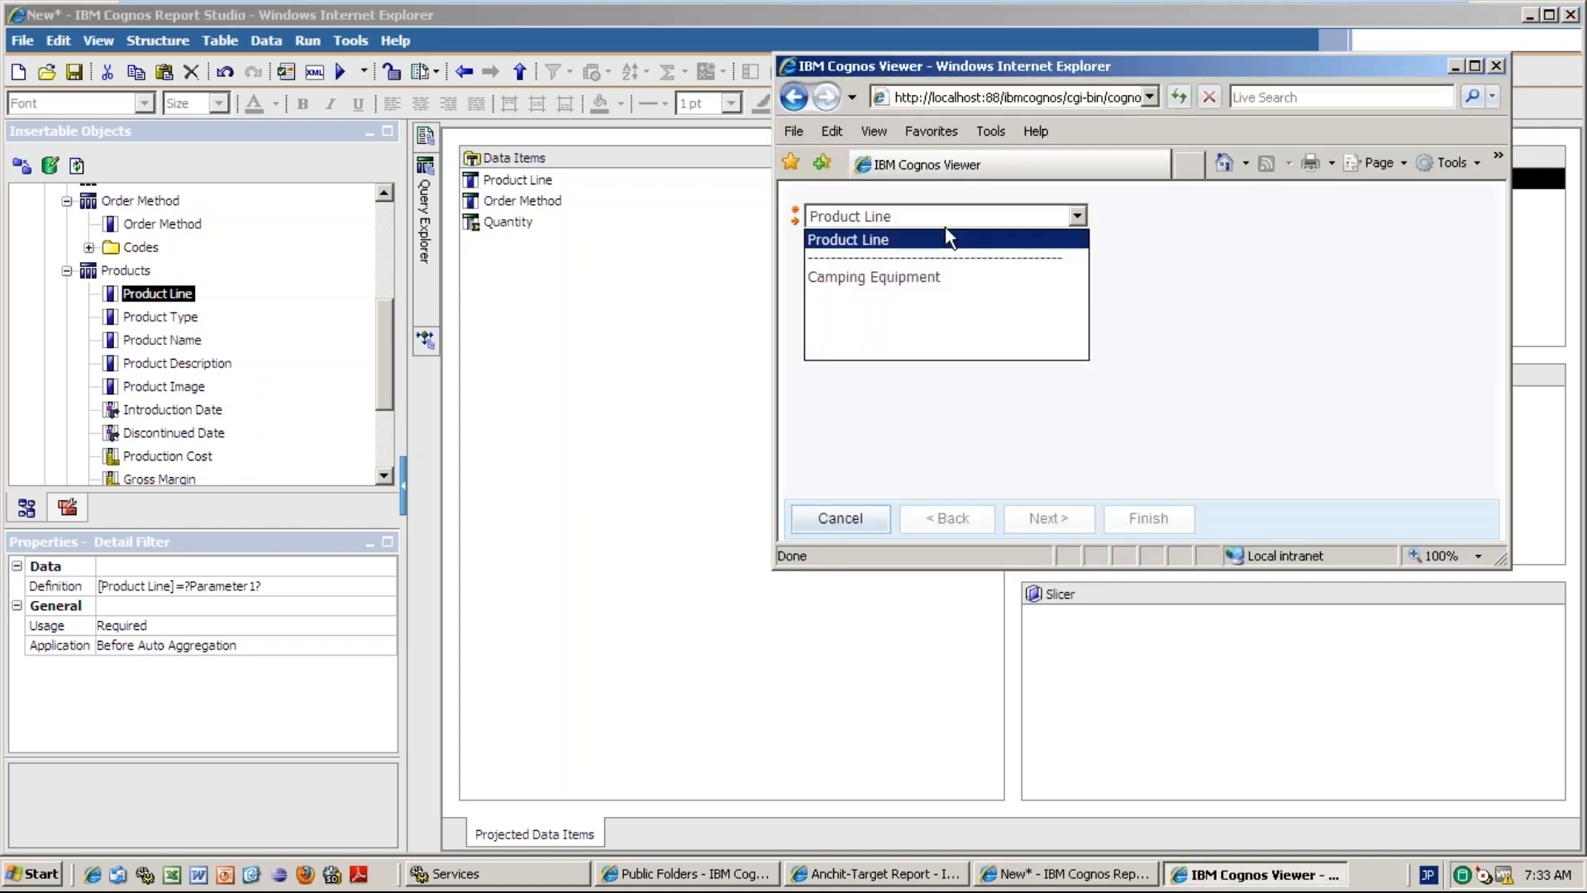
{"action": "left_click", "coordinate": [910, 281]}
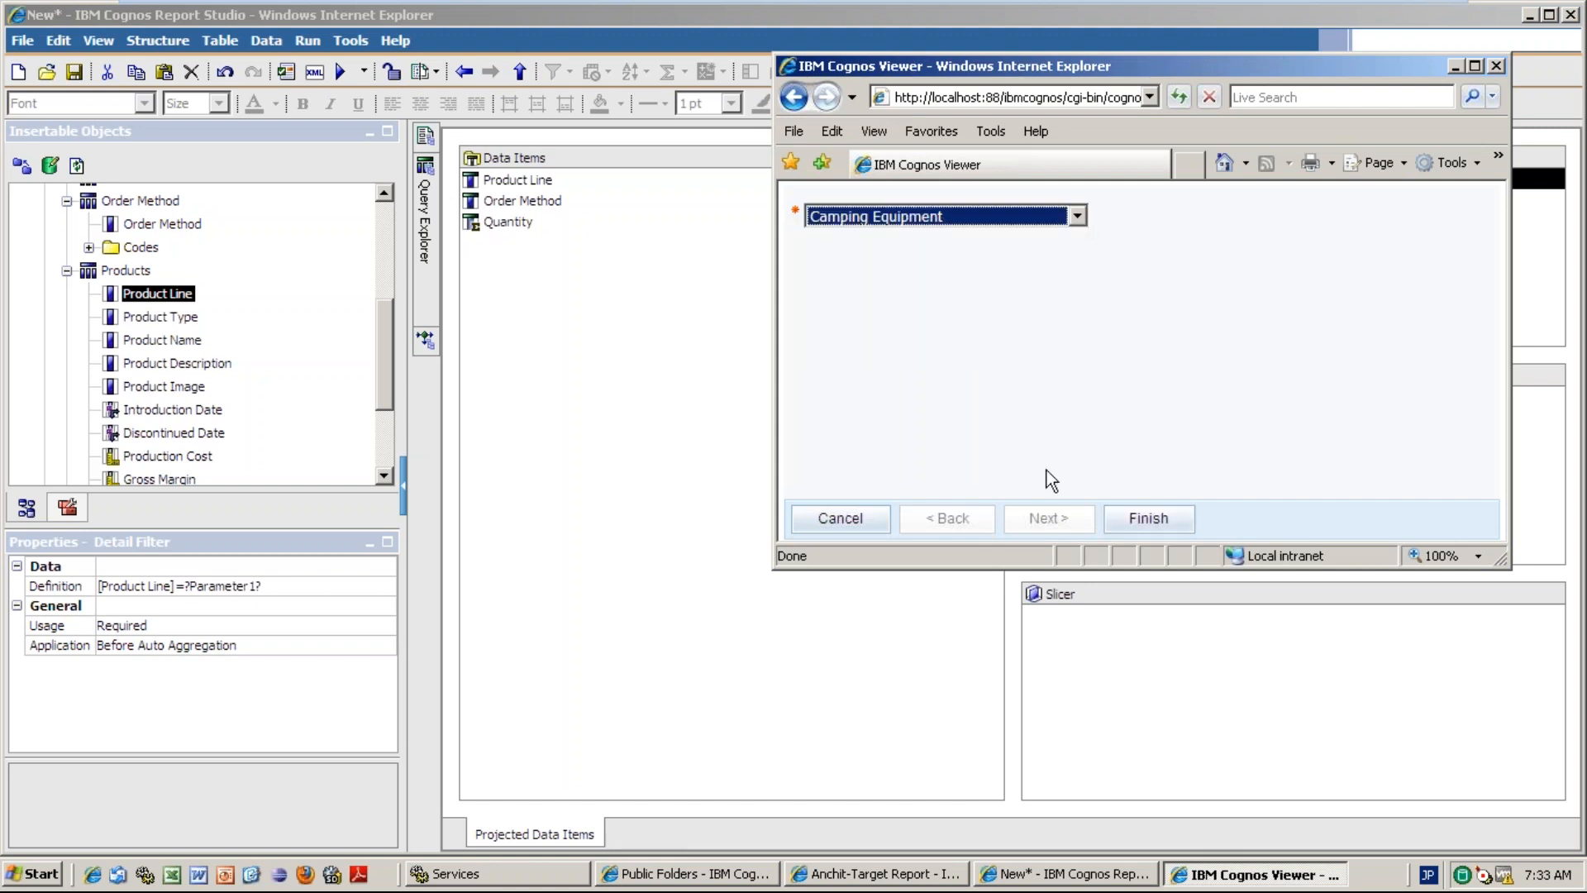
{"action": "left_click", "coordinate": [1129, 518]}
{"action": "left_click", "coordinate": [1127, 517]}
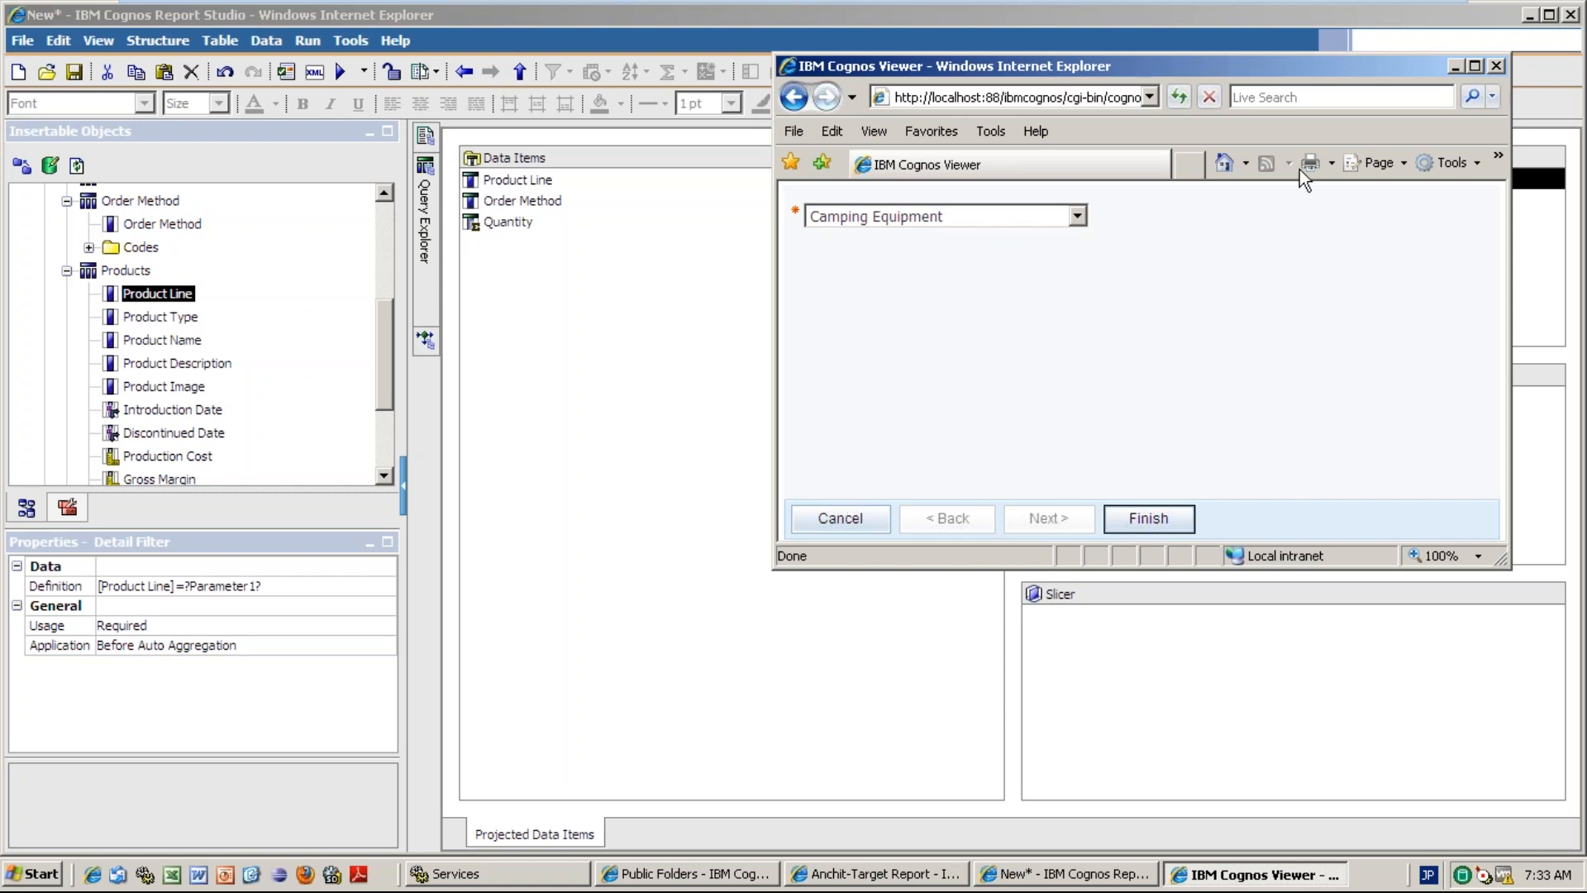
{"action": "left_click", "coordinate": [1475, 67]}
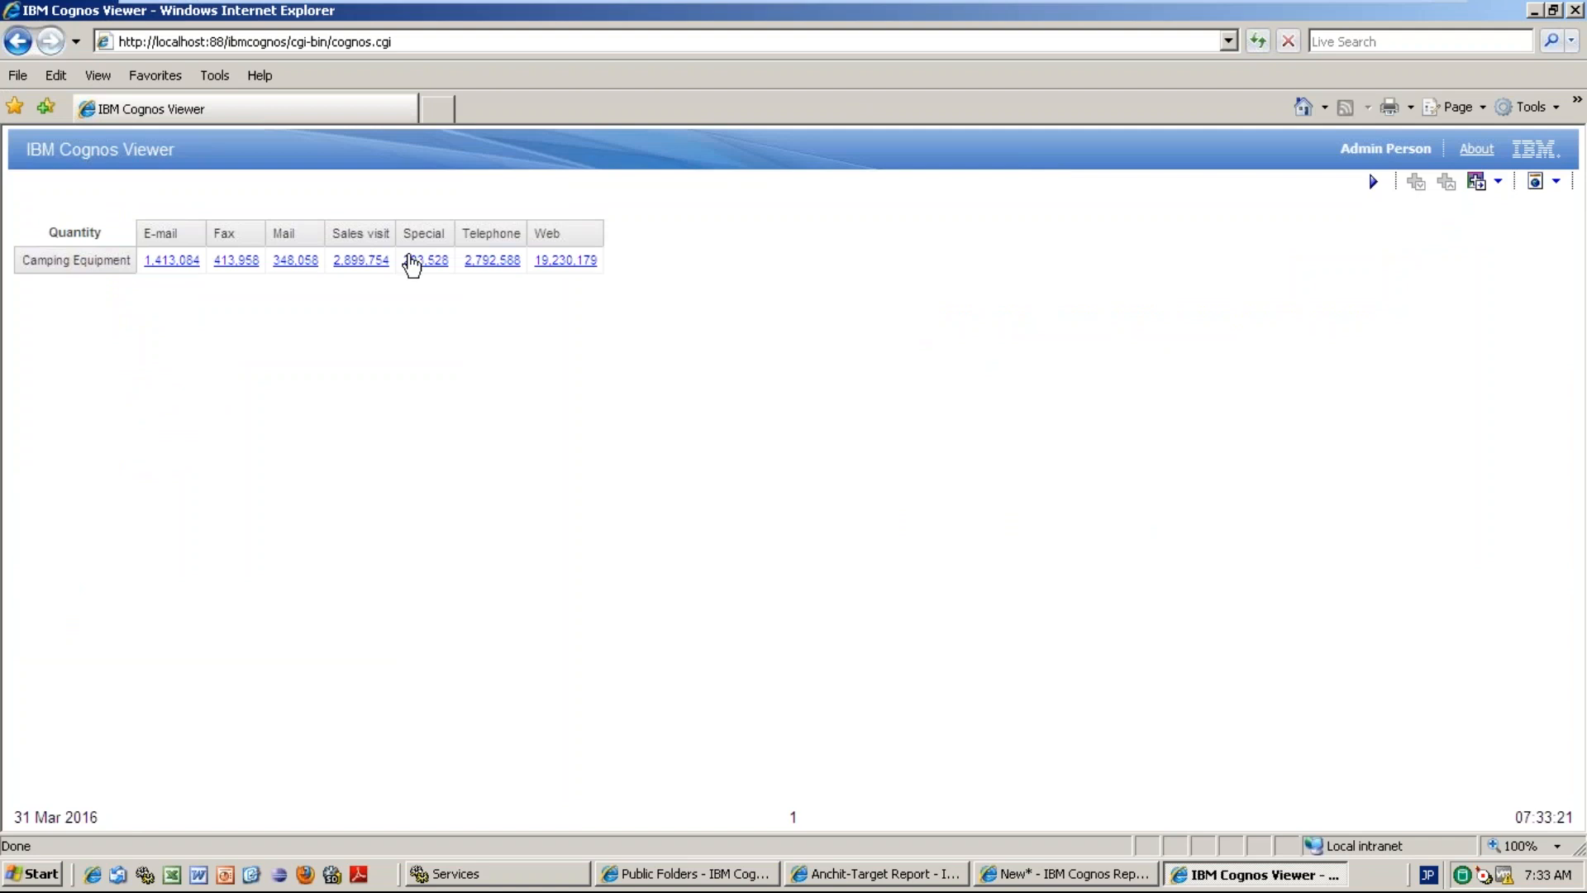
{"action": "left_click", "coordinate": [427, 271]}
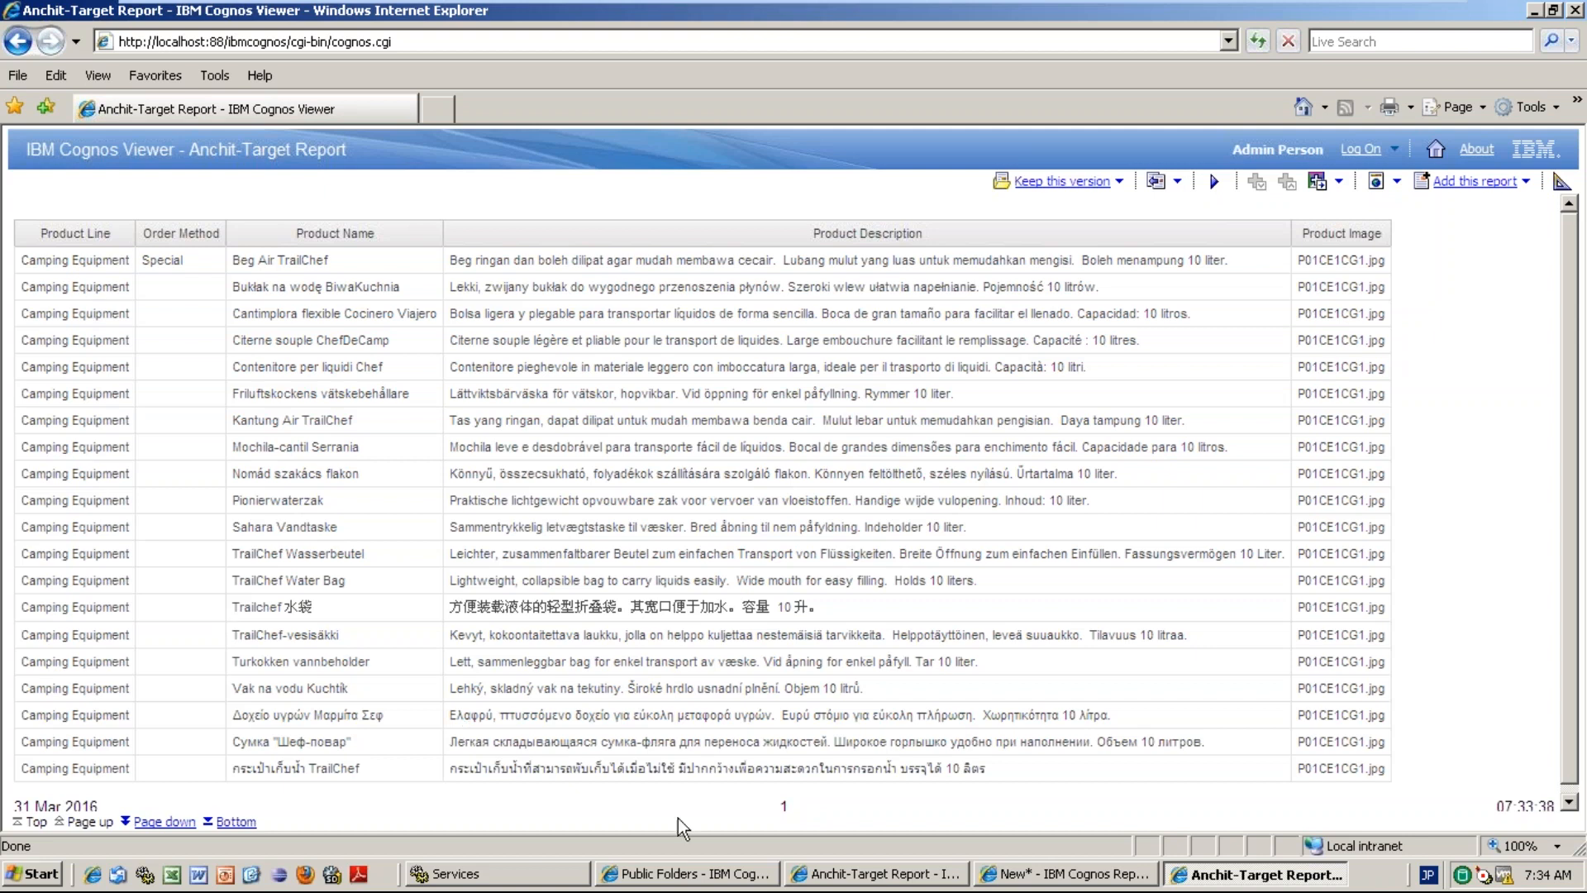
- Return to the report in Report Studio and delete Prompt Page1
{"action": "left_click", "coordinate": [1038, 878]}
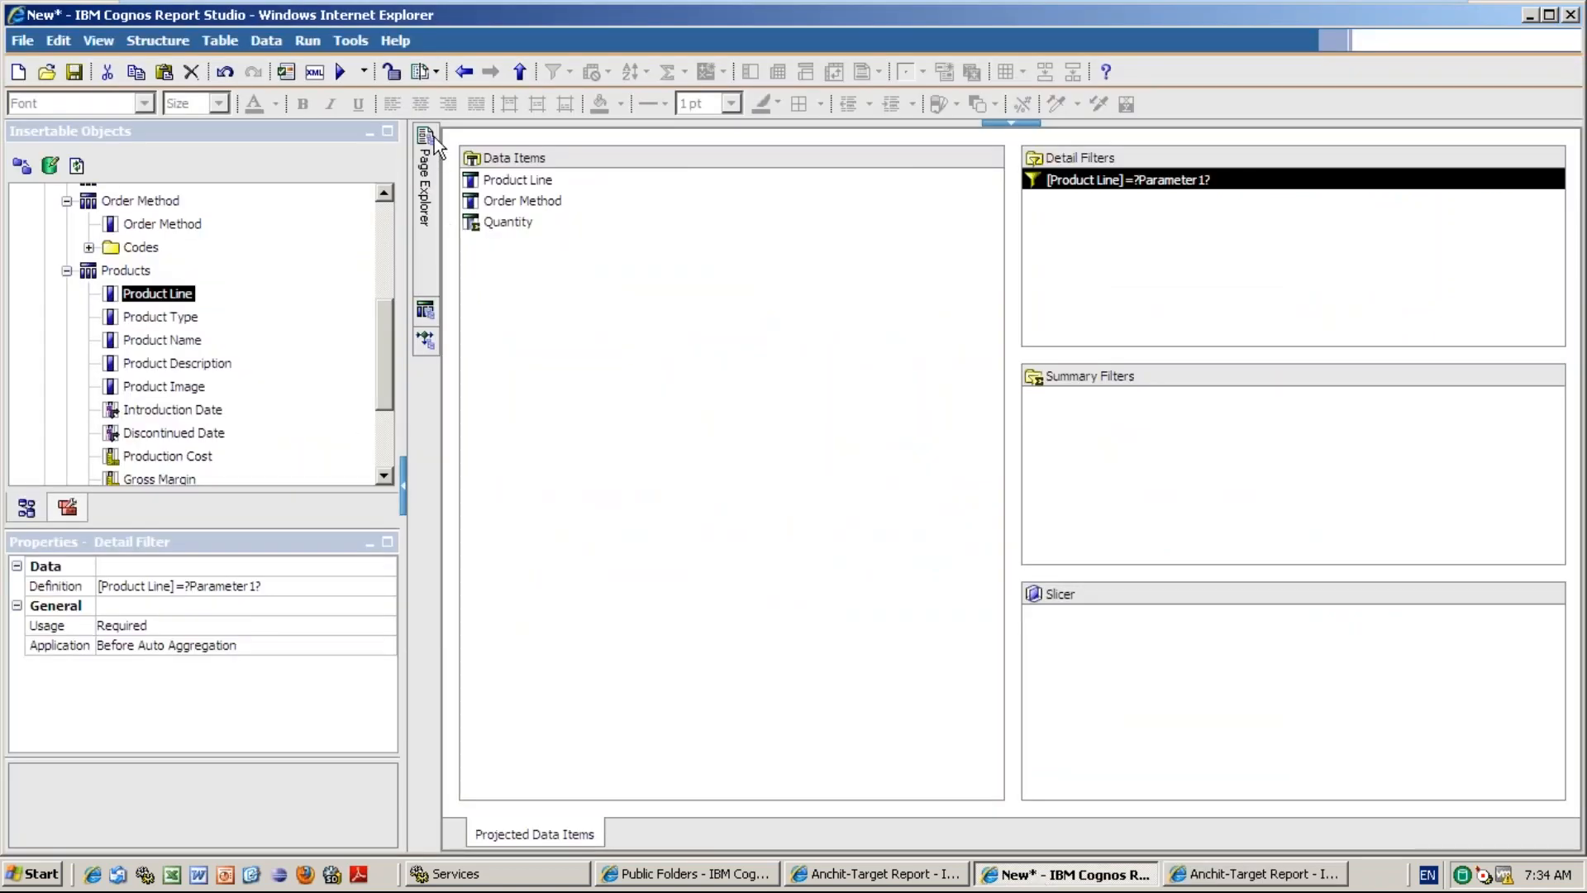
{"action": "mouse_move", "coordinate": [434, 137]}
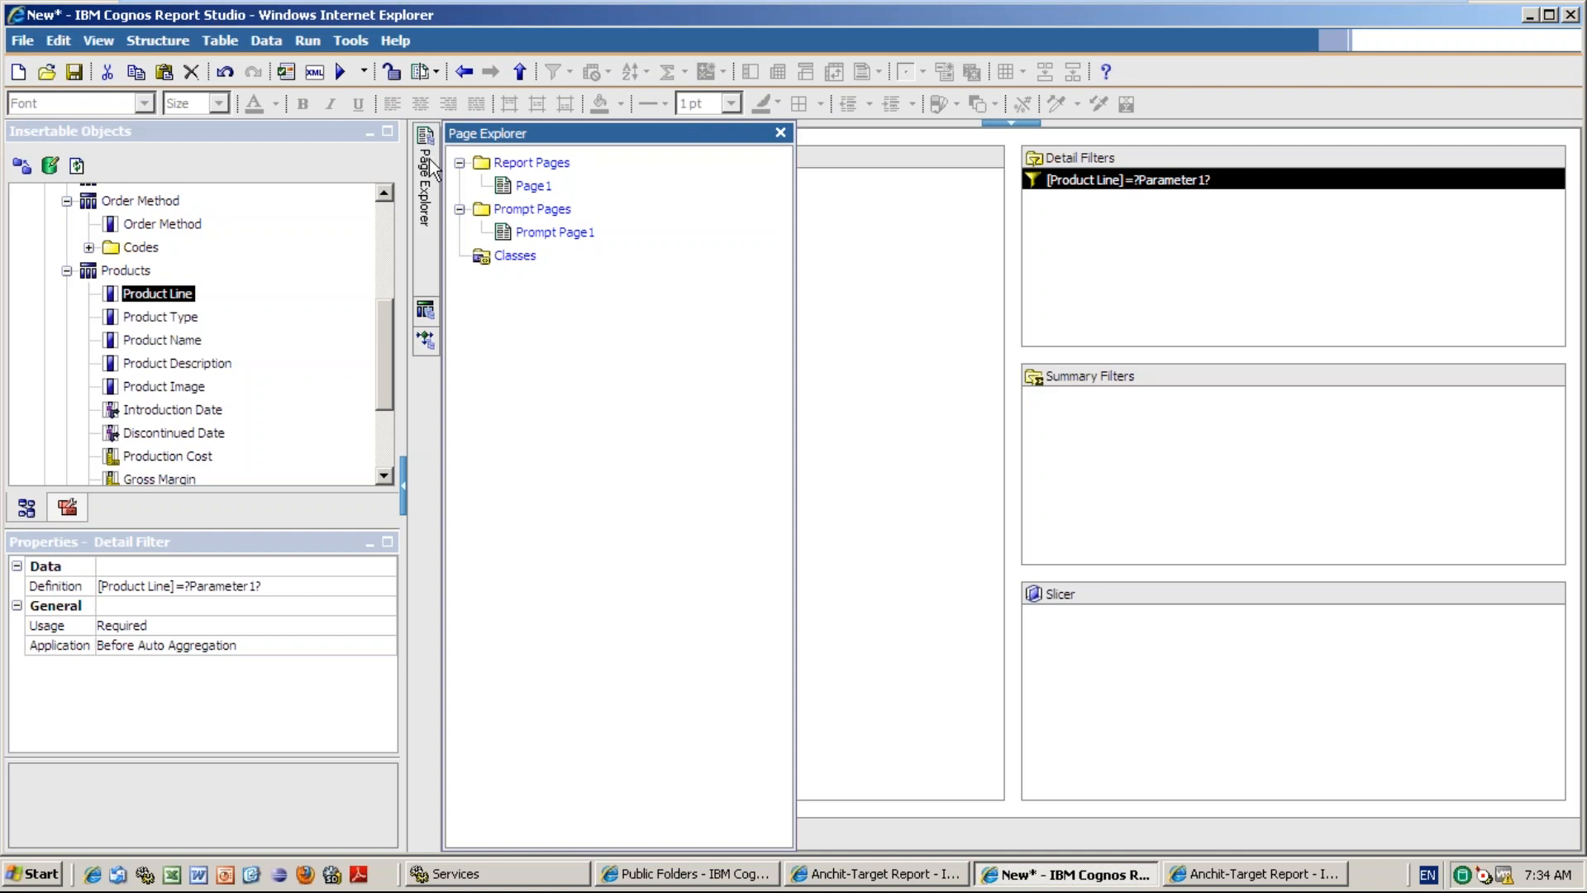
{"action": "right_click", "coordinate": [556, 231]}
{"action": "left_click", "coordinate": [589, 240]}
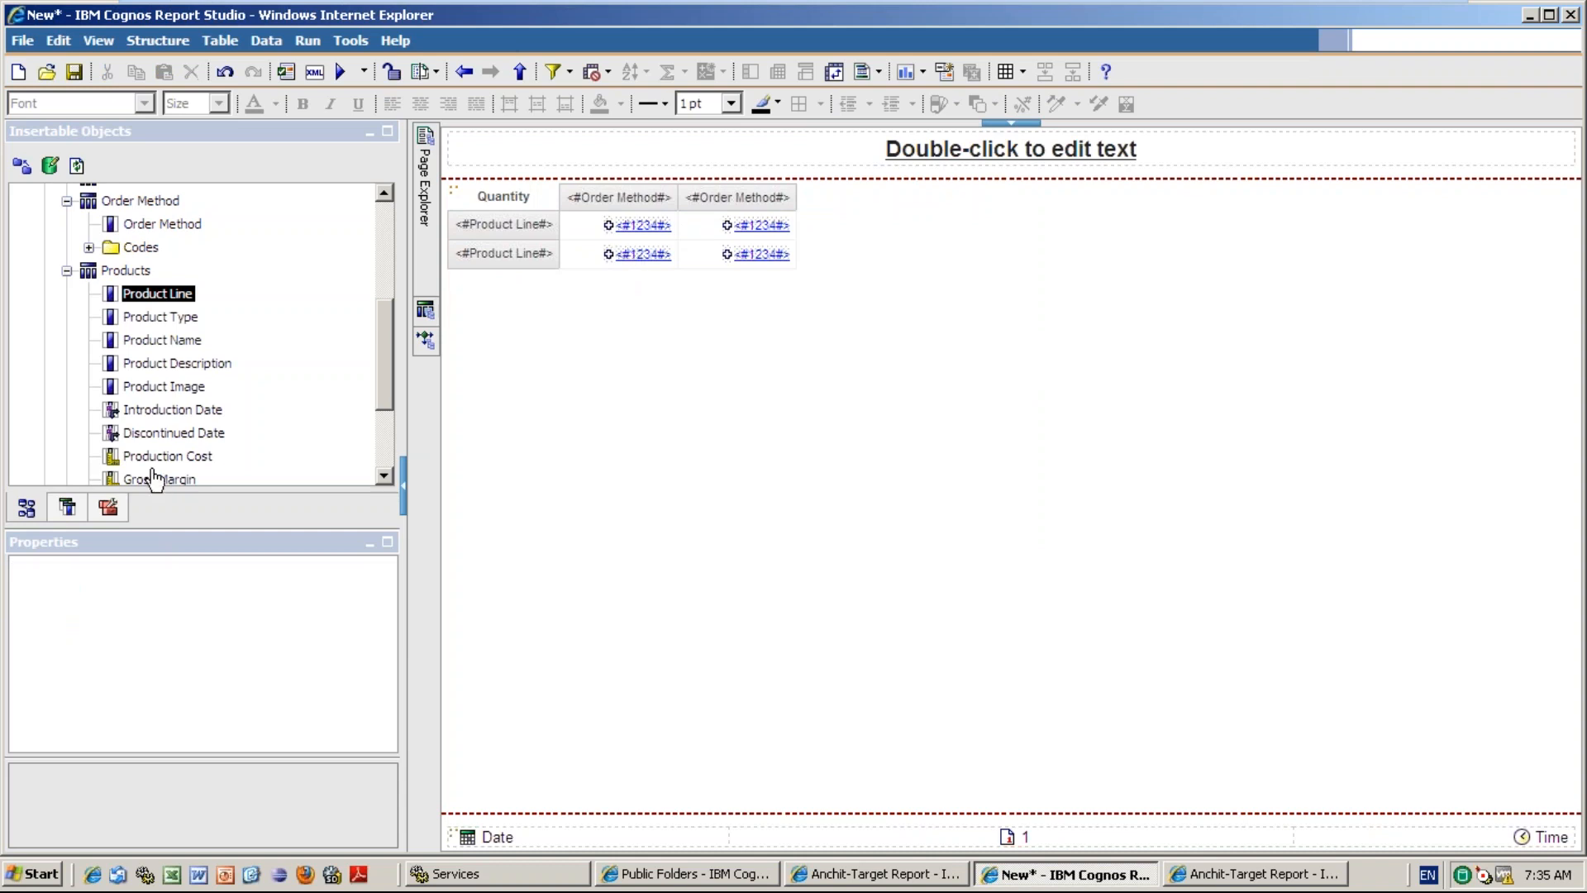
- Delete the entire crosstab from the report page, check the report's queries and reopen Page1
{"action": "left_click", "coordinate": [102, 542]}
{"action": "left_click", "coordinate": [100, 542]}
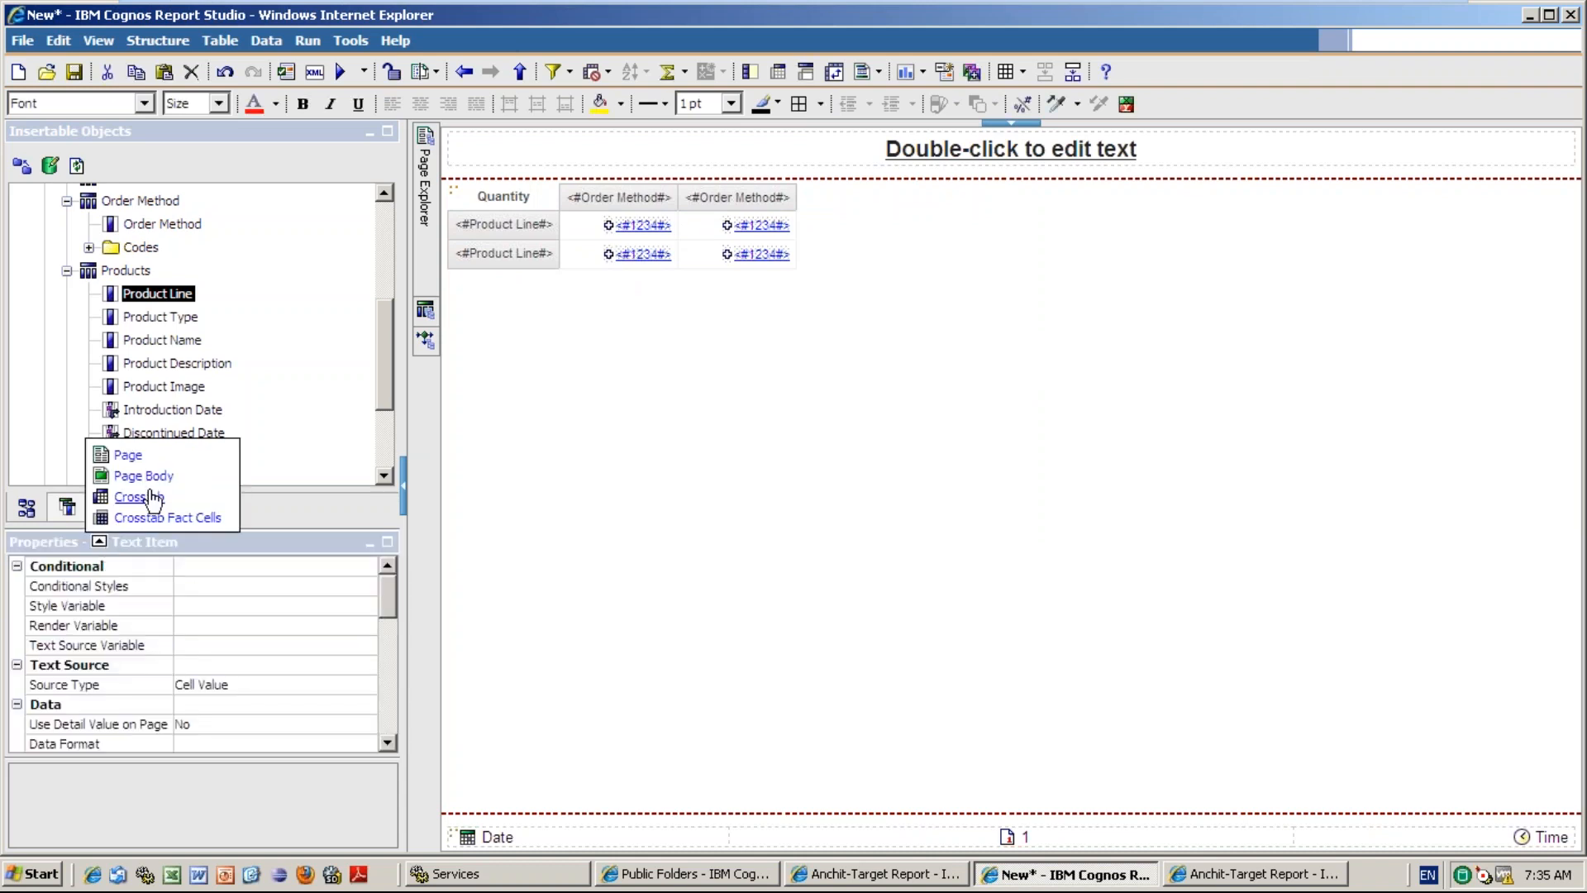
{"action": "left_click", "coordinate": [152, 500]}
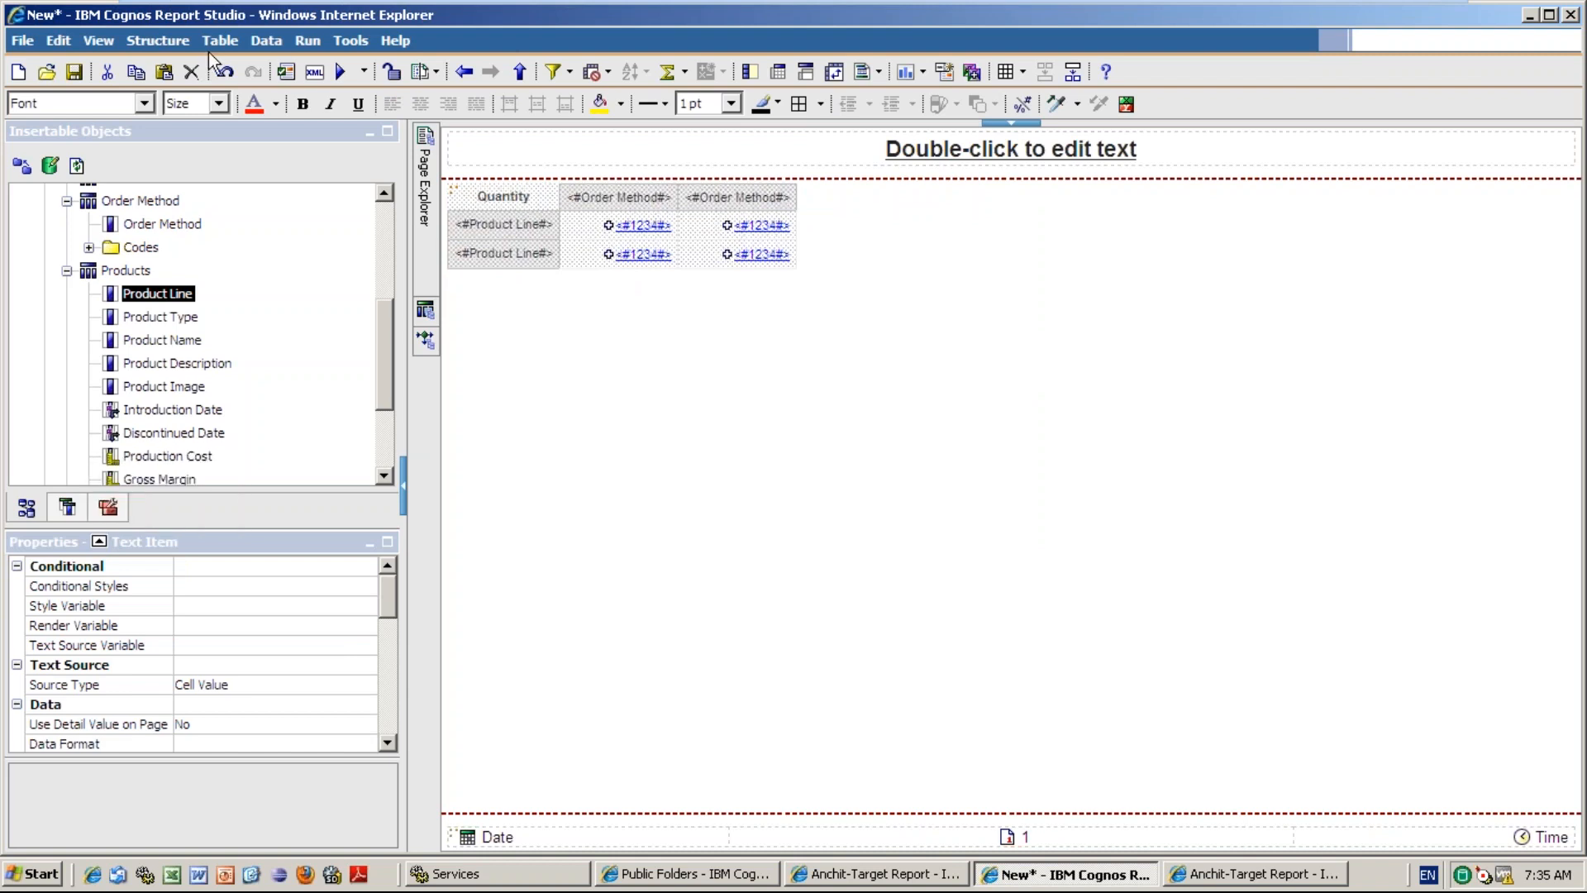
{"action": "key", "text": "Delete"}
{"action": "left_click", "coordinate": [425, 312]}
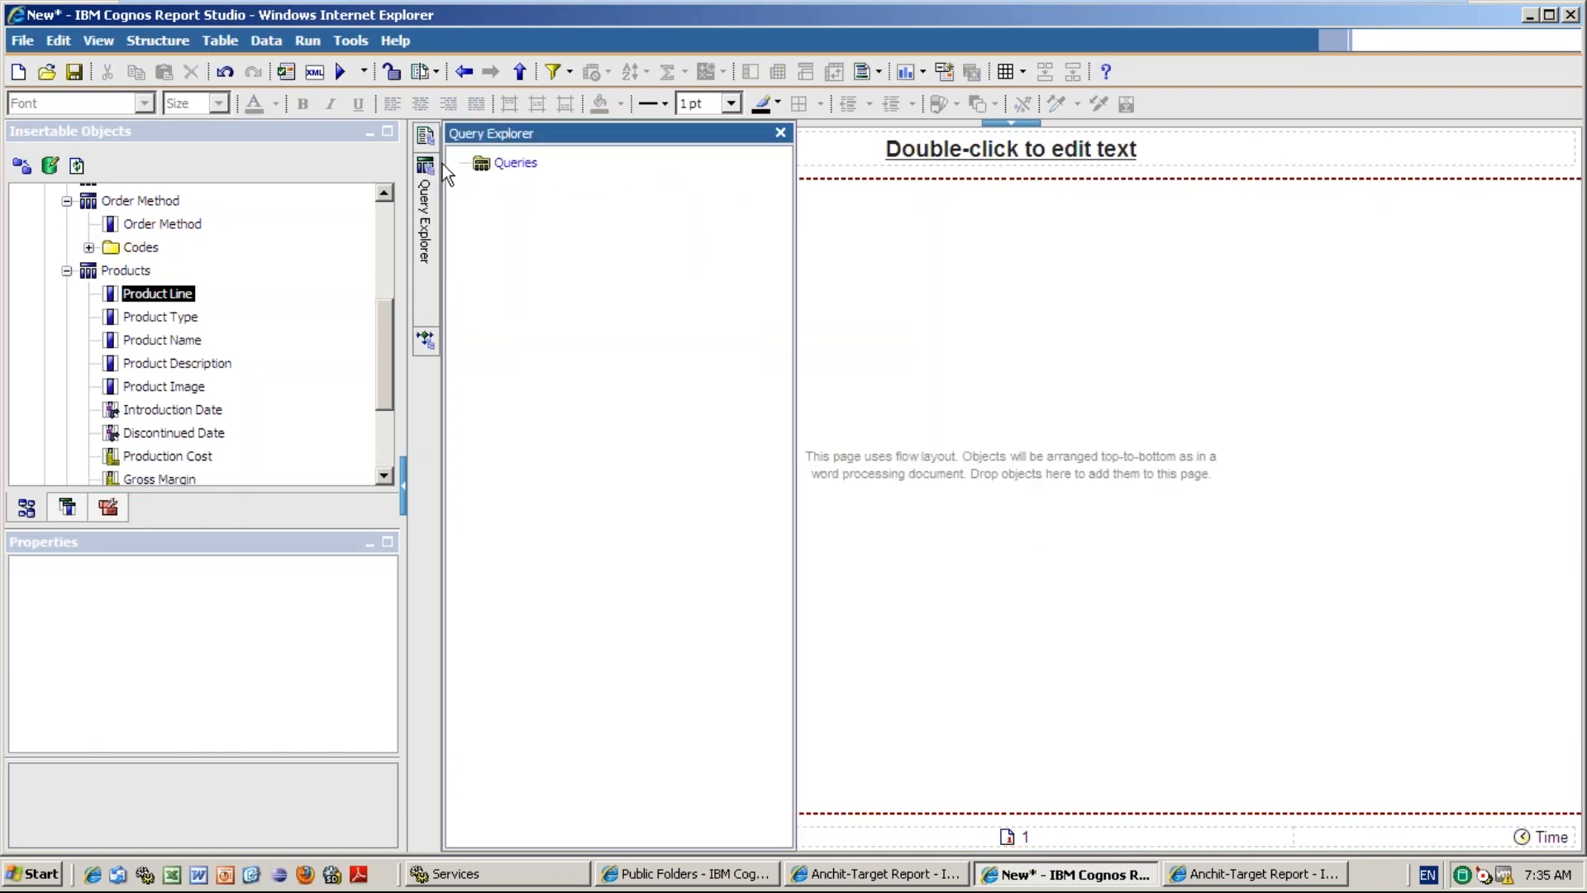
{"action": "left_click", "coordinate": [425, 137]}
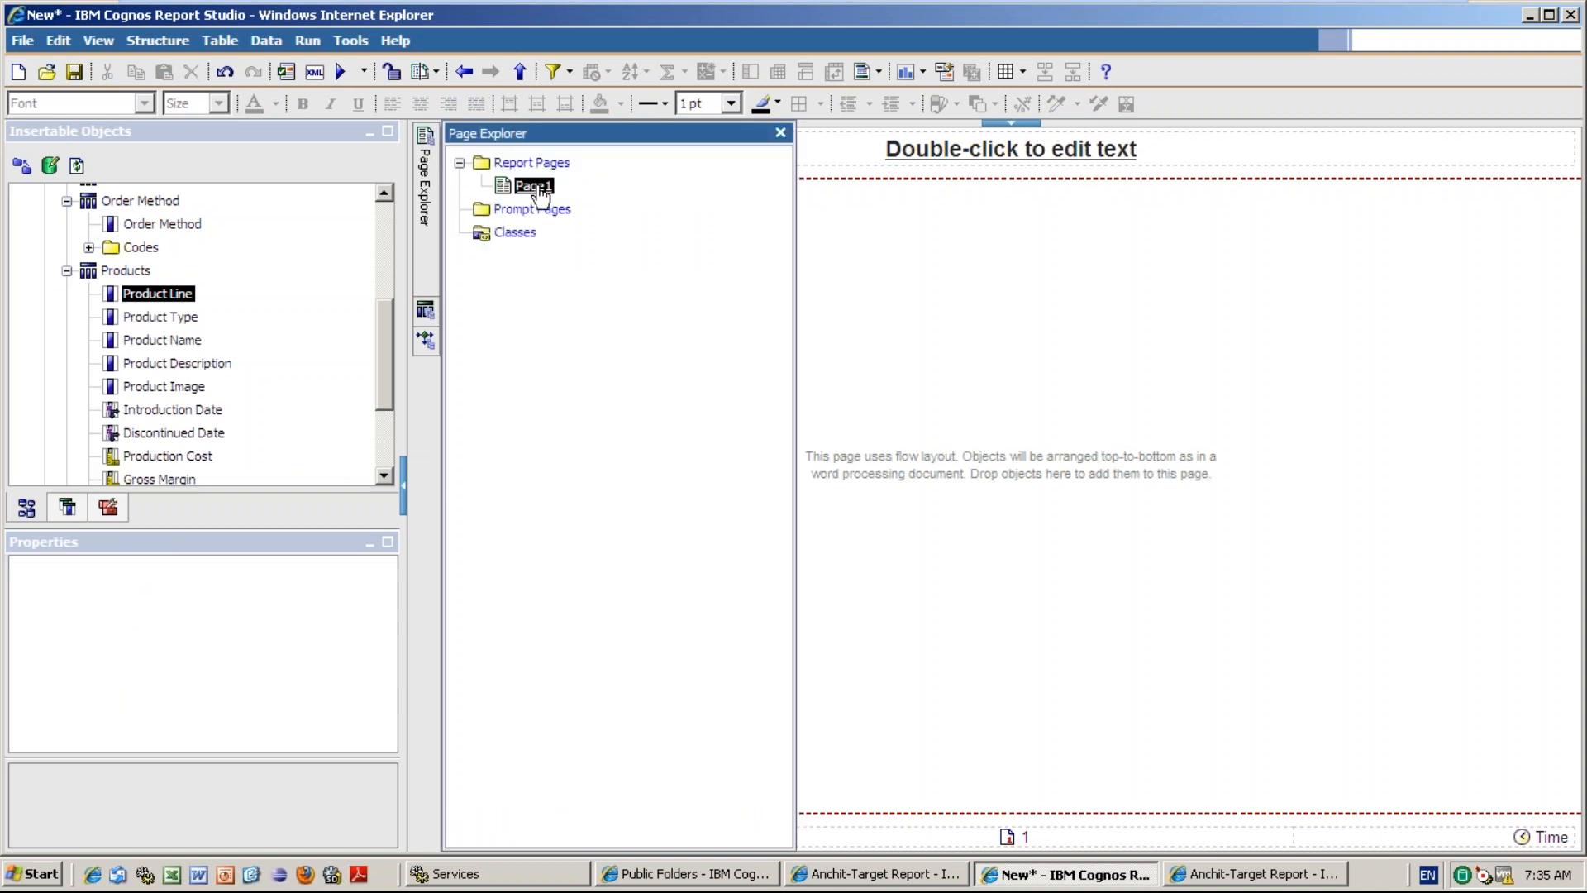
{"action": "left_click", "coordinate": [533, 190]}
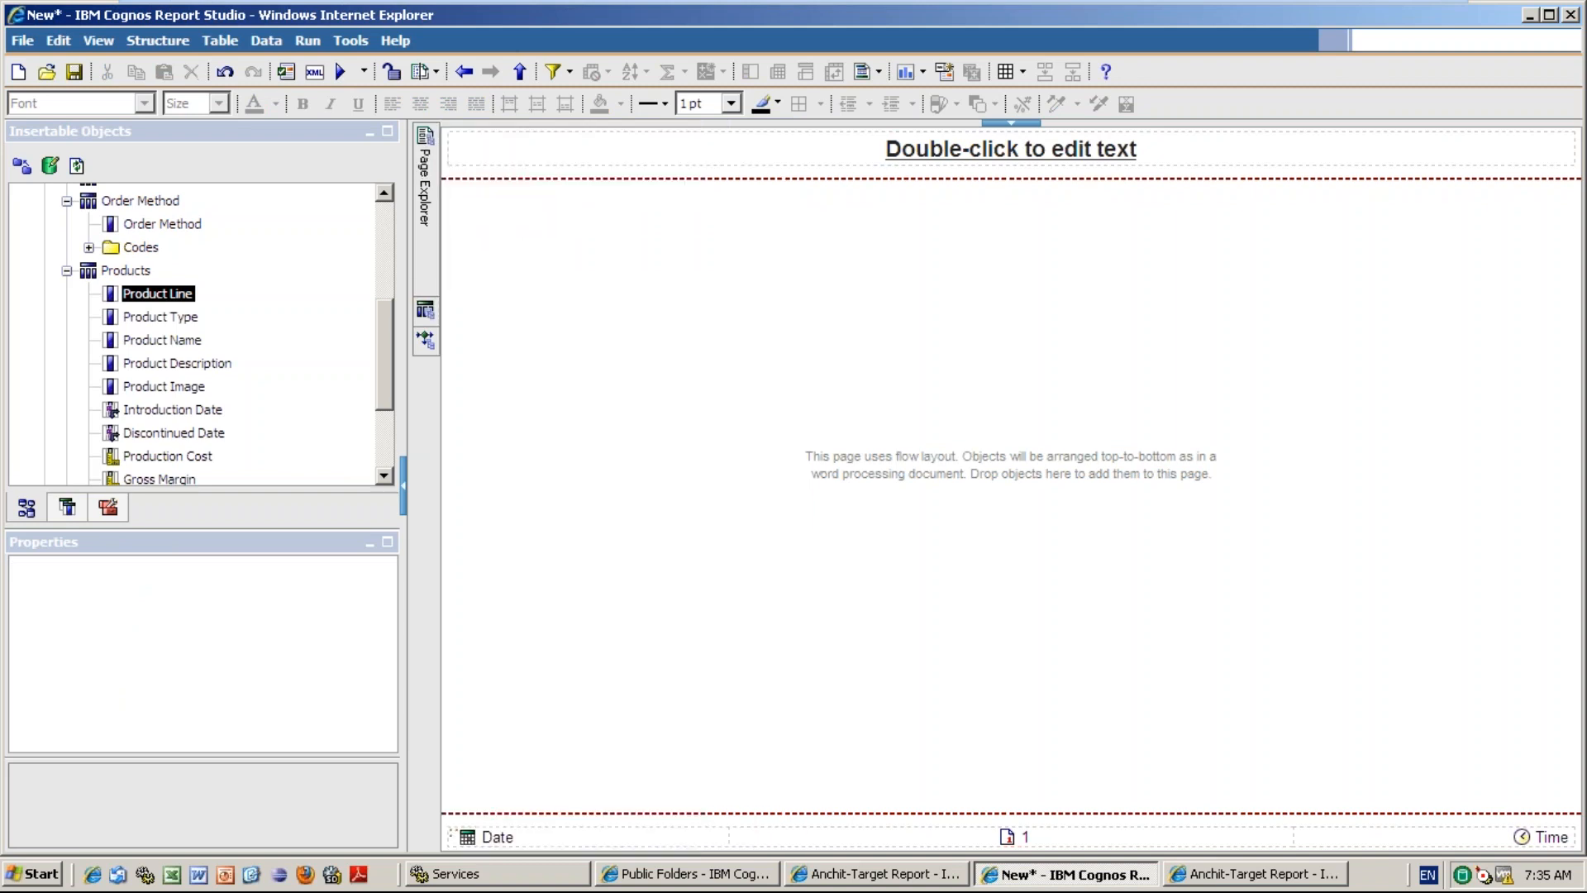
- Insert a list with Product Line, Order Method and Quantity columns on Page1 and run the report
{"action": "left_click", "coordinate": [108, 508]}
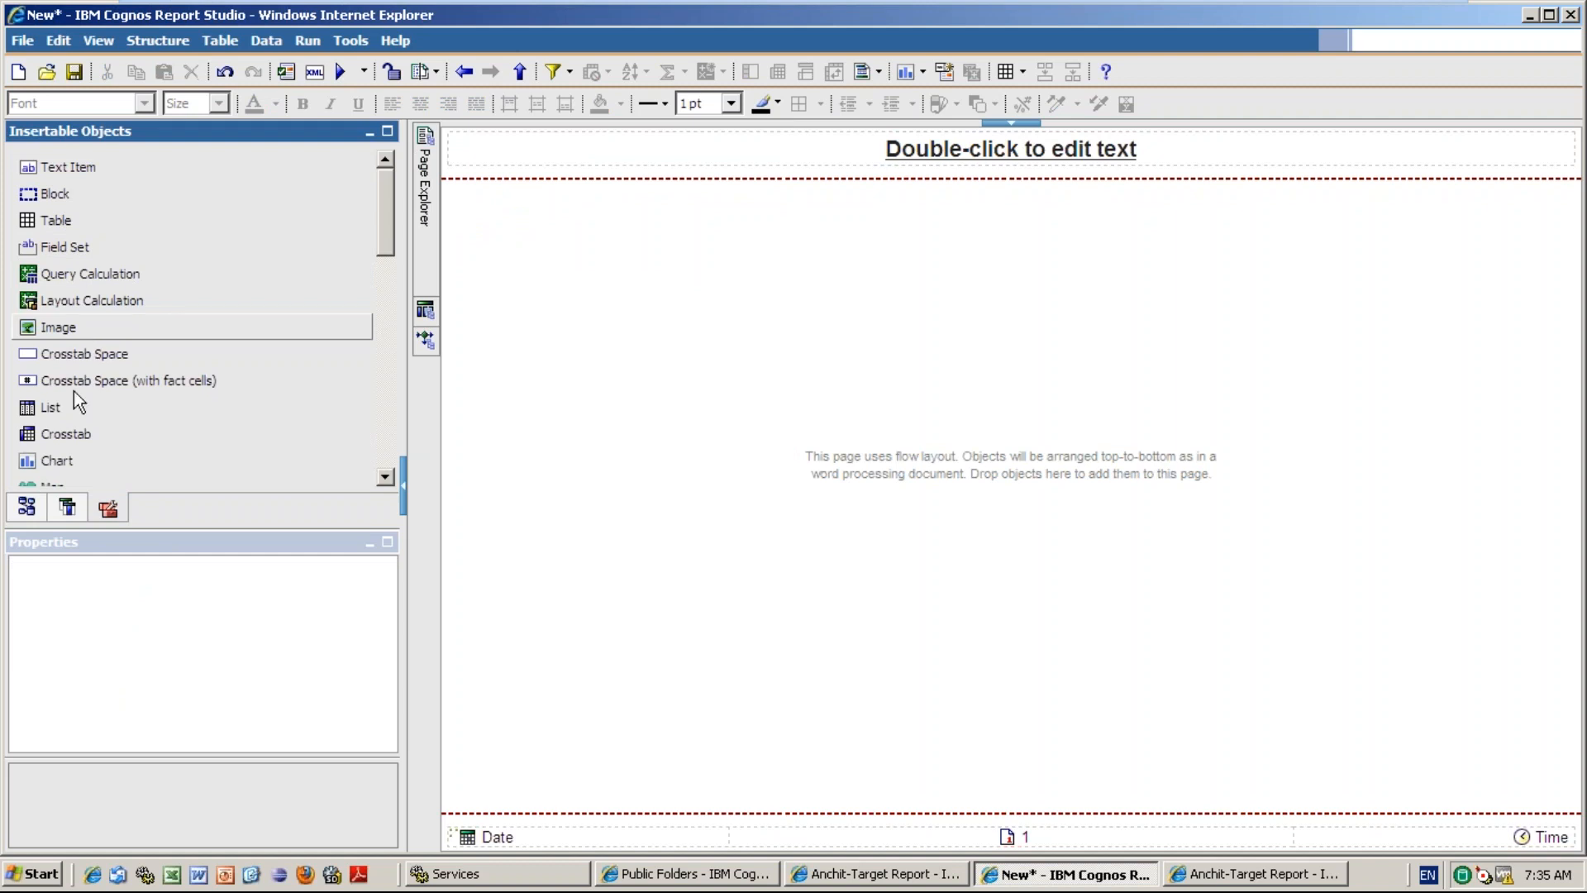
{"action": "left_click_drag", "start_coordinate": [318, 411], "coordinate": [658, 353]}
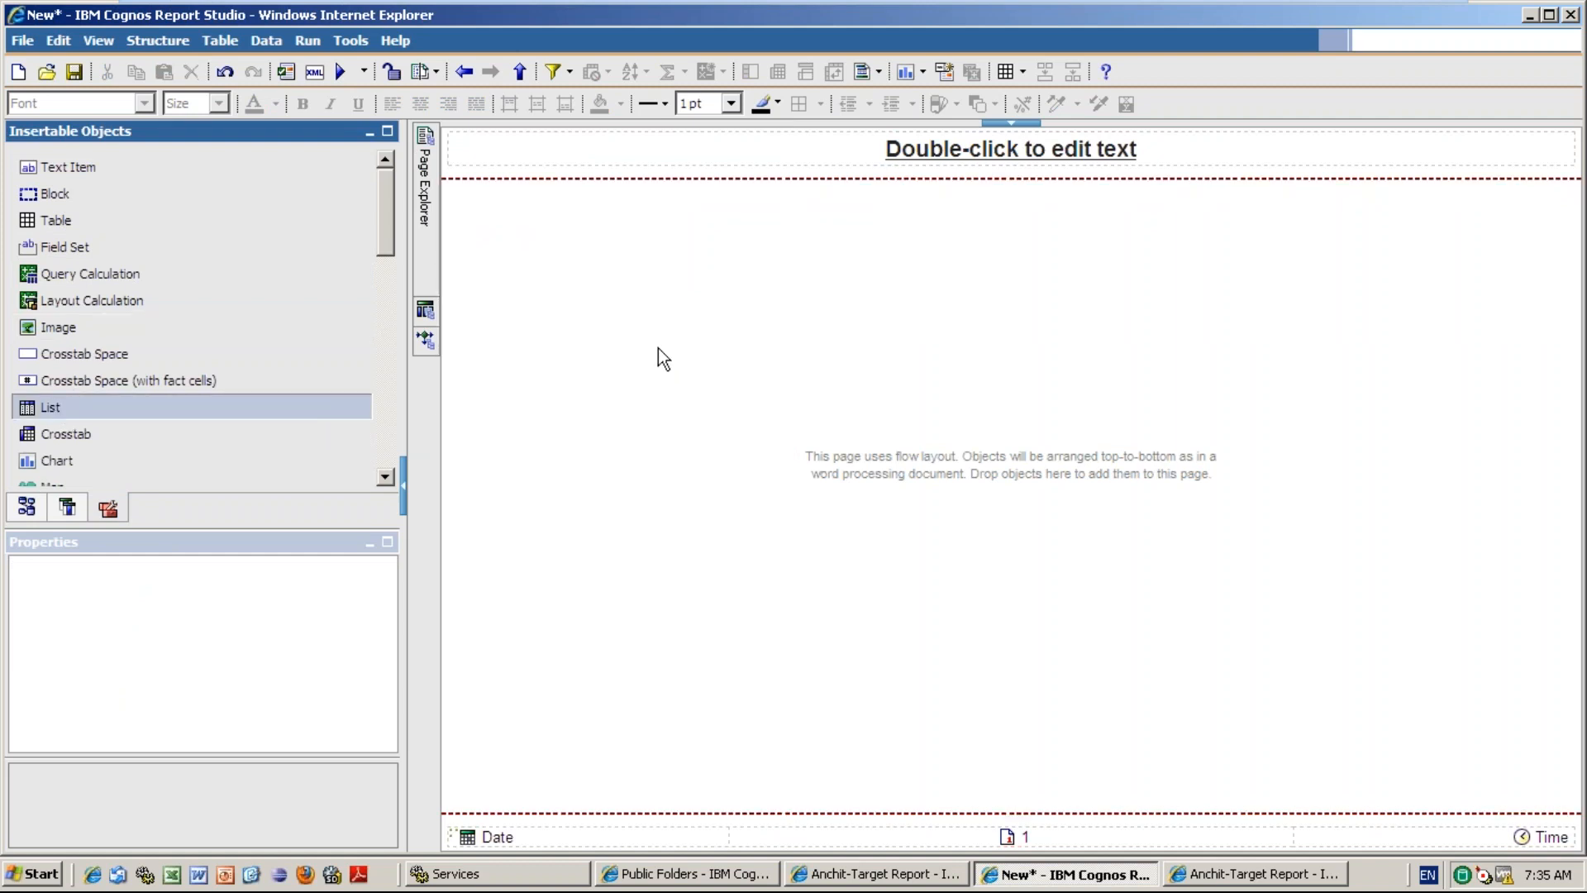
{"action": "left_click", "coordinate": [15, 514]}
{"action": "left_click_drag", "start_coordinate": [361, 326], "coordinate": [517, 337]}
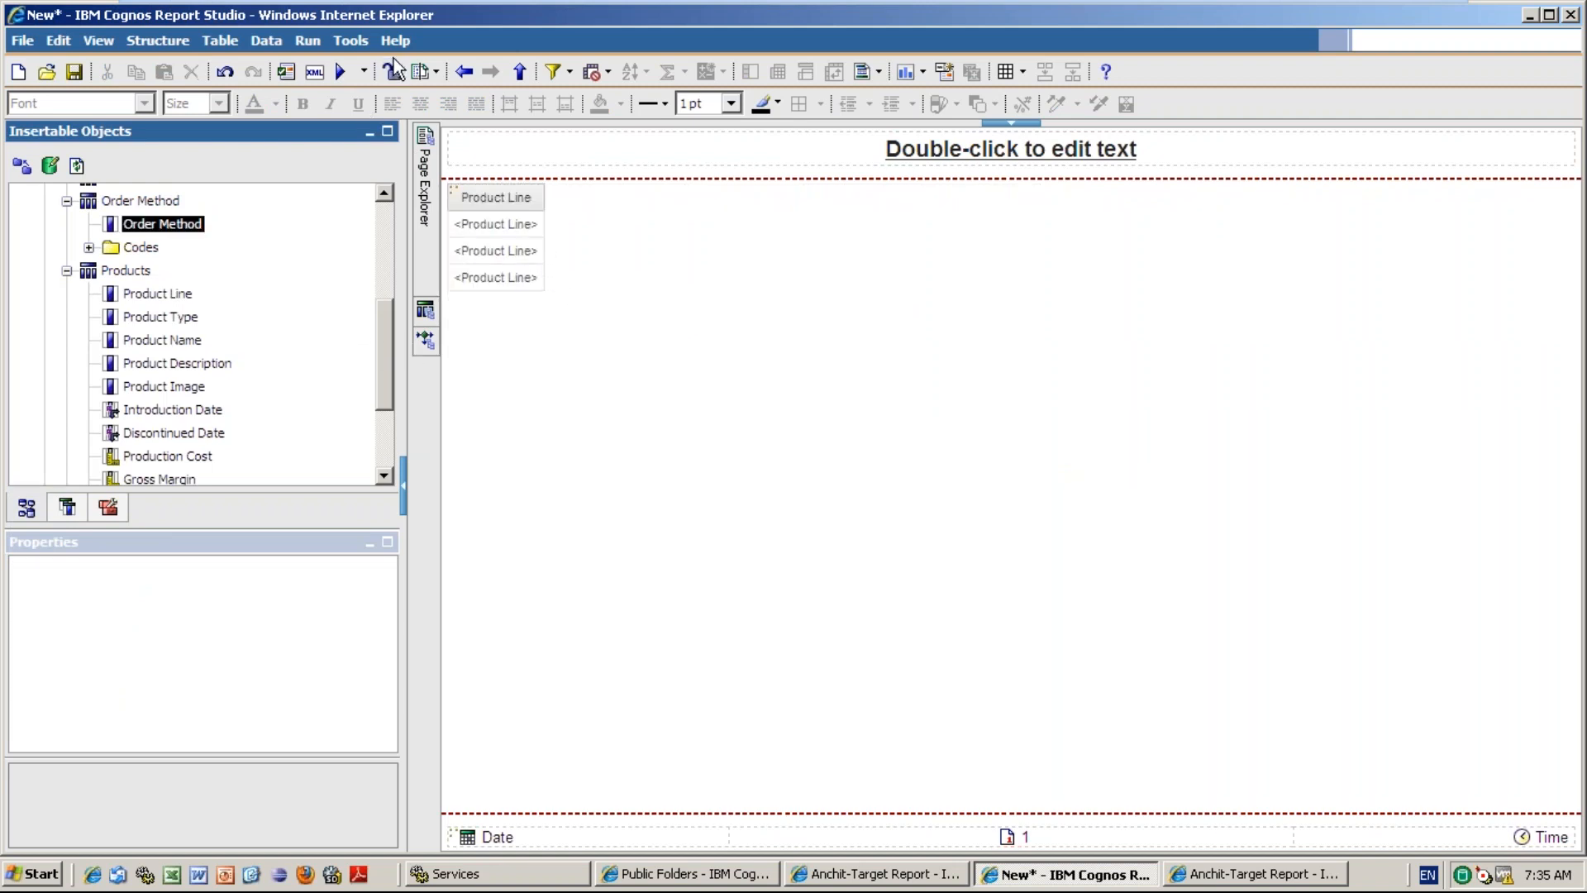
{"action": "left_click_drag", "start_coordinate": [183, 233], "coordinate": [534, 233]}
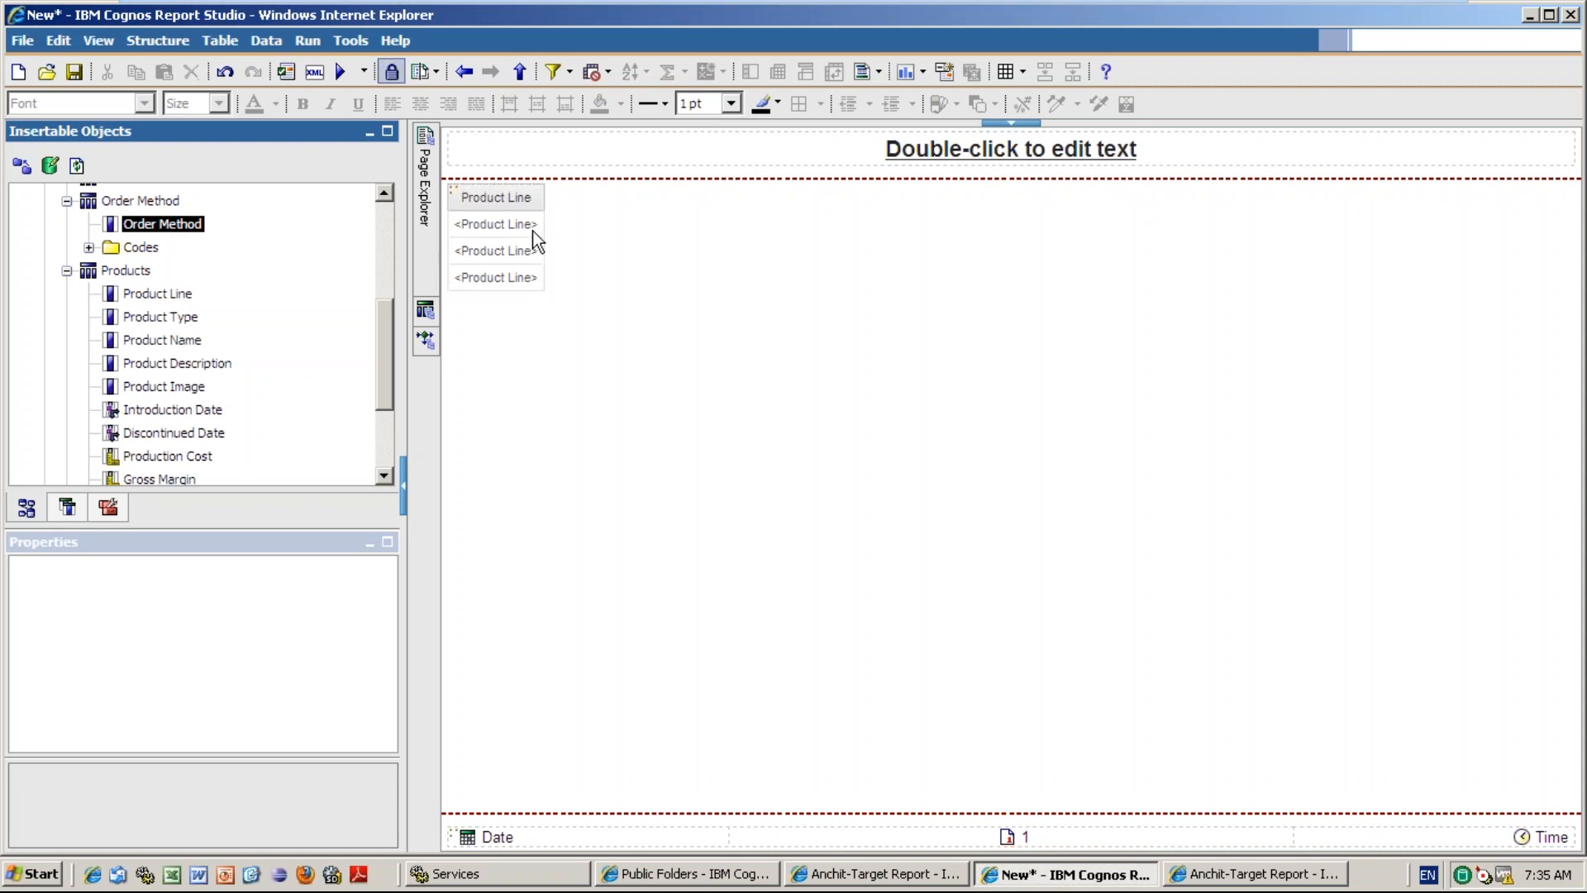
{"action": "left_click", "coordinate": [384, 224]}
{"action": "left_click_drag", "start_coordinate": [146, 269], "coordinate": [643, 236]}
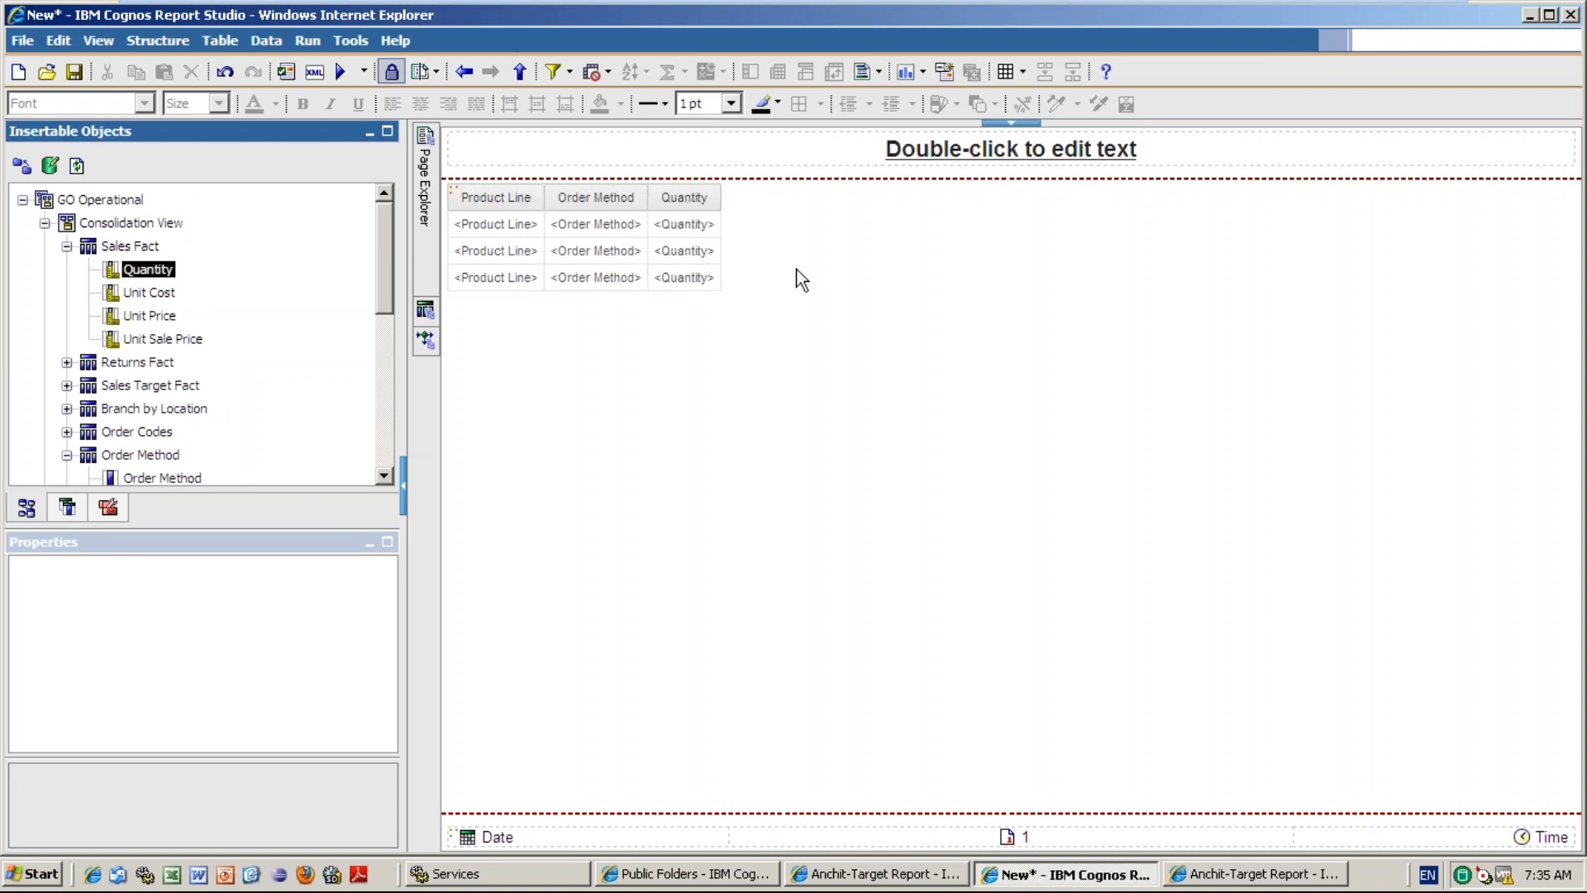
{"action": "left_click", "coordinate": [317, 75]}
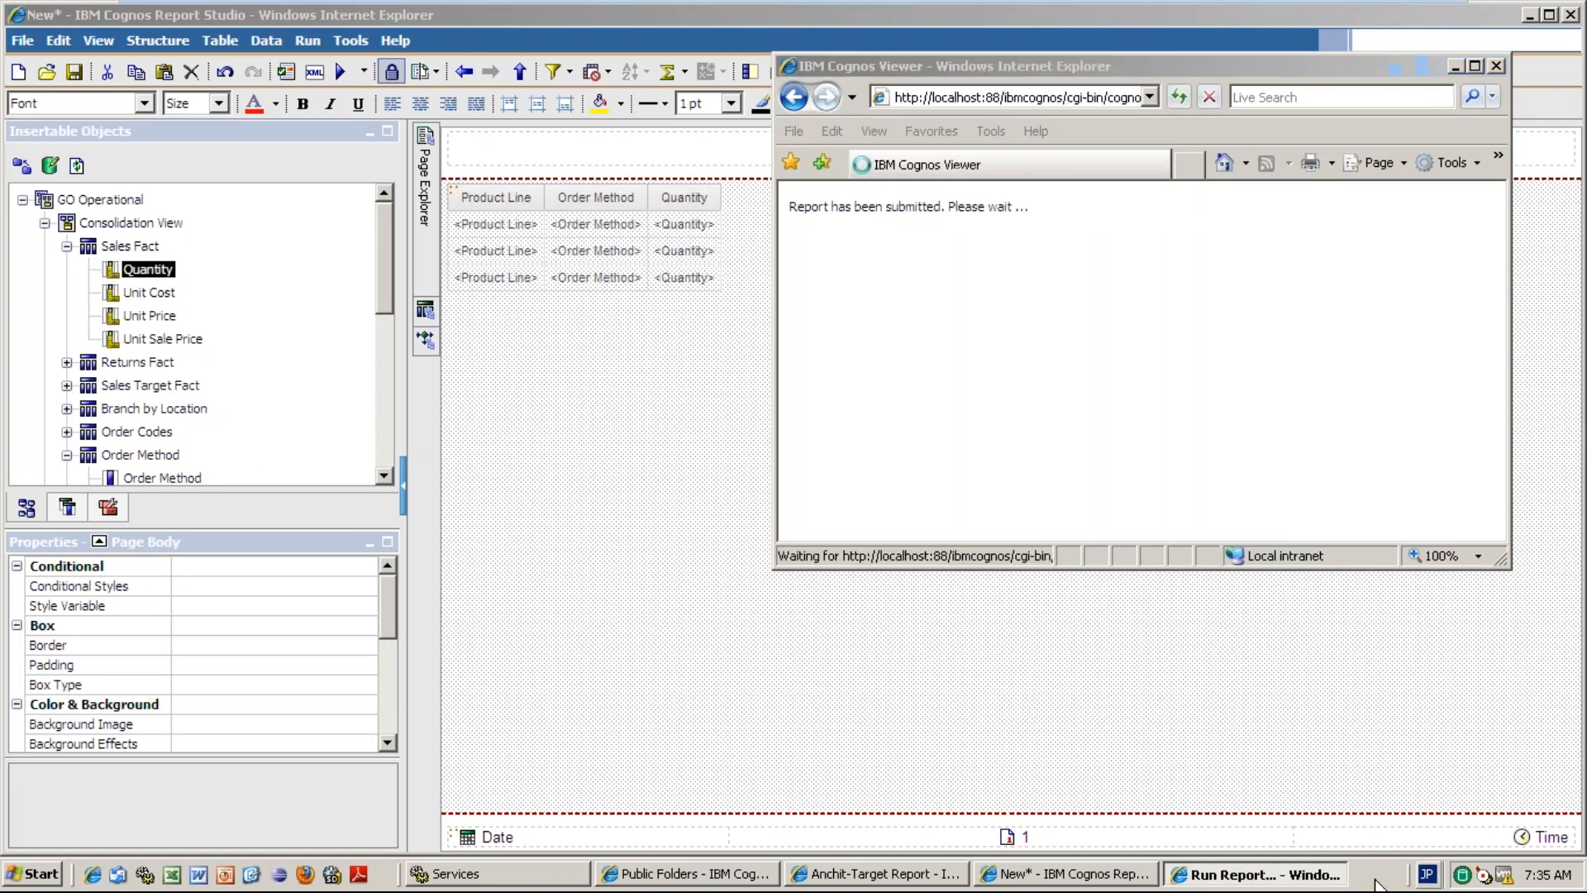
- Open Book1.xls from the desktop in Excel and examine its product line, responsible person and salary entries
{"action": "right_click", "coordinate": [1374, 879]}
{"action": "left_click", "coordinate": [1425, 787]}
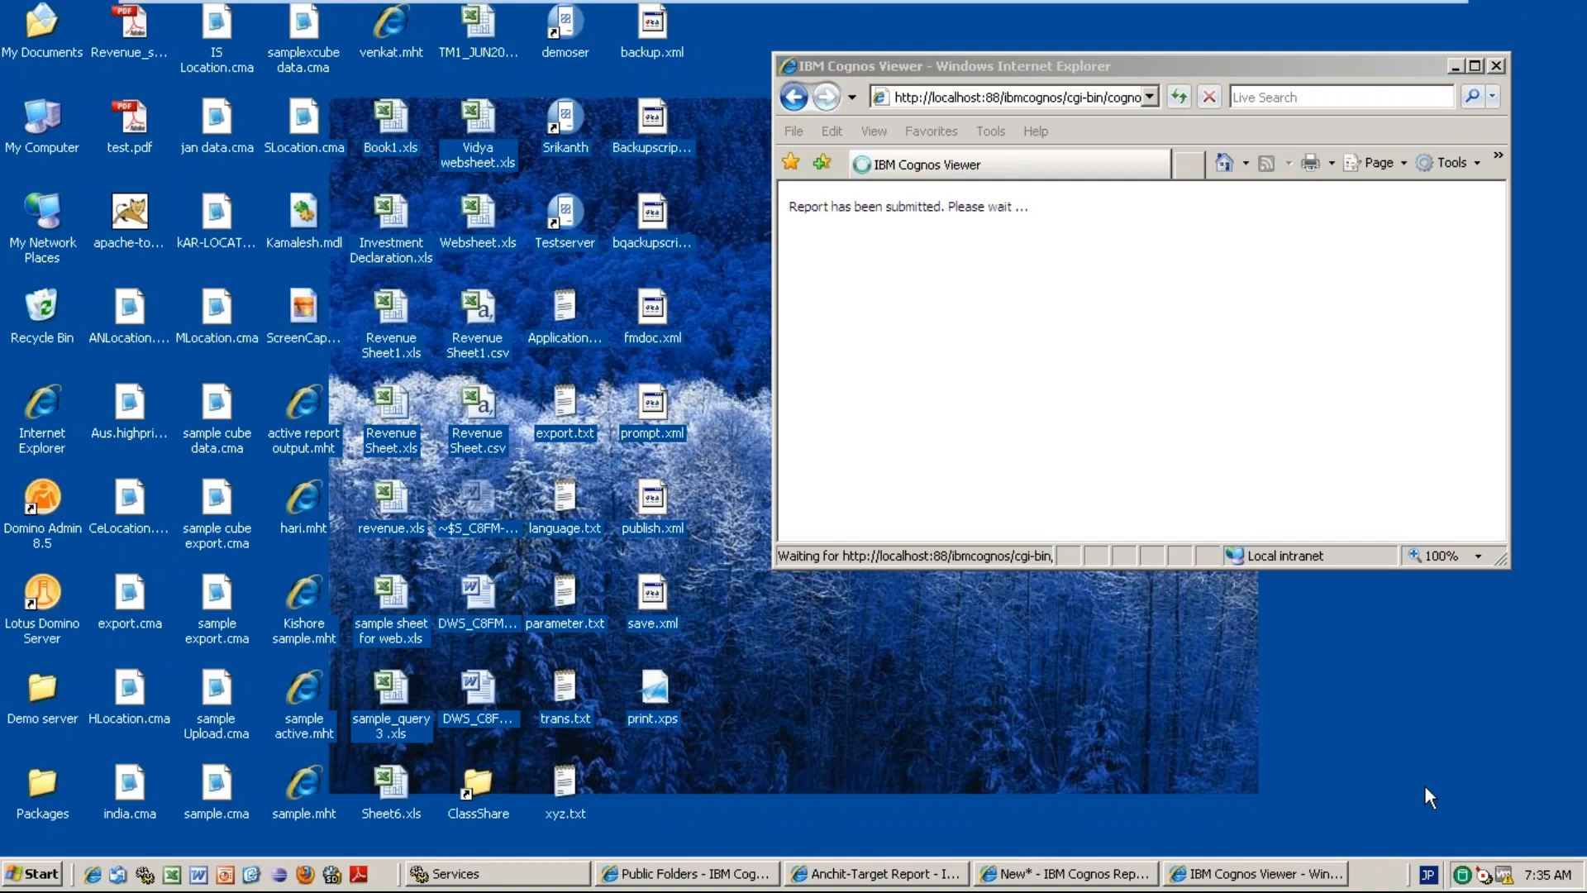
{"action": "double_click", "coordinate": [398, 144]}
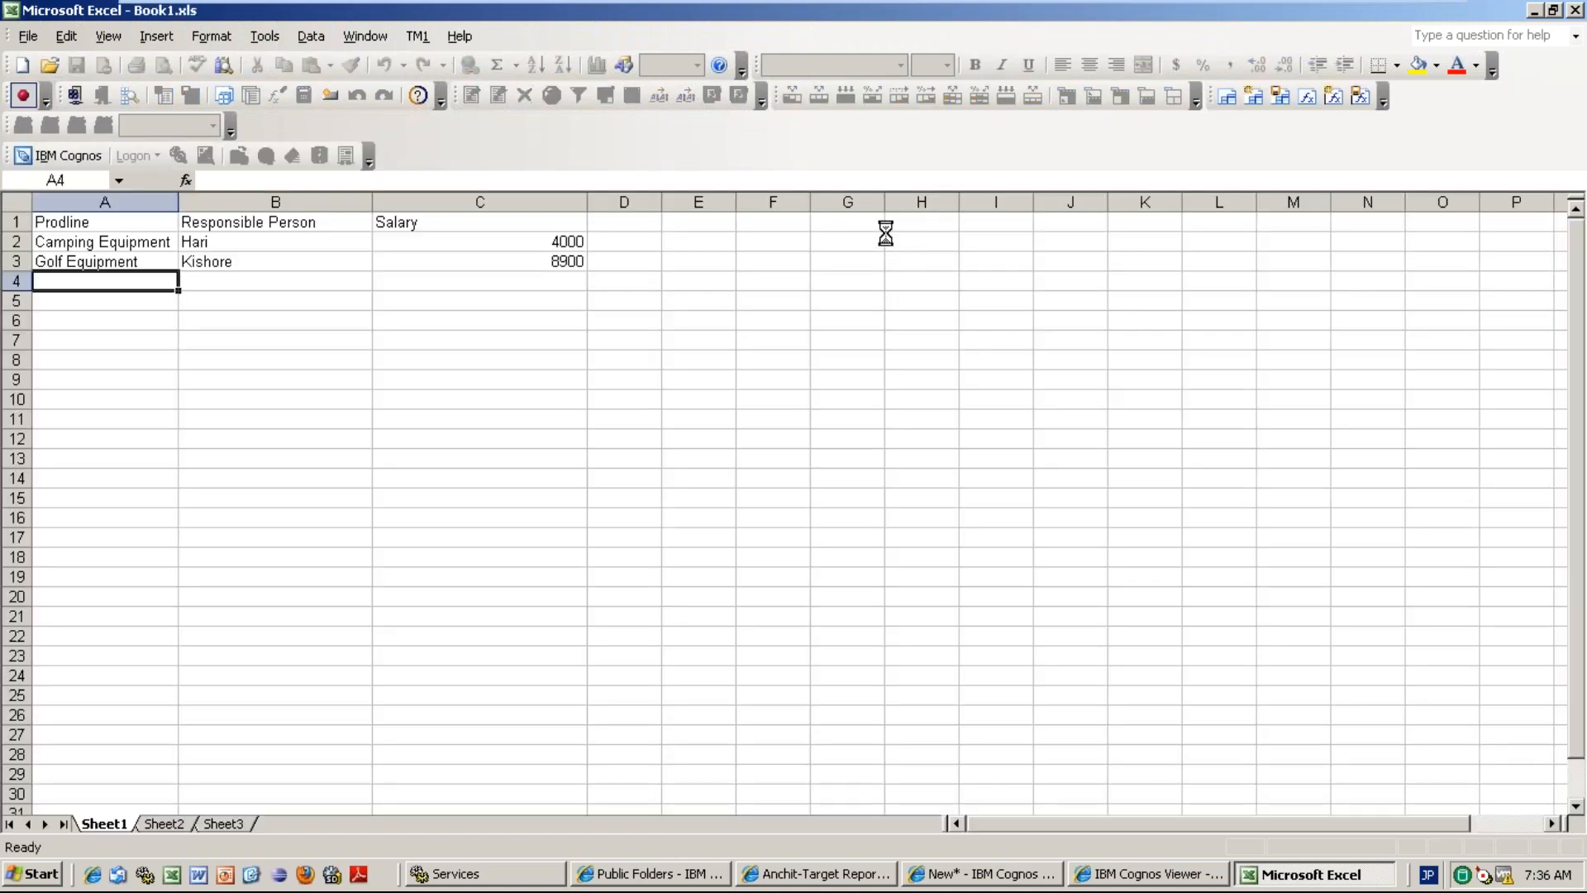
{"action": "left_click", "coordinate": [147, 242]}
{"action": "left_click", "coordinate": [235, 244]}
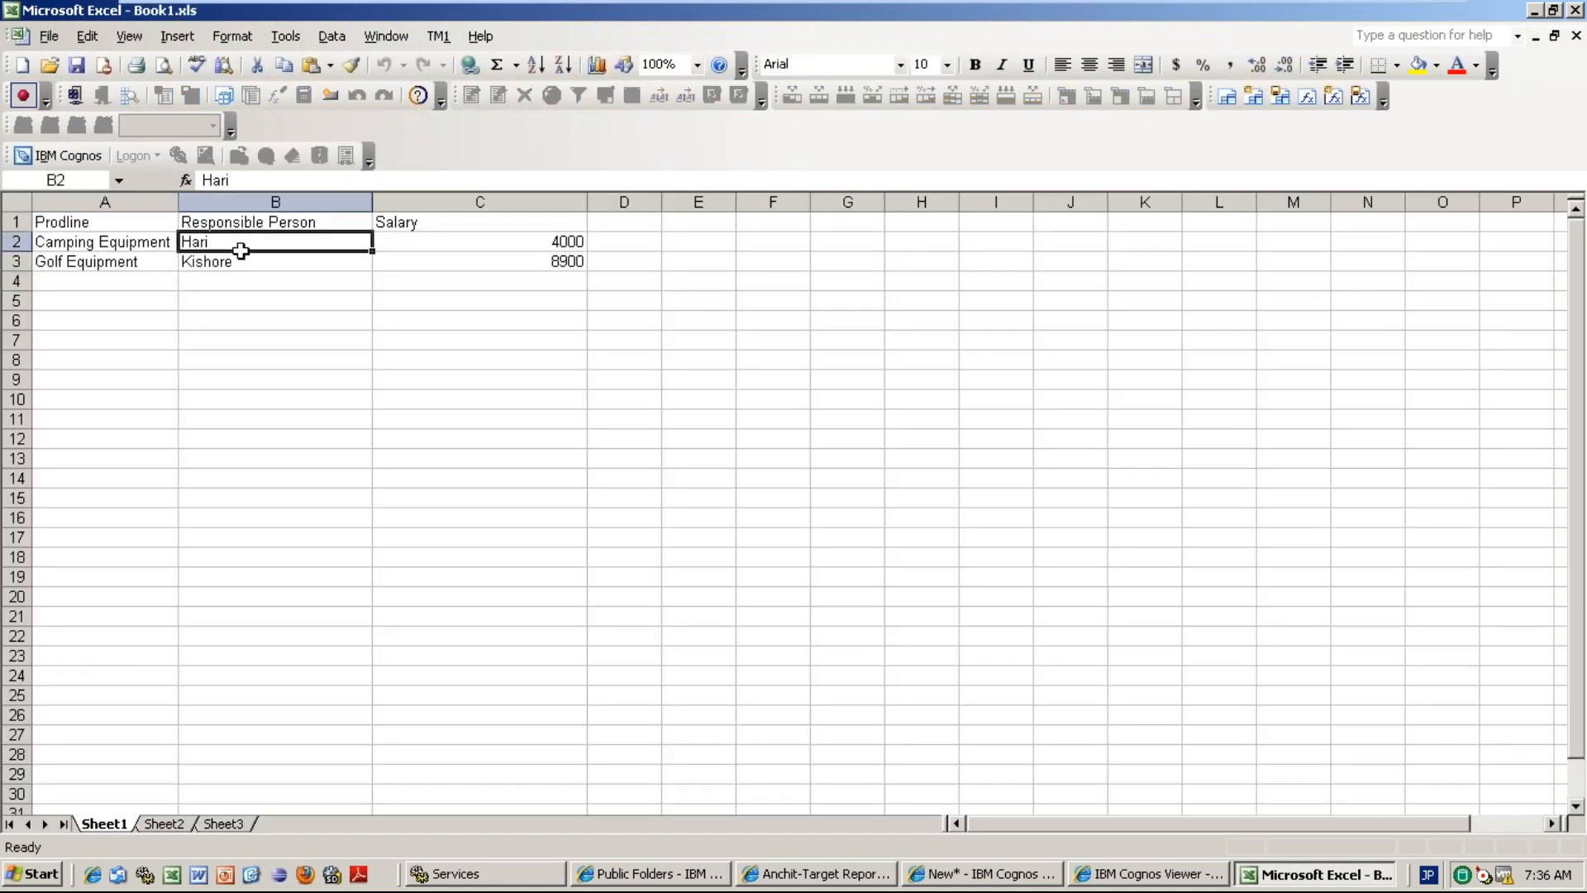
{"action": "left_click", "coordinate": [550, 237]}
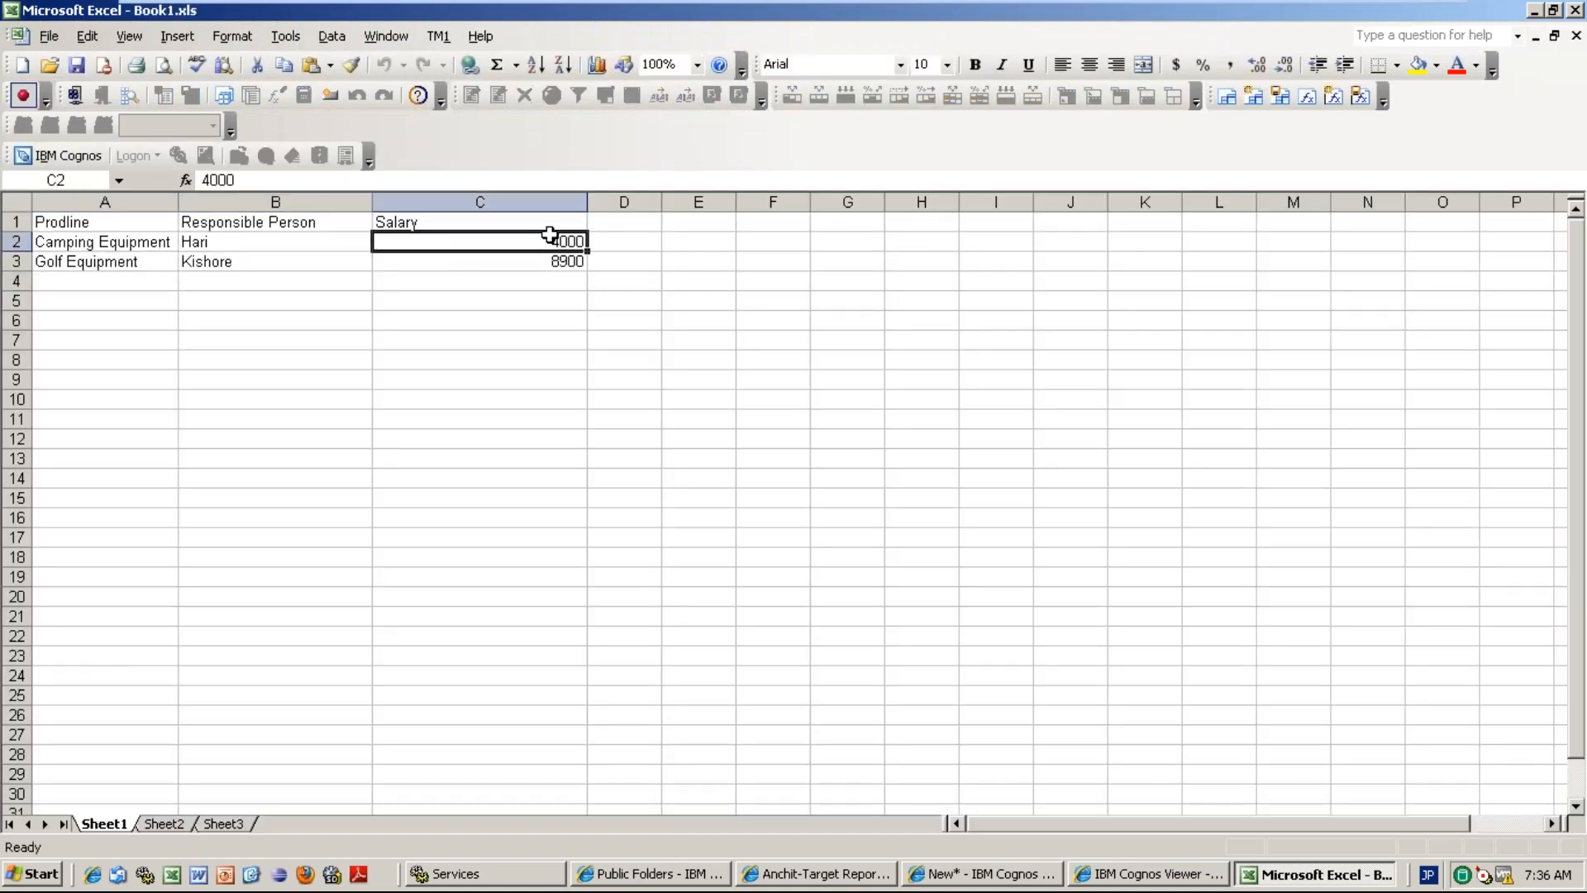
{"action": "left_click", "coordinate": [239, 260]}
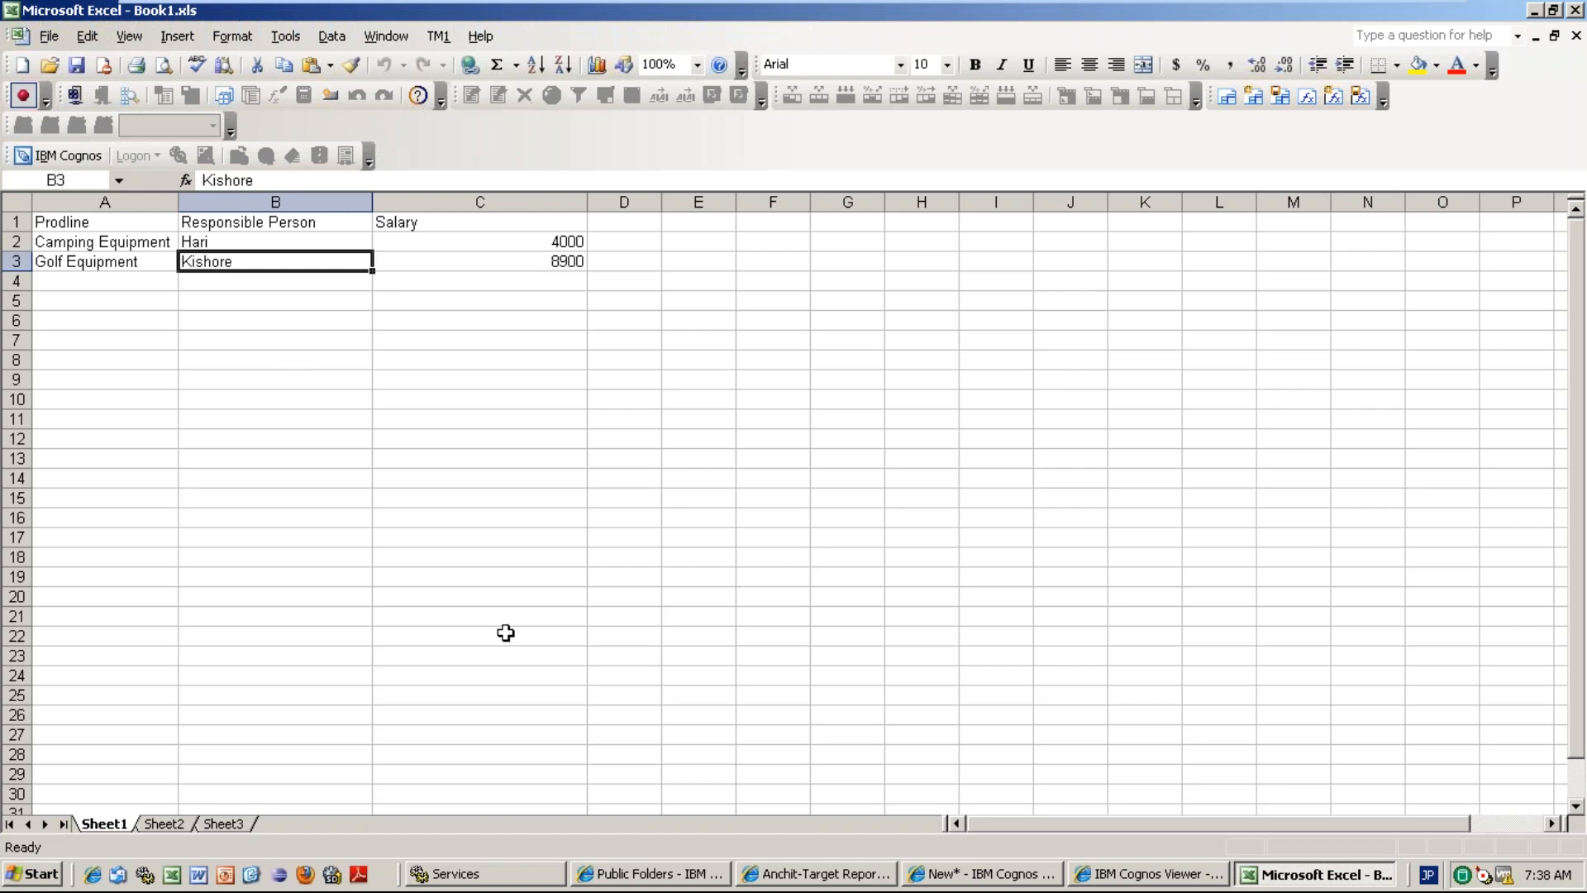
- Switch back to the list report in Report Studio and look through the Products items in the package tree
{"action": "left_click", "coordinate": [1095, 876]}
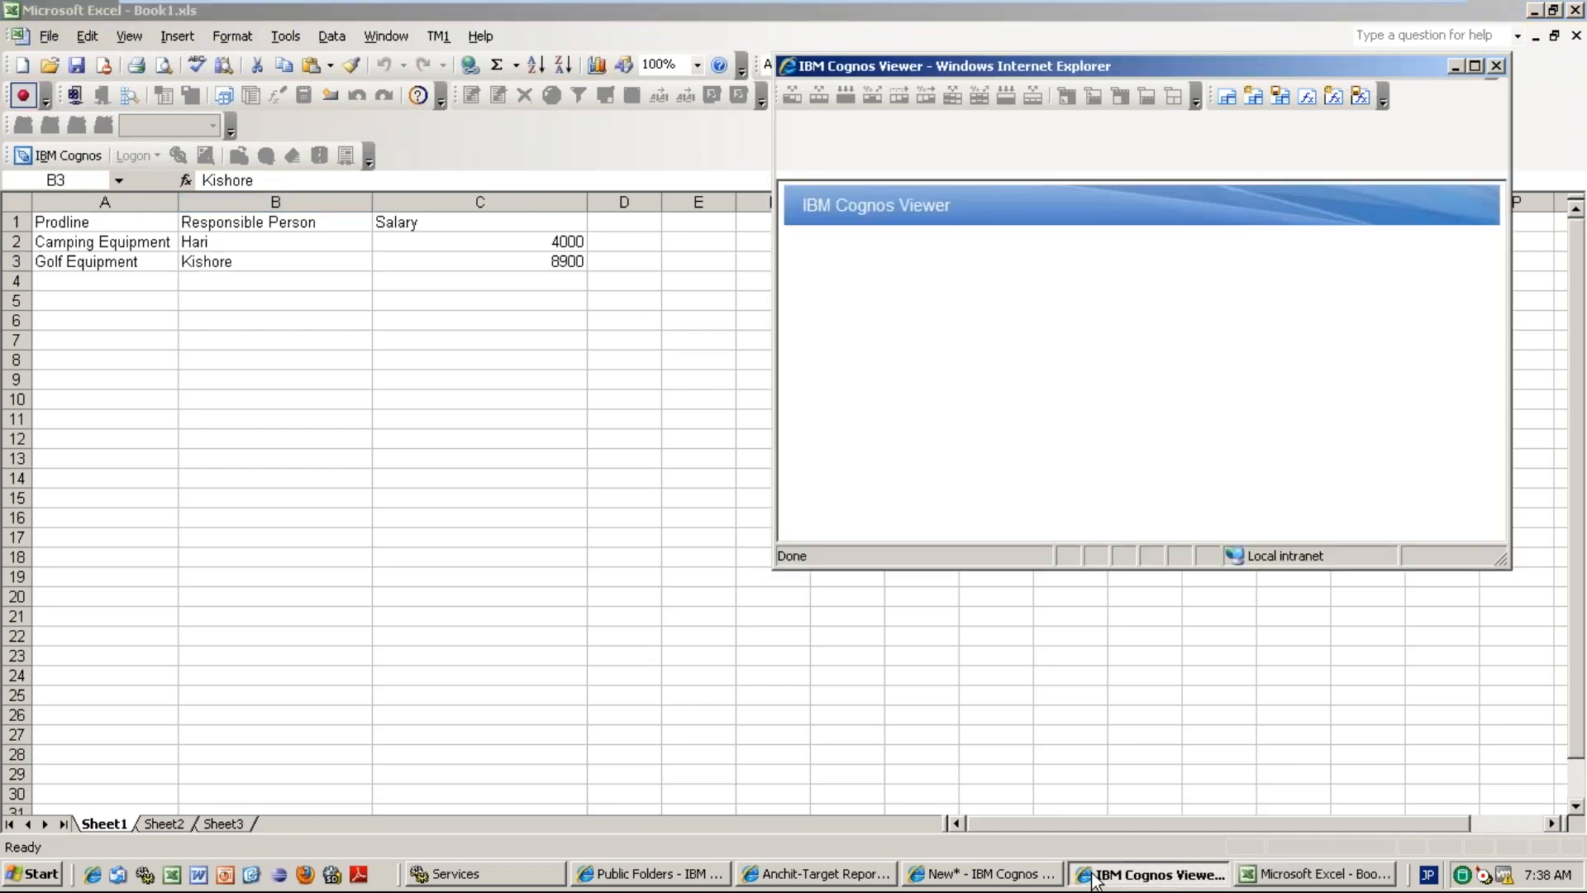
{"action": "left_click", "coordinate": [982, 873]}
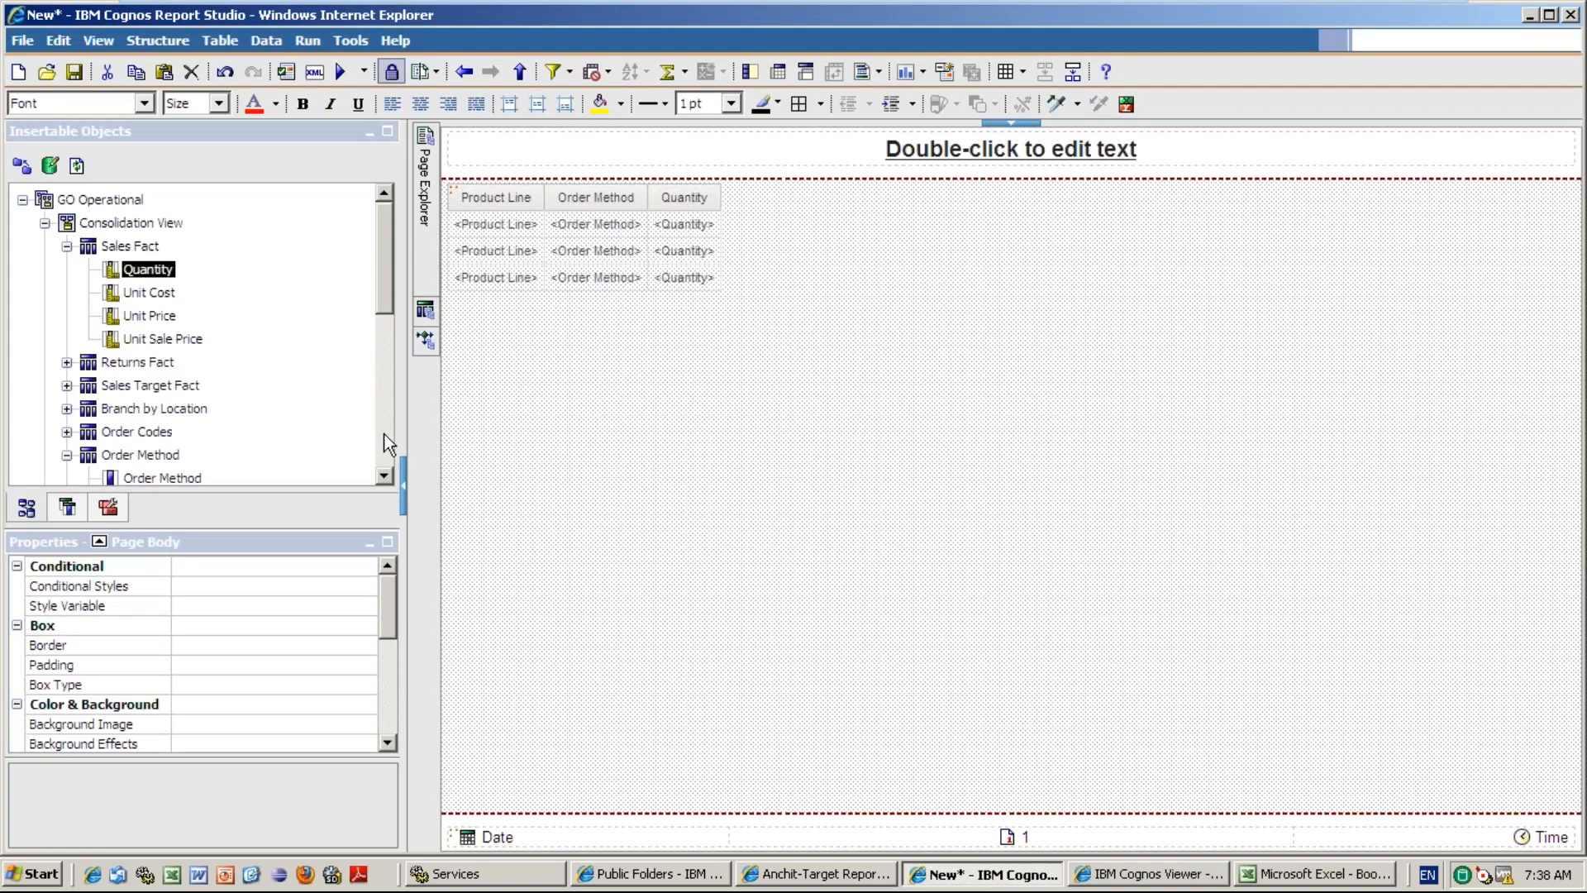
{"action": "left_click", "coordinate": [385, 434]}
{"action": "left_click", "coordinate": [384, 434]}
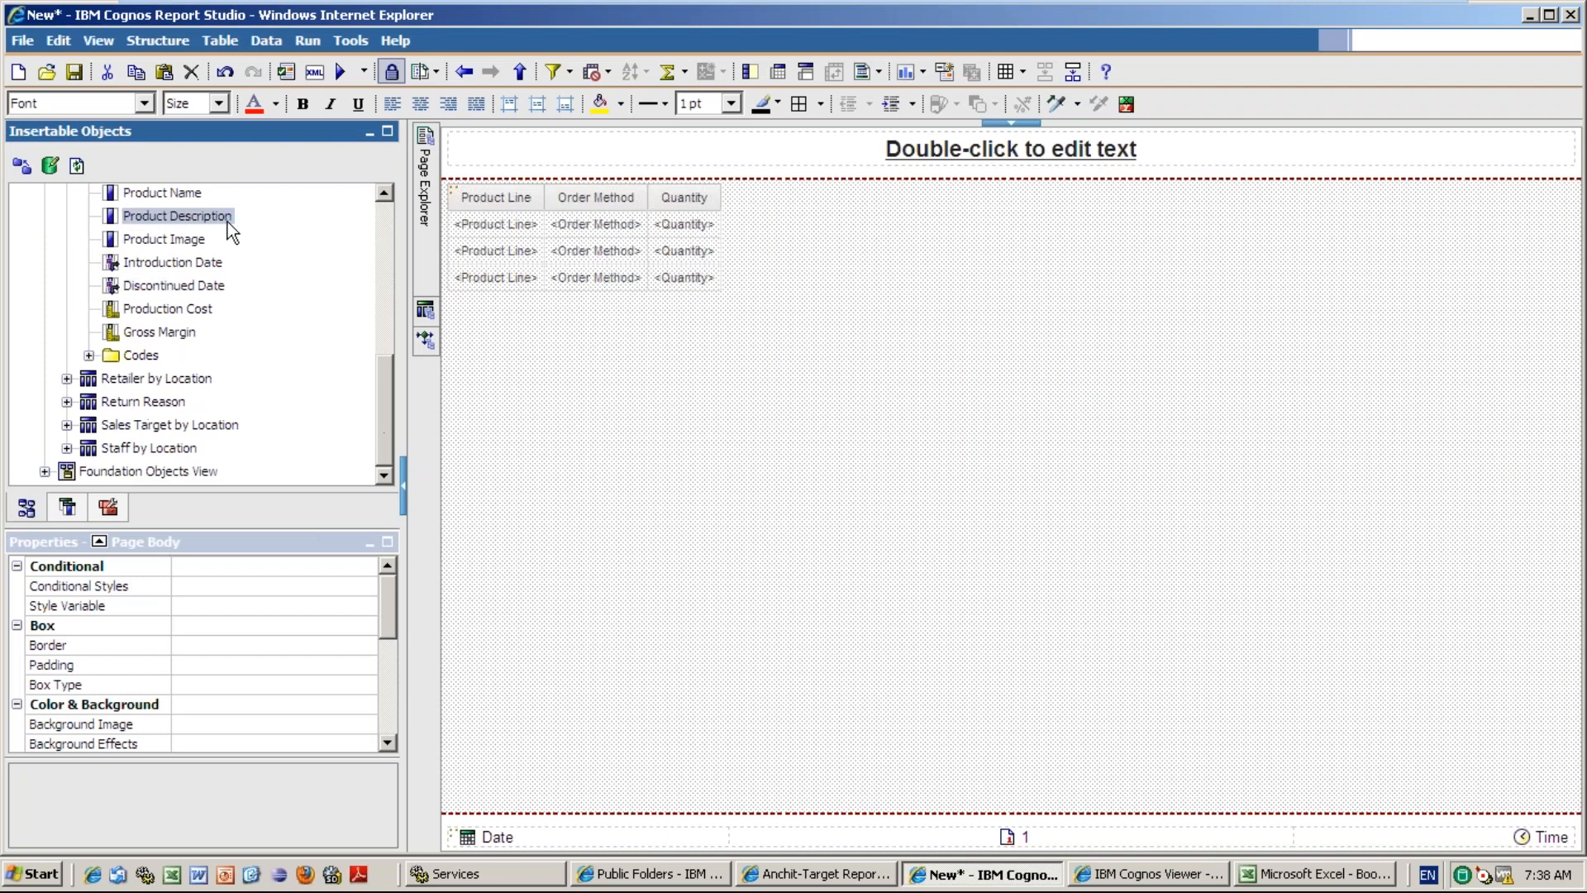
{"action": "scroll", "coordinate": [384, 192], "scroll_direction": "up", "scroll_amount": 2}
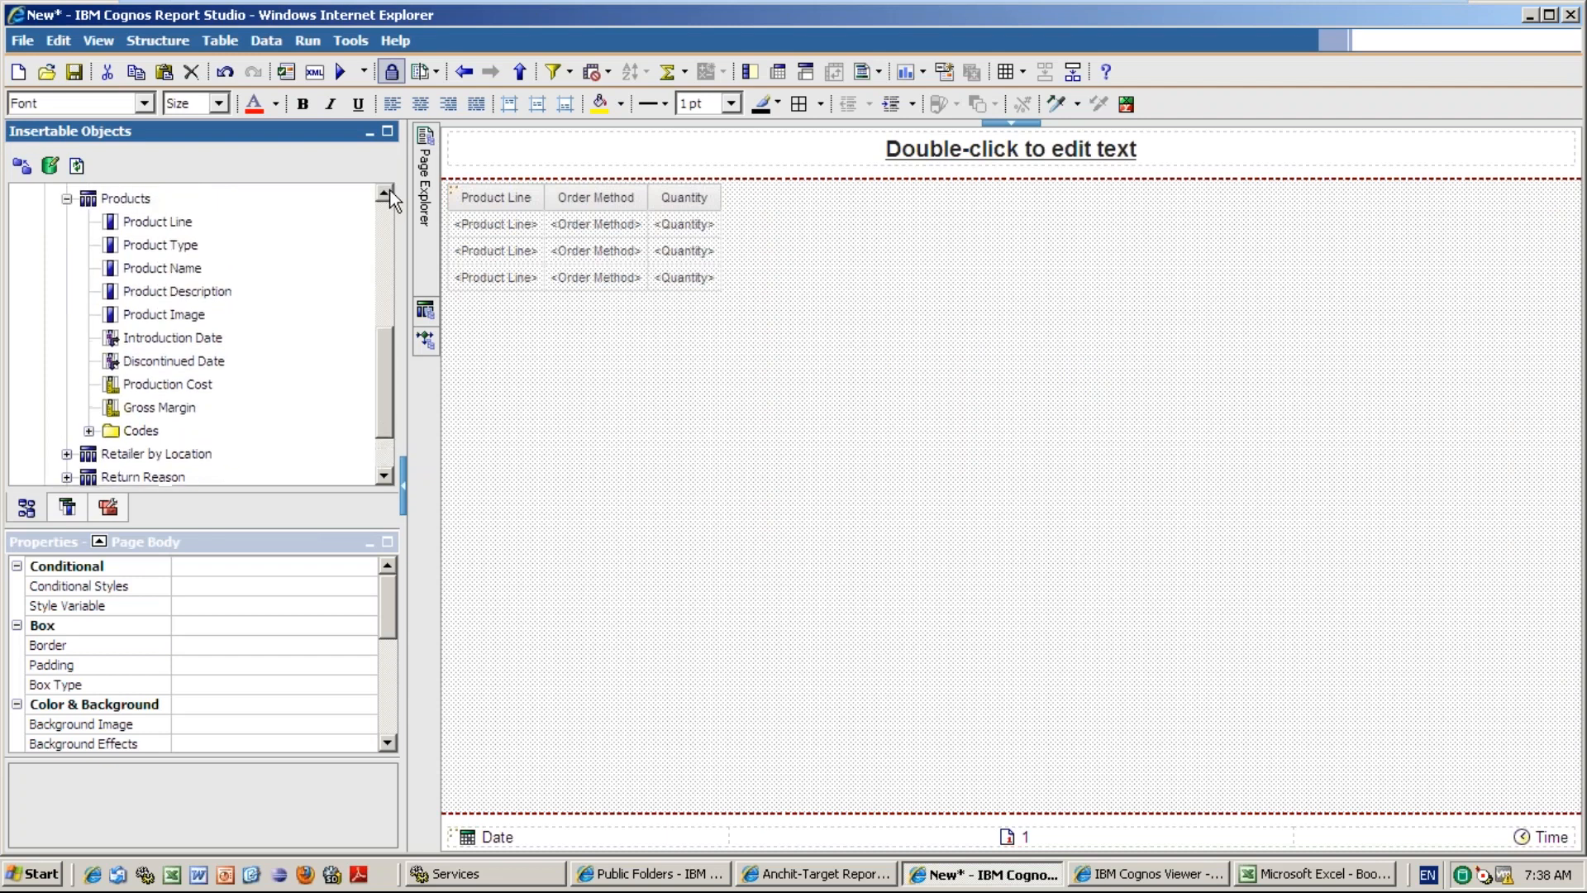
{"action": "left_click", "coordinate": [113, 303]}
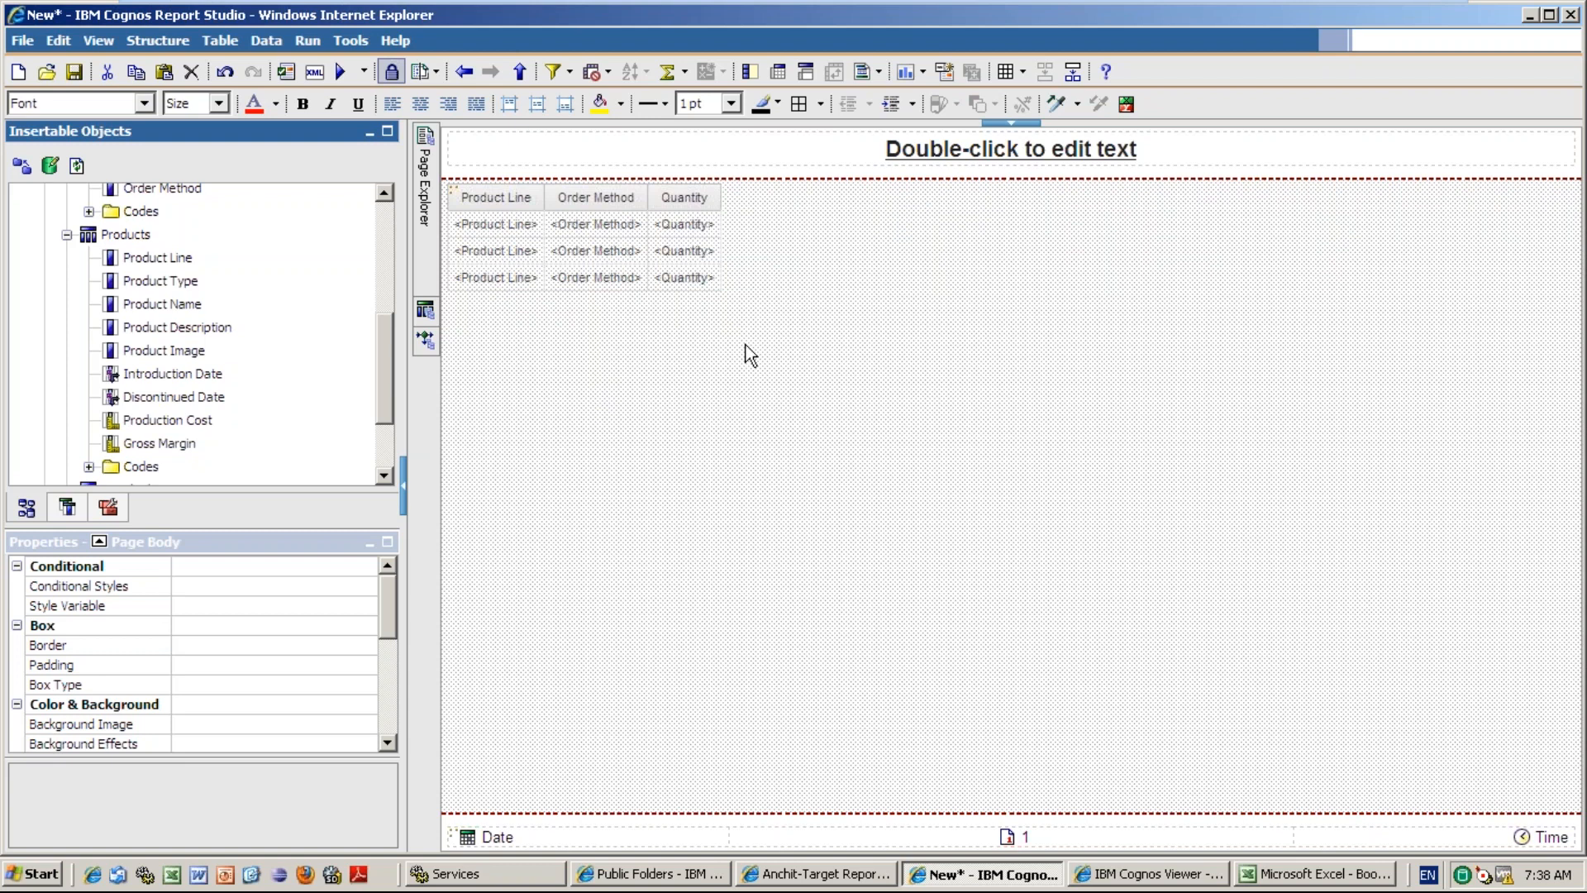
{"action": "mouse_move", "coordinate": [1407, 3]}
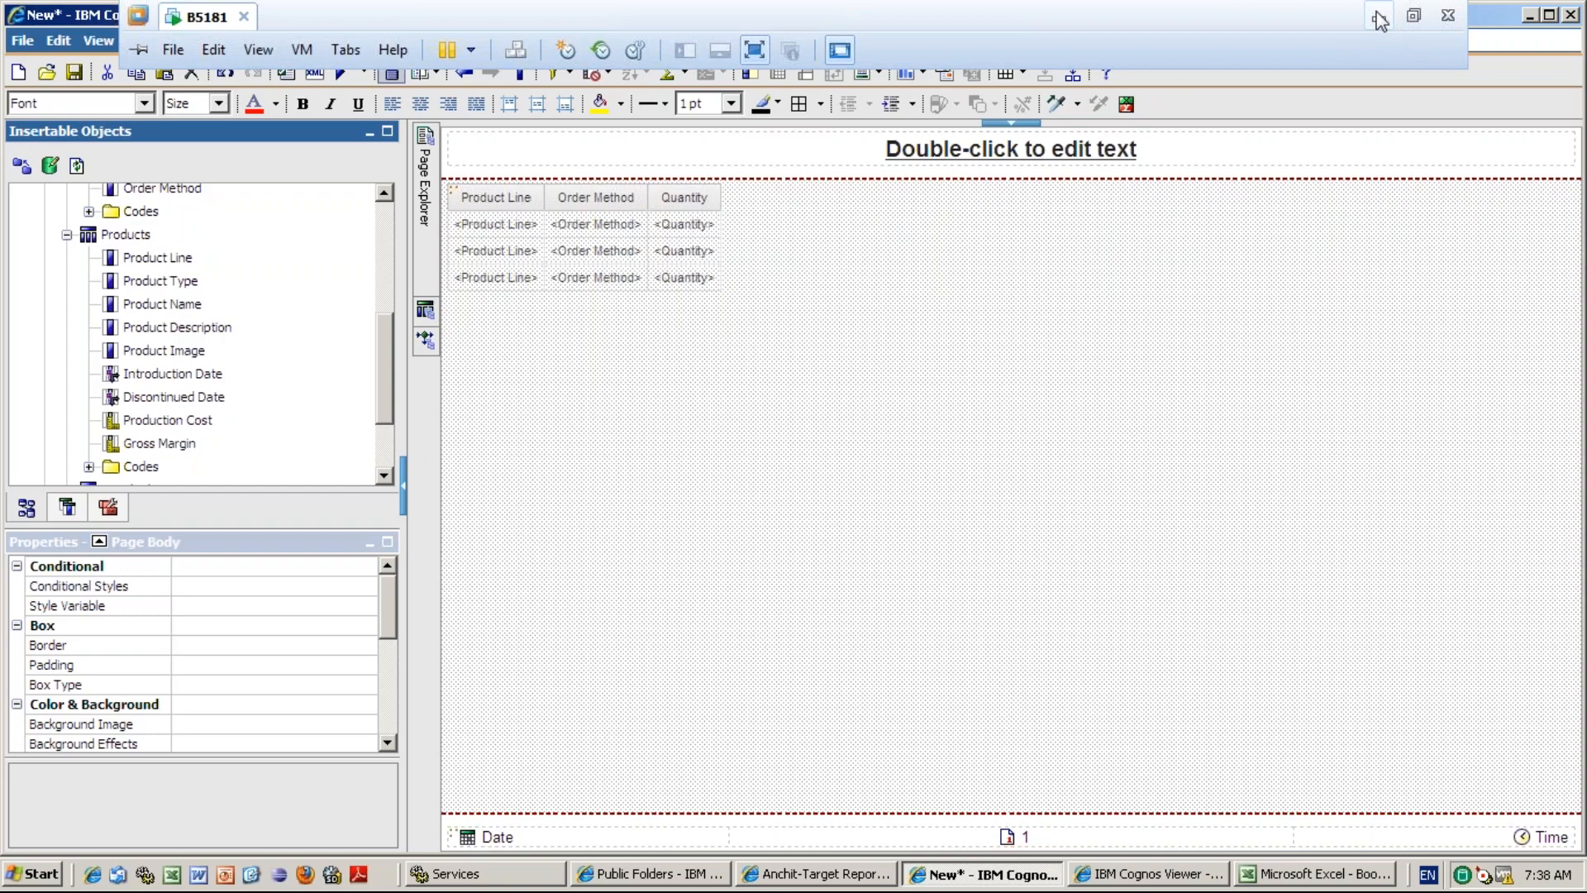
{"action": "left_click", "coordinate": [1379, 20]}
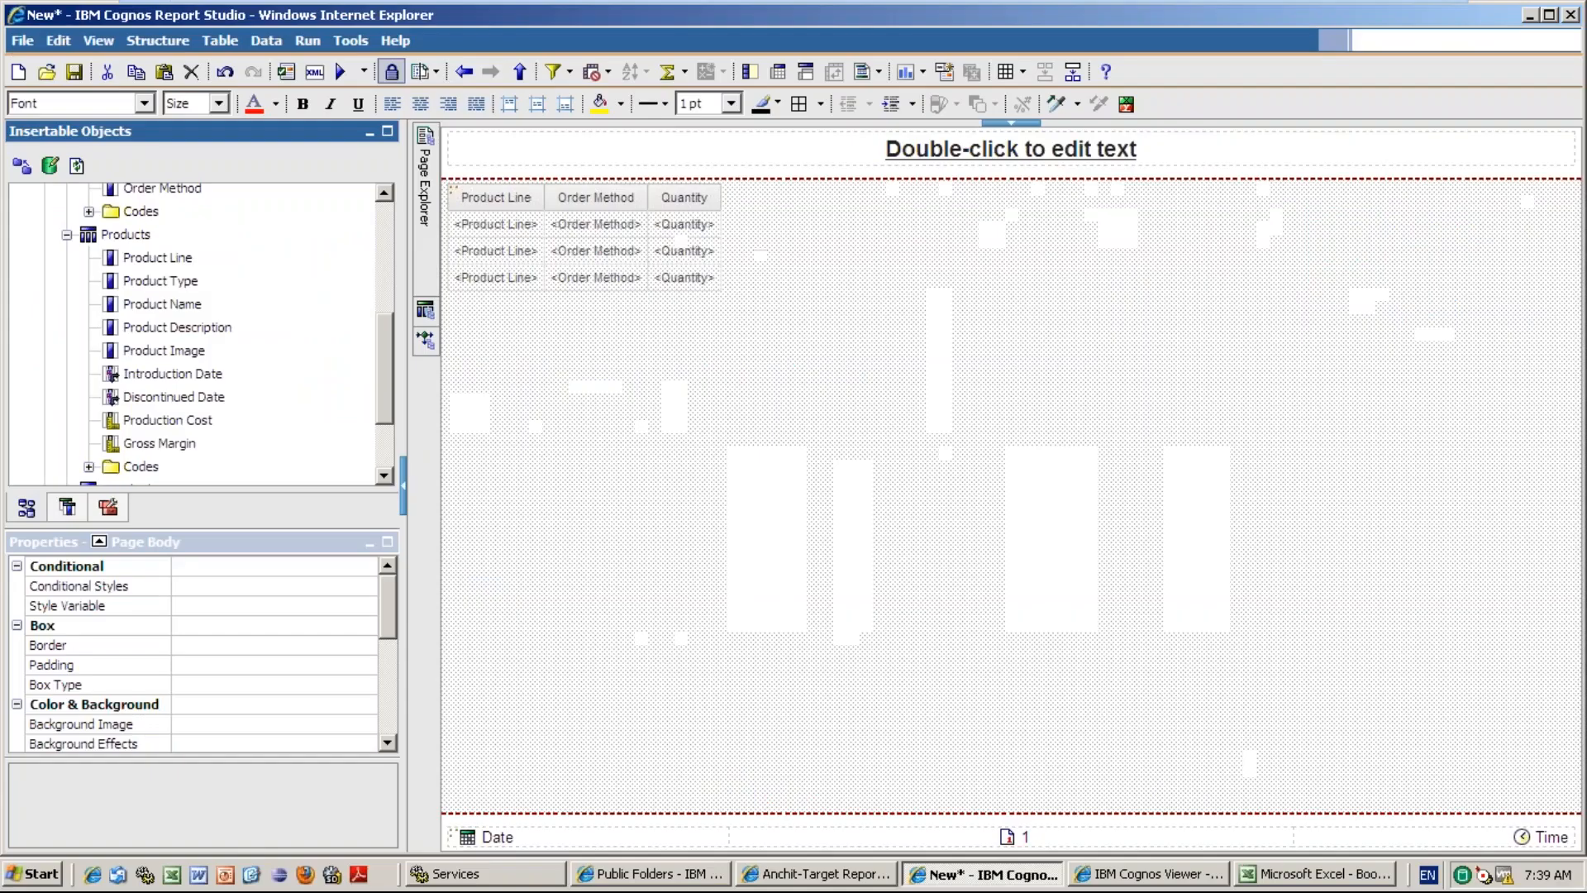
{"action": "left_click", "coordinate": [606, 868]}
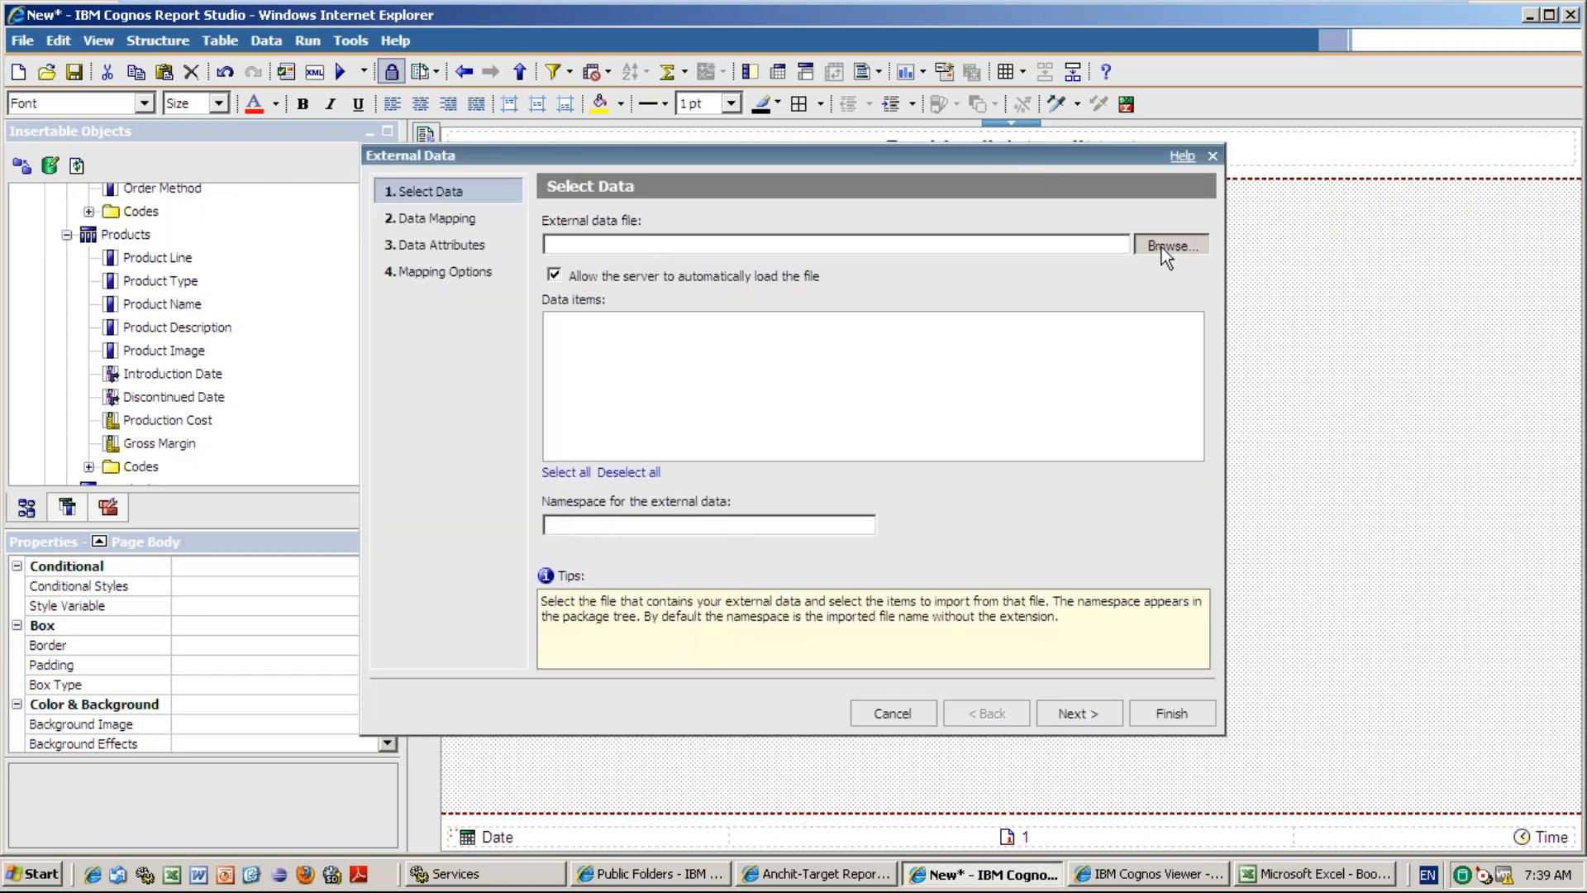
- Load Book1.xls from the desktop as external data with the Prodline, Responsible Person and Salary items, and continue to the data mapping
{"action": "left_click", "coordinate": [1162, 246]}
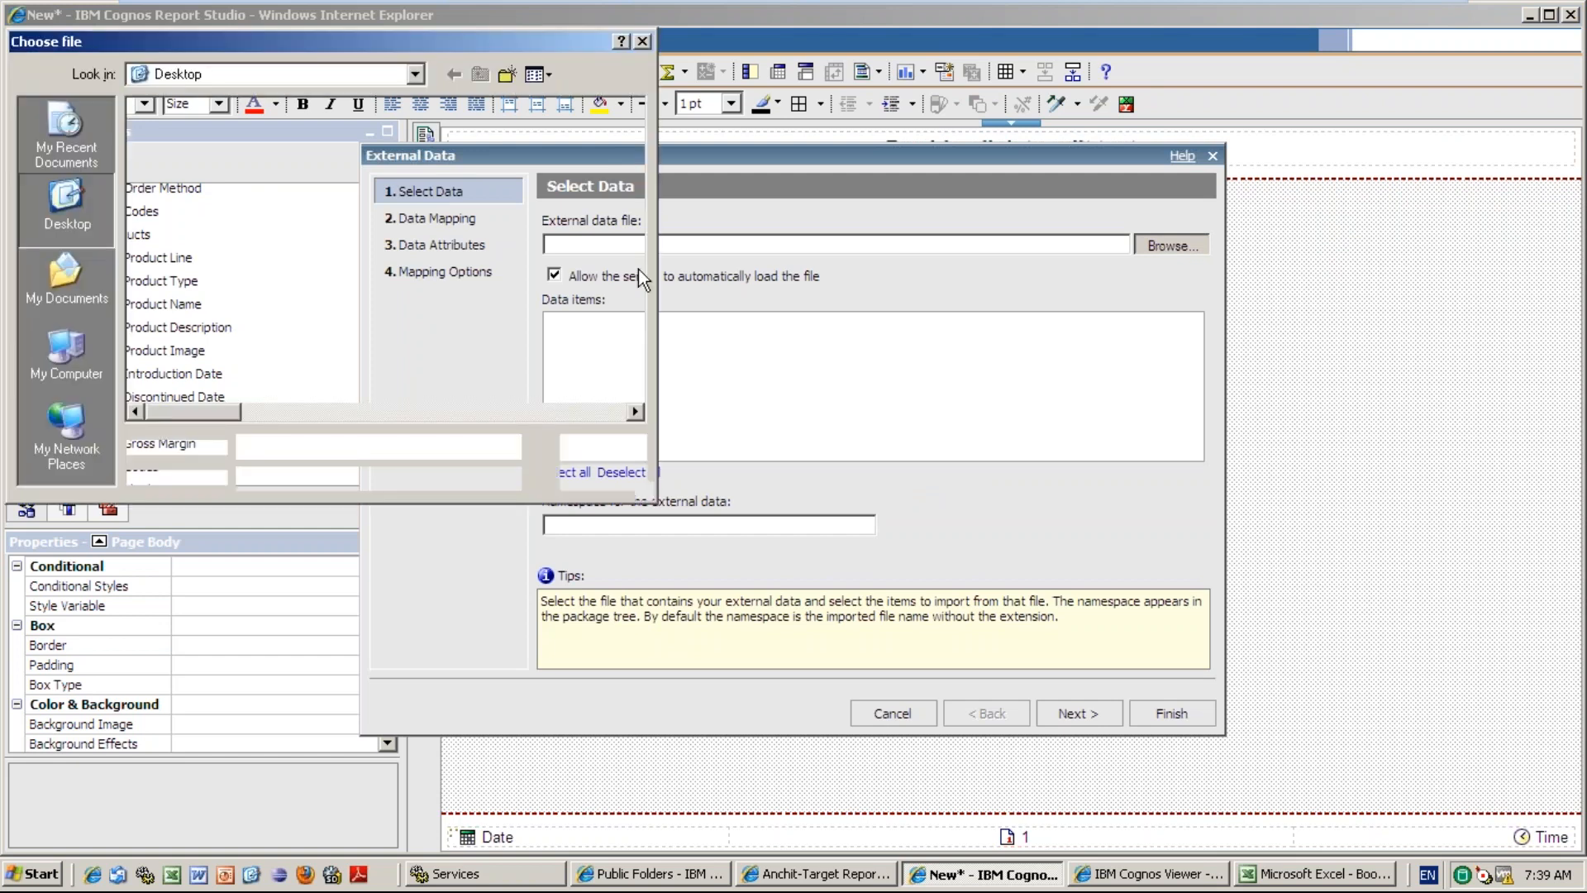
{"action": "left_click", "coordinate": [463, 104]}
{"action": "left_click", "coordinate": [598, 450]}
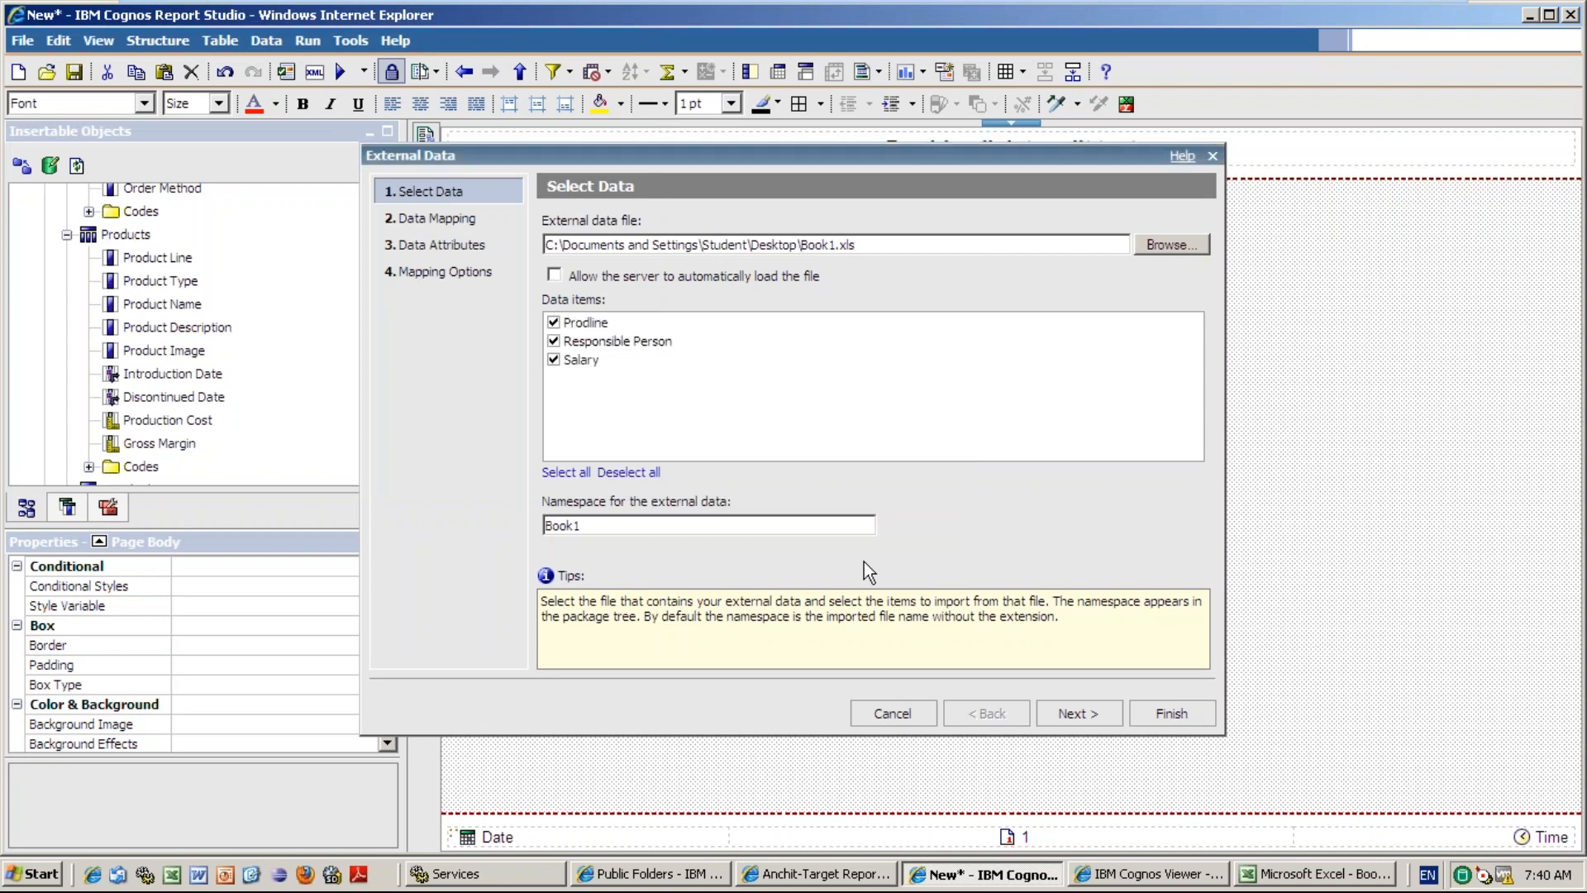
{"action": "left_click", "coordinate": [671, 337]}
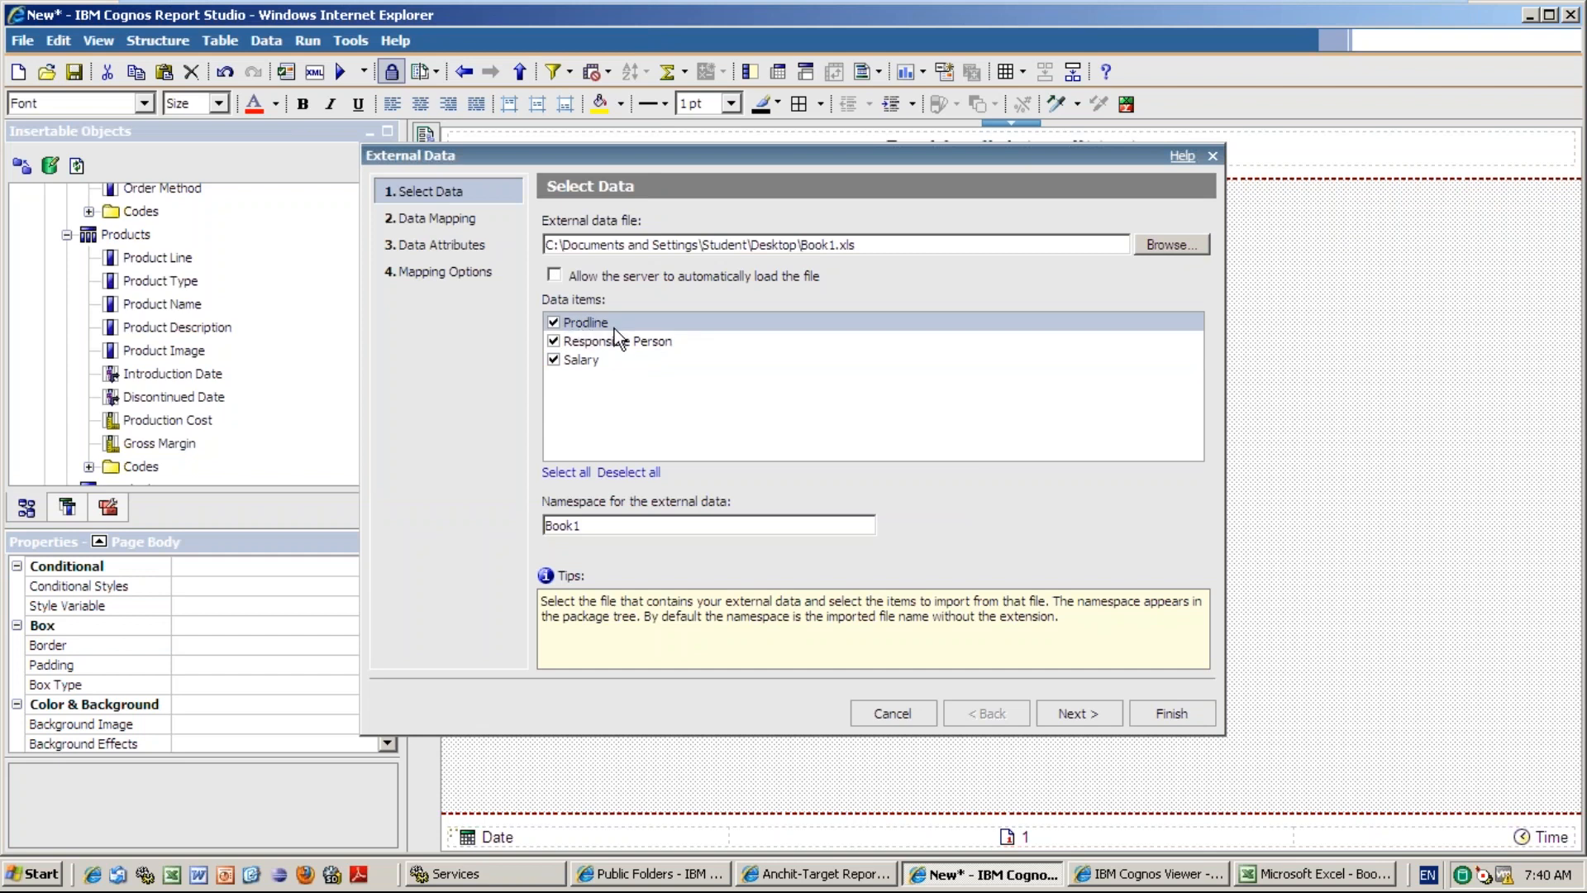
{"action": "left_click", "coordinate": [1076, 713]}
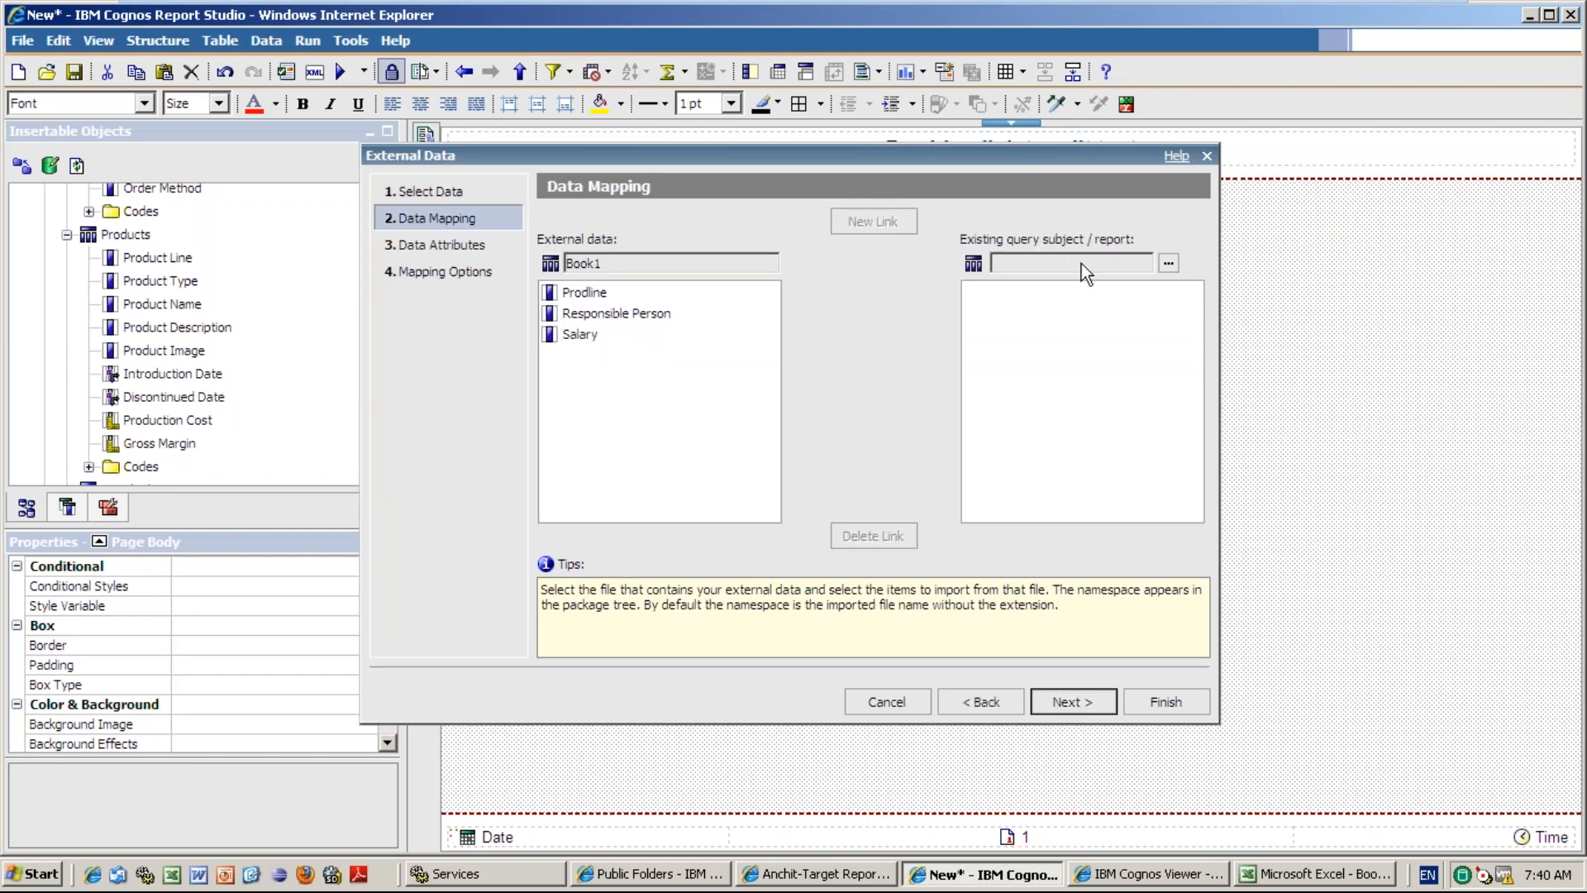
- Choose Products from the Consolidation View as the existing query subject for mapping the Book1 data
{"action": "left_click", "coordinate": [1167, 264]}
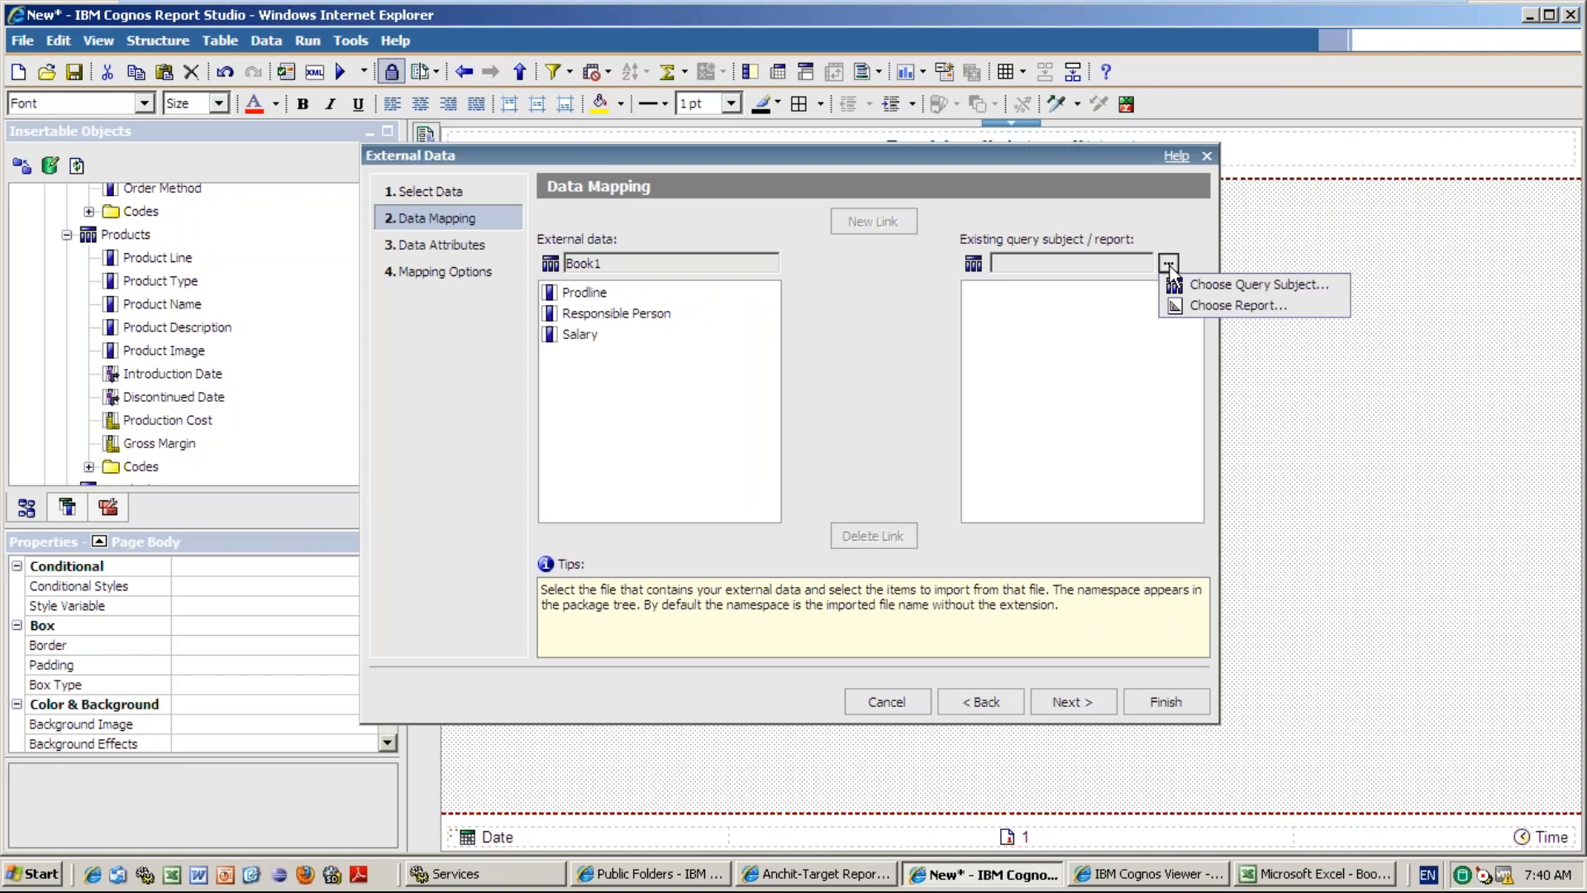
{"action": "left_click", "coordinate": [1216, 291]}
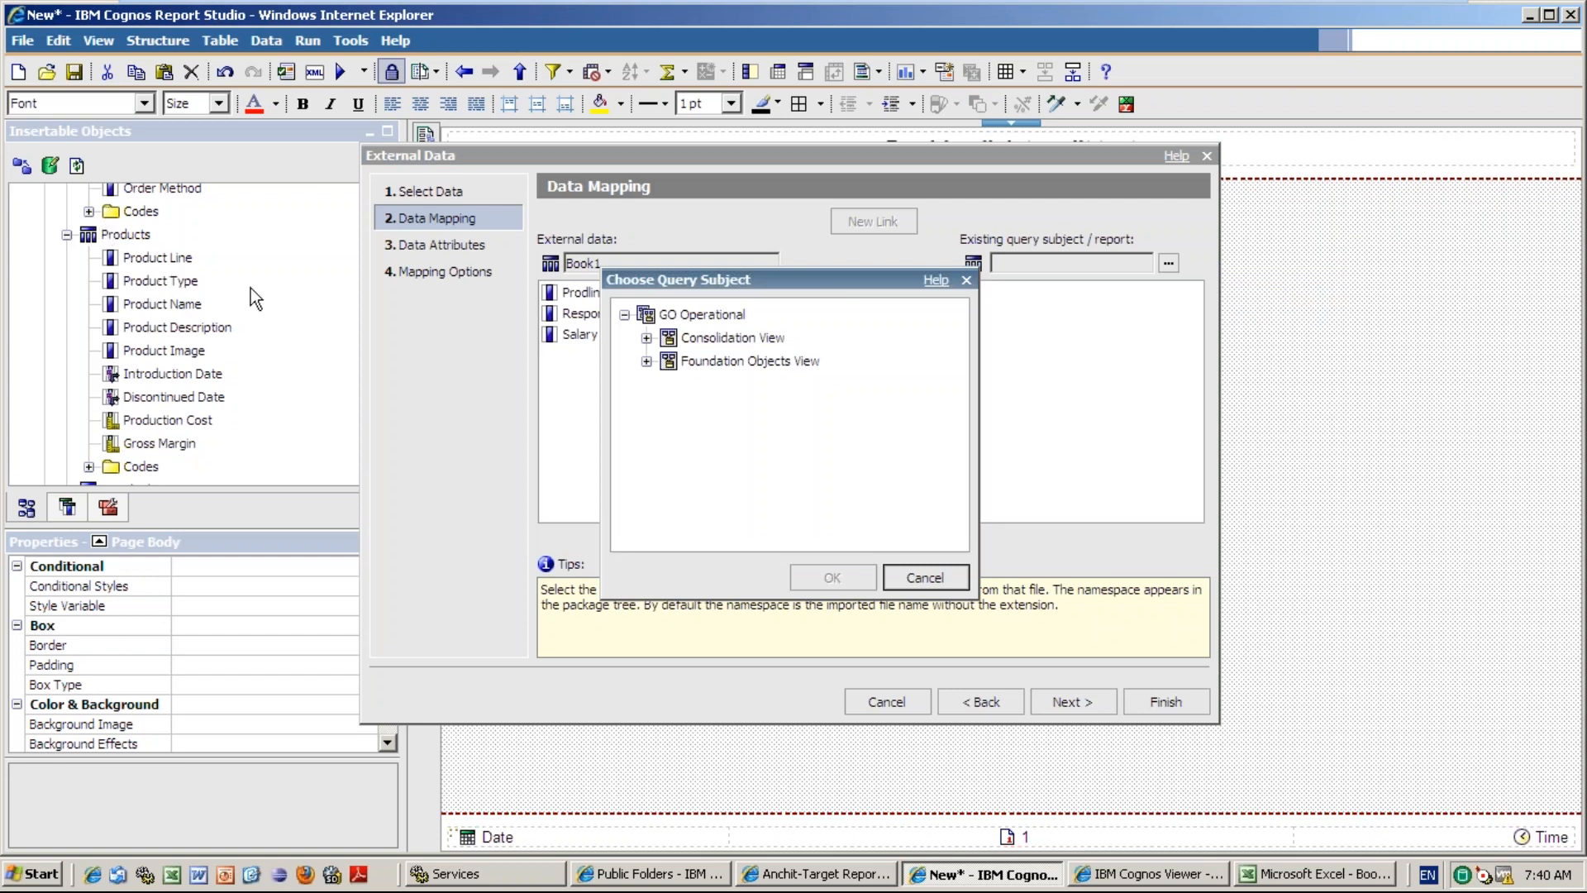
{"action": "left_click", "coordinate": [647, 338]}
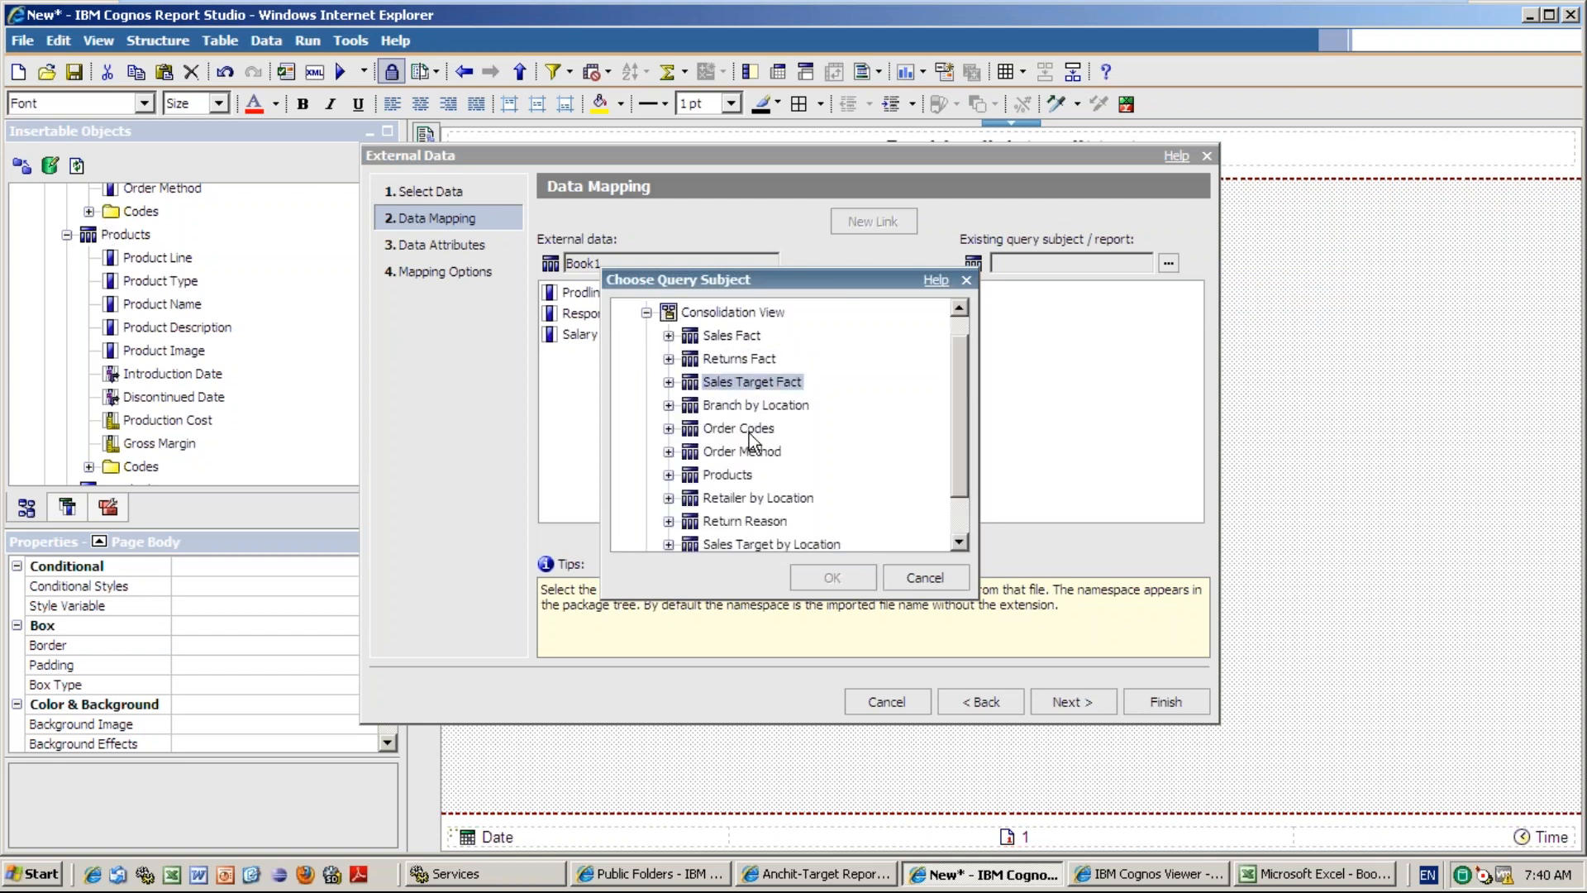
{"action": "left_click", "coordinate": [728, 475]}
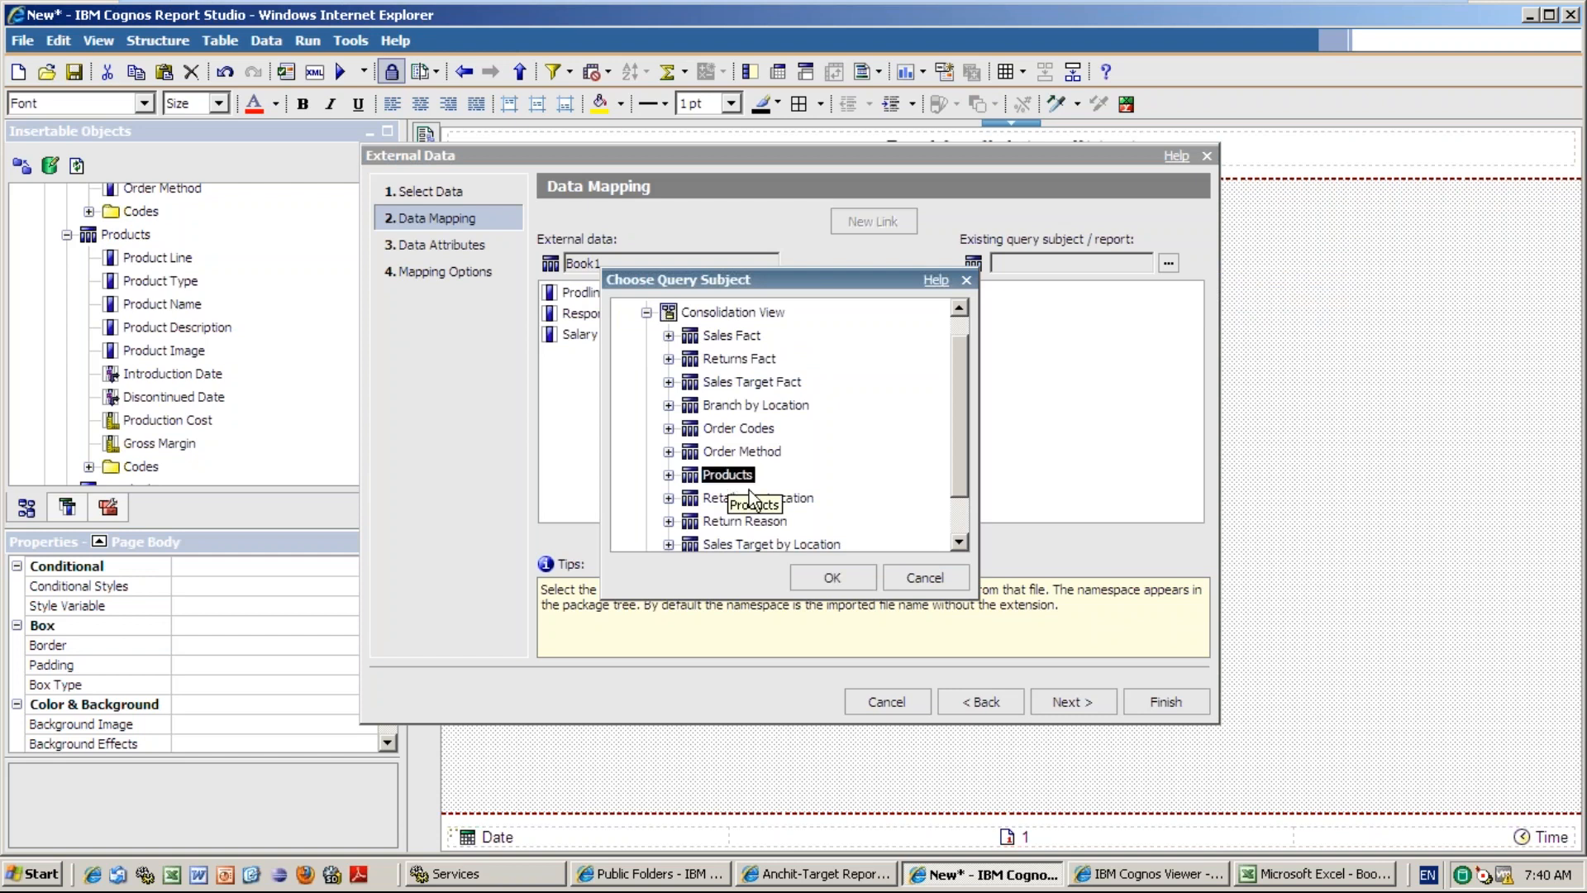
{"action": "left_click", "coordinate": [843, 580]}
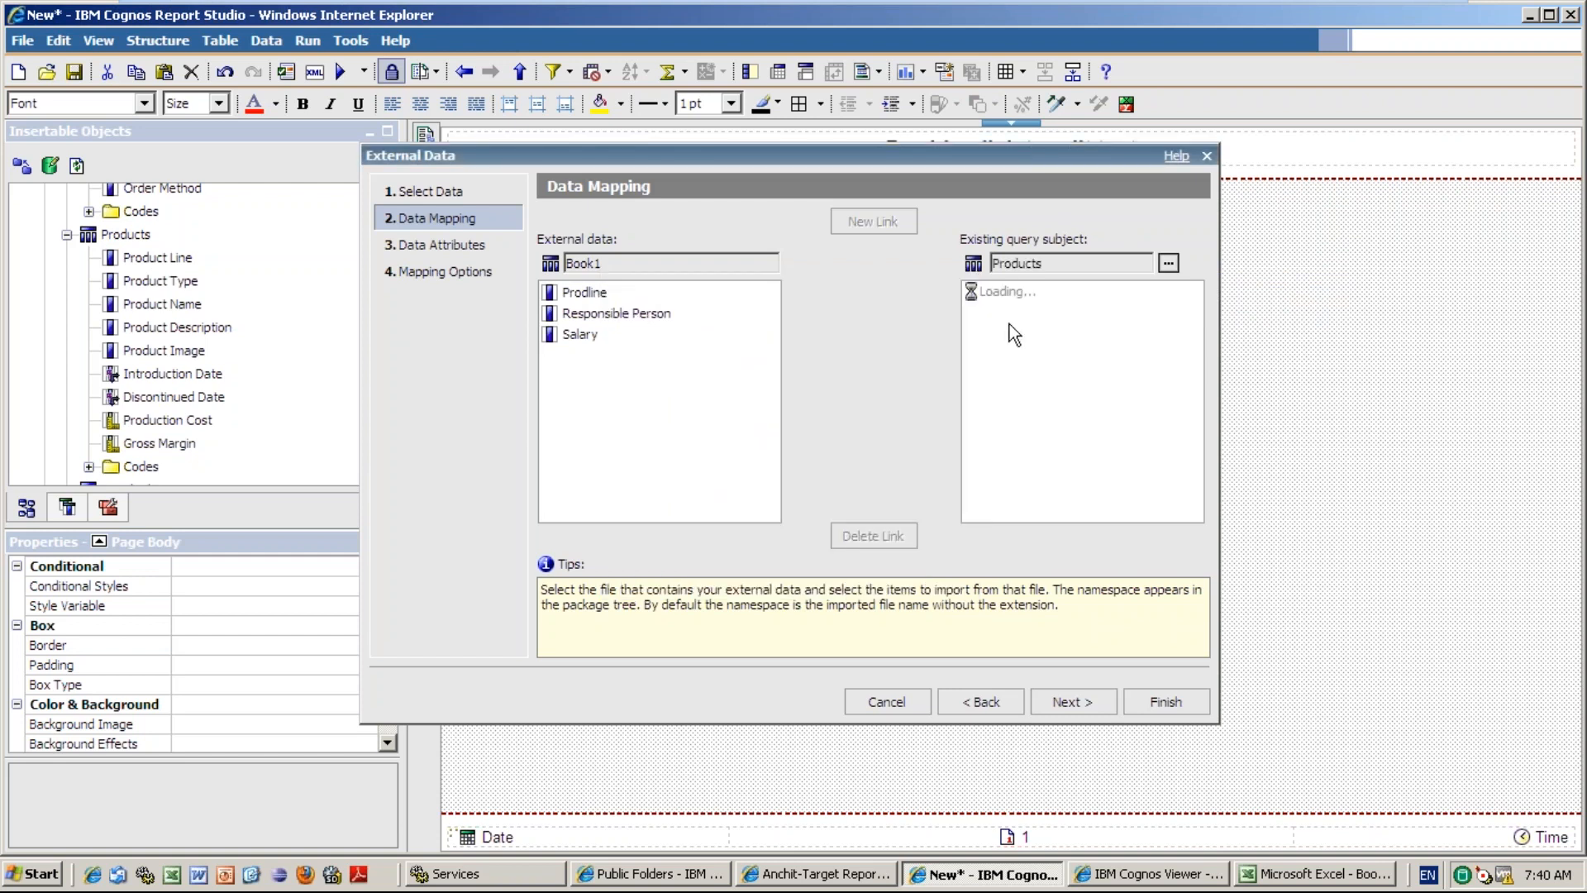
- Link Prodline to Product Line and finish the external data setup with the default attributes and mapping options
{"action": "left_click", "coordinate": [968, 287]}
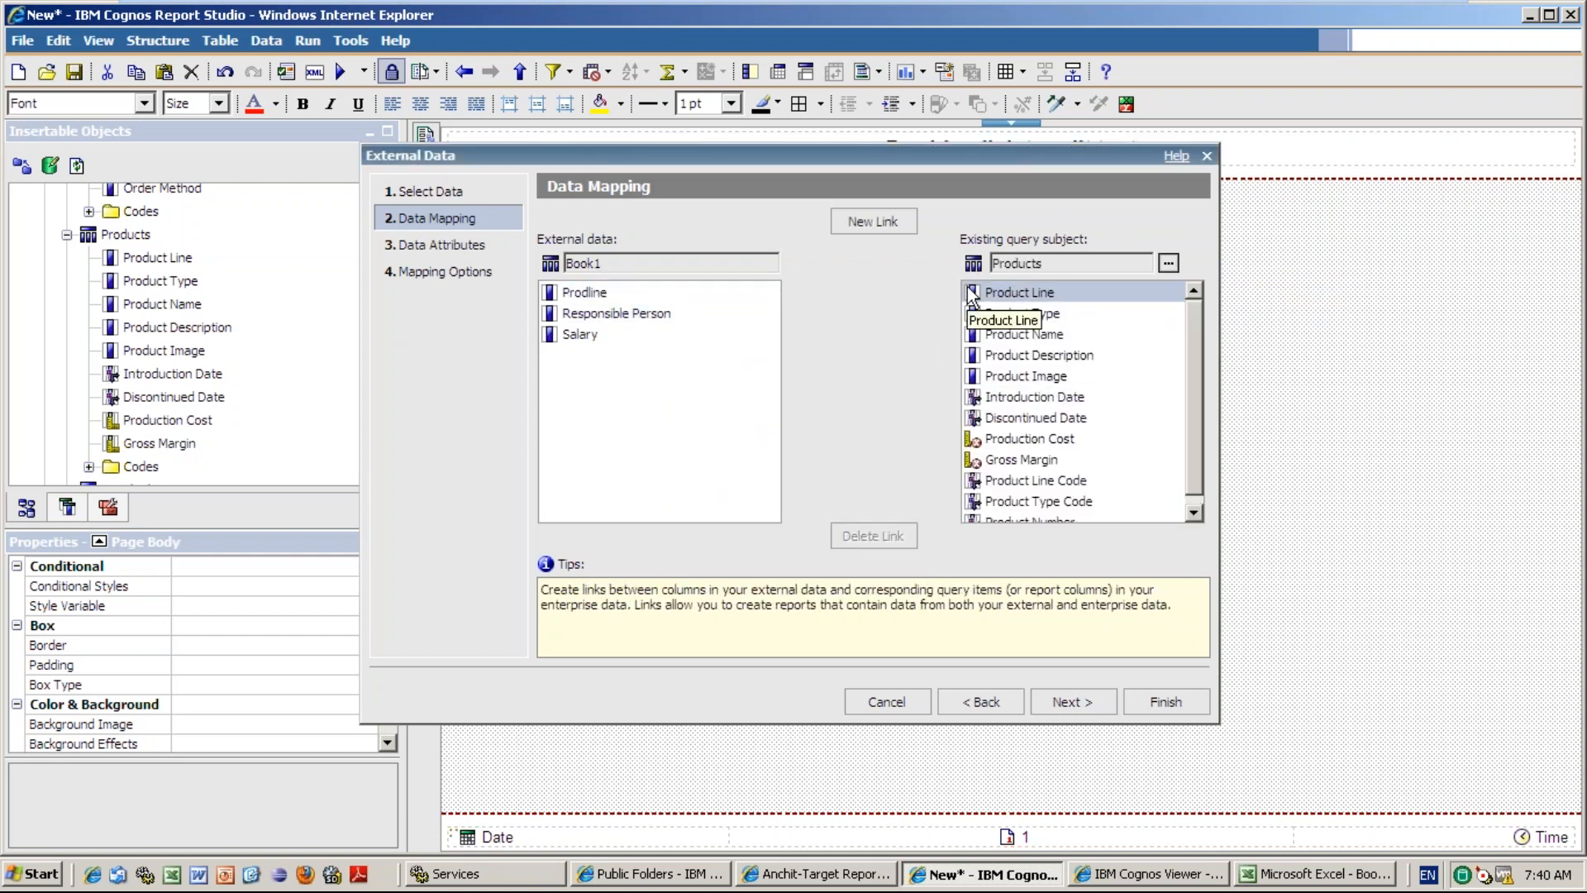
{"action": "left_click", "coordinate": [889, 225]}
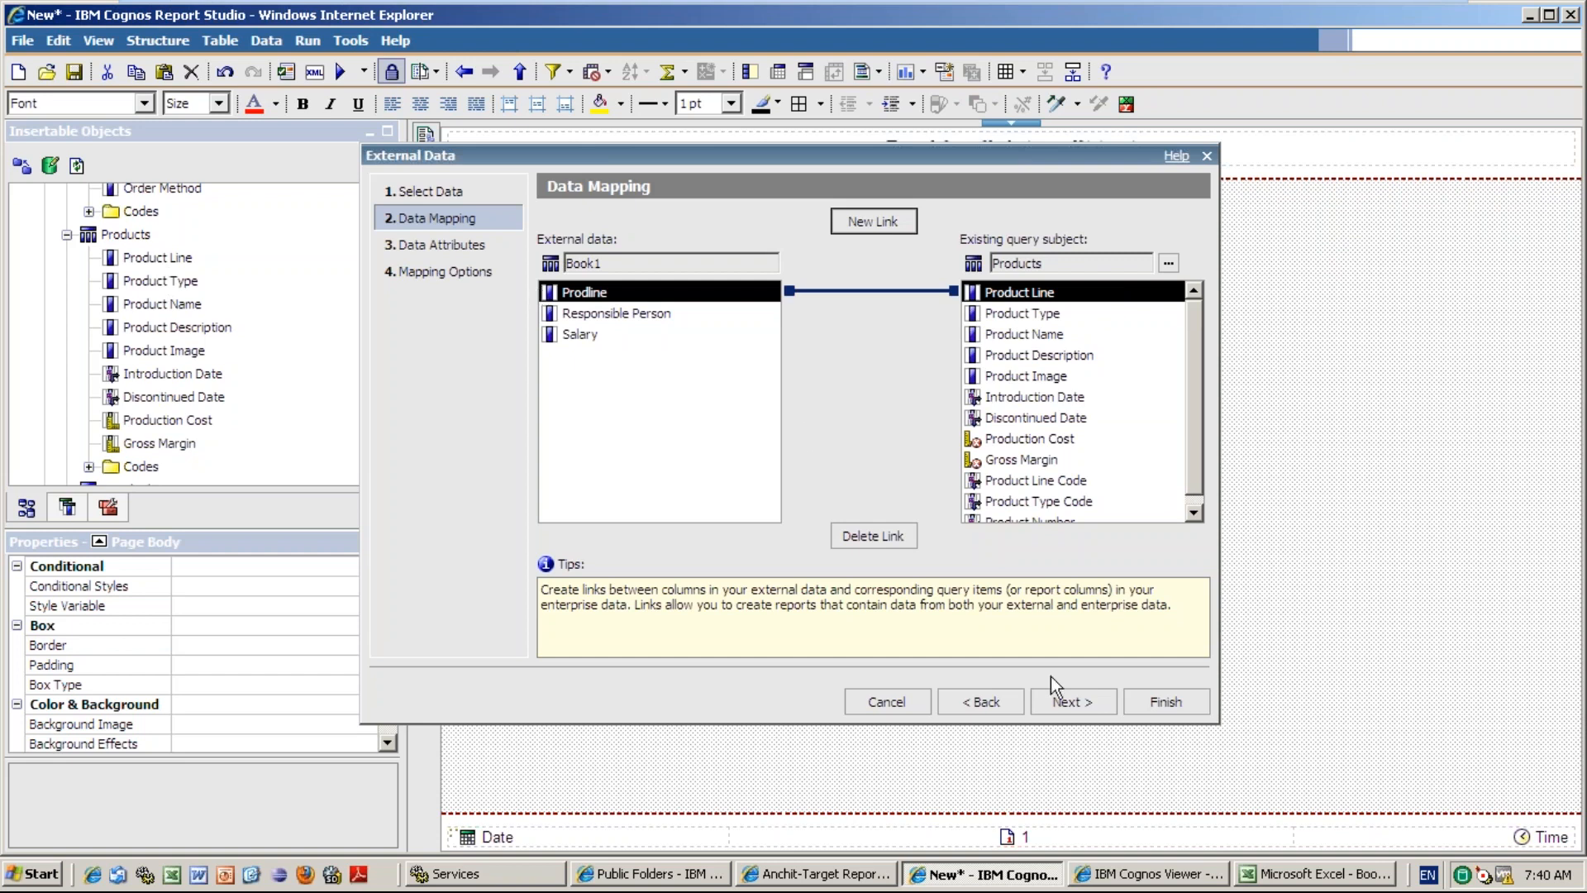
{"action": "left_click", "coordinate": [1058, 704]}
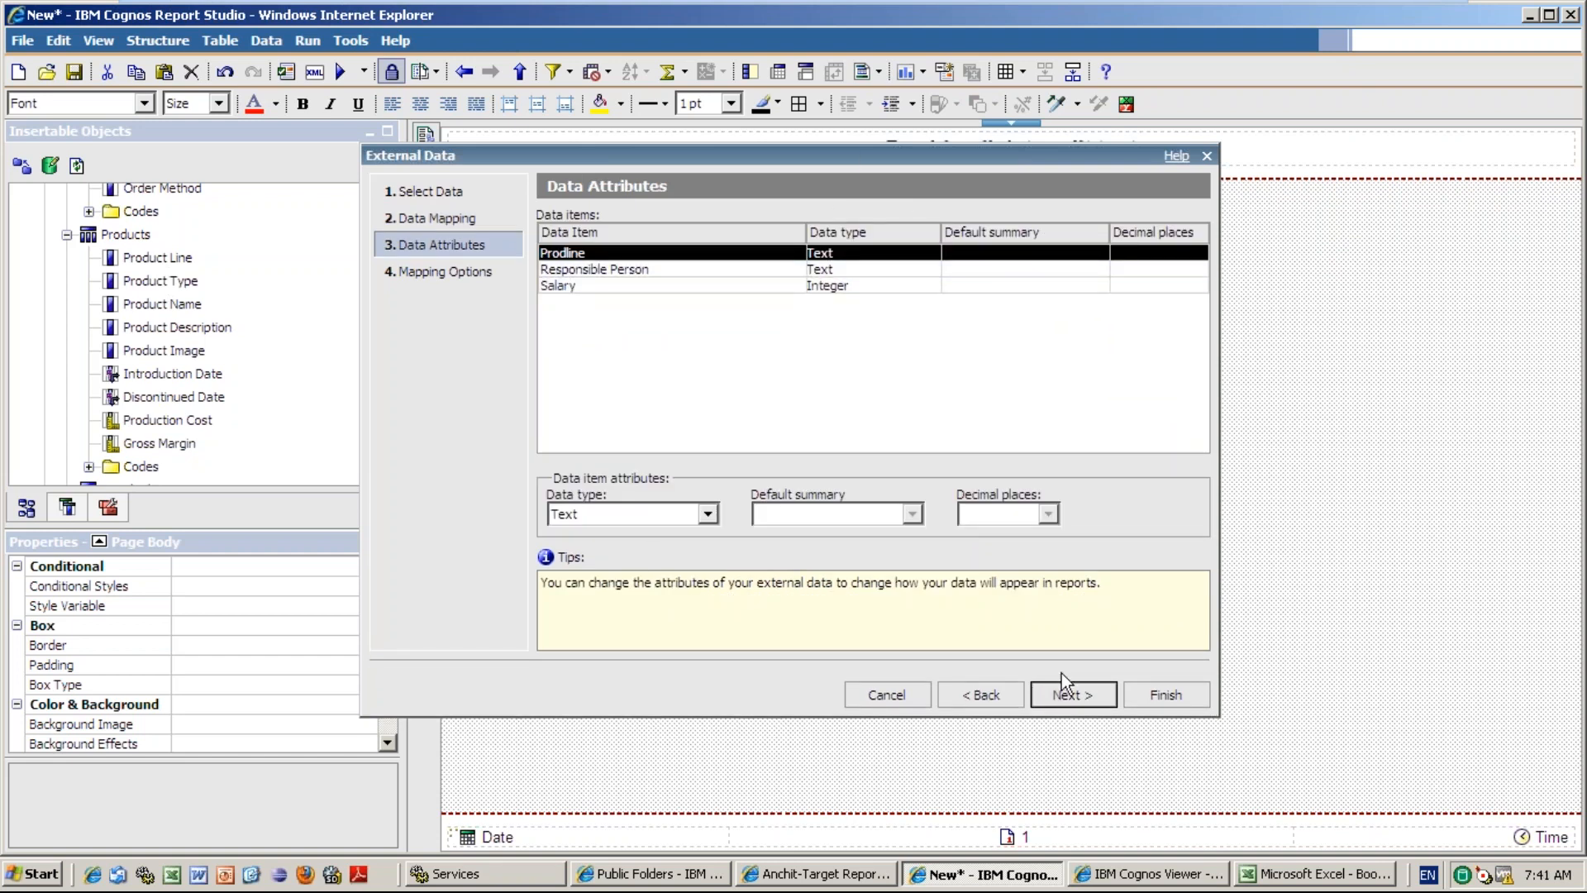
{"action": "left_click", "coordinate": [1074, 696]}
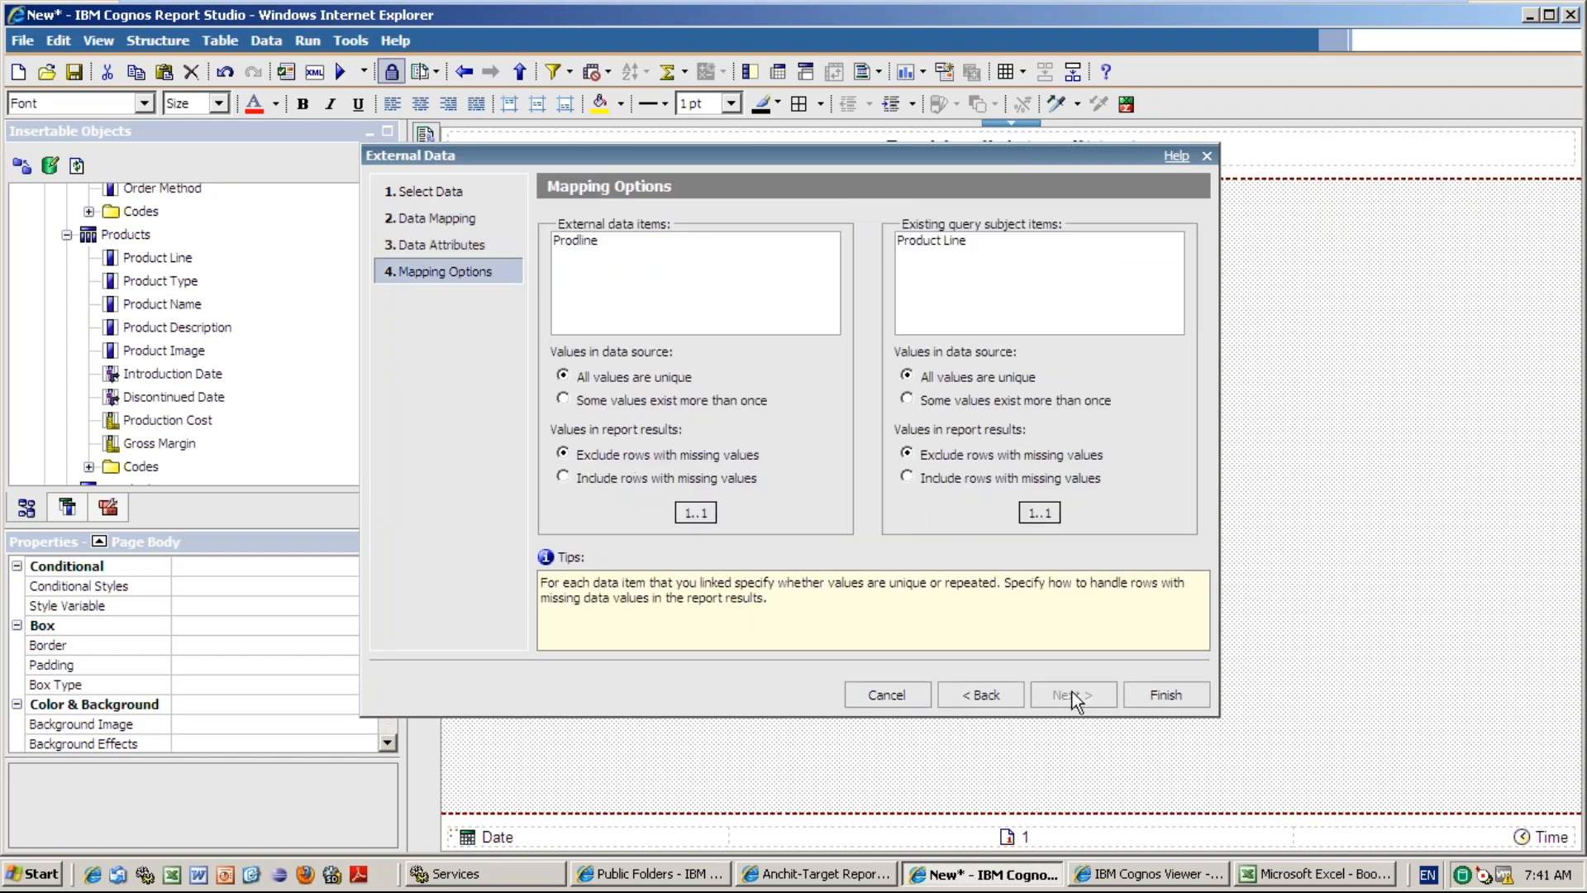
{"action": "left_click", "coordinate": [1165, 696]}
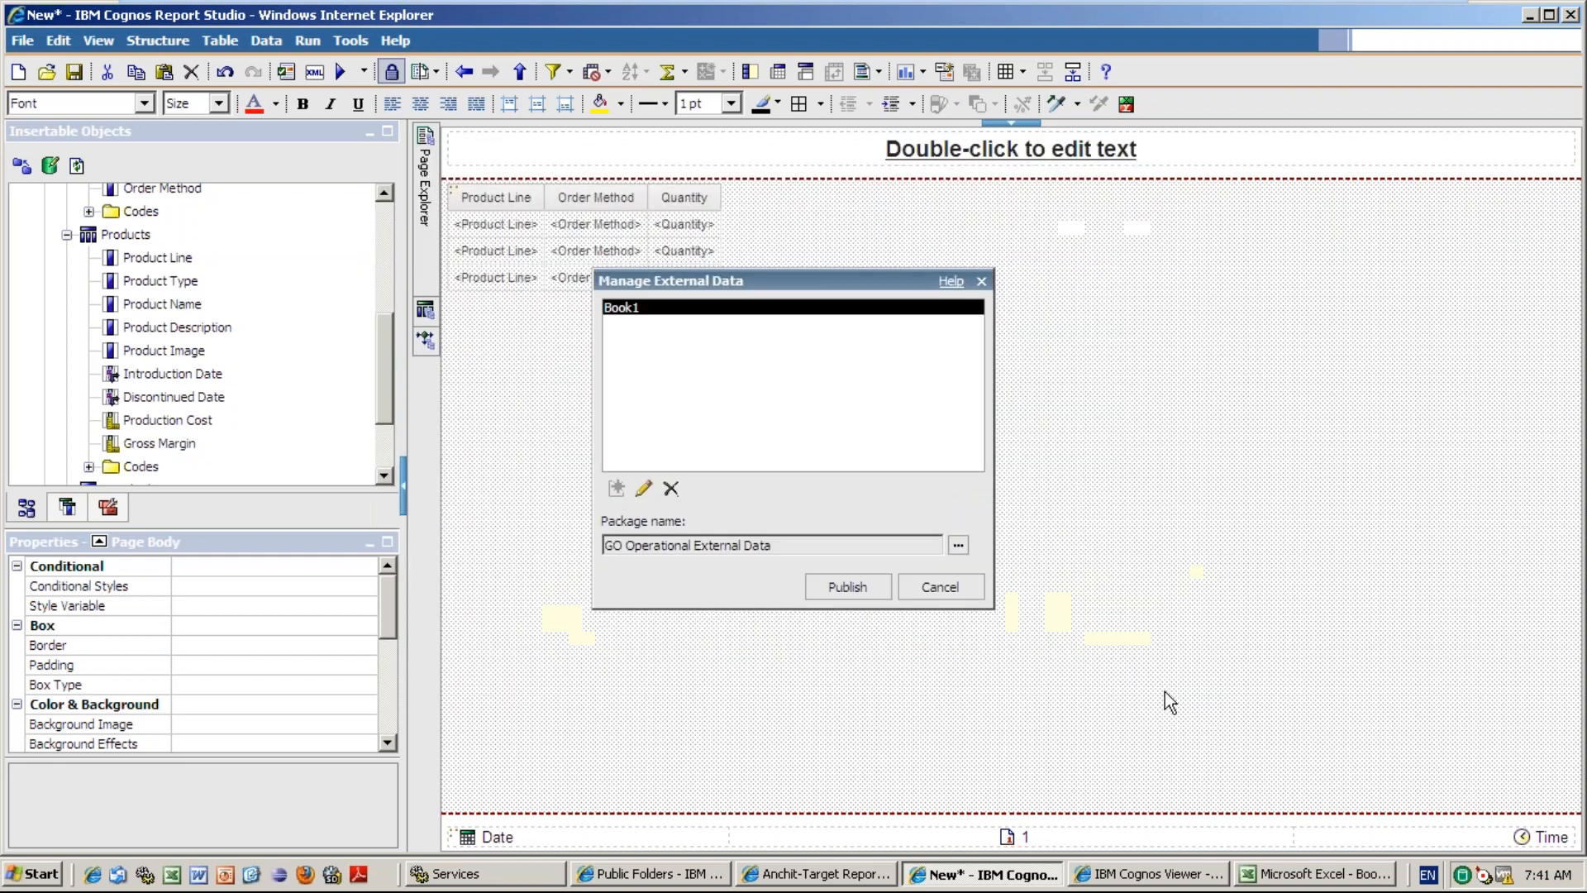
- Publish the GO Operational External Data package, replacing the existing one, and close the validation message
{"action": "left_click", "coordinate": [838, 588]}
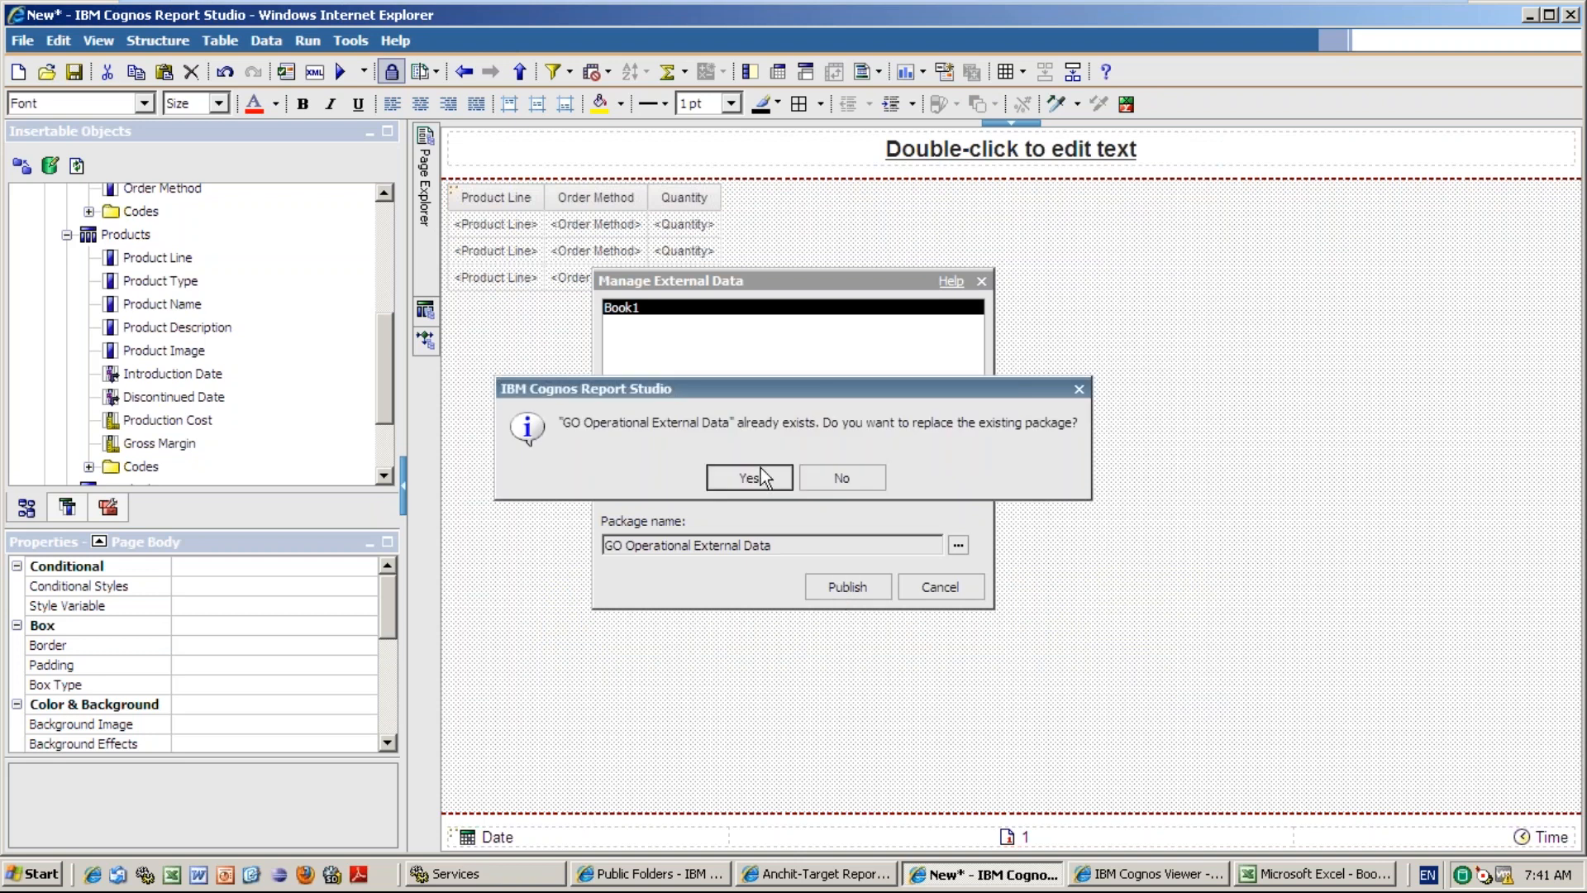
{"action": "left_click", "coordinate": [761, 478]}
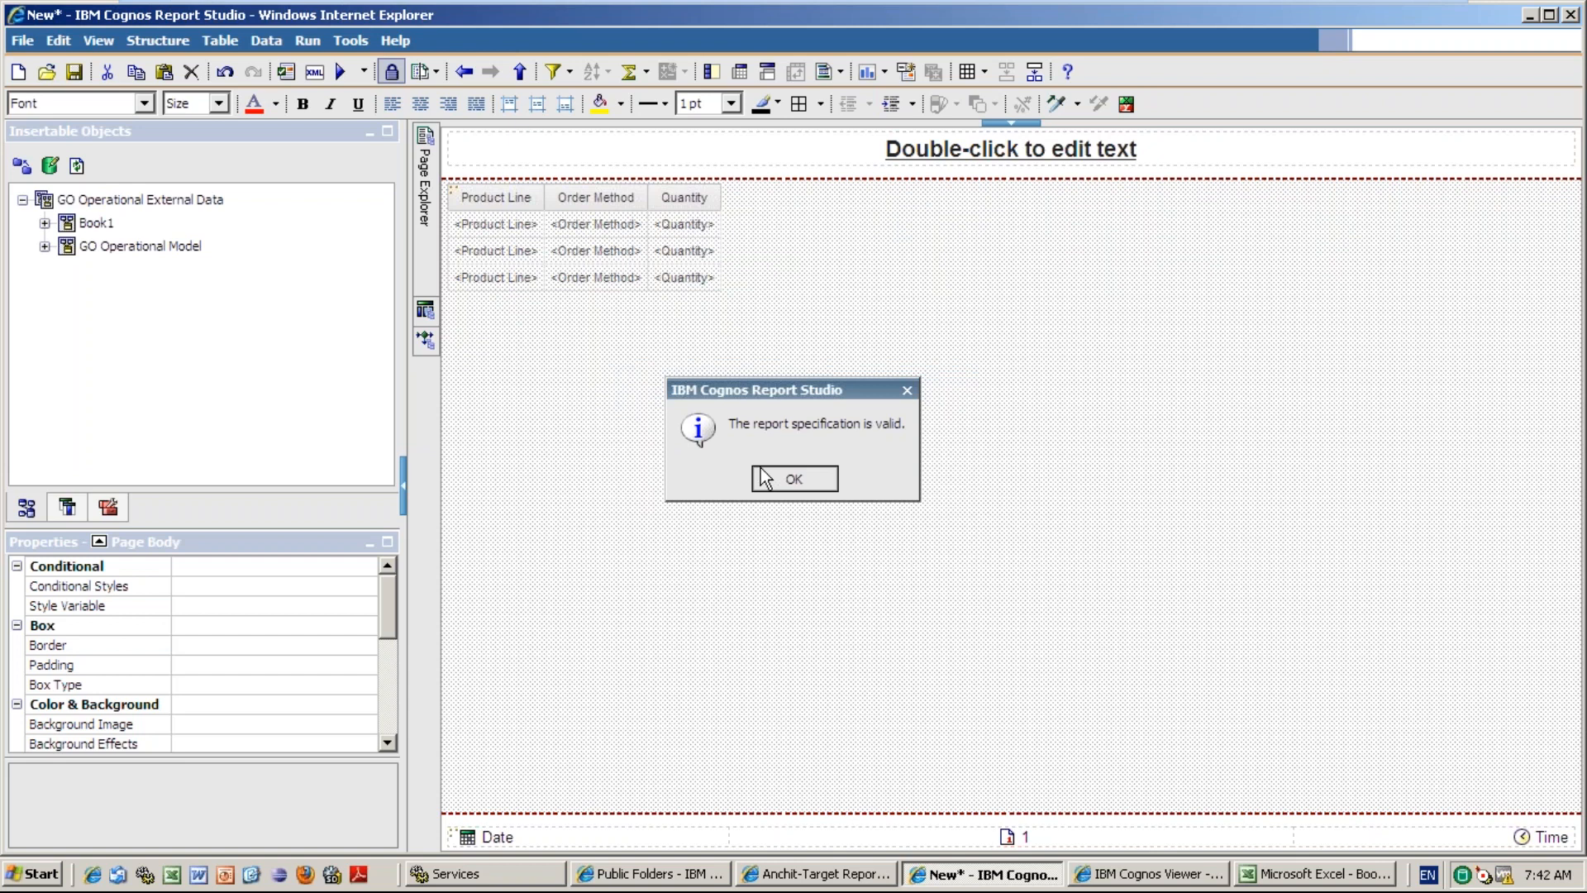
{"action": "left_click", "coordinate": [816, 484]}
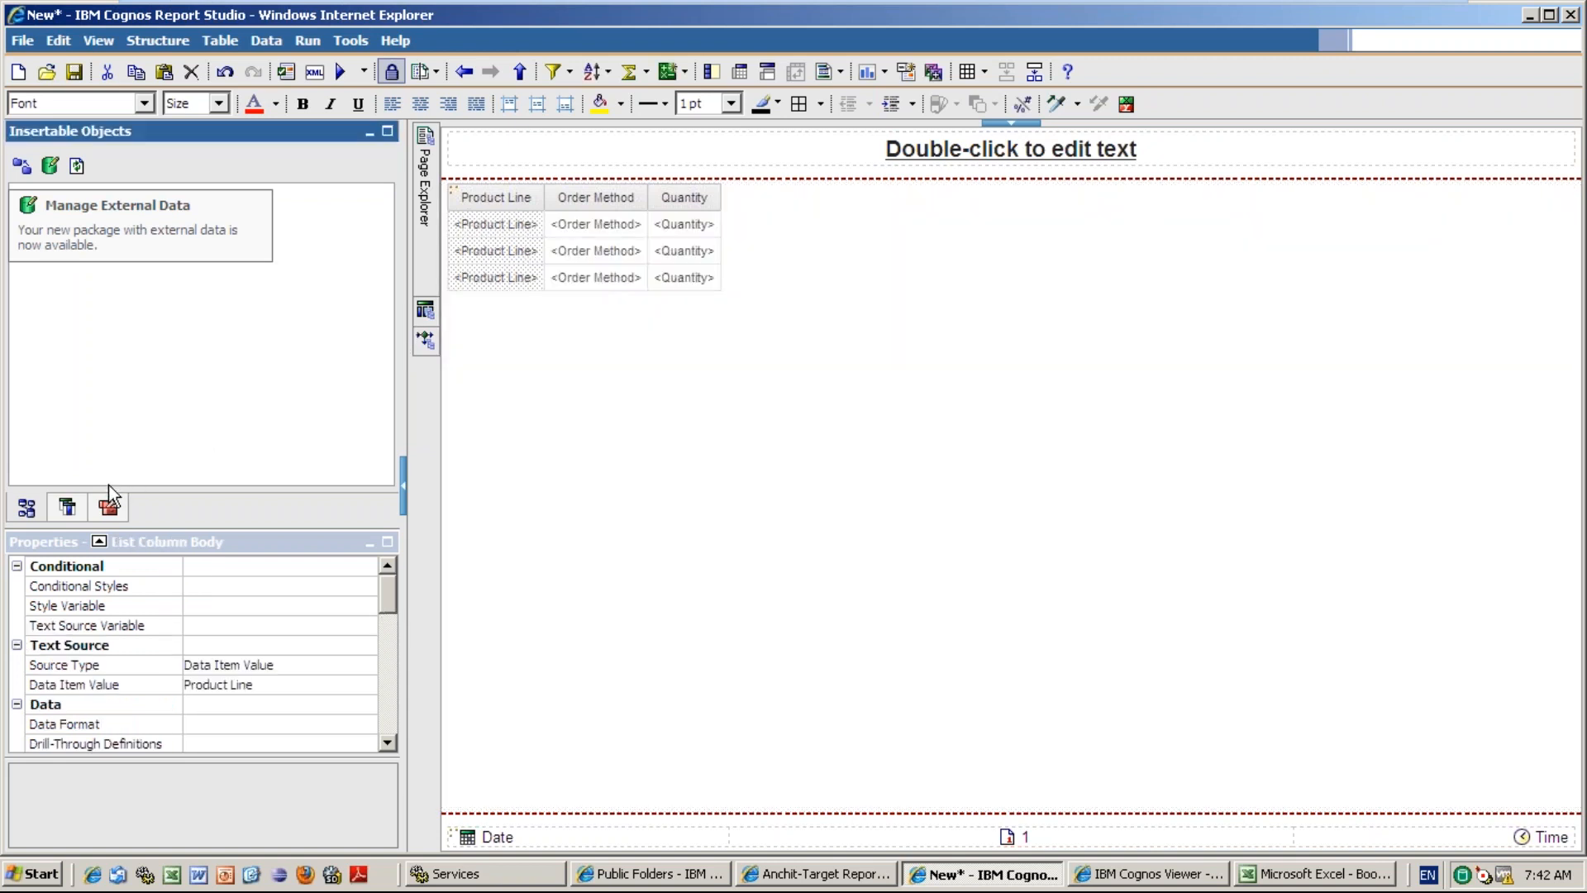
- Insert Responsible Person and Salary from the Book1 external data into the list between Order Method and Quantity, and expand the GO Operational Model
{"action": "left_click", "coordinate": [107, 506]}
{"action": "left_click", "coordinate": [24, 507]}
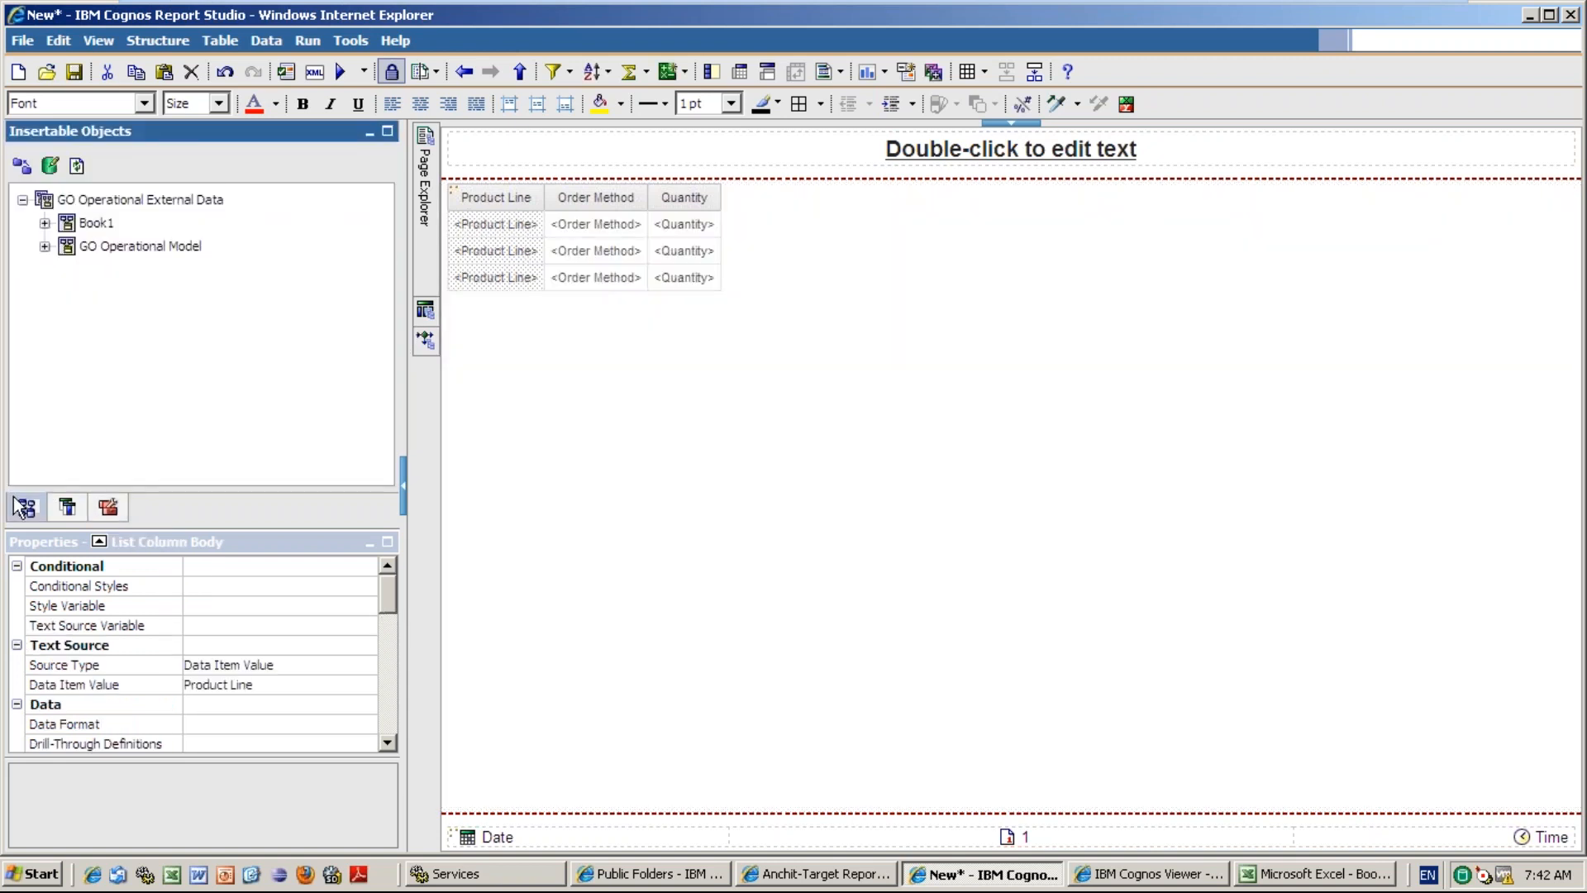
{"action": "left_click", "coordinate": [99, 246]}
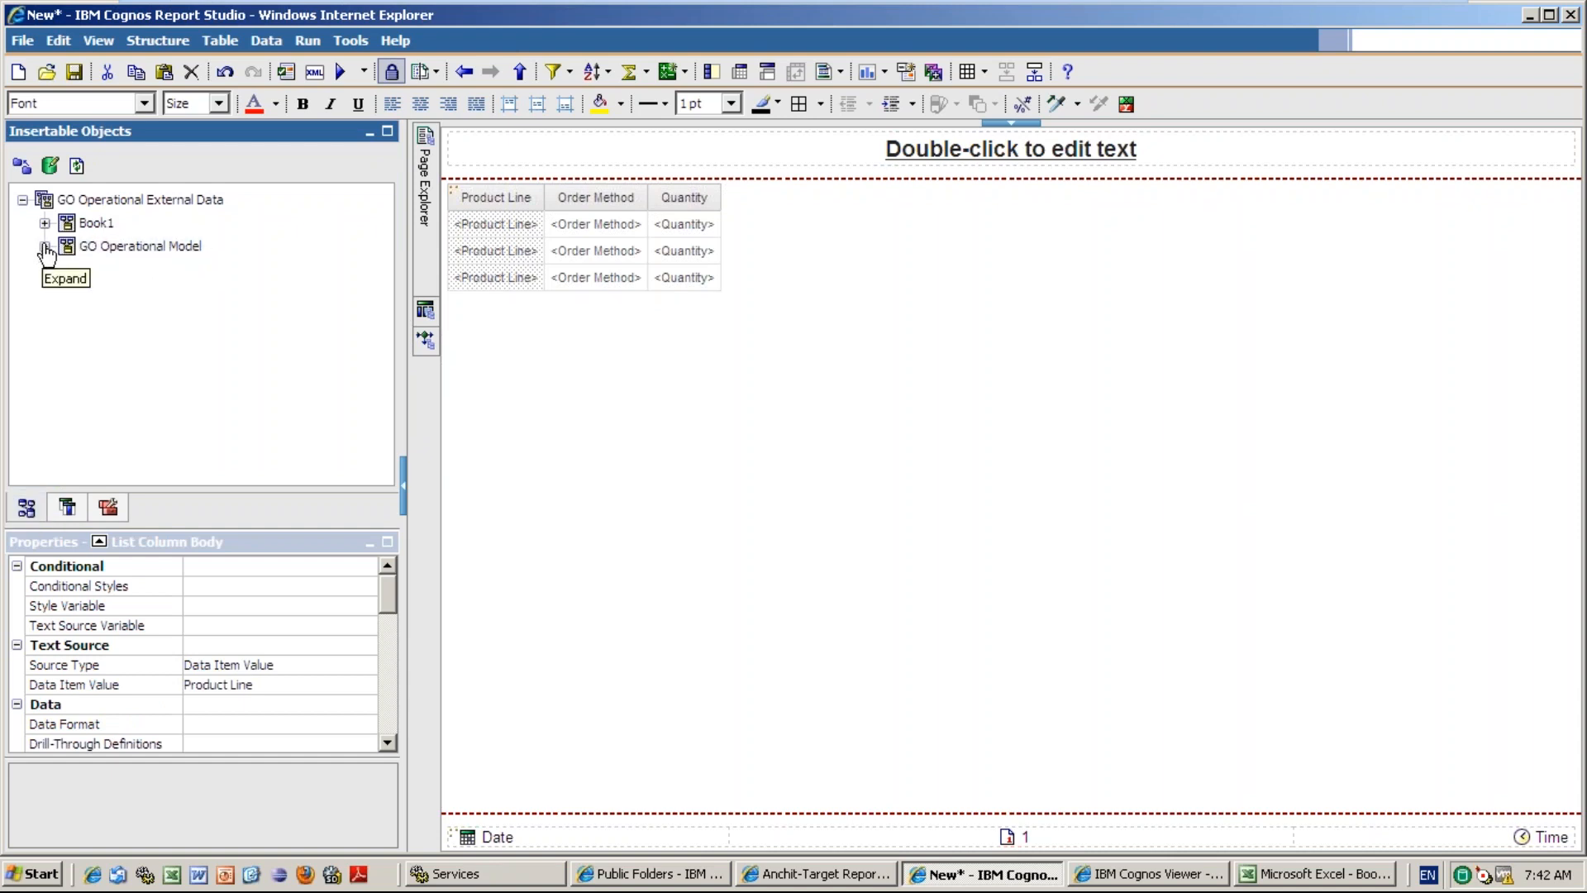
{"action": "left_click", "coordinate": [89, 224]}
{"action": "left_click", "coordinate": [44, 224]}
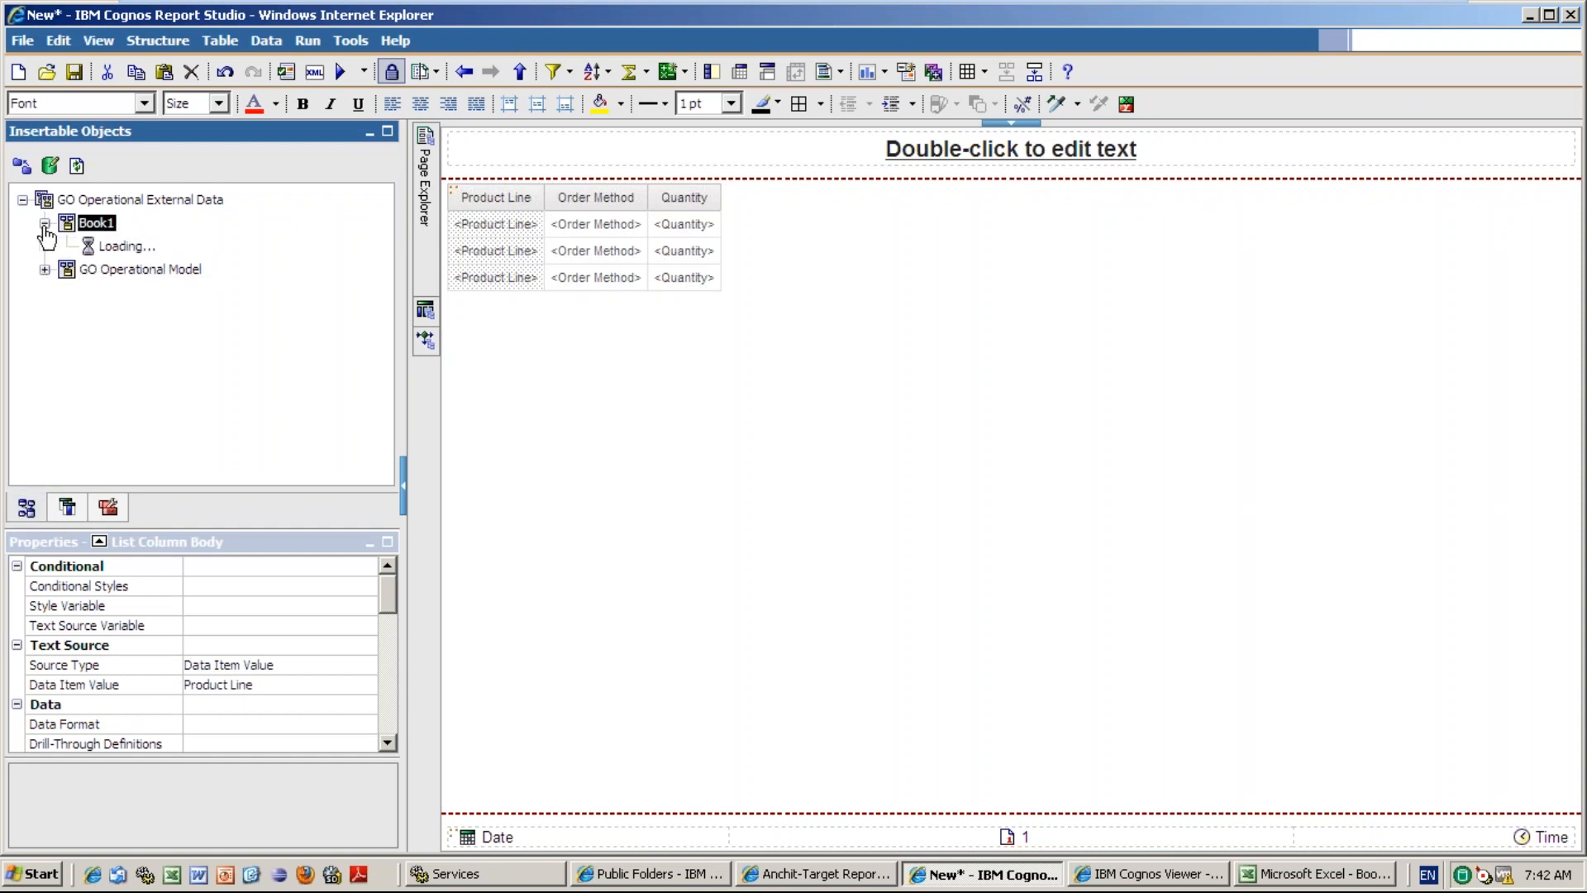
{"action": "left_click", "coordinate": [67, 246]}
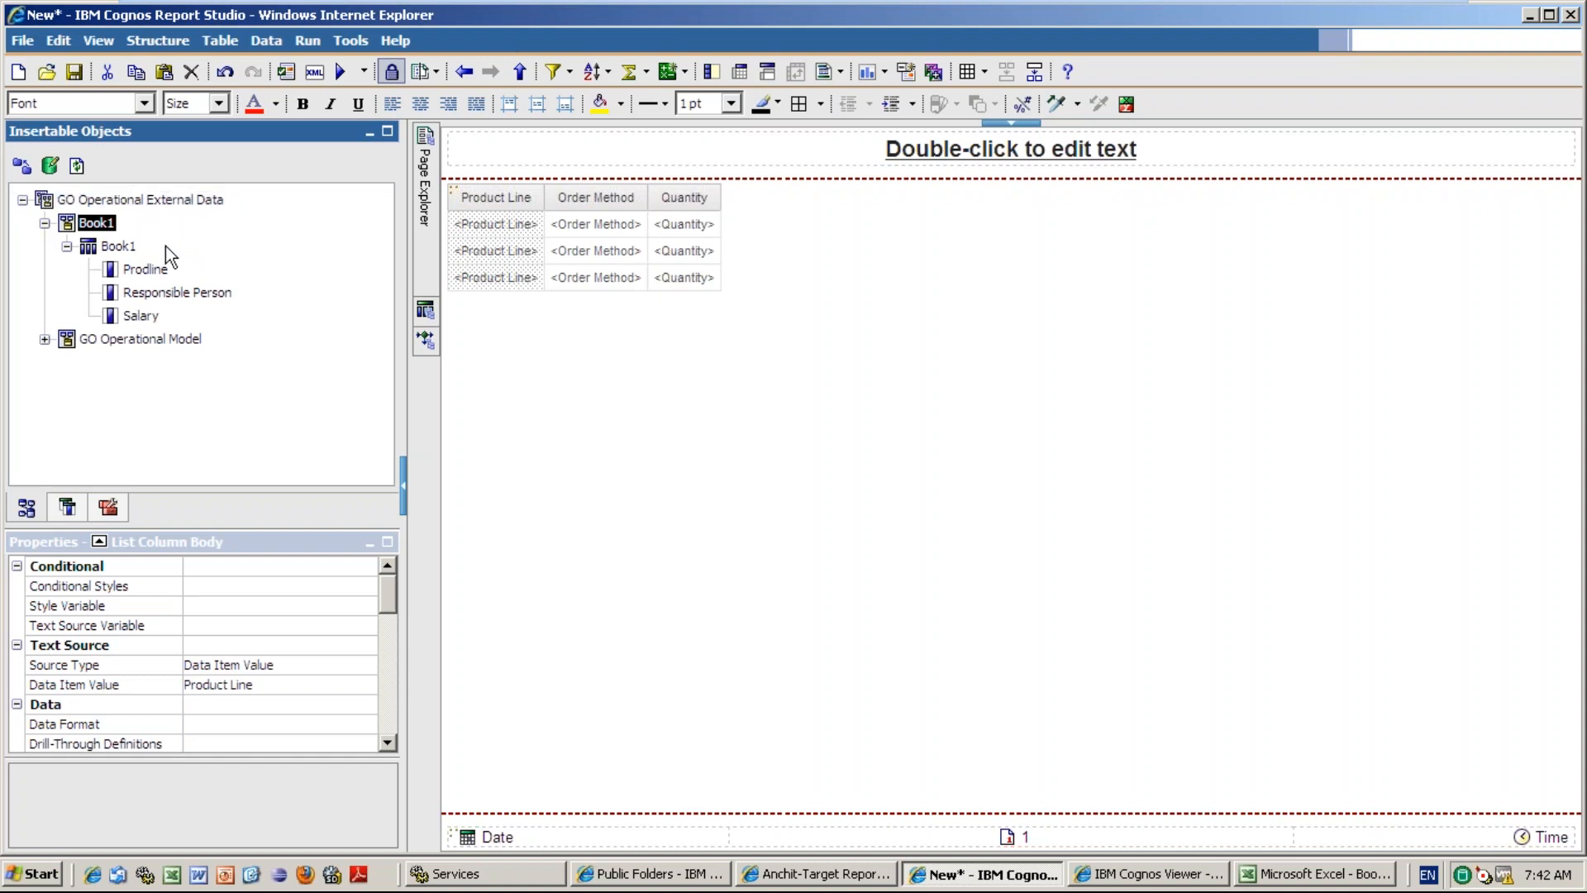
{"action": "left_click_drag", "start_coordinate": [141, 299], "coordinate": [643, 252]}
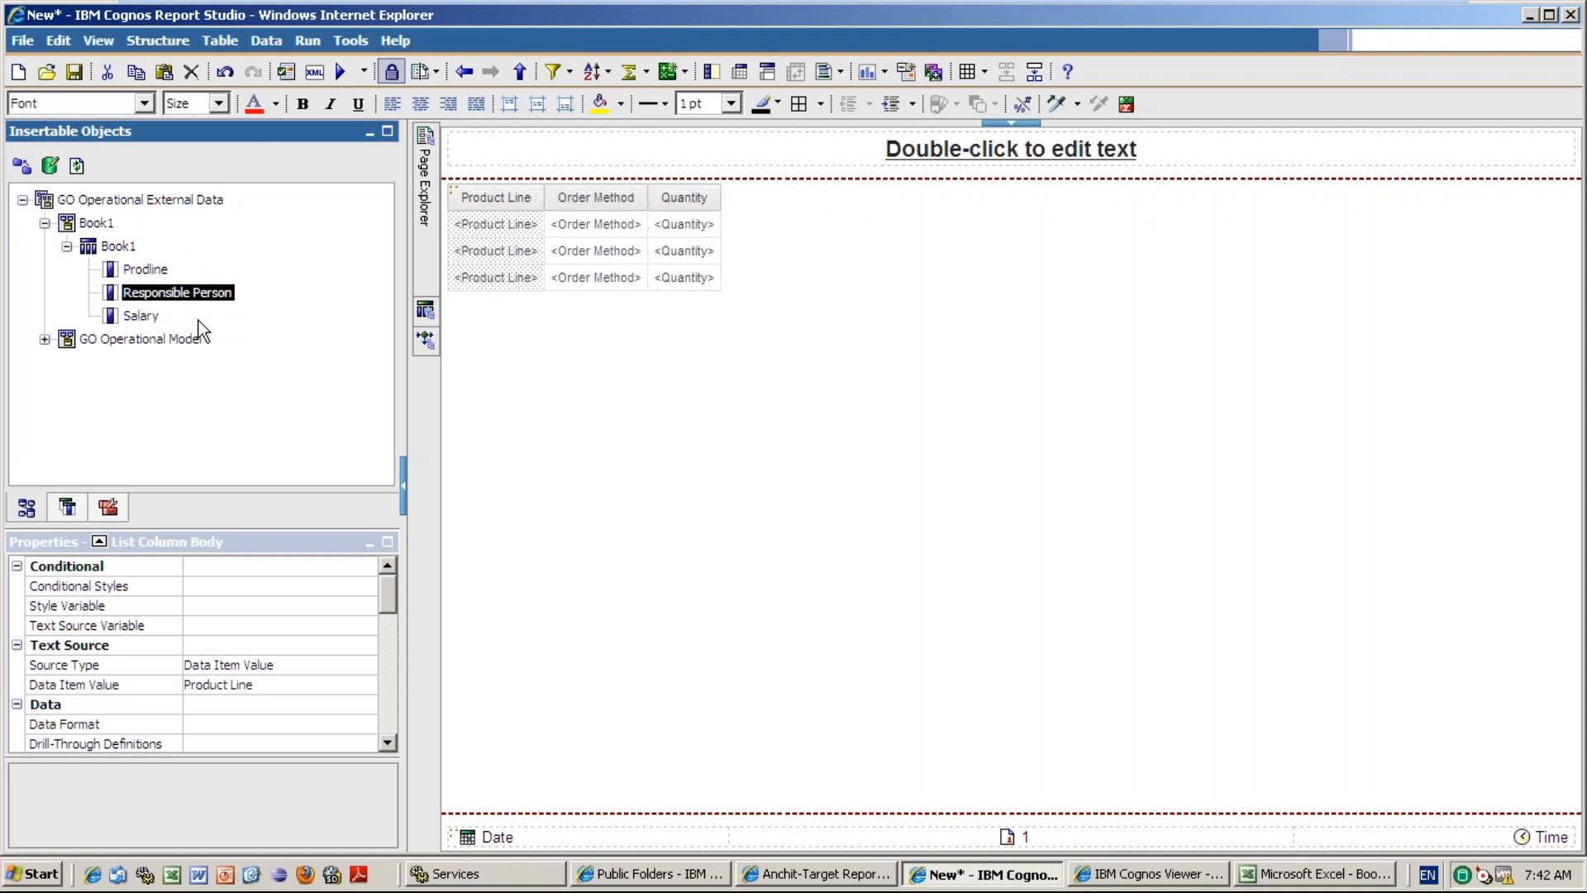
{"action": "left_click_drag", "start_coordinate": [134, 319], "coordinate": [737, 258]}
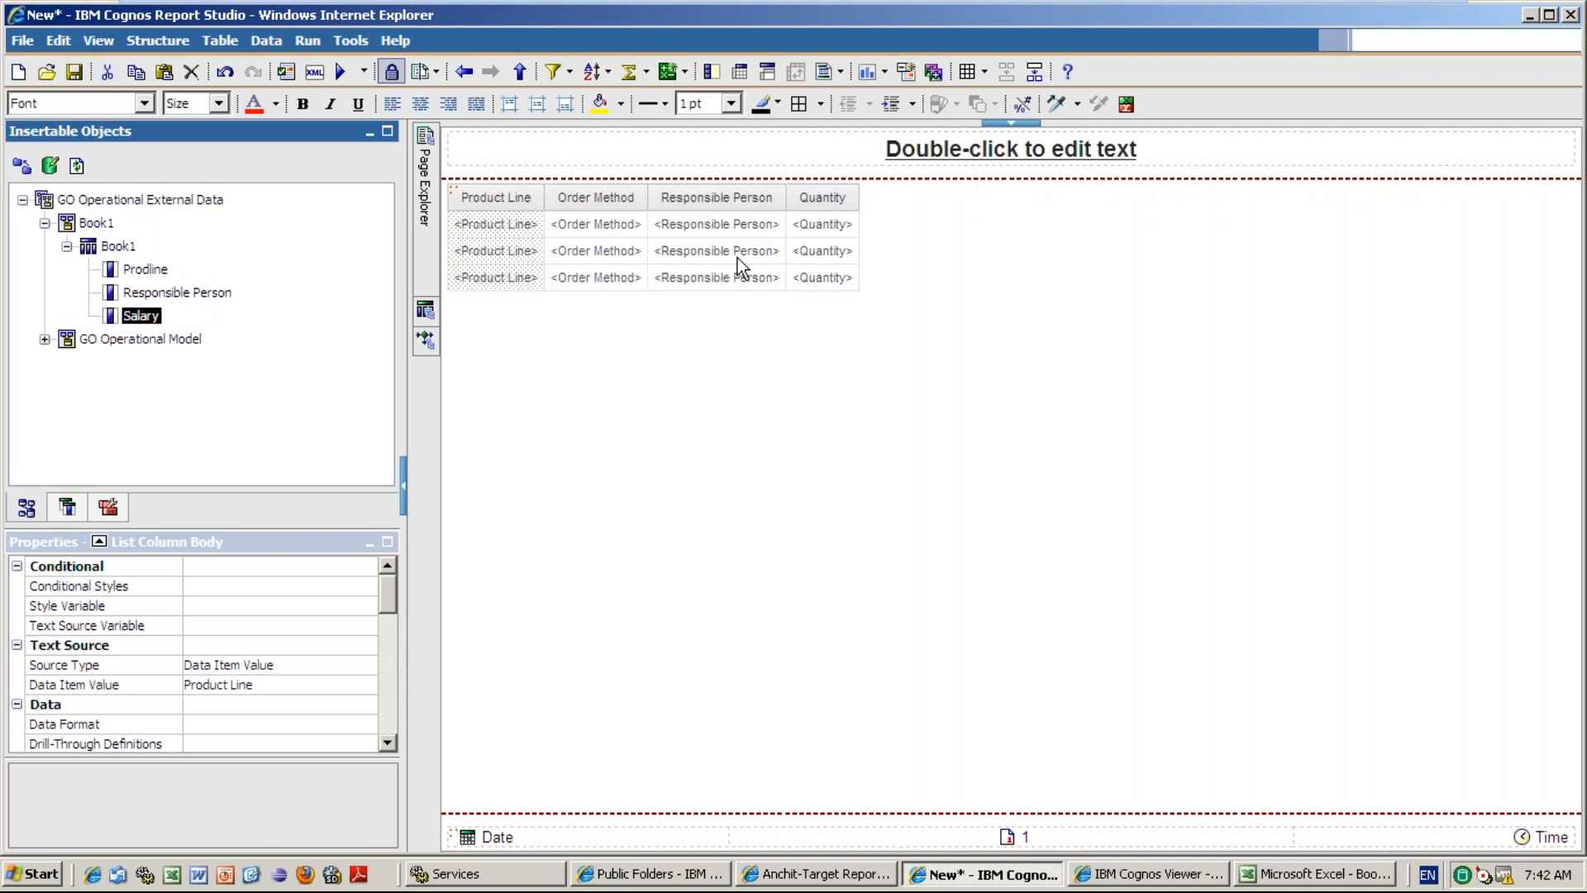
{"action": "left_click", "coordinate": [44, 339]}
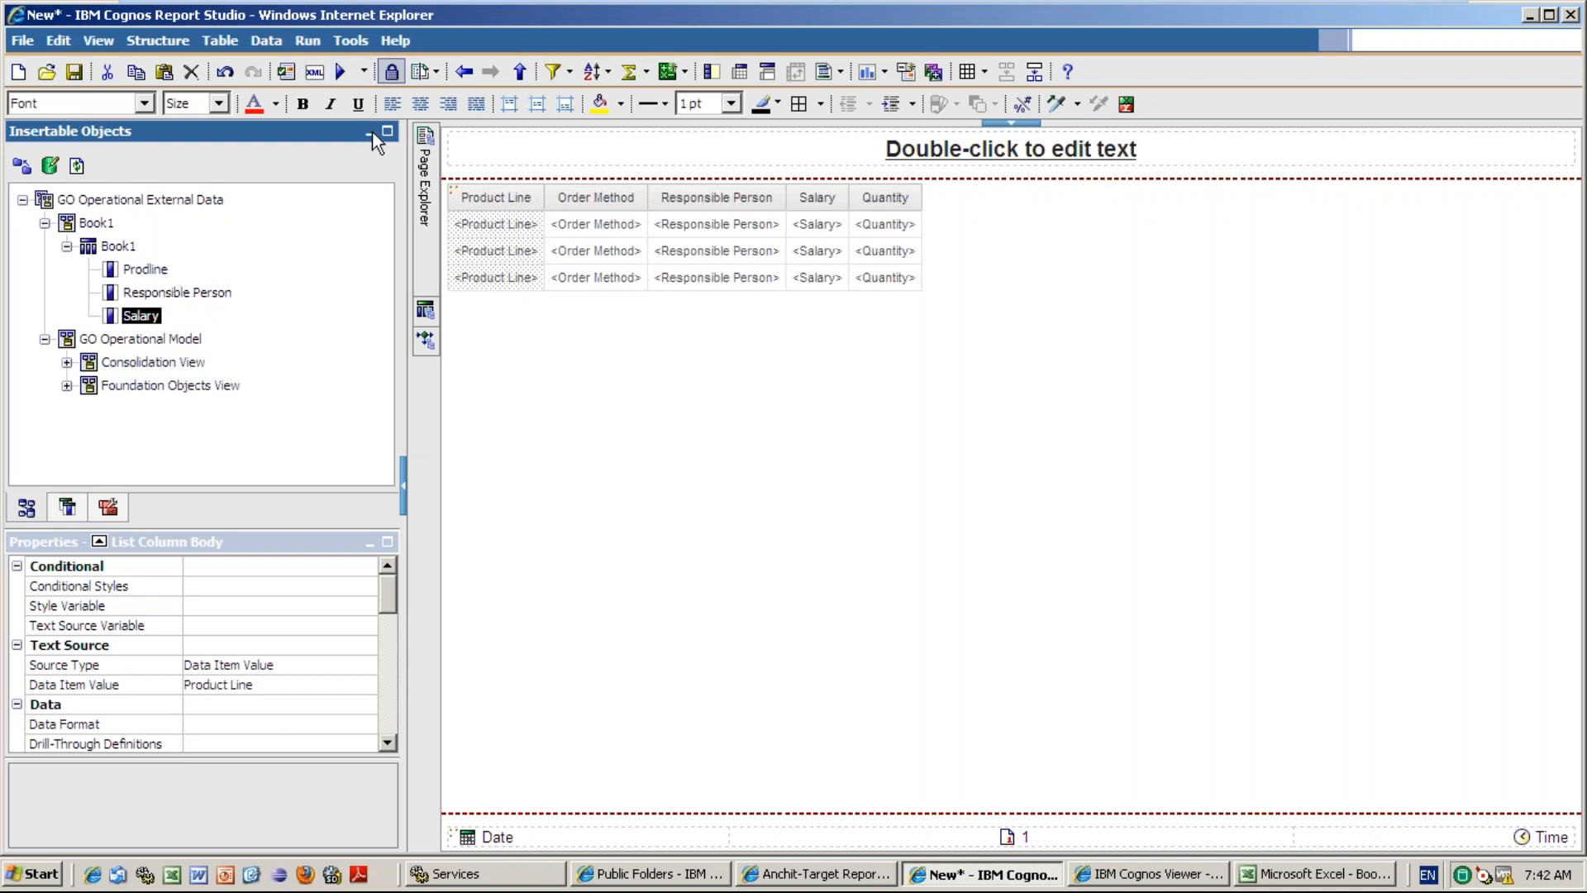
- Run the list report and examine the Product Line, Order Method, Responsible Person and Salary values
{"action": "left_click", "coordinate": [1292, 878]}
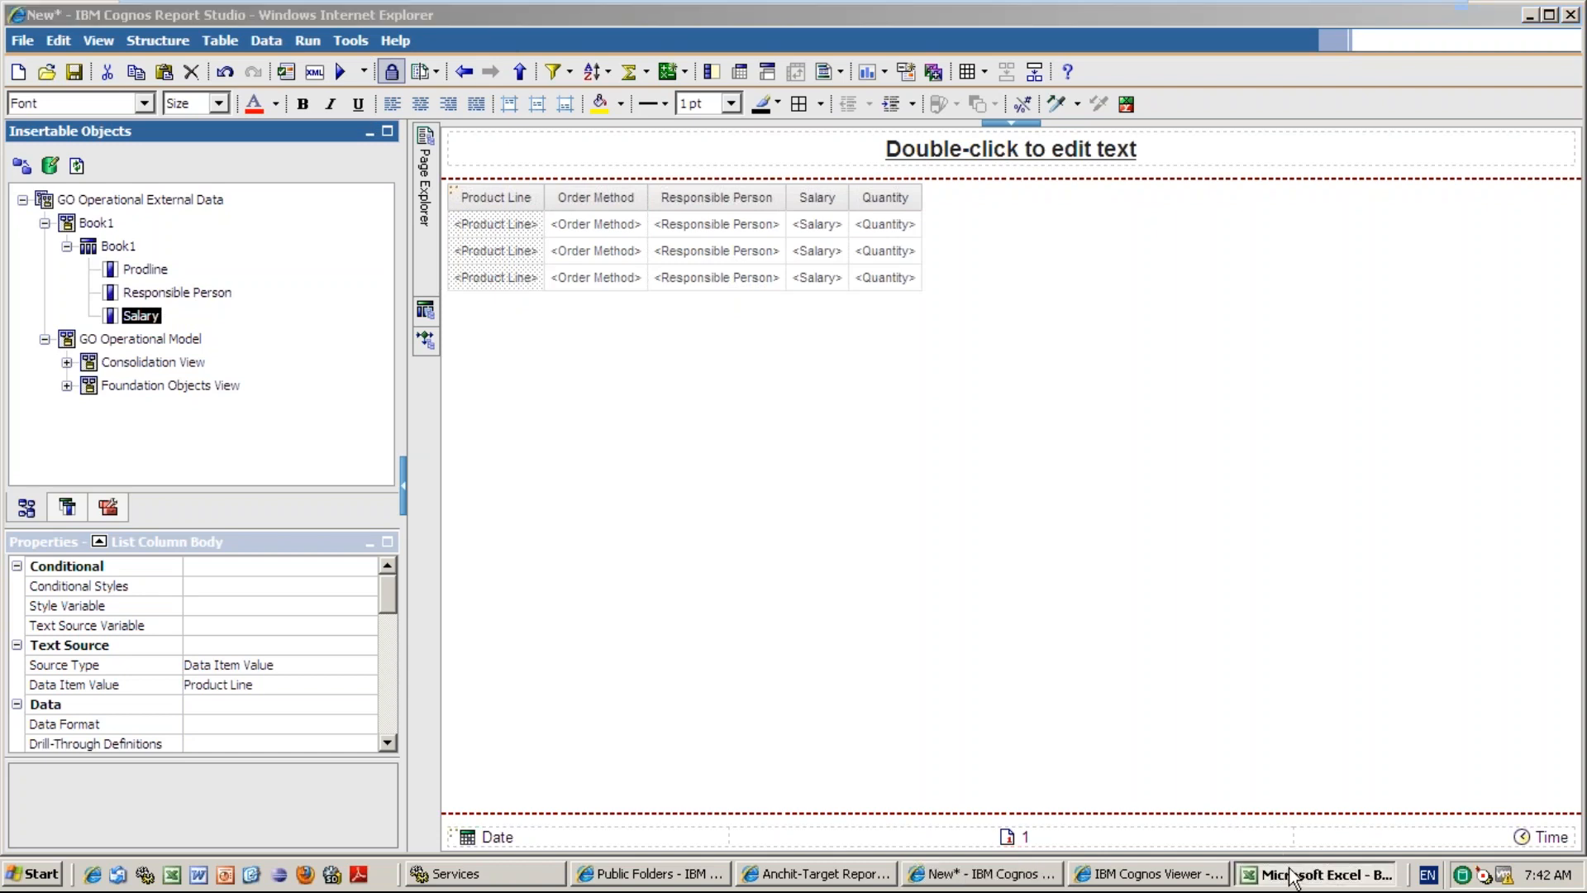
{"action": "key", "text": "alt+Tab"}
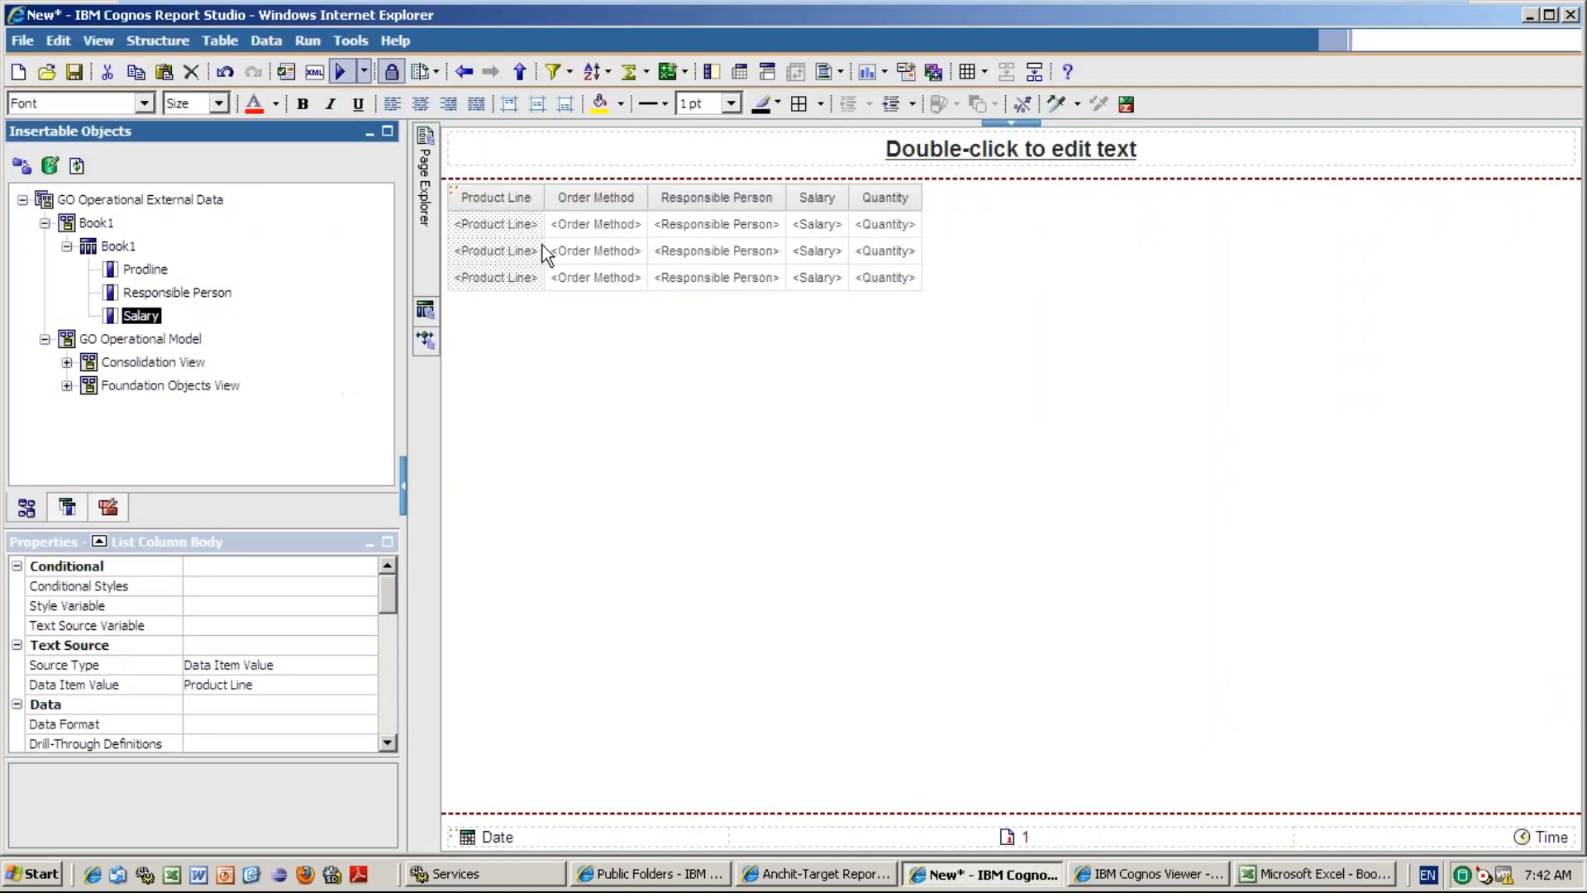
{"action": "key", "text": "ctrl+r"}
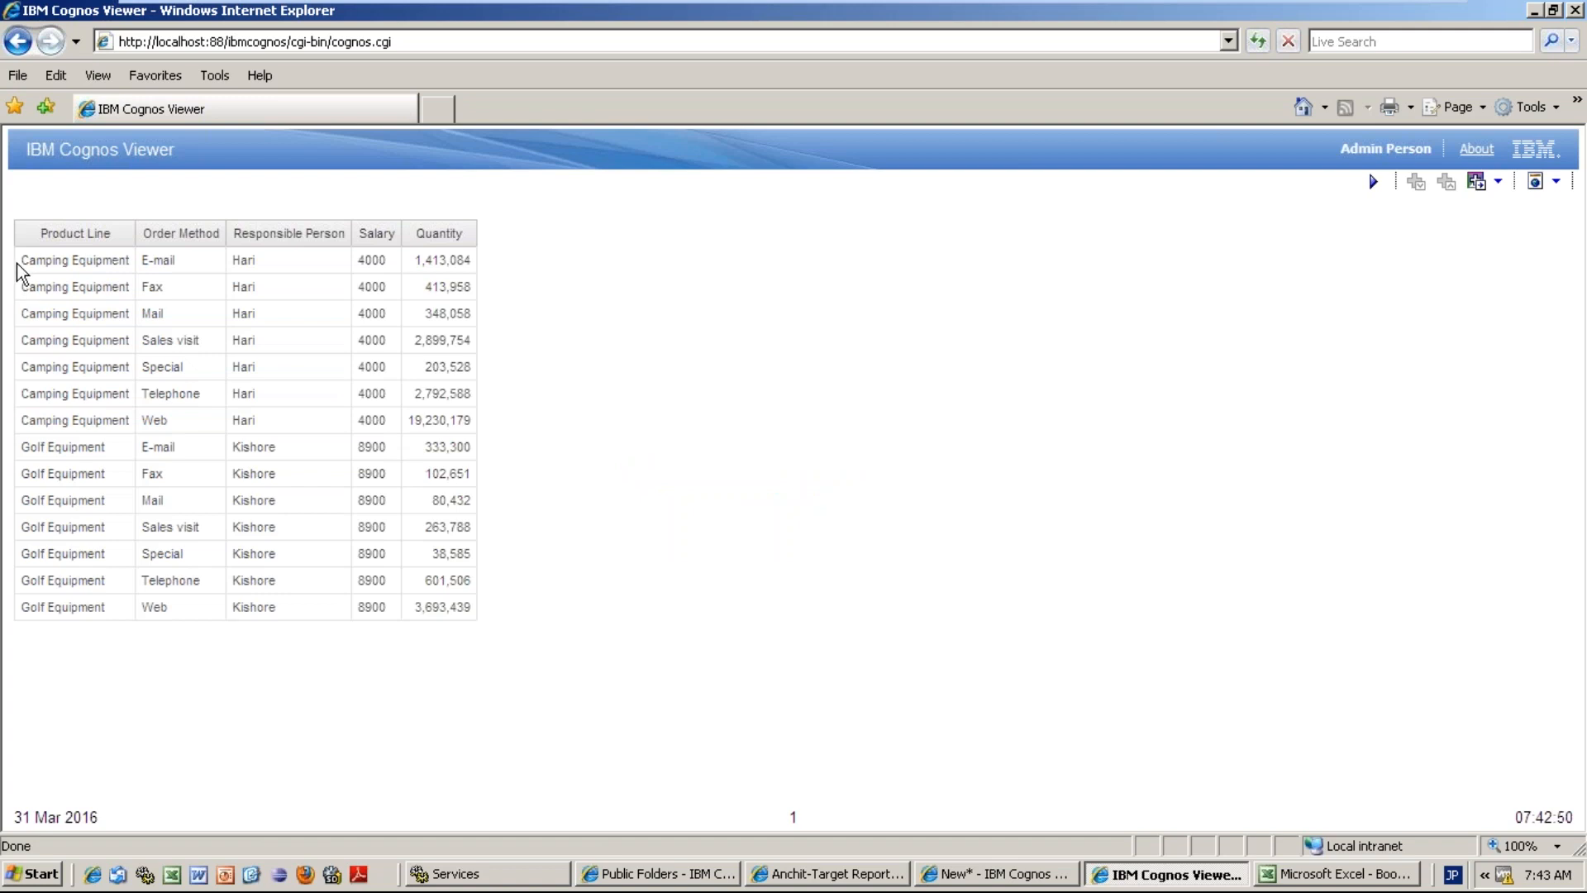
{"action": "left_click", "coordinate": [17, 262]}
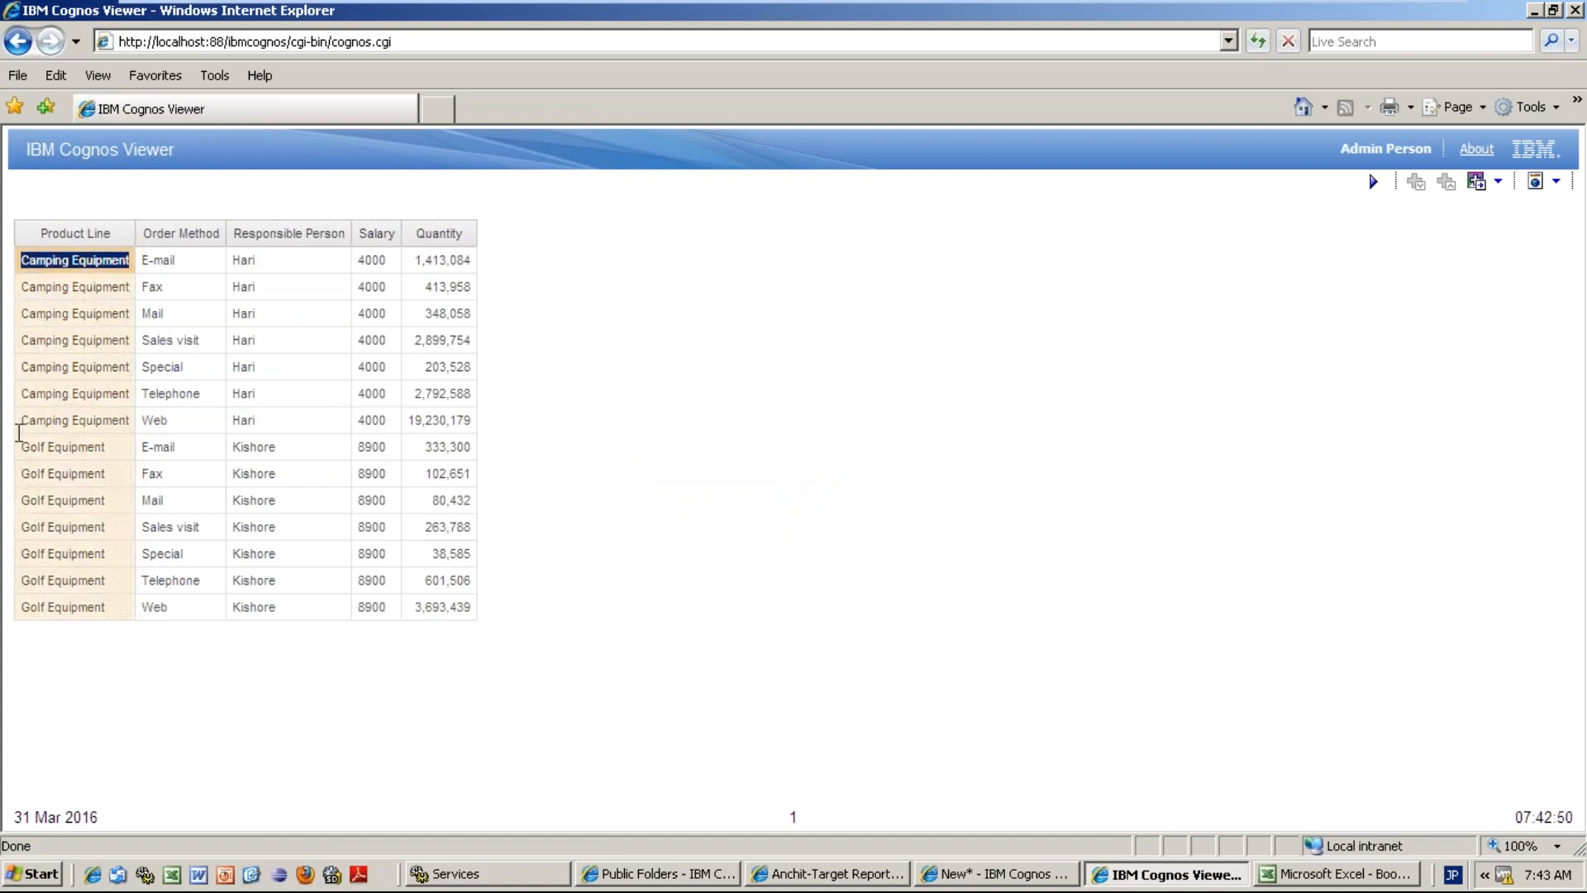
{"action": "left_click", "coordinate": [47, 449]}
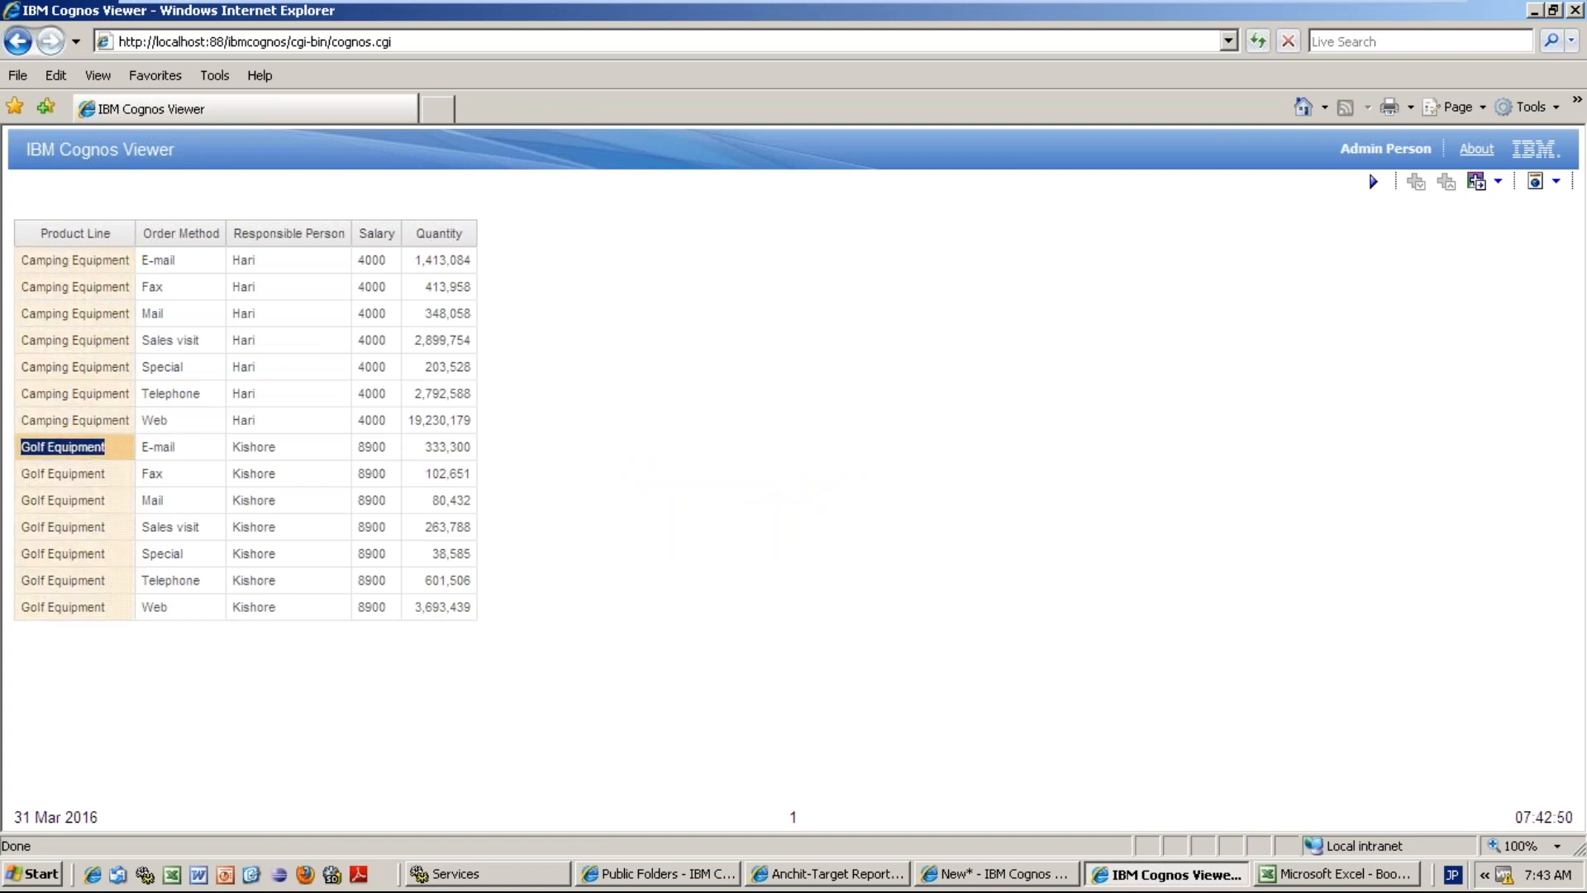
{"action": "left_click", "coordinate": [151, 263]}
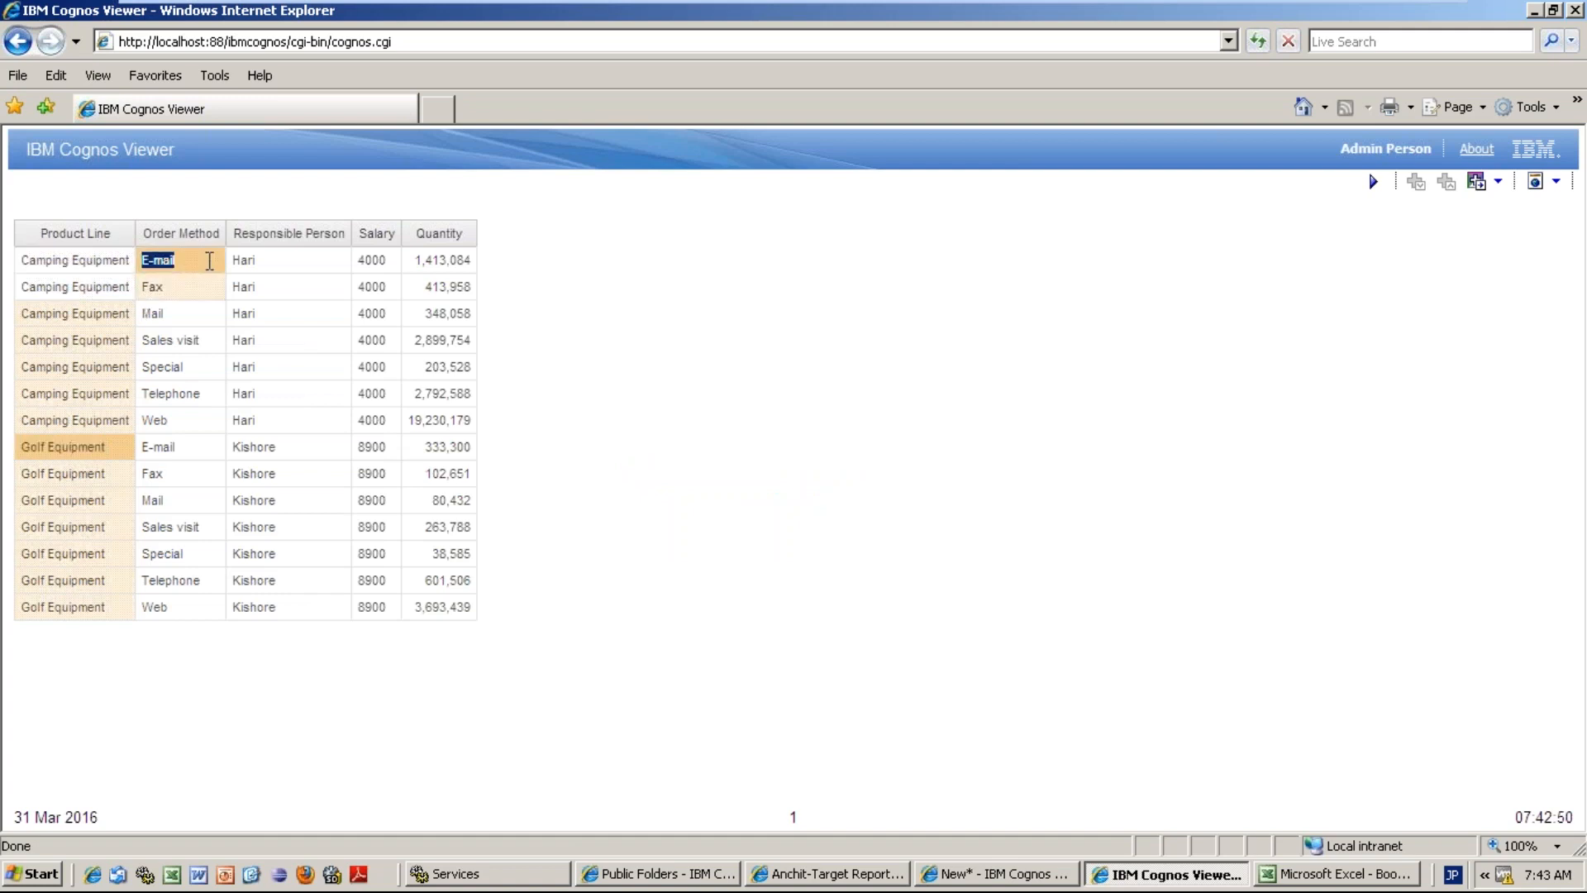
{"action": "left_click", "coordinate": [270, 261]}
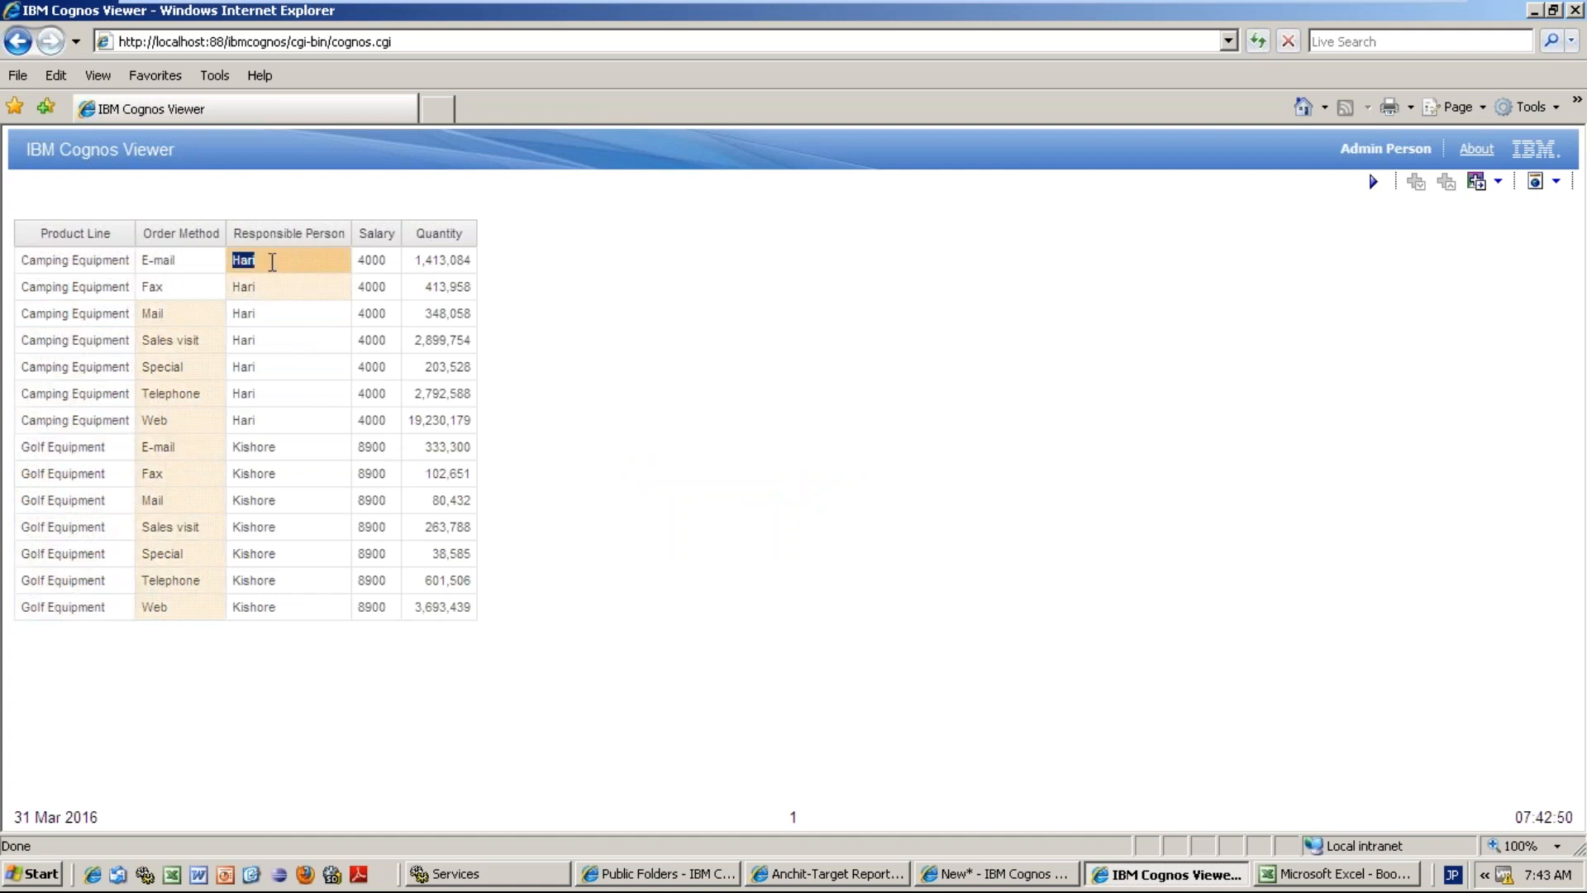
{"action": "left_click", "coordinate": [371, 261]}
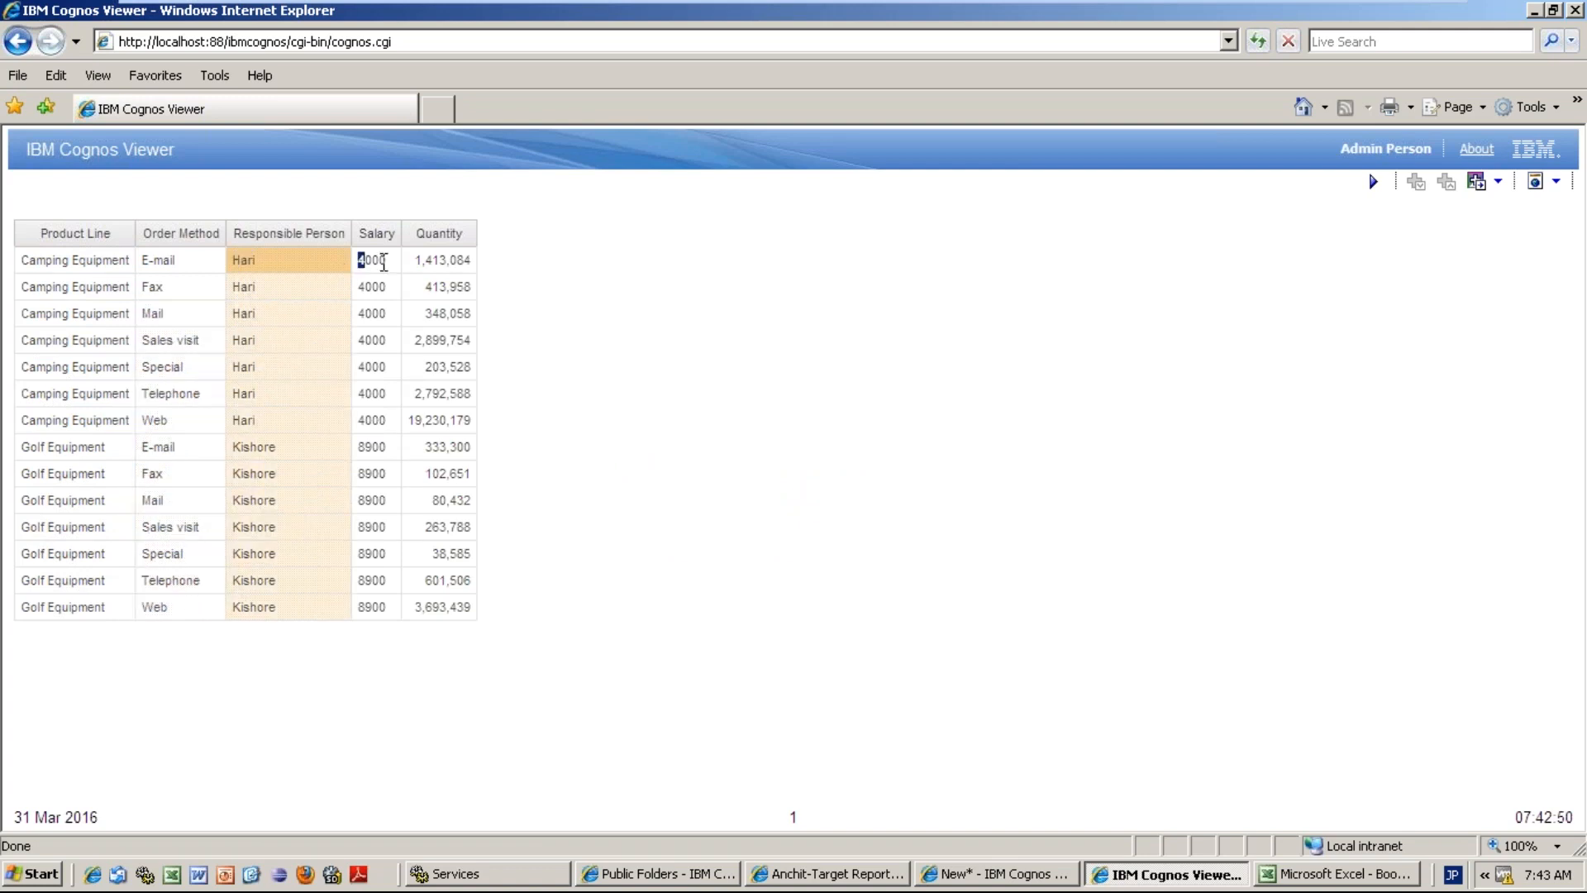
- Examine the Quantity values alongside the Responsible Person and Salary columns in the list report output
{"action": "left_click", "coordinate": [465, 263]}
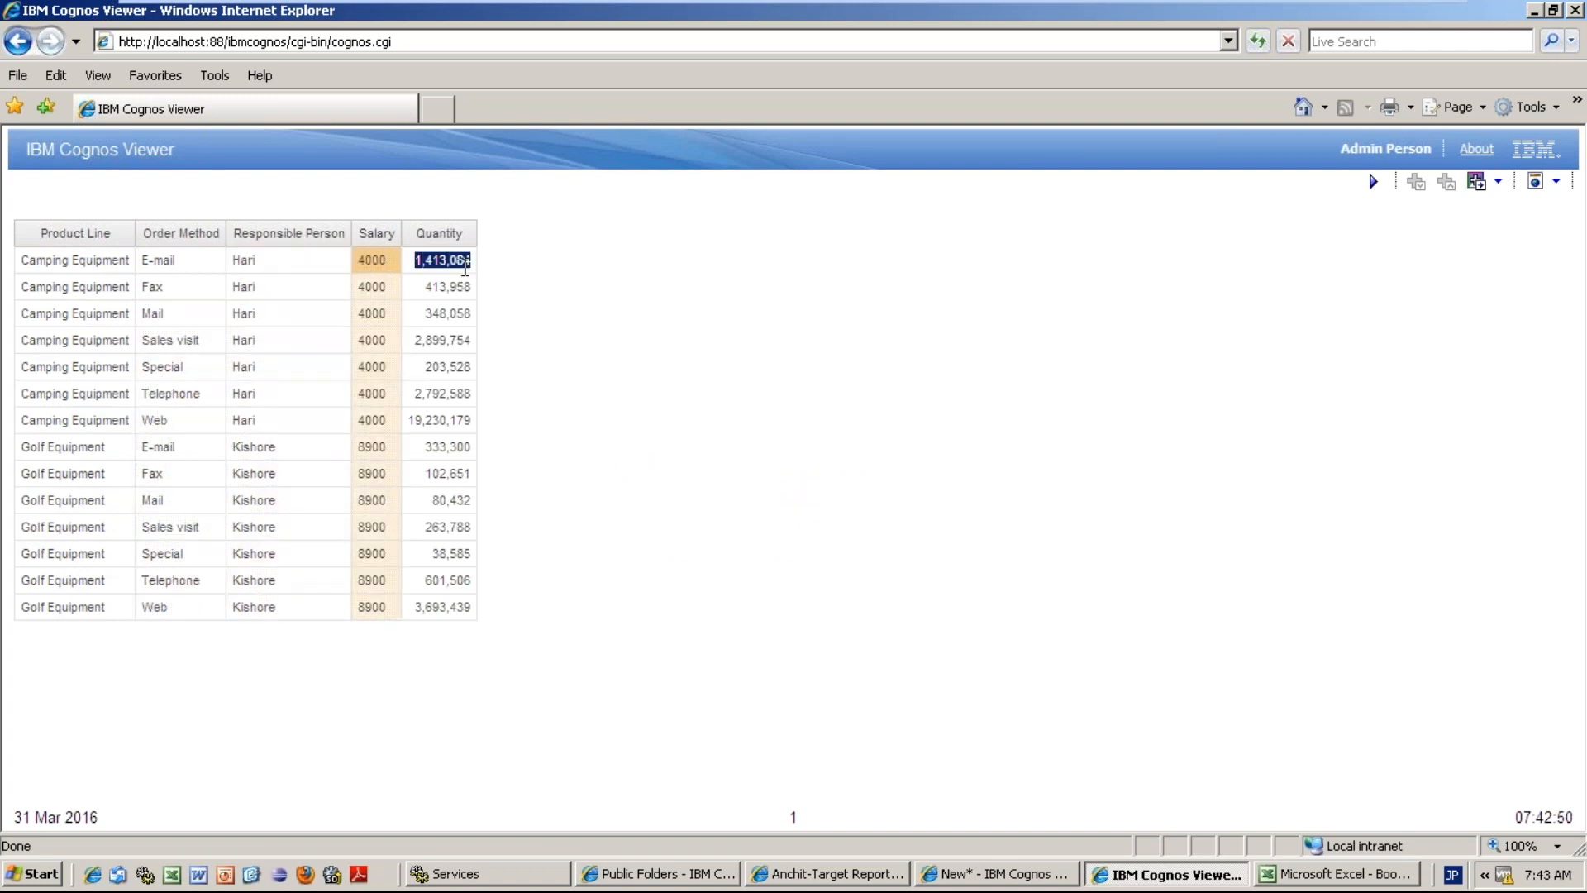
{"action": "left_click_drag", "start_coordinate": [310, 271], "coordinate": [276, 571]}
{"action": "left_click_drag", "start_coordinate": [446, 259], "coordinate": [467, 302]}
{"action": "left_click_drag", "start_coordinate": [233, 260], "coordinate": [356, 263]}
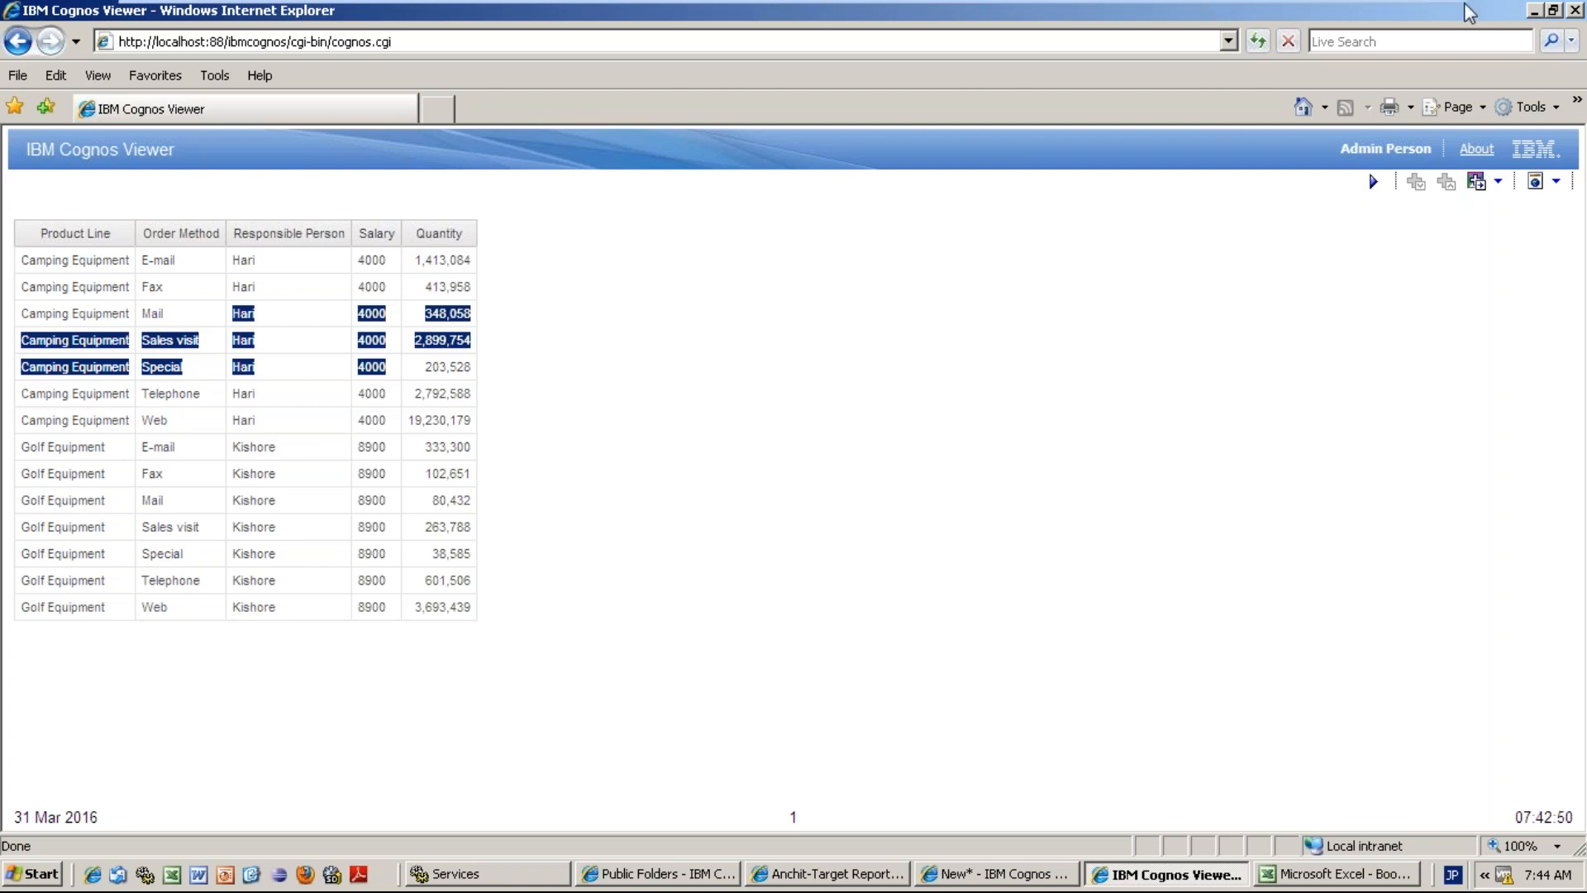
- Close the report output and Report Studio, discarding the unsaved list report
{"action": "left_click", "coordinate": [1575, 15]}
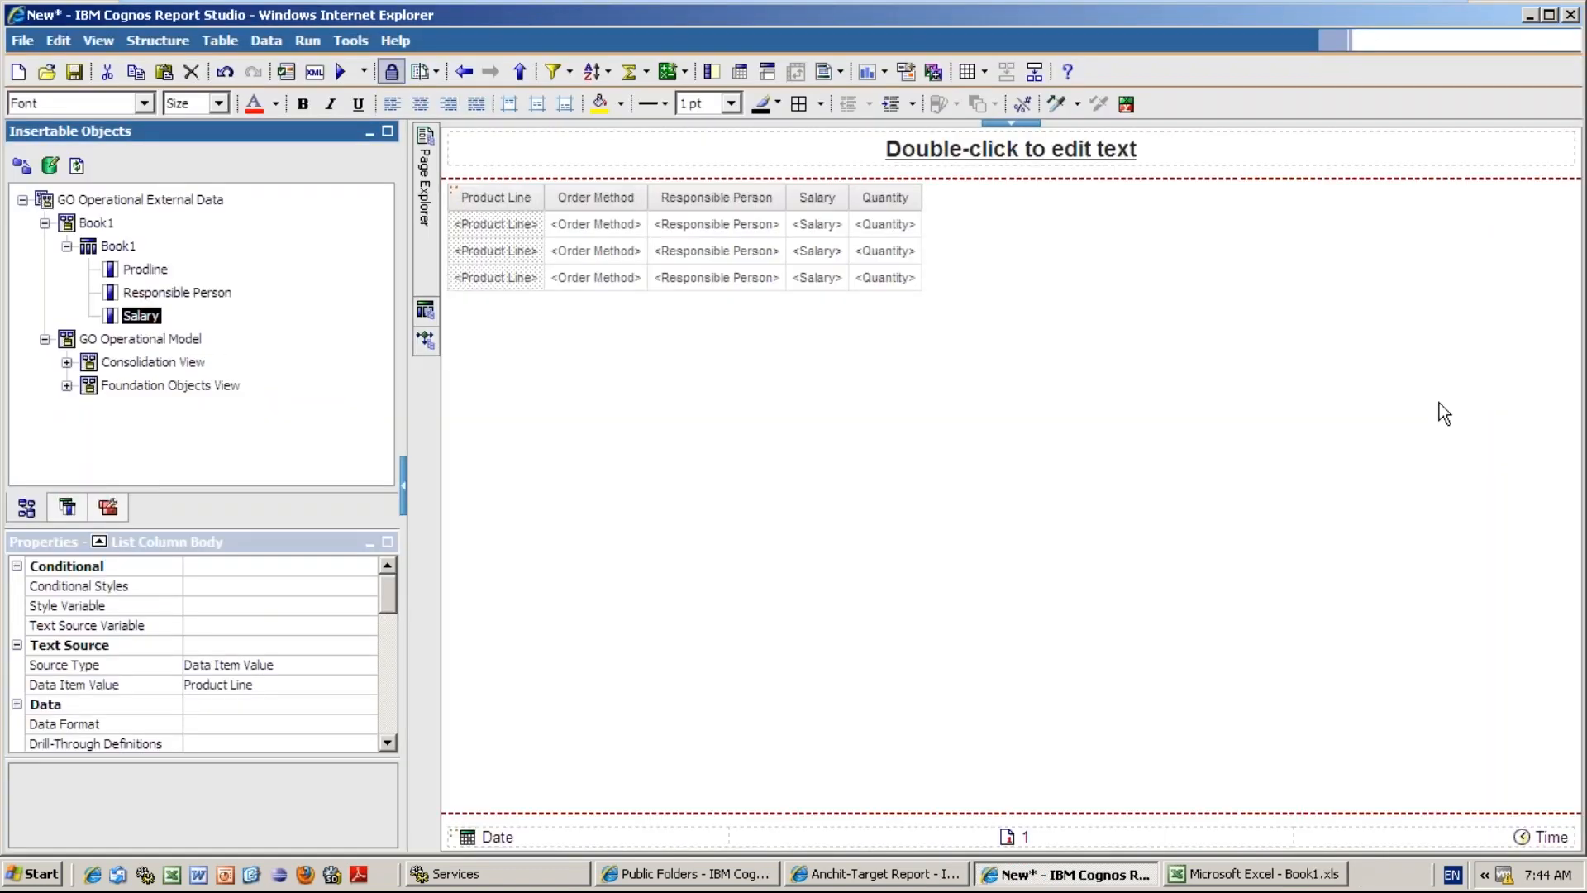
{"action": "left_click", "coordinate": [1570, 15]}
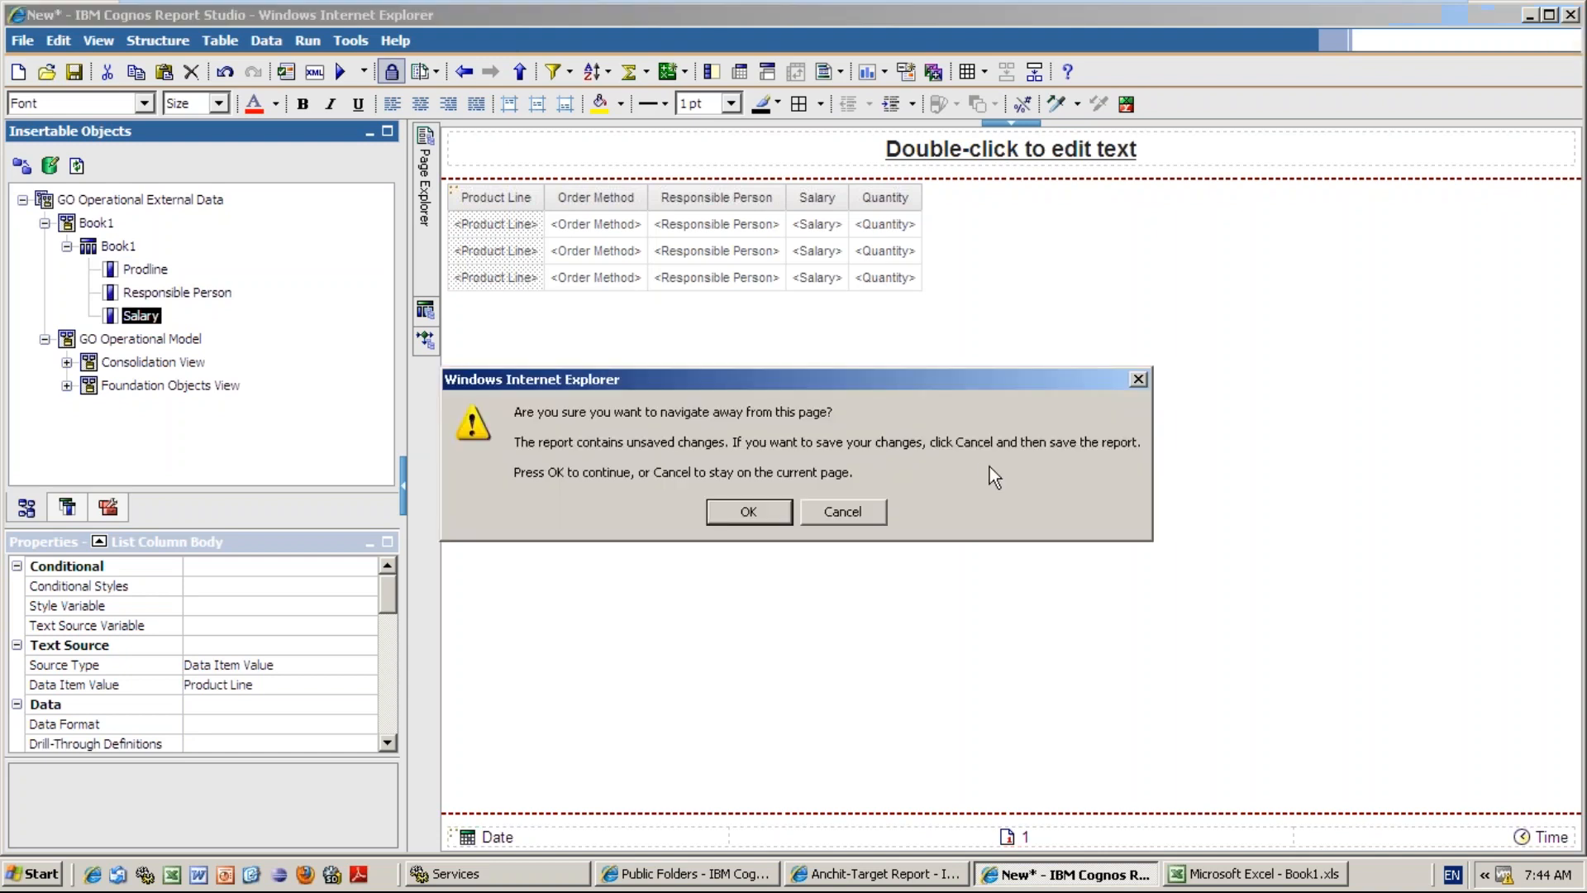
{"action": "left_click", "coordinate": [750, 510]}
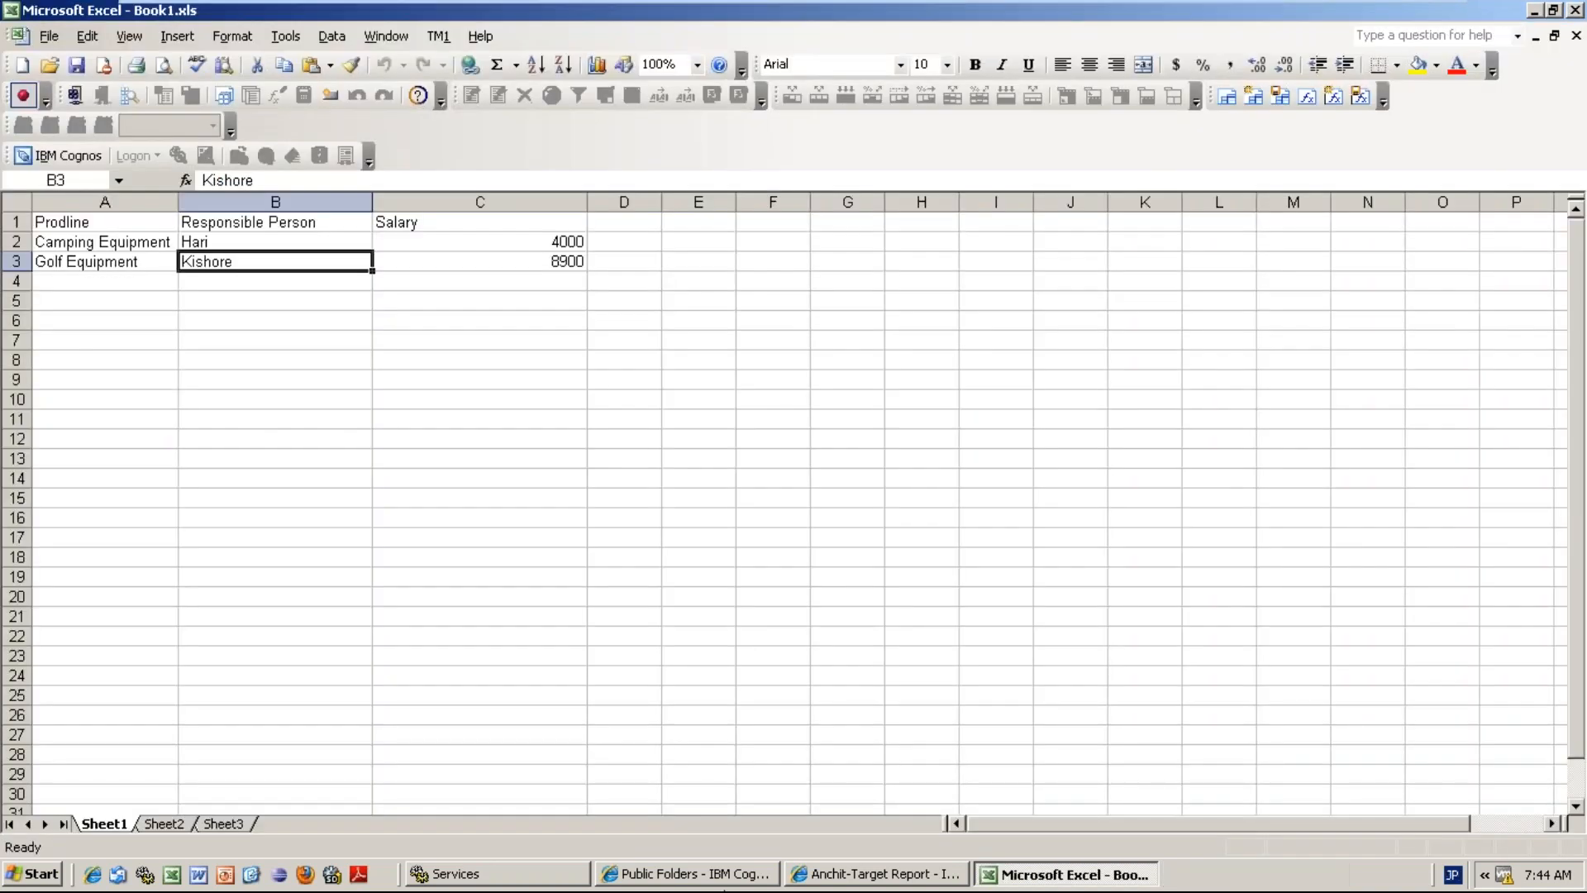
- Switch to Cognos Connection and launch Business Insight
{"action": "left_click", "coordinate": [684, 874]}
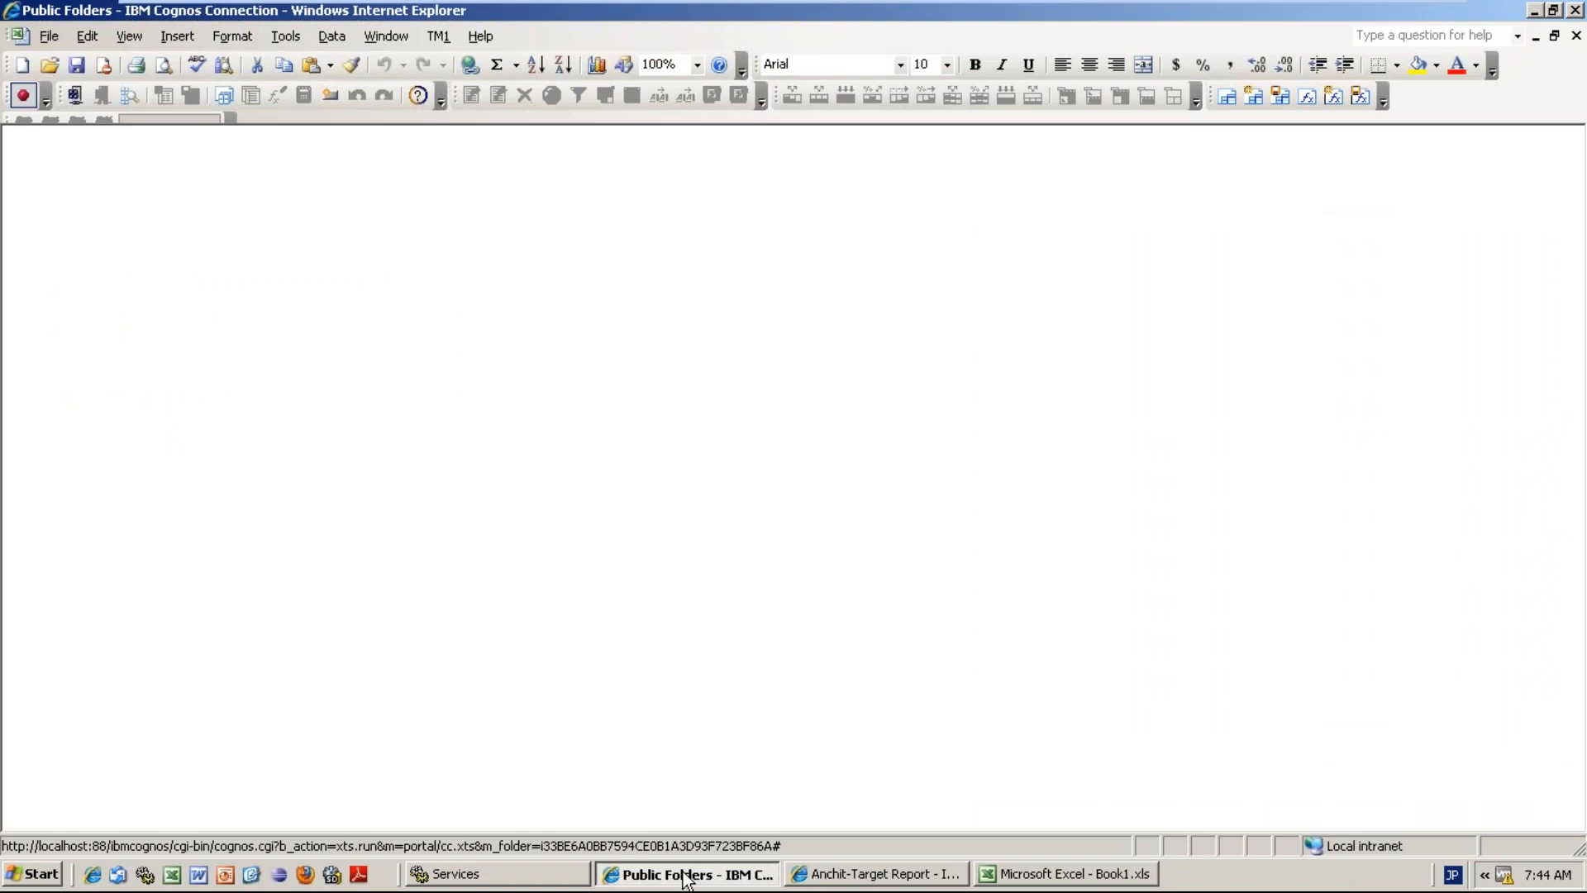
{"action": "left_click", "coordinate": [1435, 147]}
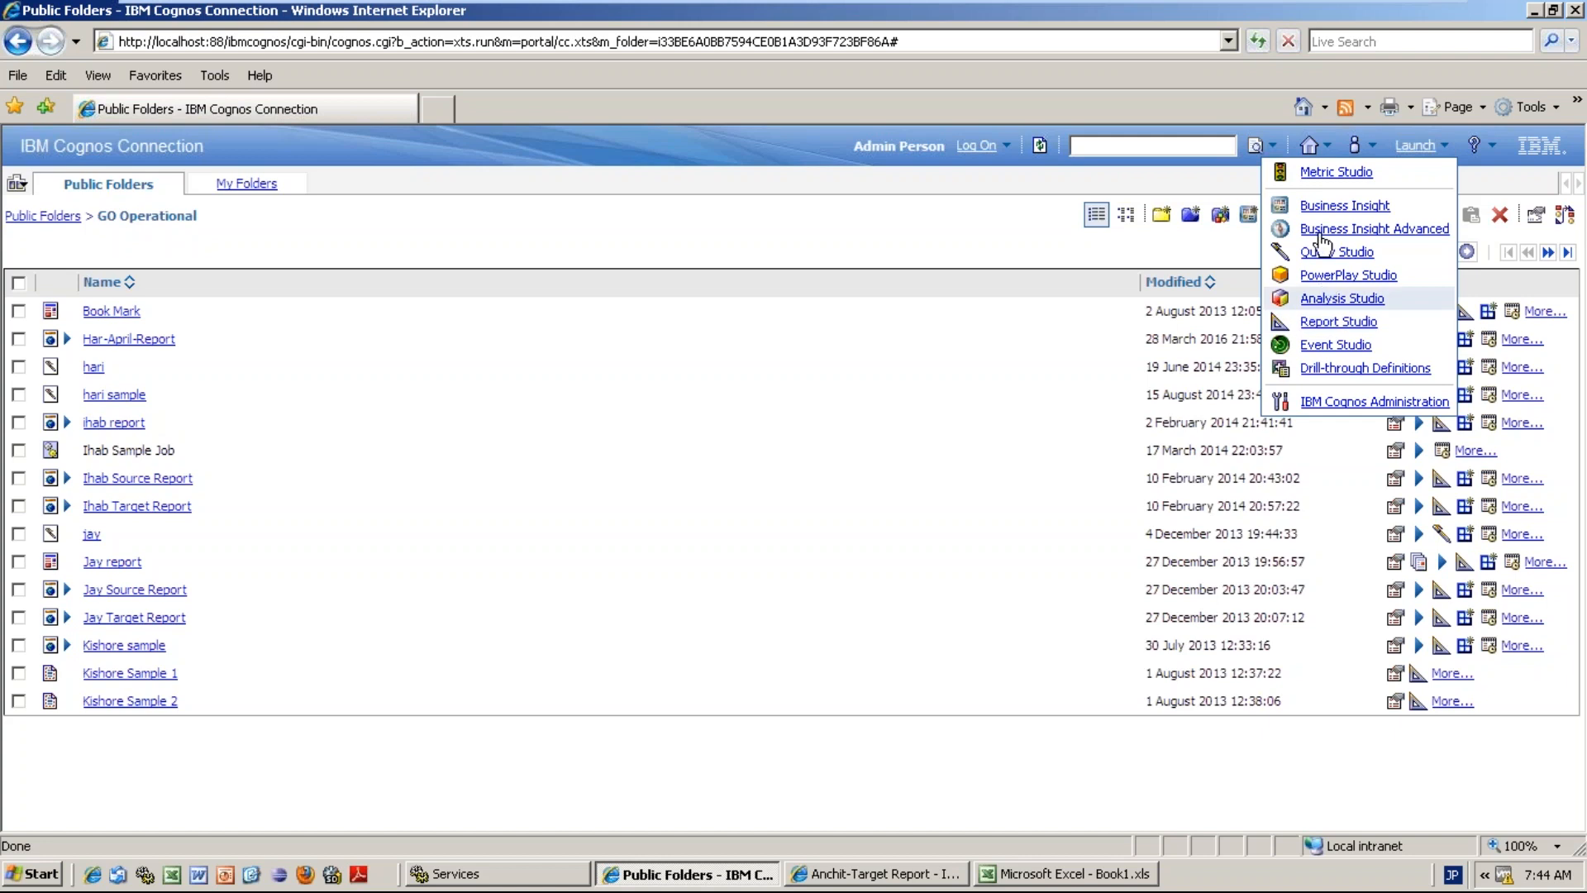
{"action": "left_click", "coordinate": [1343, 324]}
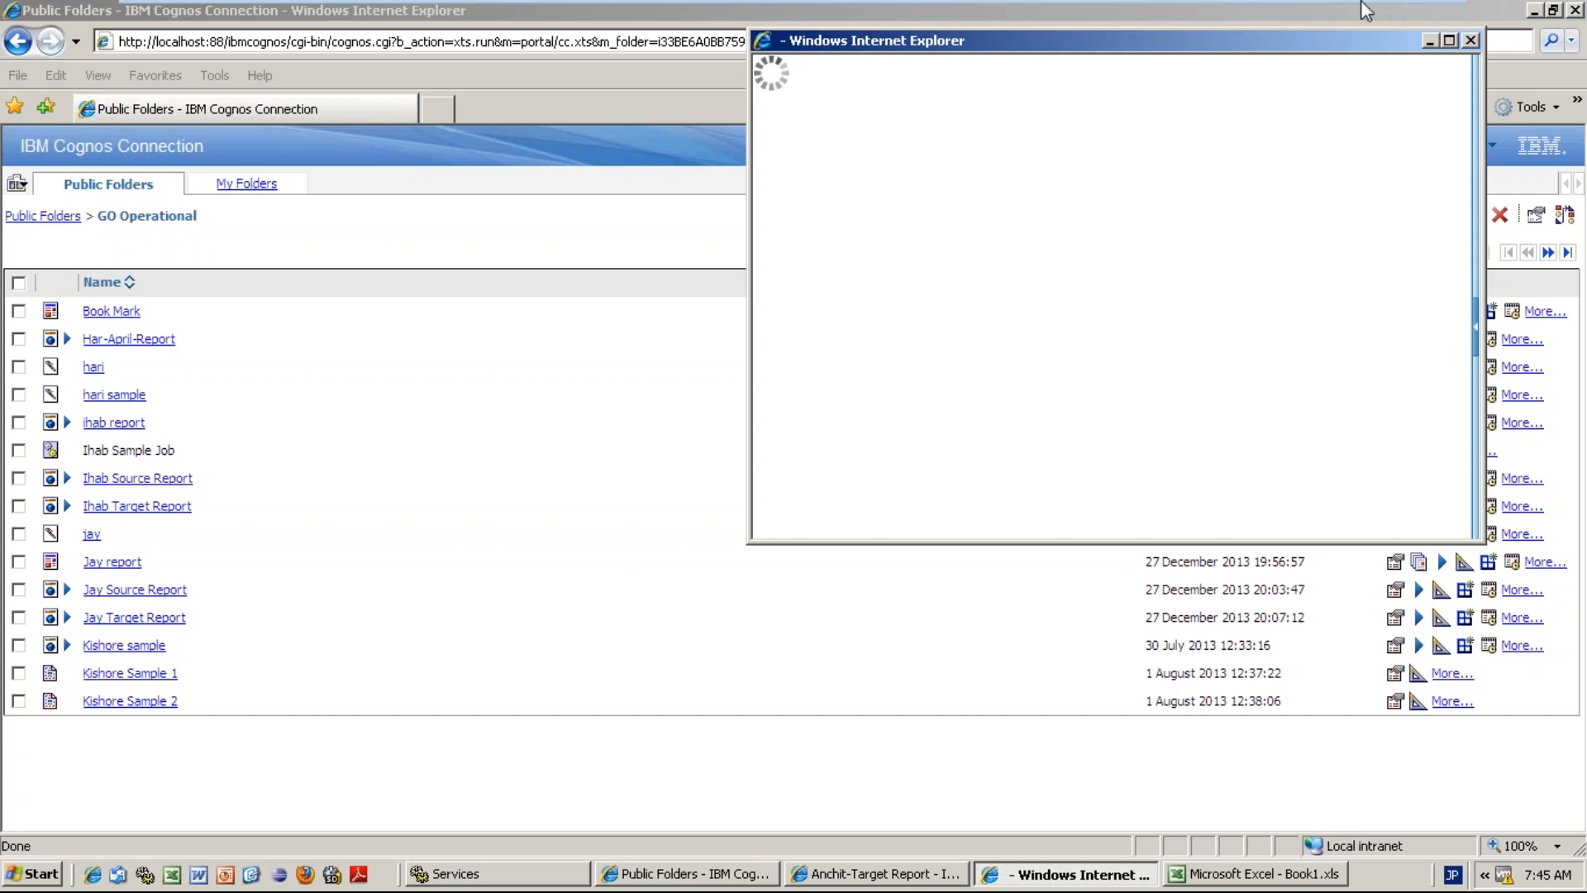
{"action": "mouse_move", "coordinate": [1360, 10]}
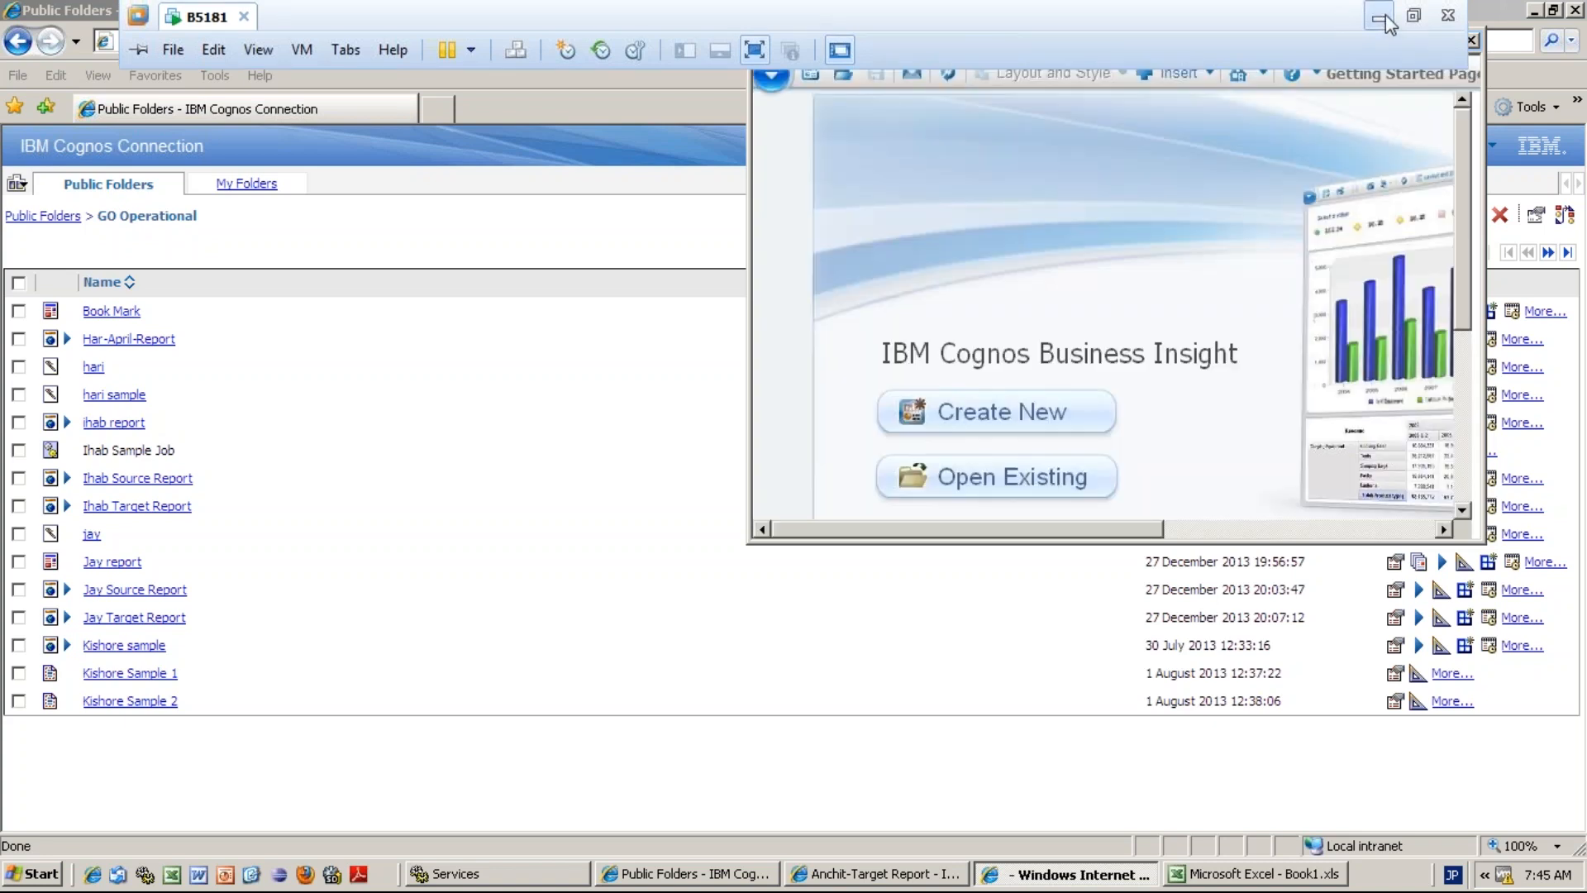
{"action": "left_click", "coordinate": [1380, 18]}
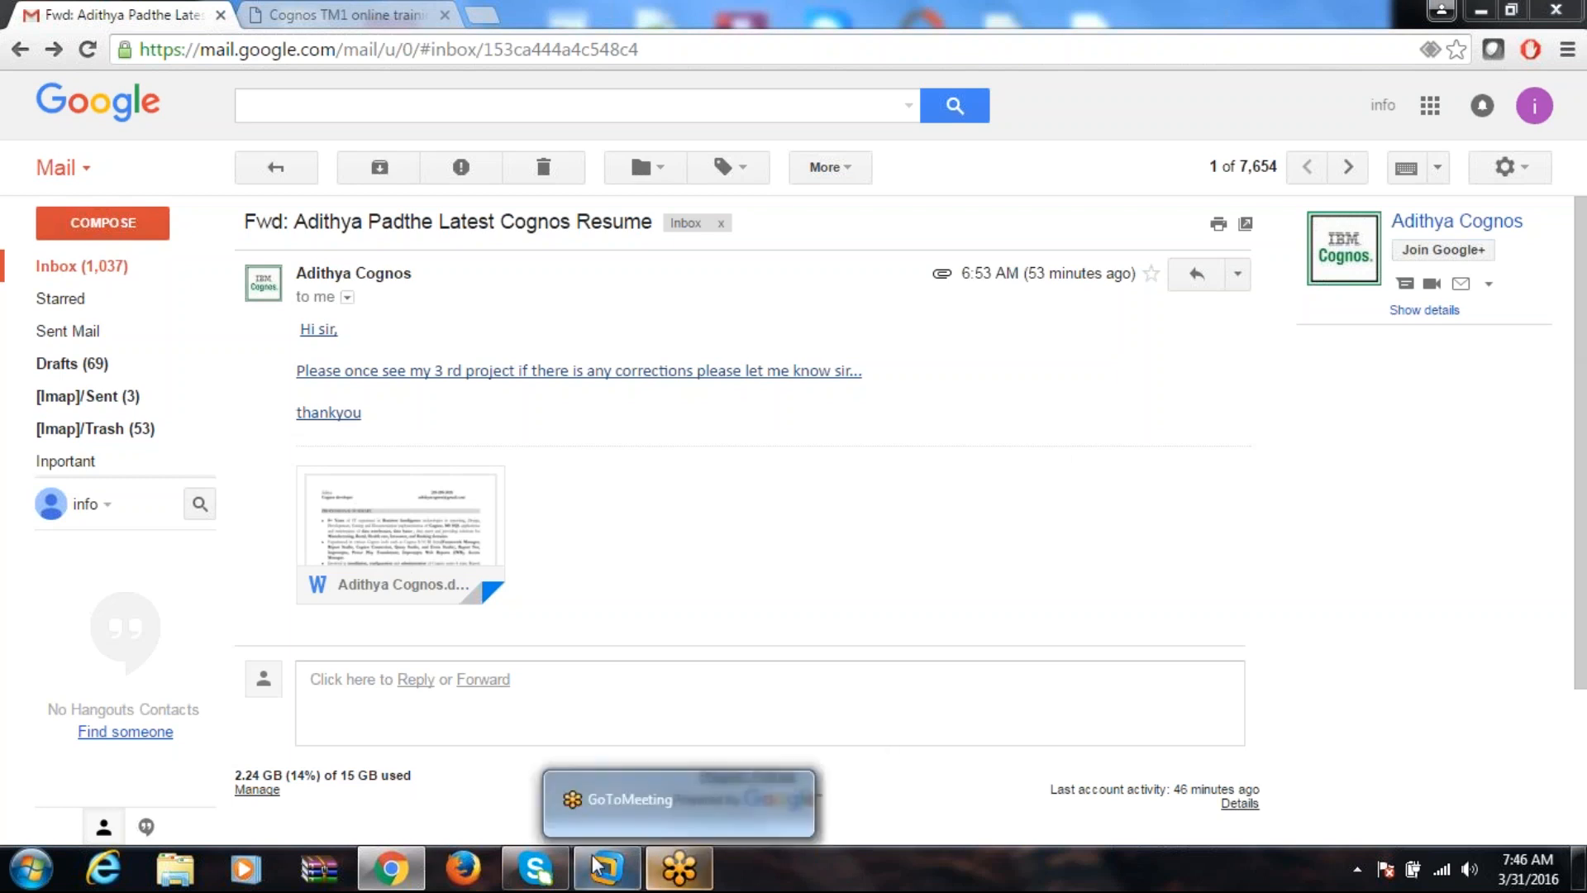
{"action": "mouse_move", "coordinate": [600, 874]}
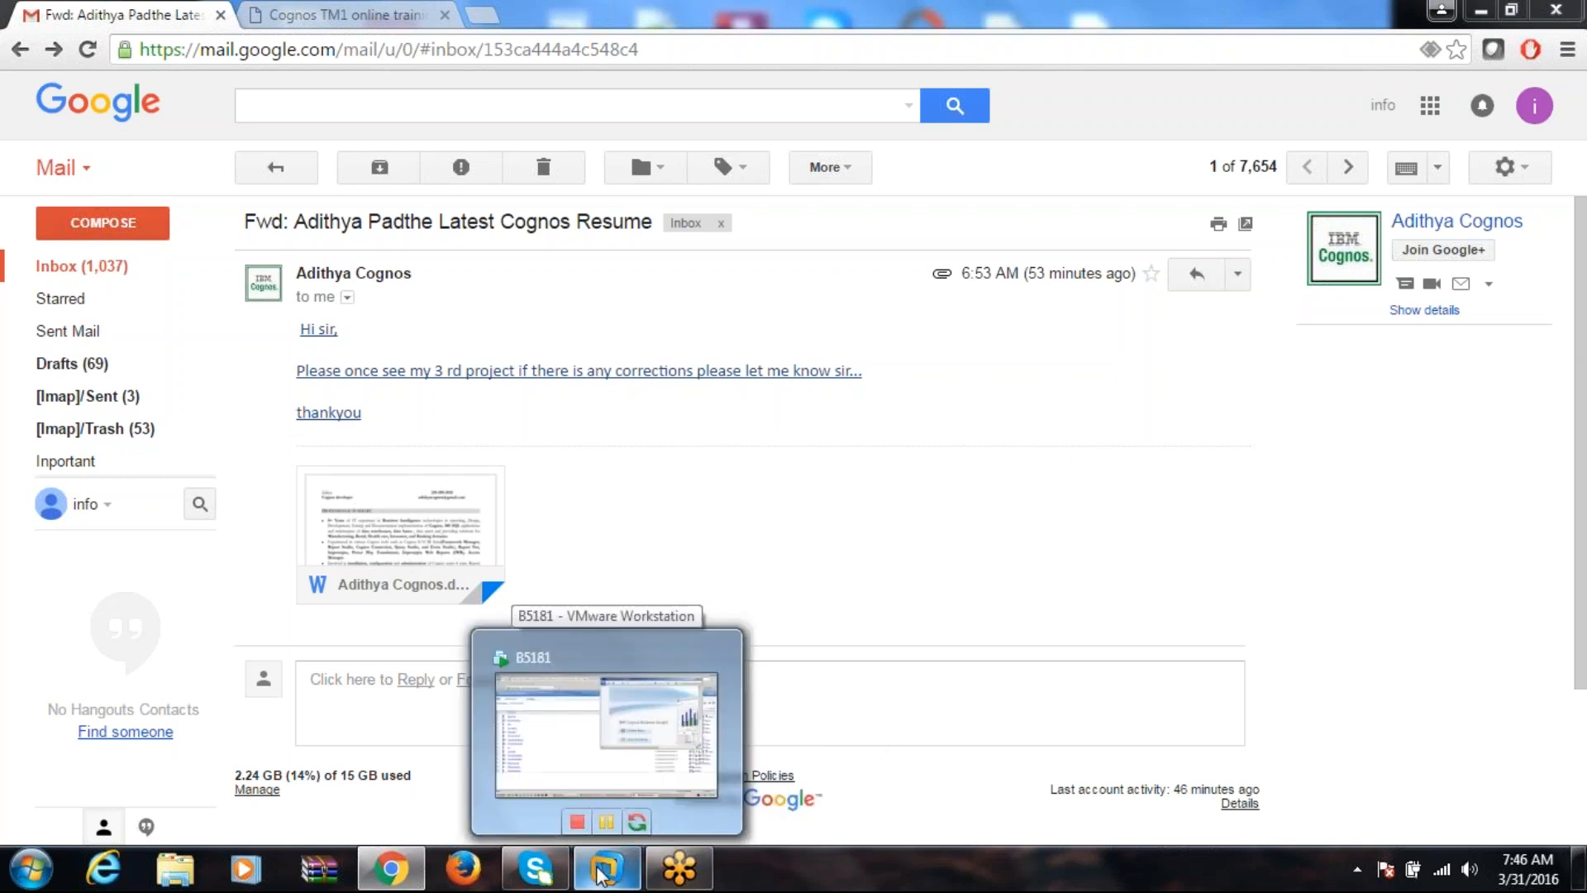
{"action": "left_click", "coordinate": [601, 874]}
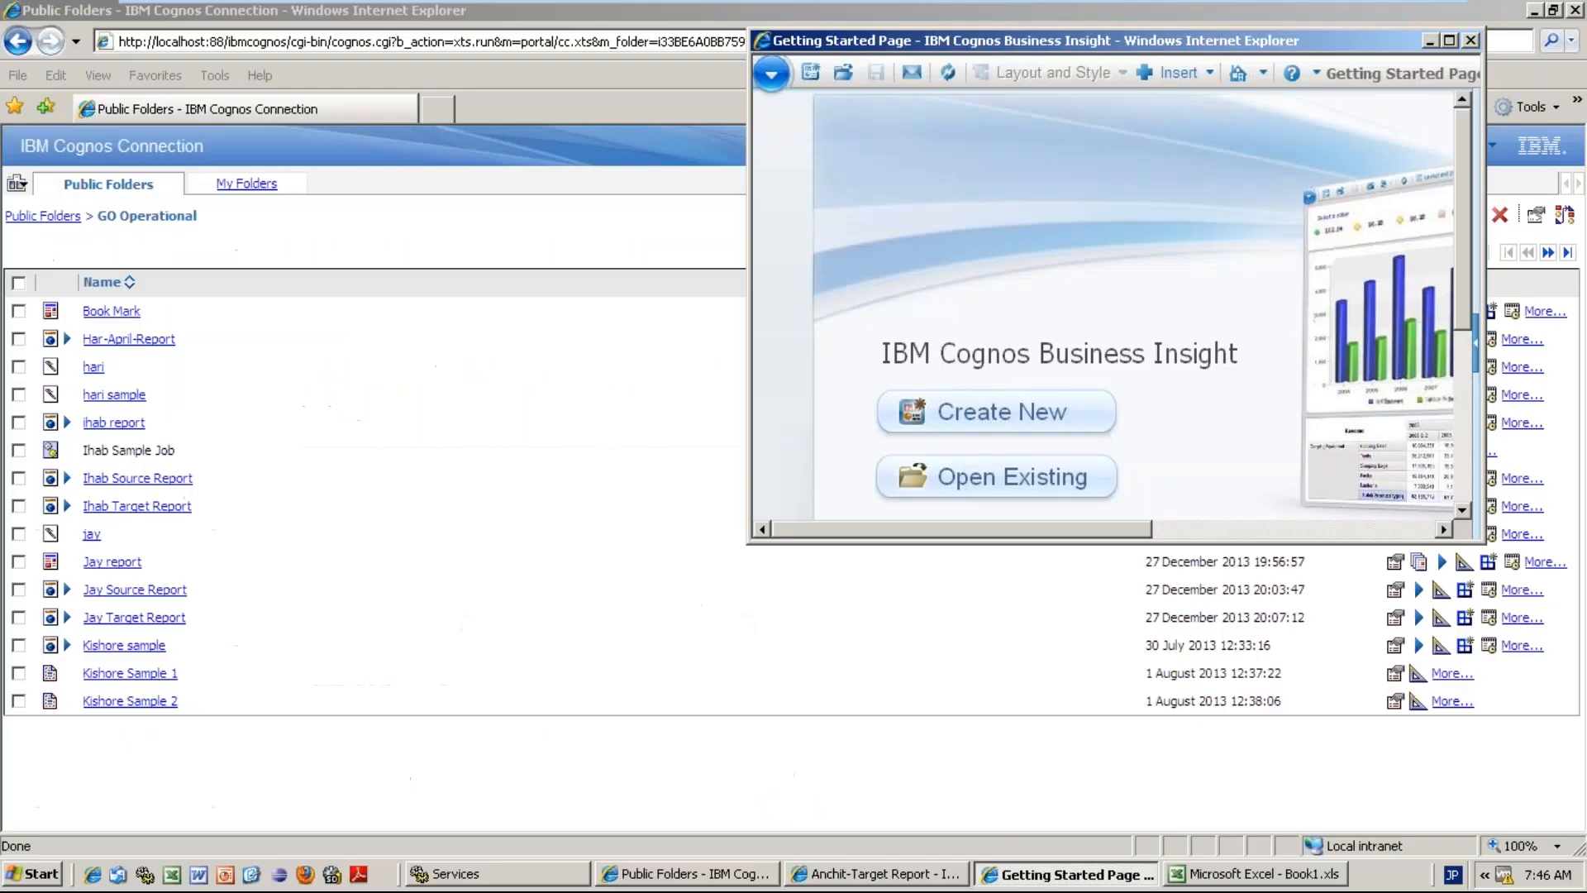
- Maximize the Business Insight window, create a new dashboard and expand Public Folders in the content tree
{"action": "left_click", "coordinate": [1450, 41]}
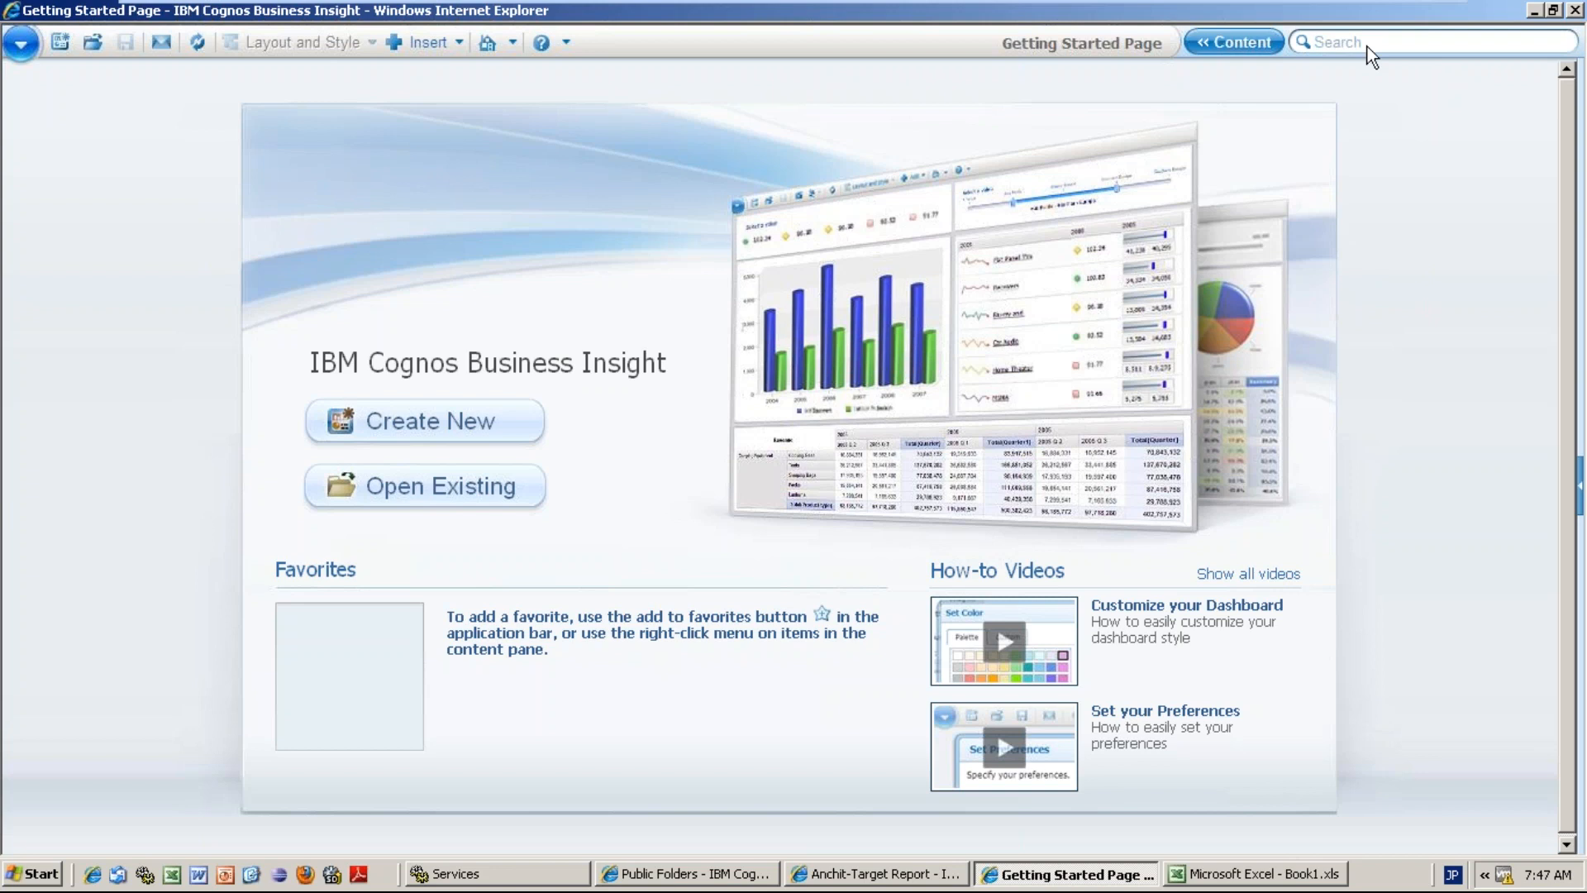
{"action": "left_click", "coordinate": [436, 428]}
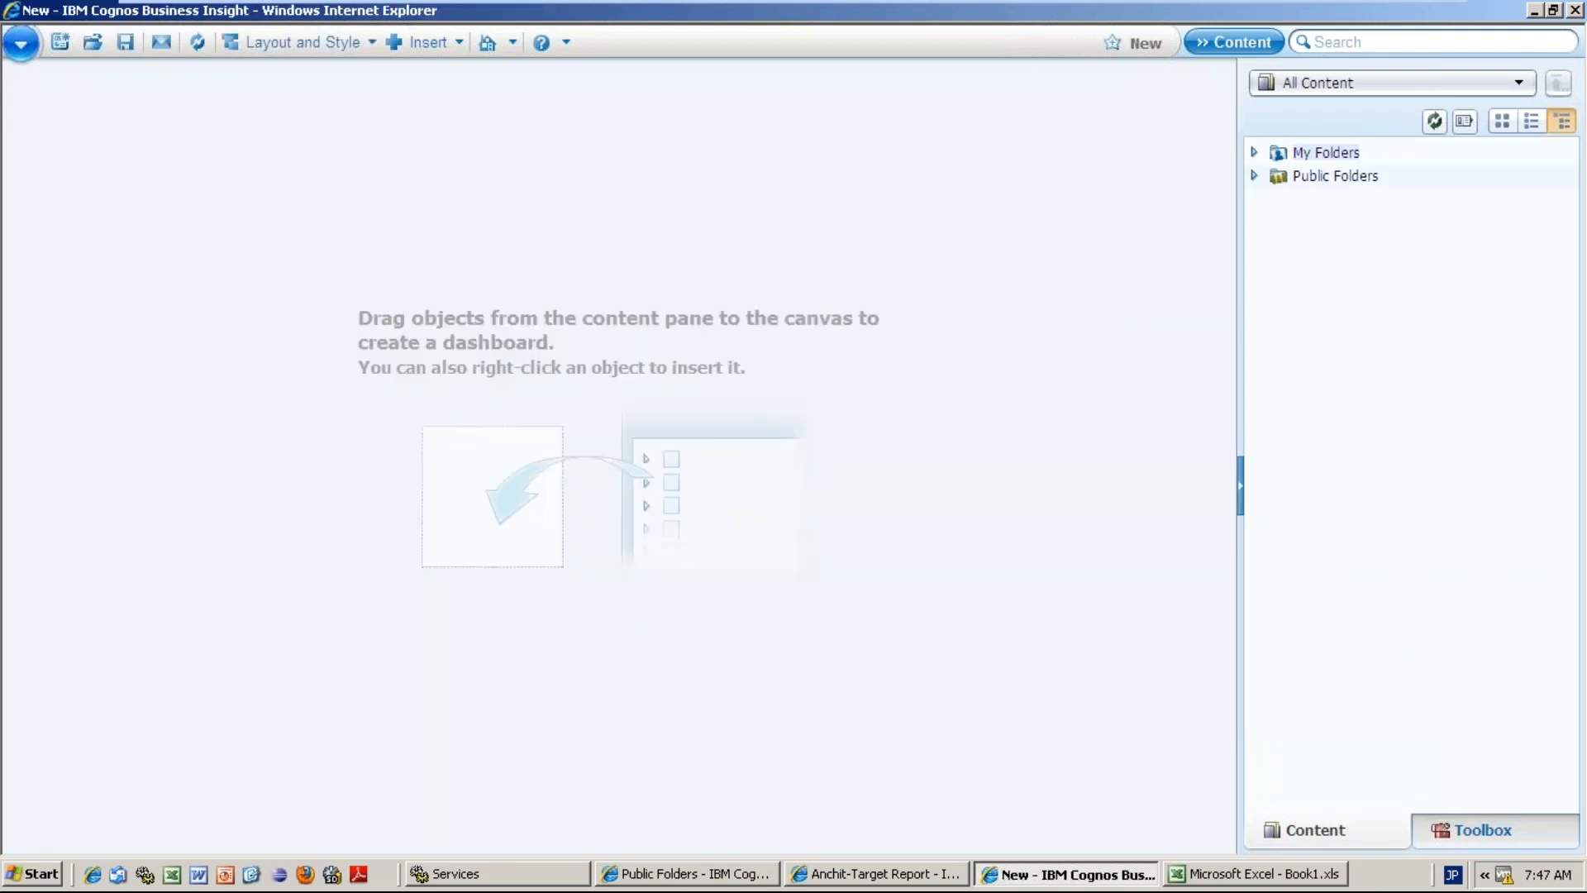
{"action": "left_click", "coordinate": [1255, 152]}
{"action": "left_click", "coordinate": [1255, 176]}
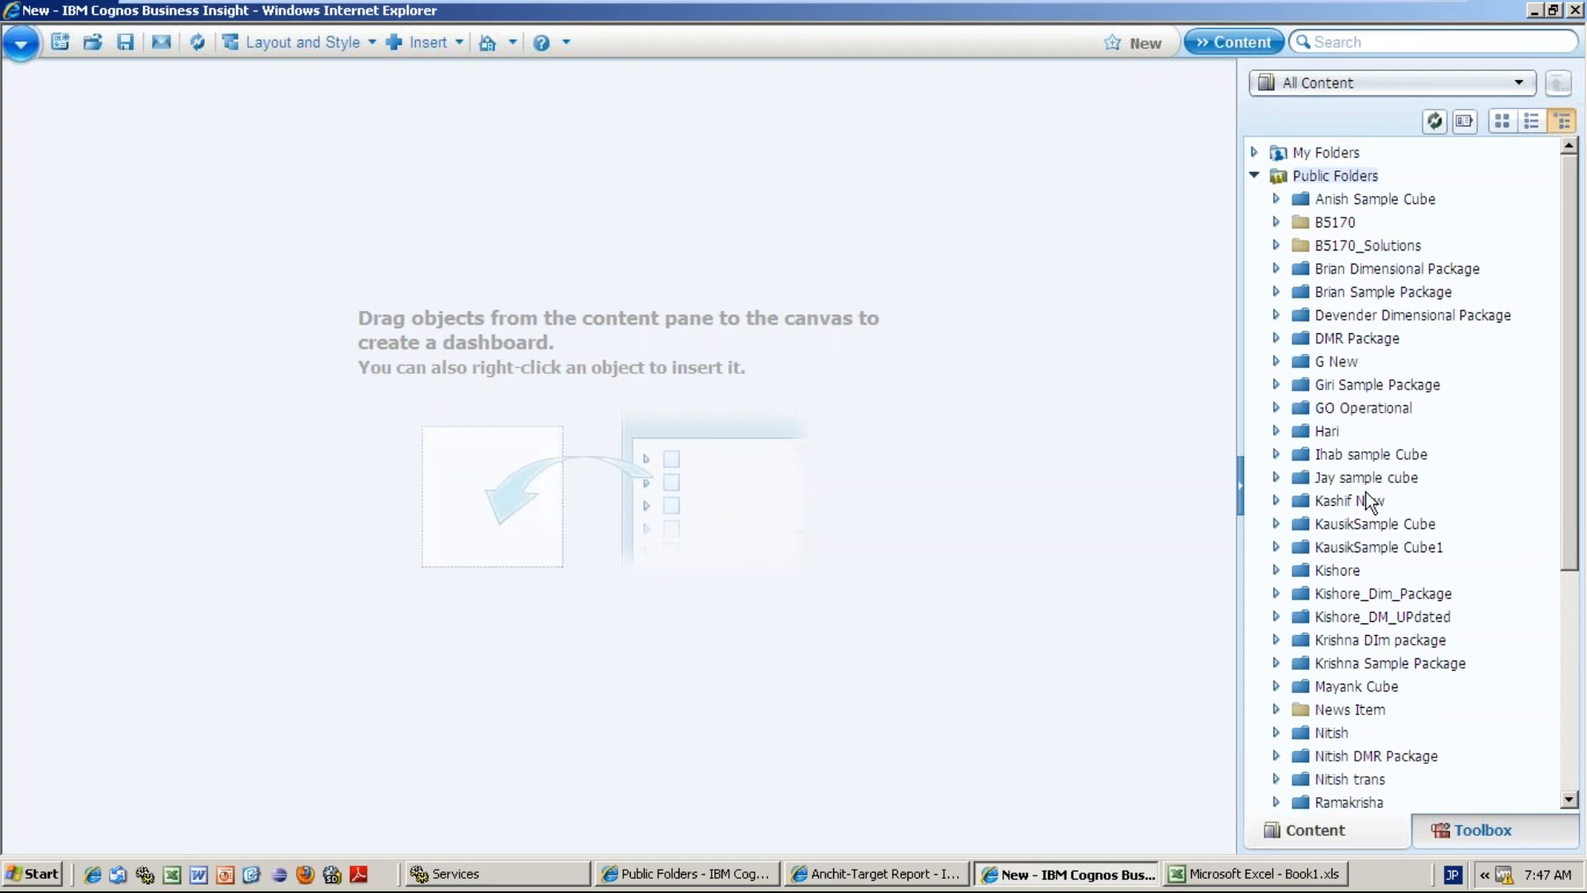
- Expand Samples, Models and Dashboard Objects under Public Folders to reach the sample dashboard reports
{"action": "left_click", "coordinate": [1573, 633]}
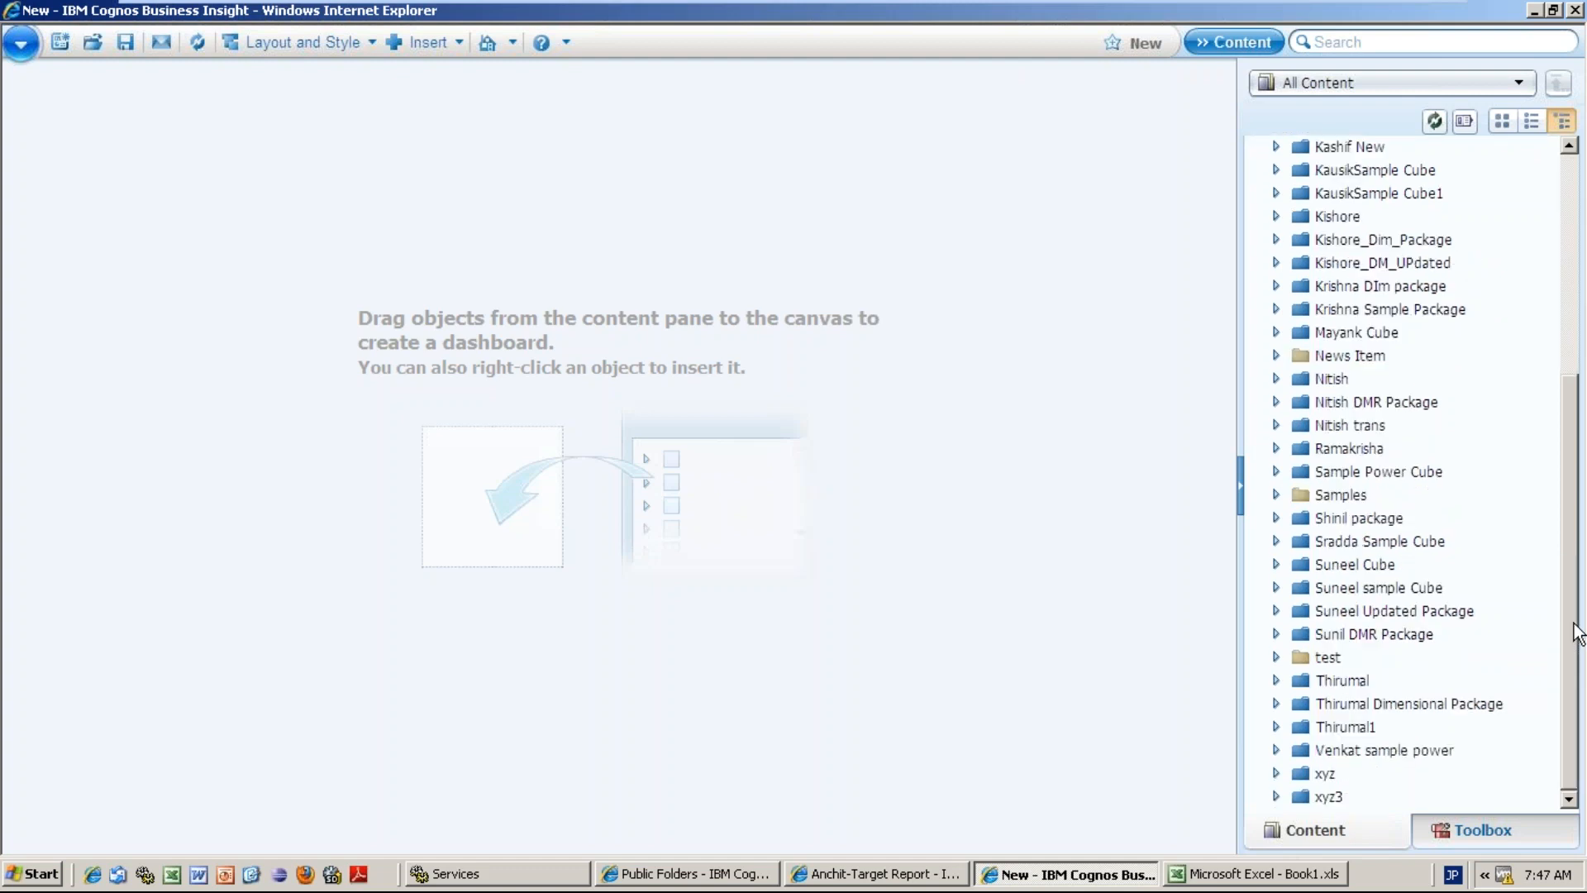
{"action": "mouse_move", "coordinate": [1576, 633]}
{"action": "left_mouse_down"}
{"action": "mouse_move", "coordinate": [1572, 533]}
{"action": "mouse_move", "coordinate": [1573, 644]}
{"action": "left_mouse_up"}
{"action": "left_click", "coordinate": [1276, 565]}
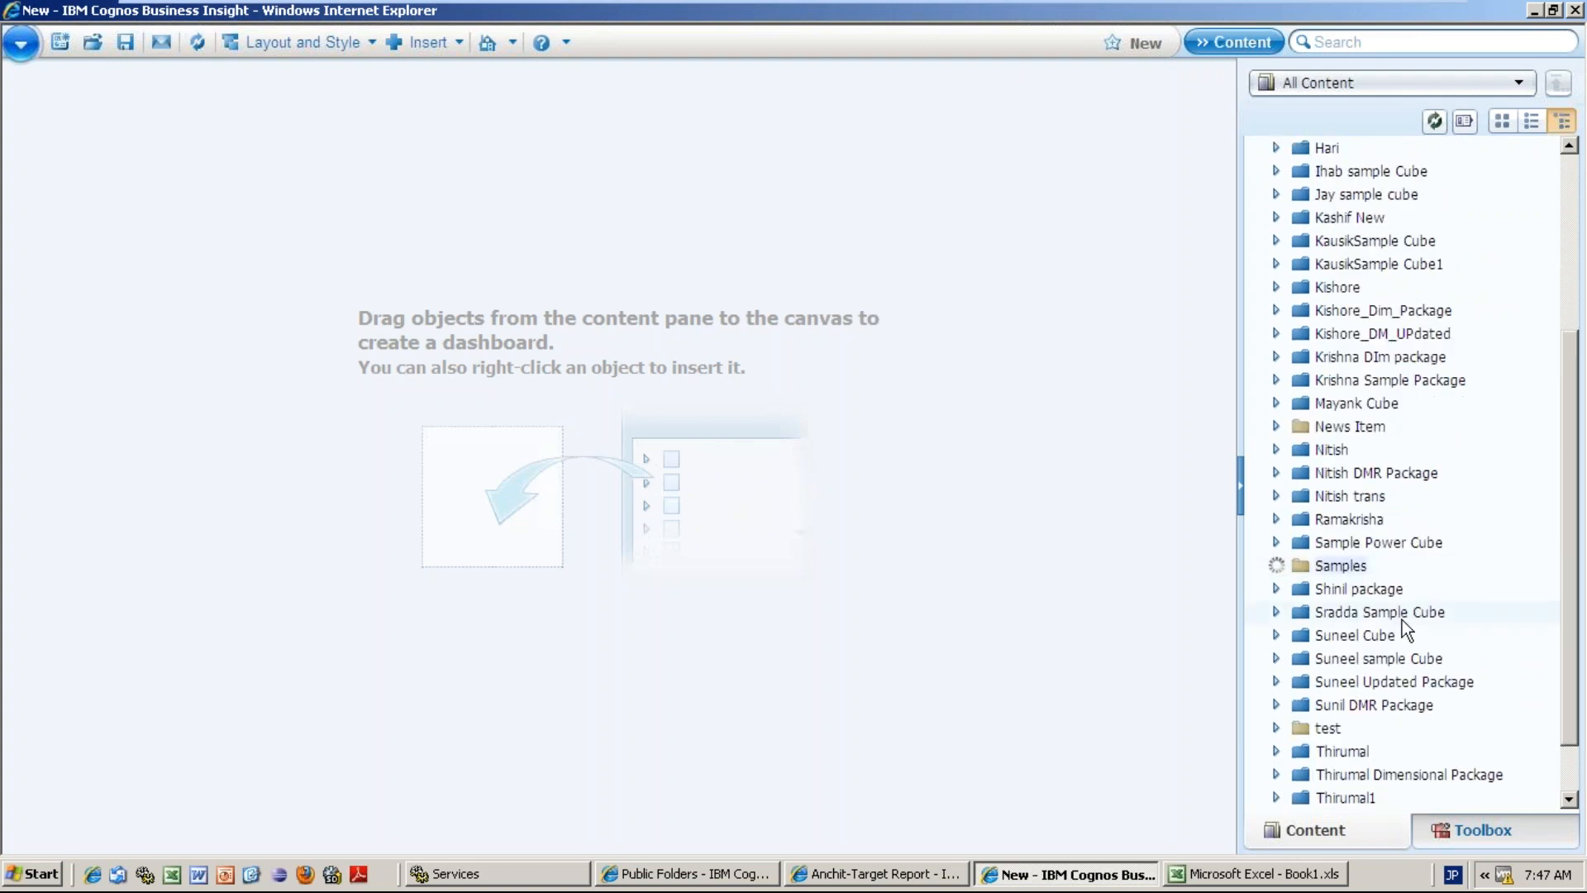
{"action": "left_click", "coordinate": [1298, 611]}
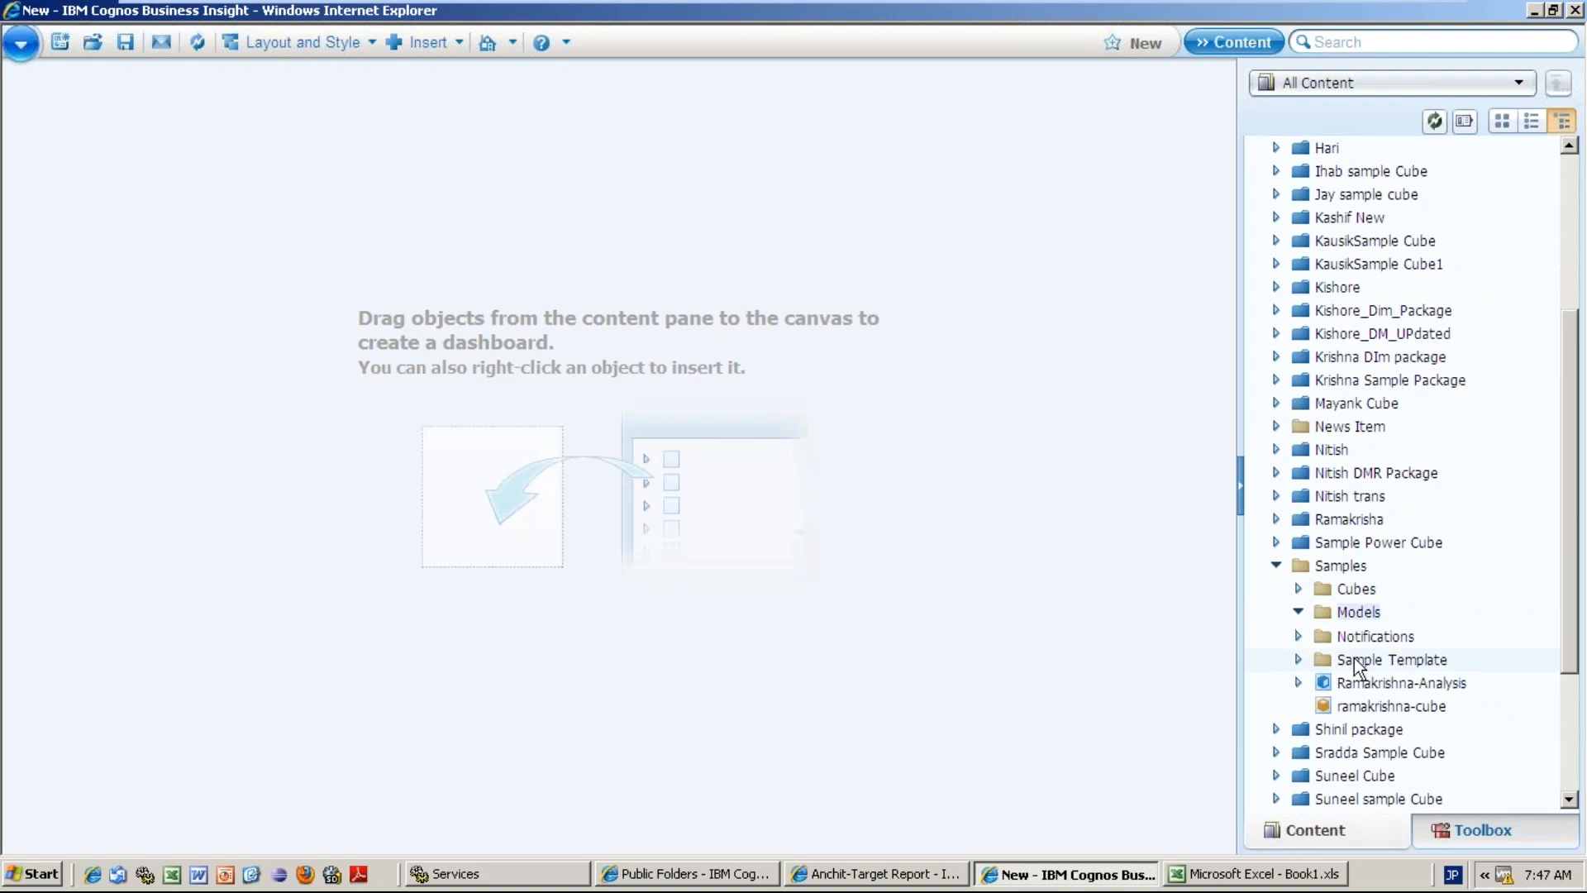
{"action": "left_click_drag", "start_coordinate": [1572, 426], "coordinate": [1573, 496]}
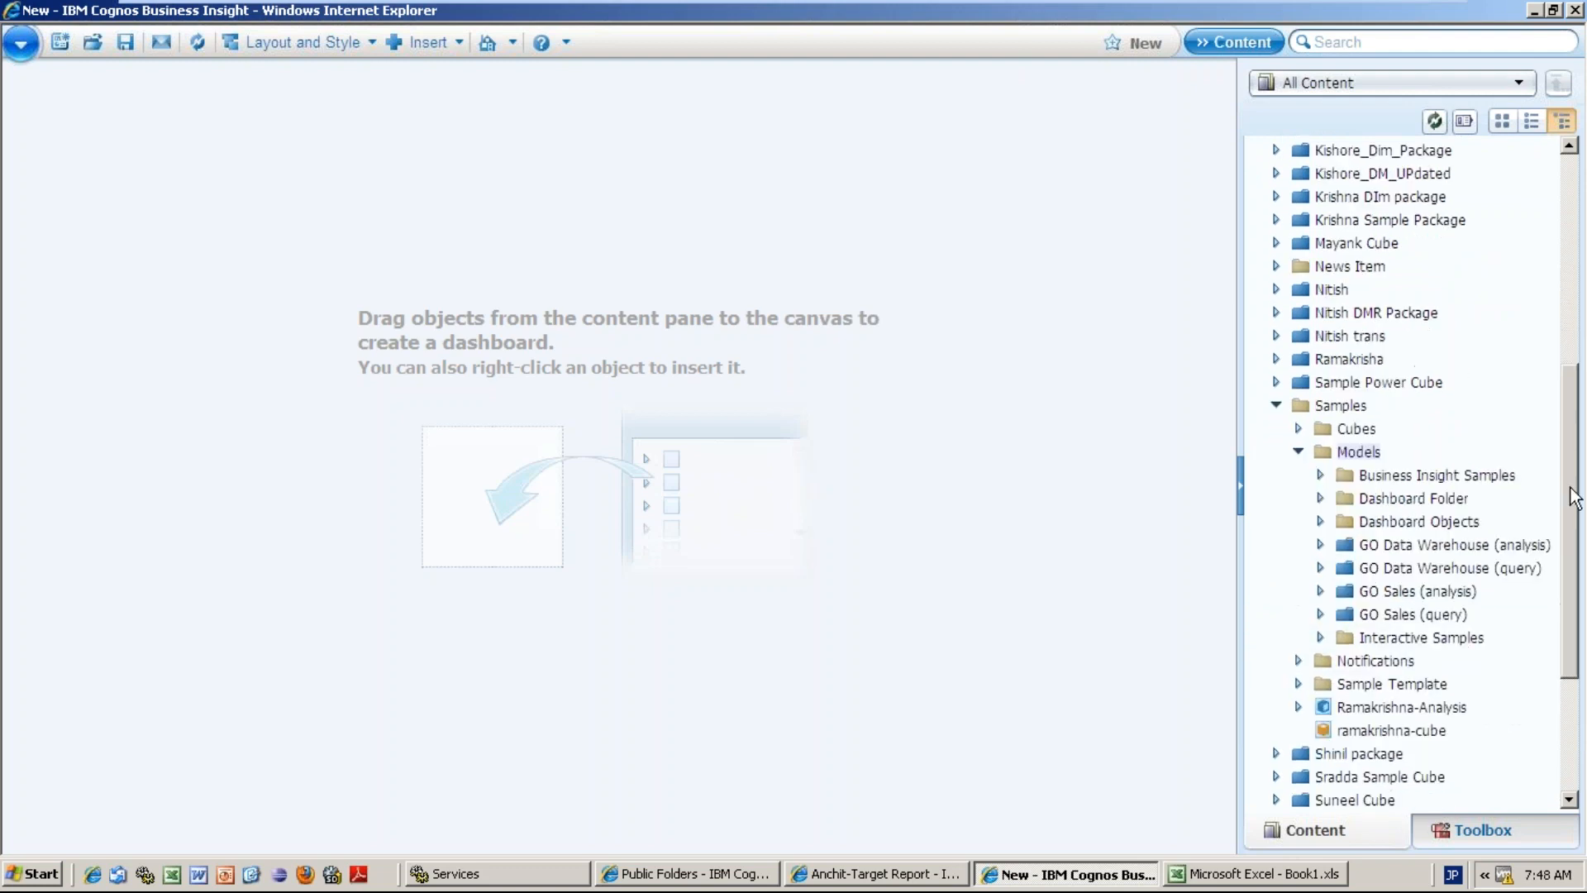
{"action": "left_click", "coordinate": [1320, 531]}
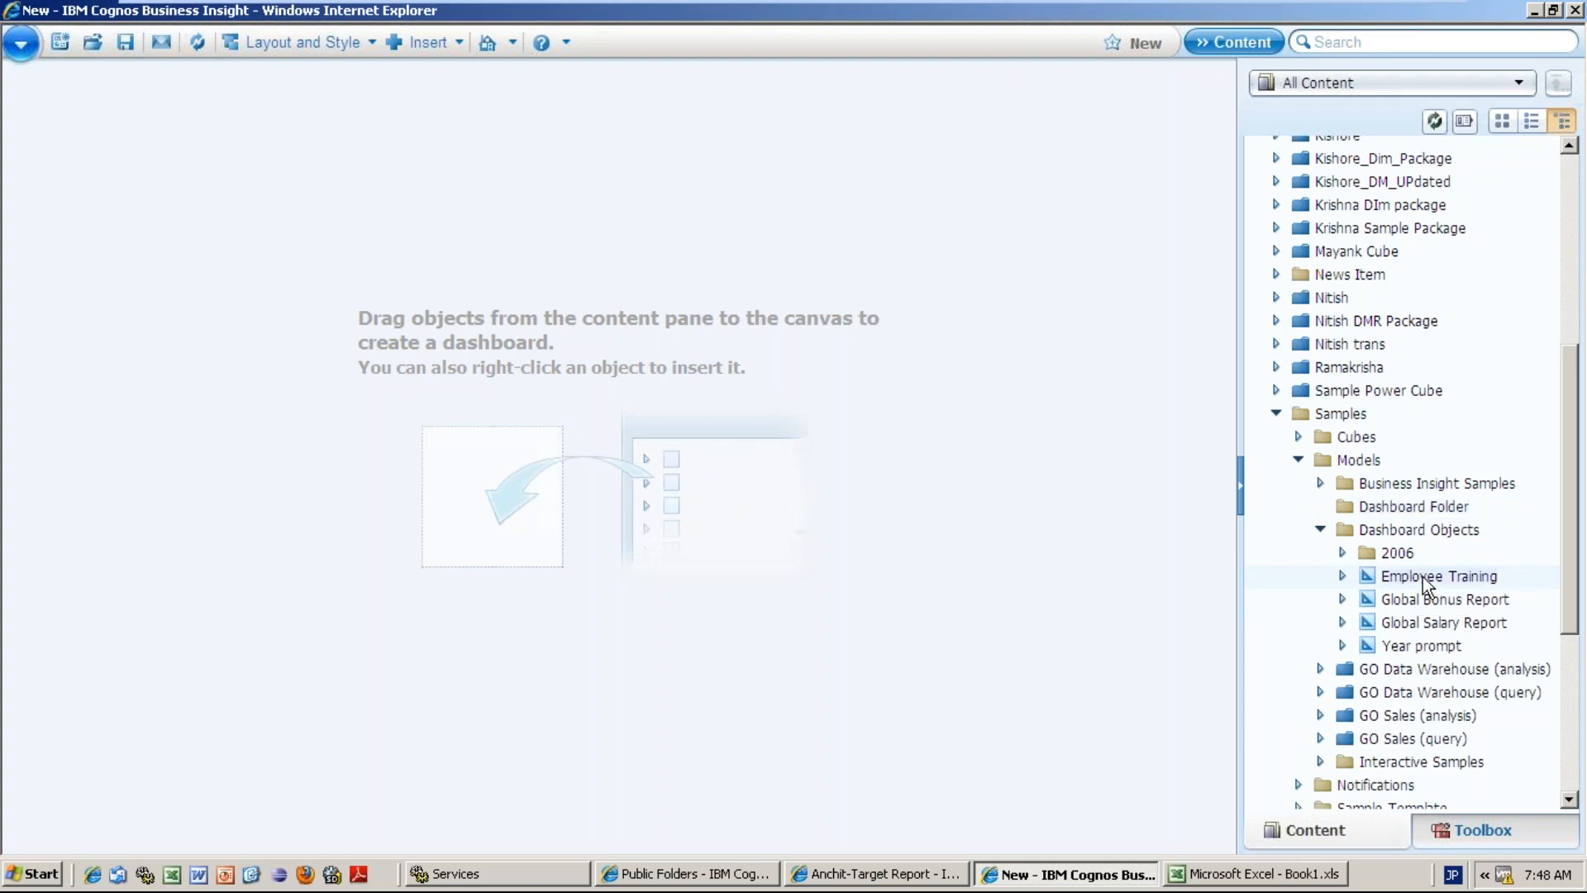
- Add the Employee Training report to the upper-left of the dashboard canvas and run it for the year 2004
{"action": "left_click_drag", "start_coordinate": [1422, 578], "coordinate": [53, 134]}
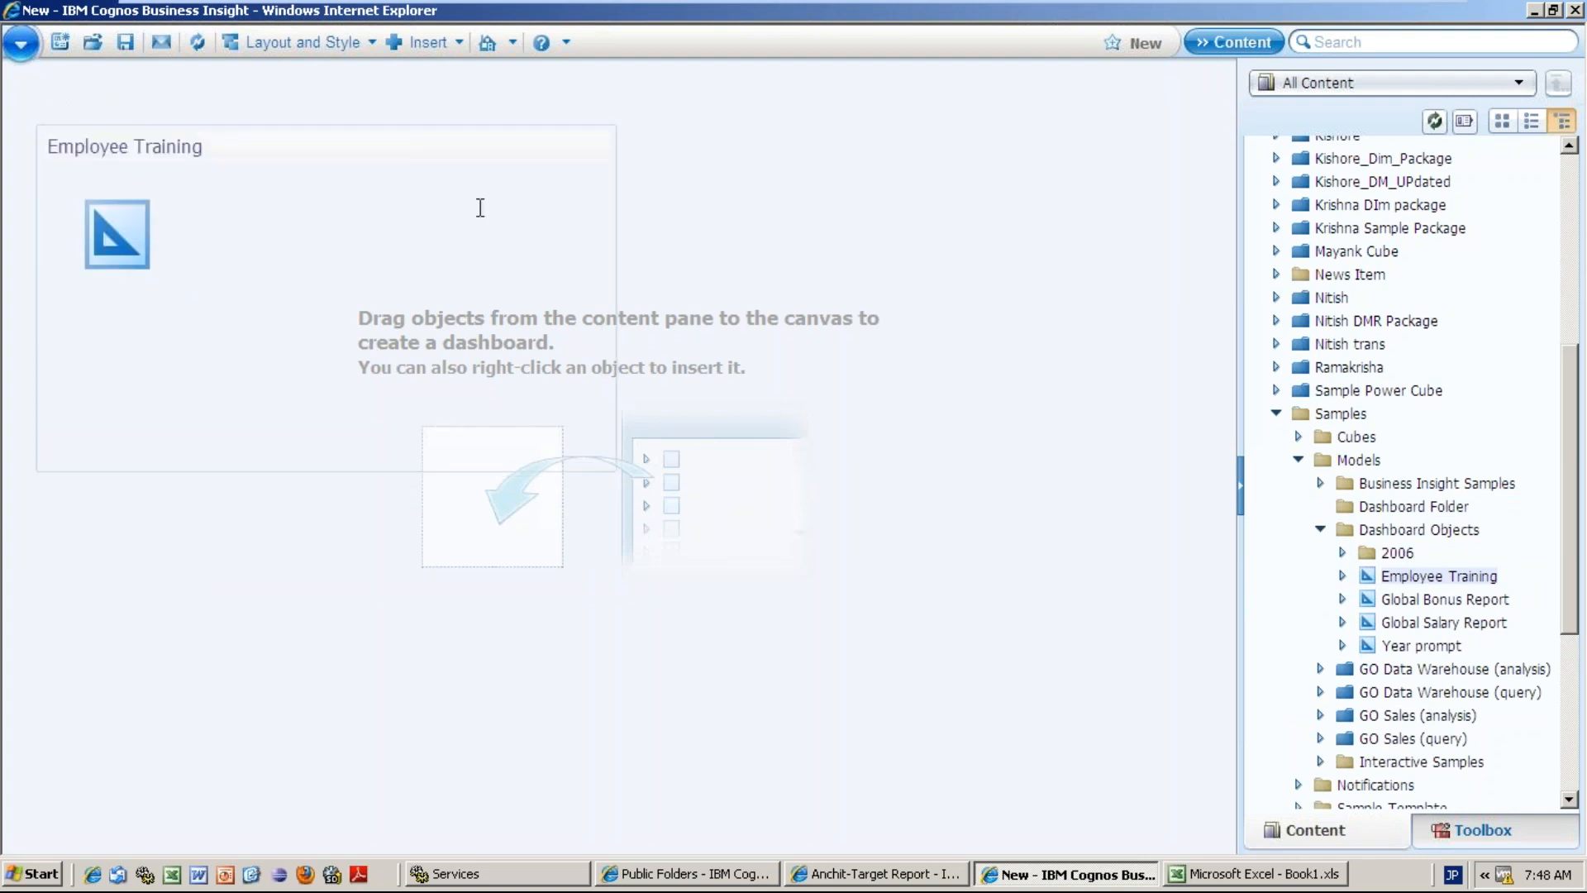
{"action": "left_click_drag", "start_coordinate": [240, 213], "coordinate": [280, 372]}
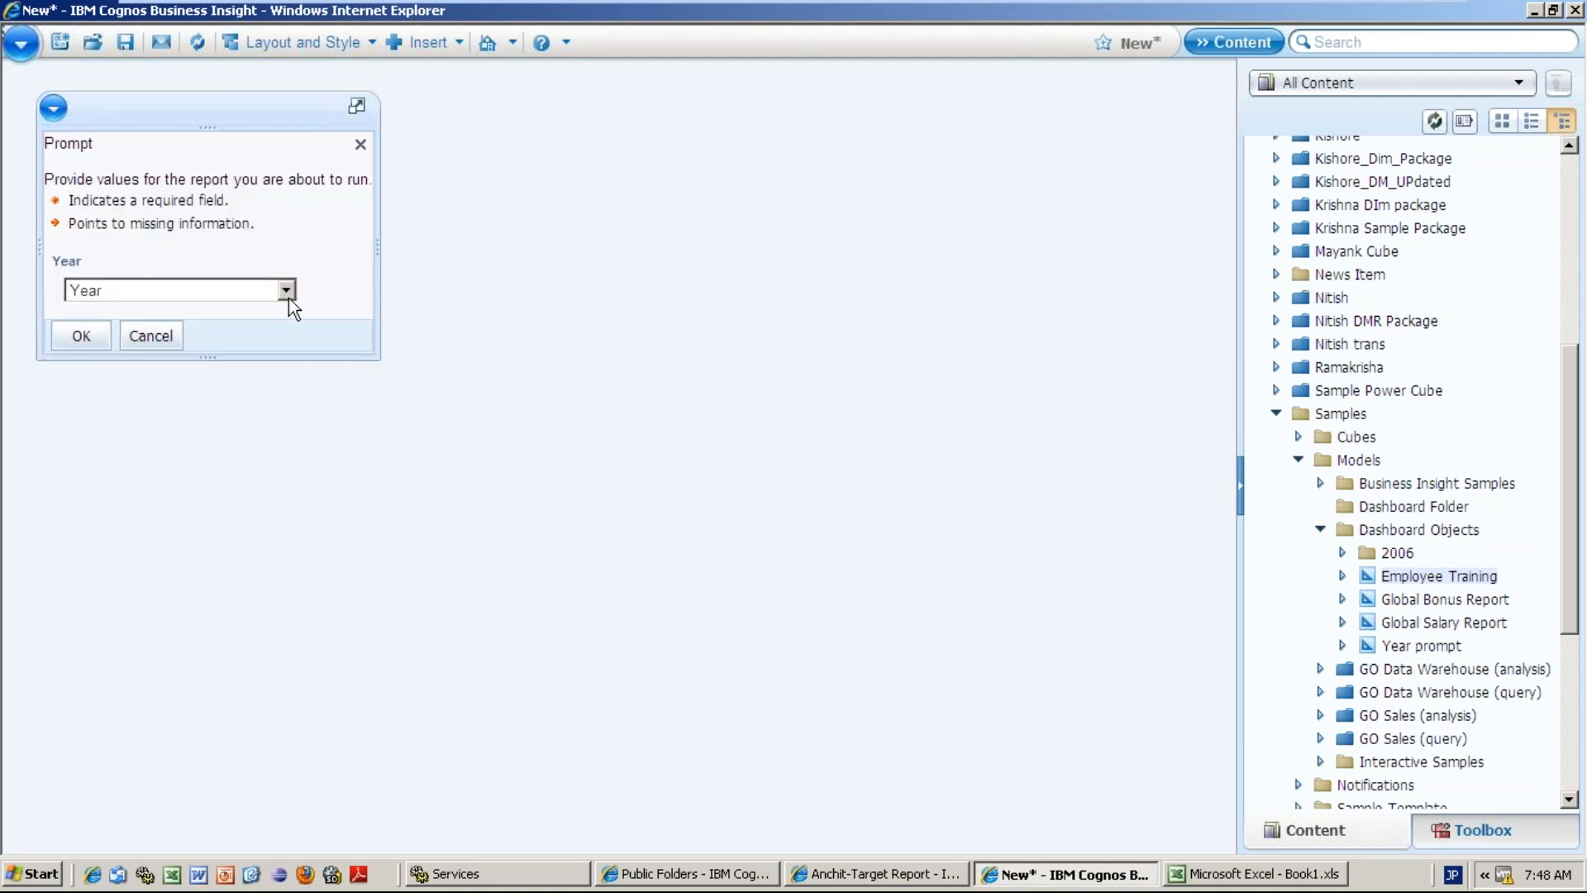
{"action": "left_click", "coordinate": [286, 291]}
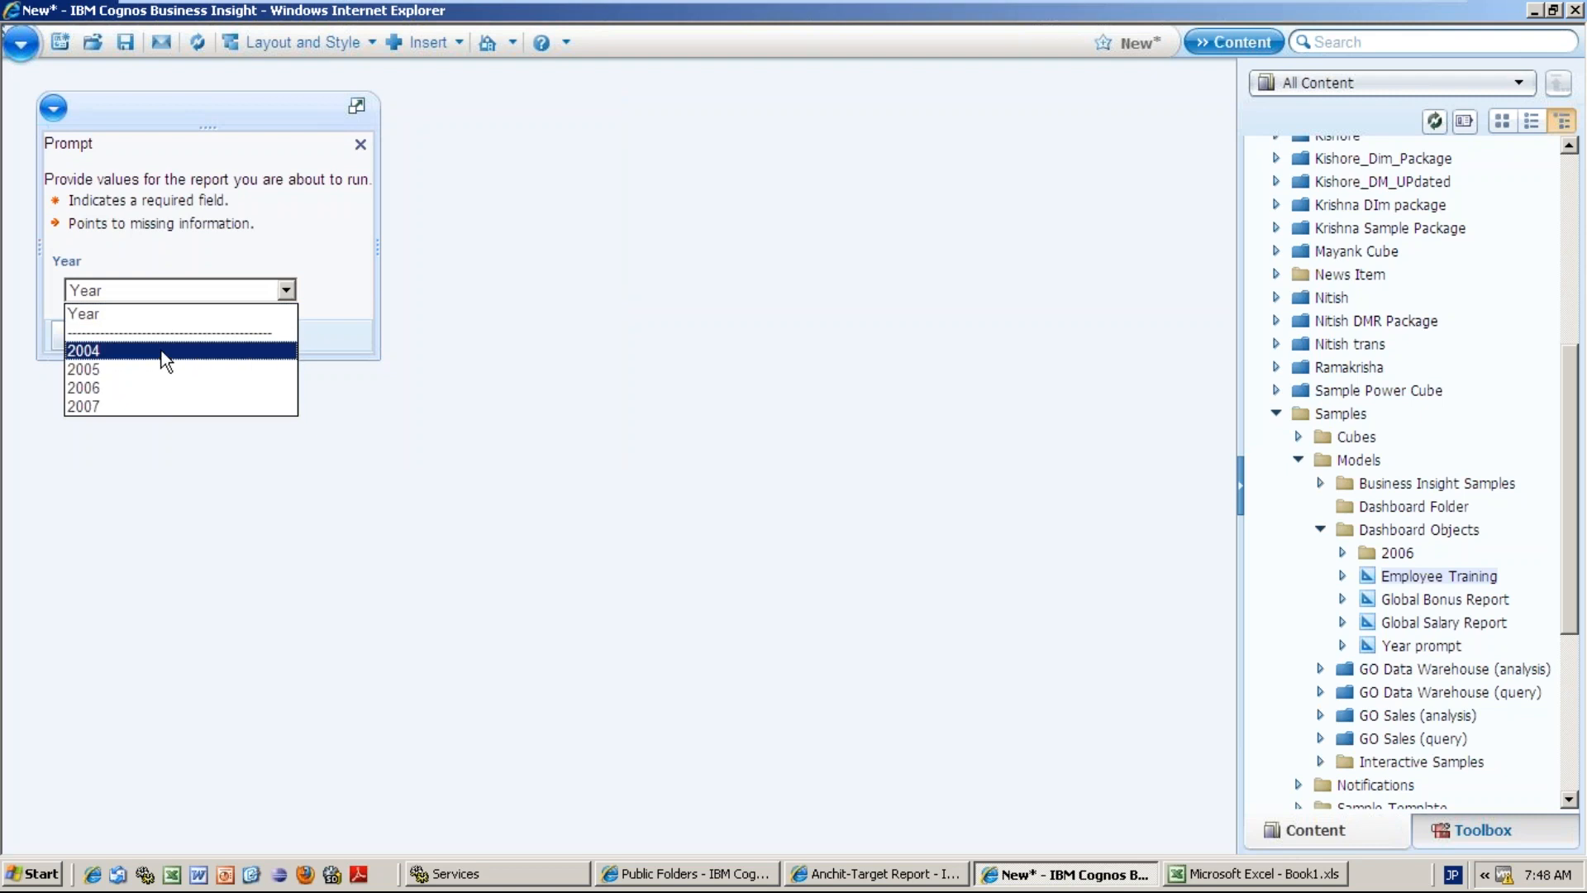
{"action": "left_click", "coordinate": [71, 351]}
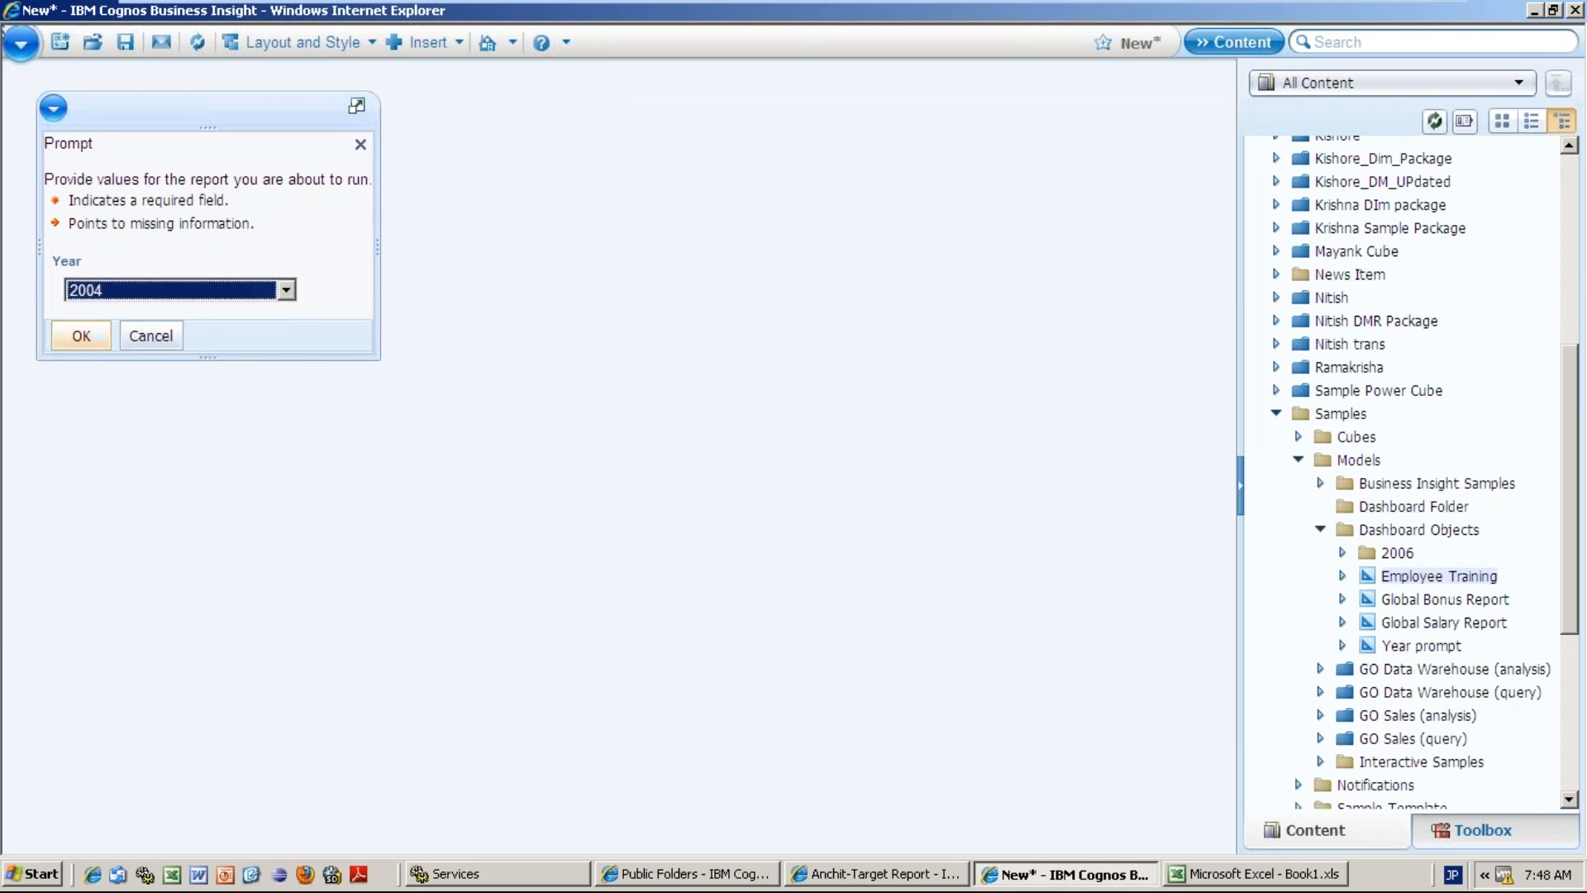
{"action": "left_click", "coordinate": [74, 345]}
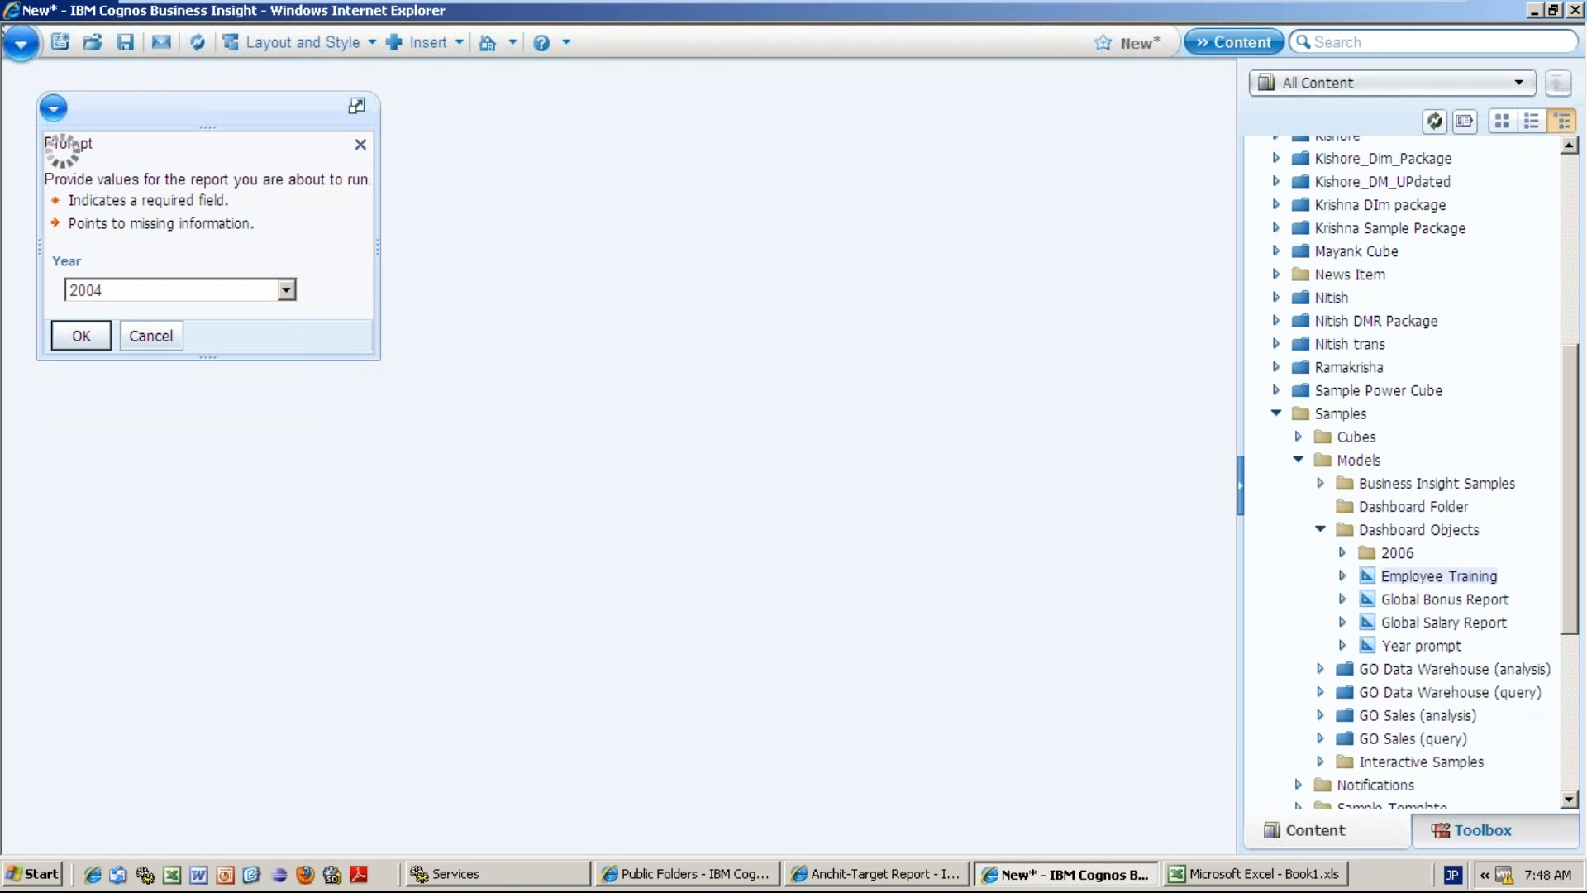
- Switch to Cognos Connection and examine the reports in Public Folders > Samples > Models > Dashboard Objects
{"action": "left_click", "coordinate": [506, 868]}
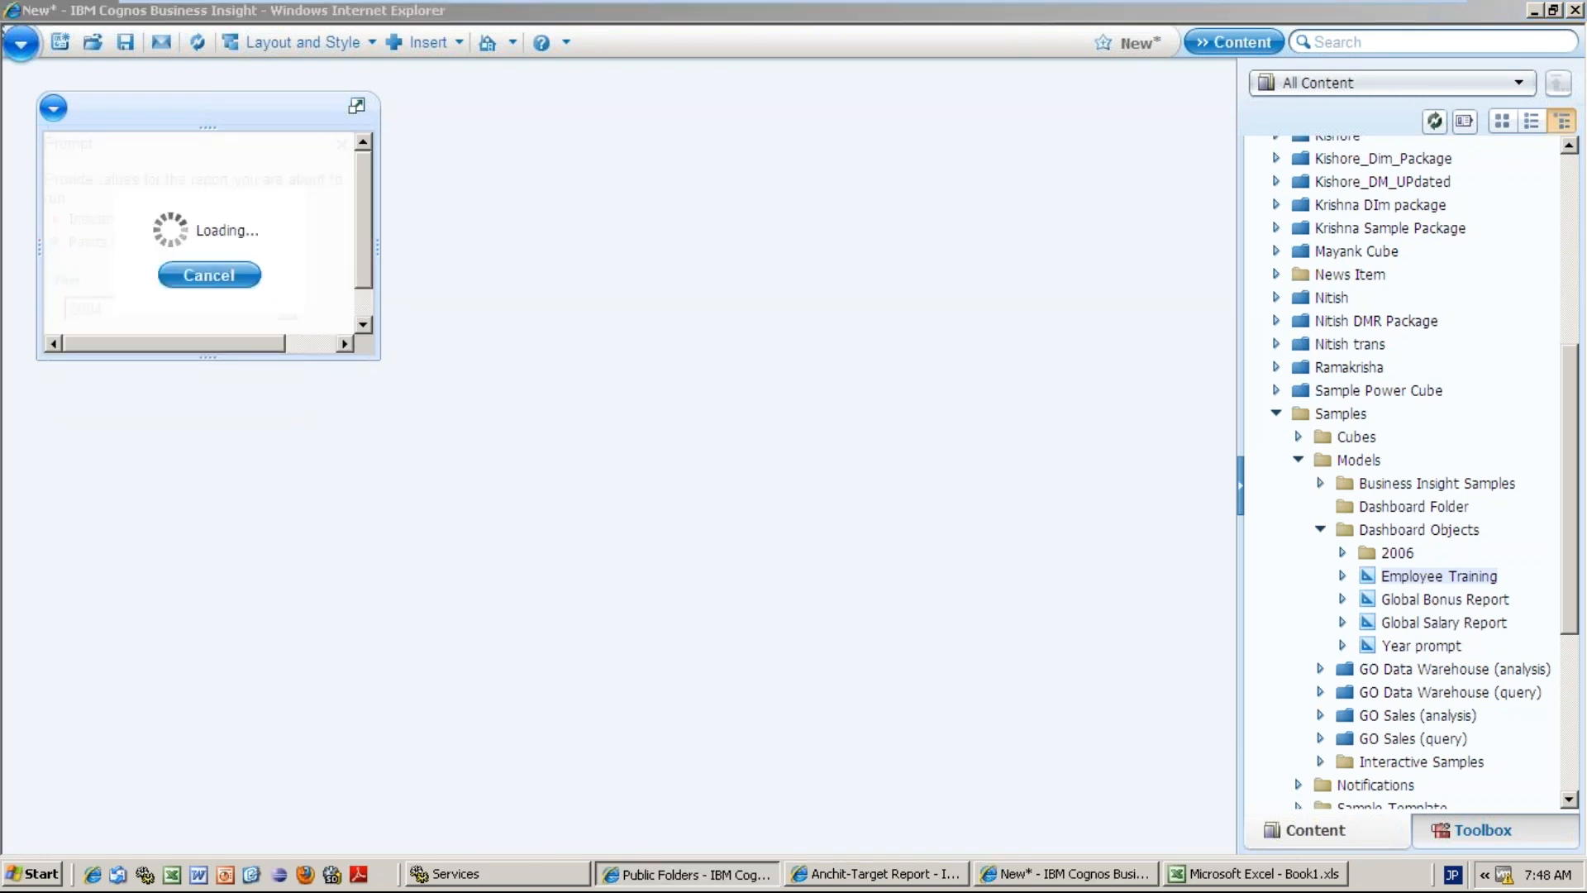
{"action": "key", "text": "alt+Tab"}
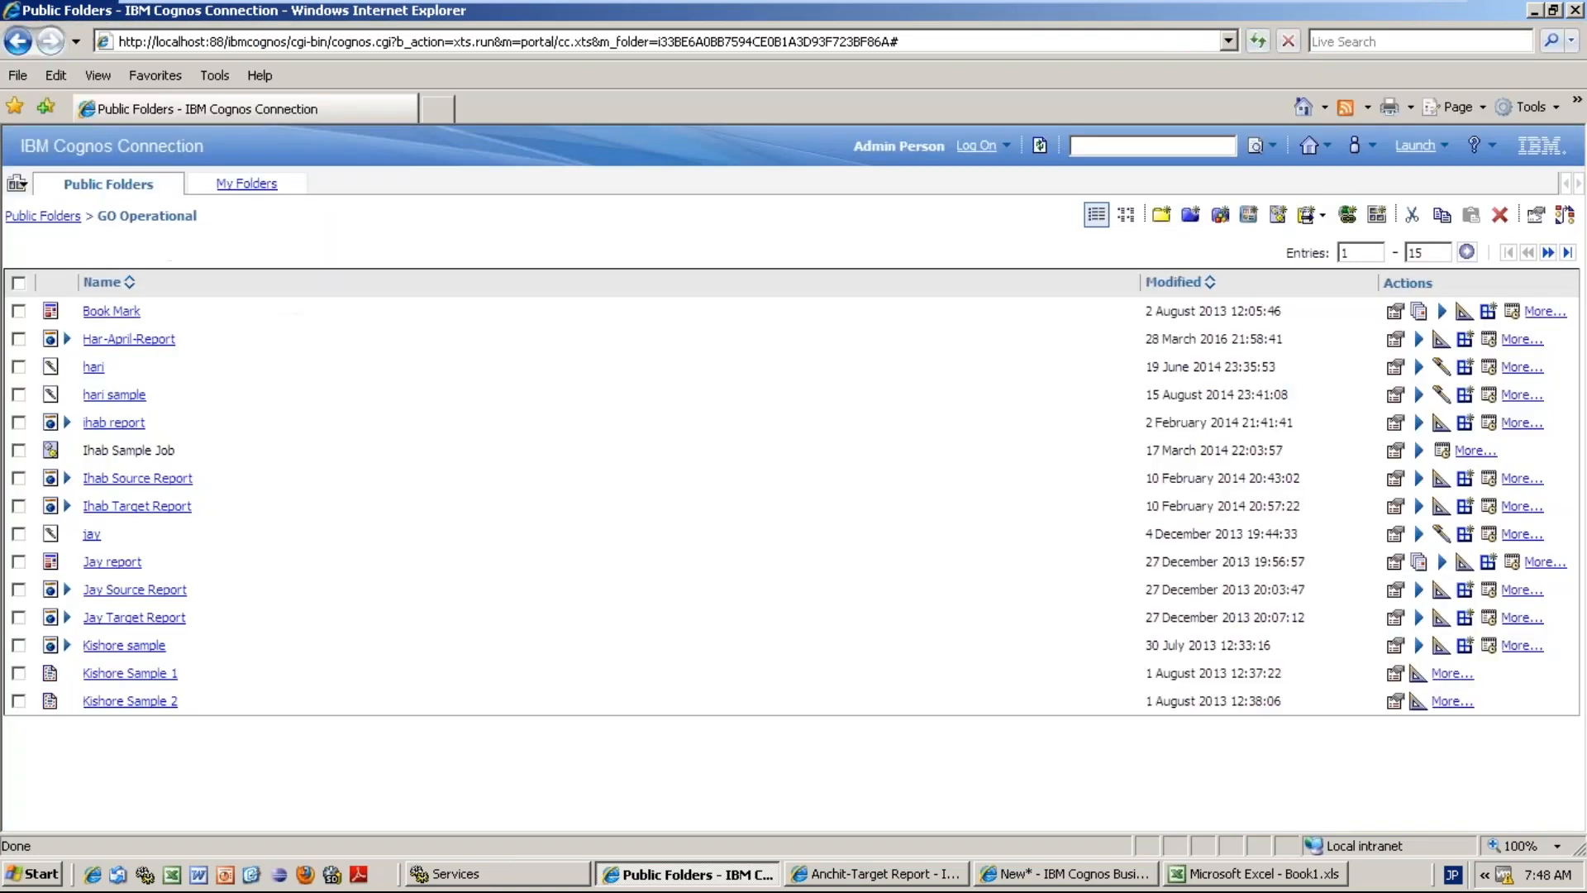
{"action": "left_click", "coordinate": [41, 215]}
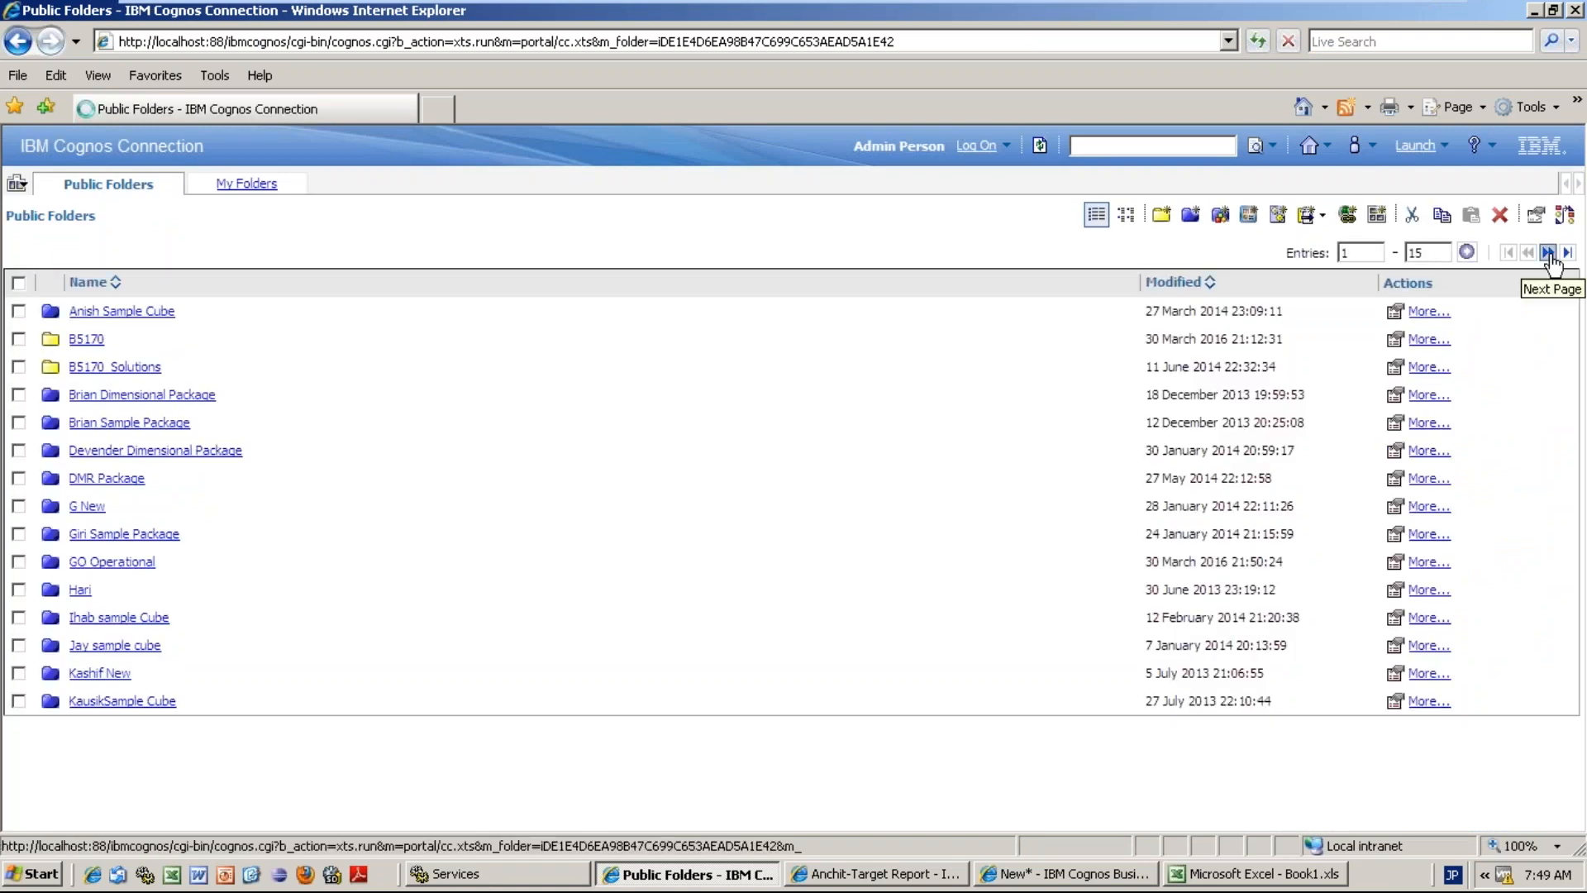
{"action": "left_click", "coordinate": [1548, 253]}
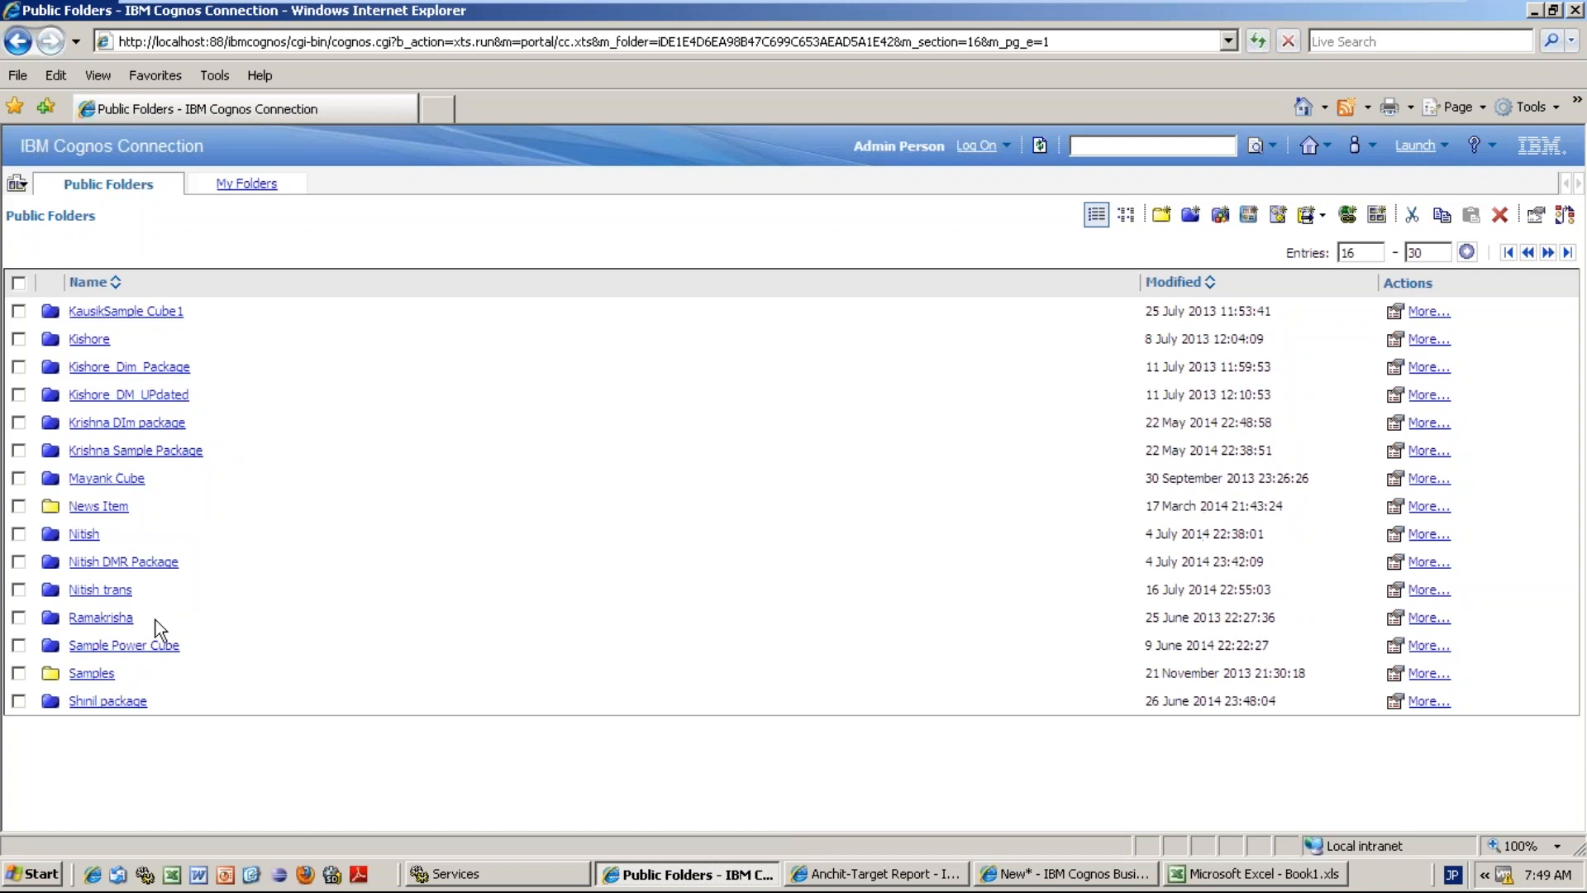
{"action": "left_click", "coordinate": [159, 644]}
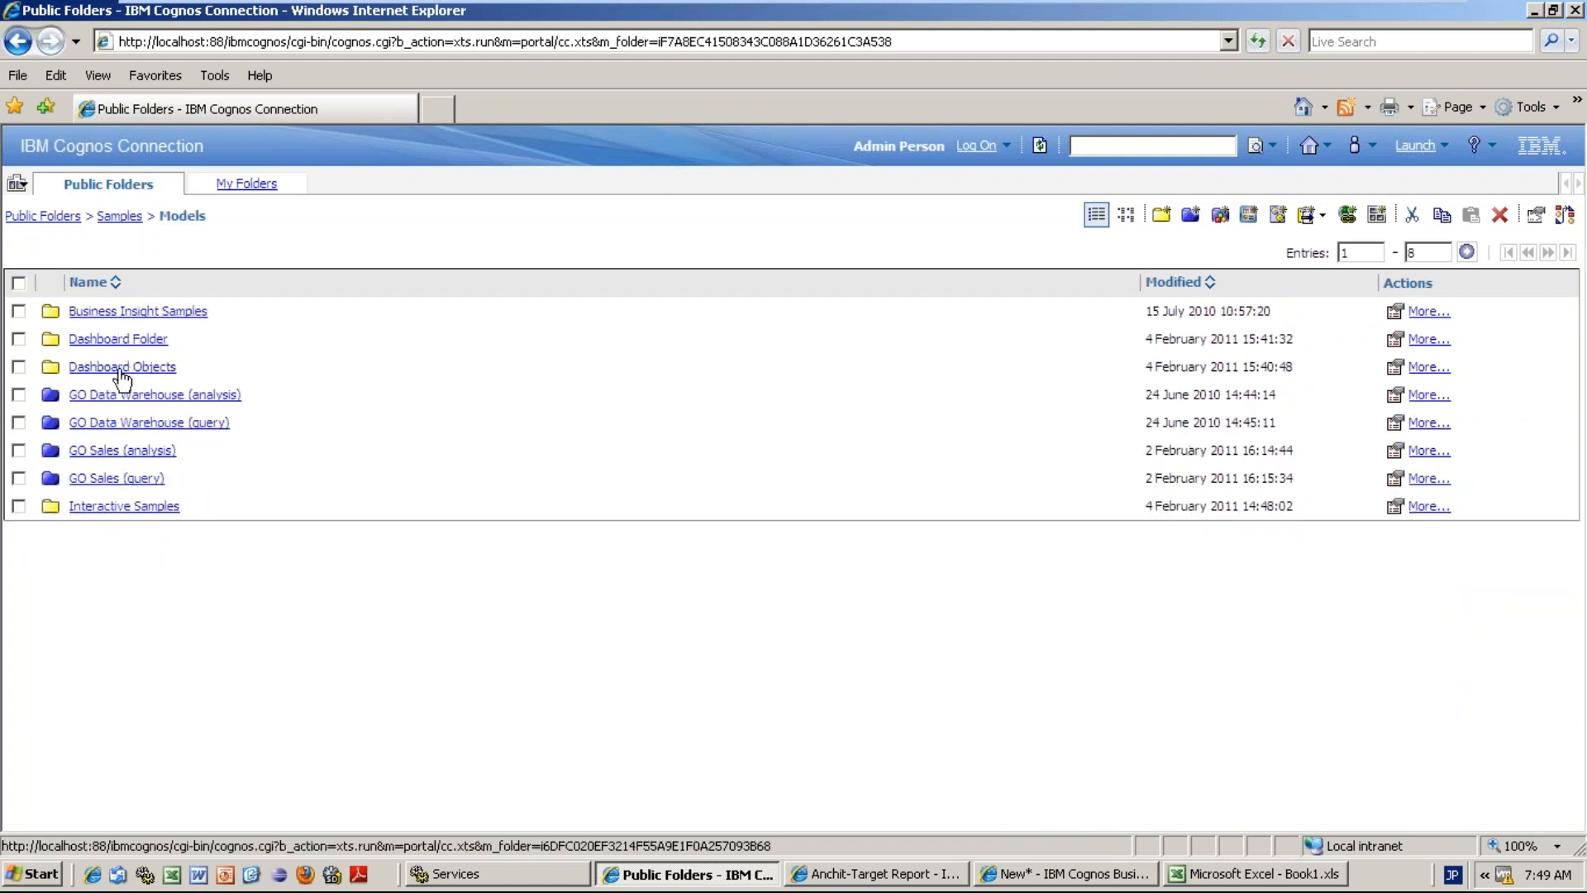
{"action": "left_click", "coordinate": [251, 393]}
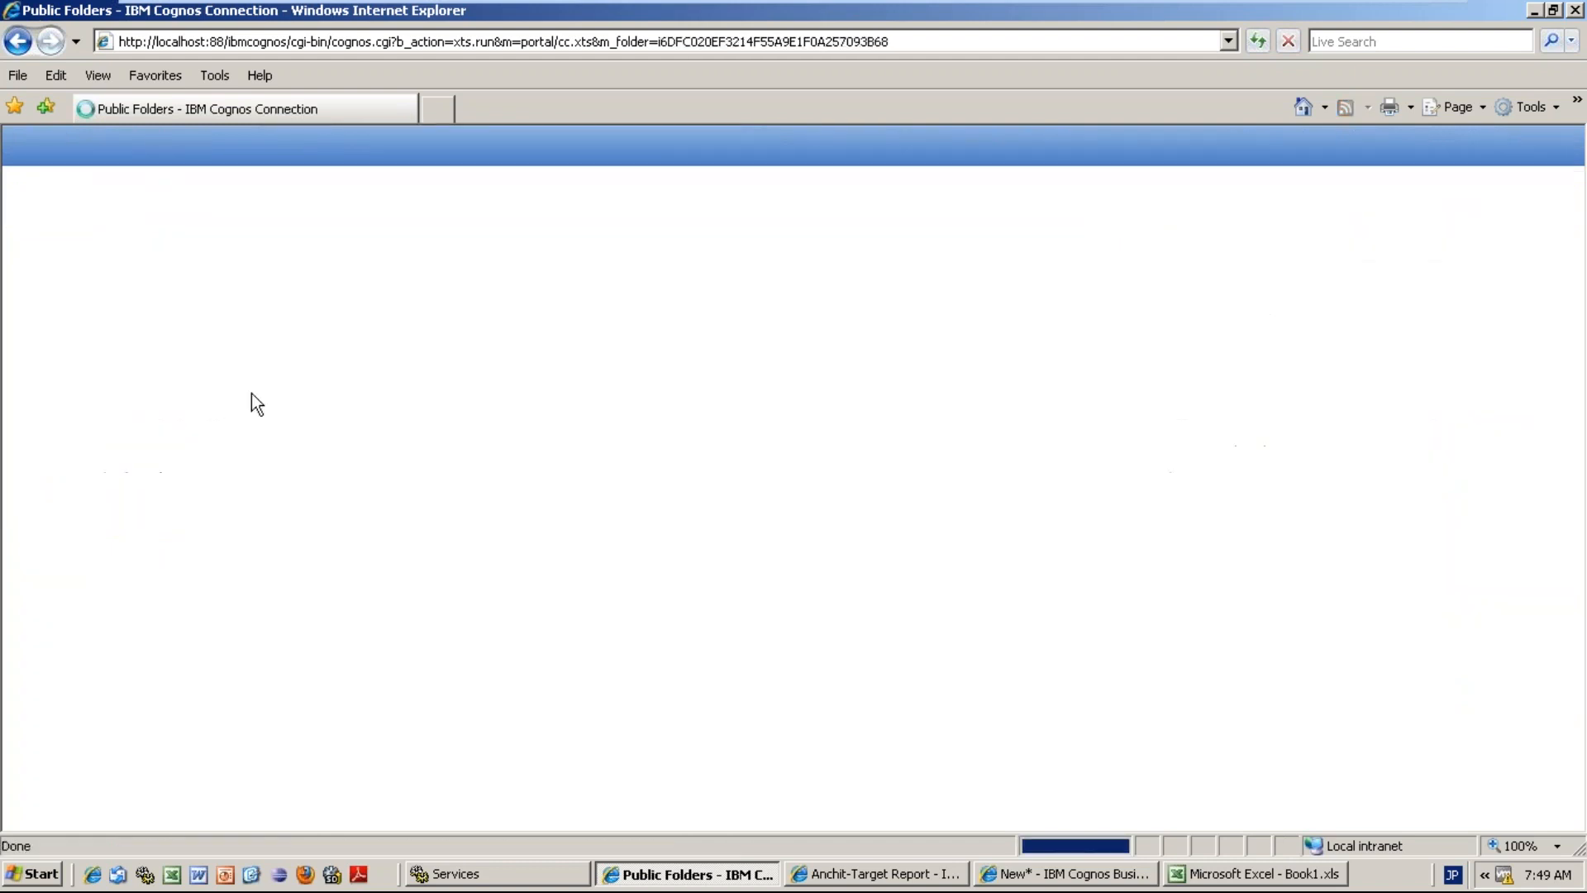
{"action": "left_click", "coordinate": [1439, 347]}
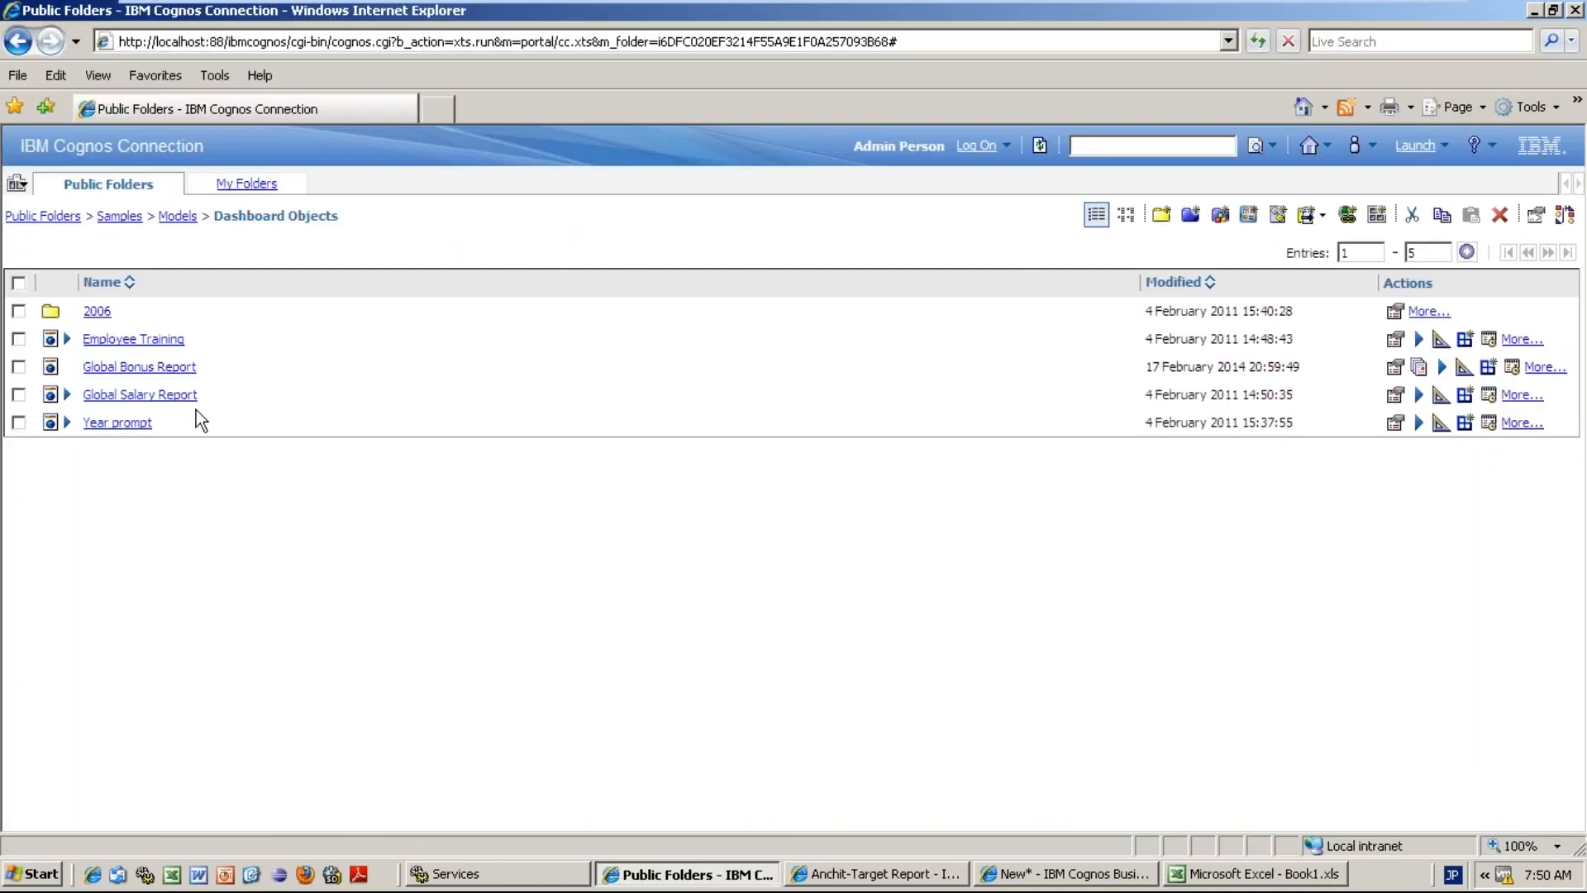
{"action": "left_click", "coordinate": [121, 426]}
- Return to the Business Insight dashboard and add the Global Bonus Report beside the Employee Training chart
{"action": "left_click", "coordinate": [1067, 880]}
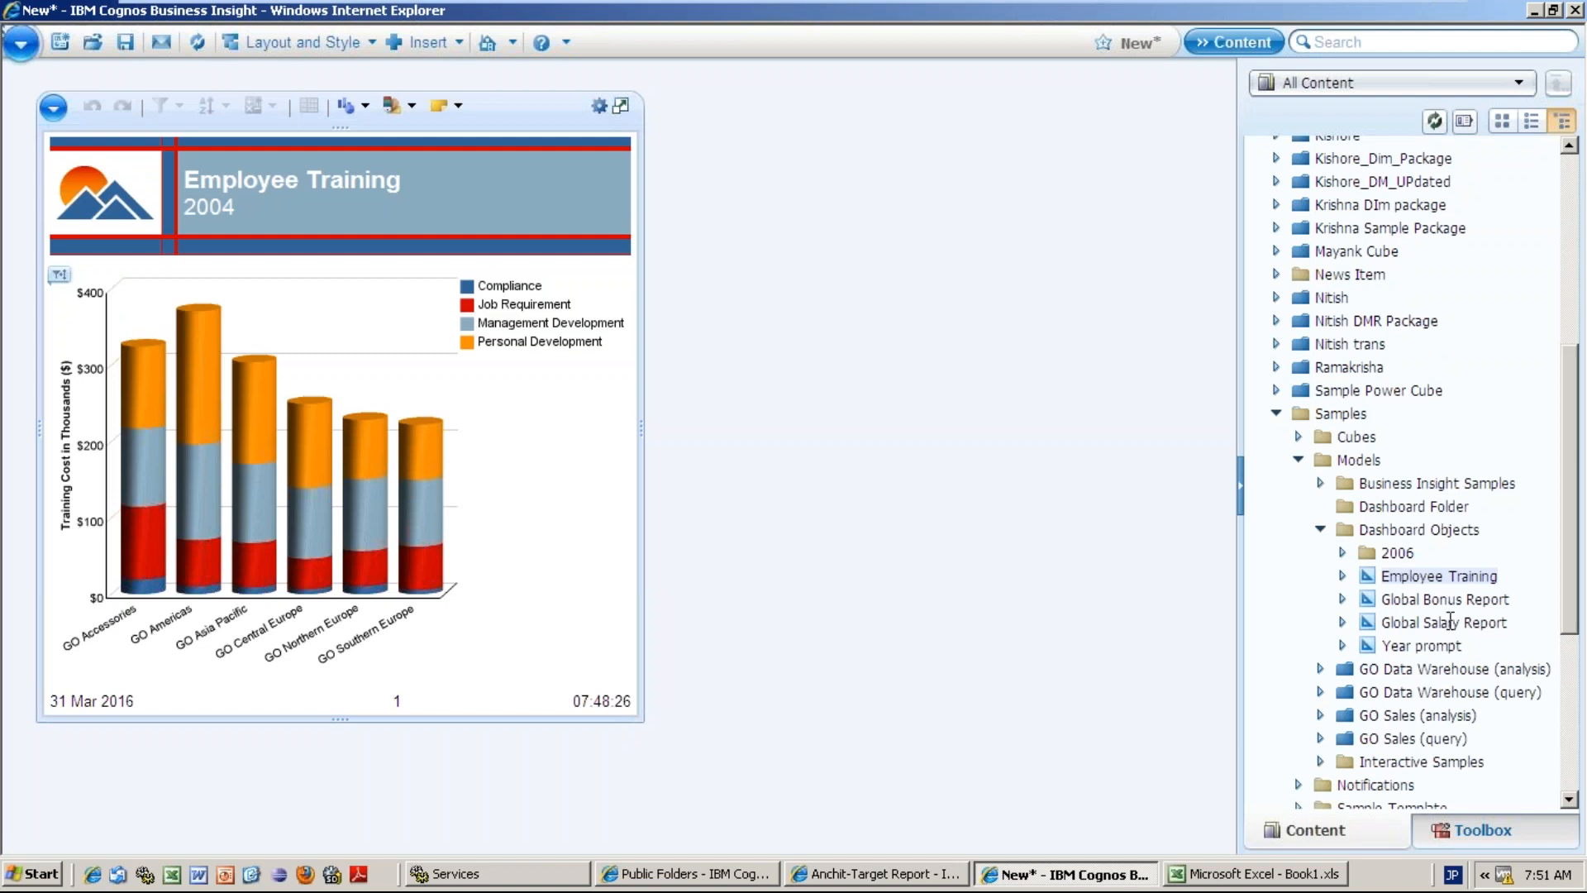
{"action": "left_click", "coordinate": [1434, 599]}
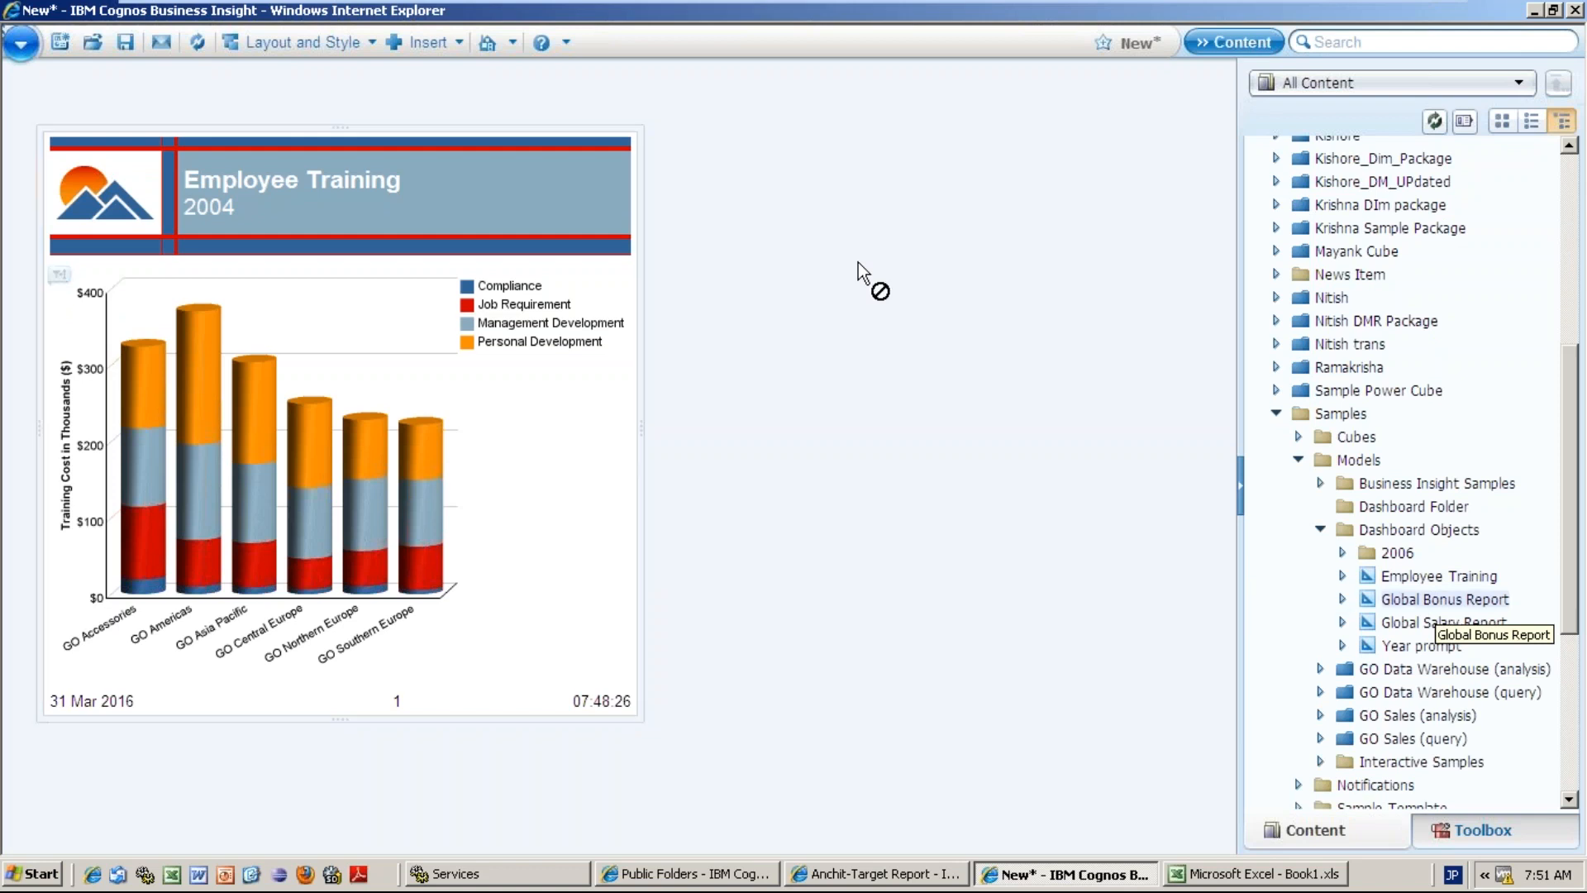
{"action": "left_click_drag", "start_coordinate": [858, 263], "coordinate": [858, 264]}
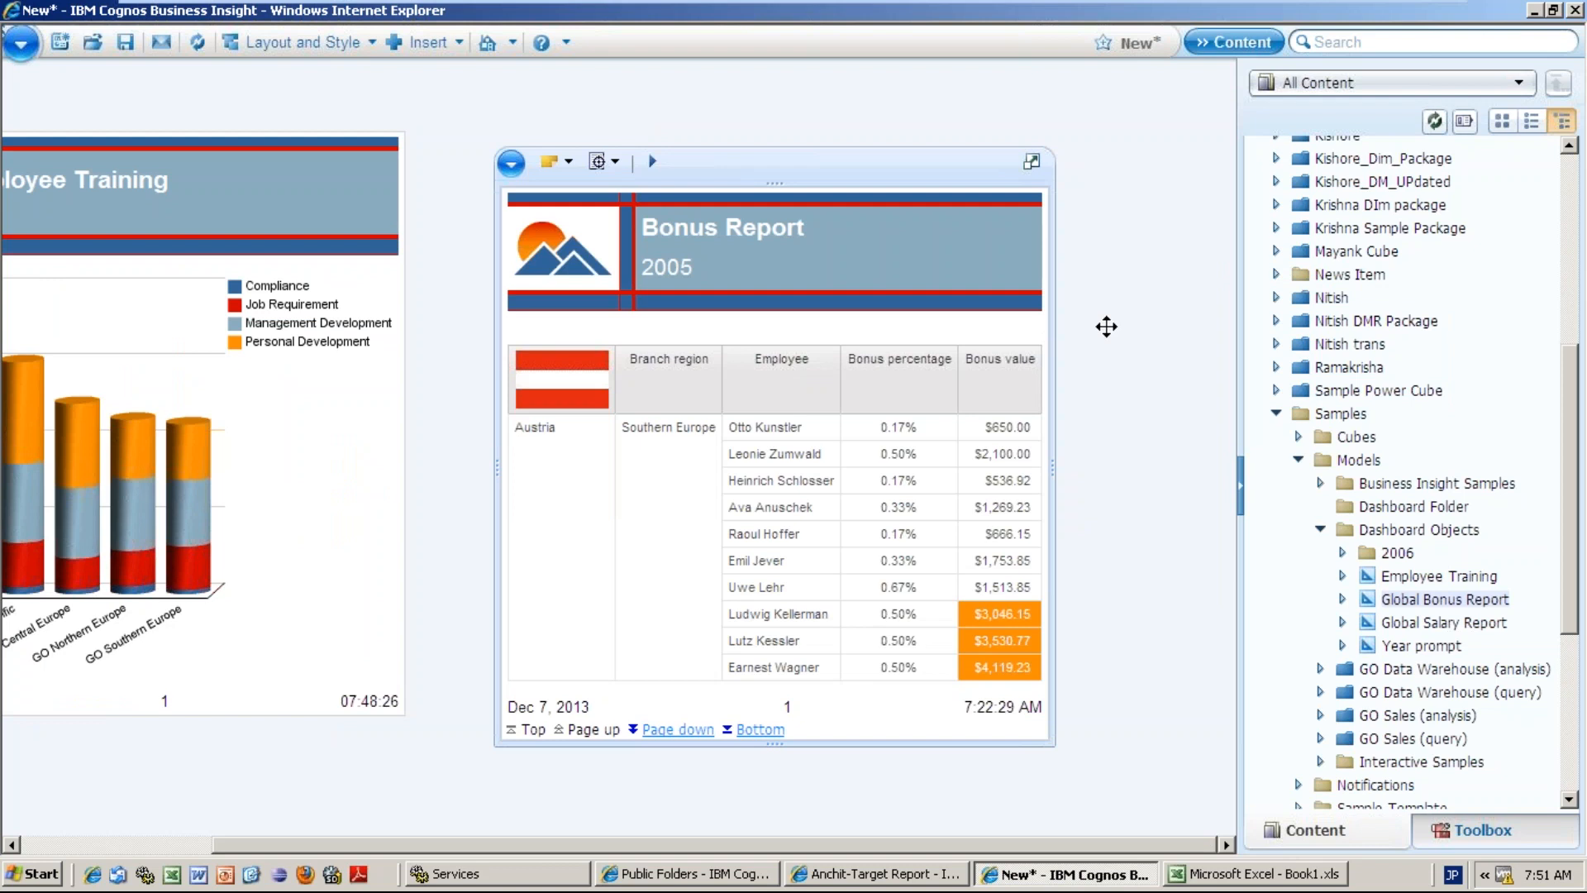
- Insert the Year prompt report from Dashboard Objects and place it above the Employee Training chart
{"action": "left_click", "coordinate": [378, 617]}
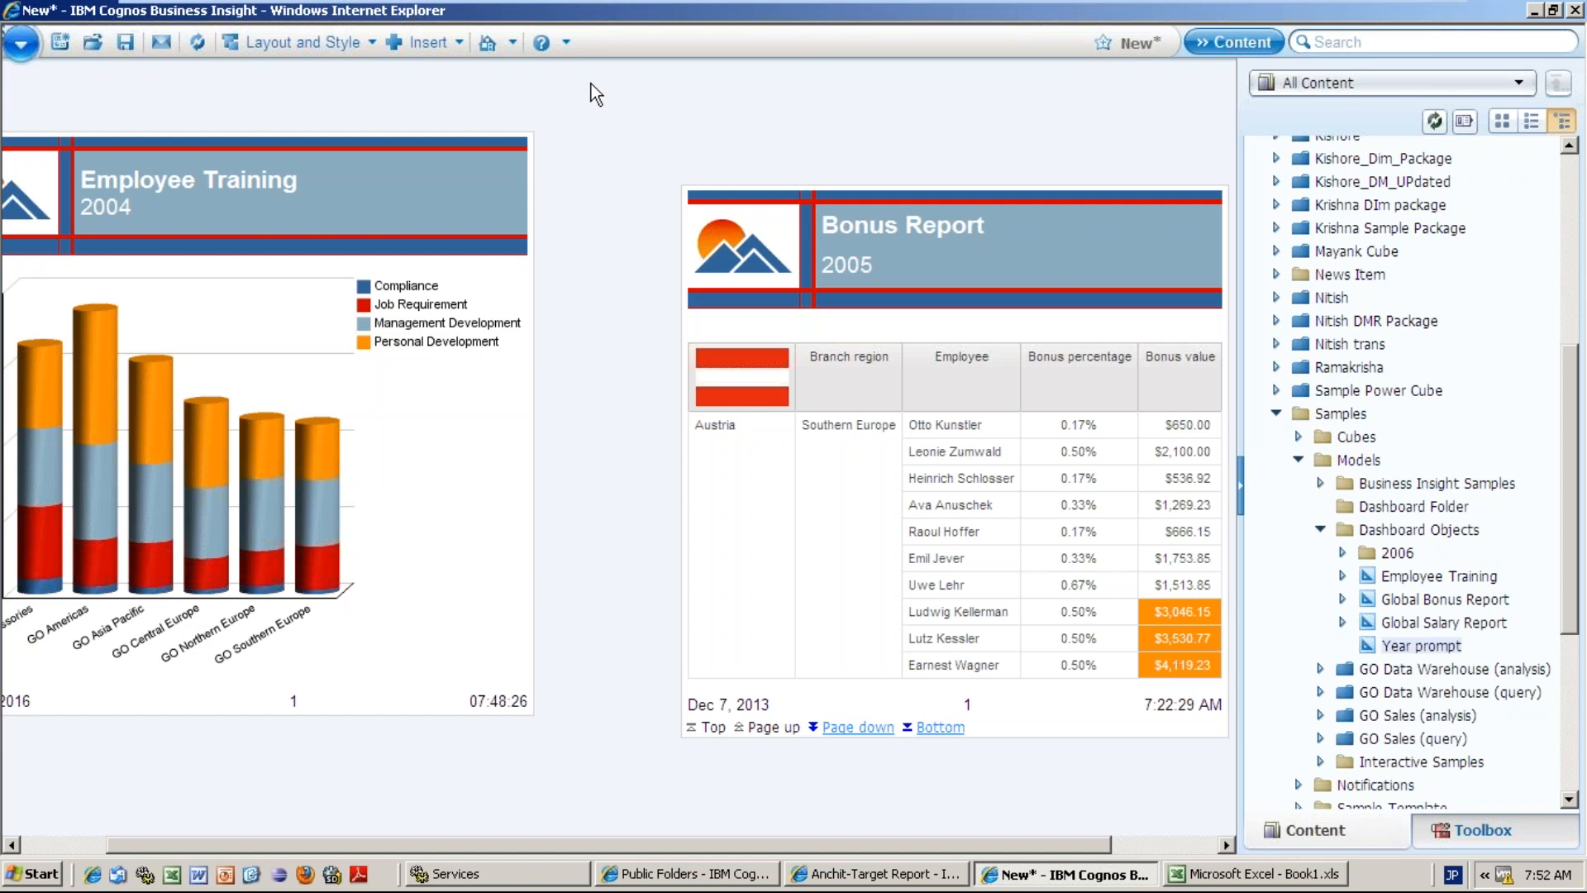
{"action": "left_click", "coordinate": [52, 847]}
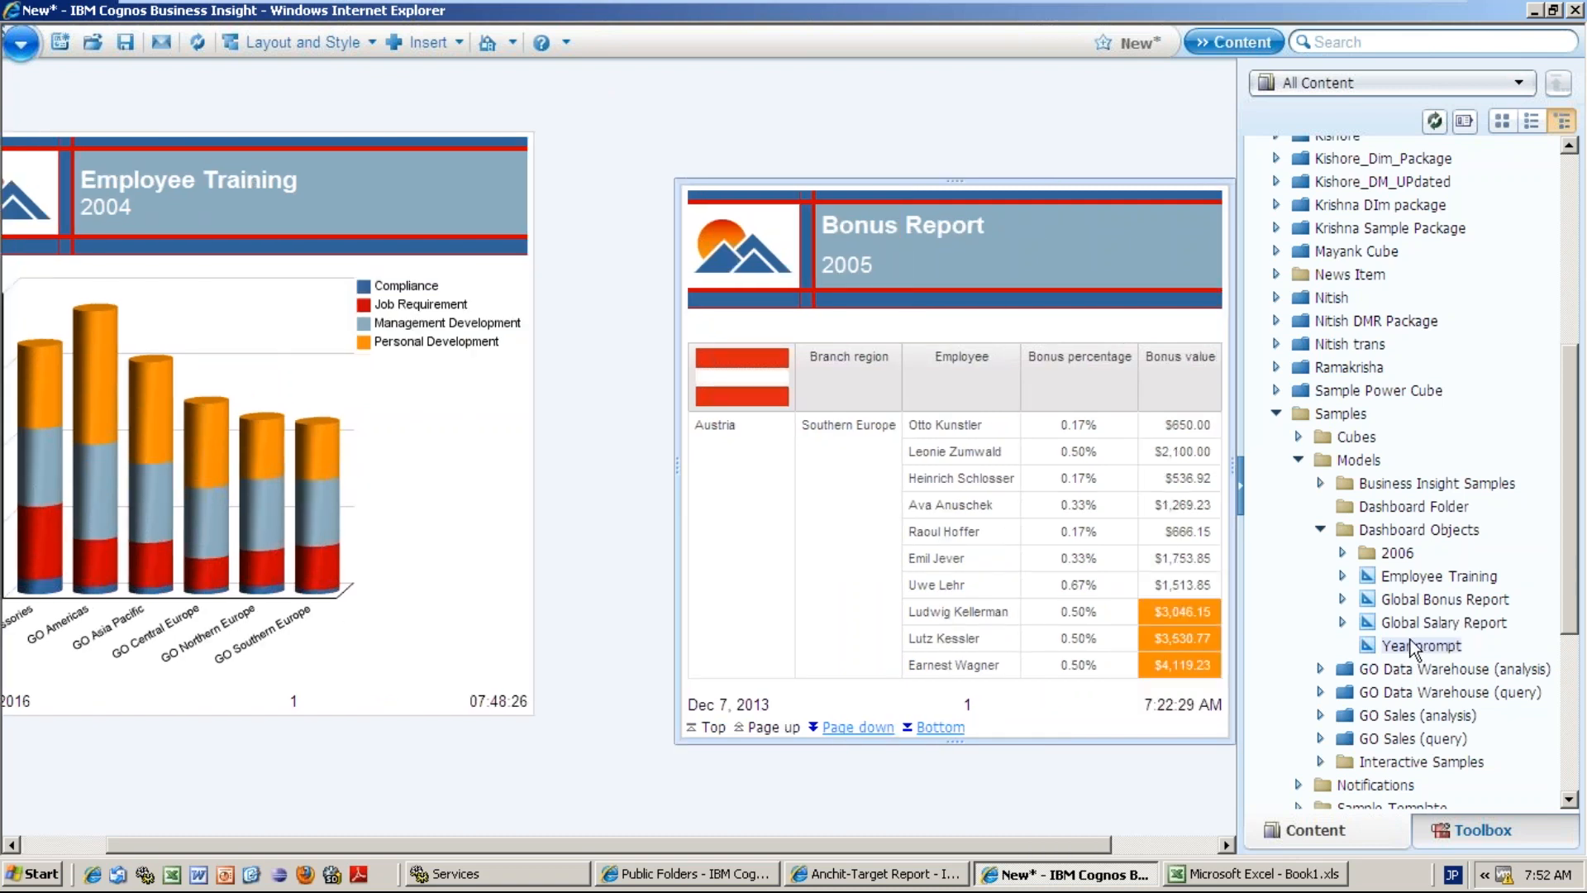
{"action": "right_click", "coordinate": [1412, 647]}
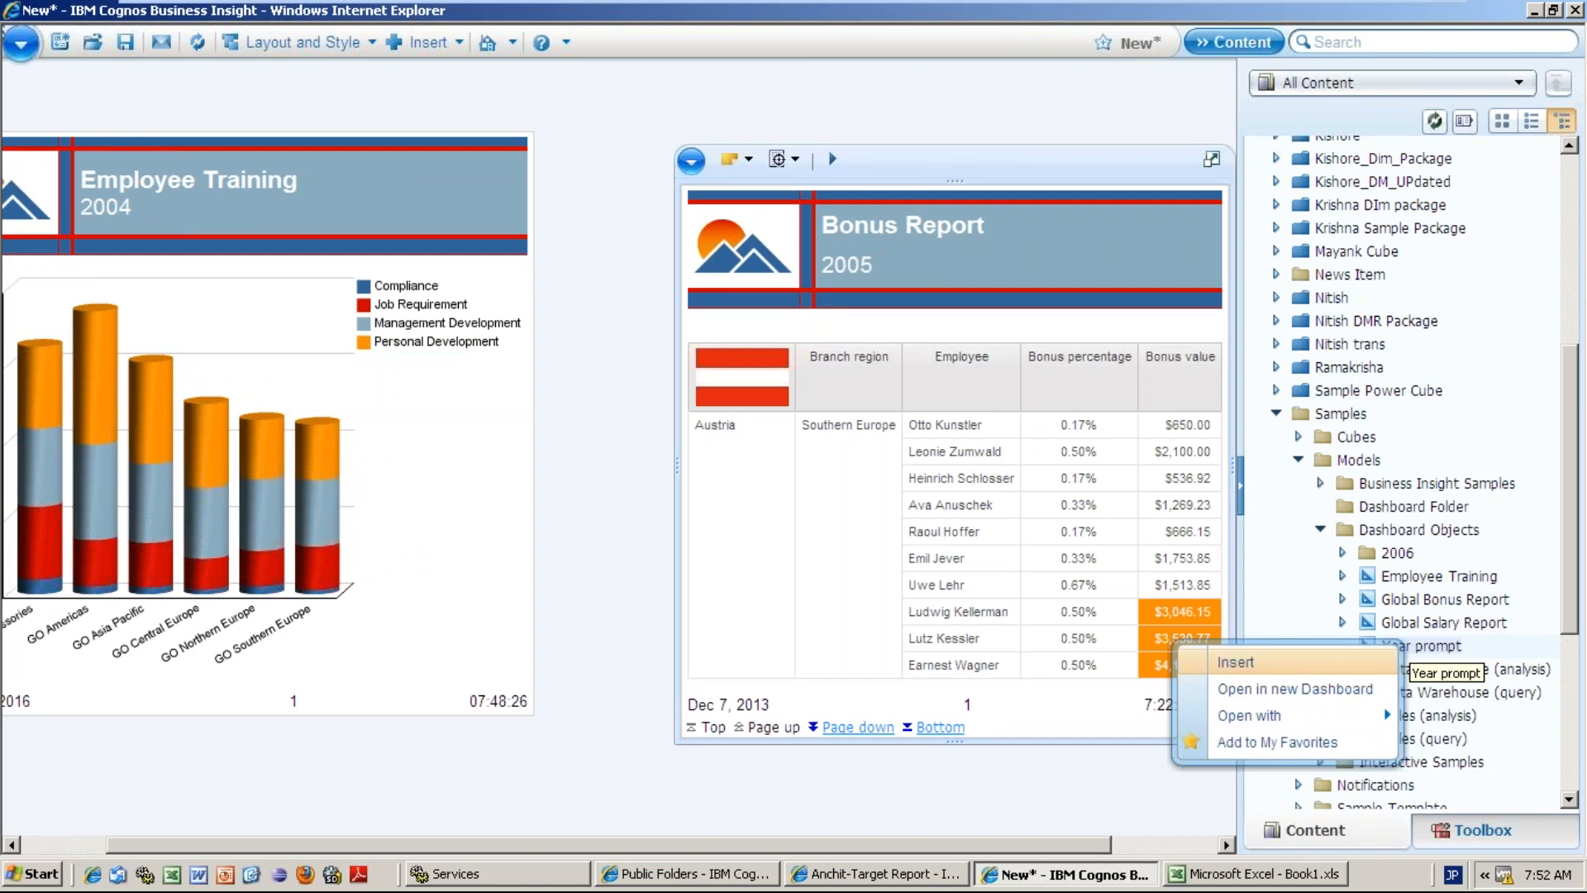
{"action": "left_click", "coordinate": [1235, 662]}
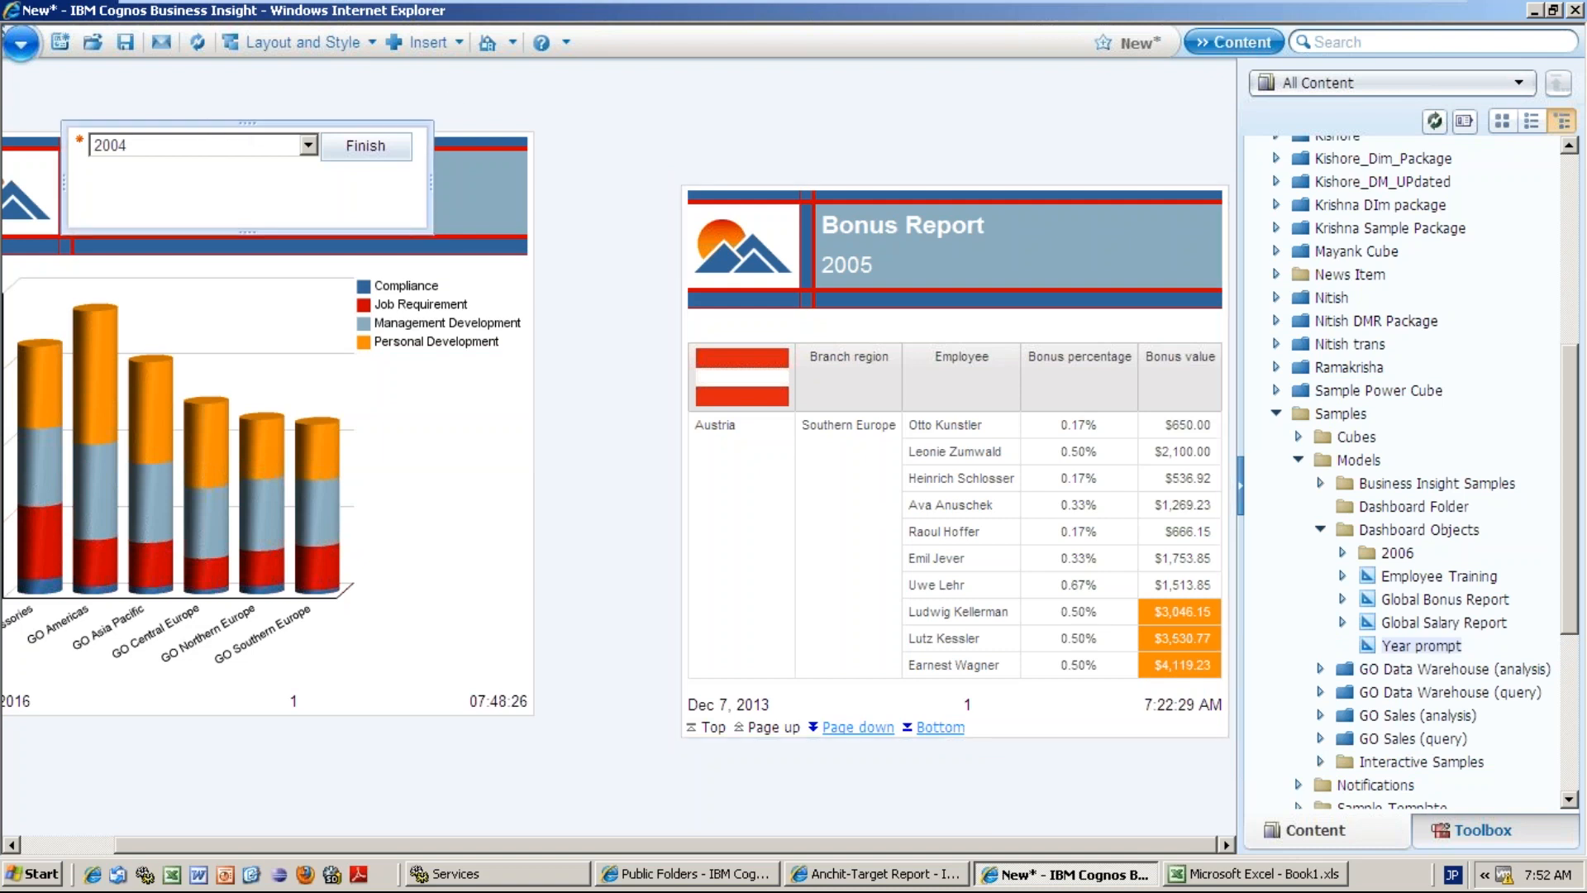
{"action": "left_click", "coordinate": [289, 128]}
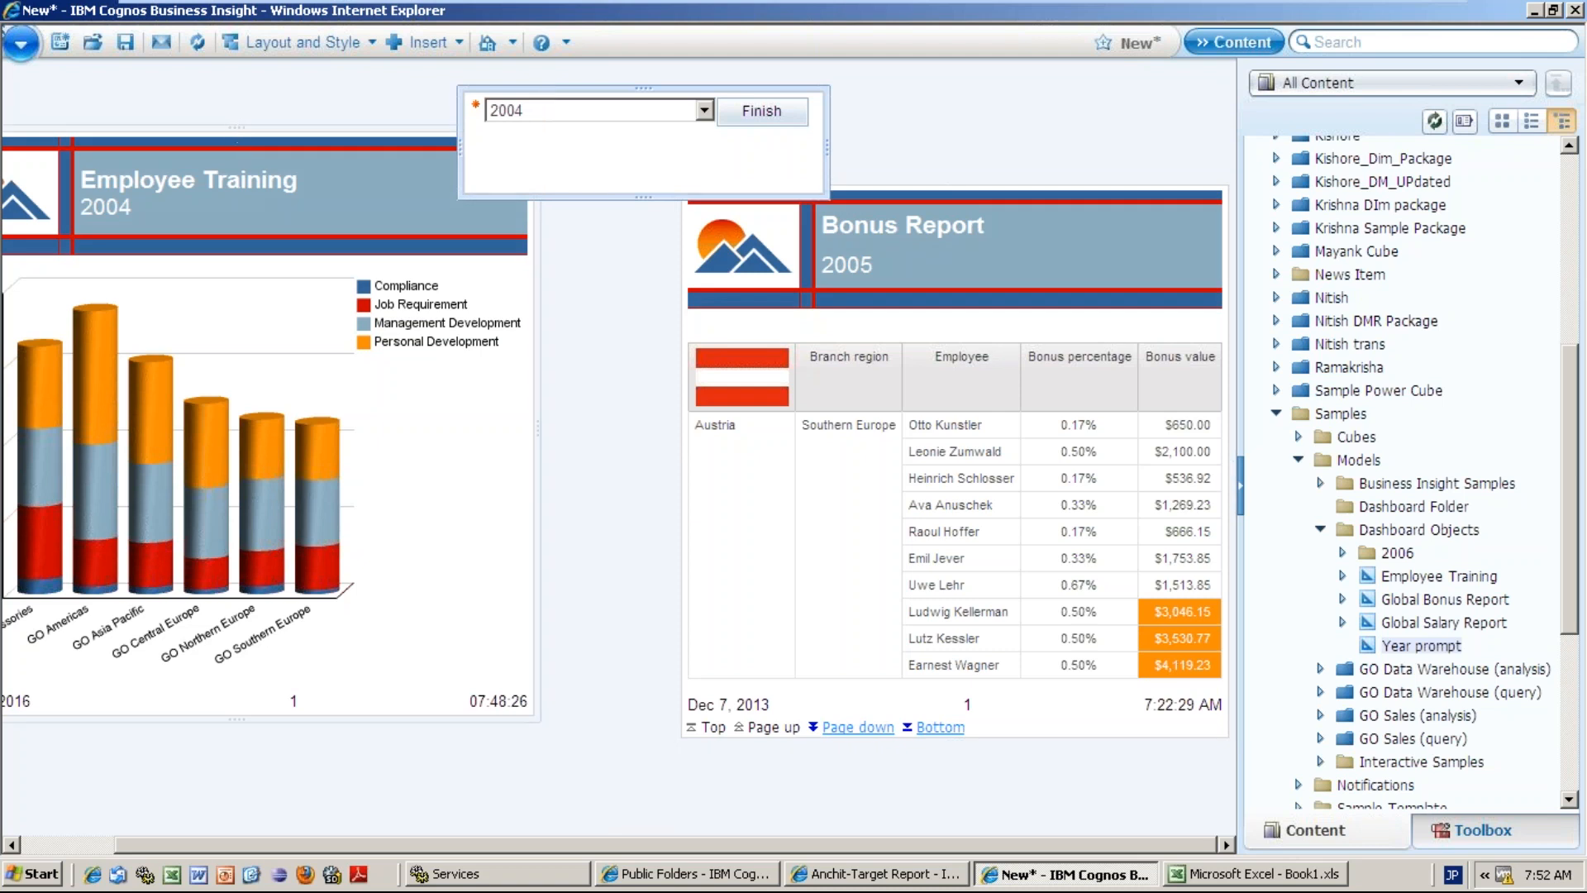
{"action": "key", "text": "ctrl+z"}
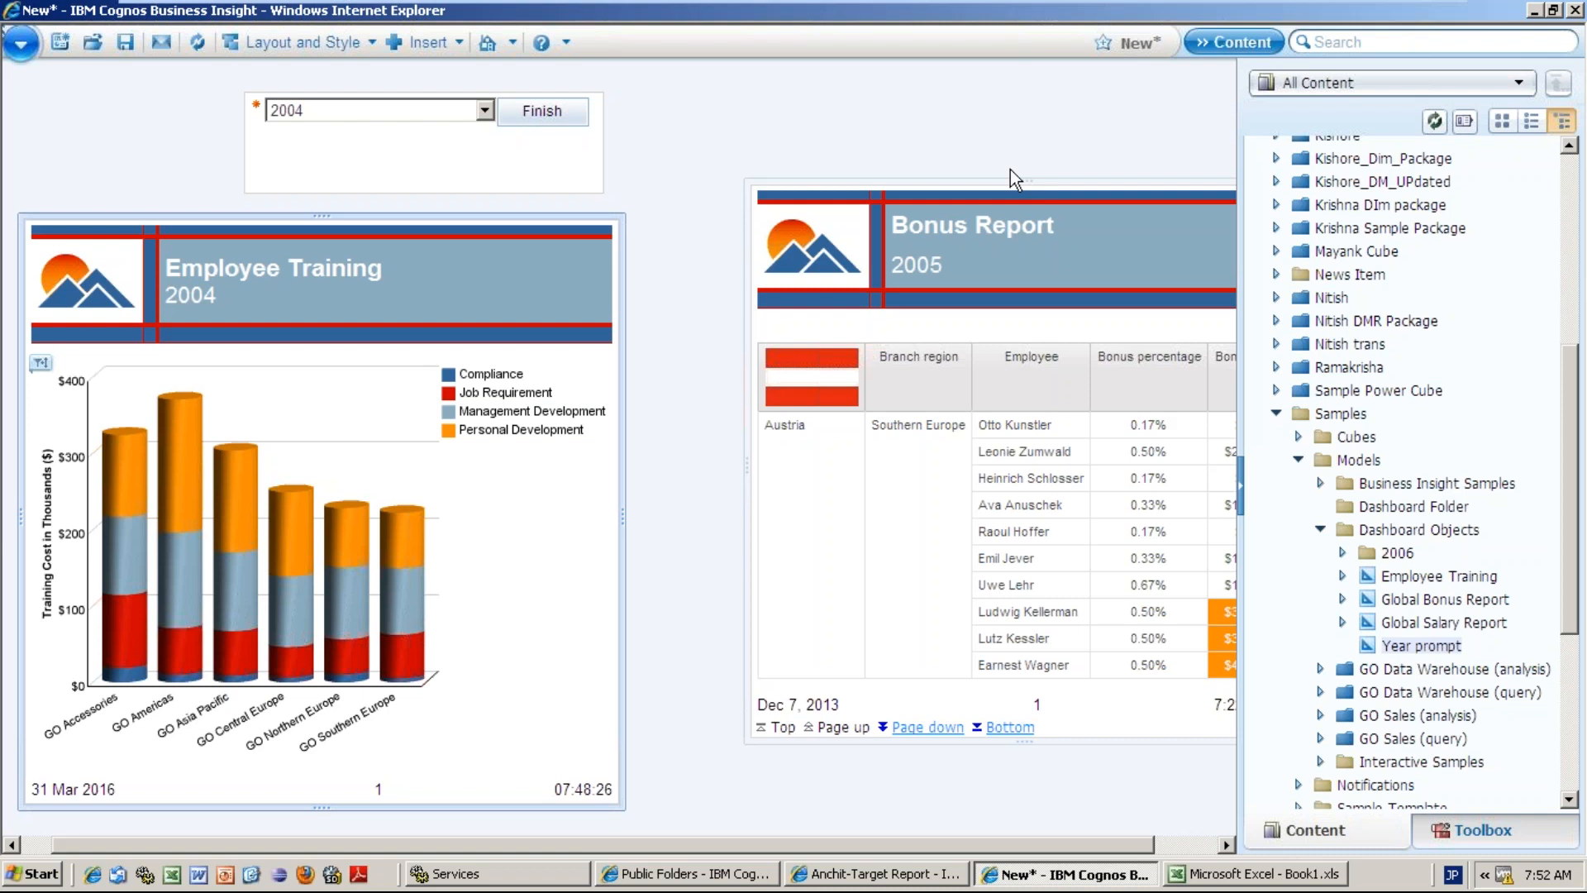
- Hide the content pane and fit the Employee Training widget below the Year prompt, resizing its height
{"action": "left_click", "coordinate": [1010, 170]}
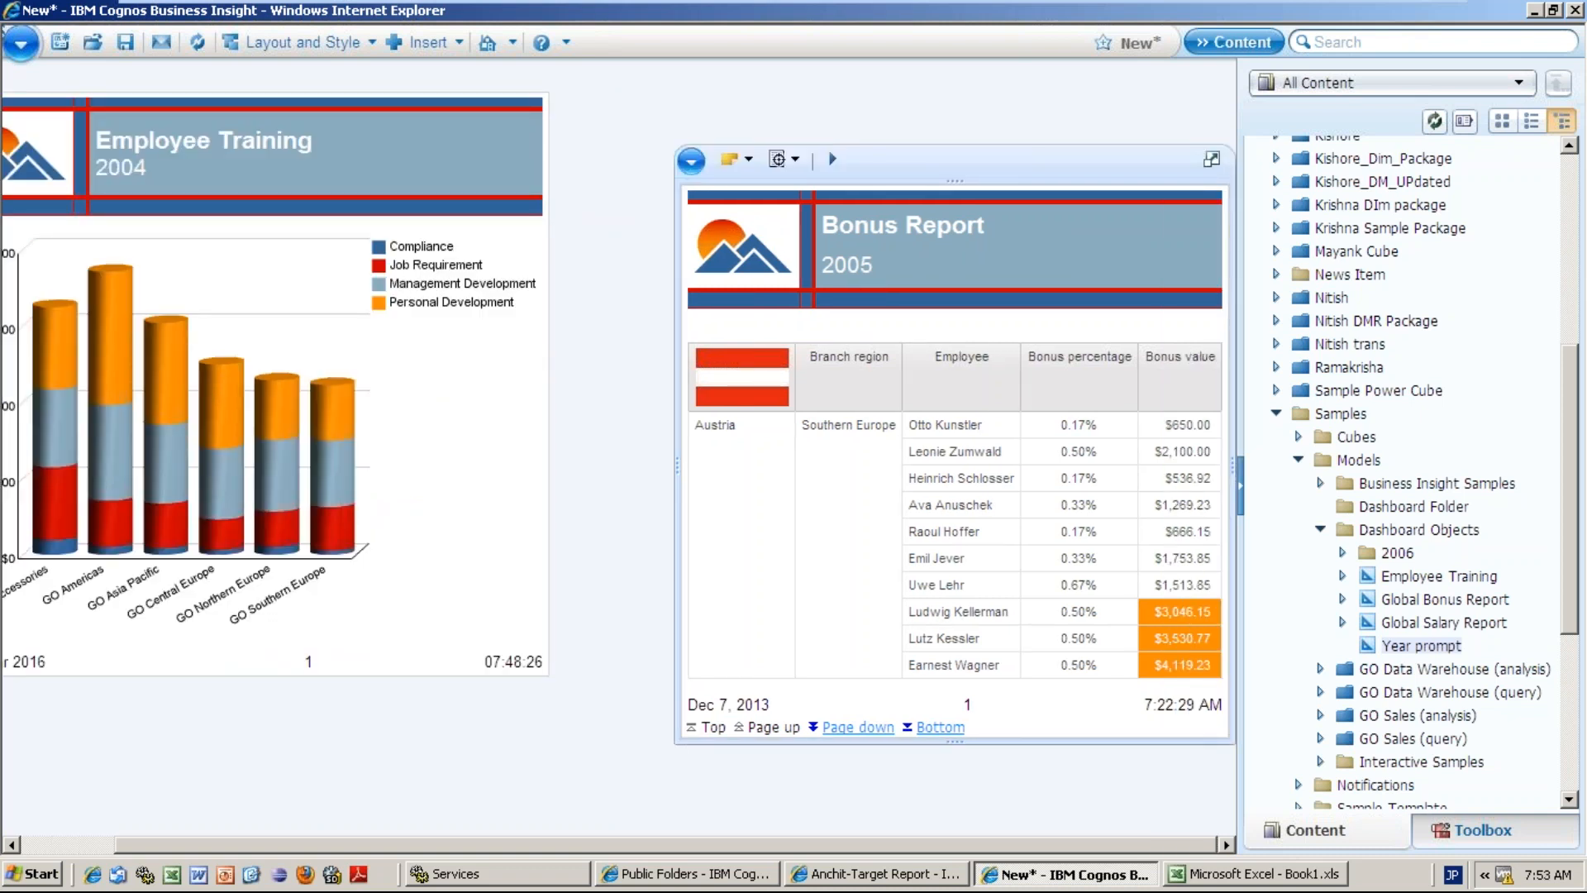
{"action": "left_click", "coordinate": [342, 100]}
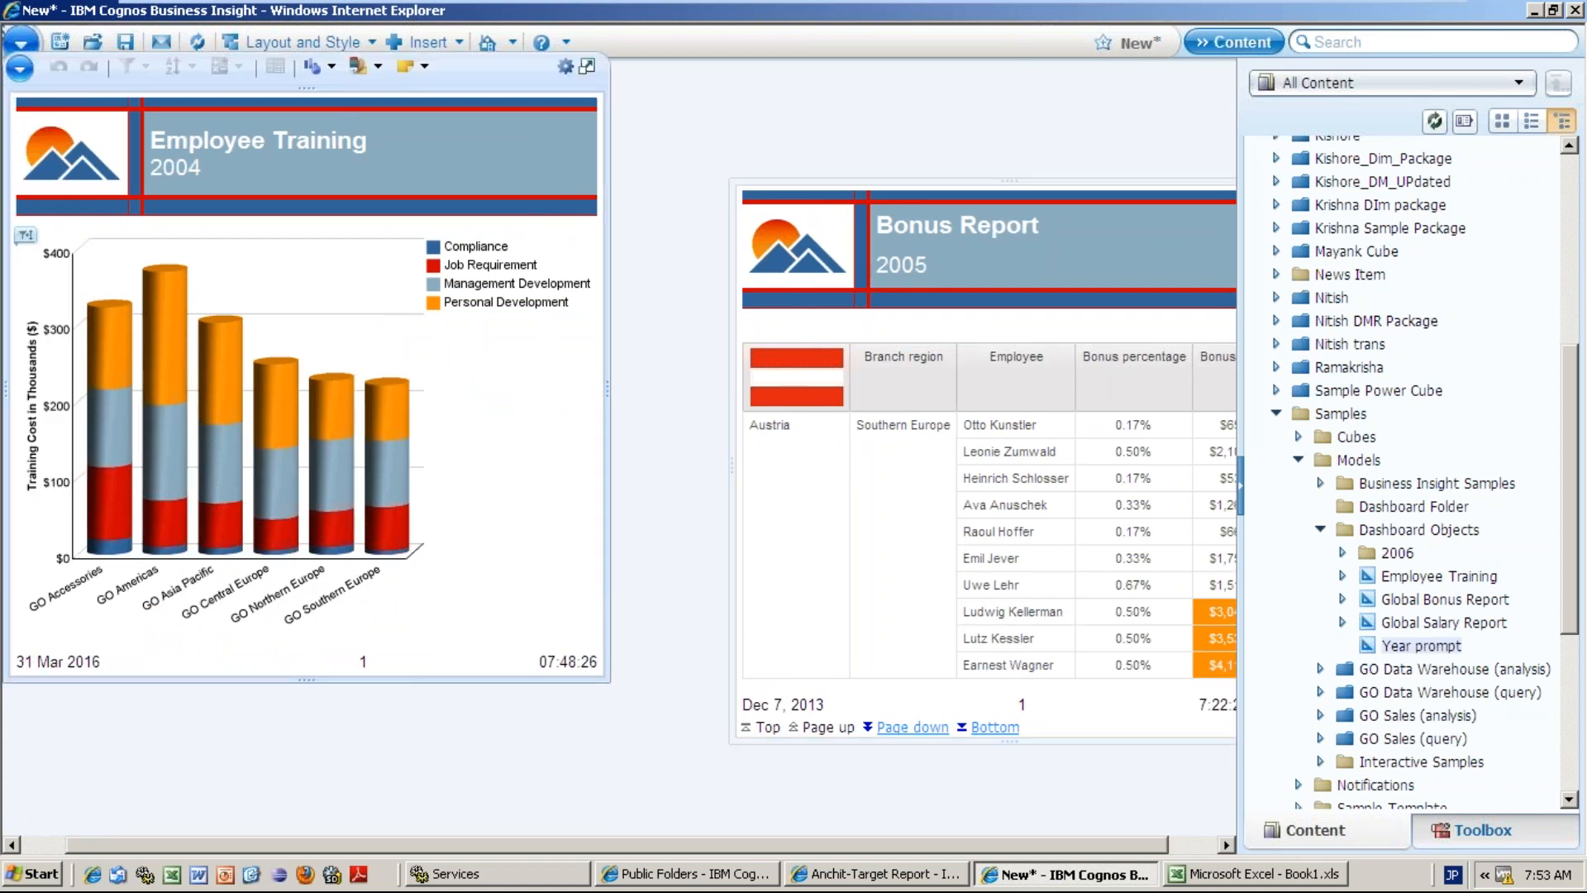
{"action": "left_click", "coordinate": [730, 628]}
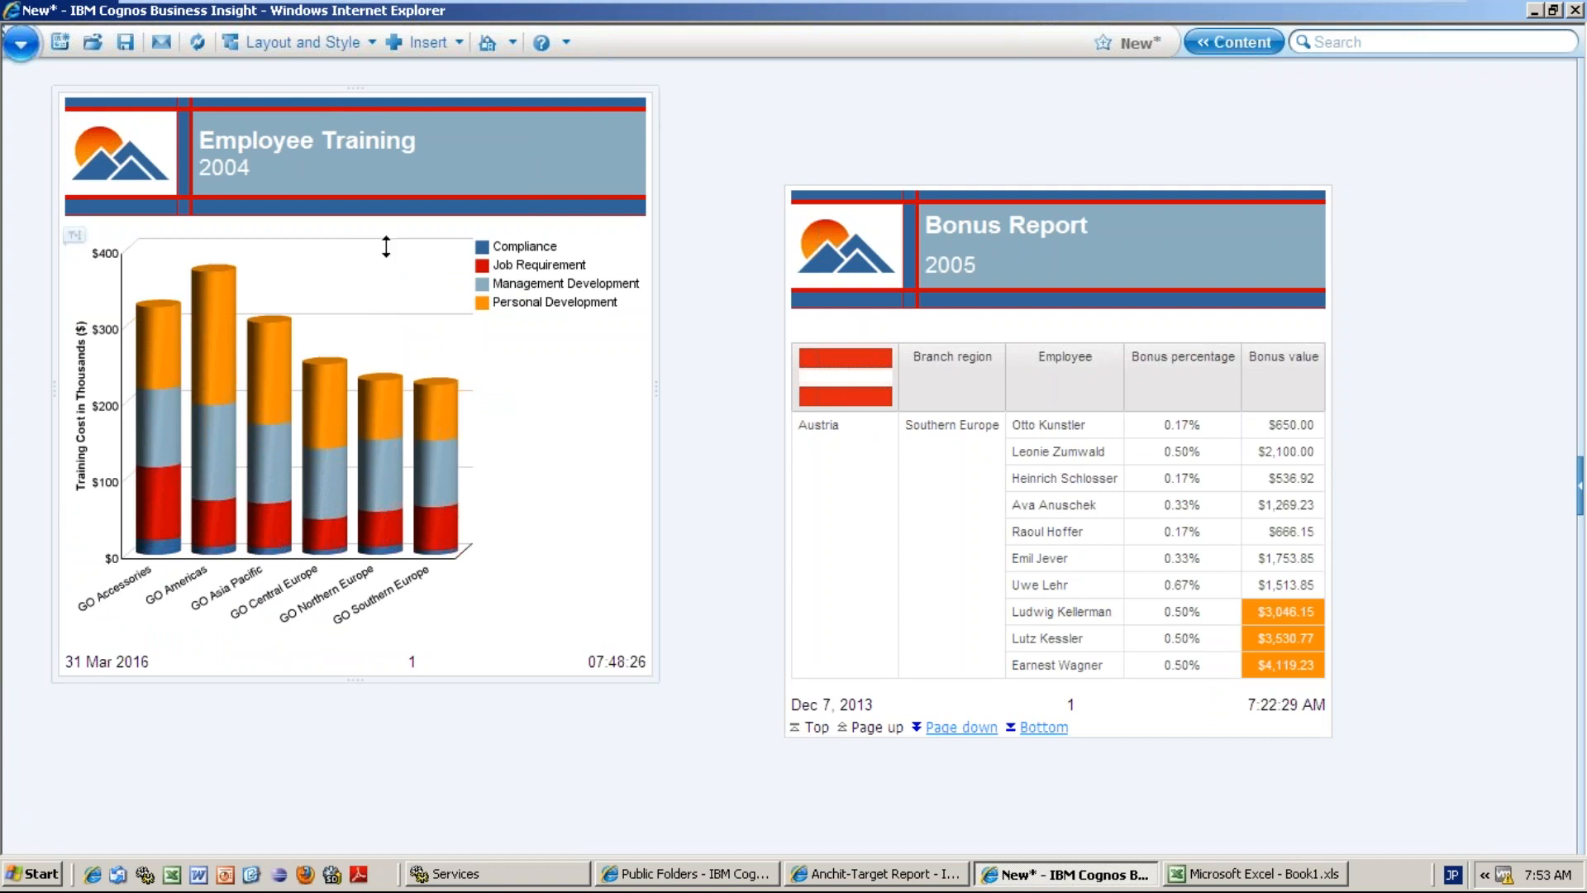
{"action": "left_click", "coordinate": [356, 680]}
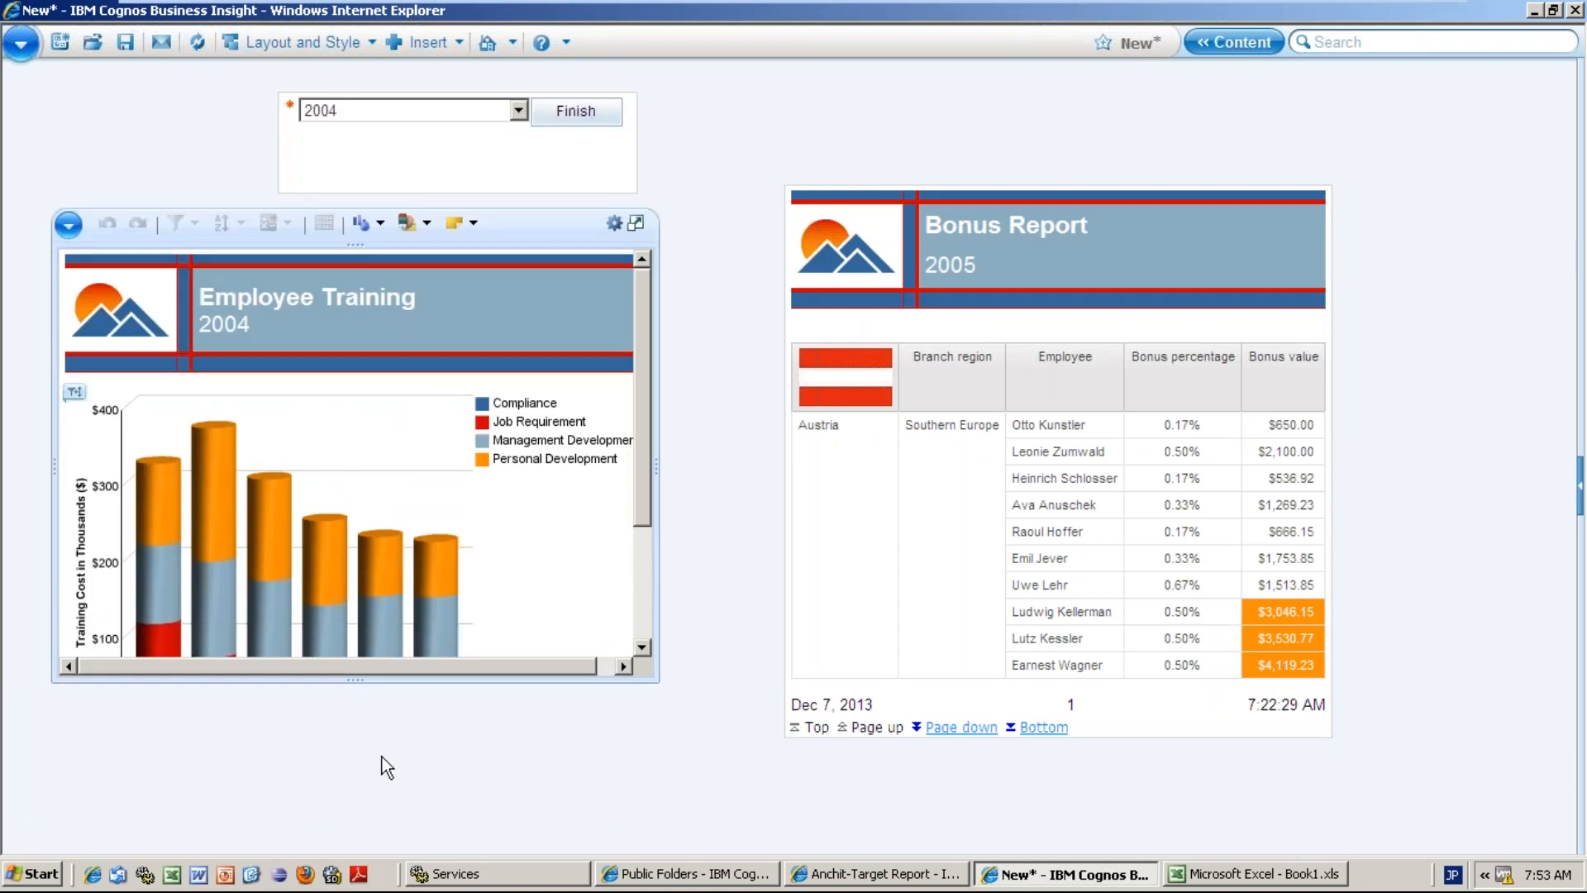
{"action": "left_click_drag", "start_coordinate": [355, 679], "coordinate": [382, 758]}
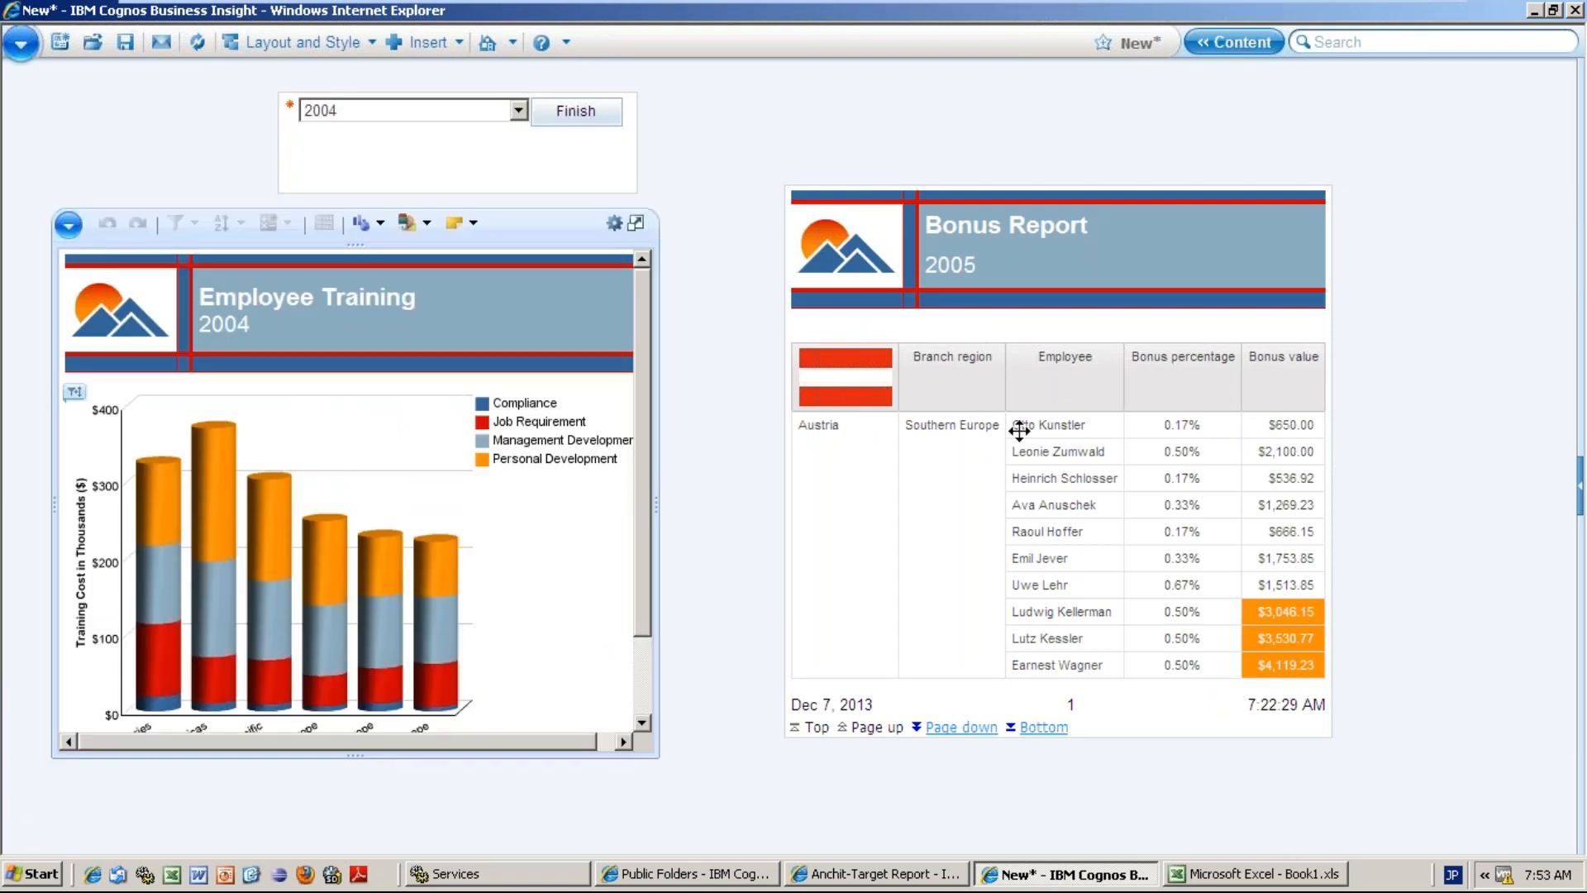
- Move the Bonus Report down to line up beside Employee Training and extend the Employee Training widget downwards
{"action": "left_click", "coordinate": [1063, 187]}
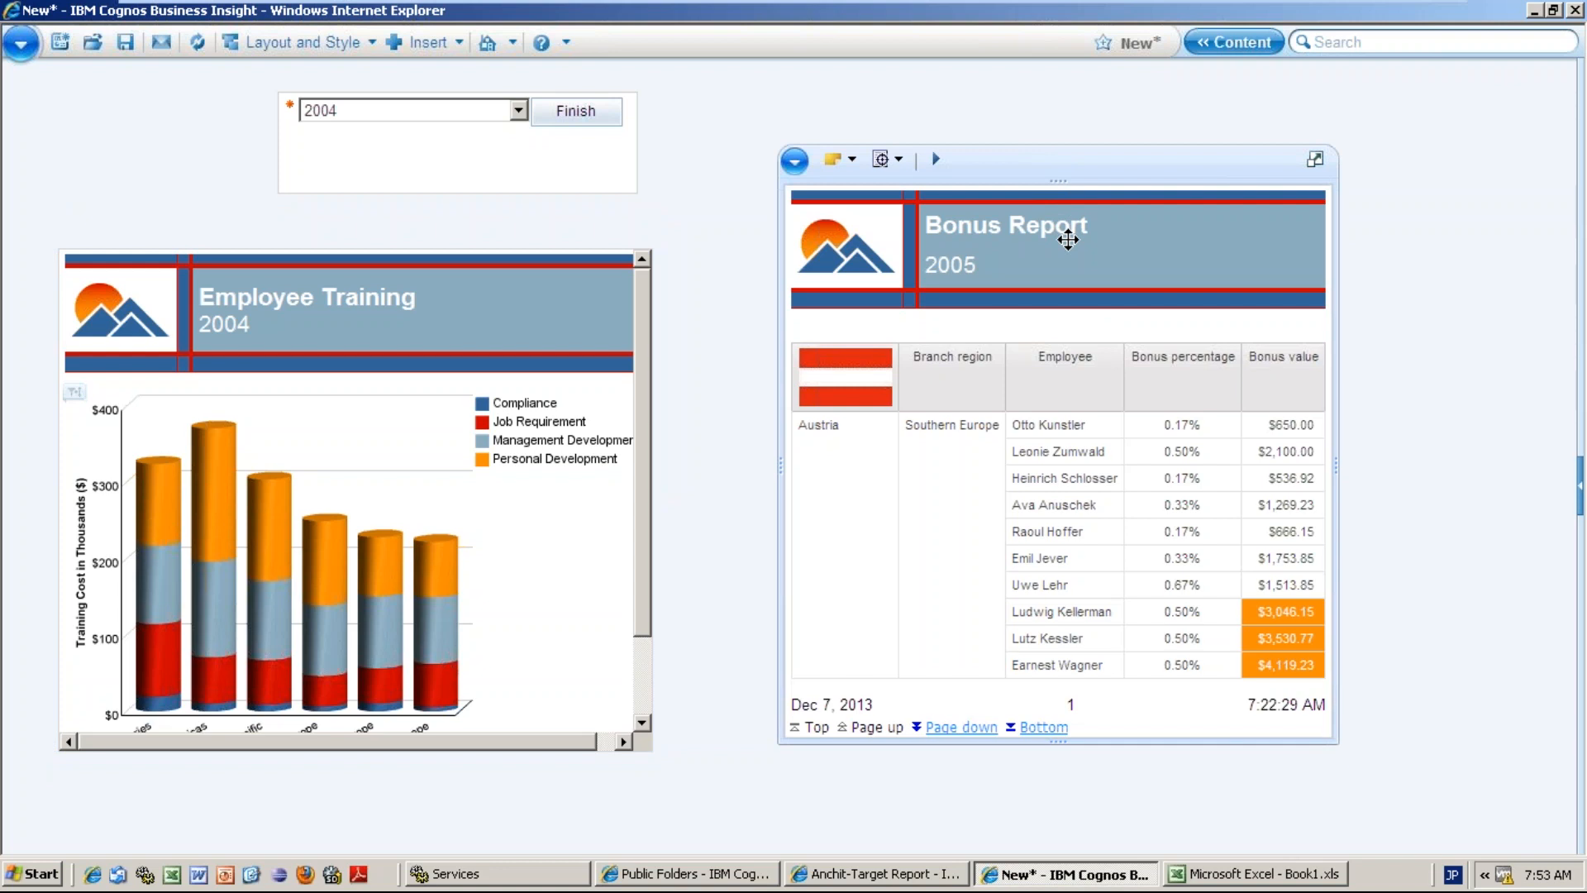
{"action": "left_click_drag", "start_coordinate": [1068, 239], "coordinate": [1066, 241]}
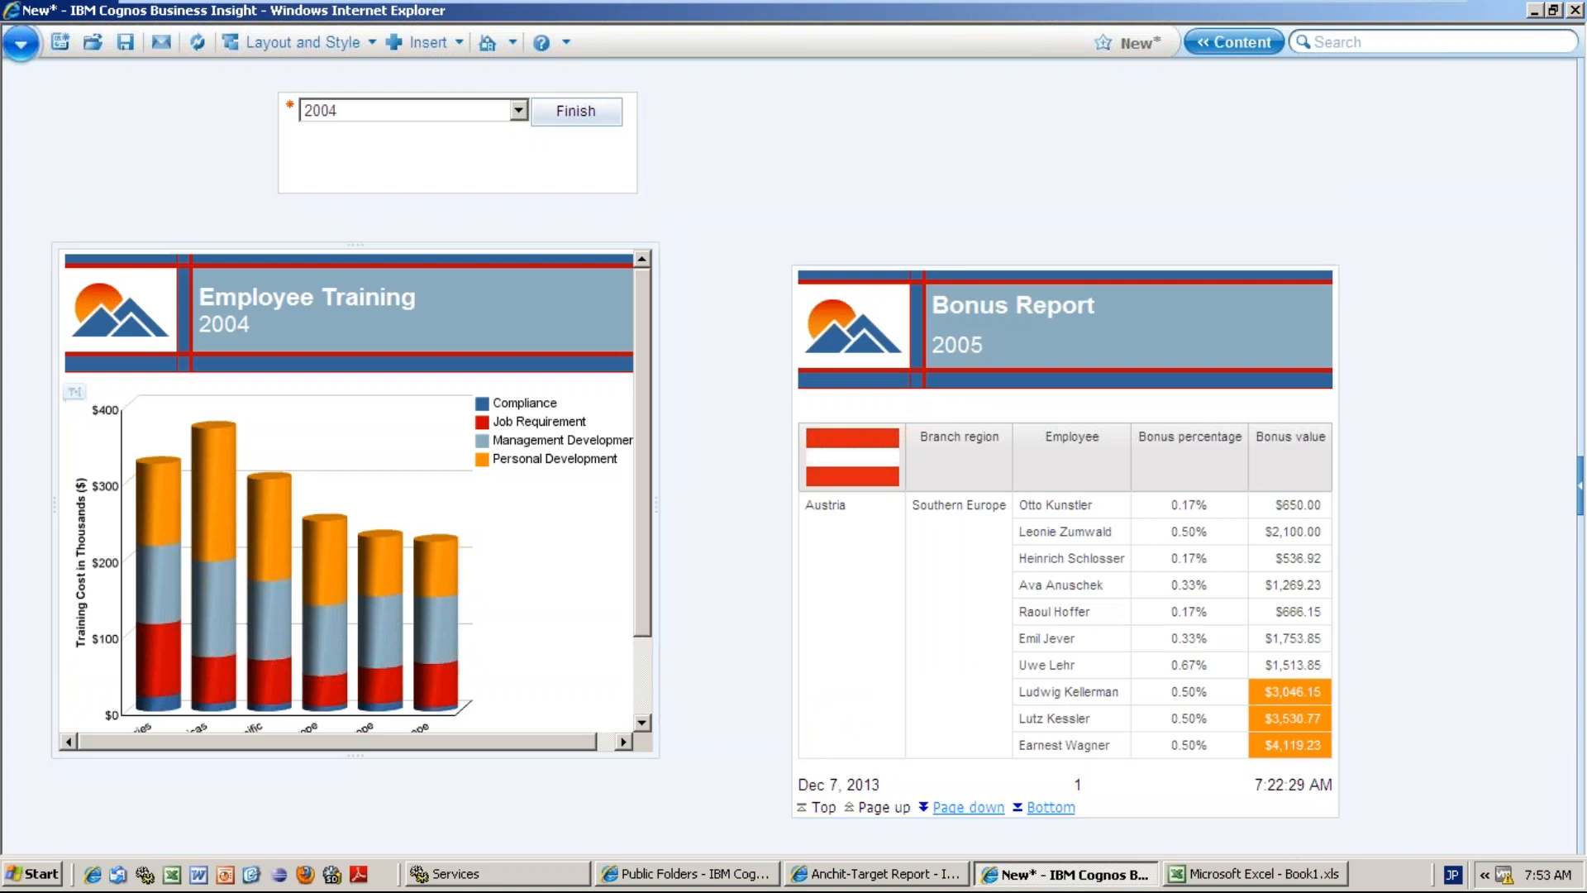
{"action": "left_click_drag", "start_coordinate": [354, 752], "coordinate": [360, 824]}
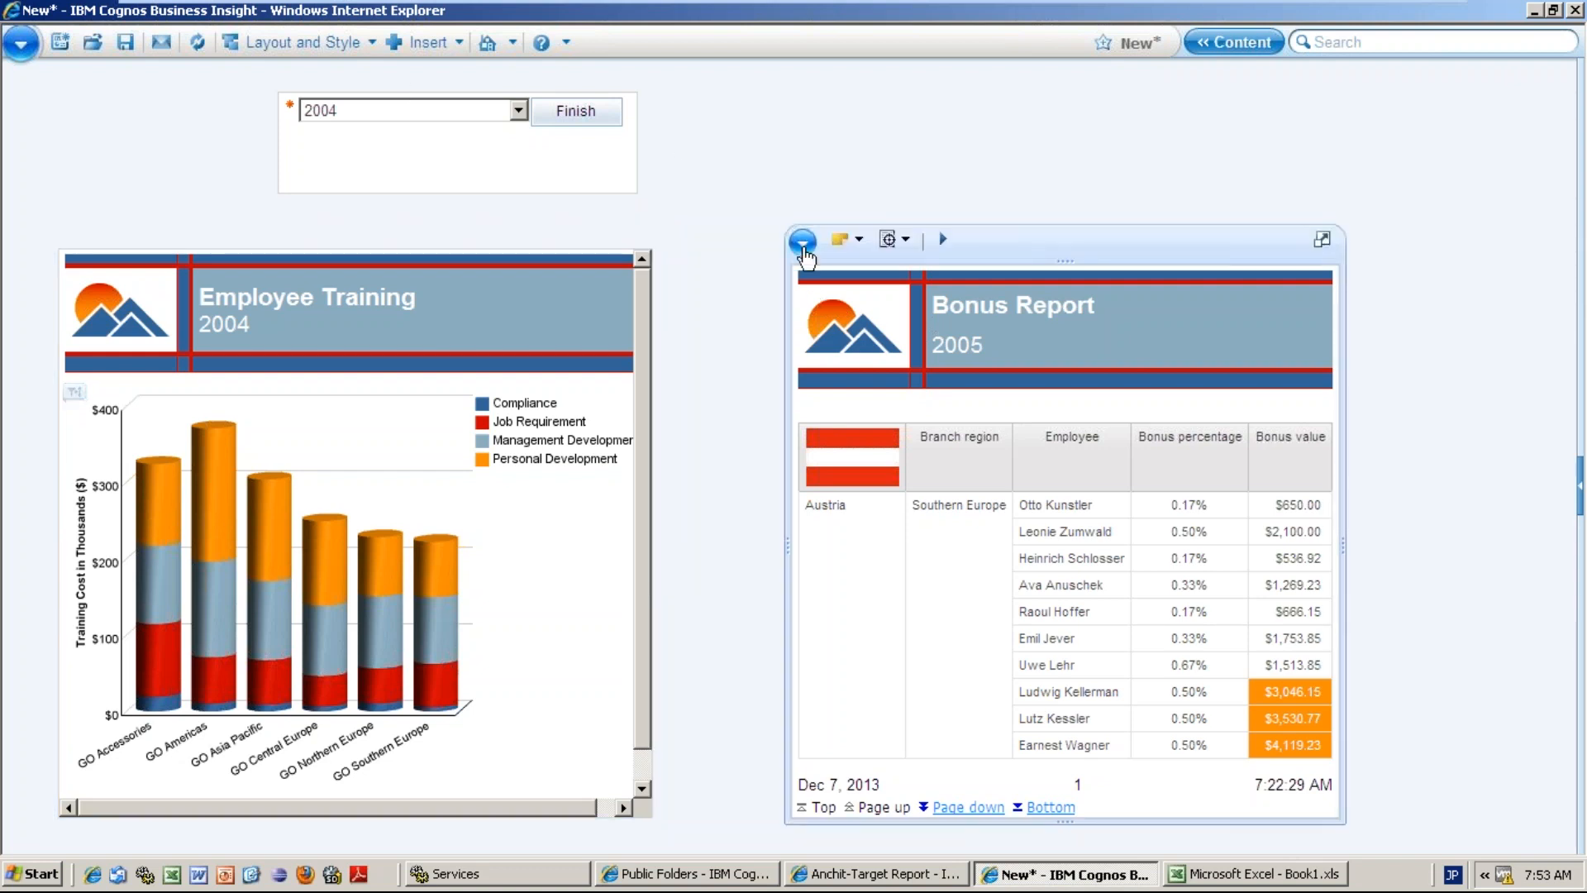
- Check which widgets the Global Bonus Report listens to, leaving its widget event settings as they are
{"action": "left_click", "coordinate": [802, 241]}
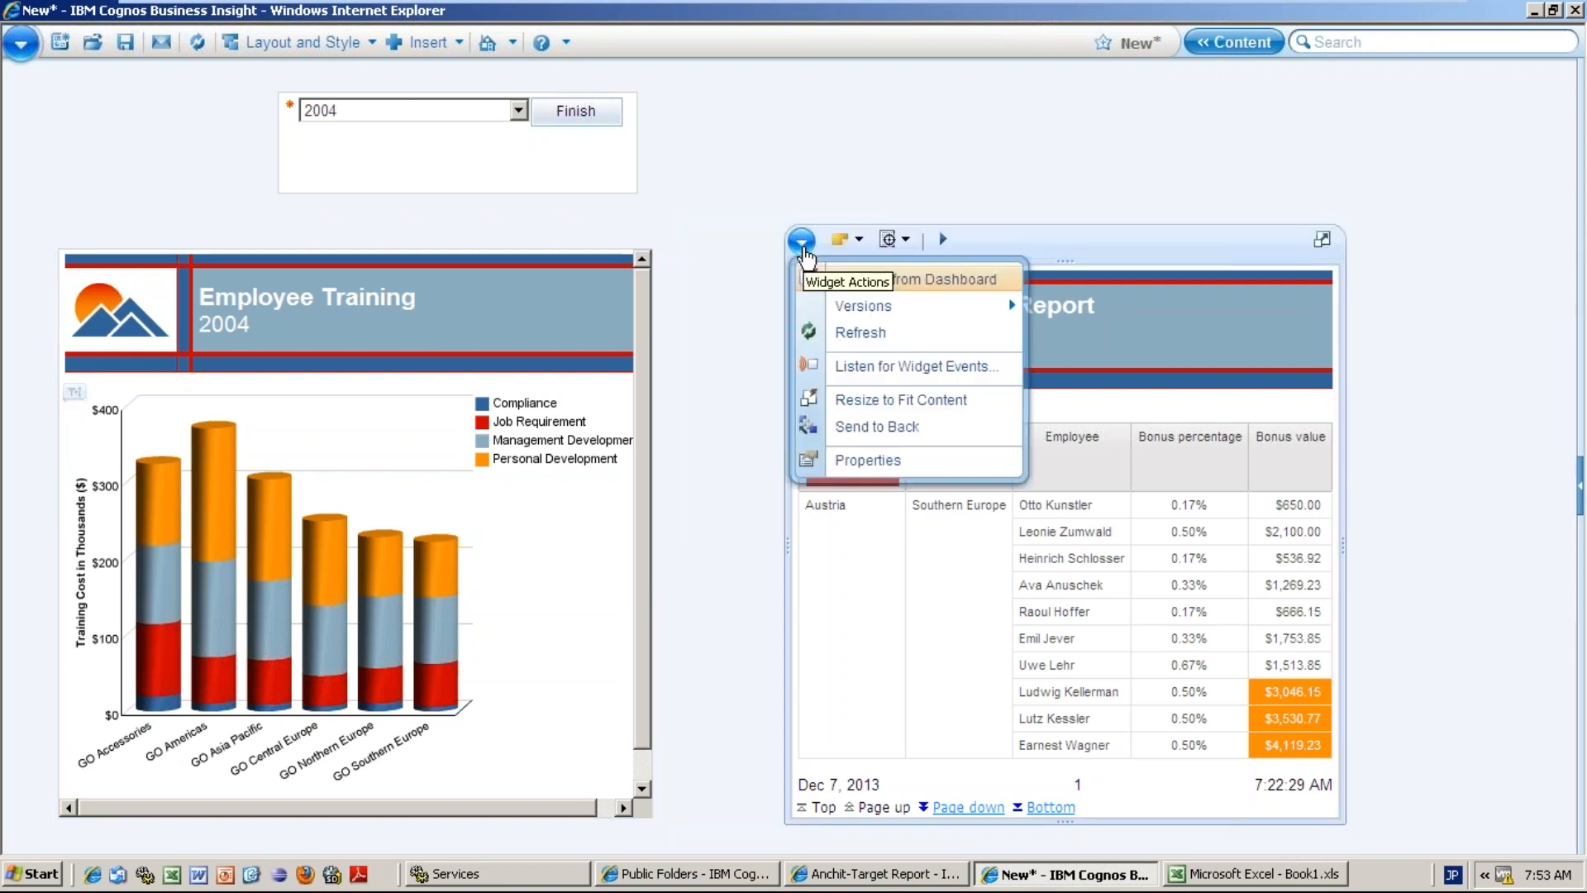
{"action": "left_click", "coordinate": [890, 366]}
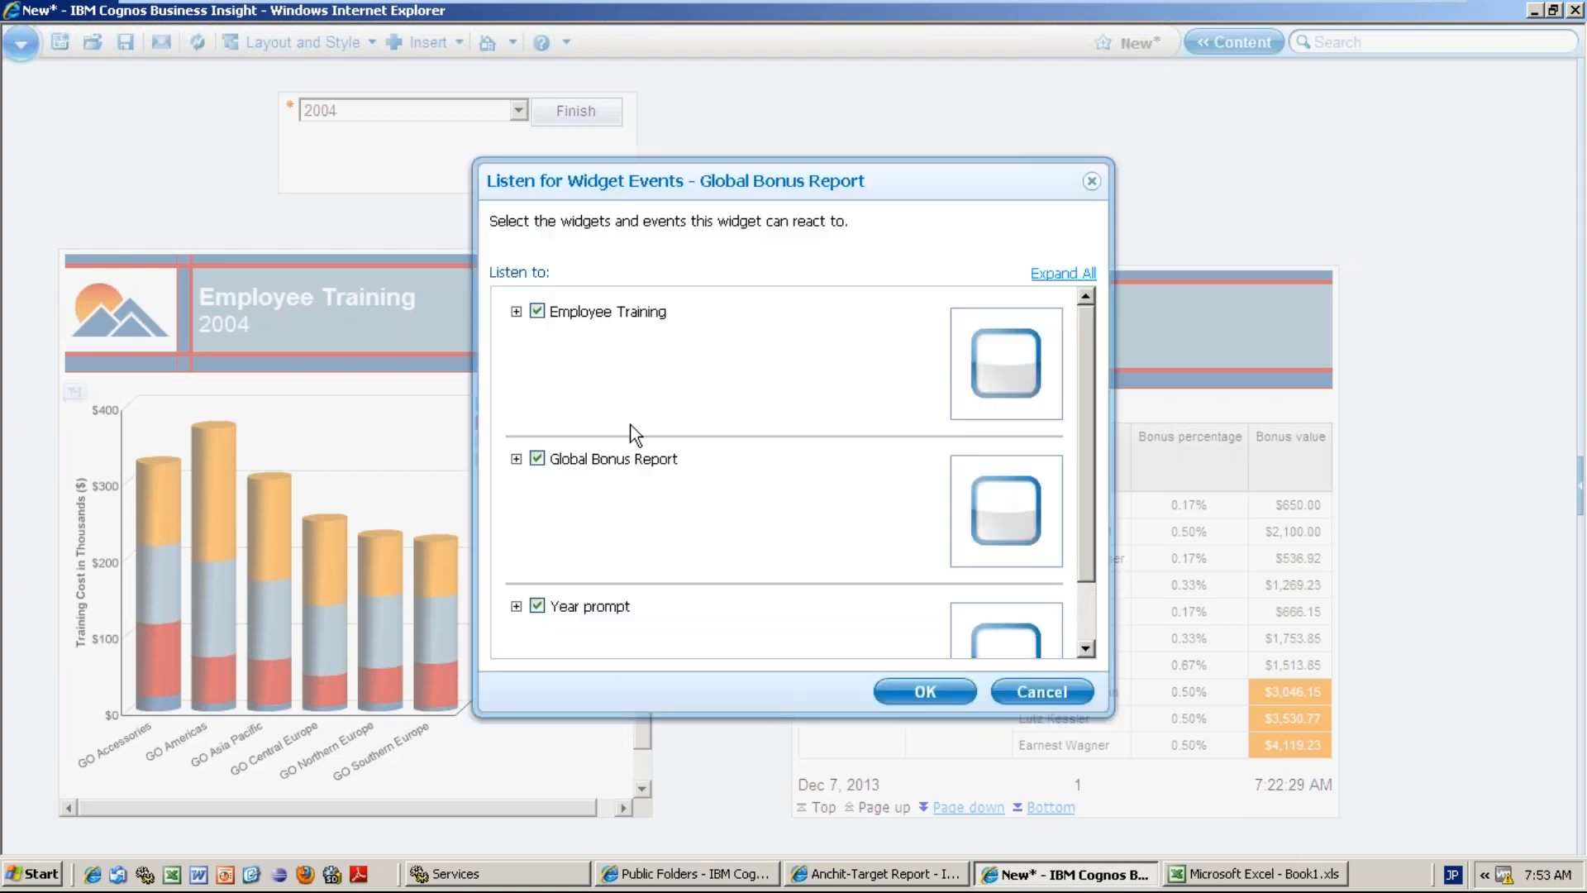
{"action": "left_click", "coordinate": [1039, 692]}
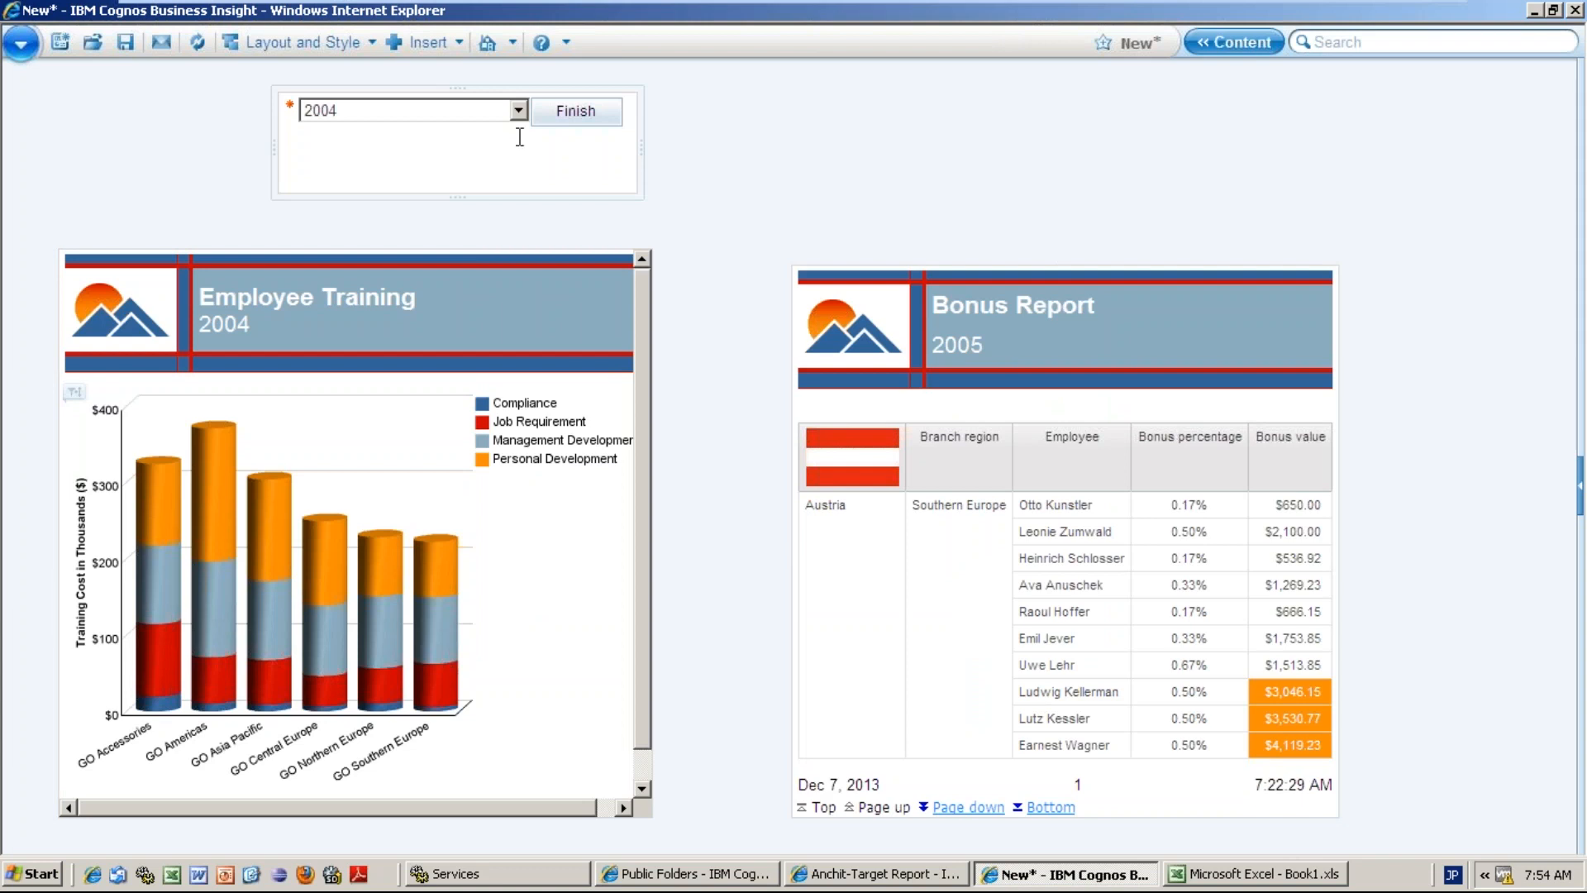
- Test the Year prompt's effect on the dashboard by choosing 2006 and then switching back to 2004
{"action": "left_click", "coordinate": [519, 110]}
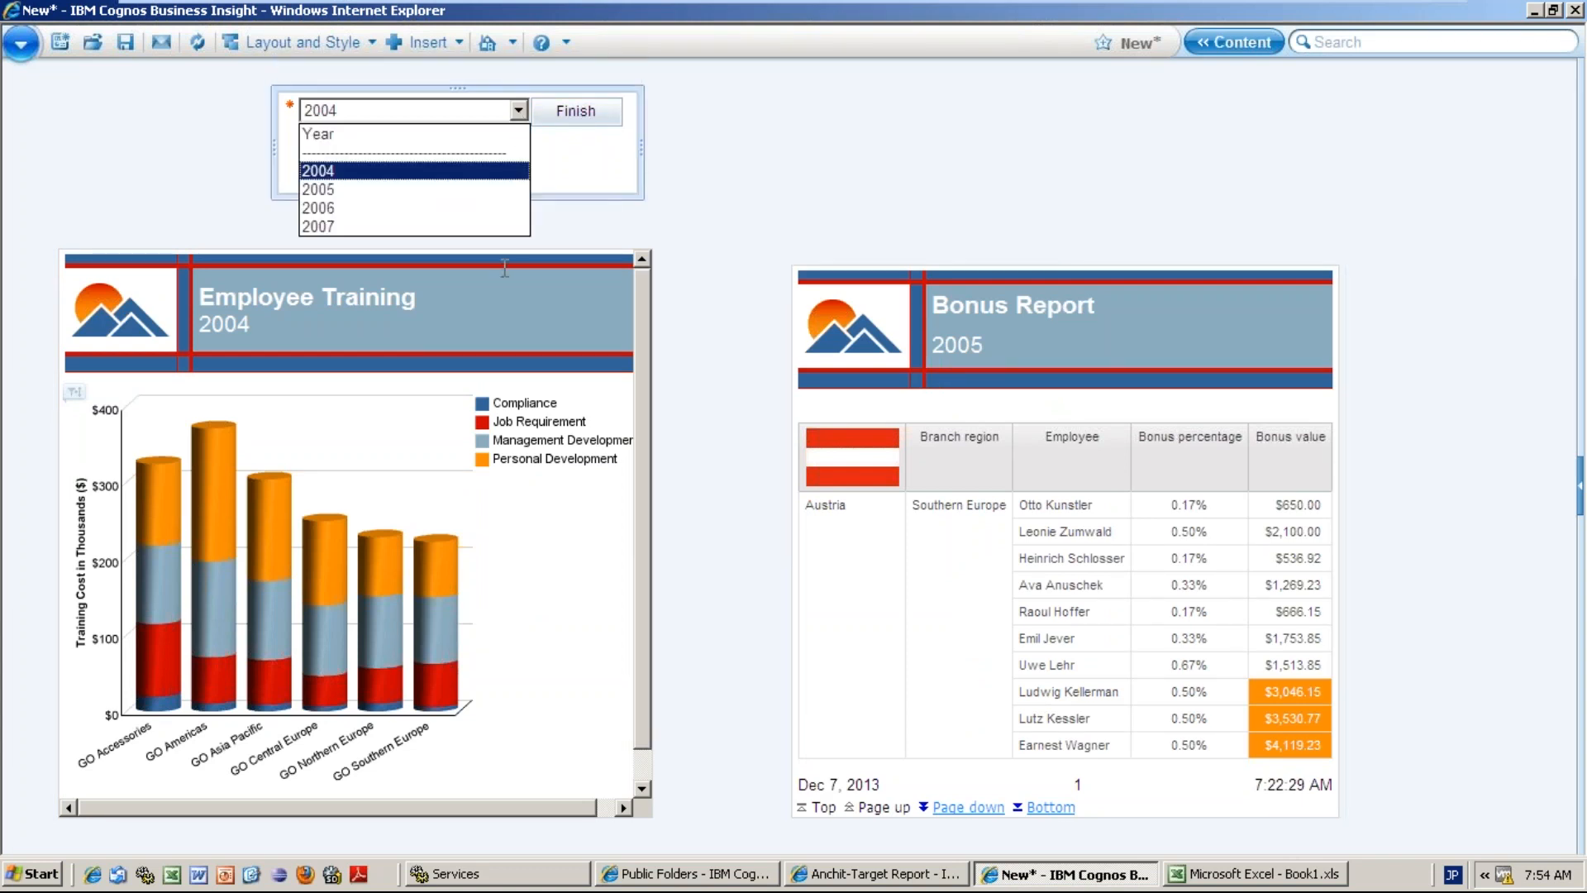
{"action": "left_click", "coordinate": [478, 215]}
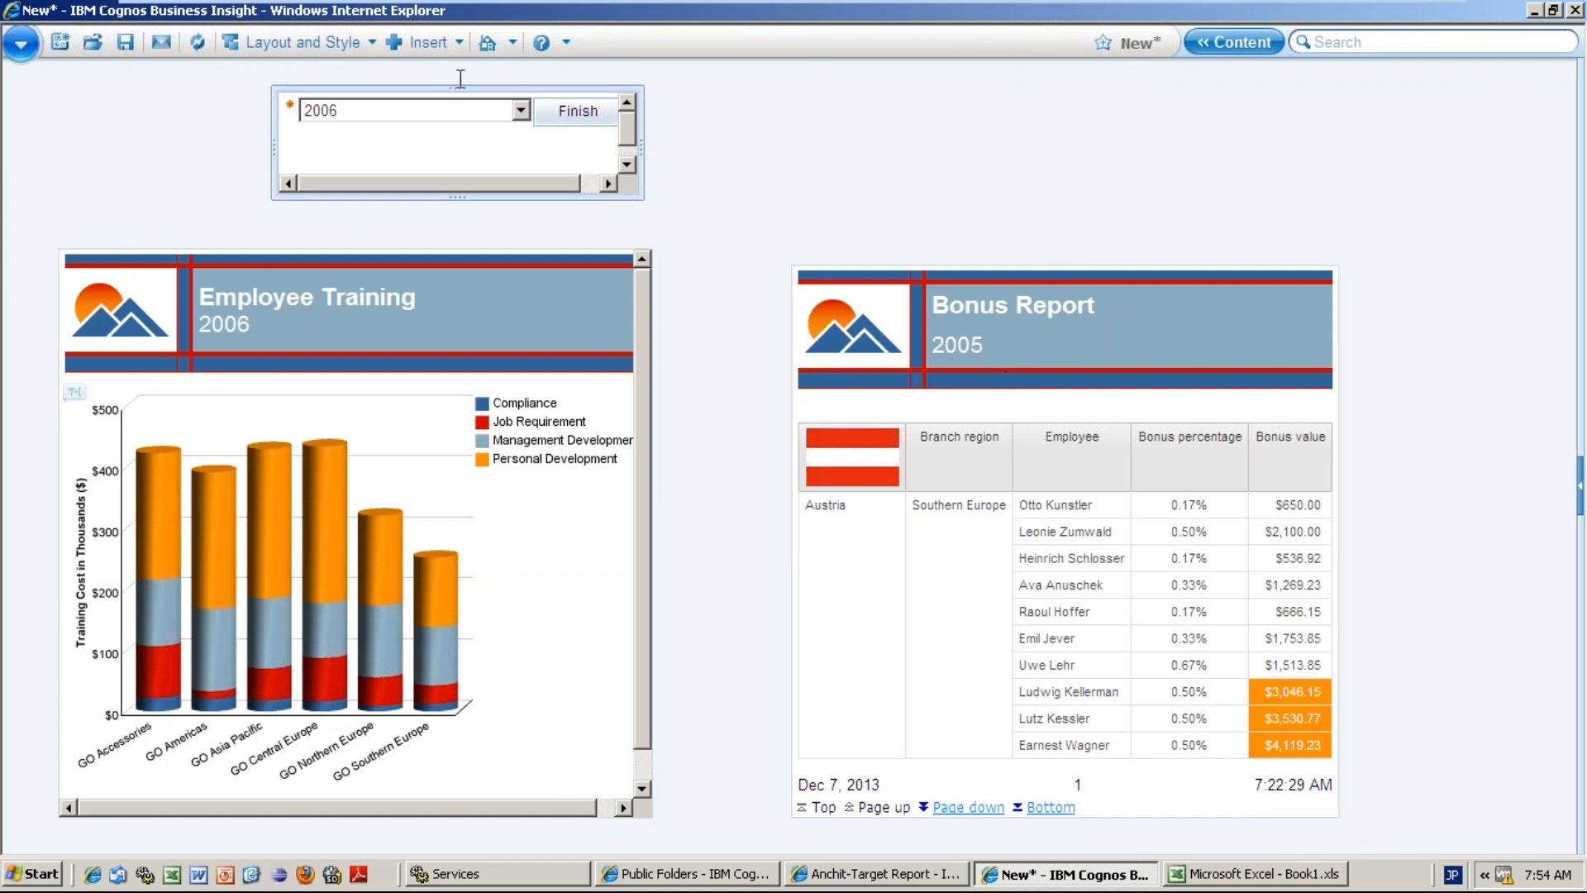
{"action": "left_click", "coordinate": [521, 110]}
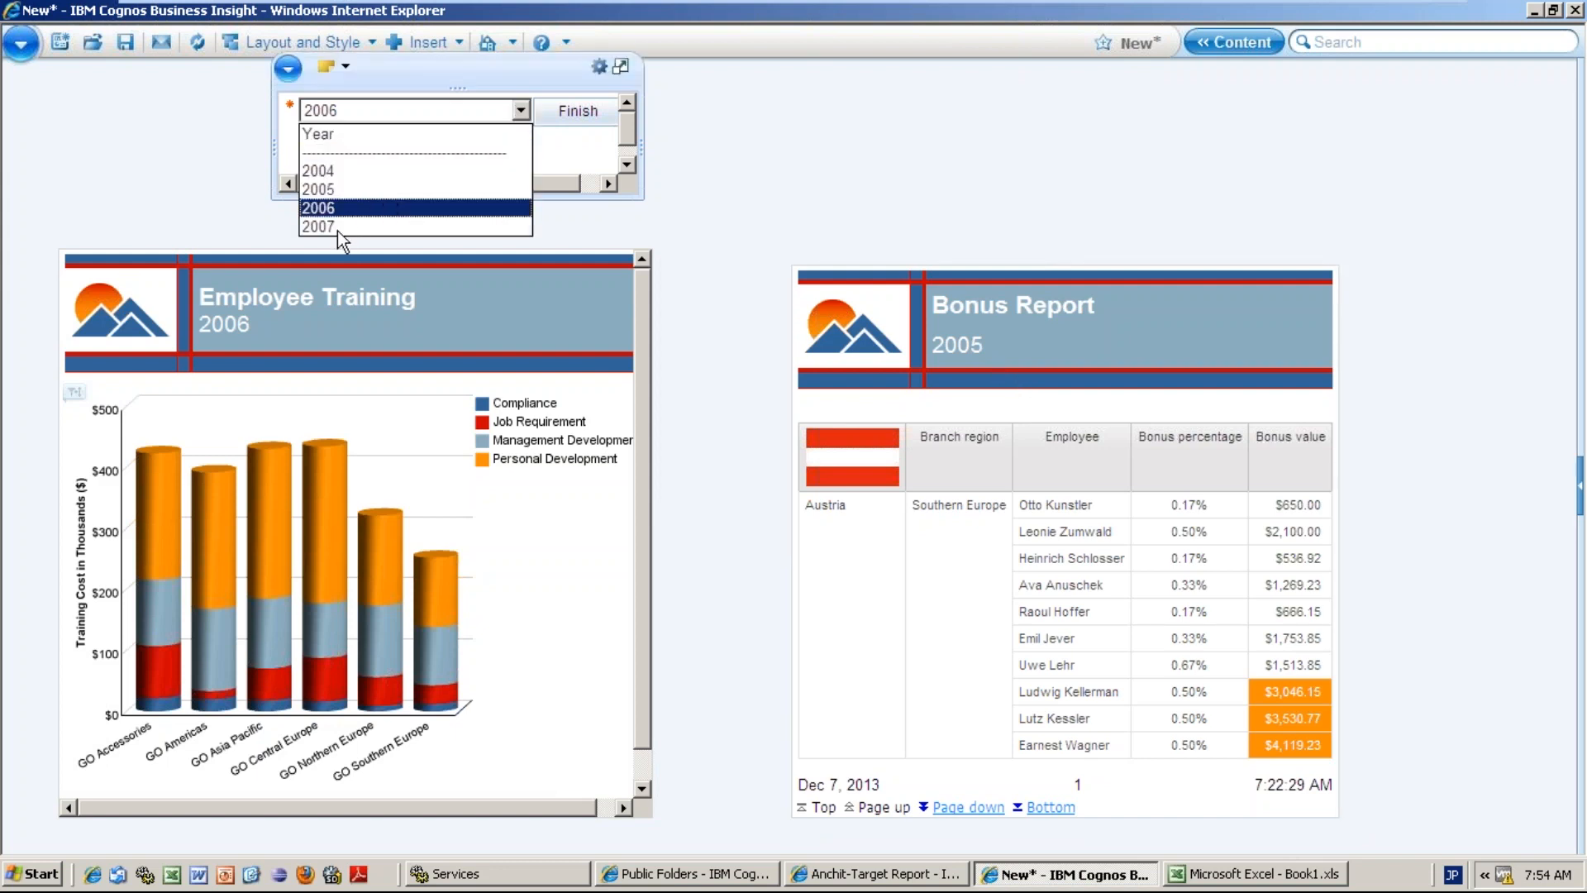
{"action": "left_click", "coordinate": [319, 170]}
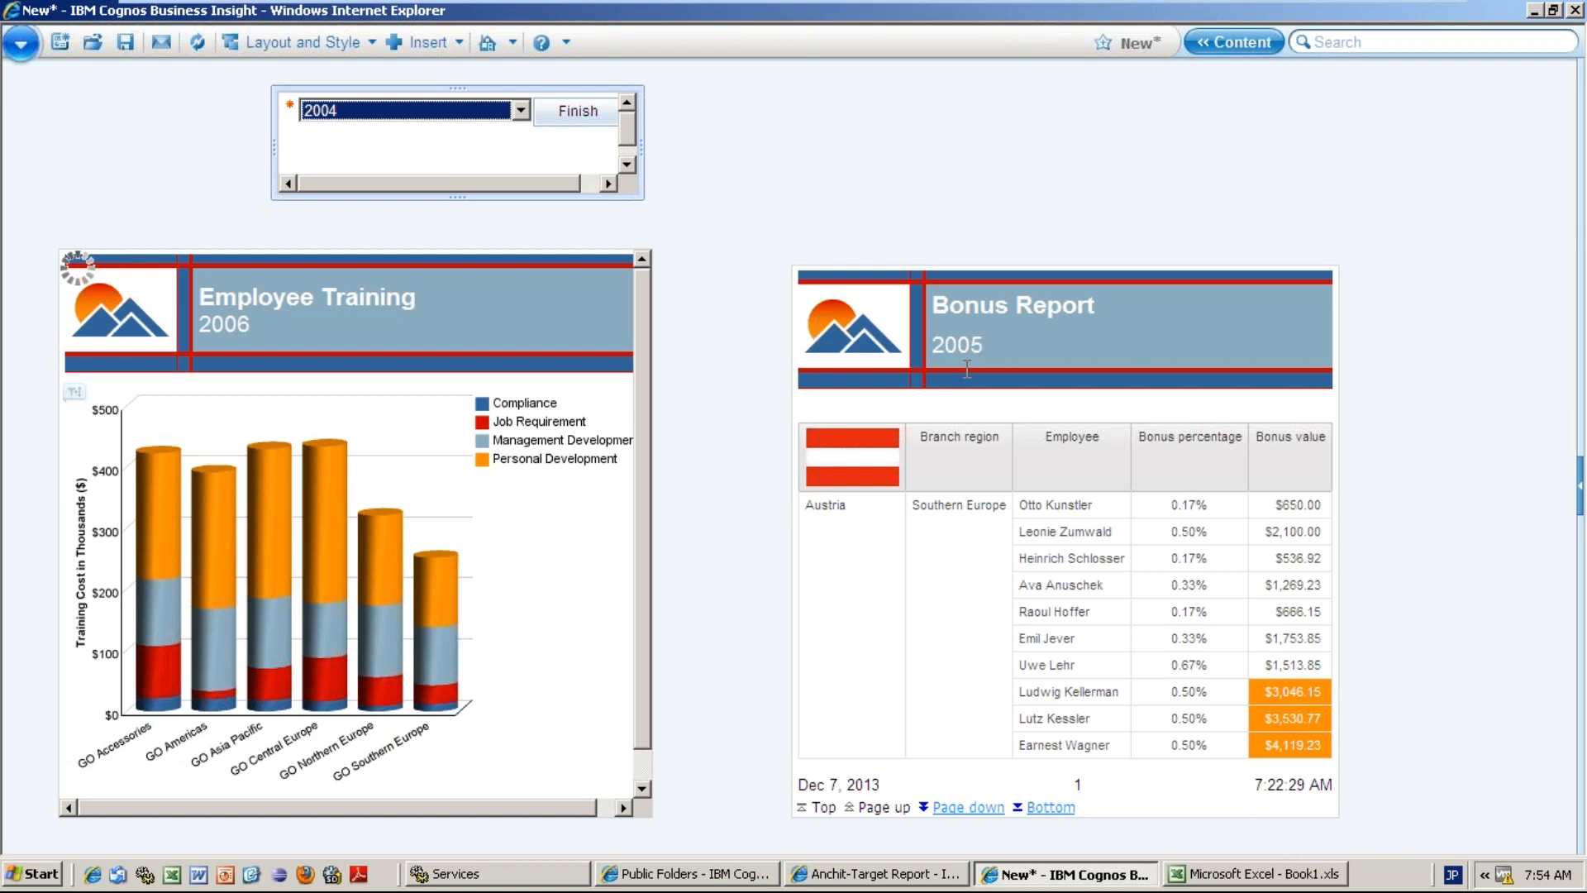
{"action": "left_click", "coordinate": [504, 342]}
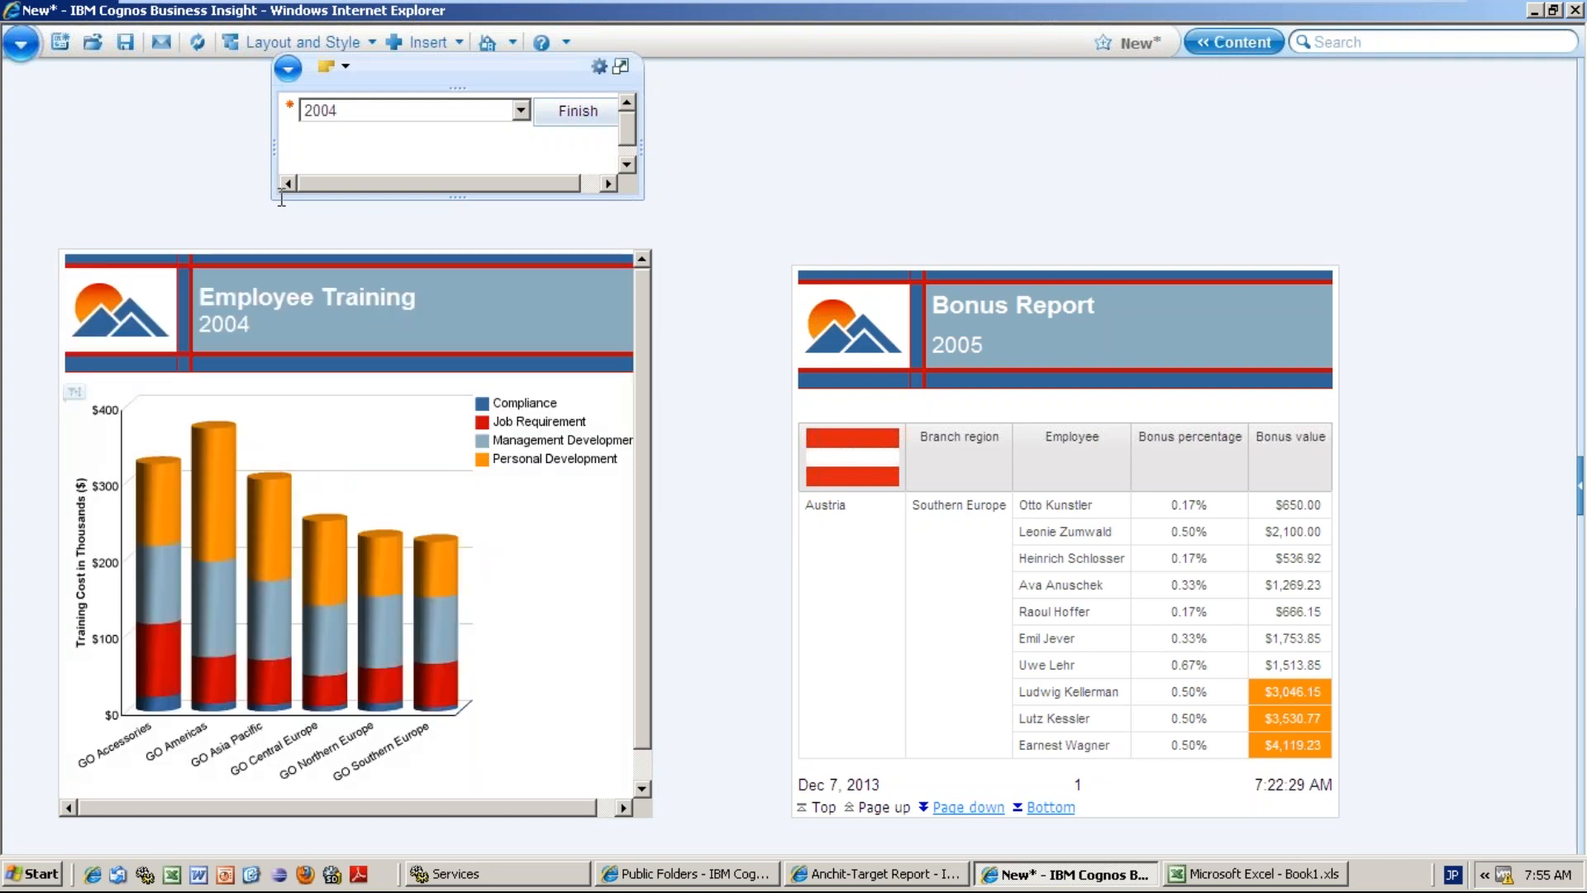
- Stop the Employee Training widget from listening to the Year prompt's widget events
{"action": "left_click", "coordinate": [62, 245]}
{"action": "mouse_move", "coordinate": [79, 266]}
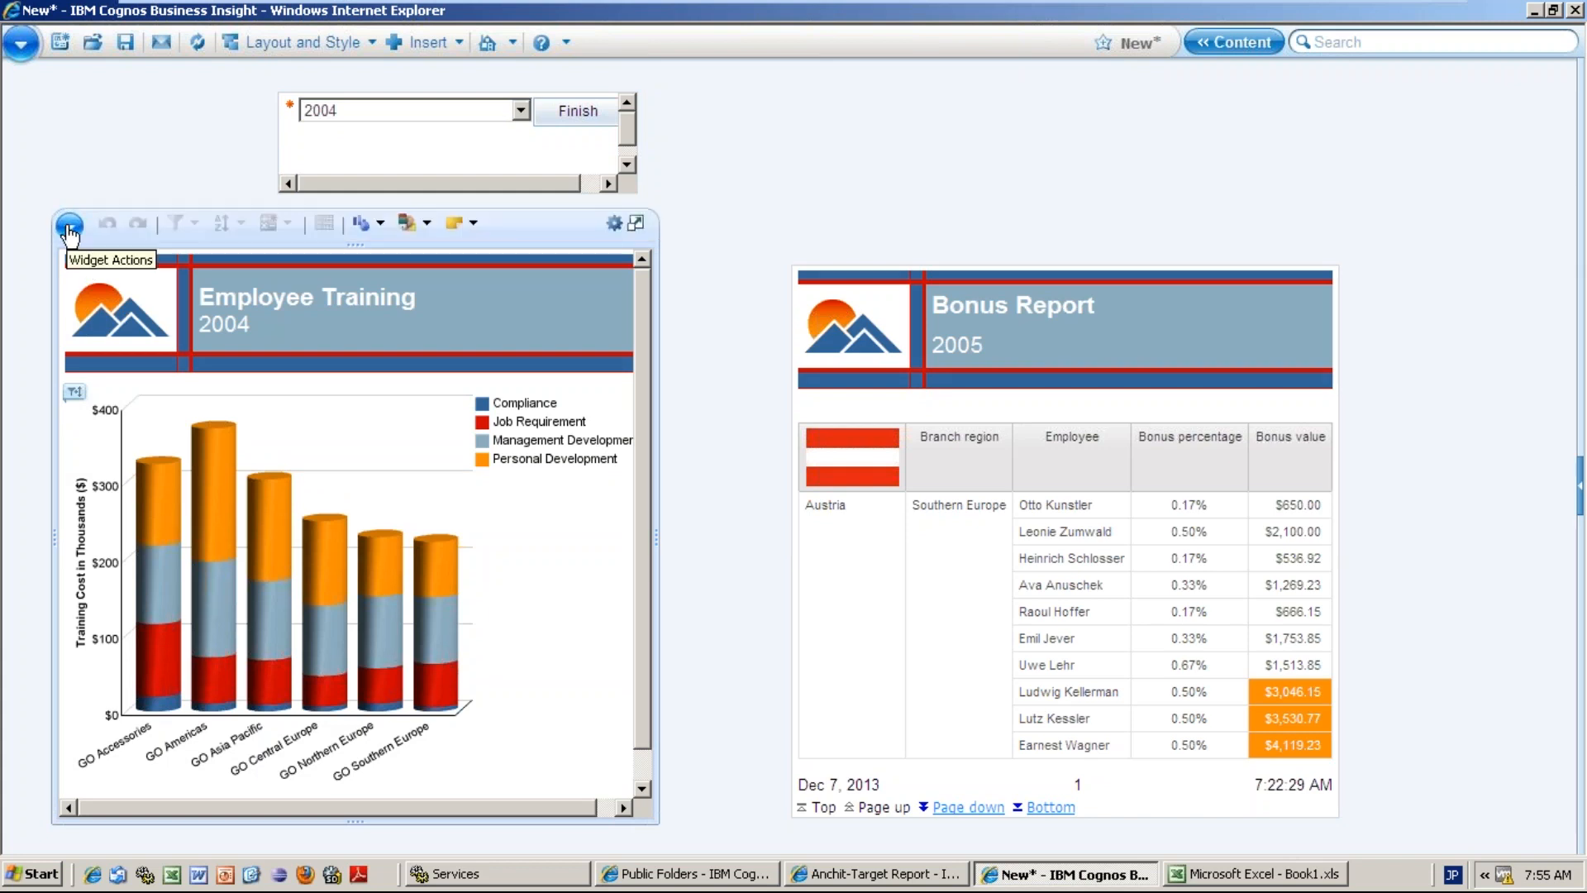
{"action": "left_click", "coordinate": [69, 226]}
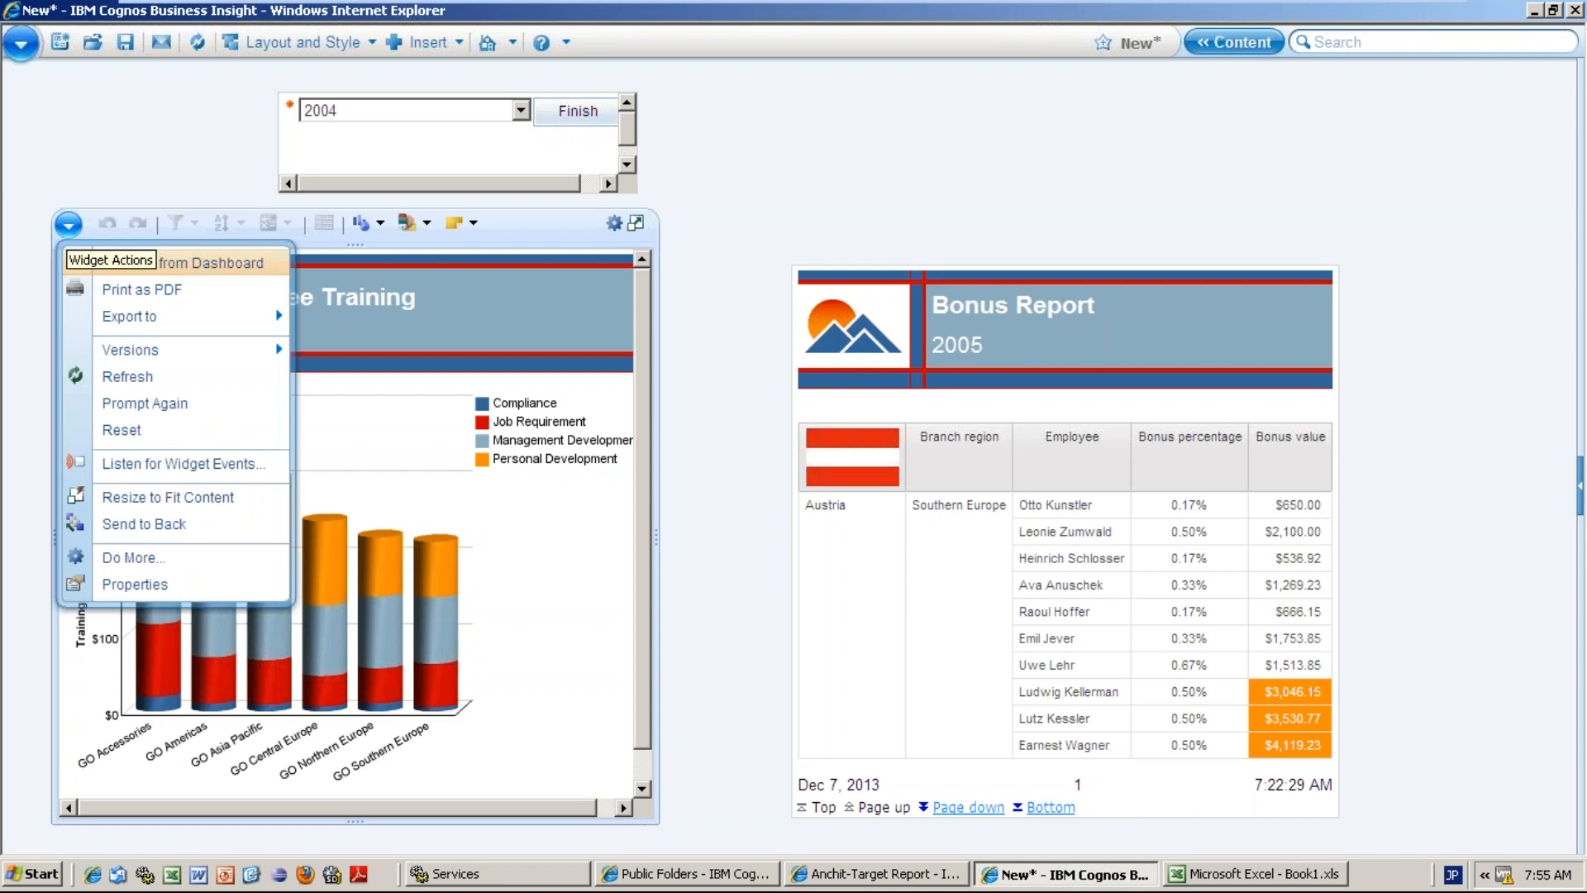
{"action": "left_click", "coordinate": [182, 464]}
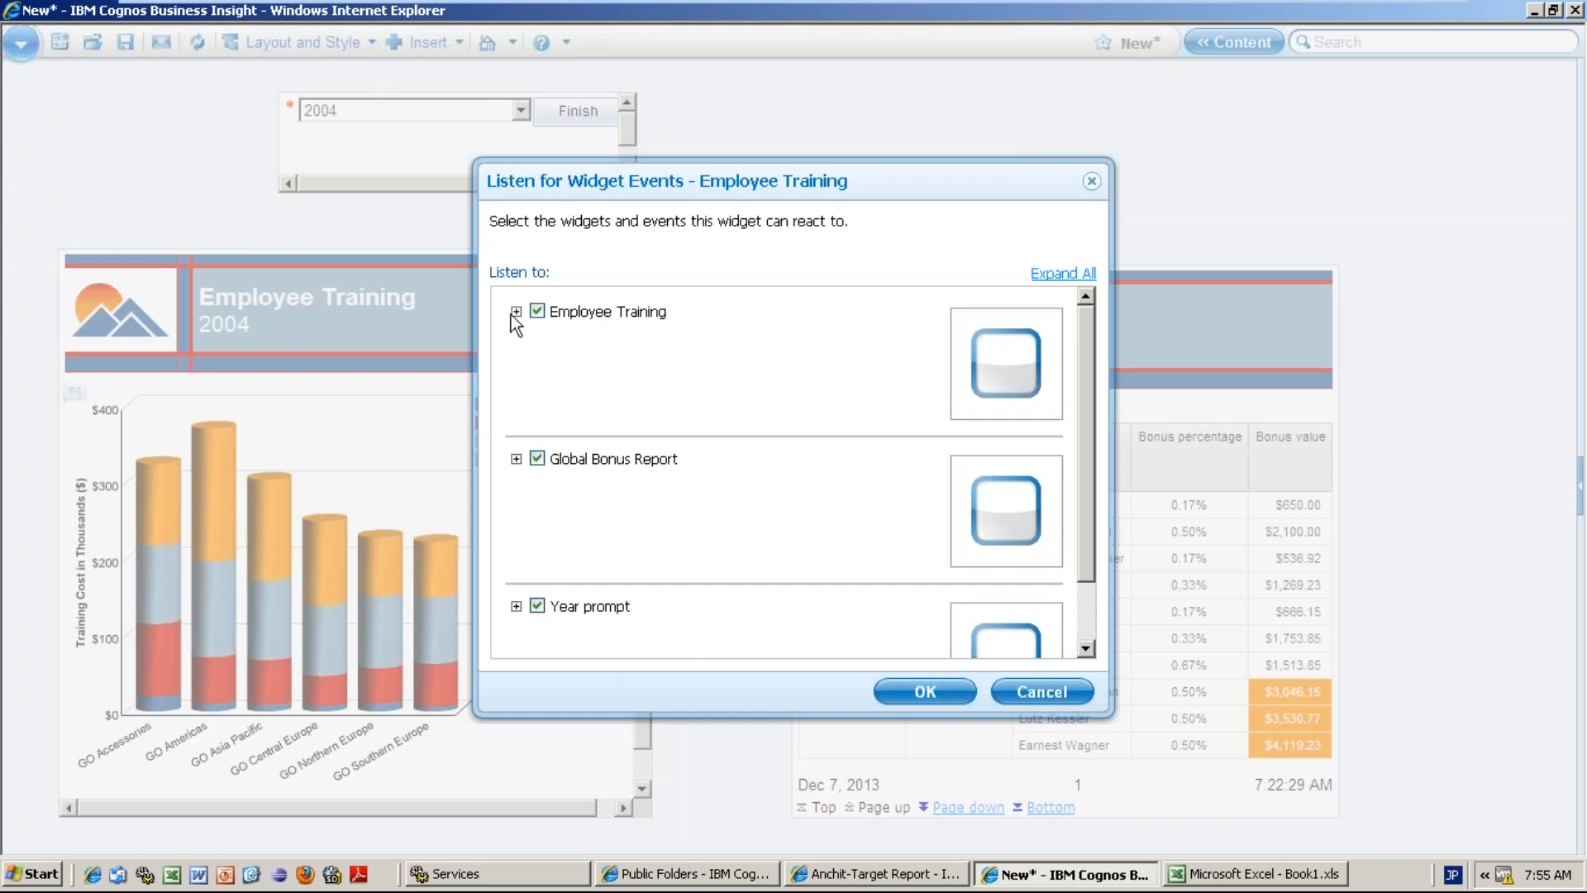
{"action": "left_click", "coordinate": [538, 608]}
{"action": "left_click", "coordinate": [924, 692]}
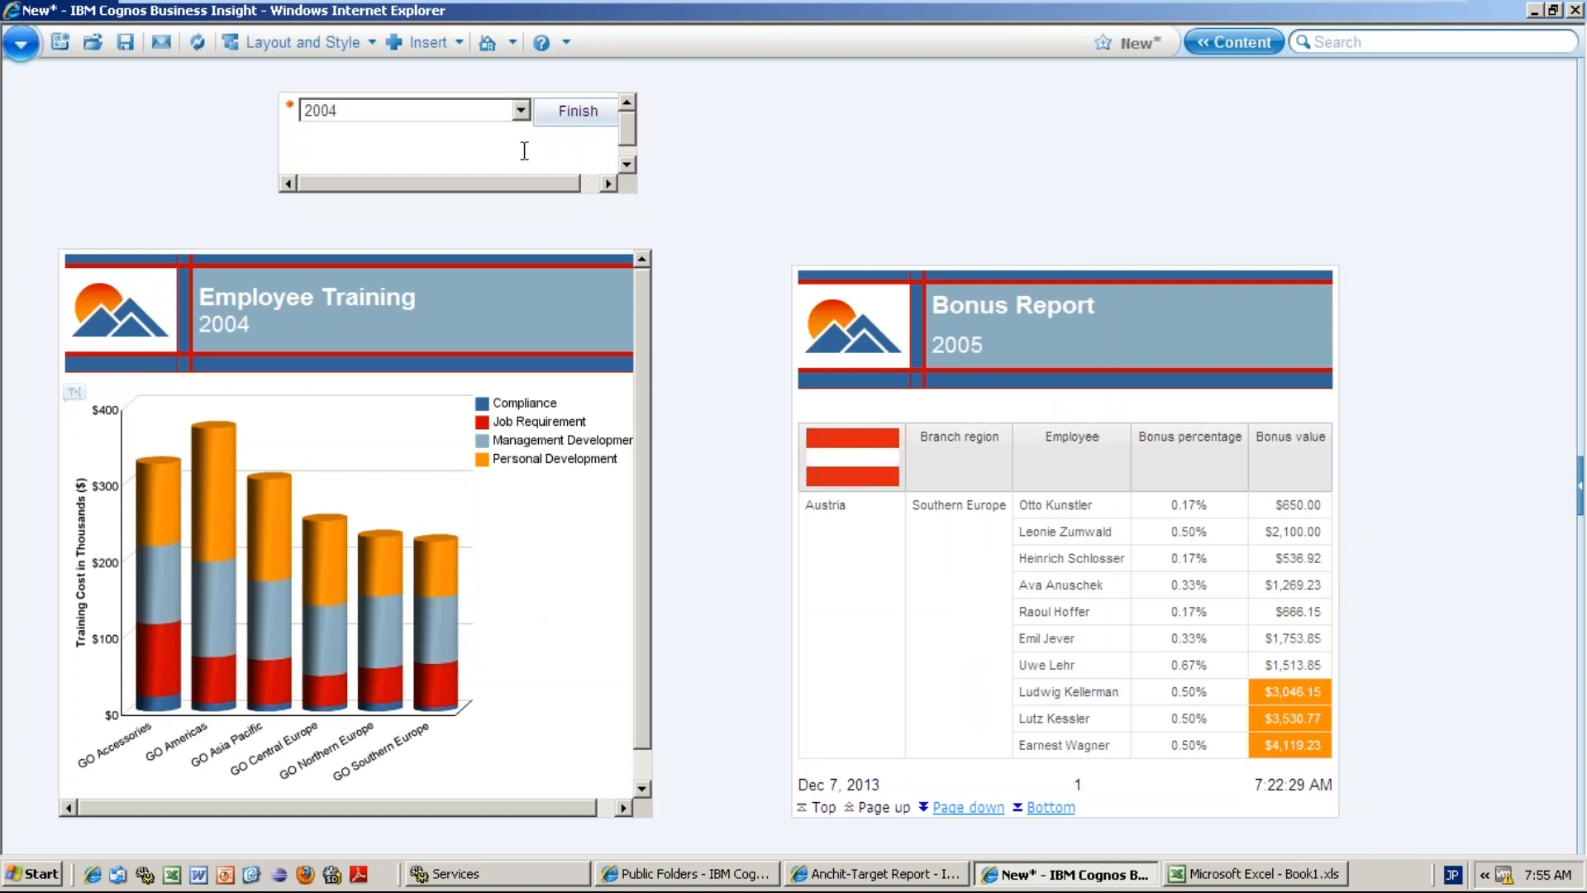
- Set the Year prompt to 2006 to test whether Employee Training responds without listening to it
{"action": "left_click", "coordinate": [522, 109]}
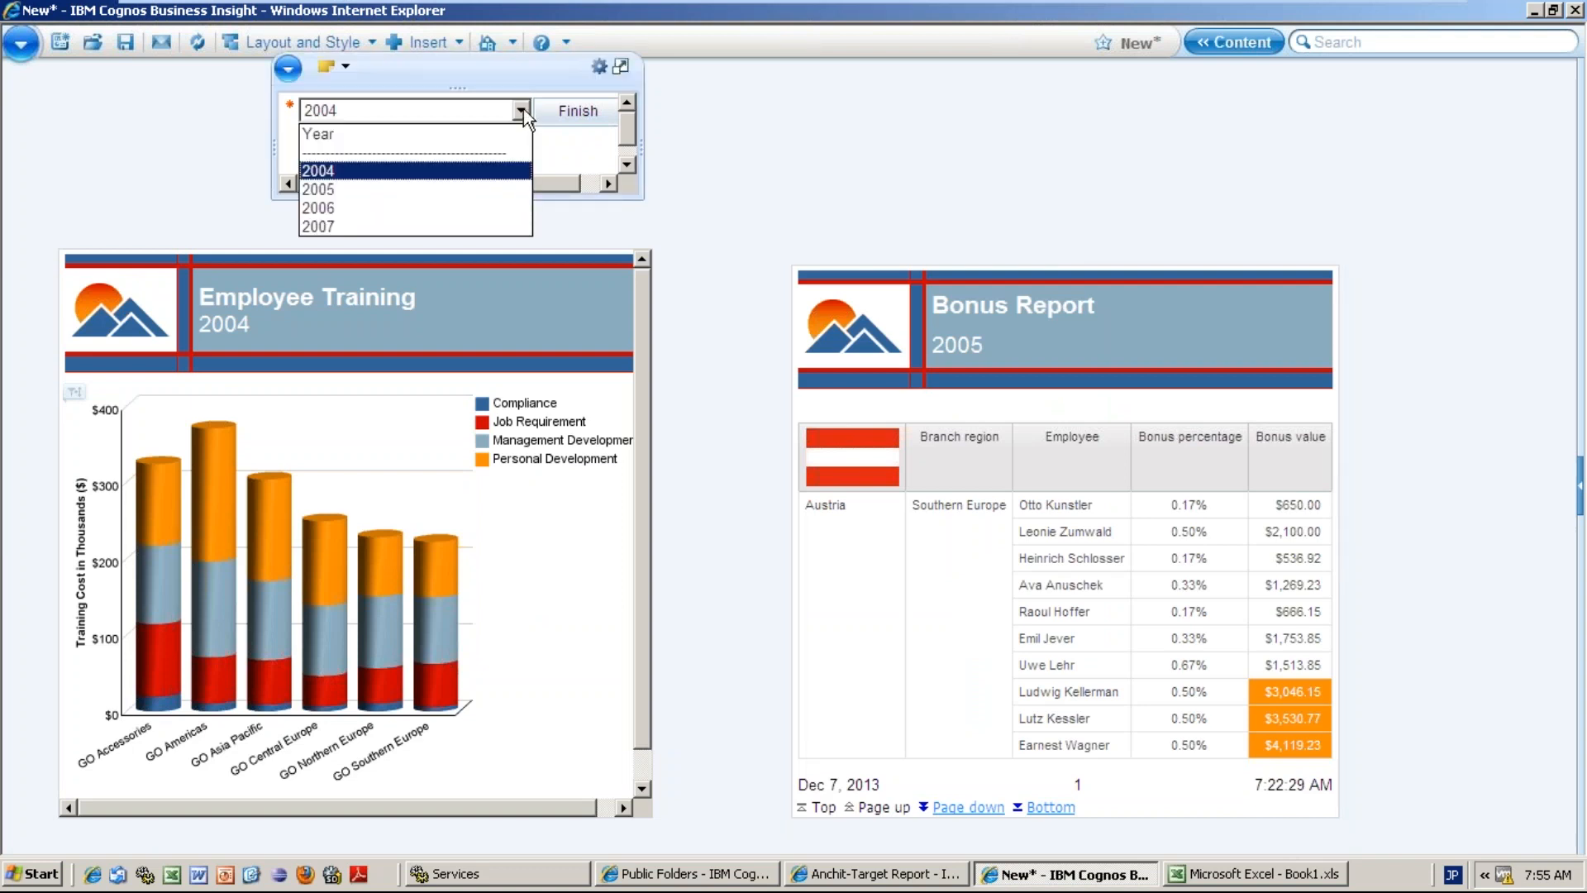
{"action": "left_click", "coordinate": [362, 213]}
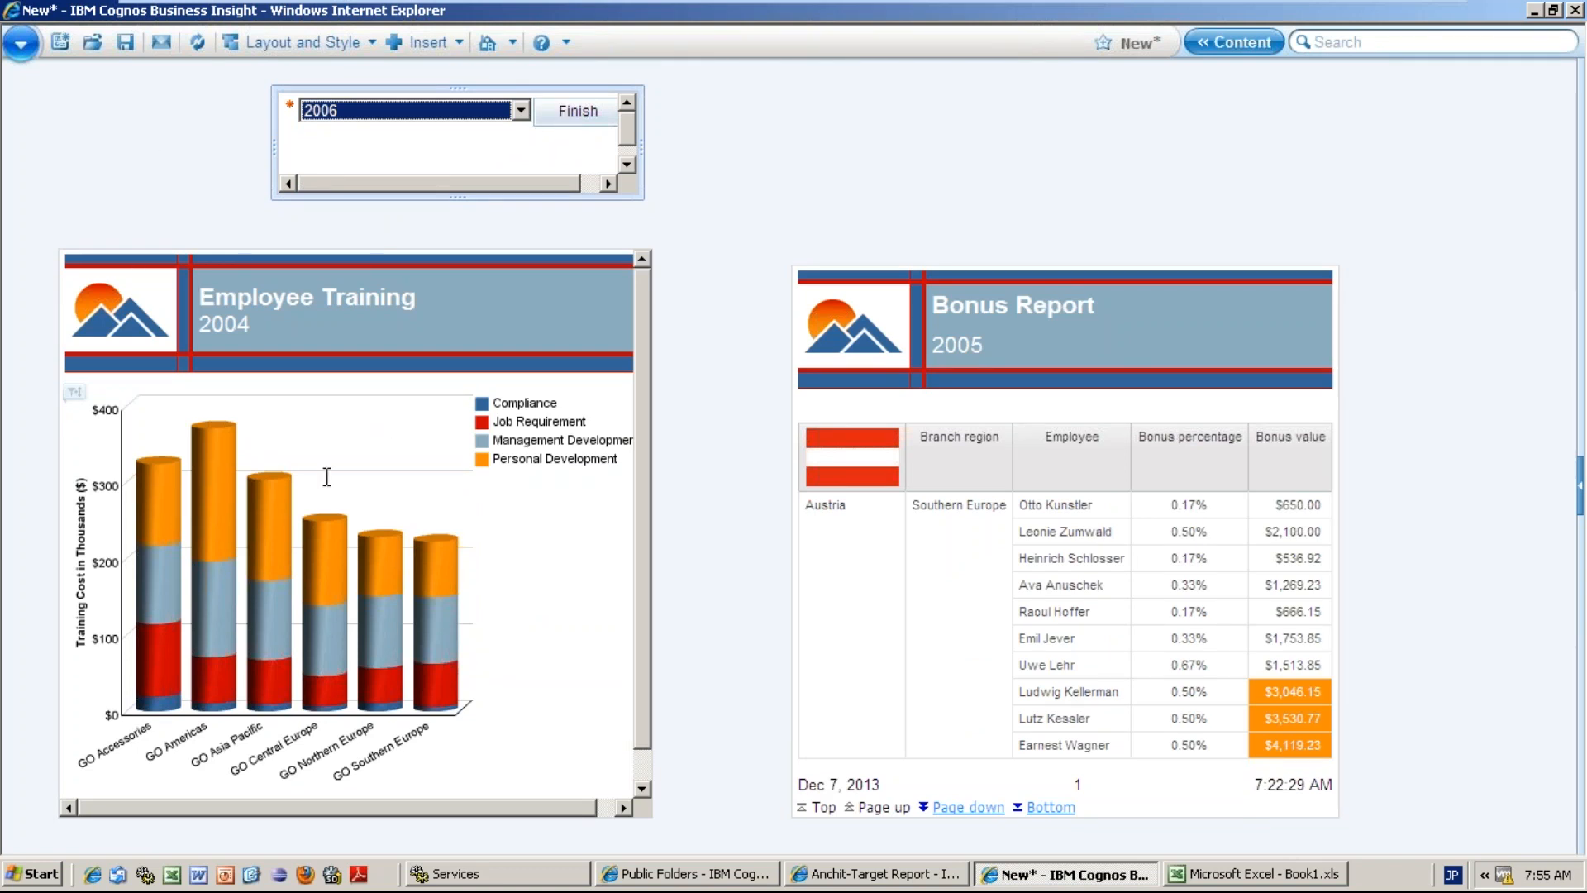
{"action": "key", "text": "Tab"}
{"action": "key", "text": "Return"}
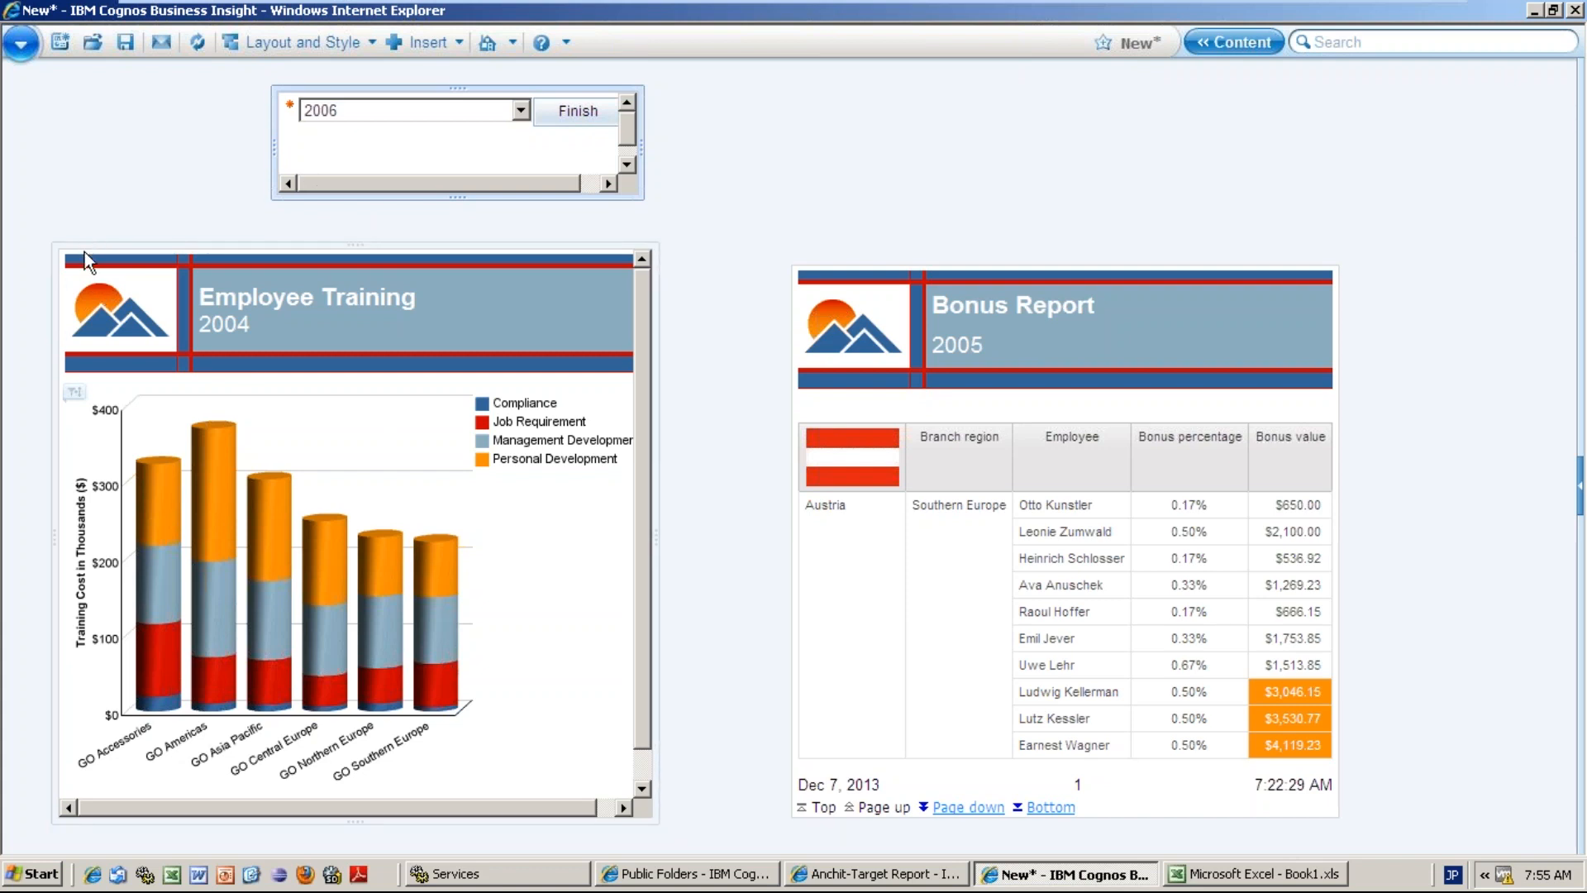
- Make the Employee Training widget listen to the Year prompt's widget events again
{"action": "mouse_move", "coordinate": [69, 236]}
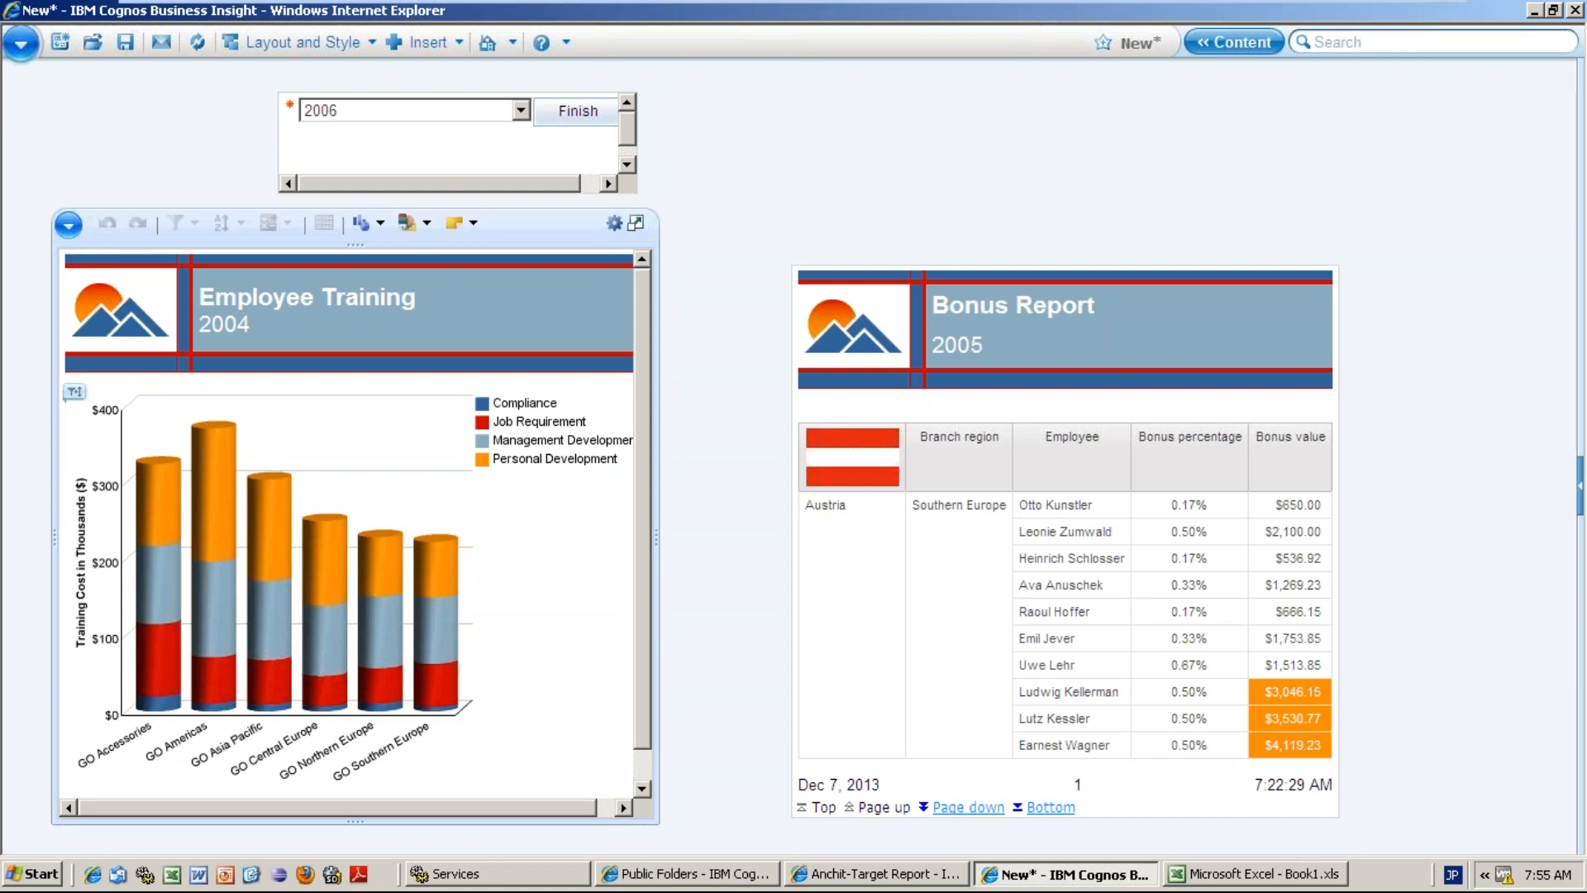
{"action": "left_click", "coordinate": [69, 223]}
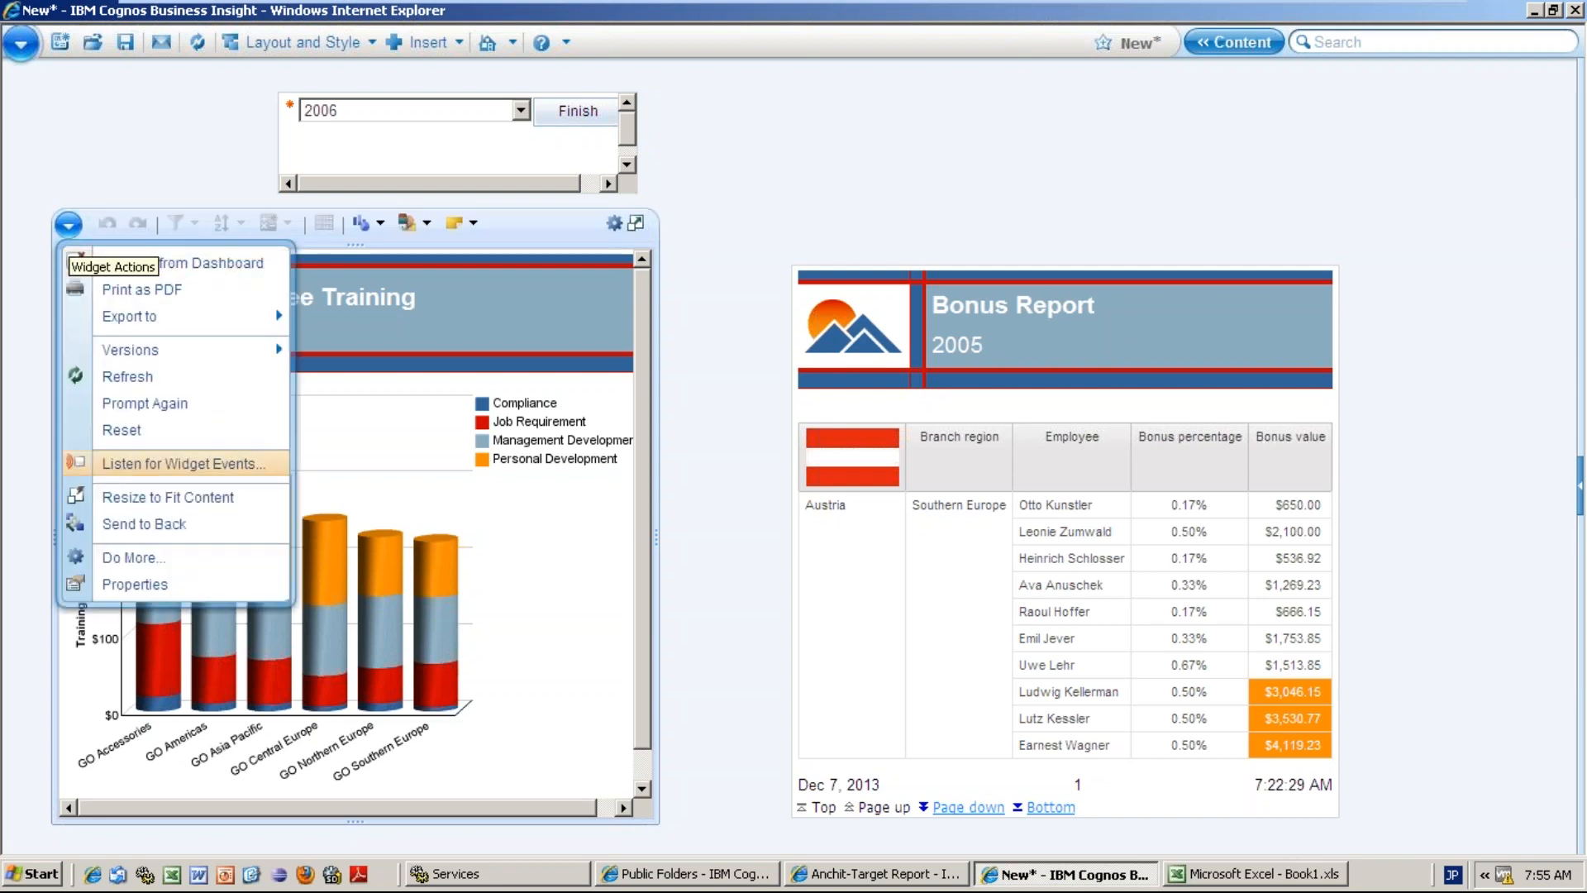
{"action": "left_click", "coordinate": [206, 462]}
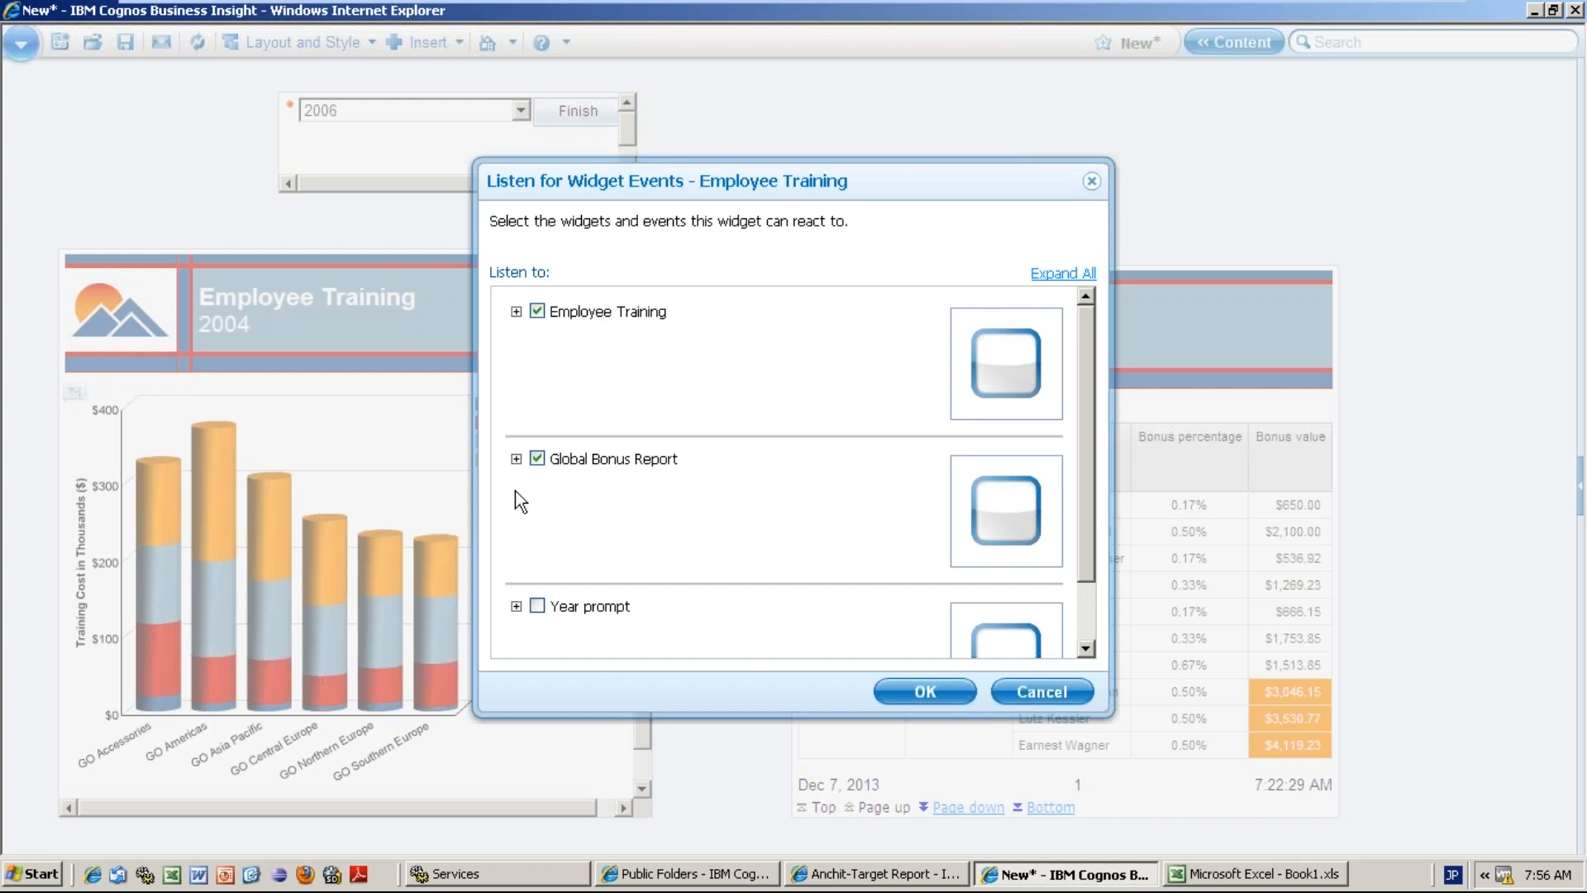
{"action": "left_click", "coordinate": [537, 606]}
{"action": "left_click", "coordinate": [924, 691]}
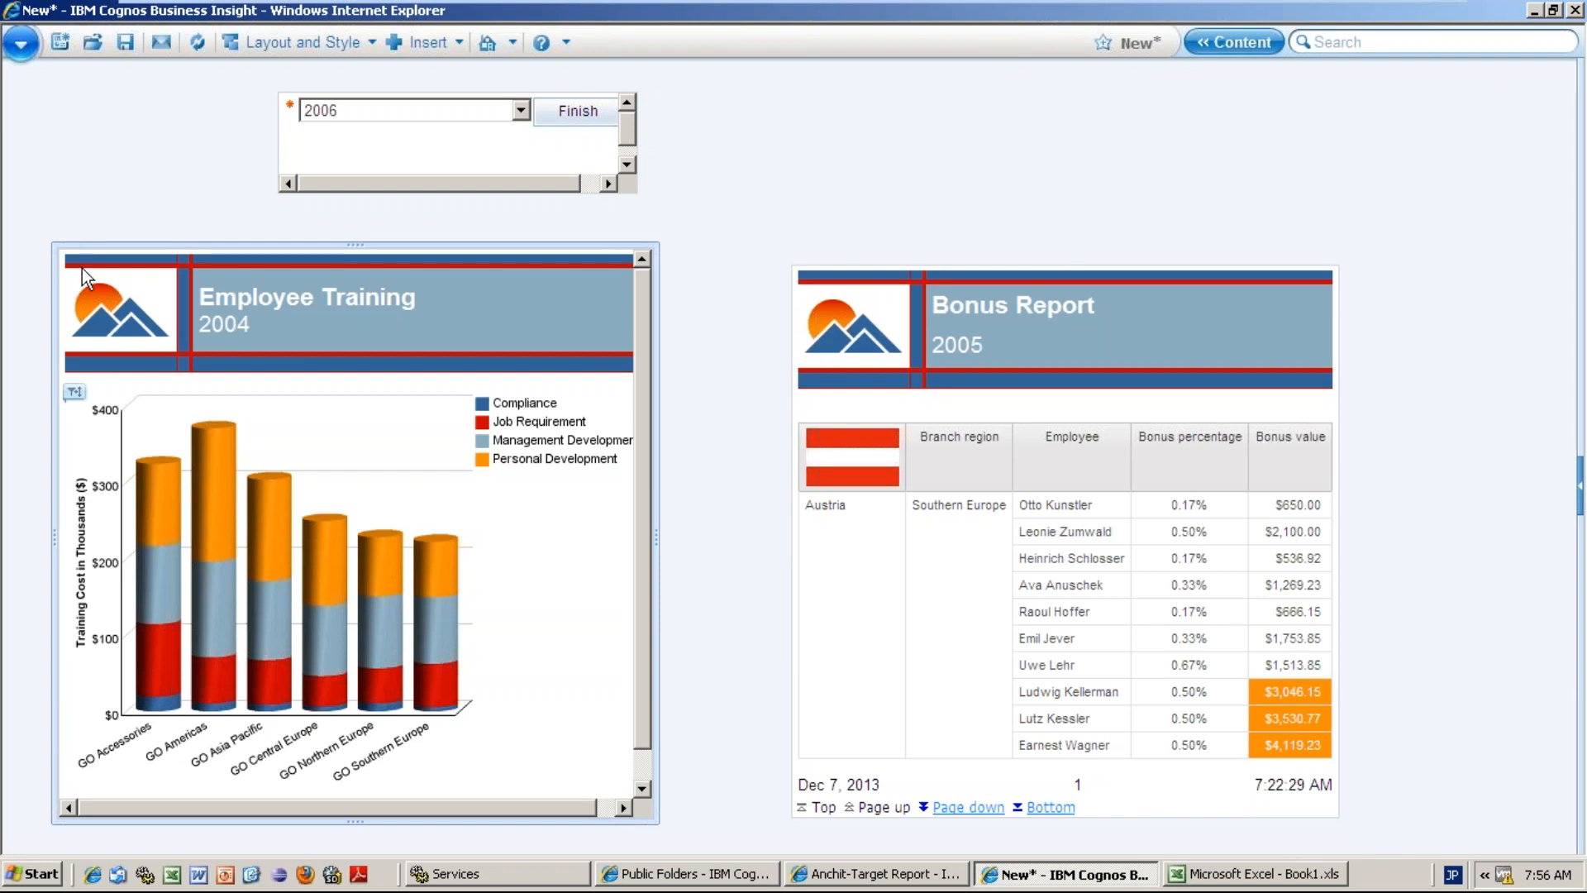
- Review the actions available for the Employee Training widget, including its export formats
{"action": "mouse_move", "coordinate": [82, 268]}
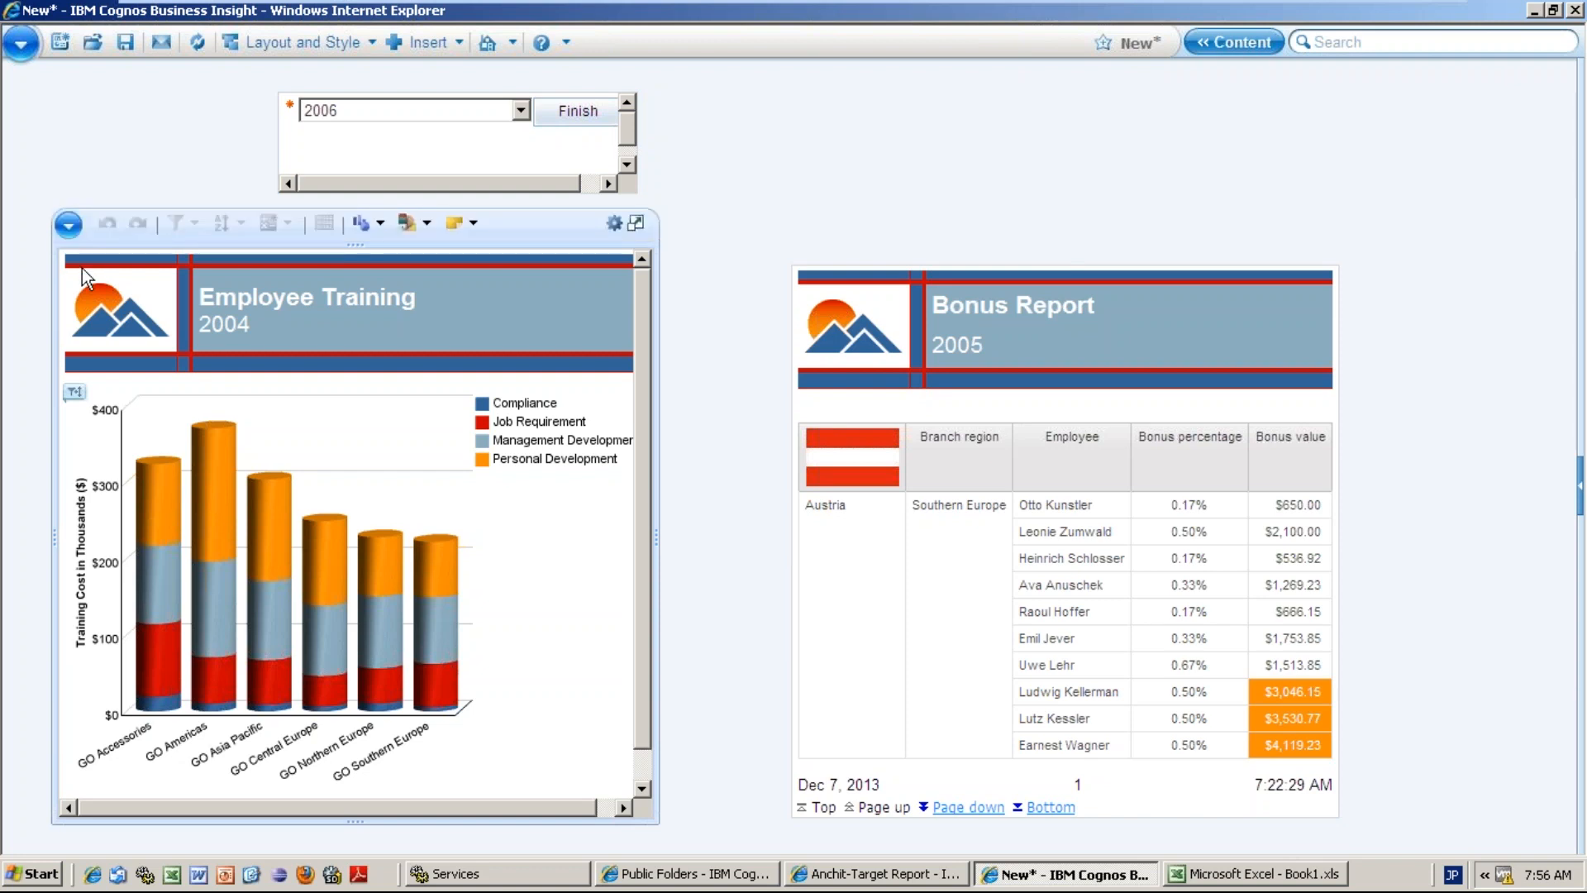
{"action": "left_click", "coordinate": [67, 224]}
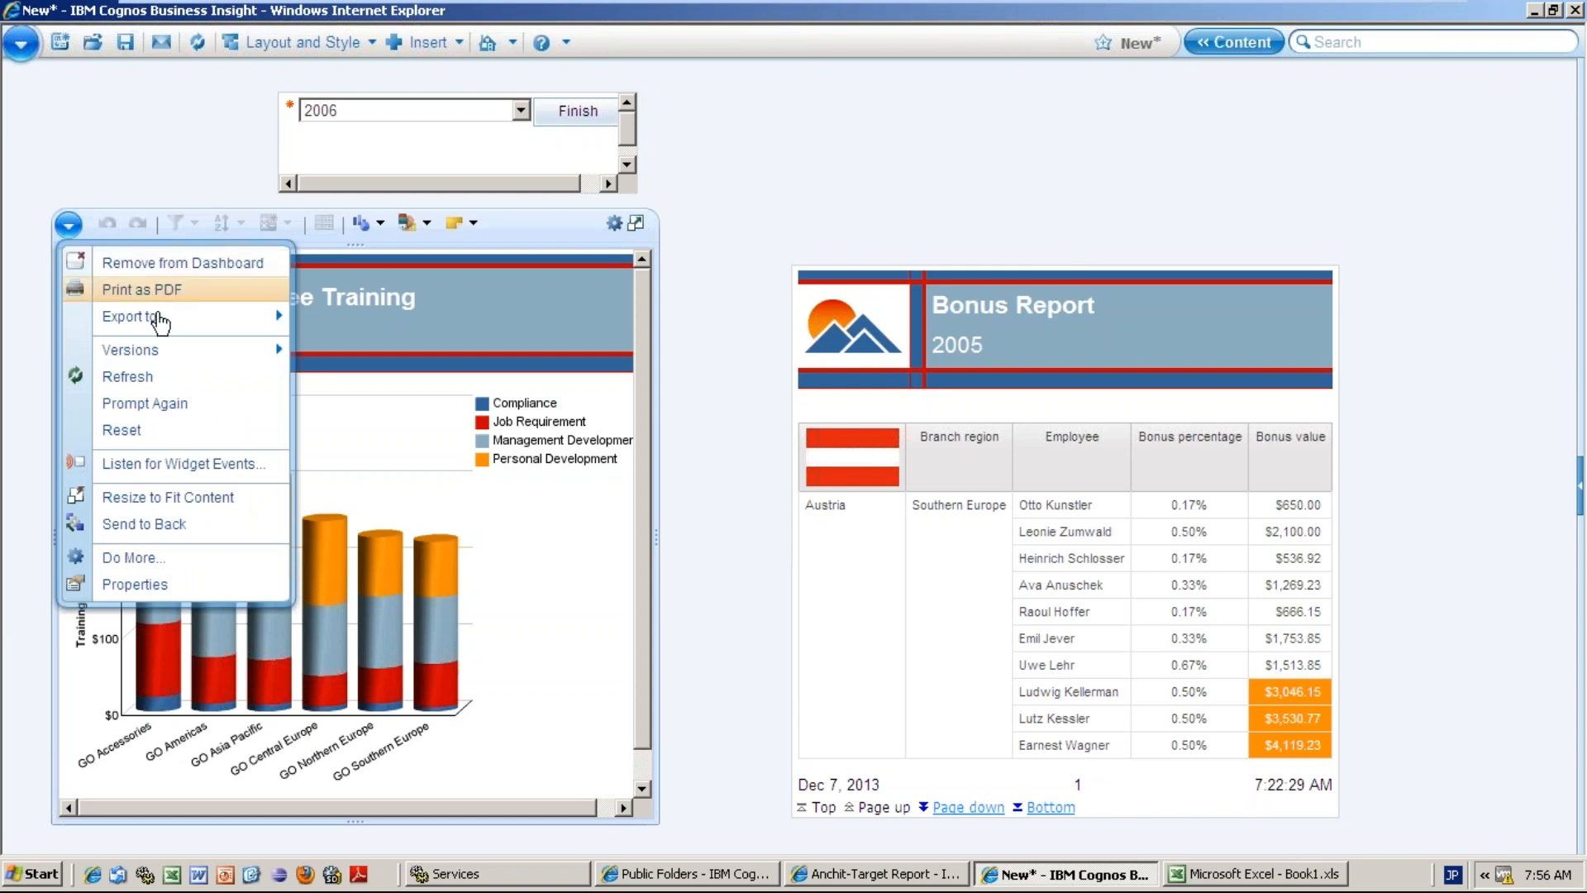
{"action": "mouse_move", "coordinate": [160, 327]}
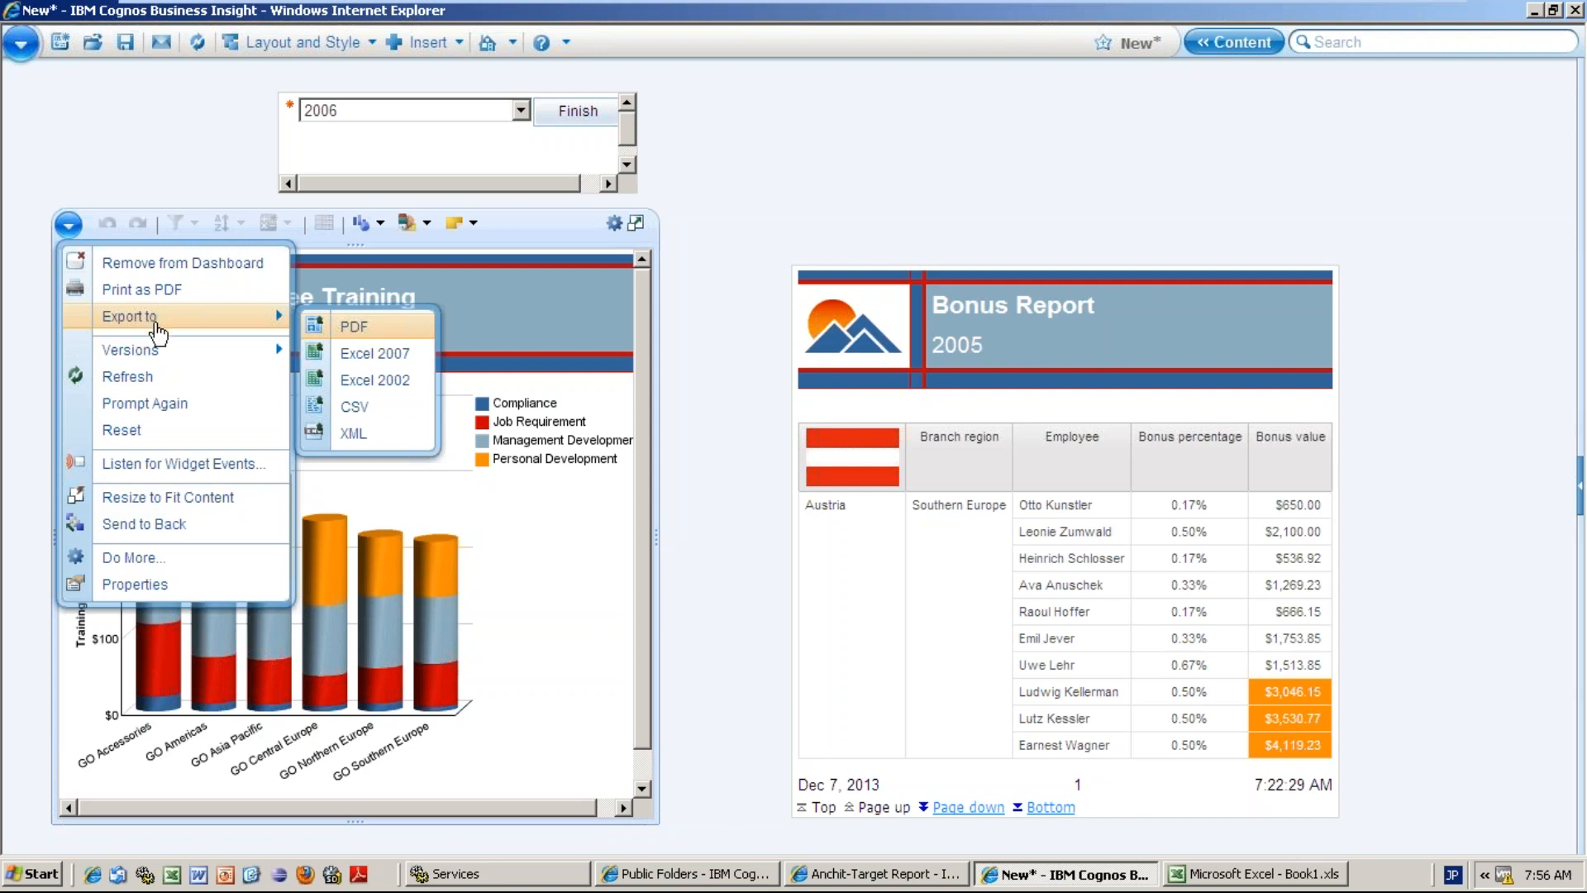
{"action": "key", "text": "Escape"}
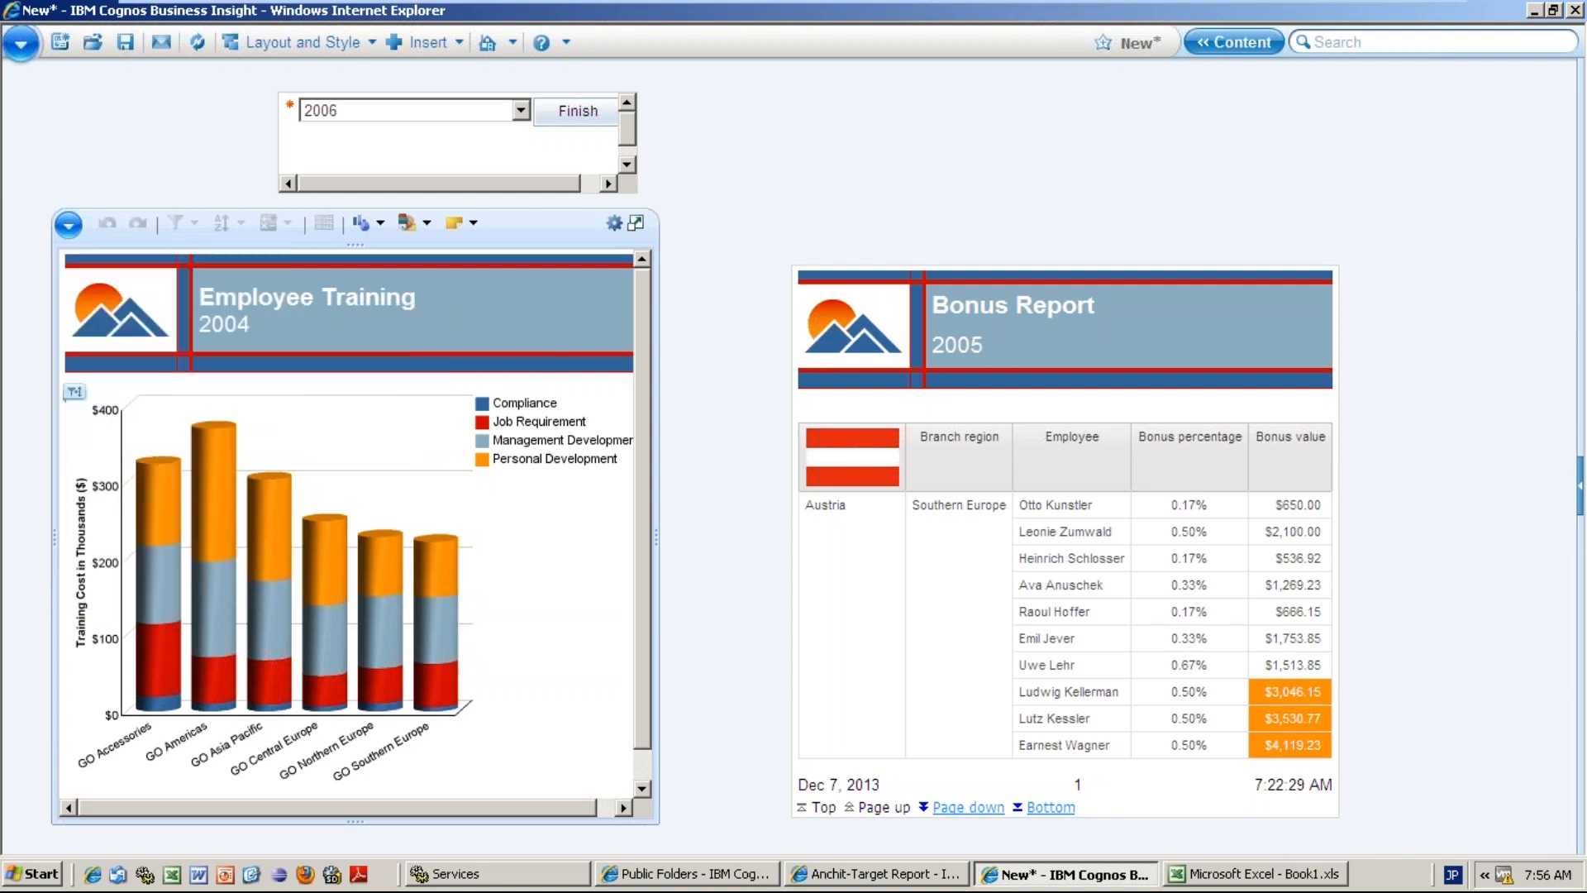
{"action": "left_click", "coordinate": [71, 231]}
{"action": "left_click", "coordinate": [70, 231]}
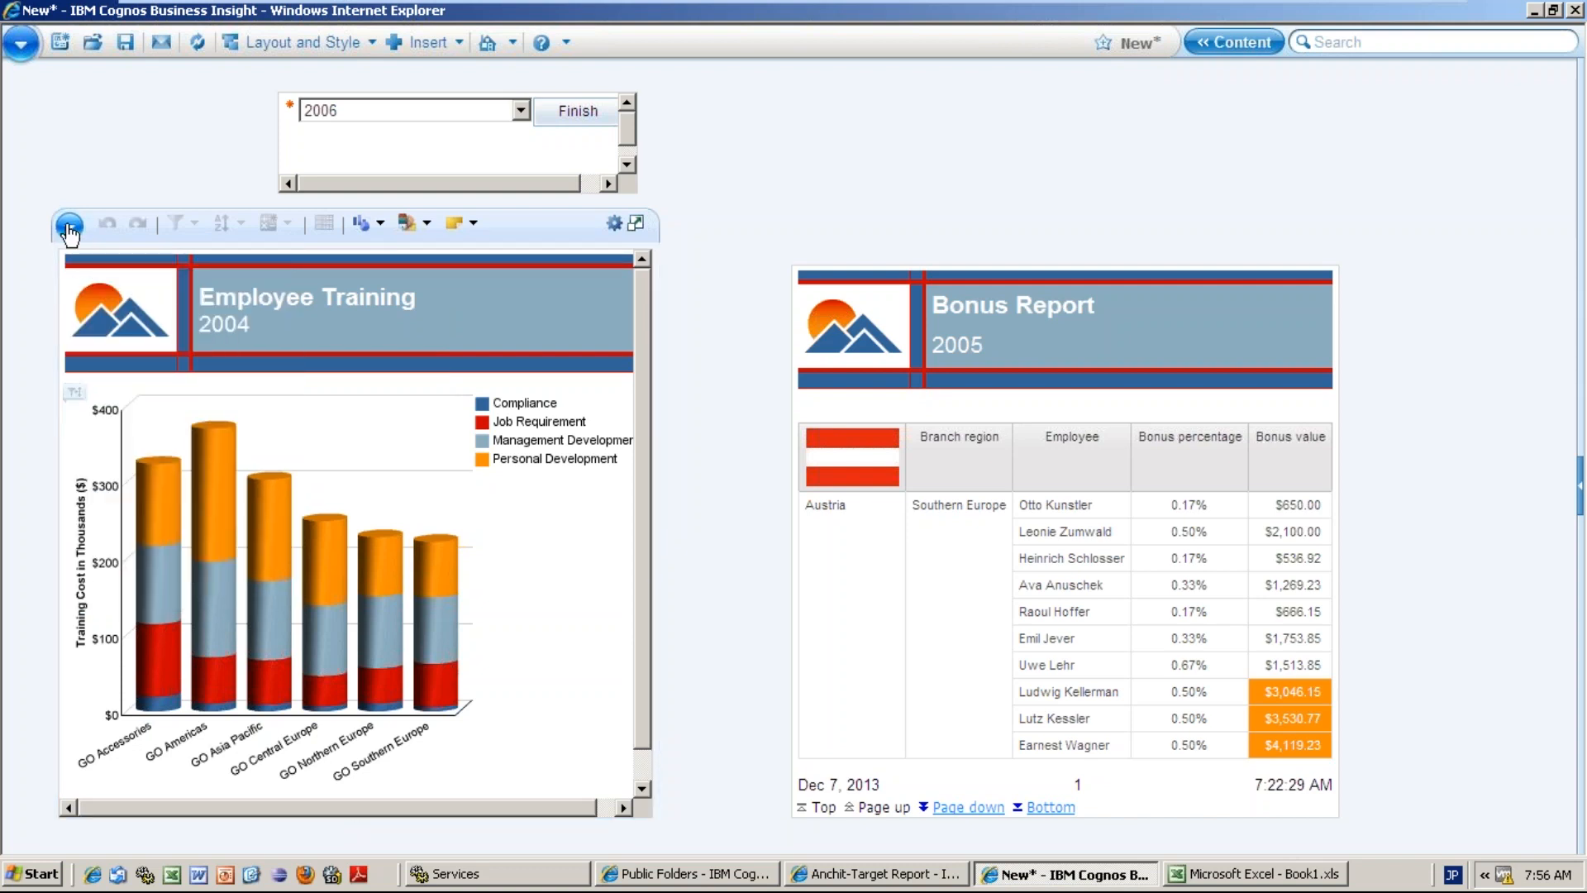
- Shrink the Employee Training widget so its frame cuts off the chart's legend and axis labels
{"action": "left_click", "coordinate": [69, 229]}
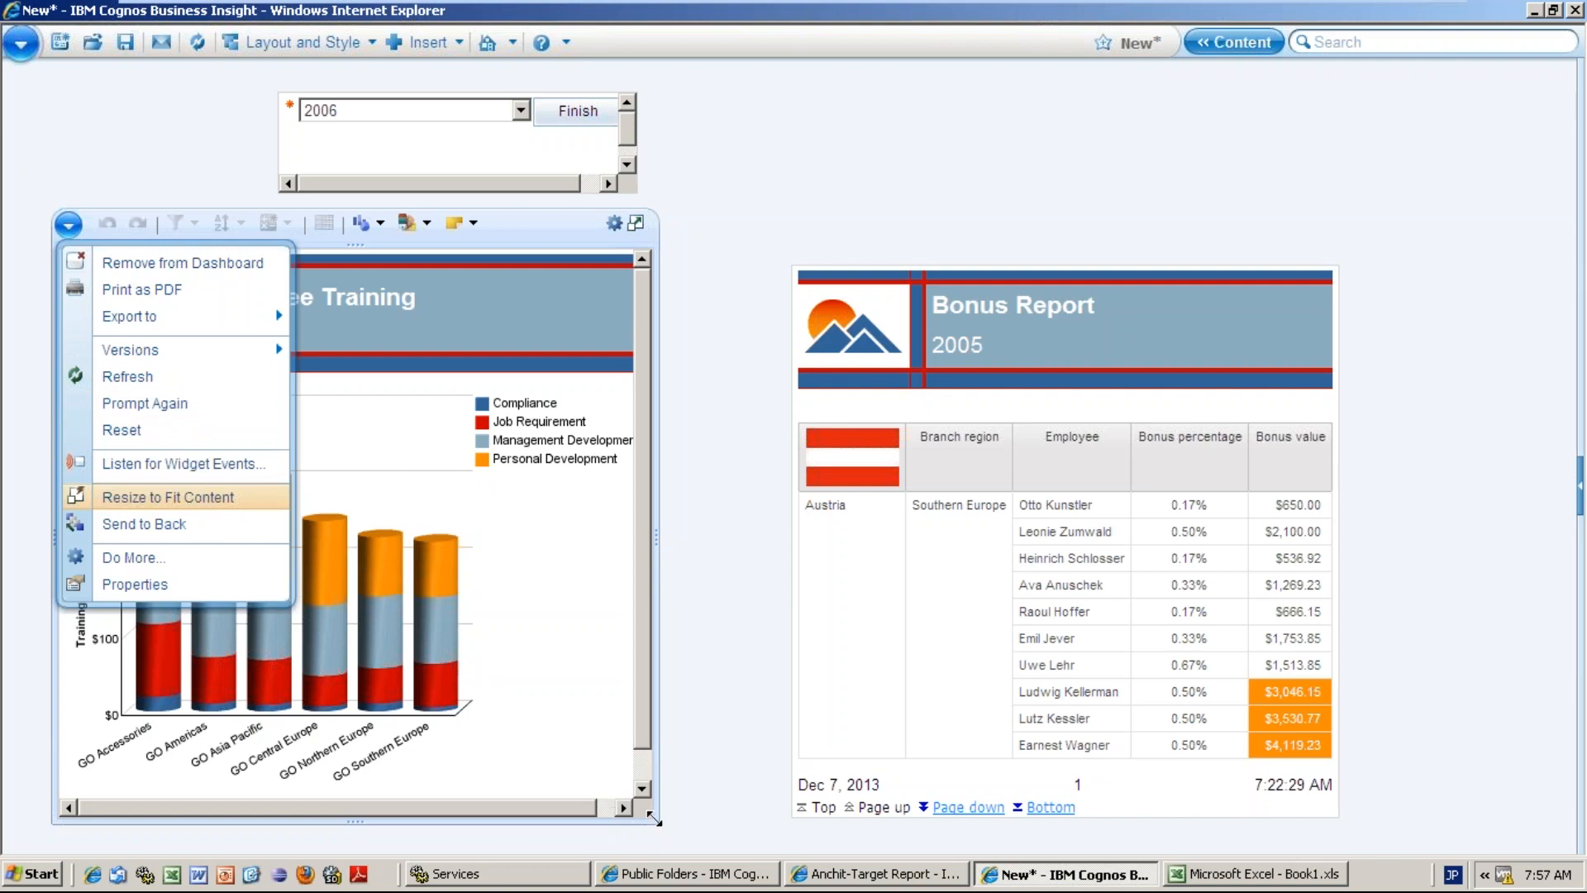
{"action": "left_click", "coordinate": [504, 757]}
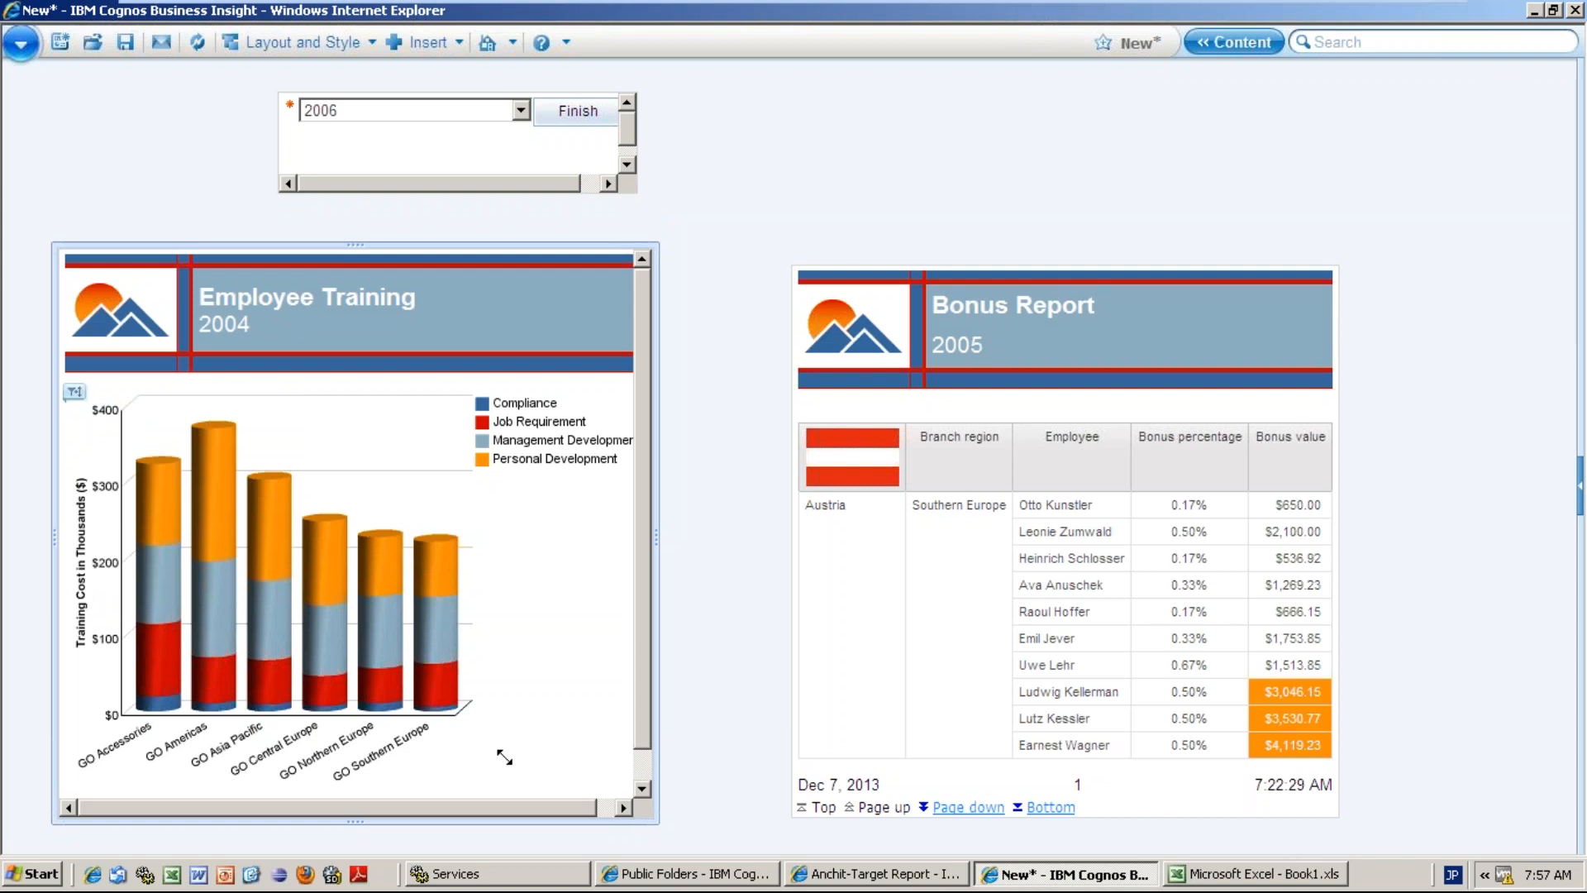
{"action": "left_click_drag", "start_coordinate": [504, 757], "coordinate": [507, 760]}
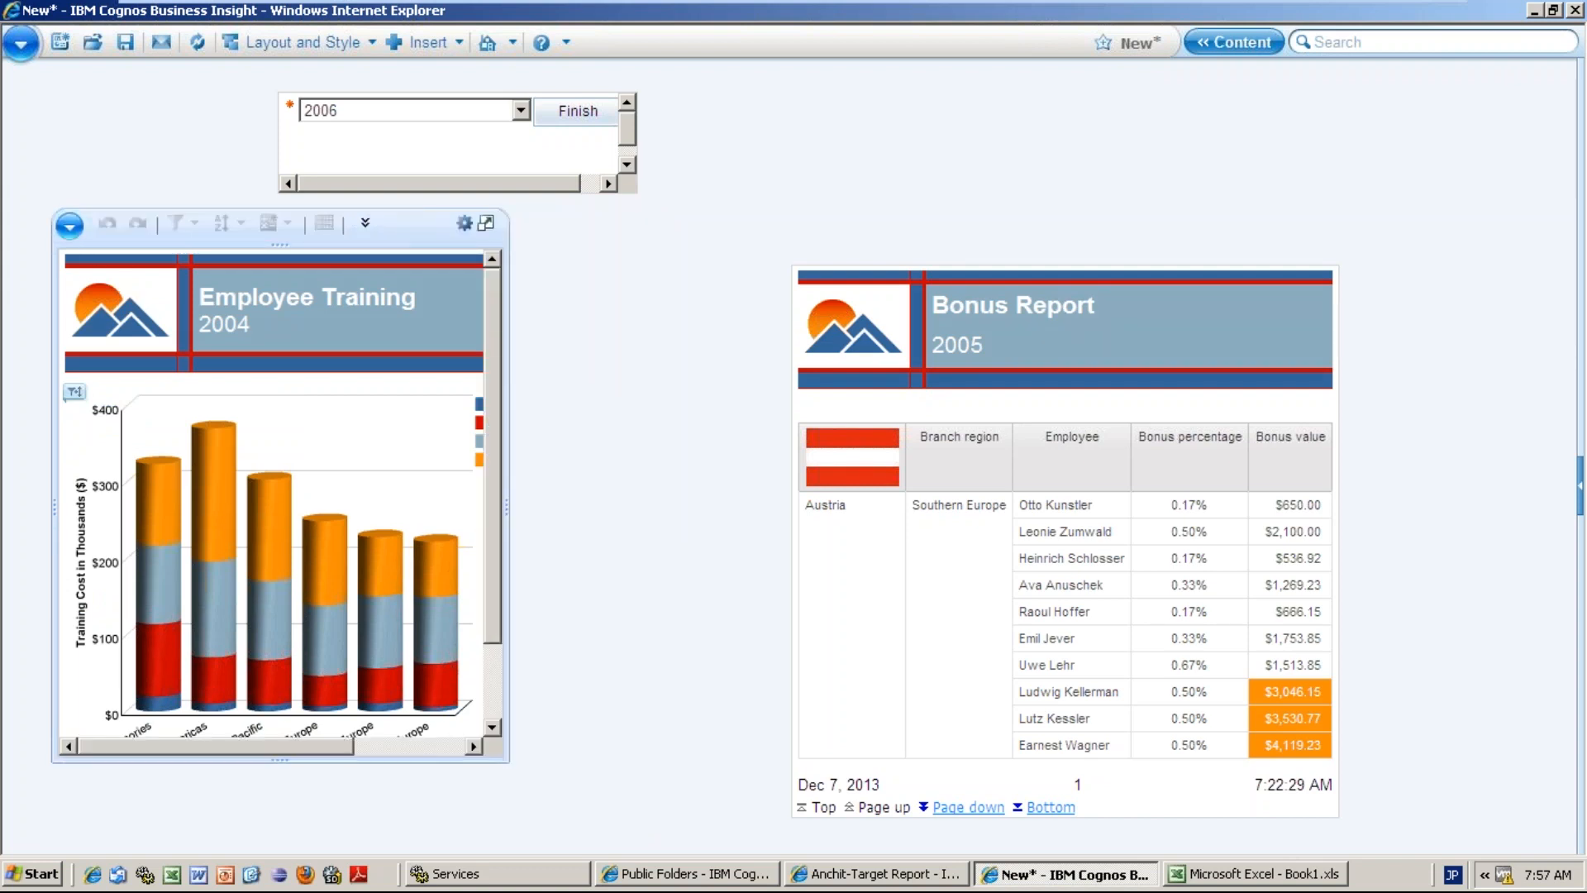
{"action": "left_click", "coordinate": [69, 224]}
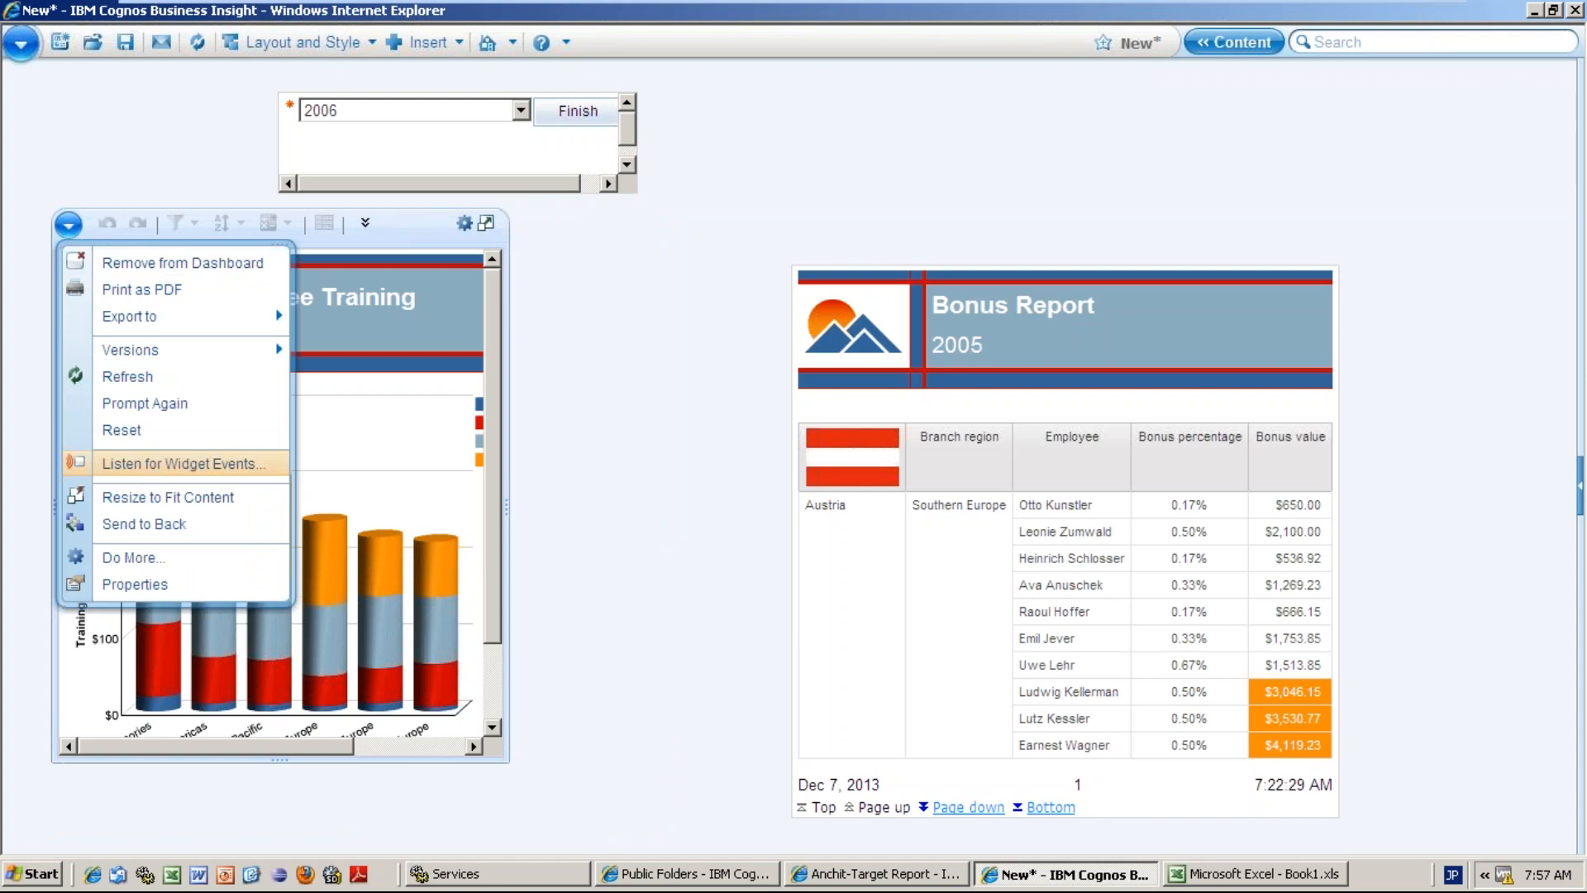
{"action": "left_click", "coordinate": [182, 463]}
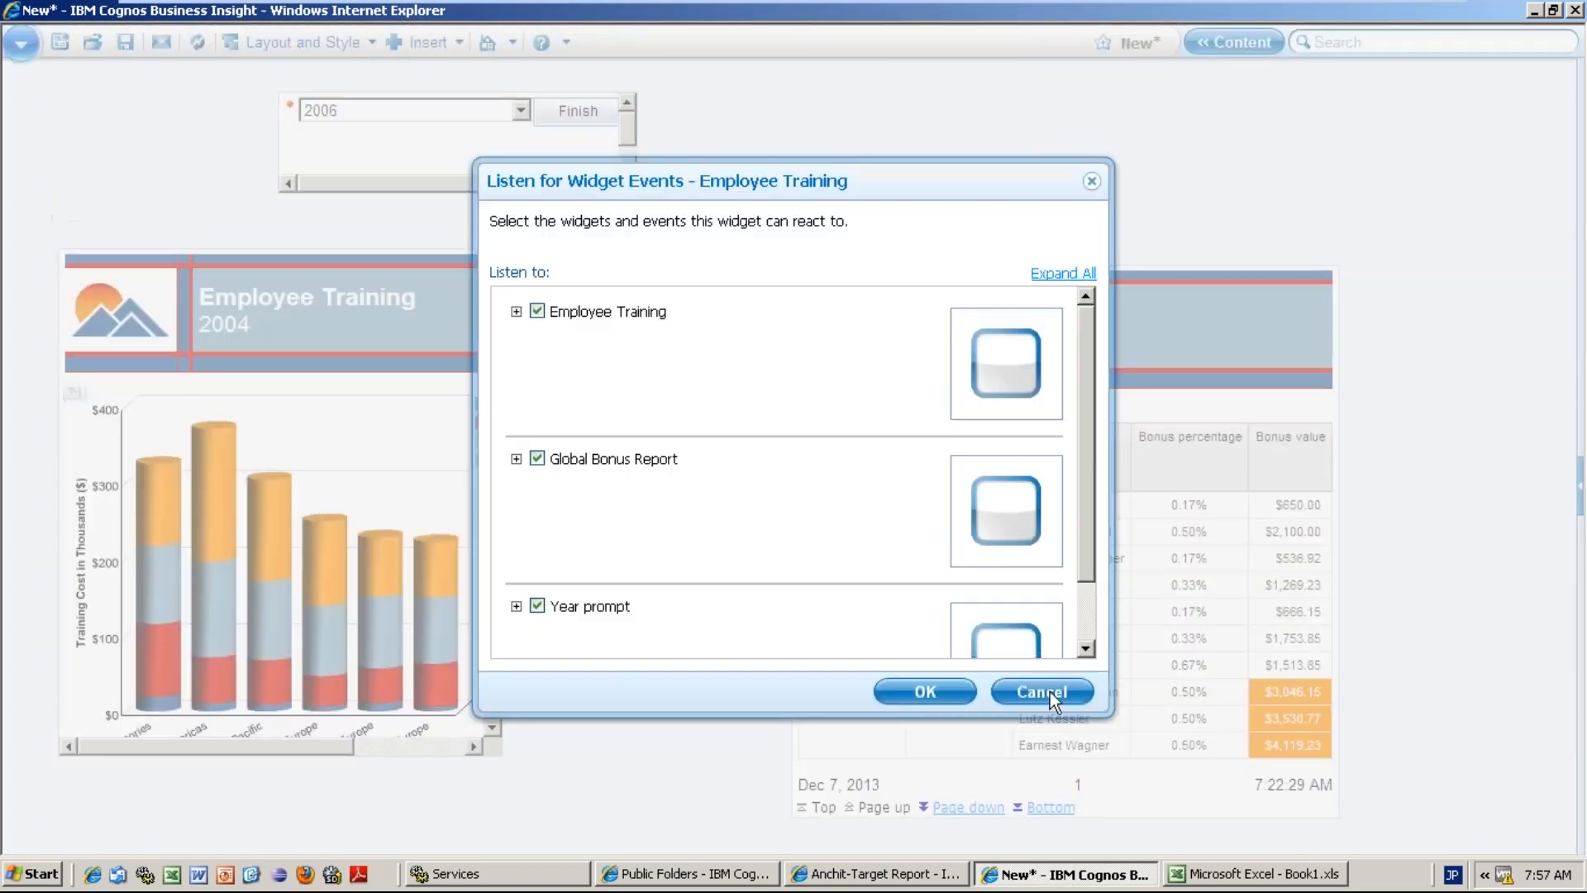
{"action": "left_click", "coordinate": [1043, 692]}
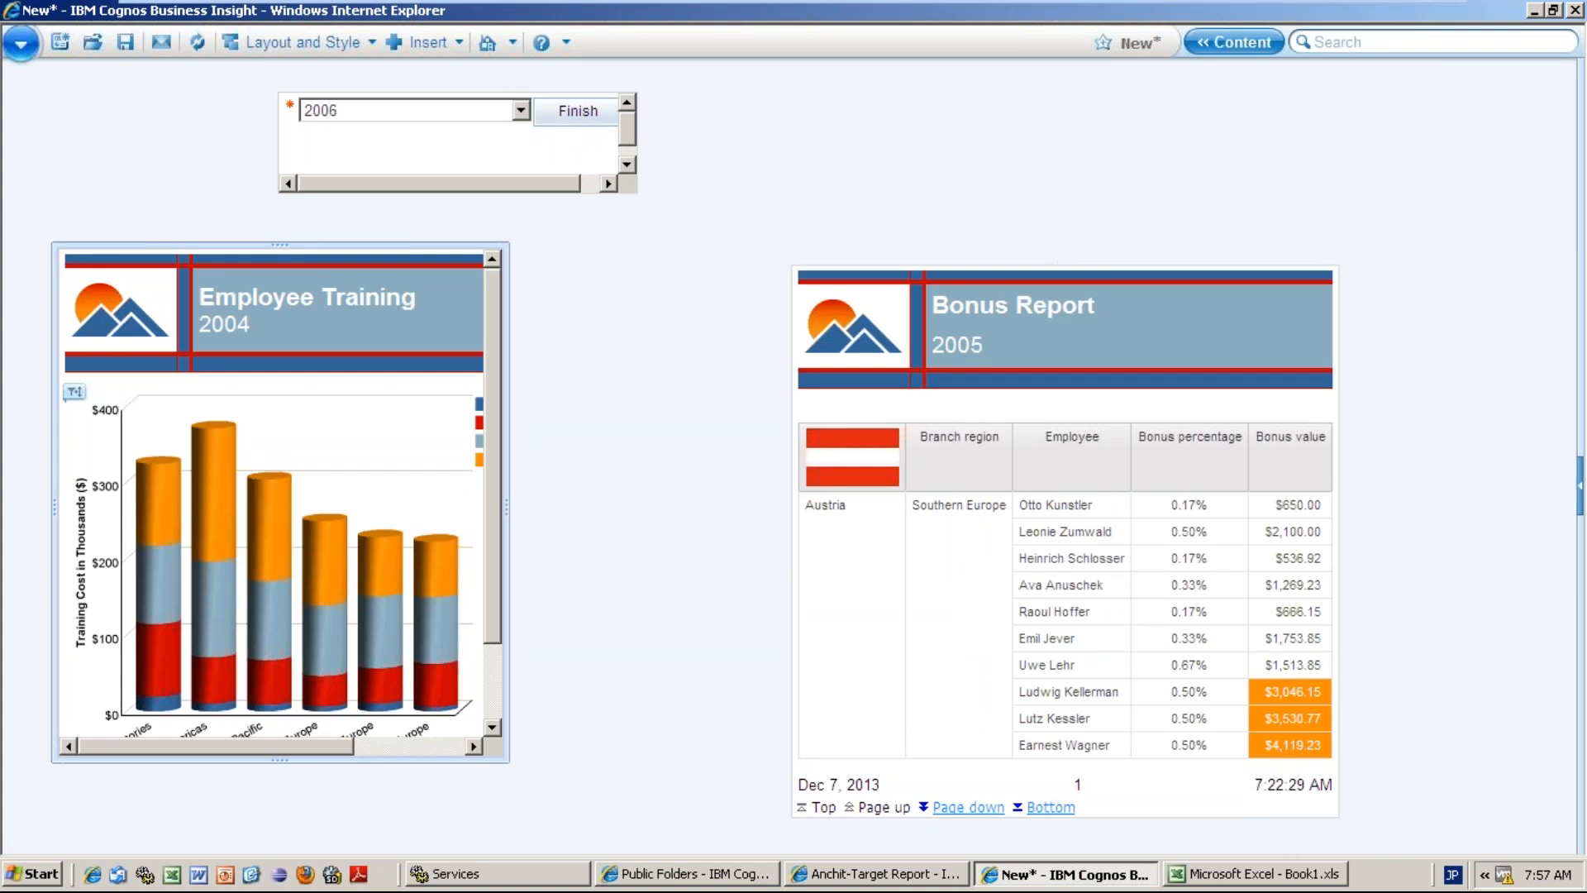
- Resize the Employee Training widget to fit its content
{"action": "mouse_move", "coordinate": [62, 250]}
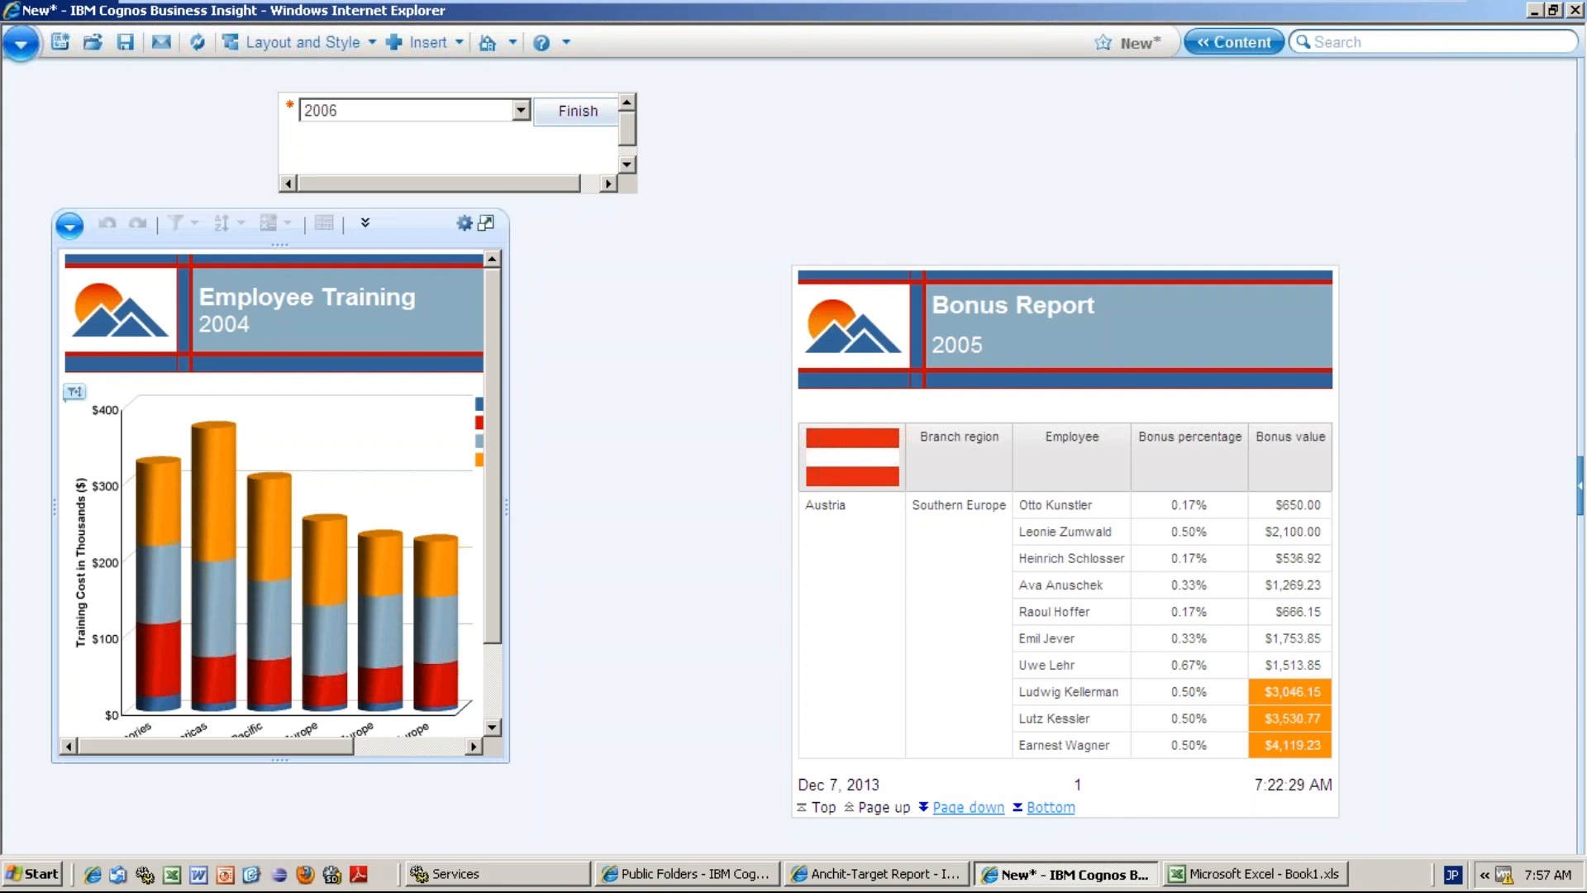
{"action": "left_click", "coordinate": [70, 224]}
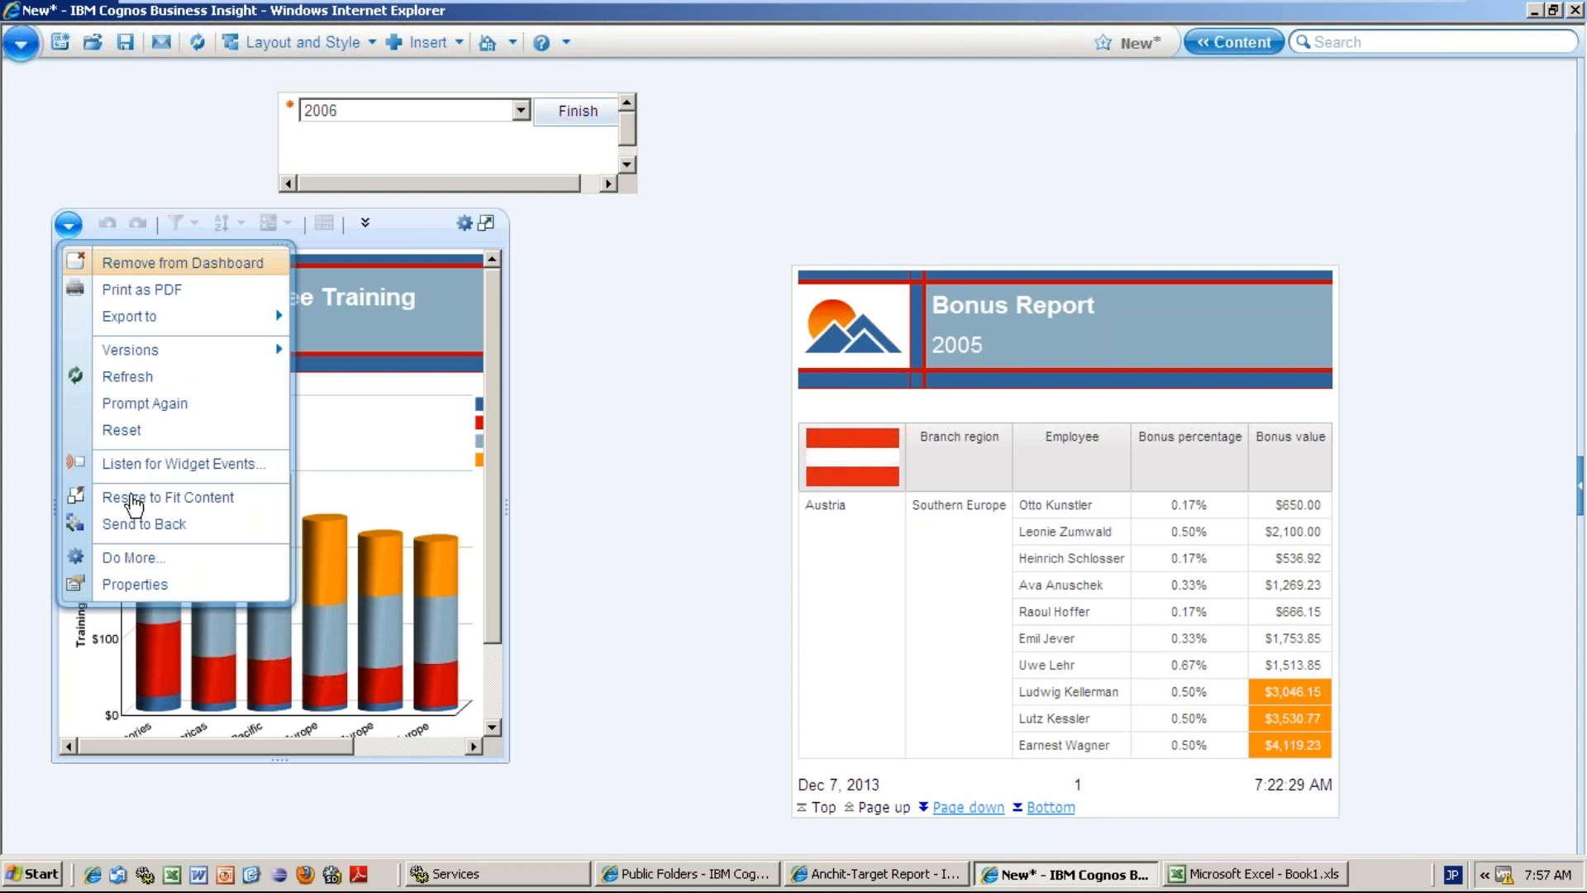
{"action": "left_click", "coordinate": [133, 498]}
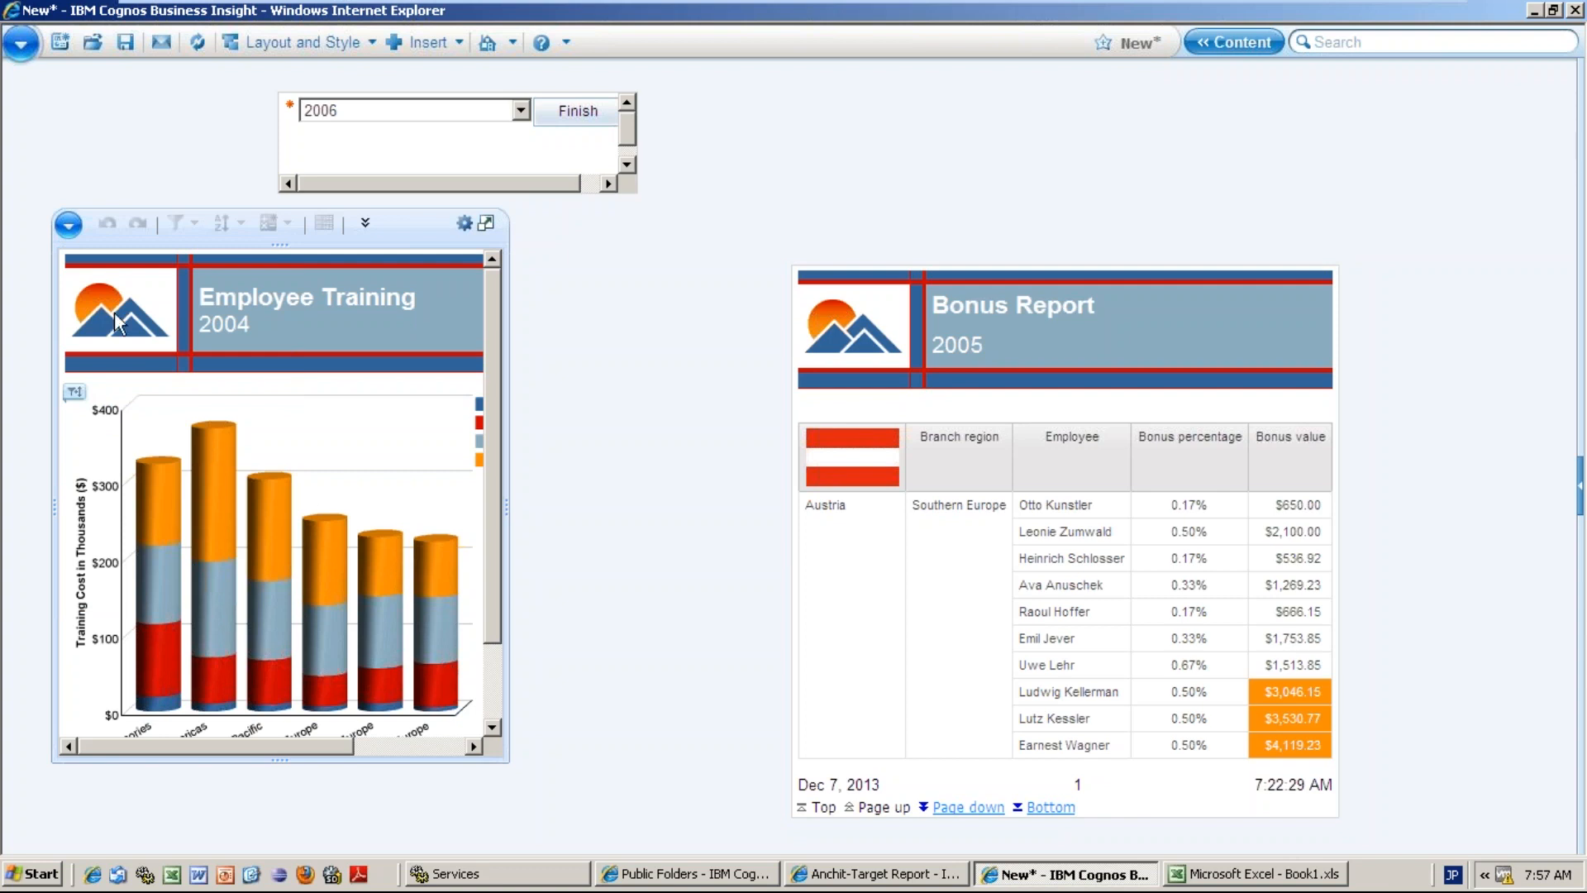
{"action": "left_click", "coordinate": [68, 225]}
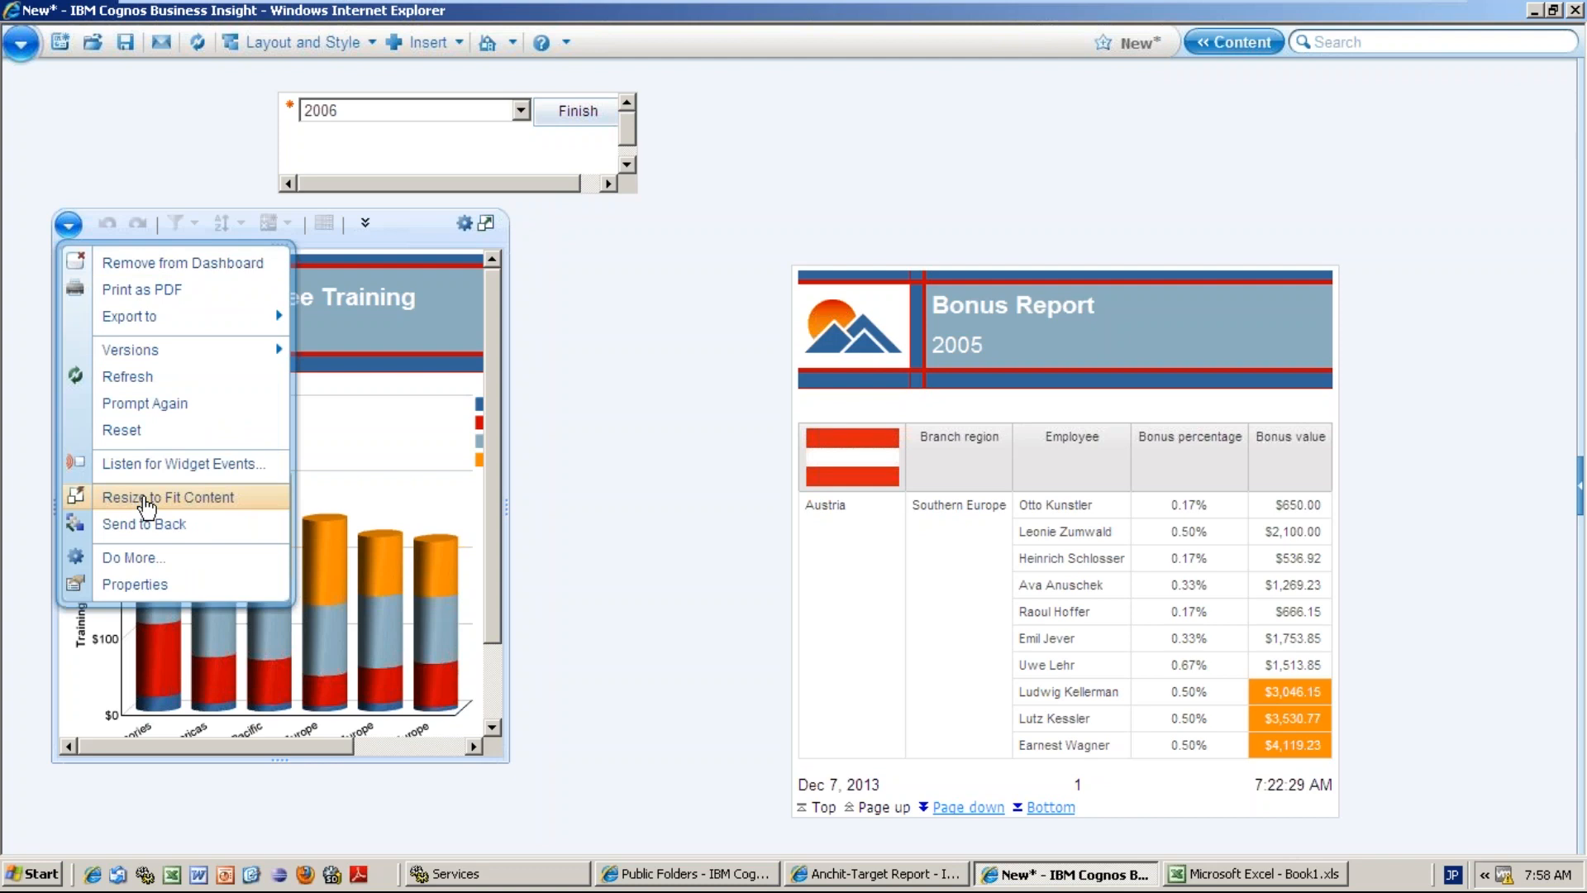
{"action": "left_click", "coordinate": [148, 500]}
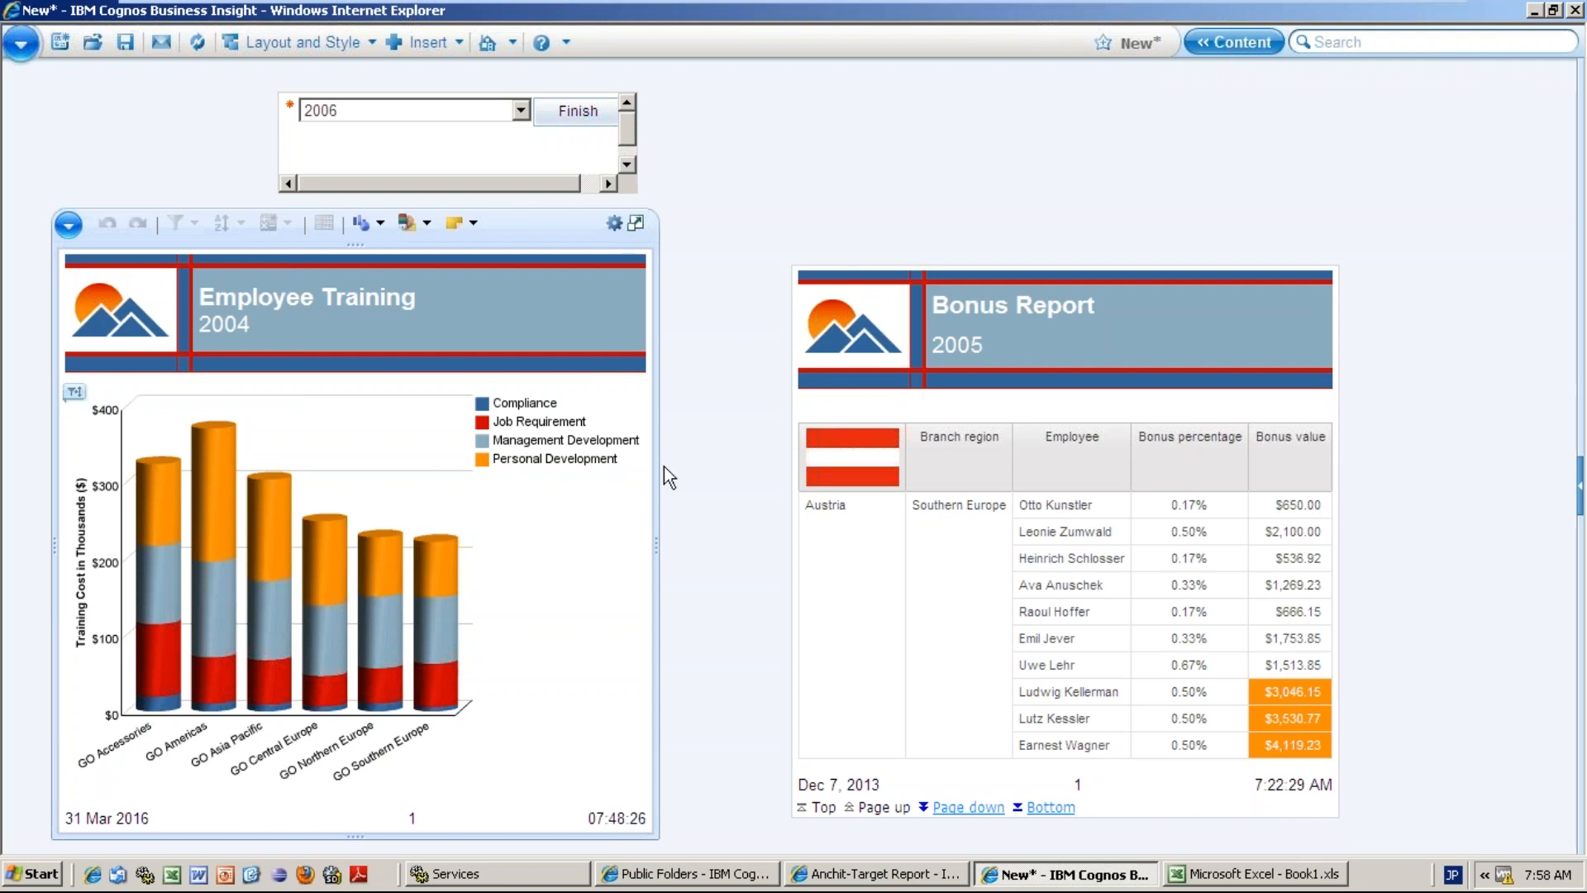
- Move the Year prompt widget onto the Employee Training chart and send it to the back
{"action": "left_click", "coordinate": [71, 234]}
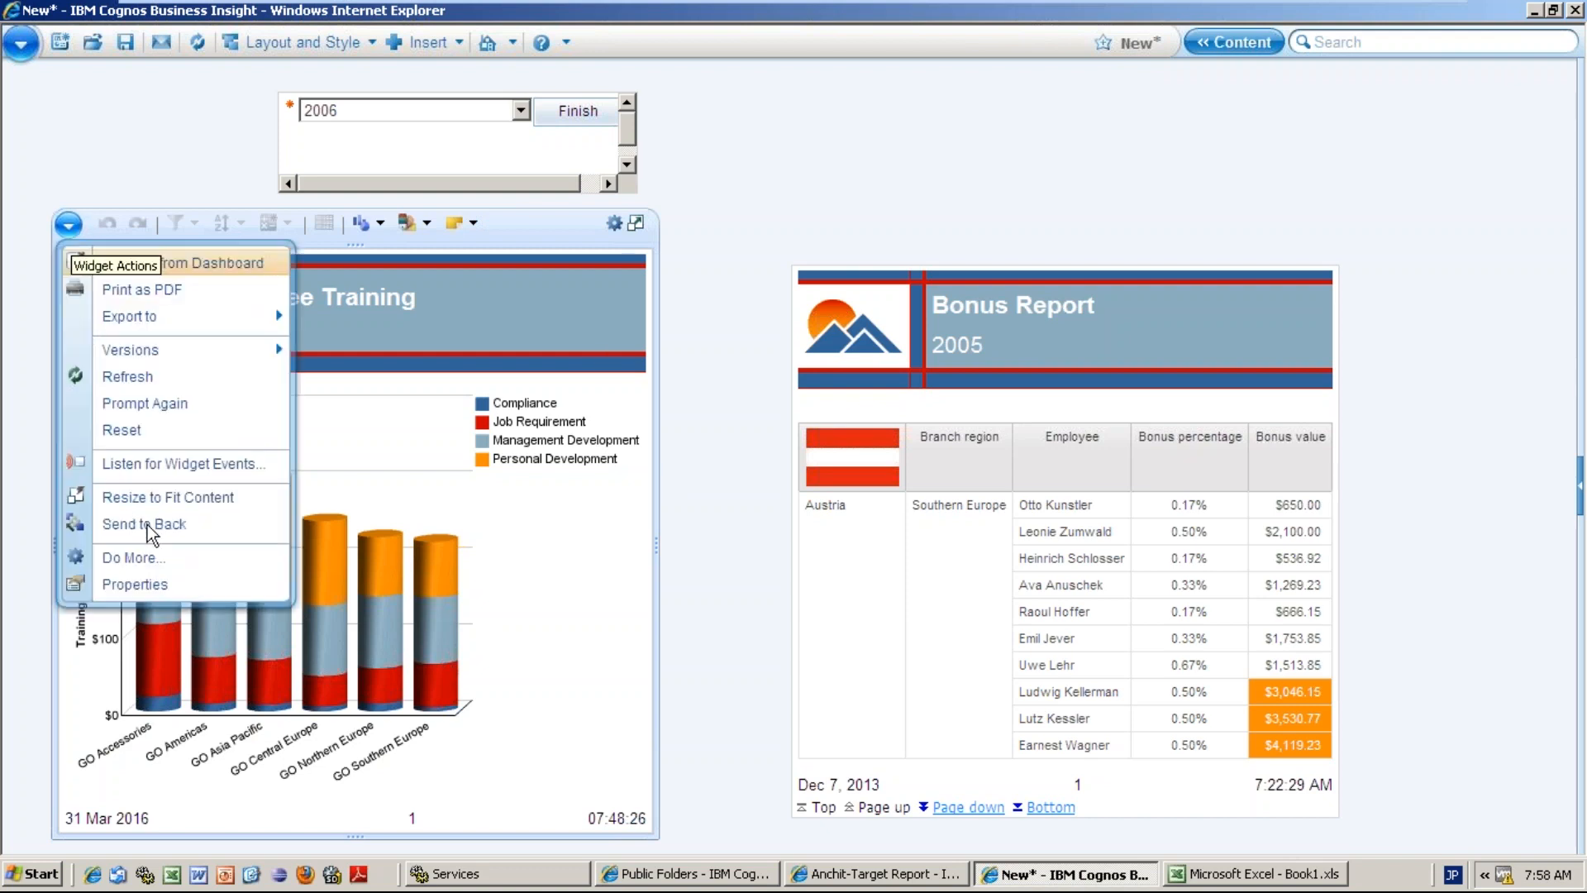
{"action": "left_click", "coordinate": [435, 94]}
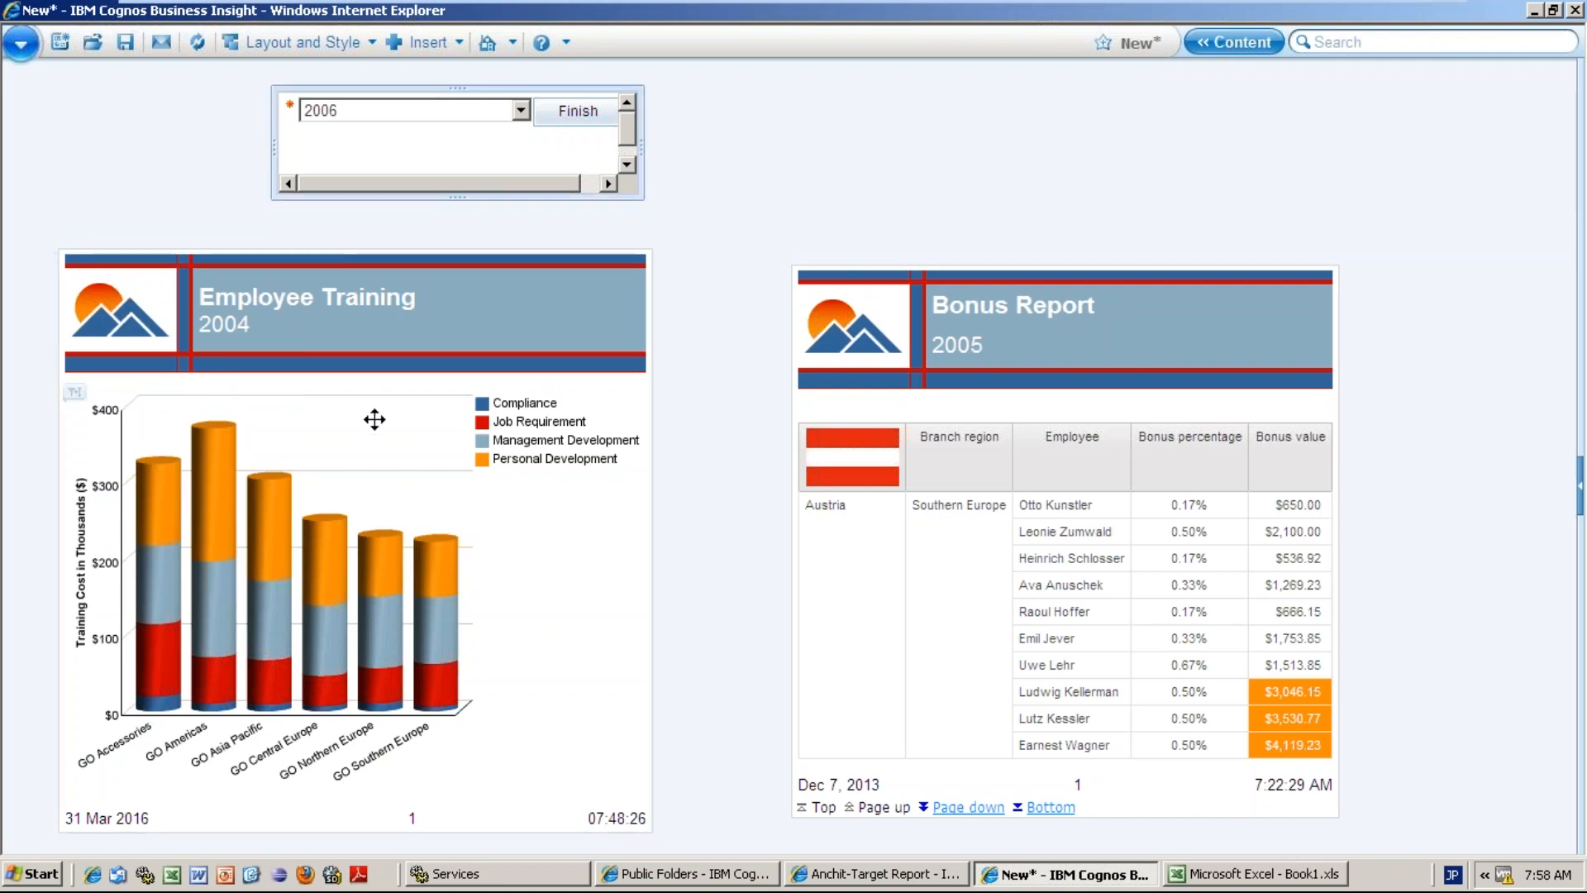
{"action": "left_click_drag", "start_coordinate": [374, 419], "coordinate": [373, 418]}
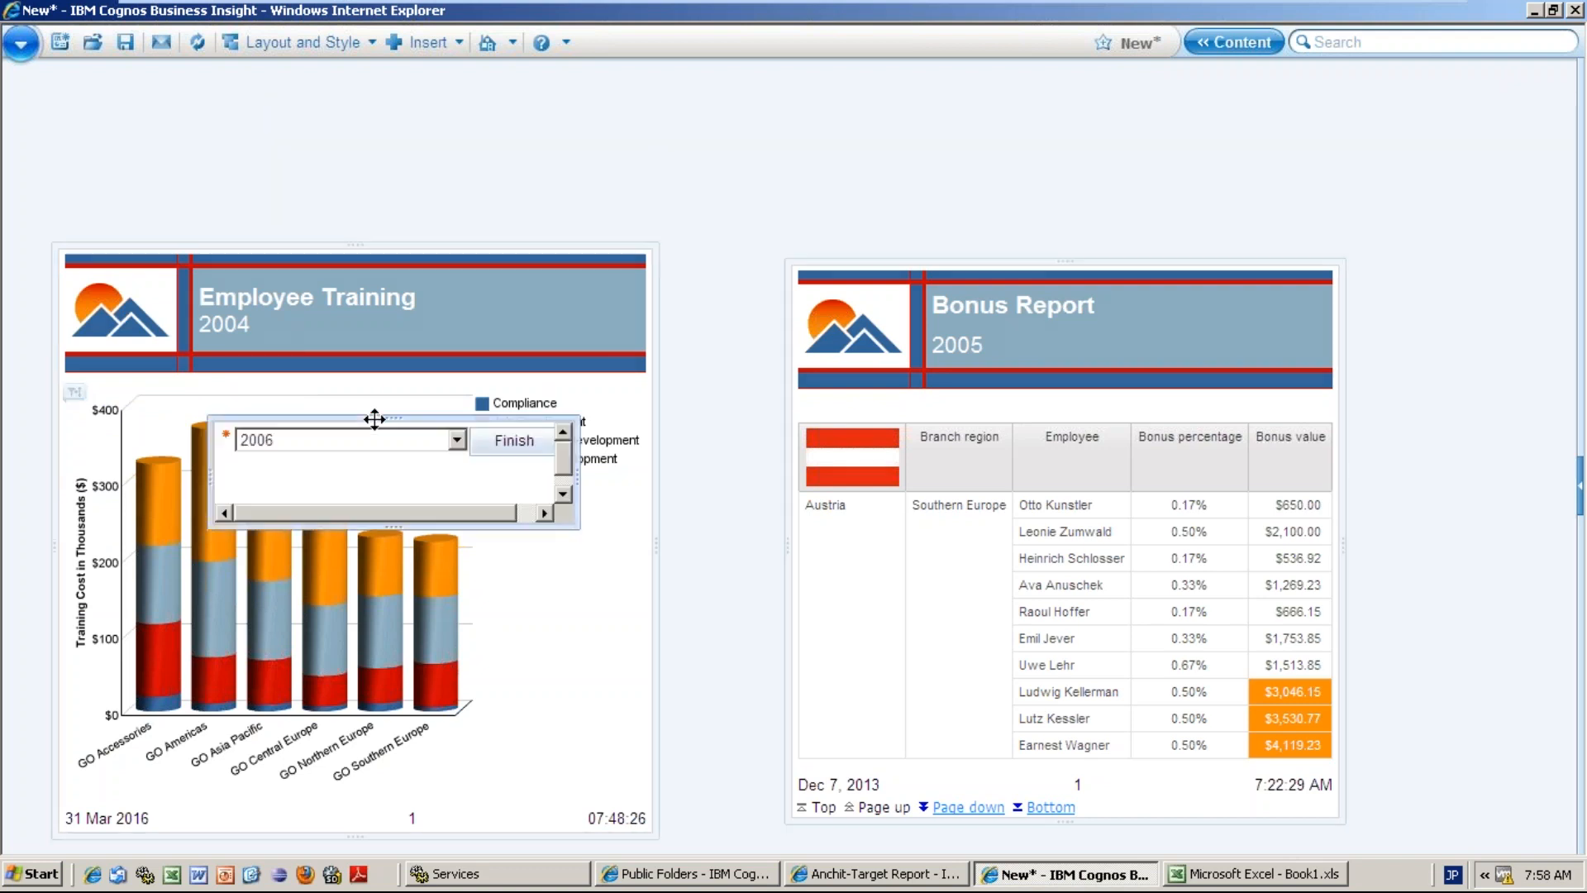
{"action": "left_click", "coordinate": [217, 419]}
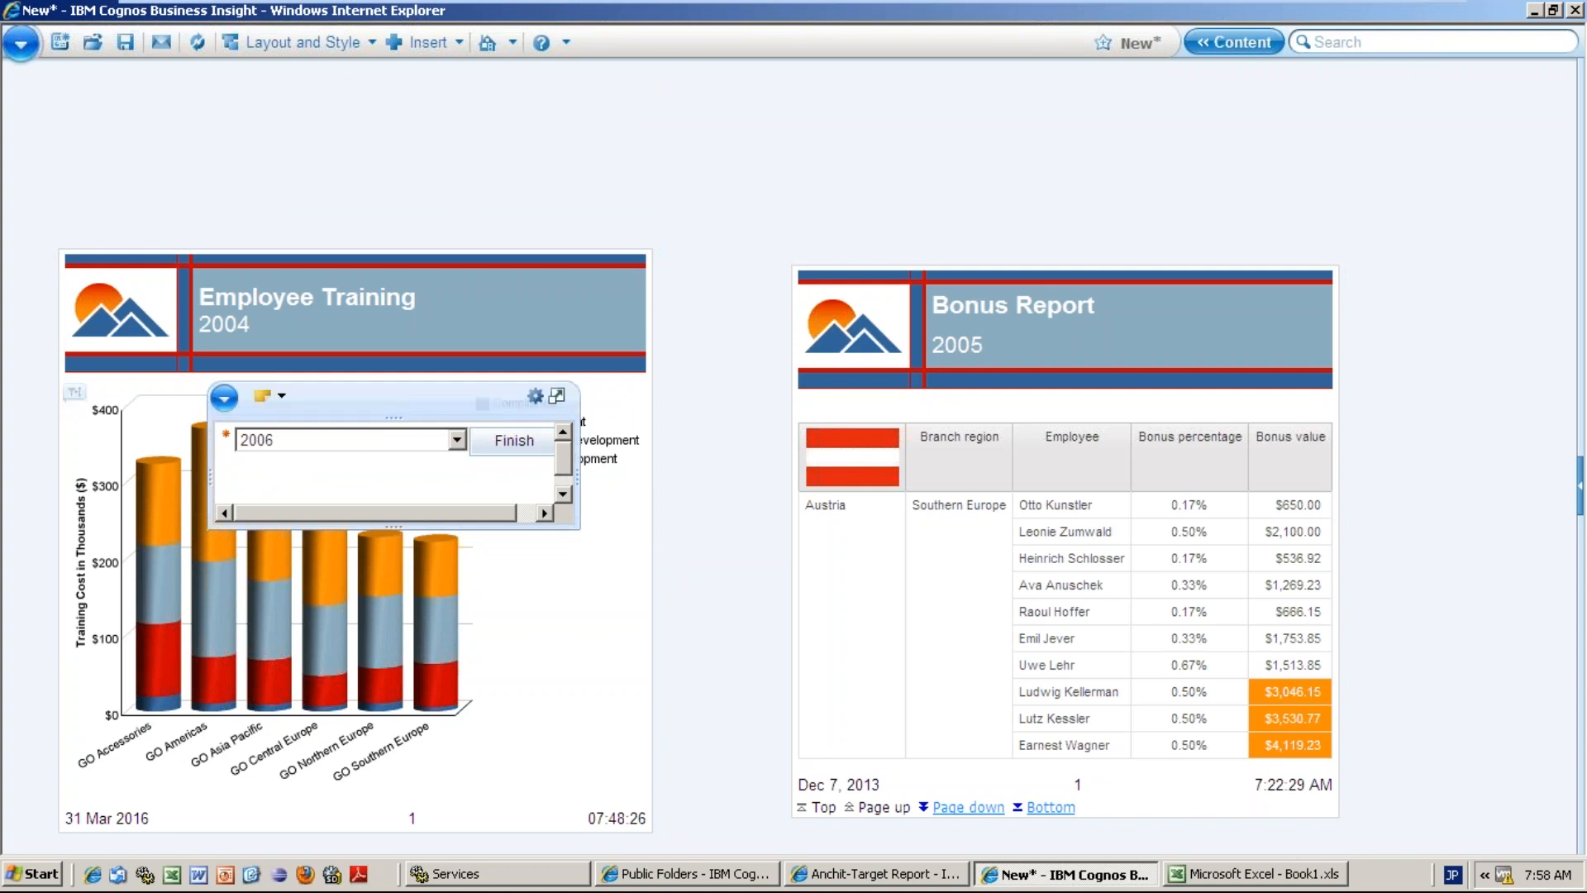
{"action": "left_click", "coordinate": [225, 400]}
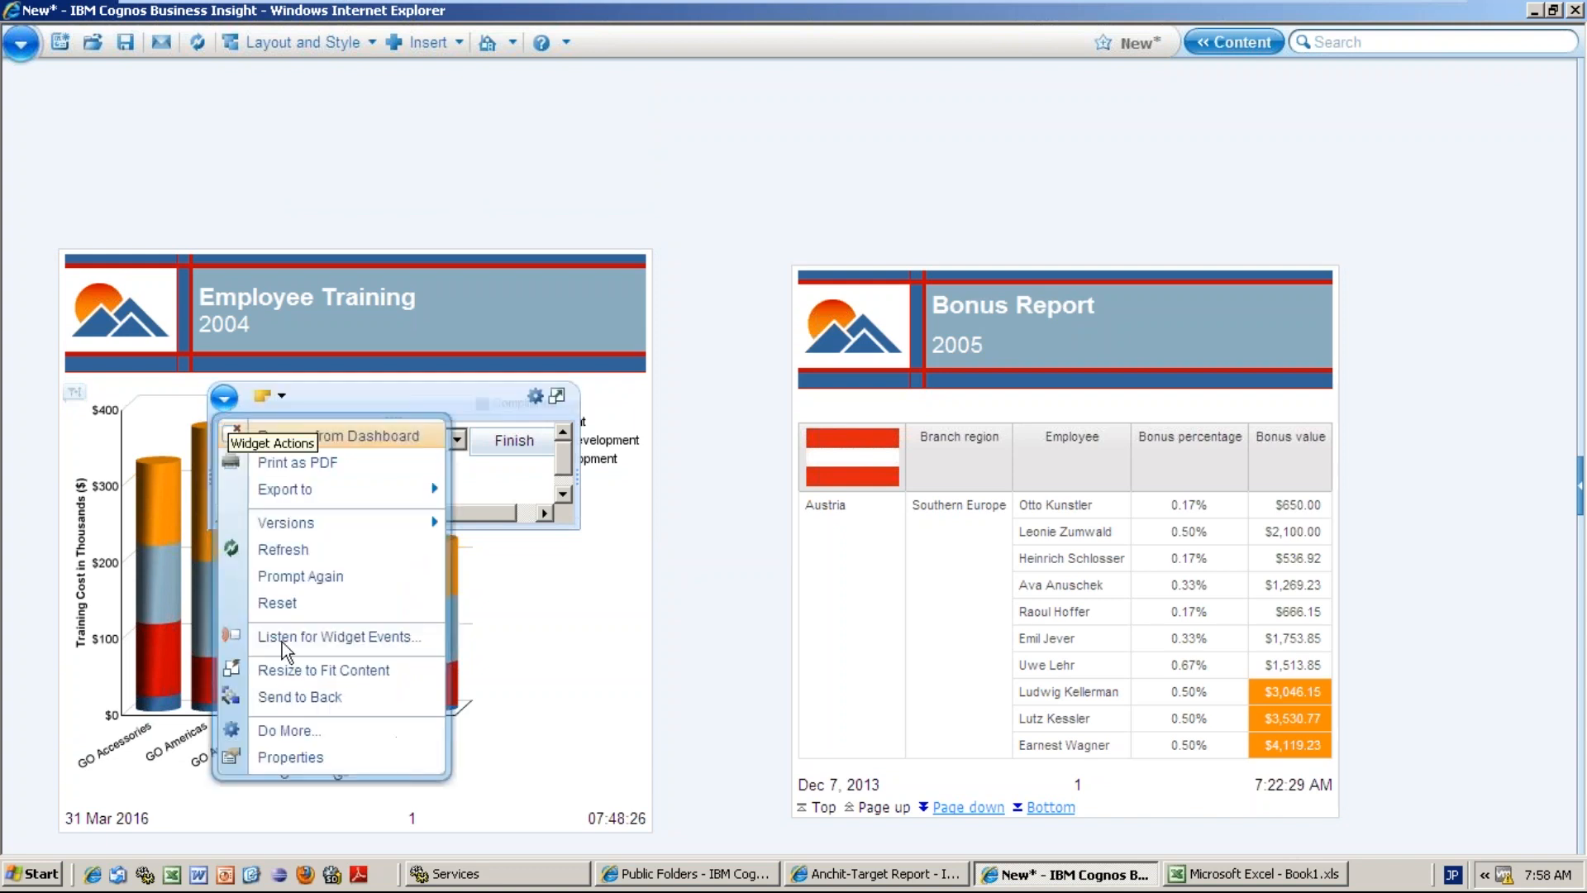
{"action": "left_click", "coordinate": [289, 697]}
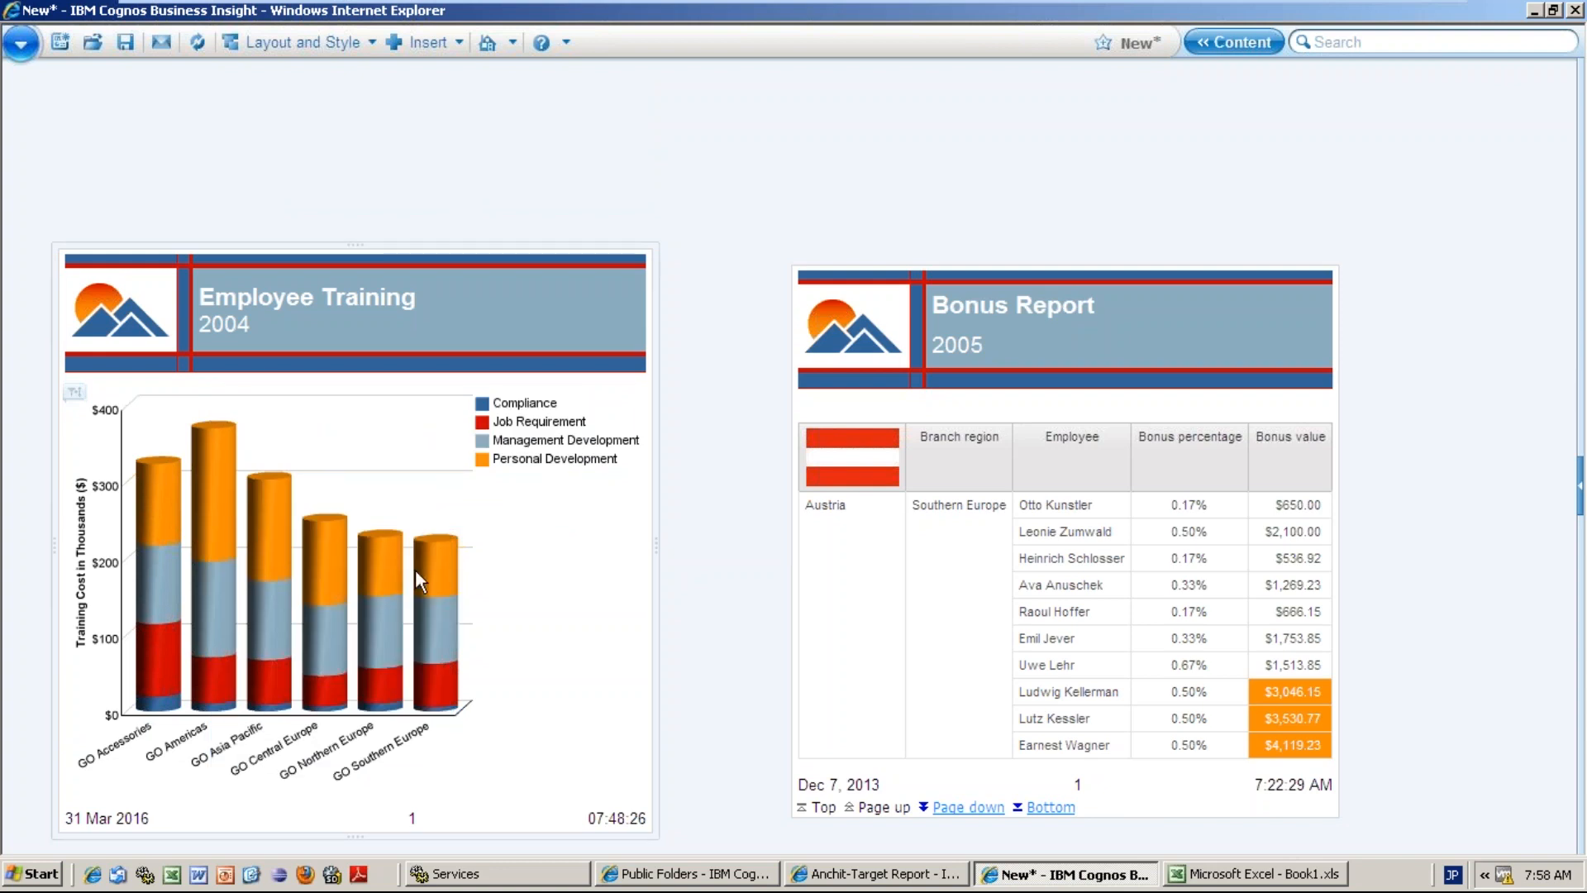
- Send the Employee Training widget to the back and move the Year prompt off the chart, above the gap between the two reports
{"action": "left_click", "coordinate": [58, 248]}
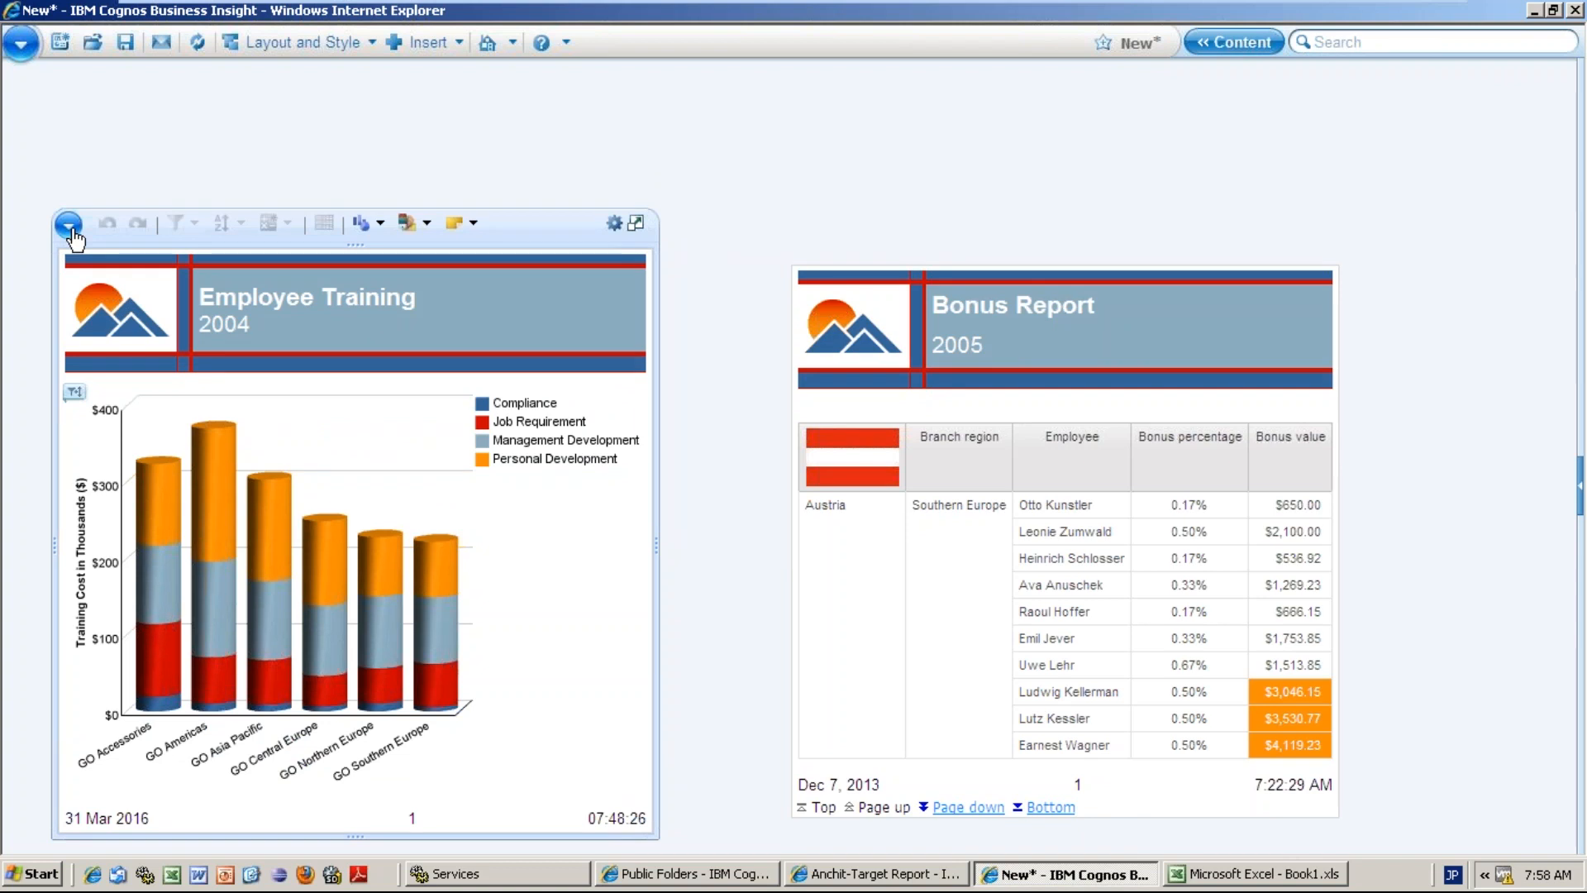
{"action": "left_click", "coordinate": [68, 223]}
{"action": "left_click", "coordinate": [69, 227]}
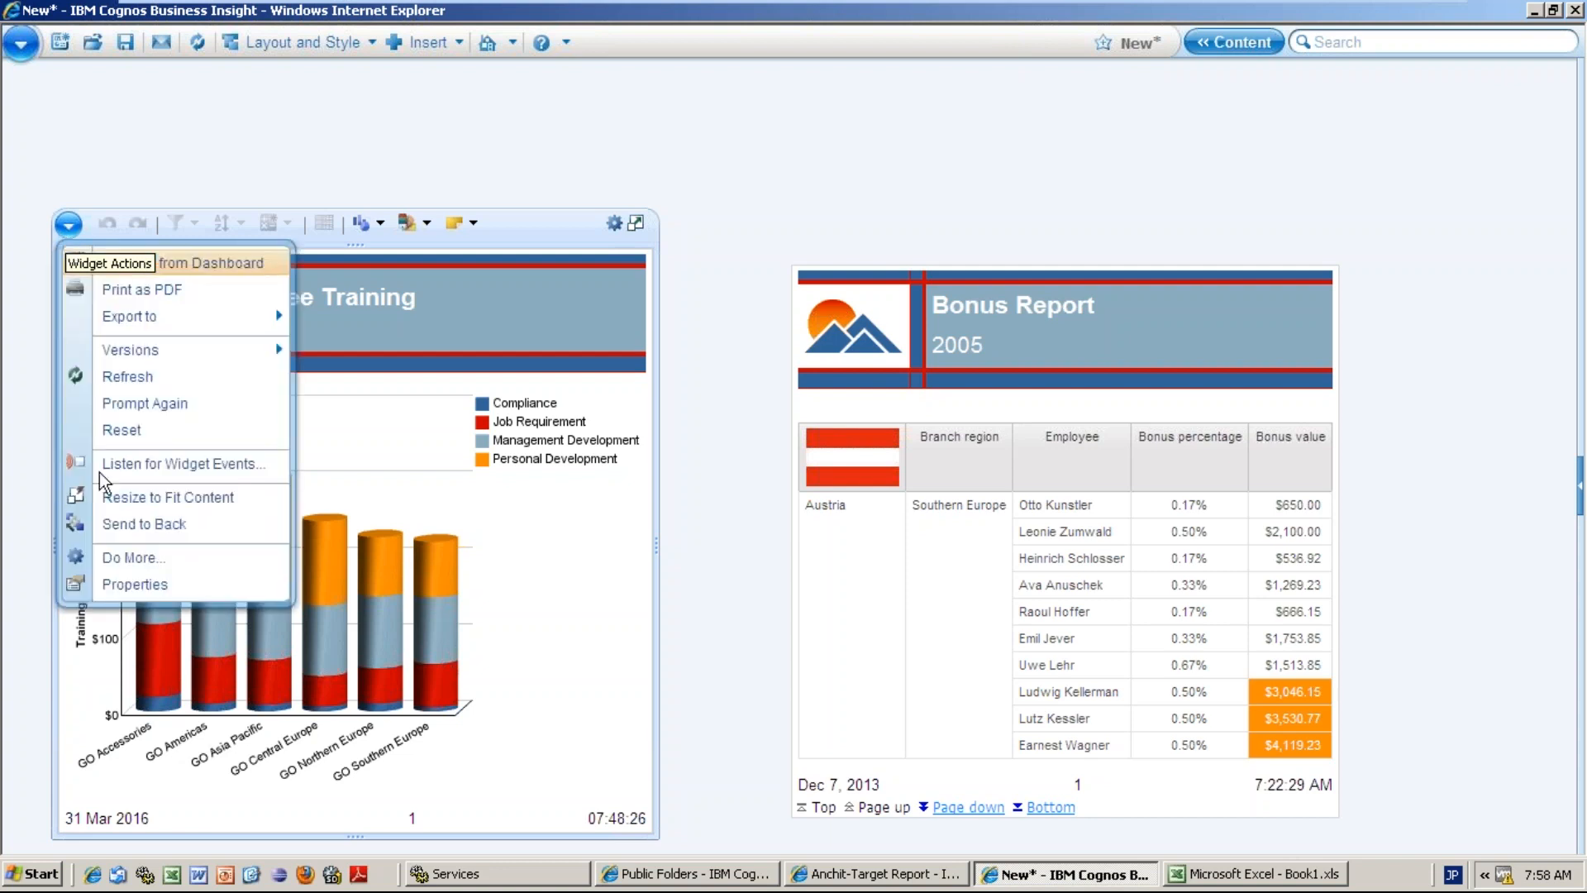
{"action": "left_click", "coordinate": [133, 524]}
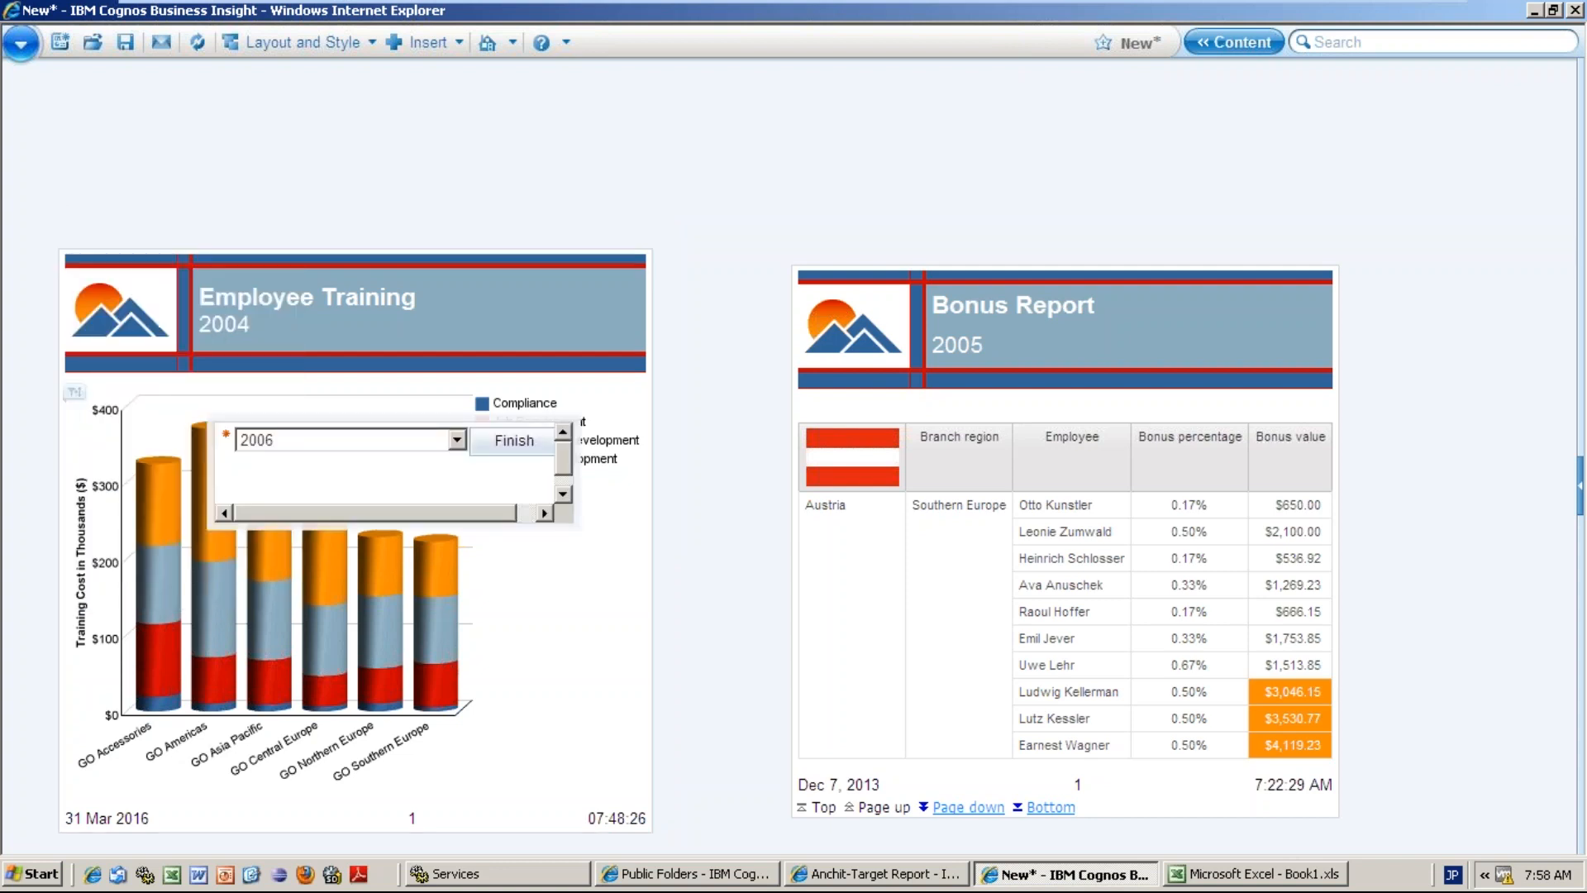
{"action": "left_click", "coordinate": [364, 442]}
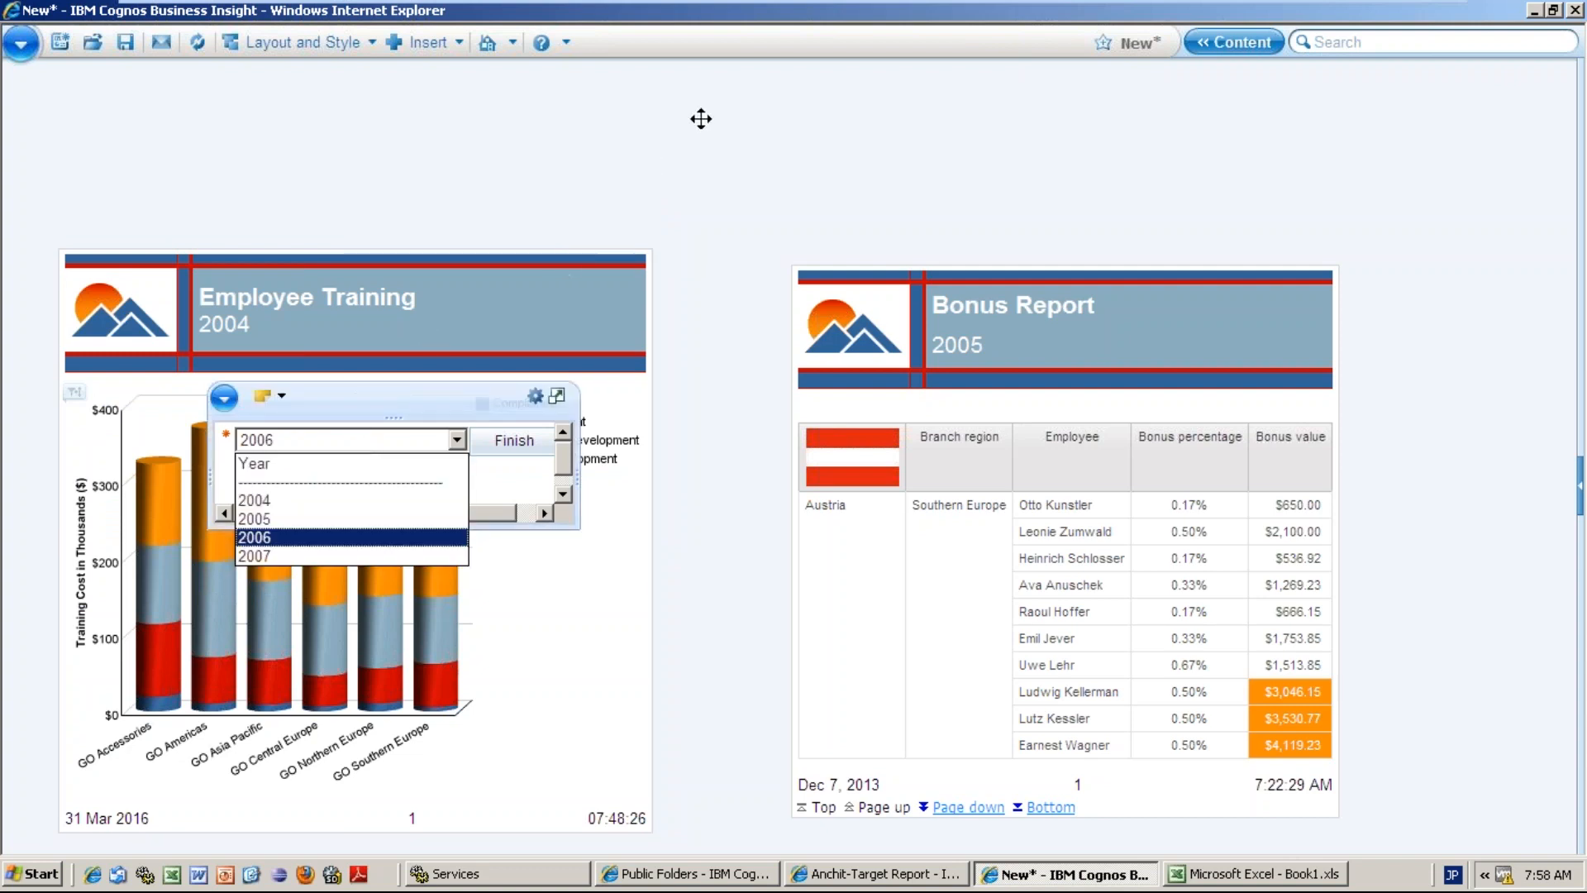
{"action": "left_click_drag", "start_coordinate": [711, 110], "coordinate": [711, 111]}
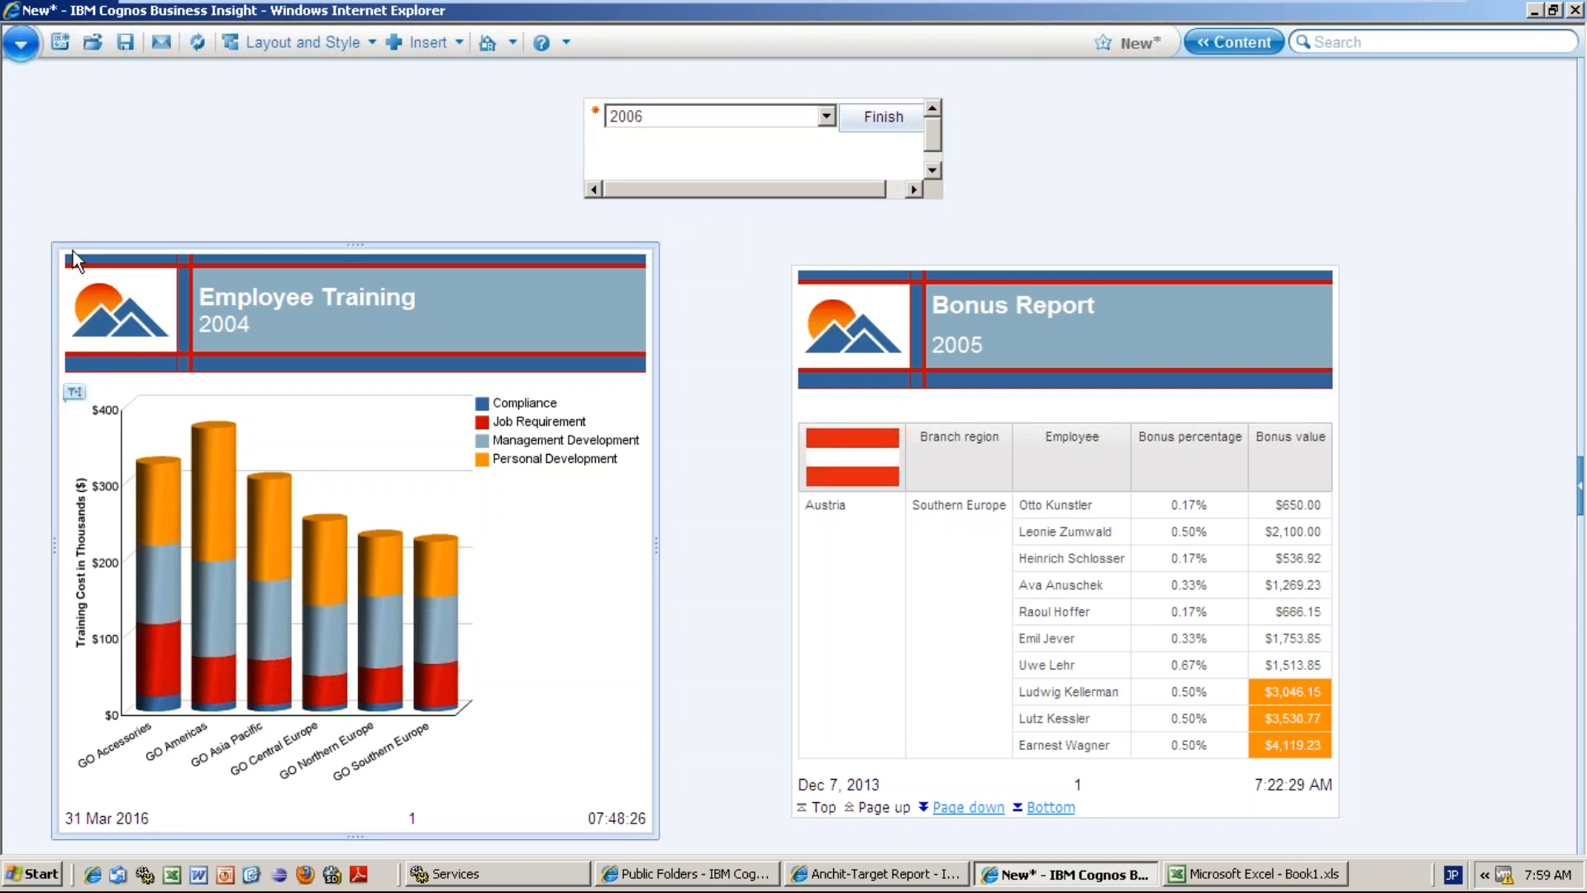
- Examine the title and report properties of the Employee Training widget without changing them
{"action": "mouse_move", "coordinate": [72, 250]}
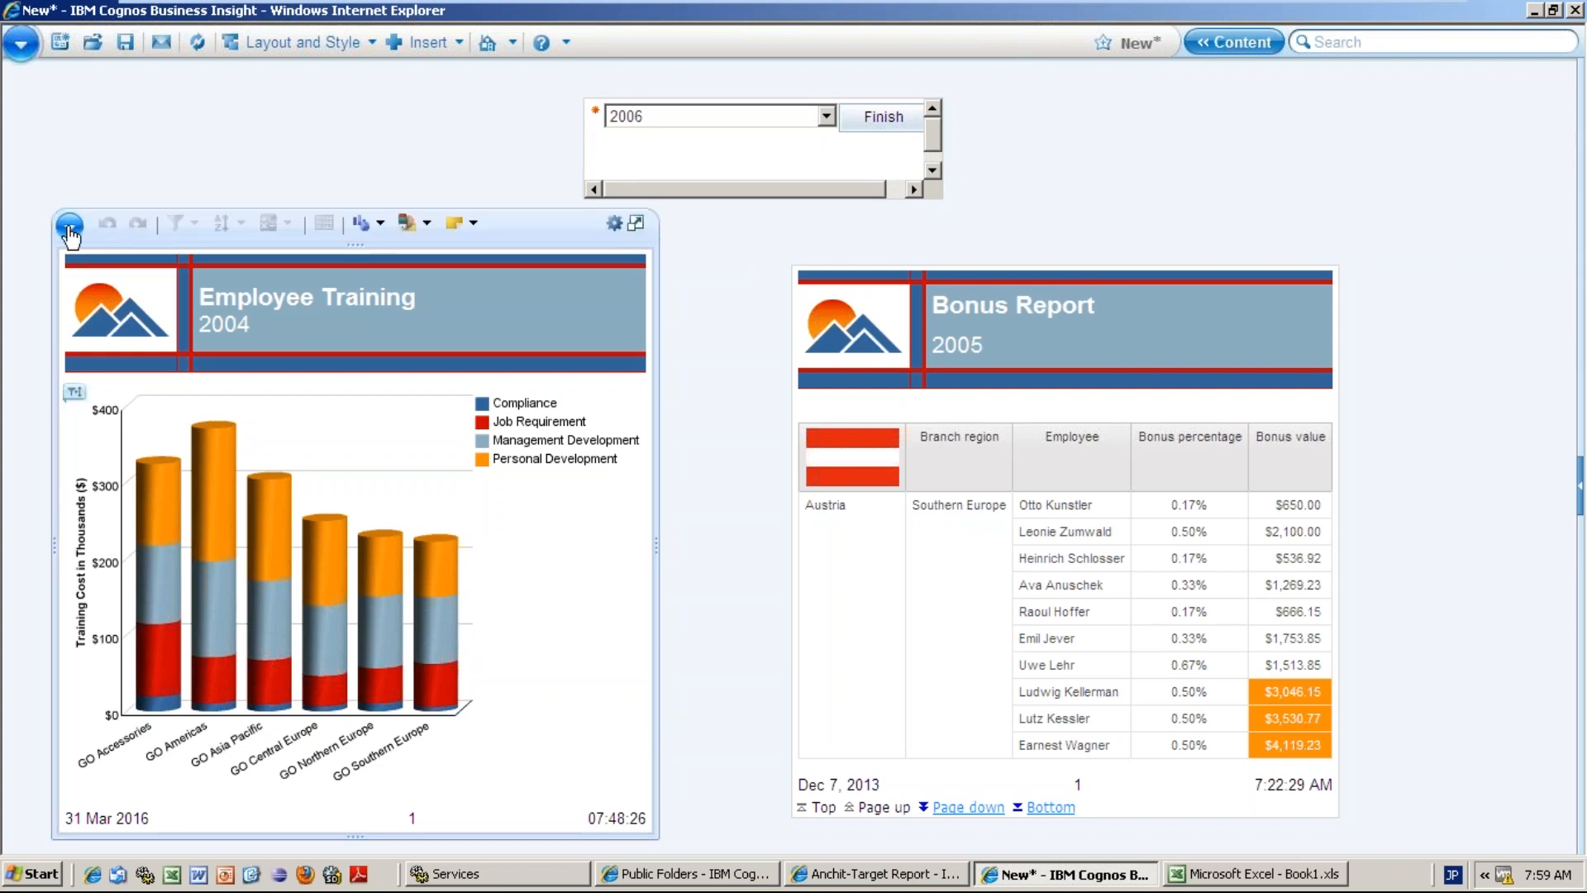
{"action": "left_click", "coordinate": [68, 223]}
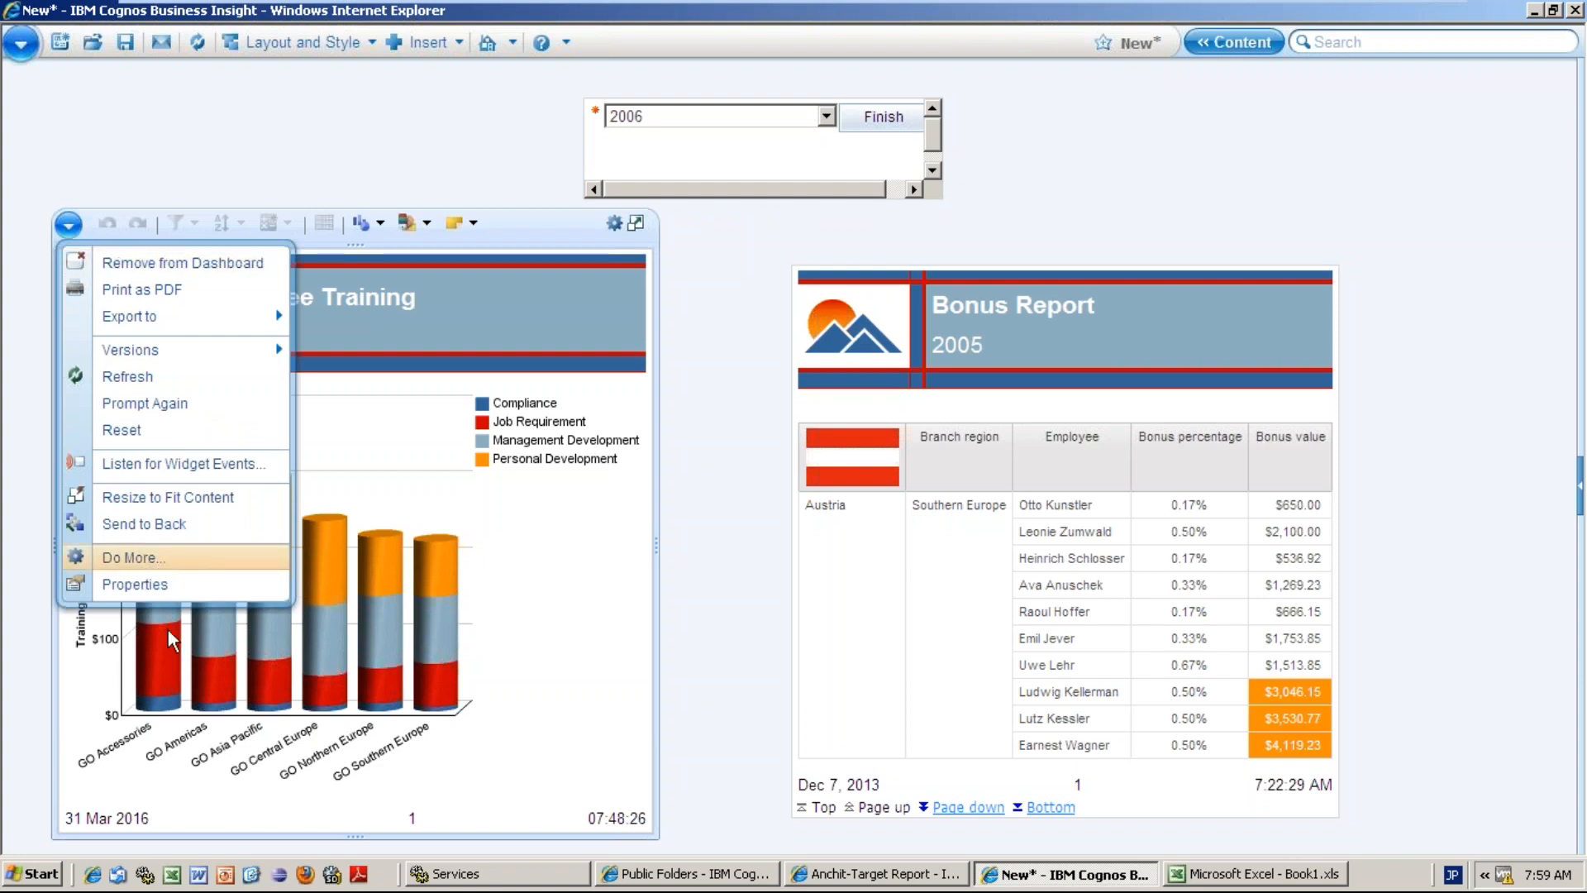
{"action": "left_click", "coordinate": [166, 577]}
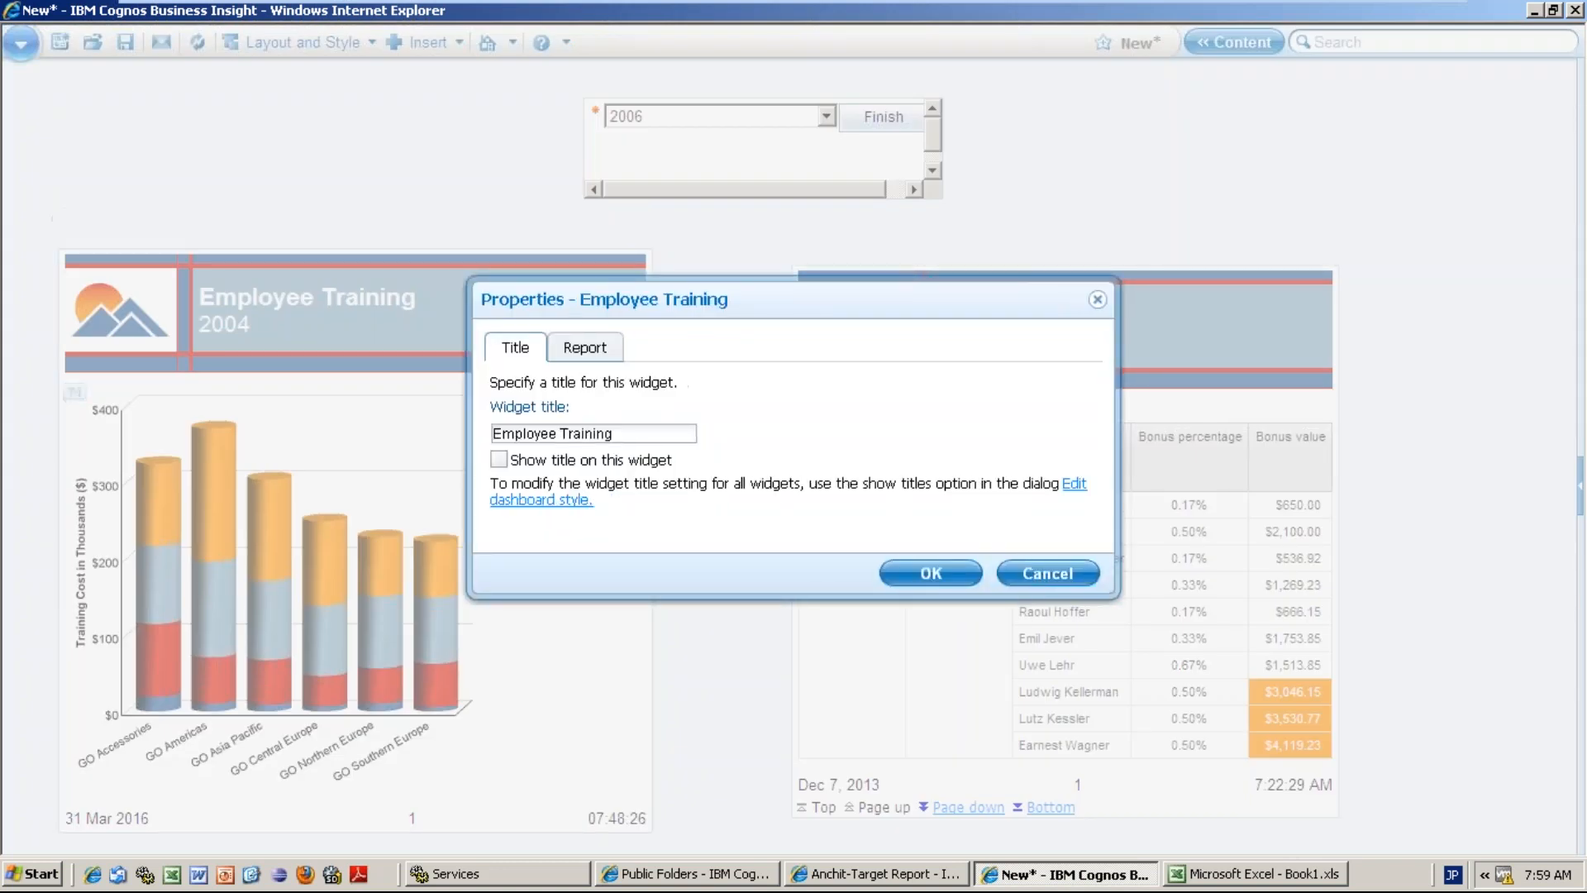
{"action": "left_click", "coordinate": [585, 348]}
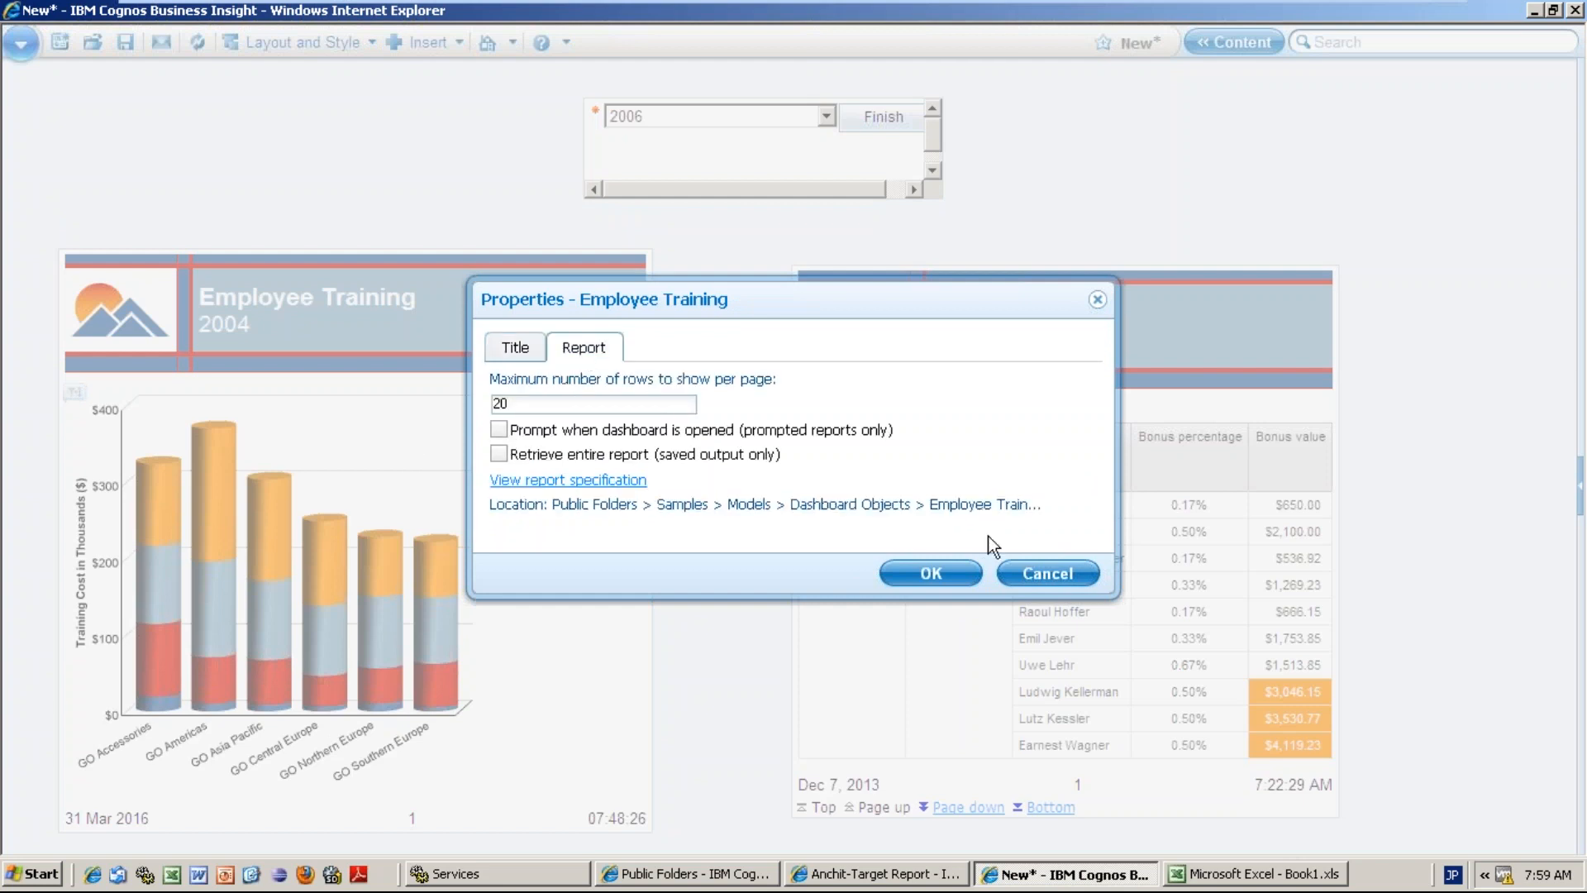
{"action": "left_click", "coordinate": [1047, 574]}
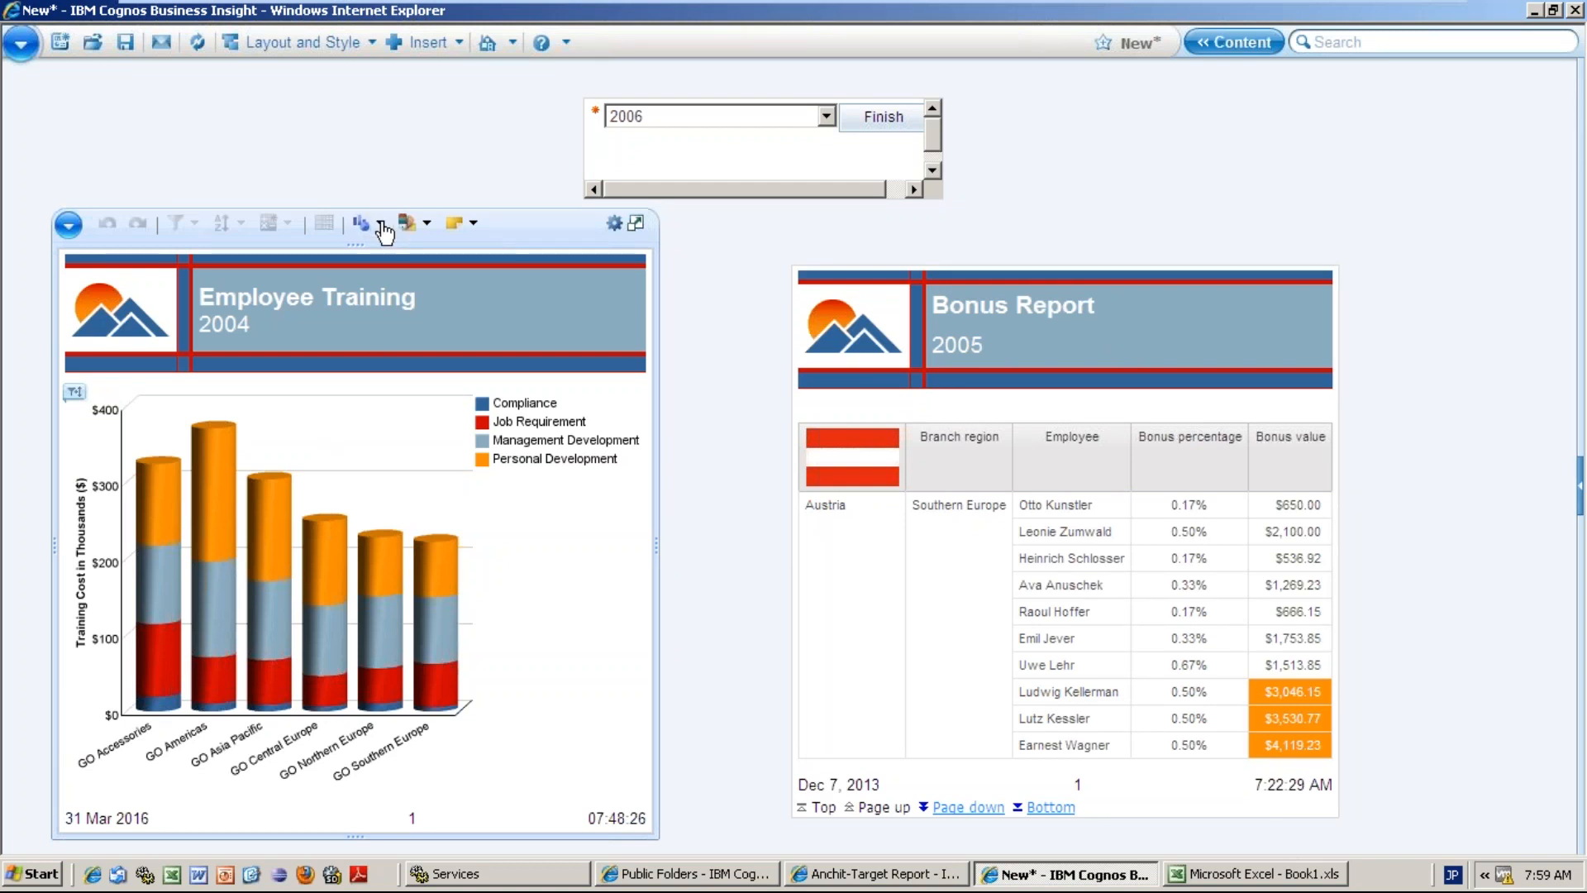
- Change the Employee Training widget's display type to a pie chart
{"action": "left_click", "coordinate": [381, 224]}
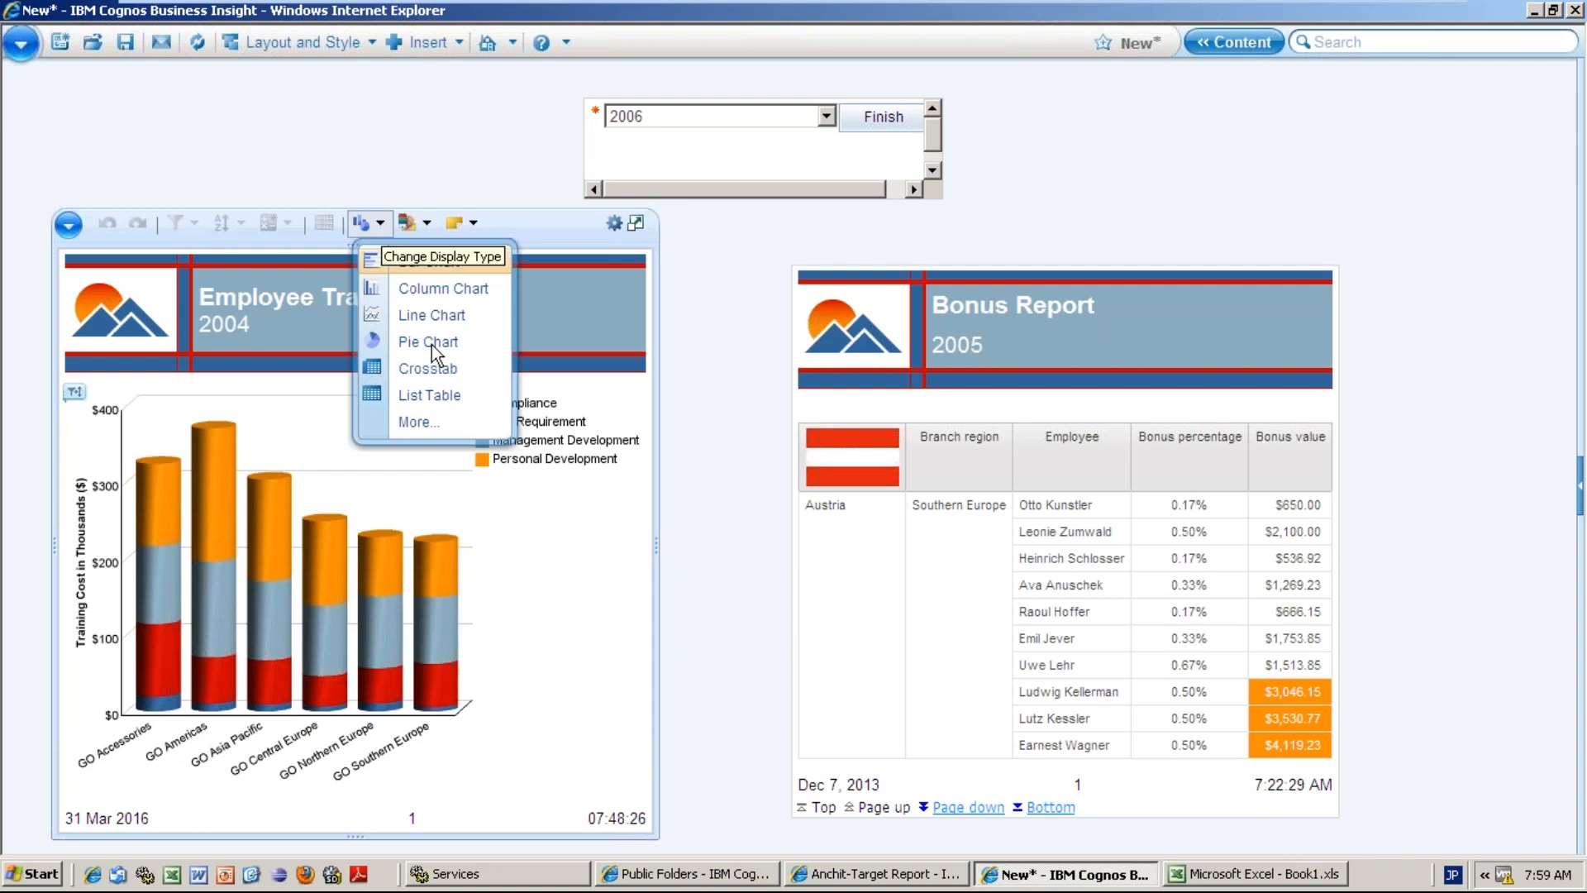
{"action": "left_click", "coordinate": [428, 342]}
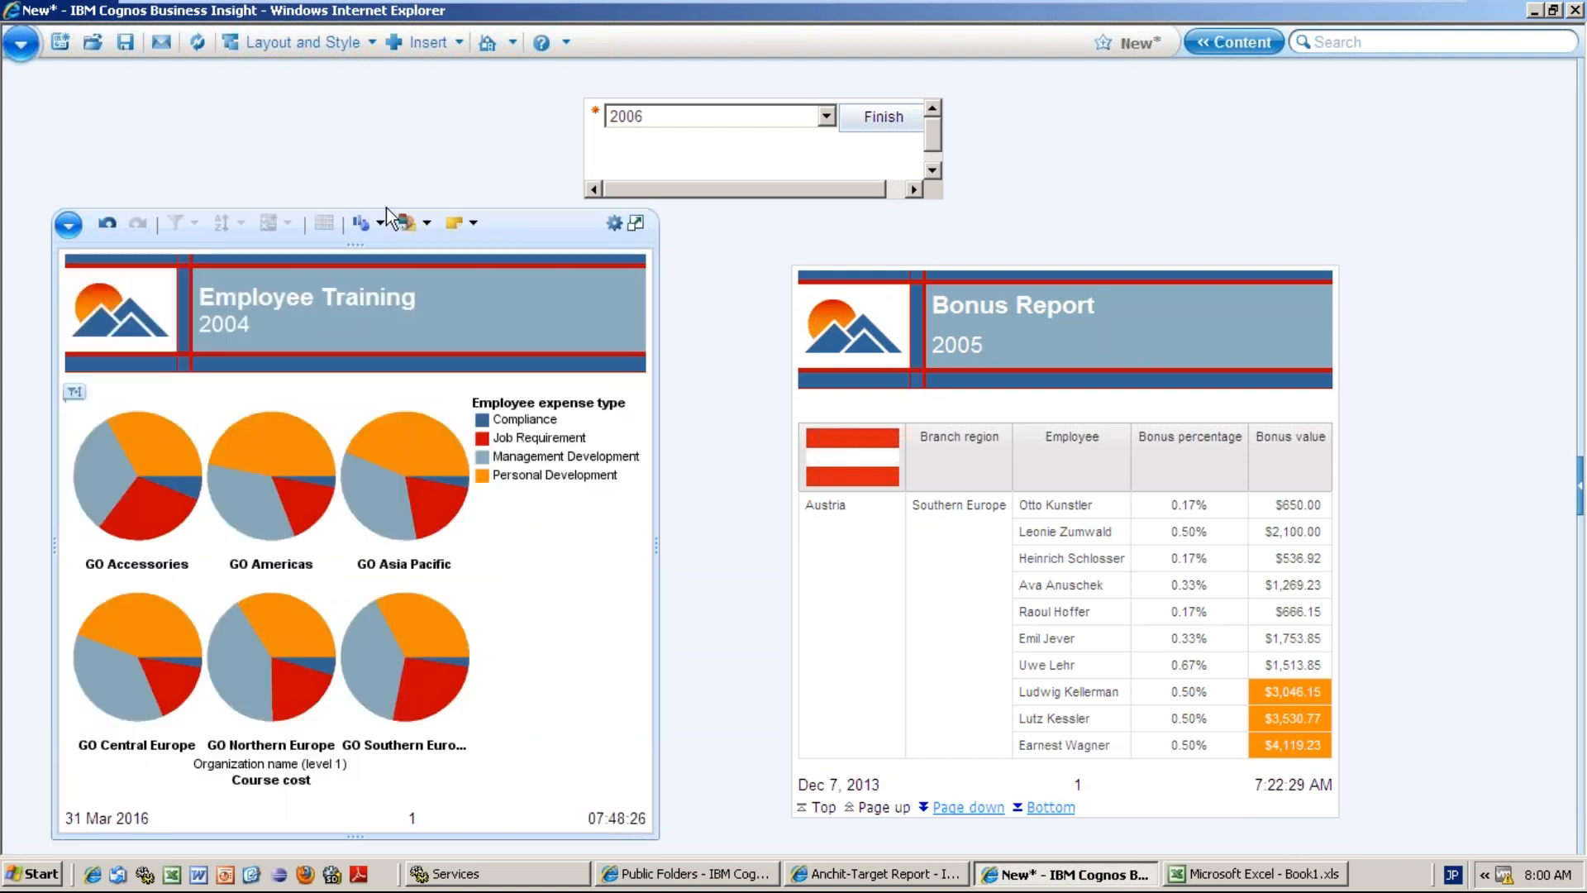
- Change the Employee Training widget's display type to a line chart
{"action": "left_click", "coordinate": [381, 225]}
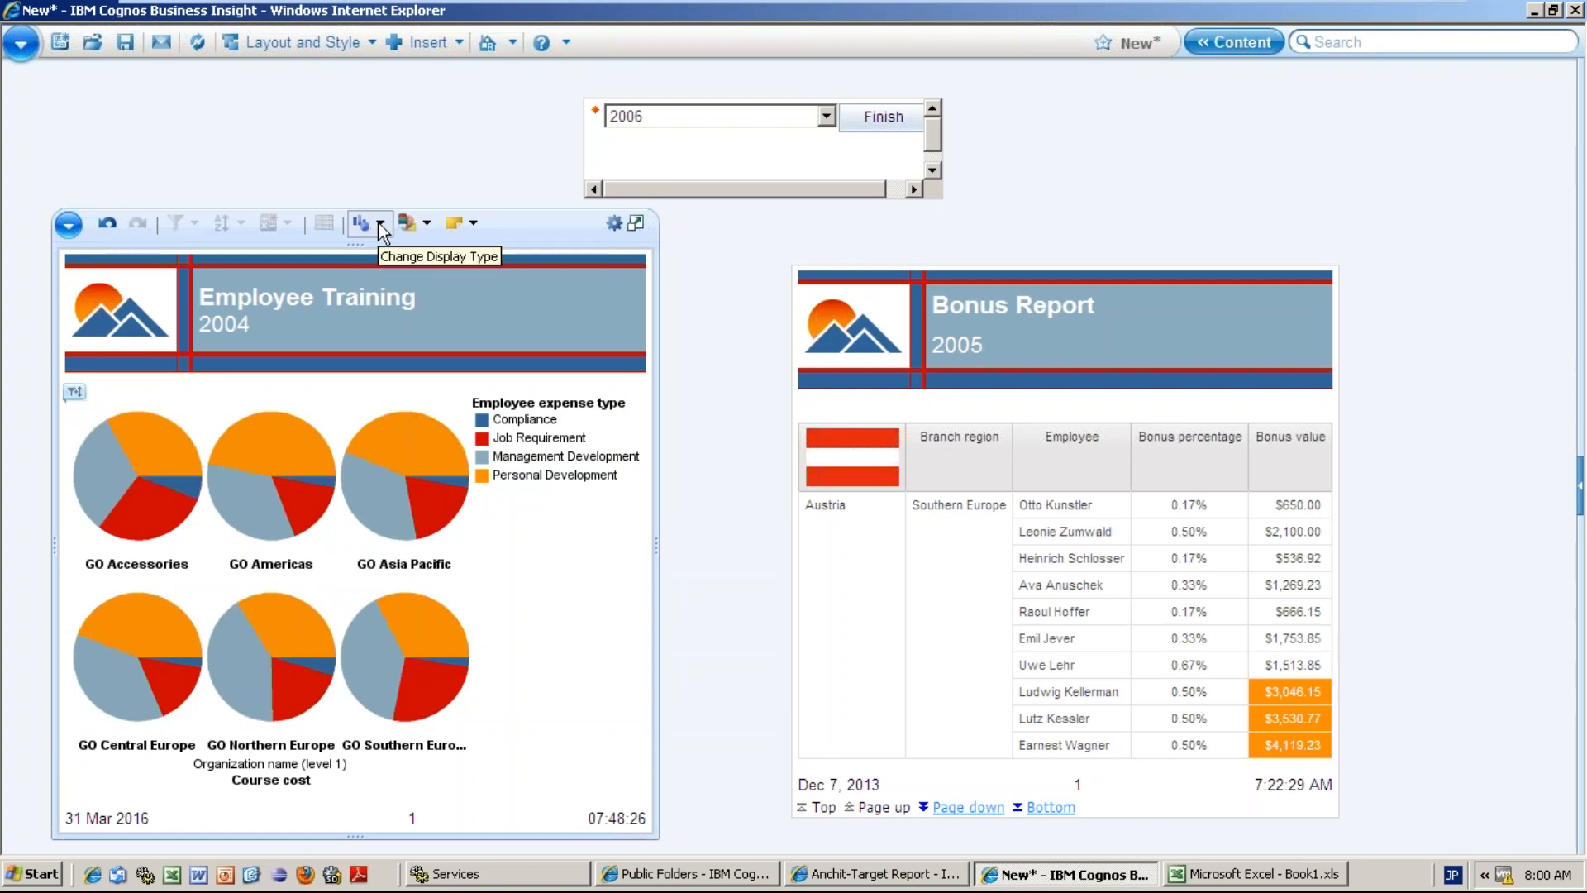
{"action": "left_click", "coordinate": [380, 225]}
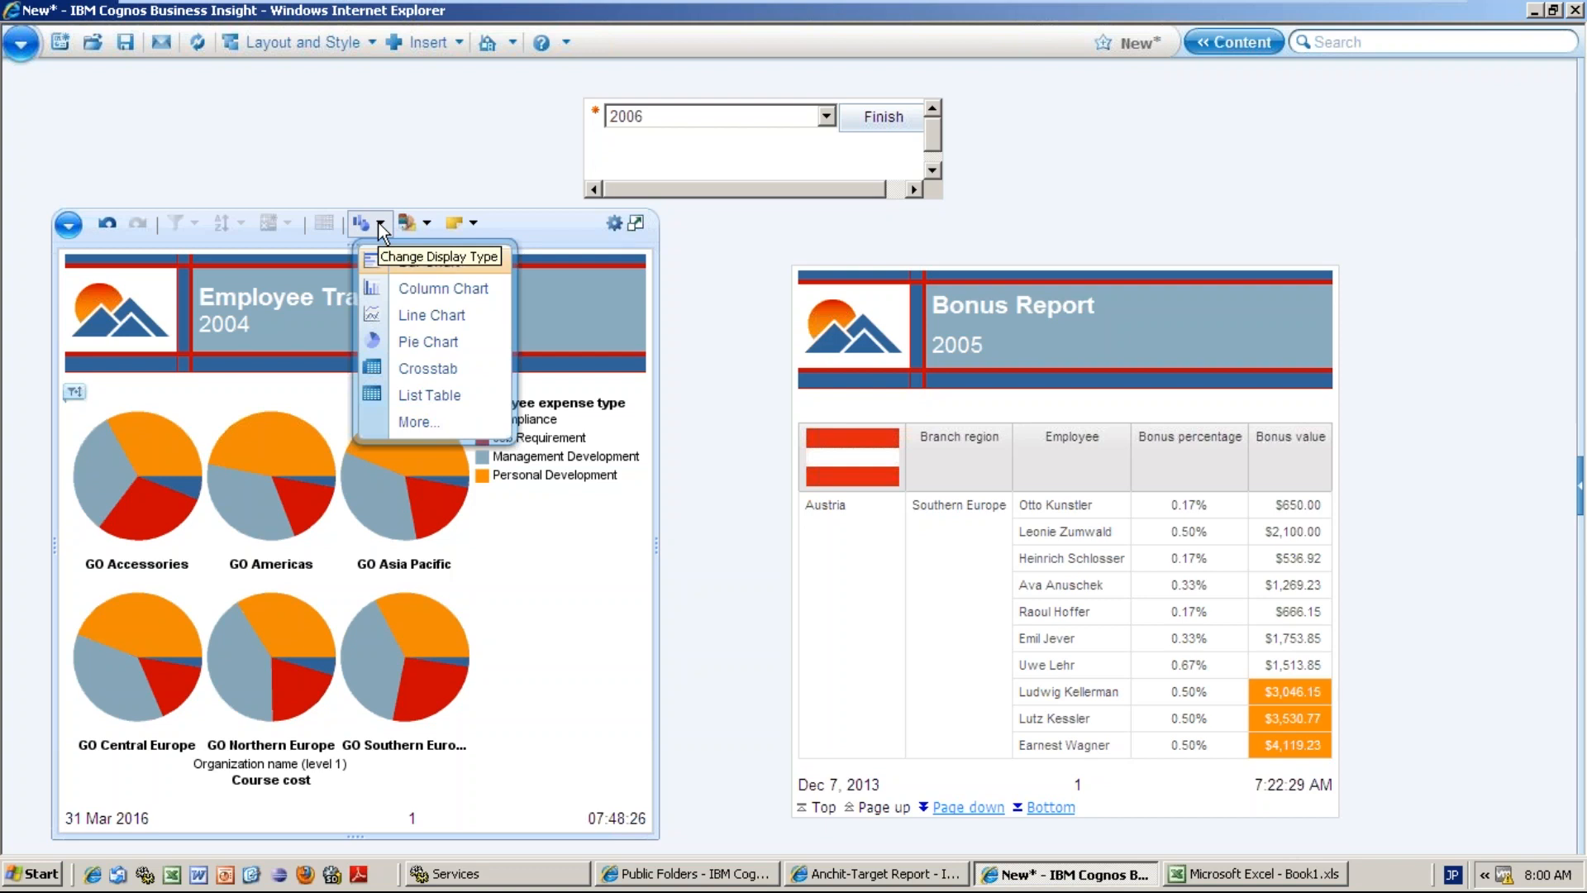
{"action": "left_click", "coordinate": [446, 316]}
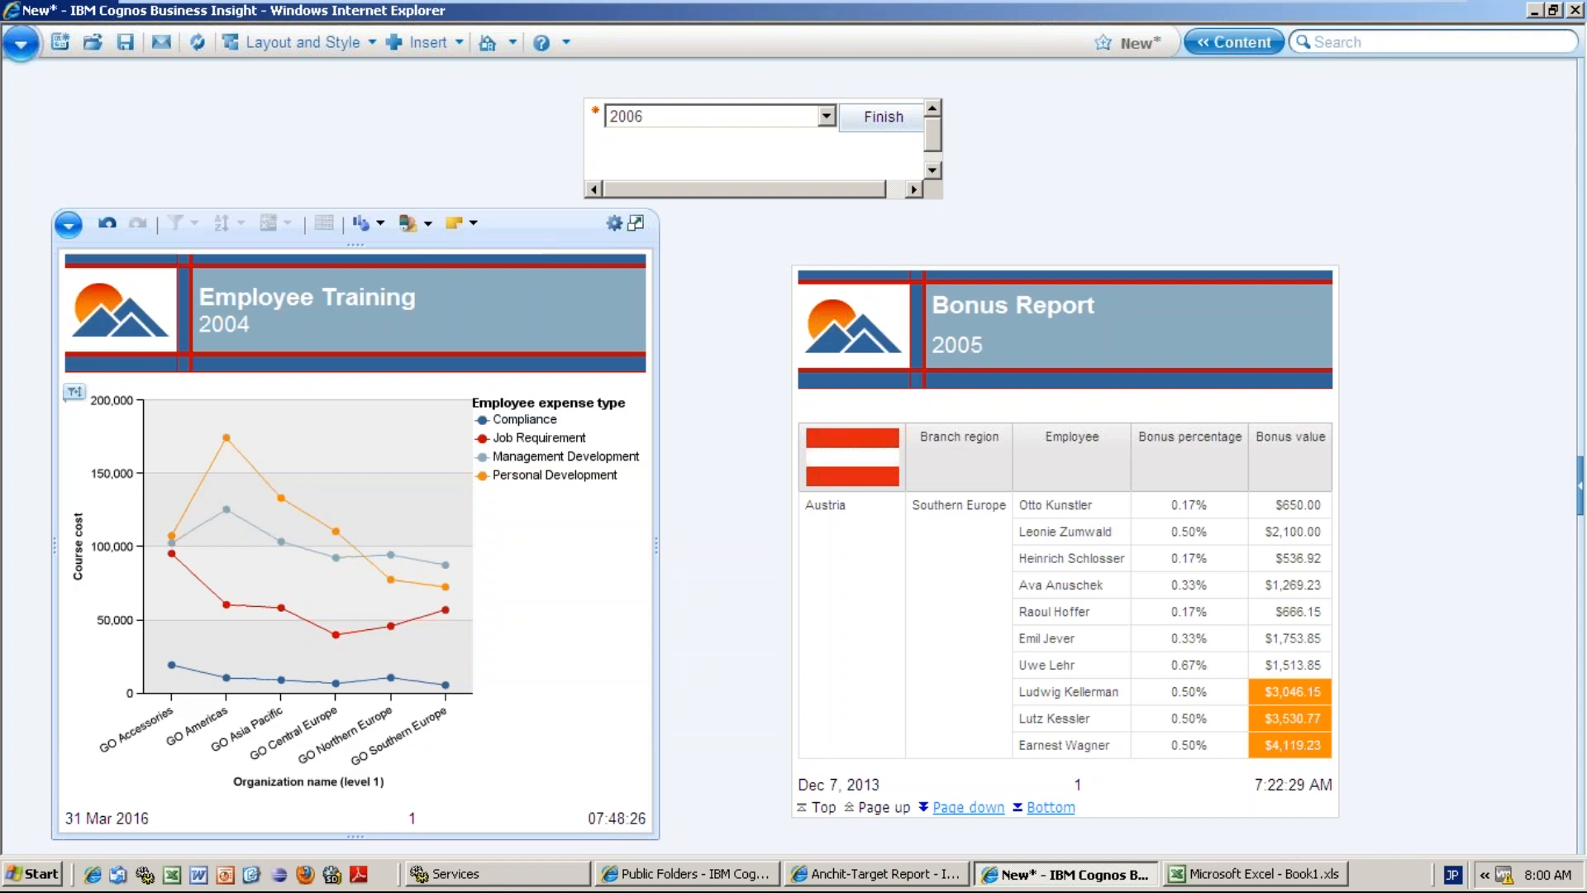
- Apply the Dynamic color palette to the Employee Training widget and change its display type to a column chart
{"action": "left_click", "coordinate": [417, 223]}
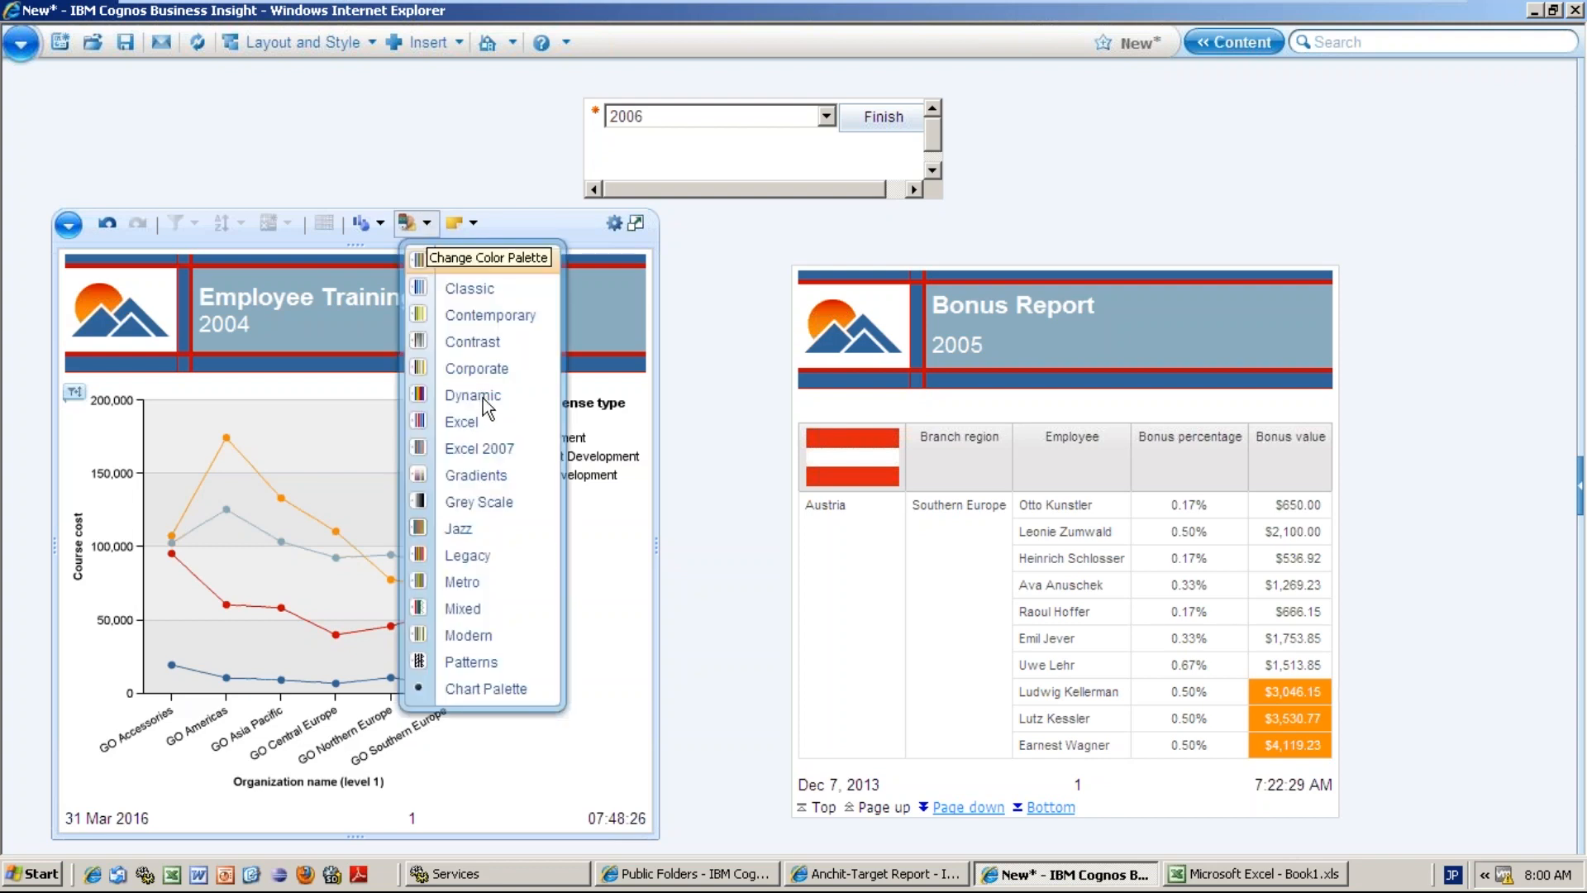
{"action": "left_click", "coordinate": [471, 395]}
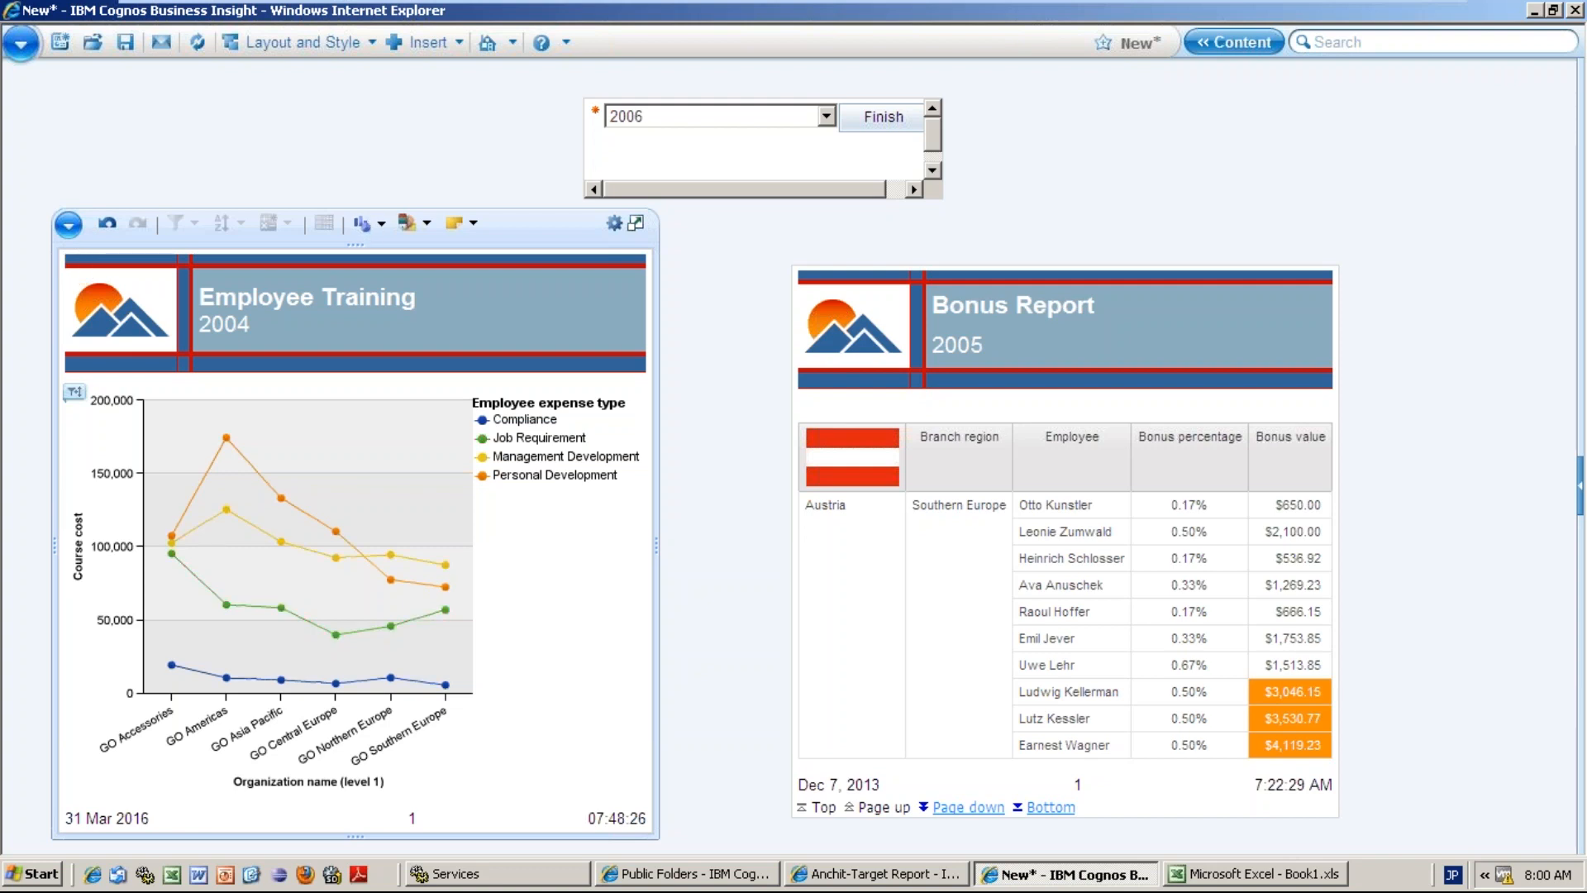
{"action": "left_click", "coordinate": [369, 222]}
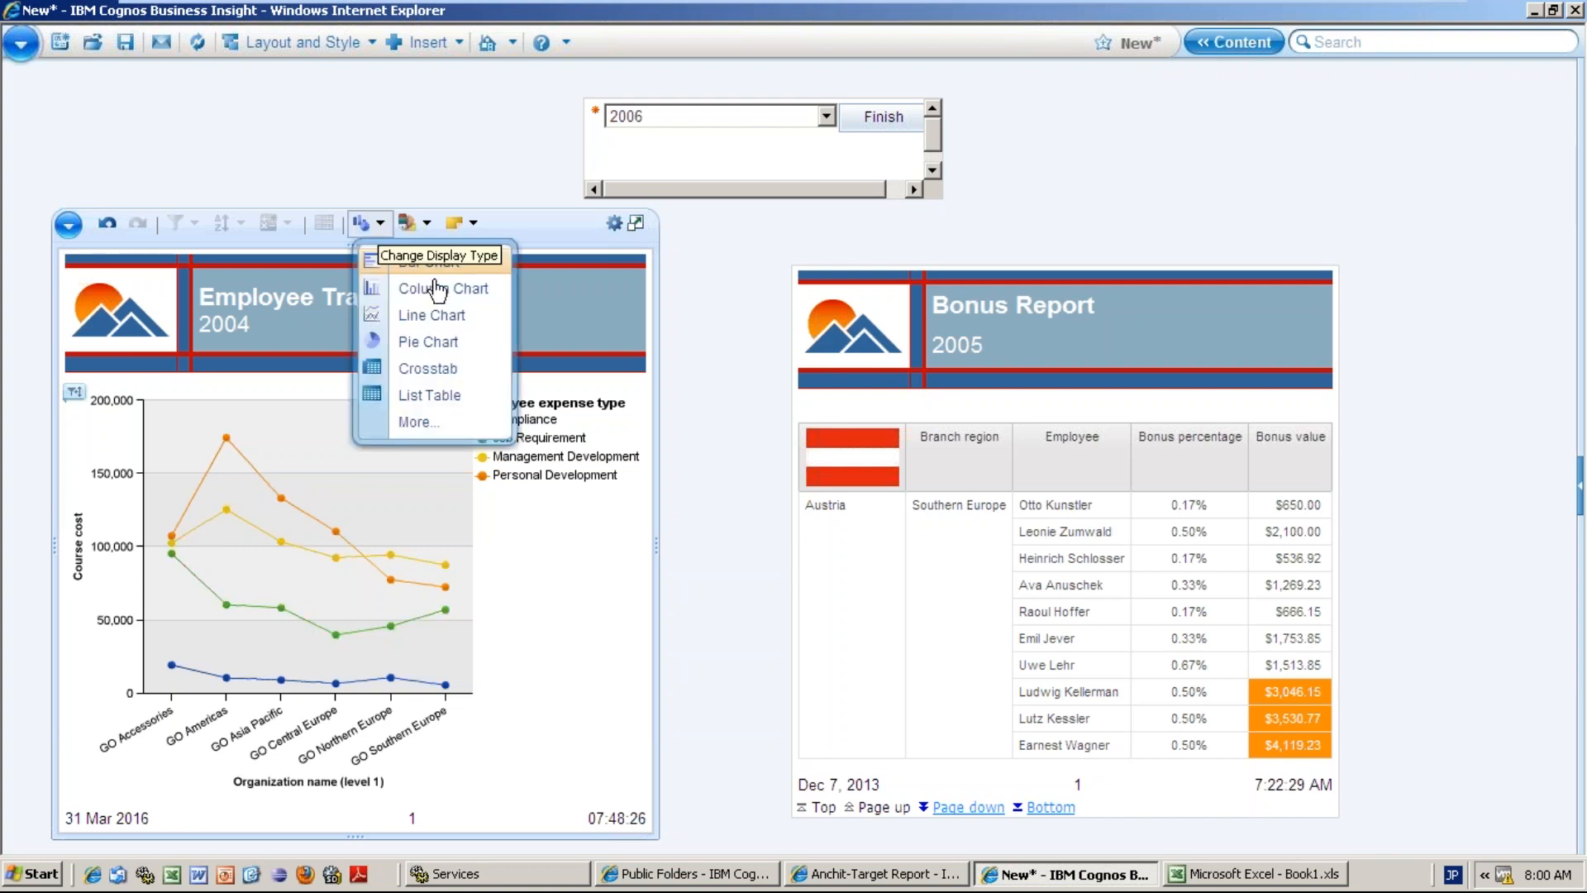
{"action": "left_click", "coordinate": [438, 289]}
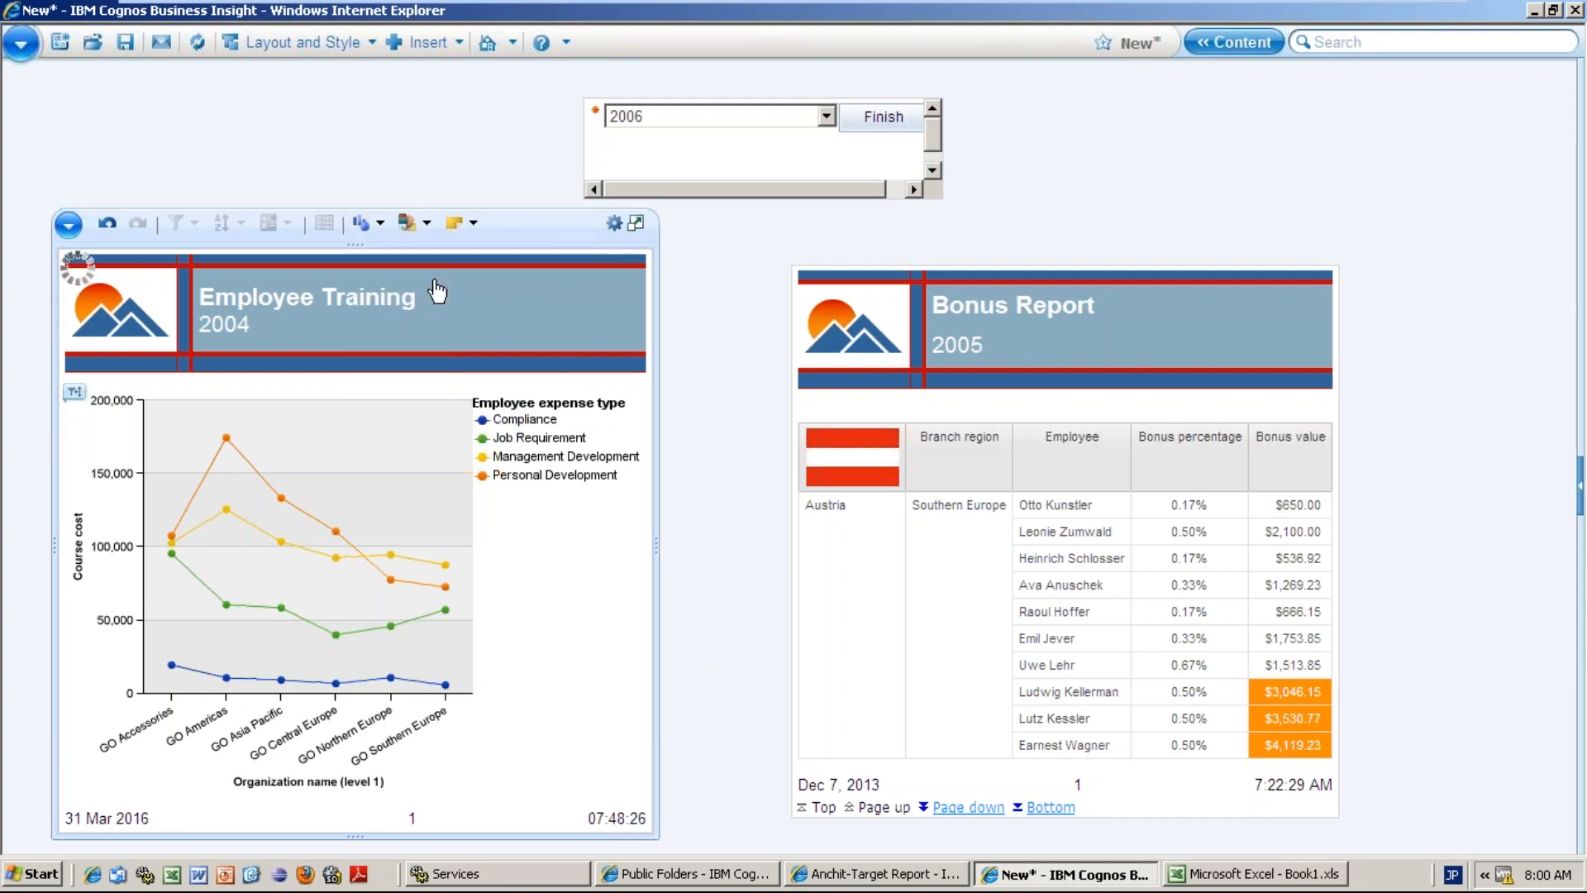
- Try the Jazz color palette on the Employee Training column chart and switch it back to Dynamic
{"action": "left_click", "coordinate": [417, 223]}
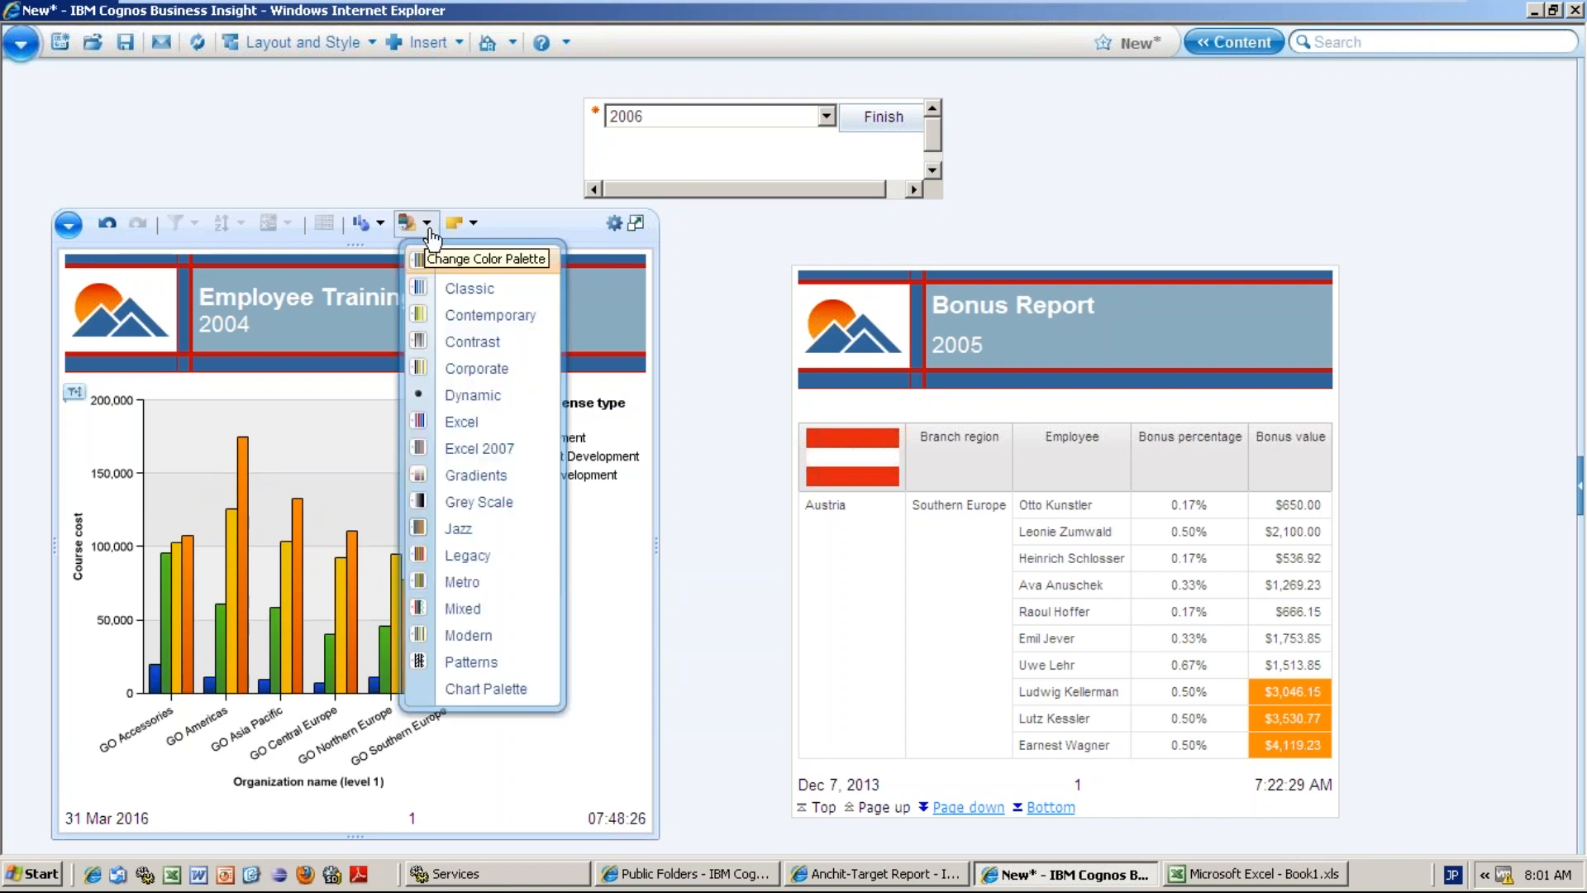
{"action": "left_click", "coordinate": [477, 530]}
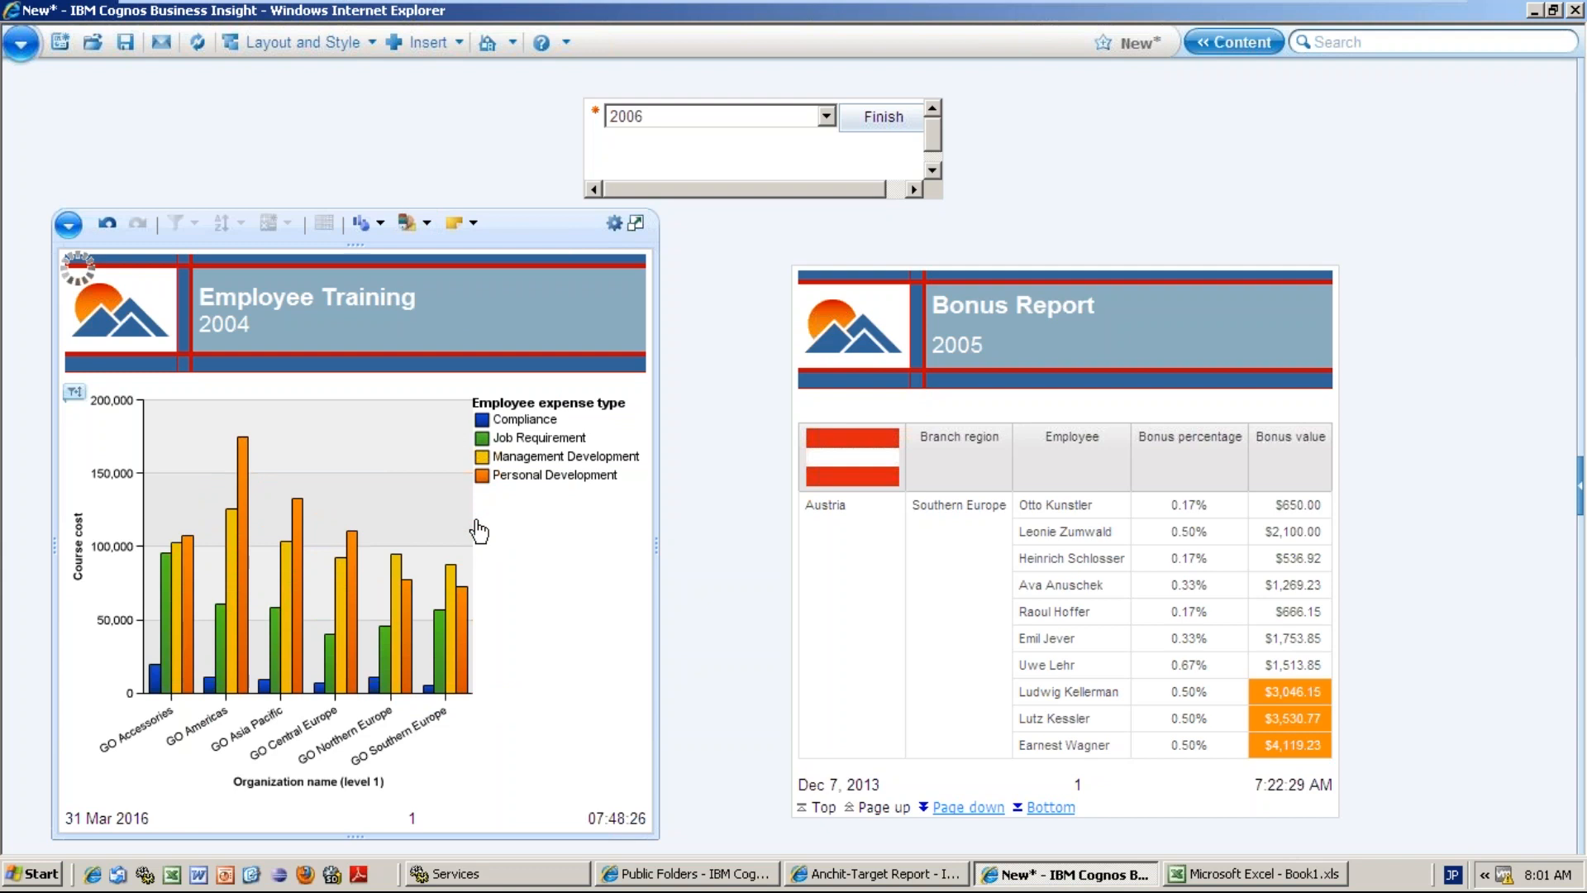
{"action": "left_click", "coordinate": [427, 224]}
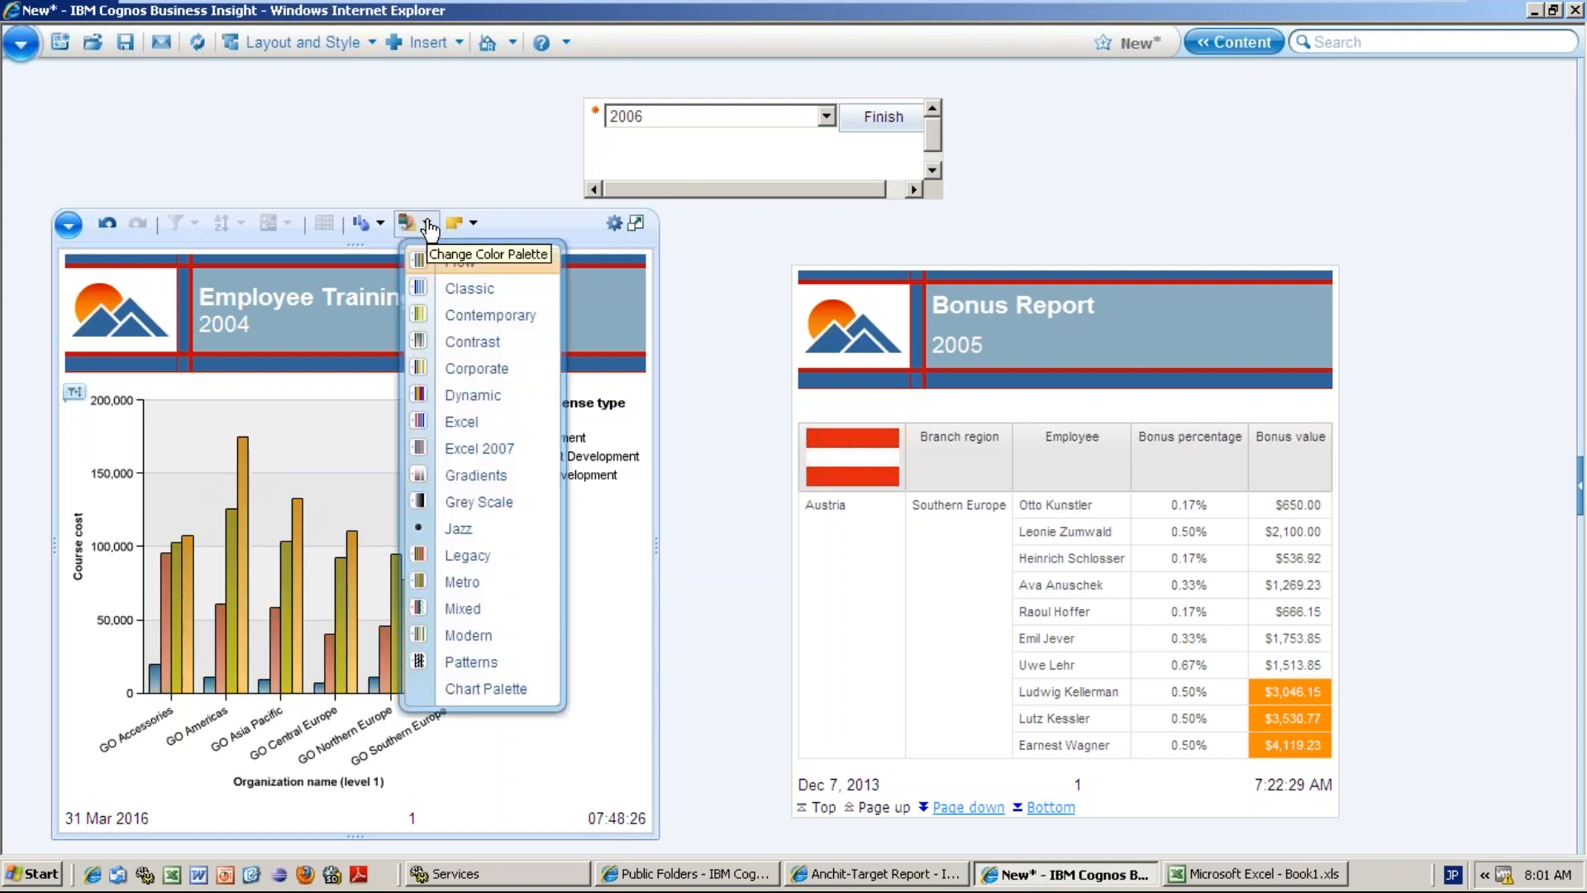
{"action": "left_click", "coordinate": [472, 396]}
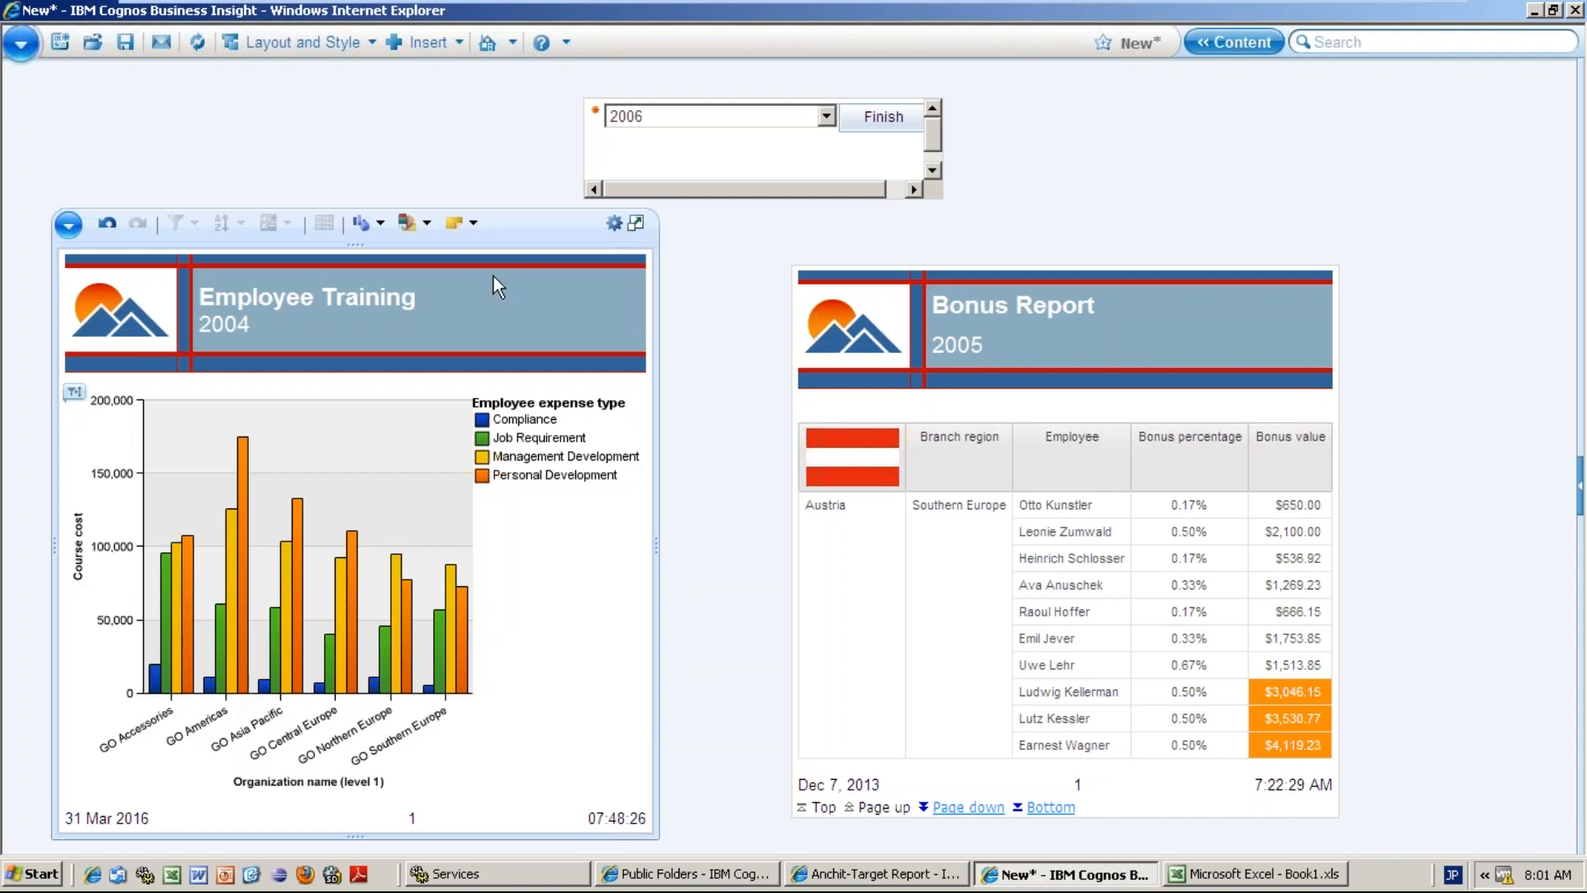
- Check the GO Southern Europe Compliance bar's details and start adding a comment to the Employee Training widget
{"action": "left_click", "coordinate": [473, 226]}
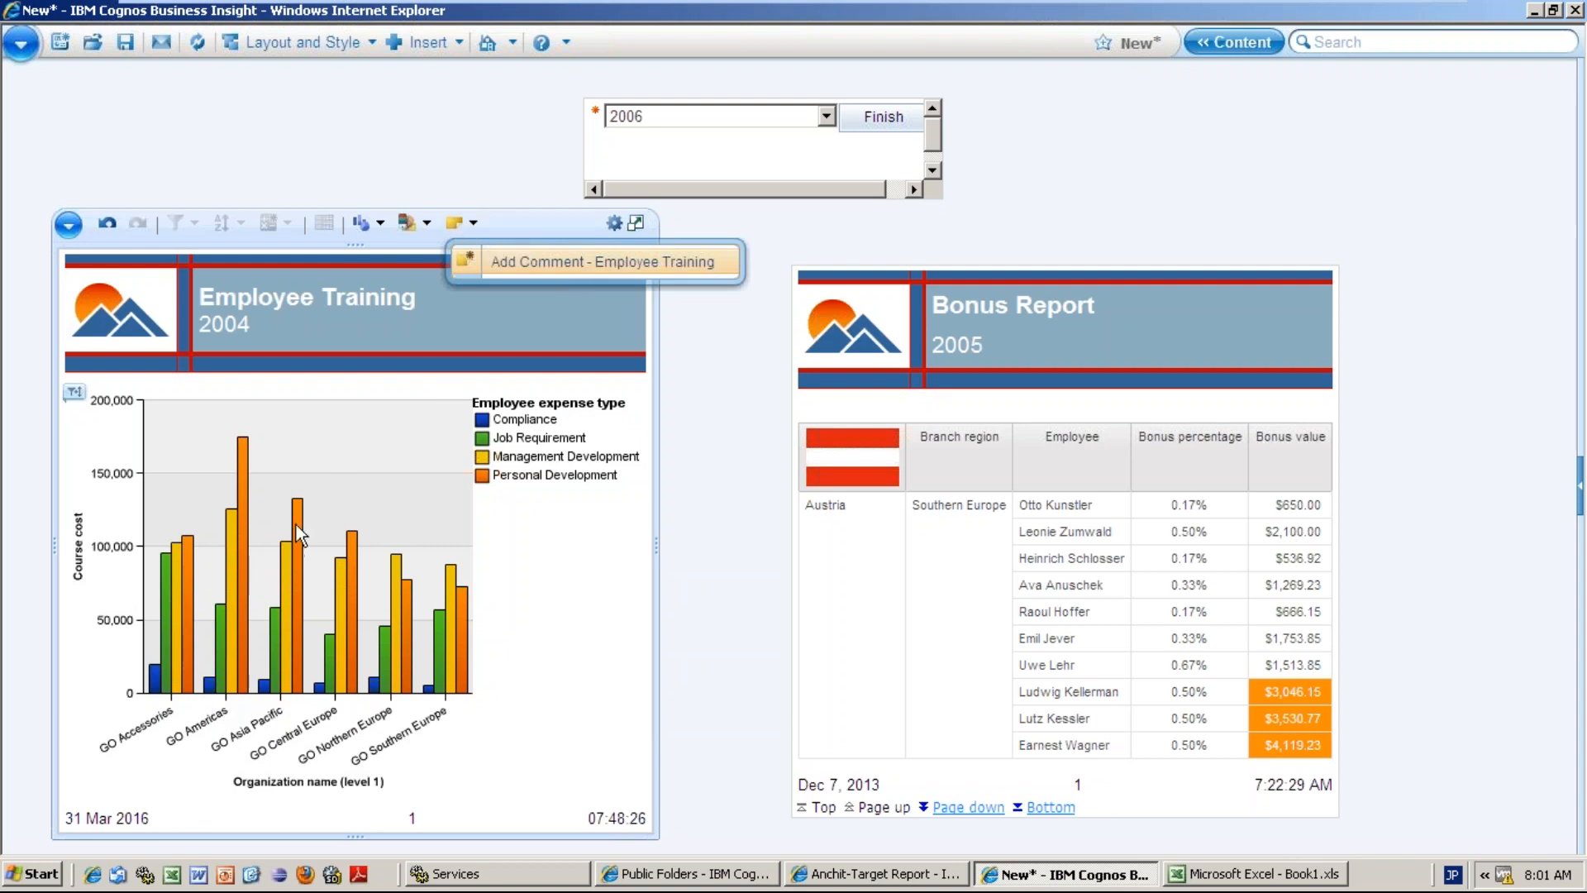
{"action": "left_click", "coordinate": [522, 270]}
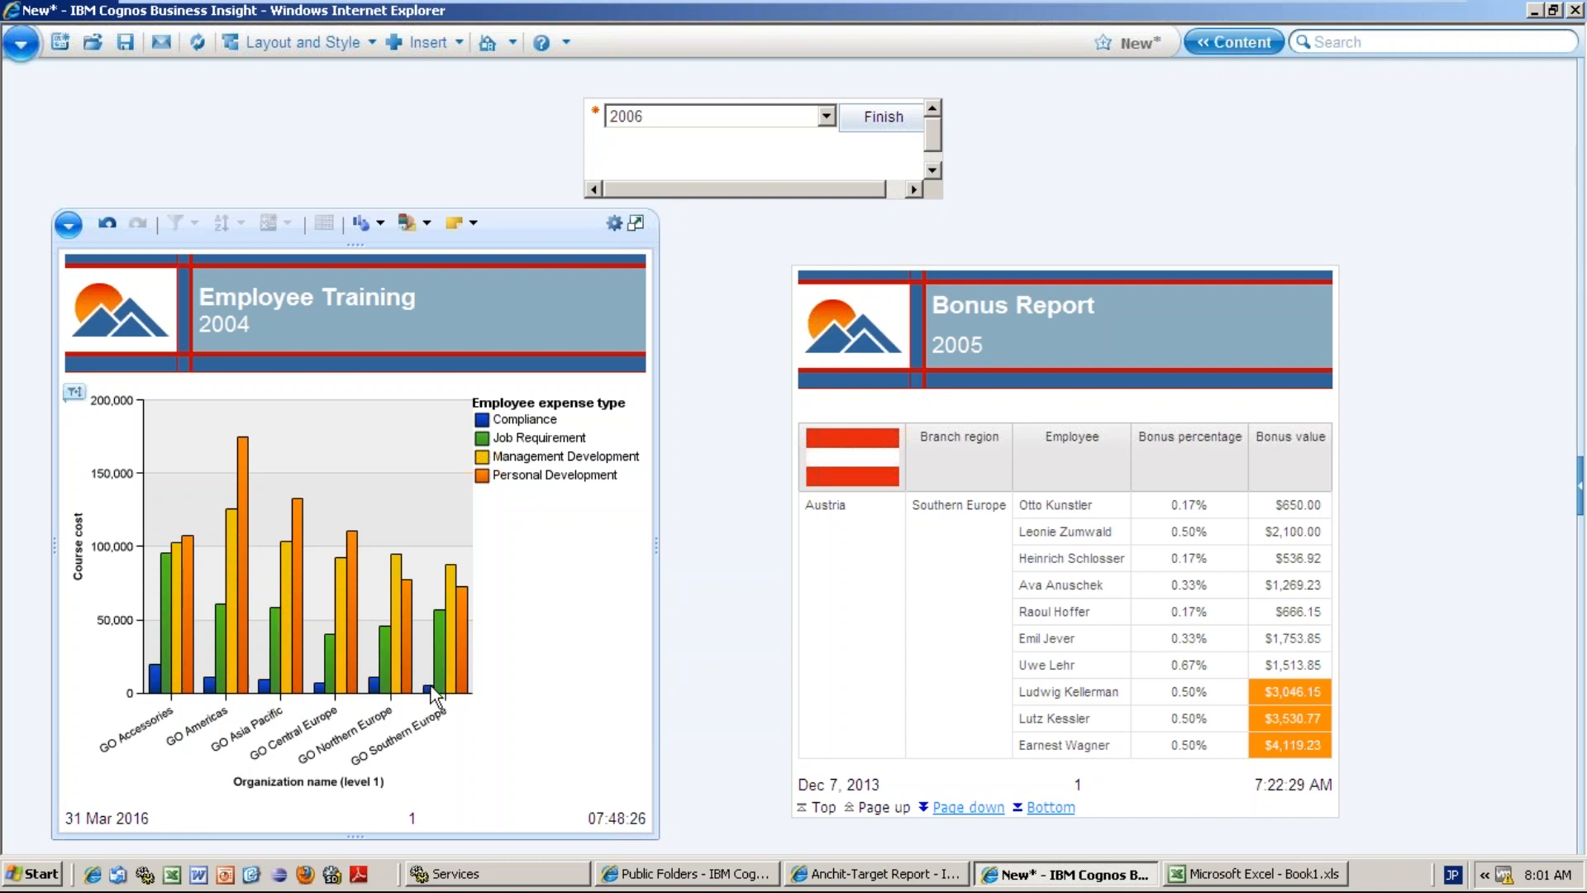
{"action": "mouse_move", "coordinate": [429, 687]}
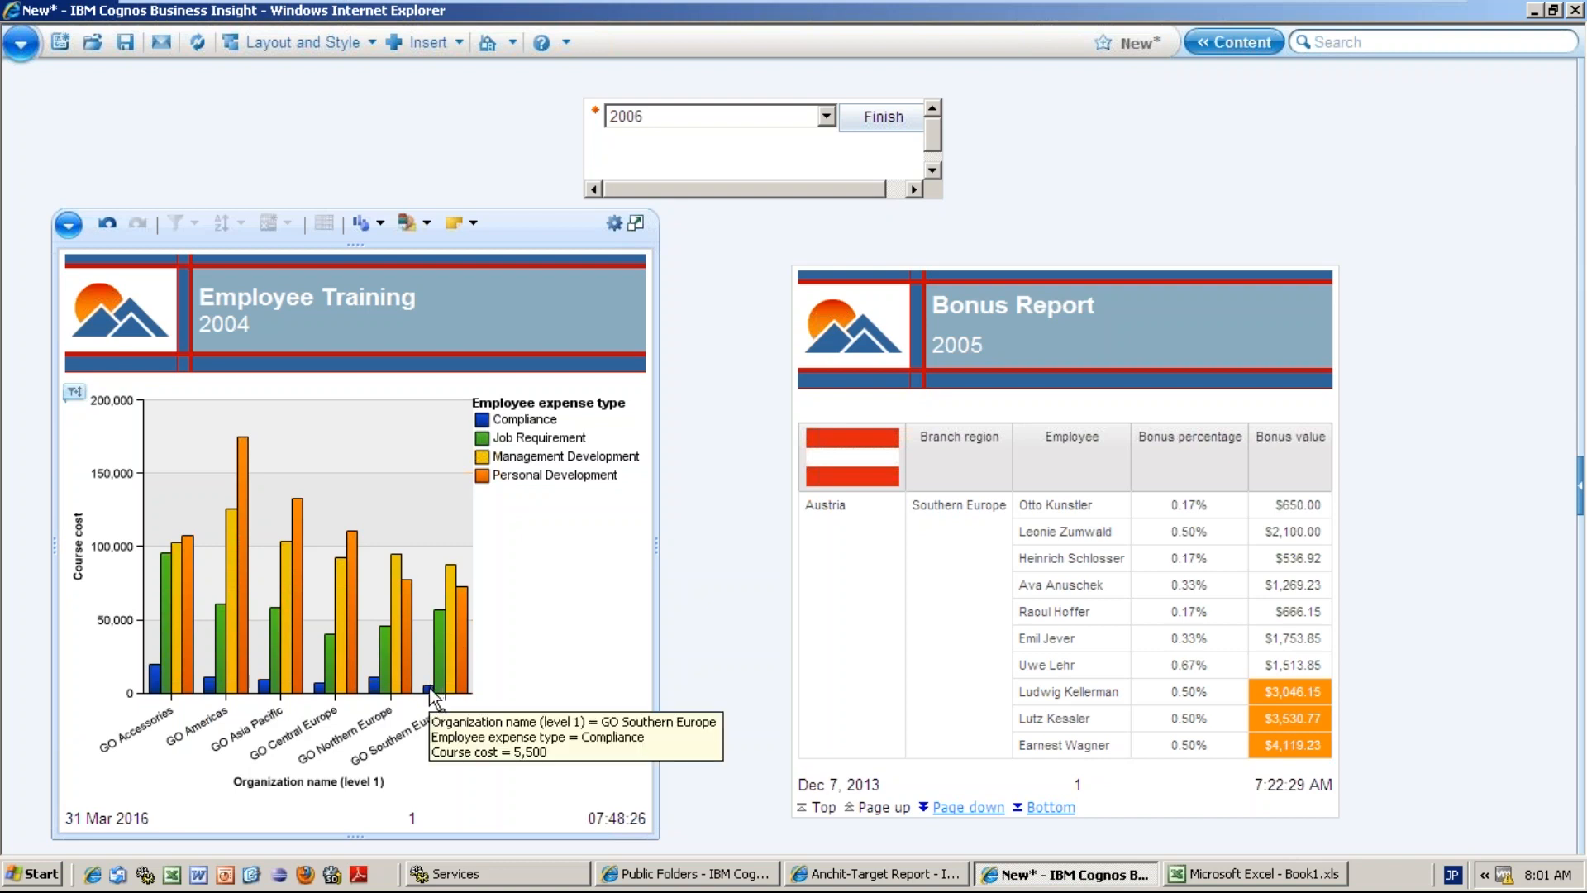
{"action": "left_click", "coordinate": [472, 223]}
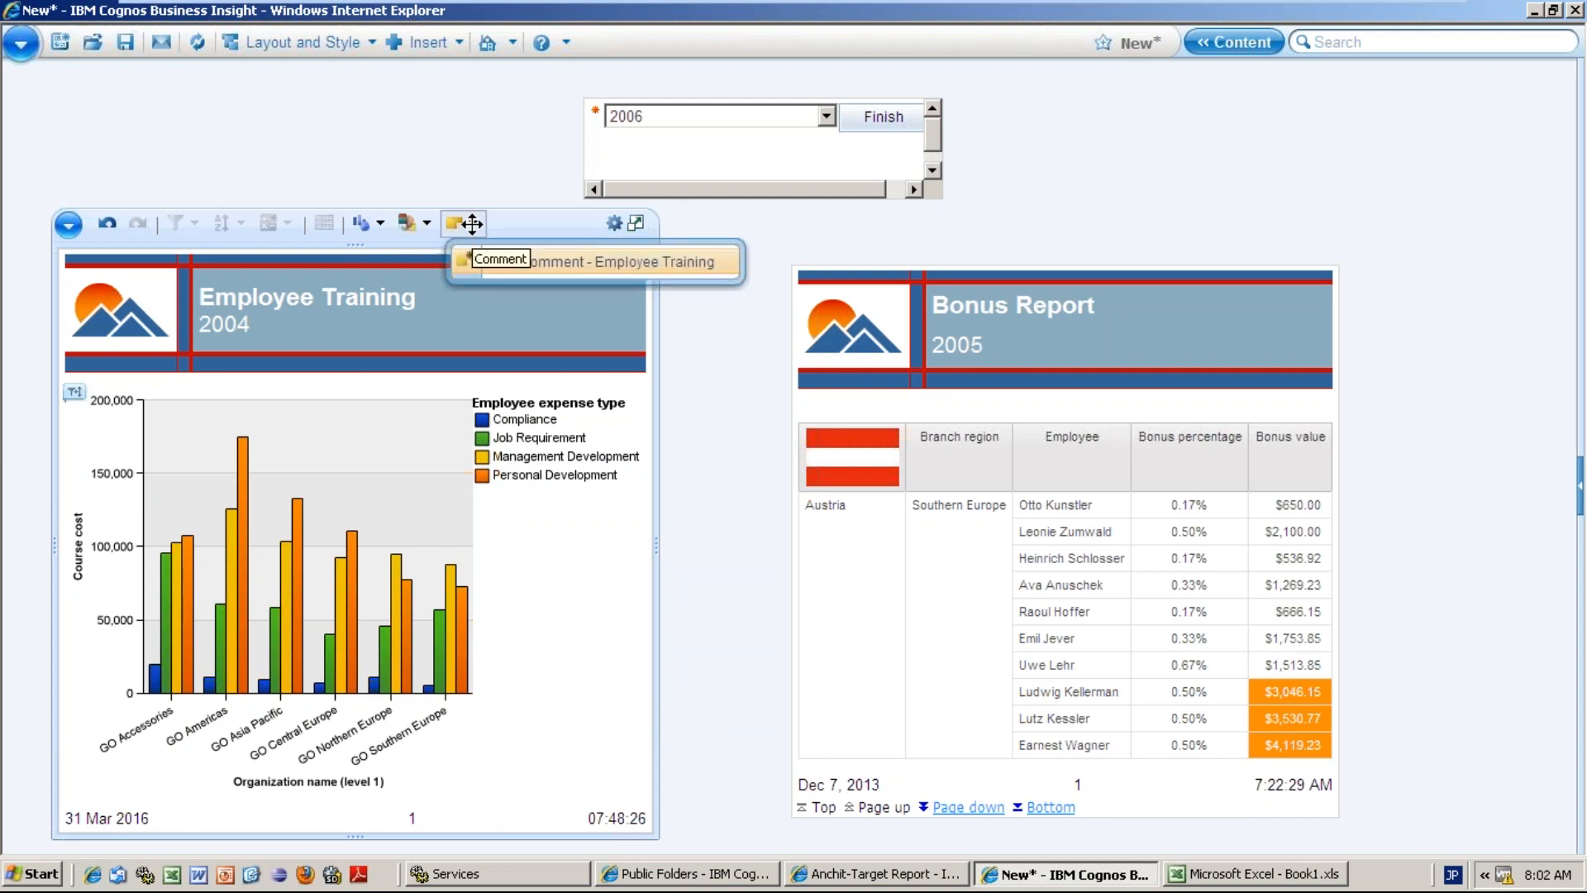
{"action": "left_click", "coordinate": [588, 260]}
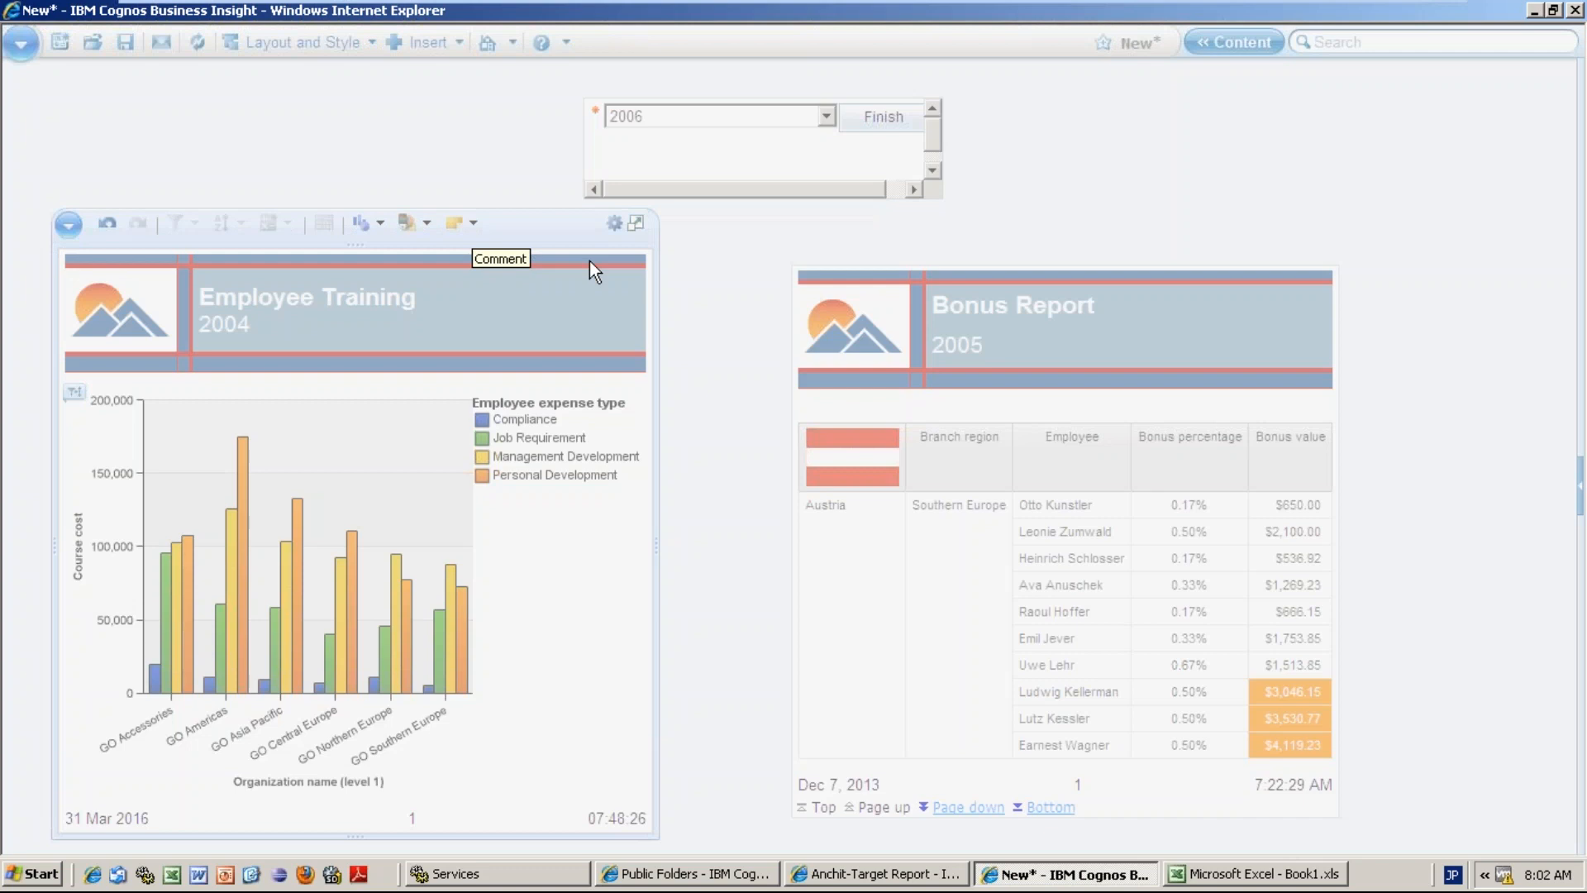
- Save the dashboard in My Folders, naming it with the owner's first name followed by "-dashboard"
{"action": "left_click", "coordinate": [814, 508]}
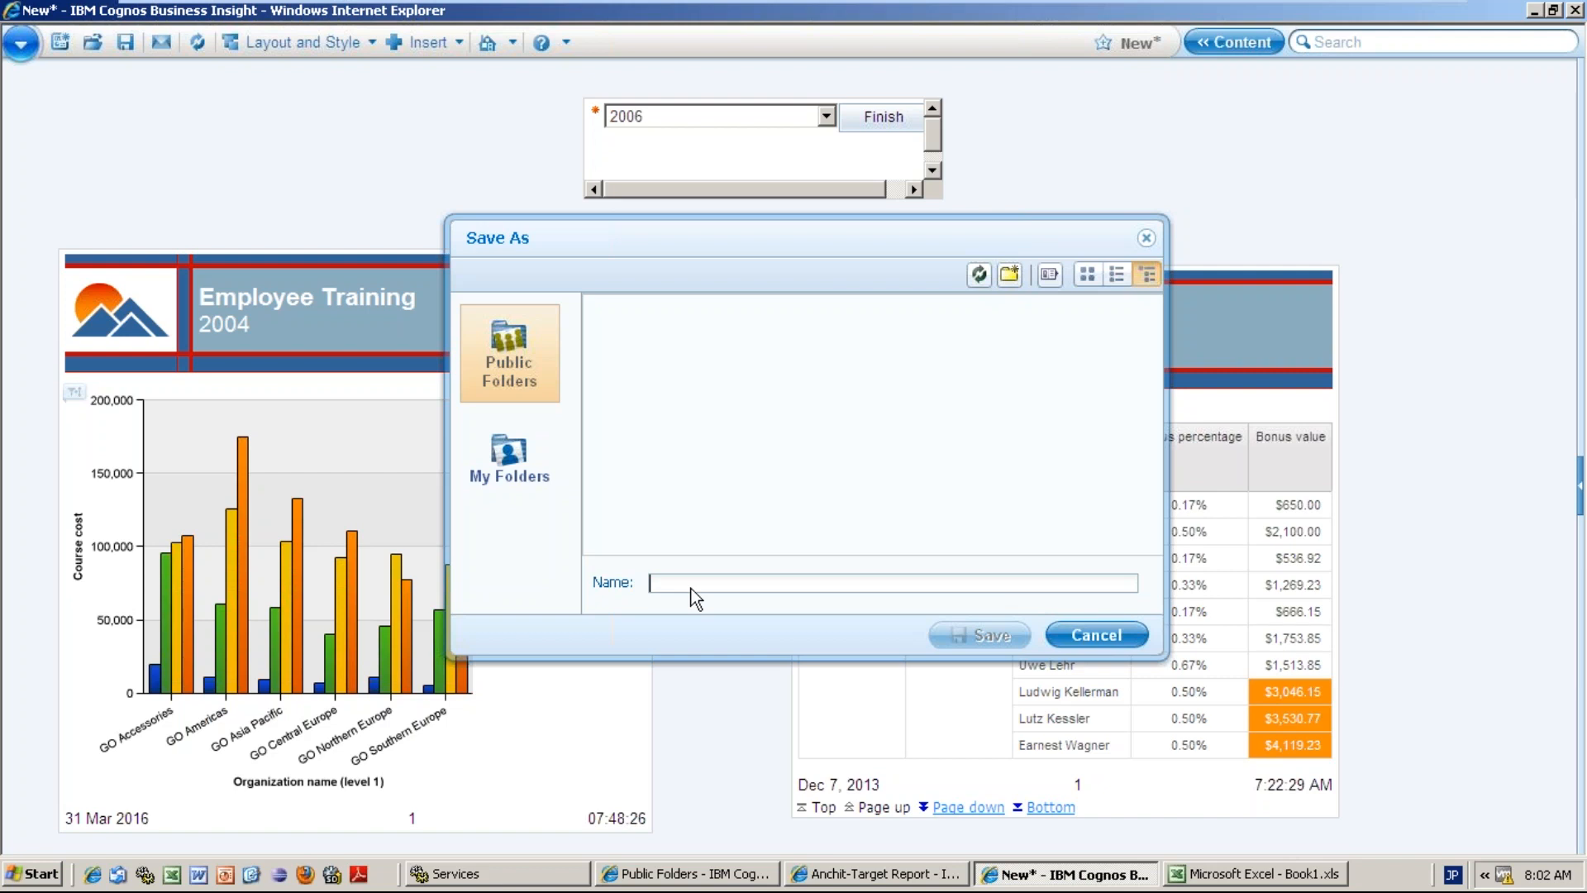
{"action": "type", "text": "Anchit-"}
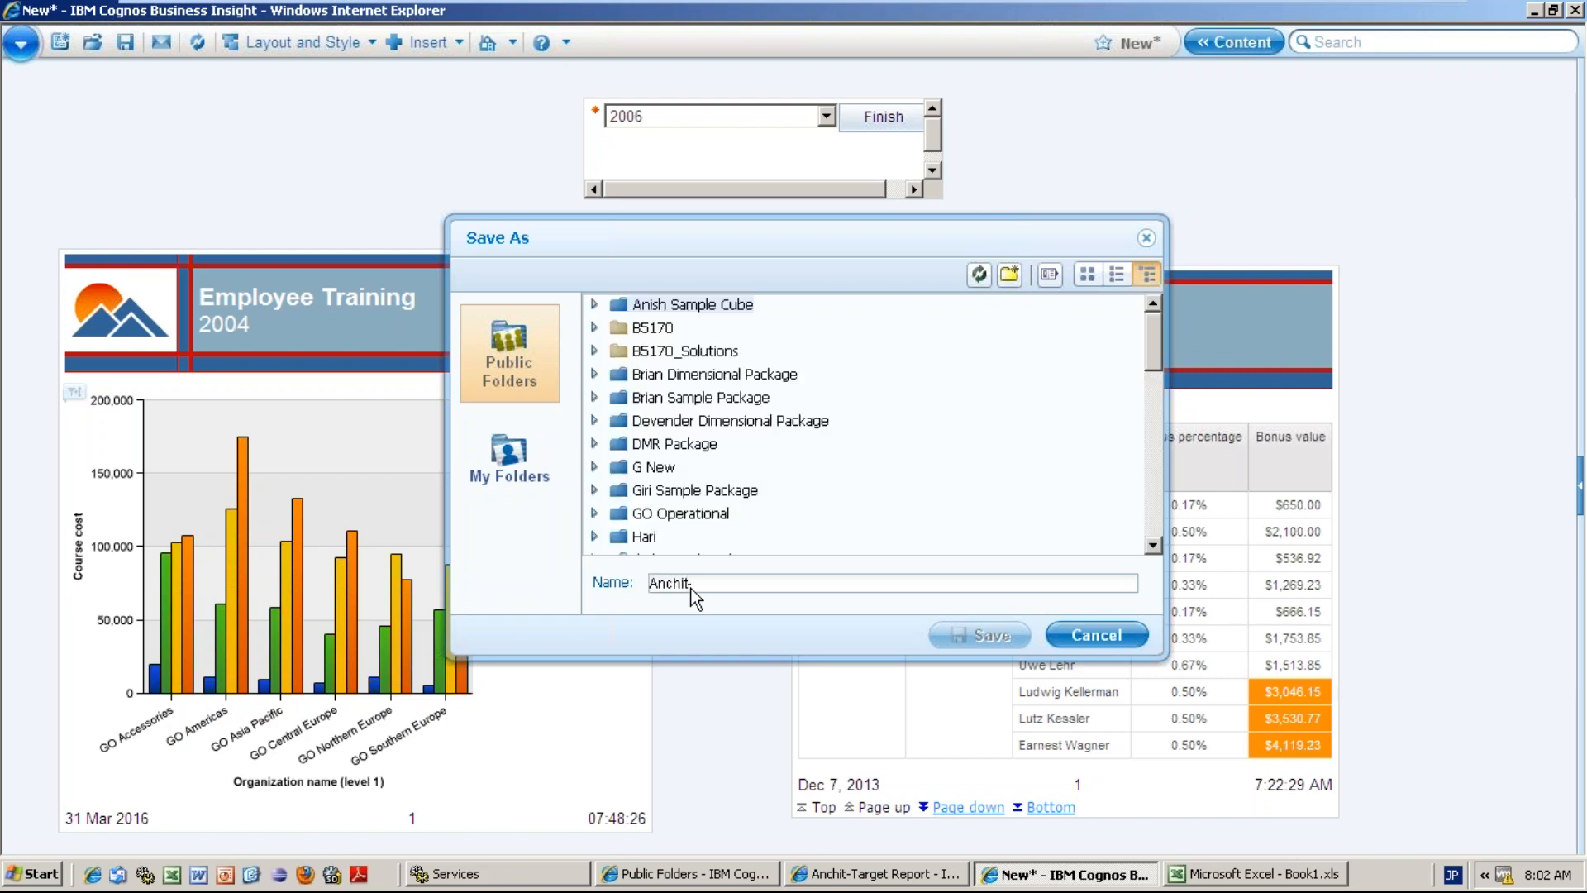
{"action": "type", "text": "dashboard"}
{"action": "left_click", "coordinate": [508, 450]}
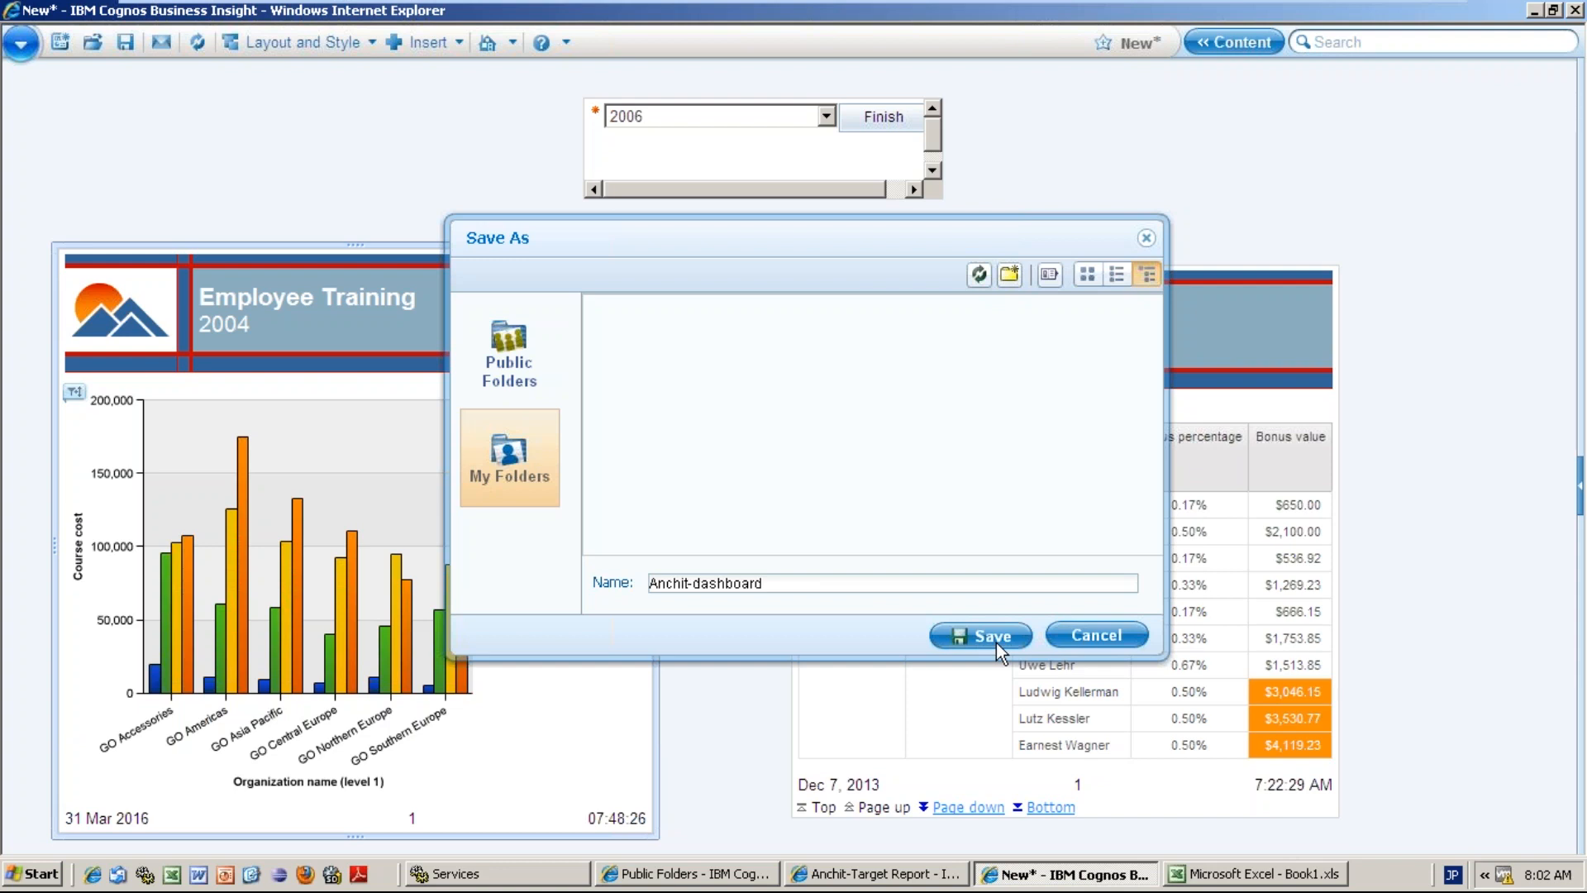
{"action": "left_click", "coordinate": [994, 637]}
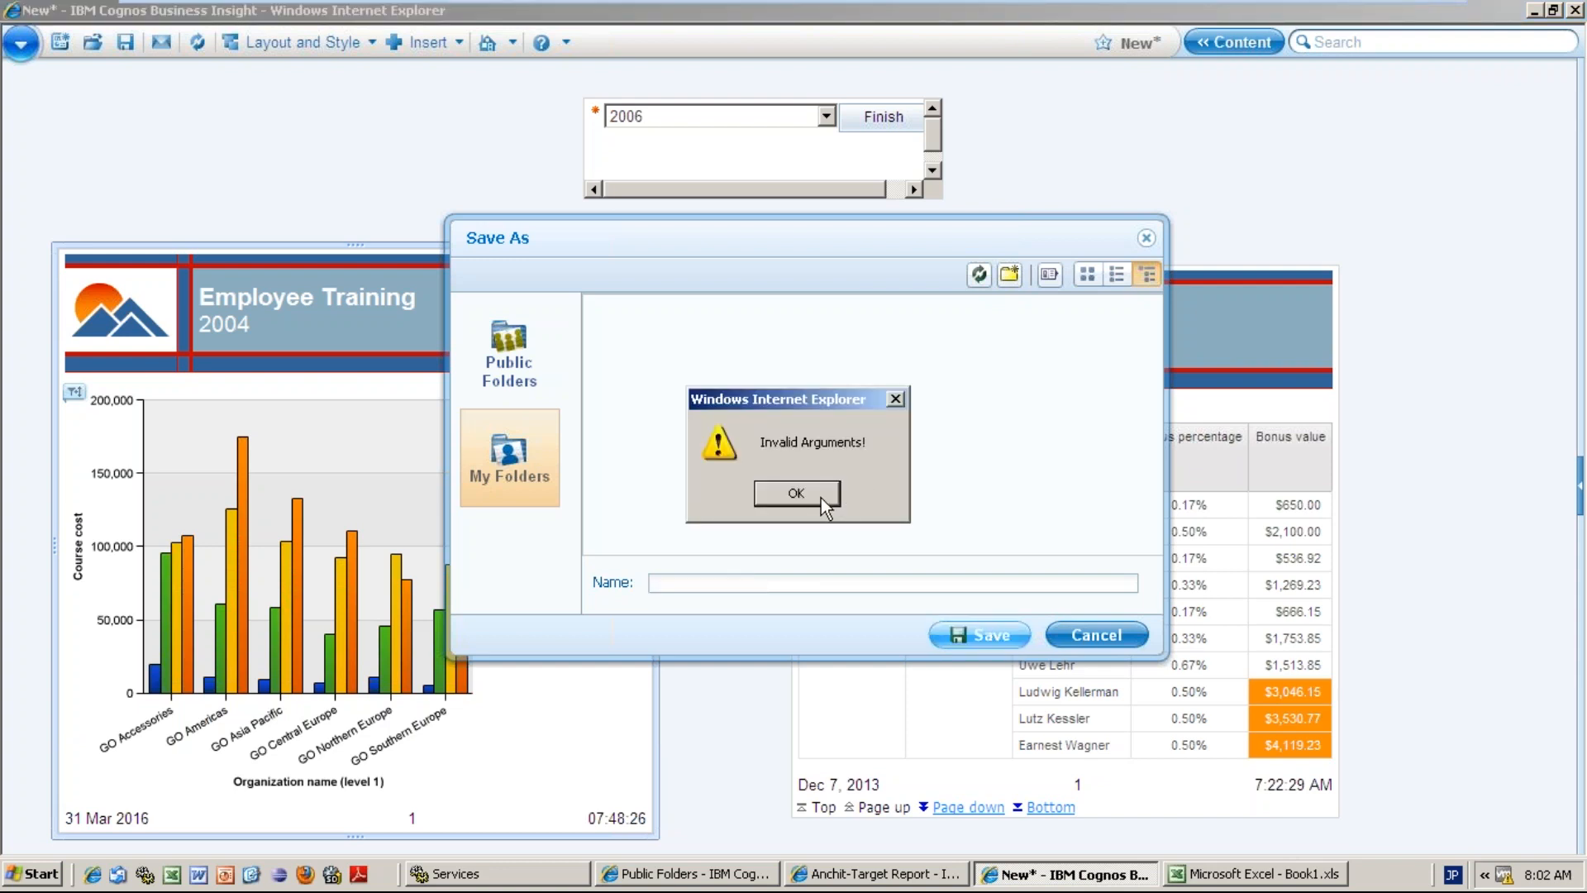
{"action": "left_click", "coordinate": [798, 493]}
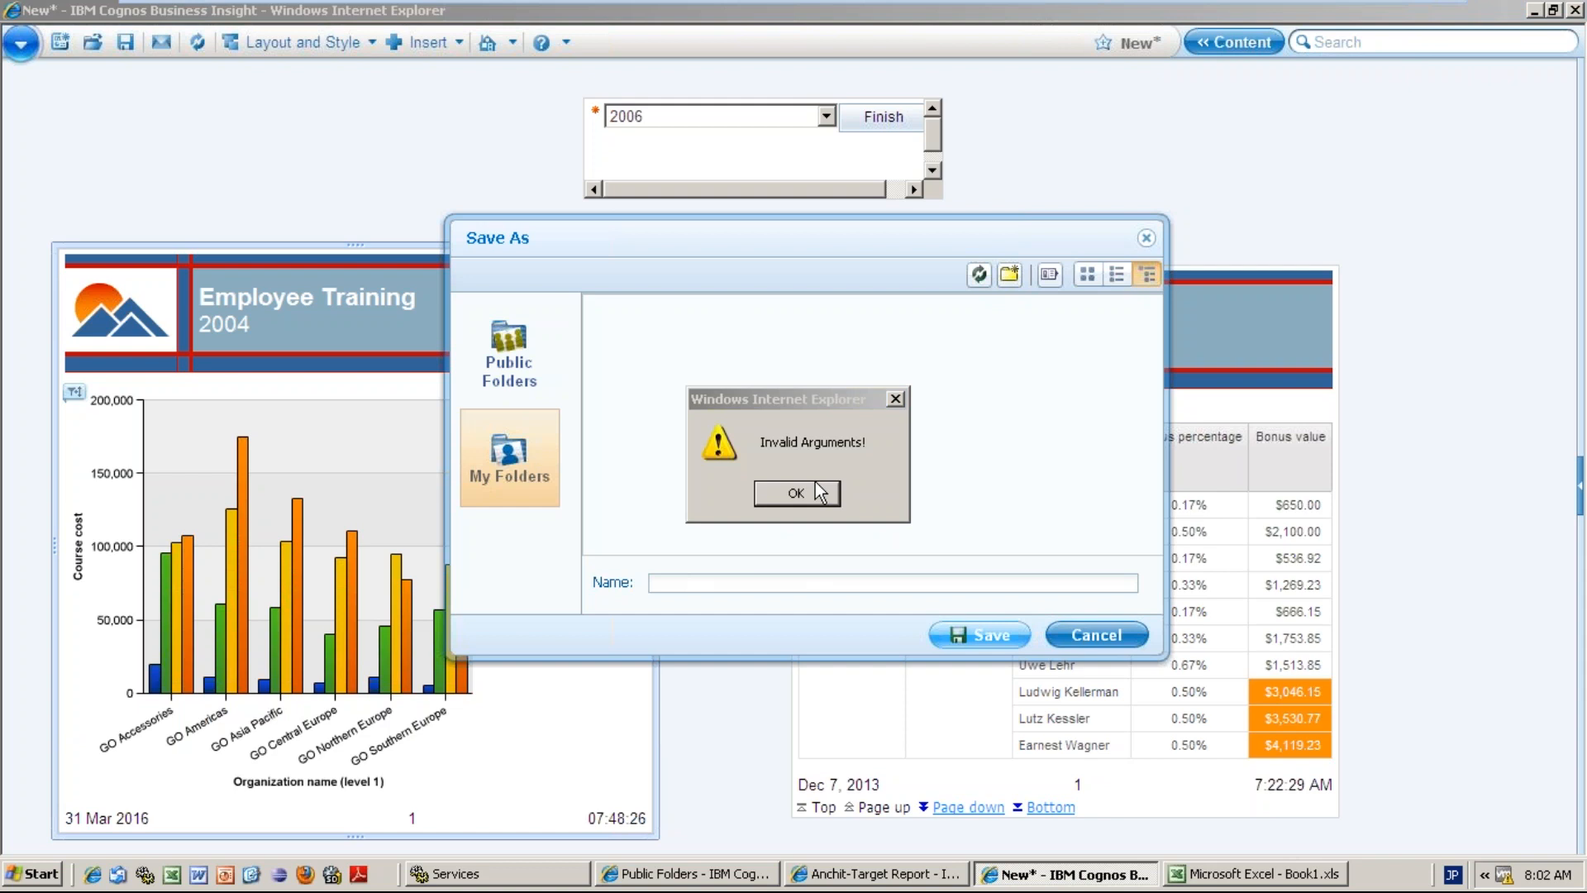
{"action": "left_click", "coordinate": [1209, 10]}
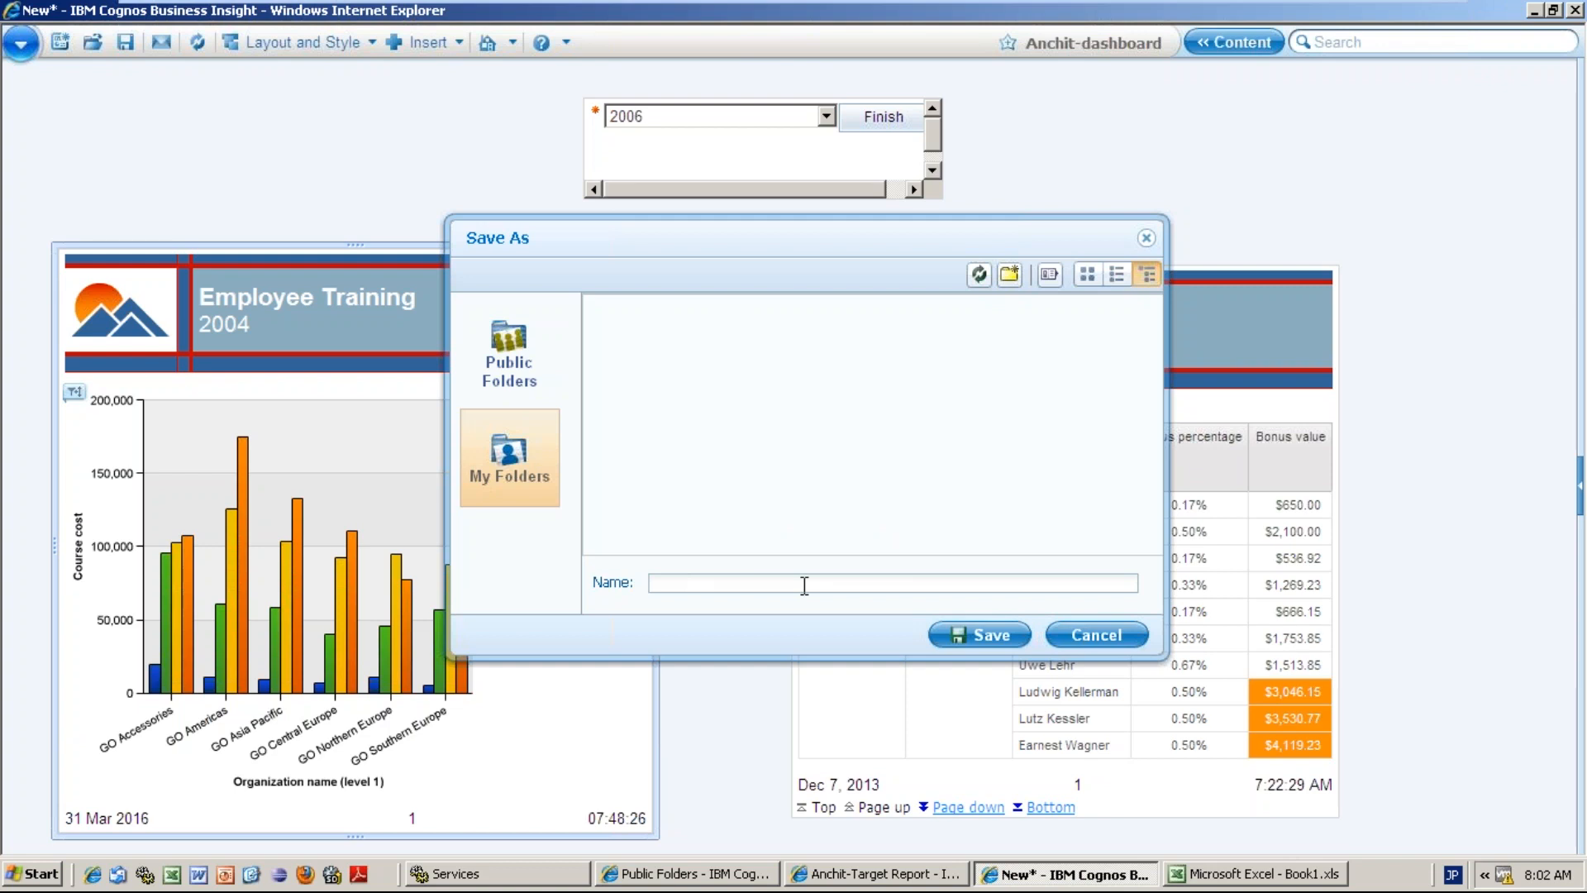
{"action": "key", "text": "Escape"}
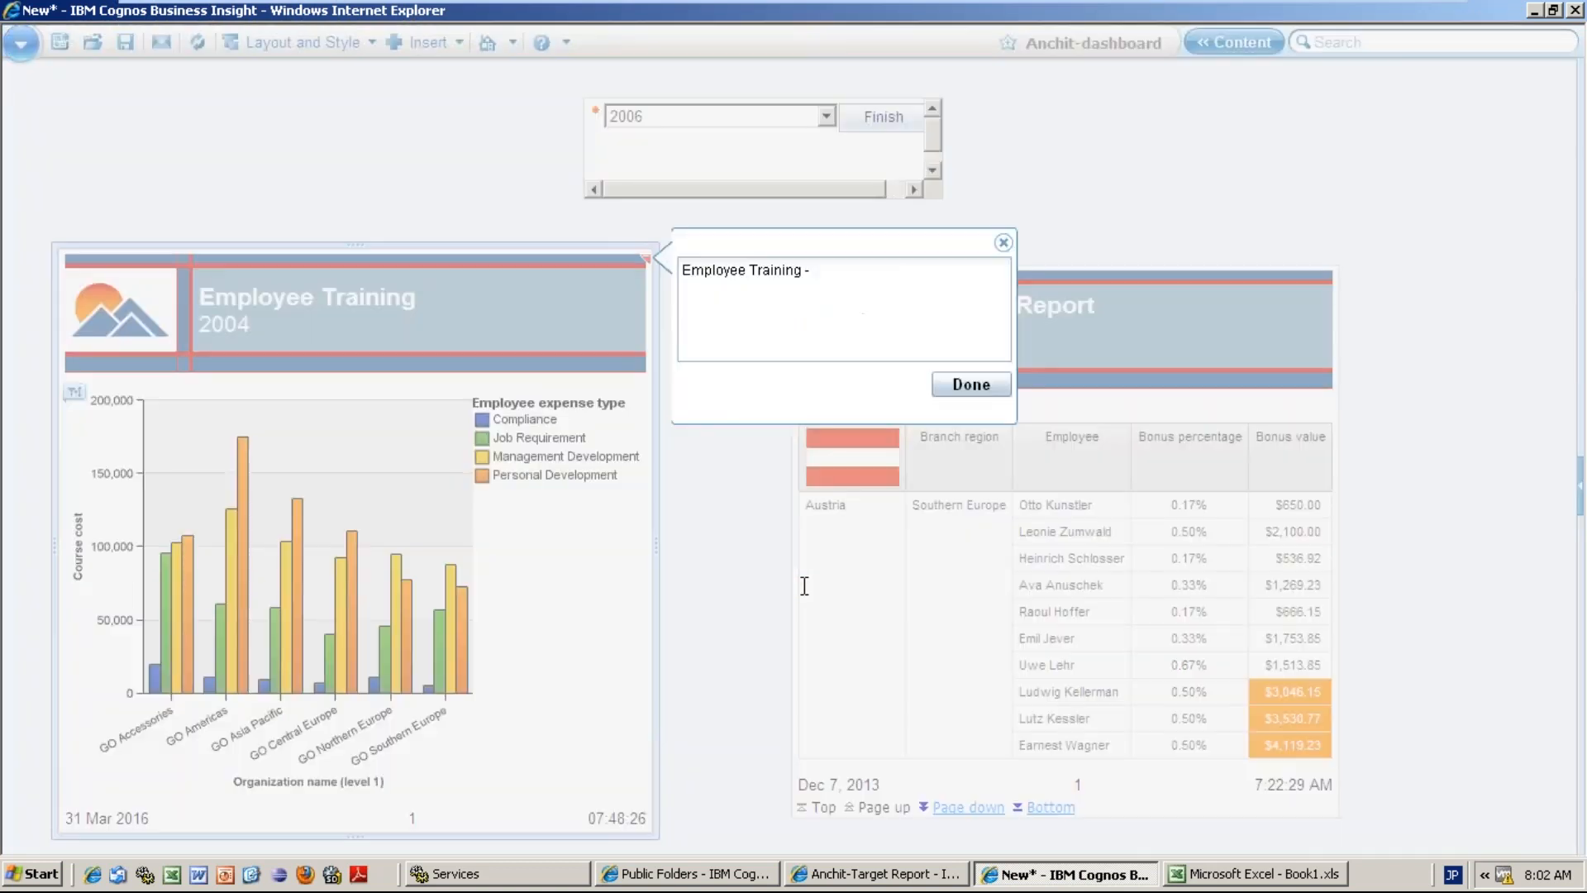
- Complete the Employee Training comment with "Complience less Course cost?" and, on a new line, "Can we increase"
{"action": "type", "text": "A"}
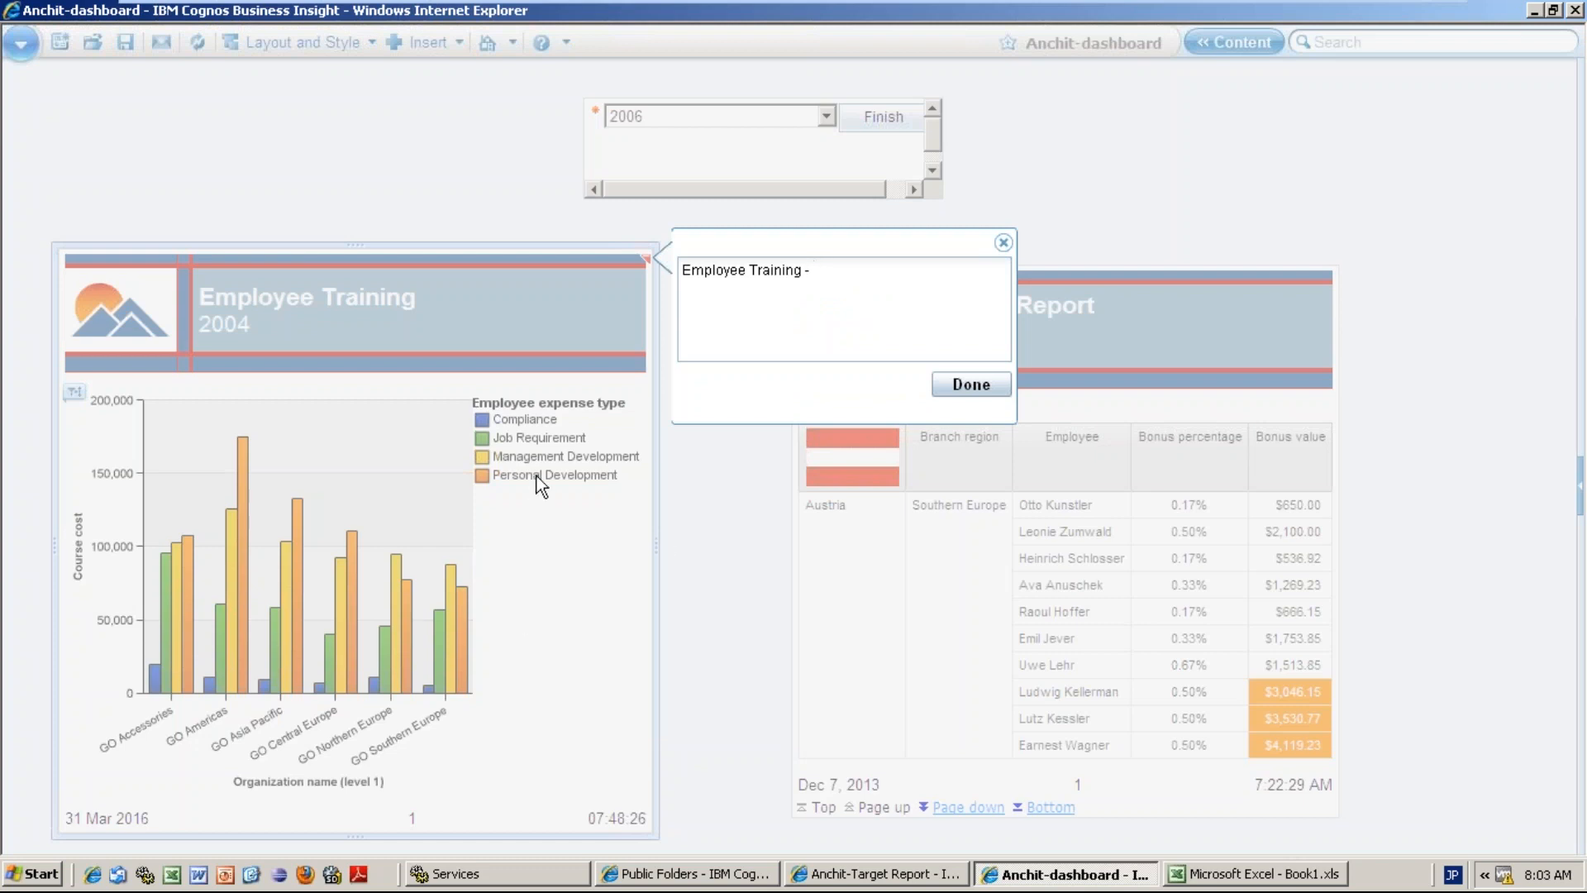
{"action": "type", "text": "Complience less Course cost?"}
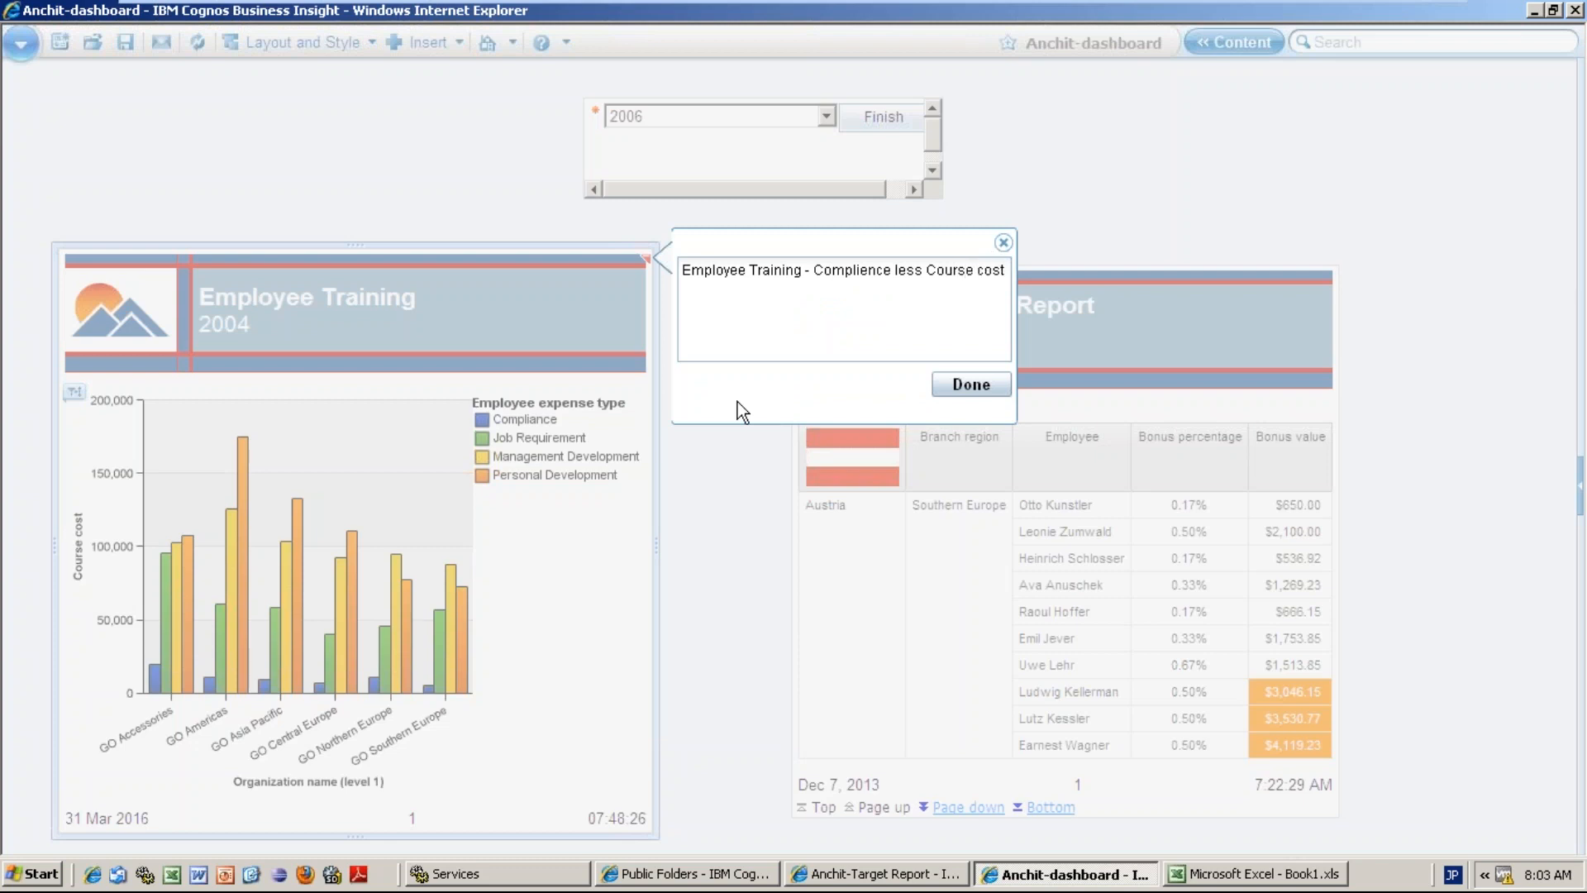
{"action": "key", "text": "Return"}
{"action": "type", "text": "Can we increase"}
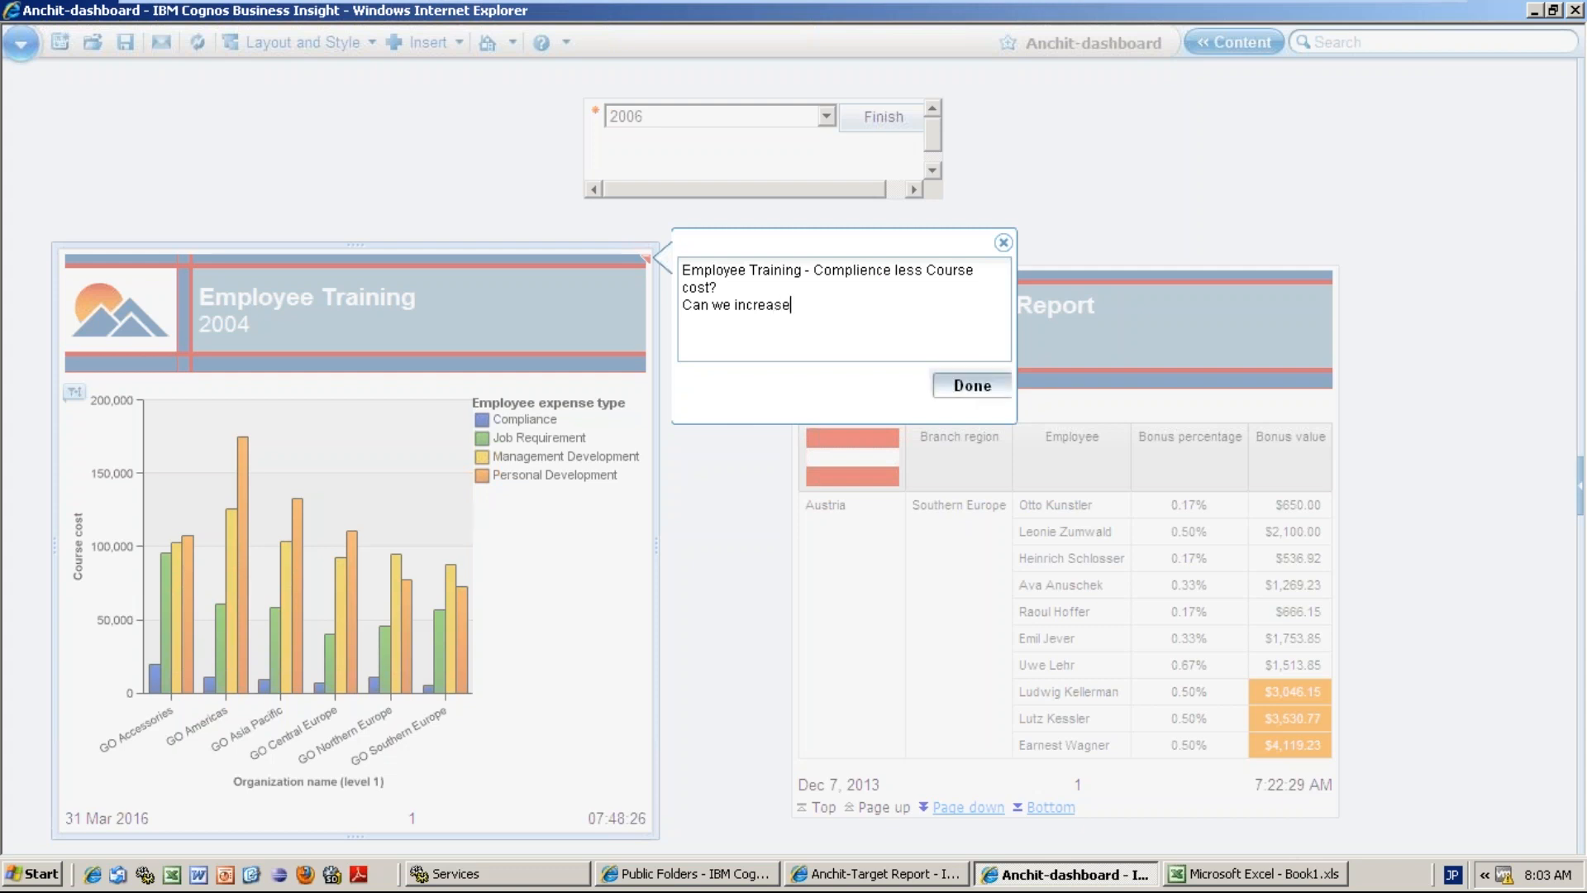
{"action": "left_click", "coordinate": [972, 386]}
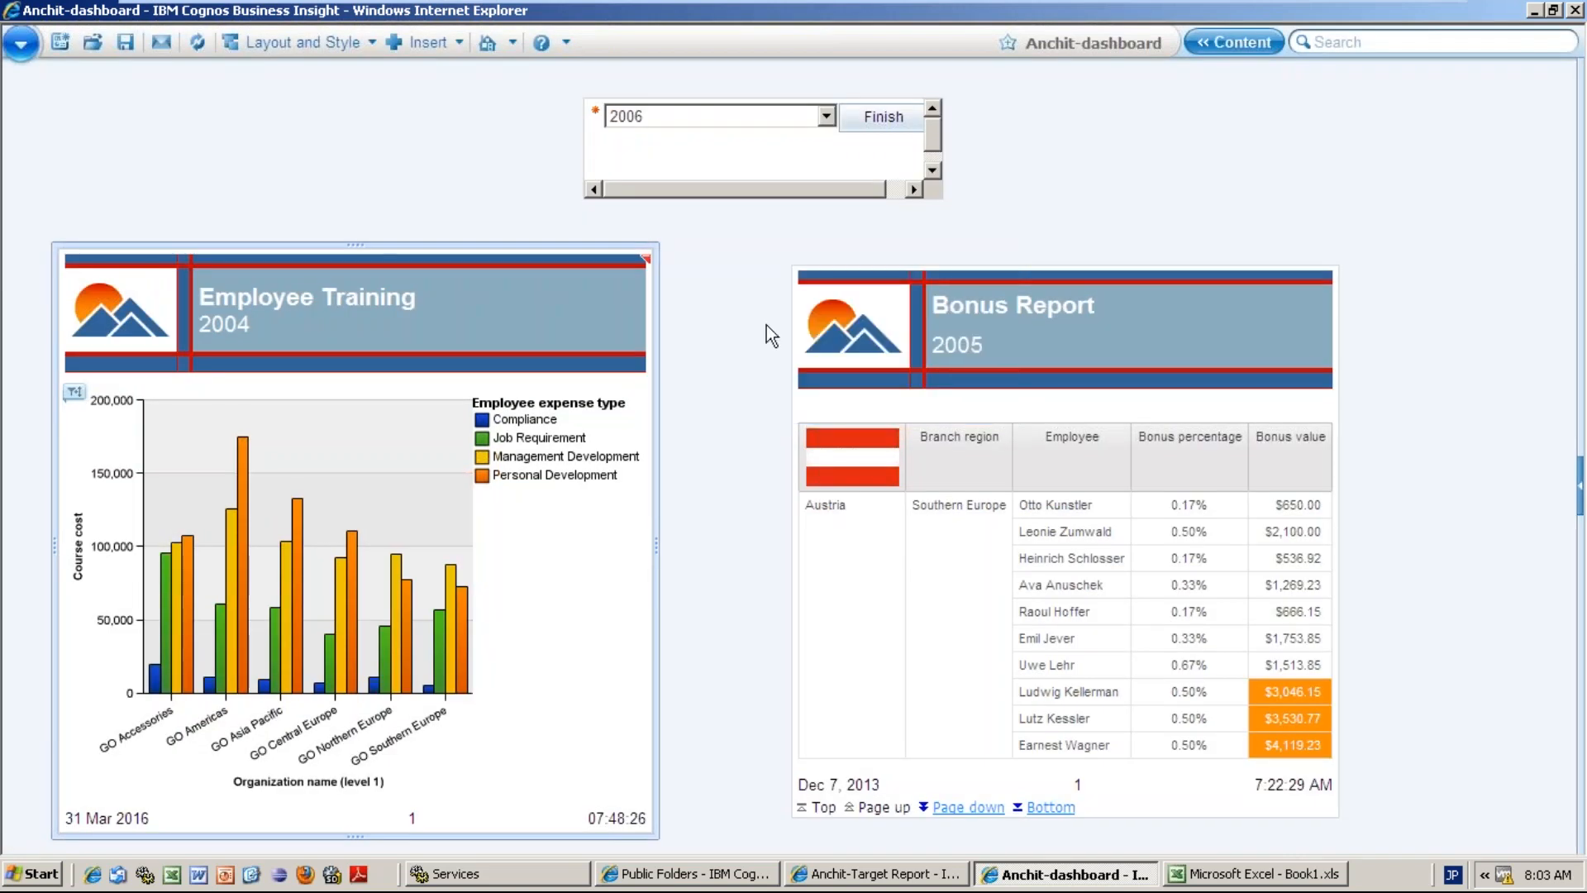
- Review the comment attached to the Employee Training widget and its comment options
{"action": "left_click", "coordinate": [648, 259]}
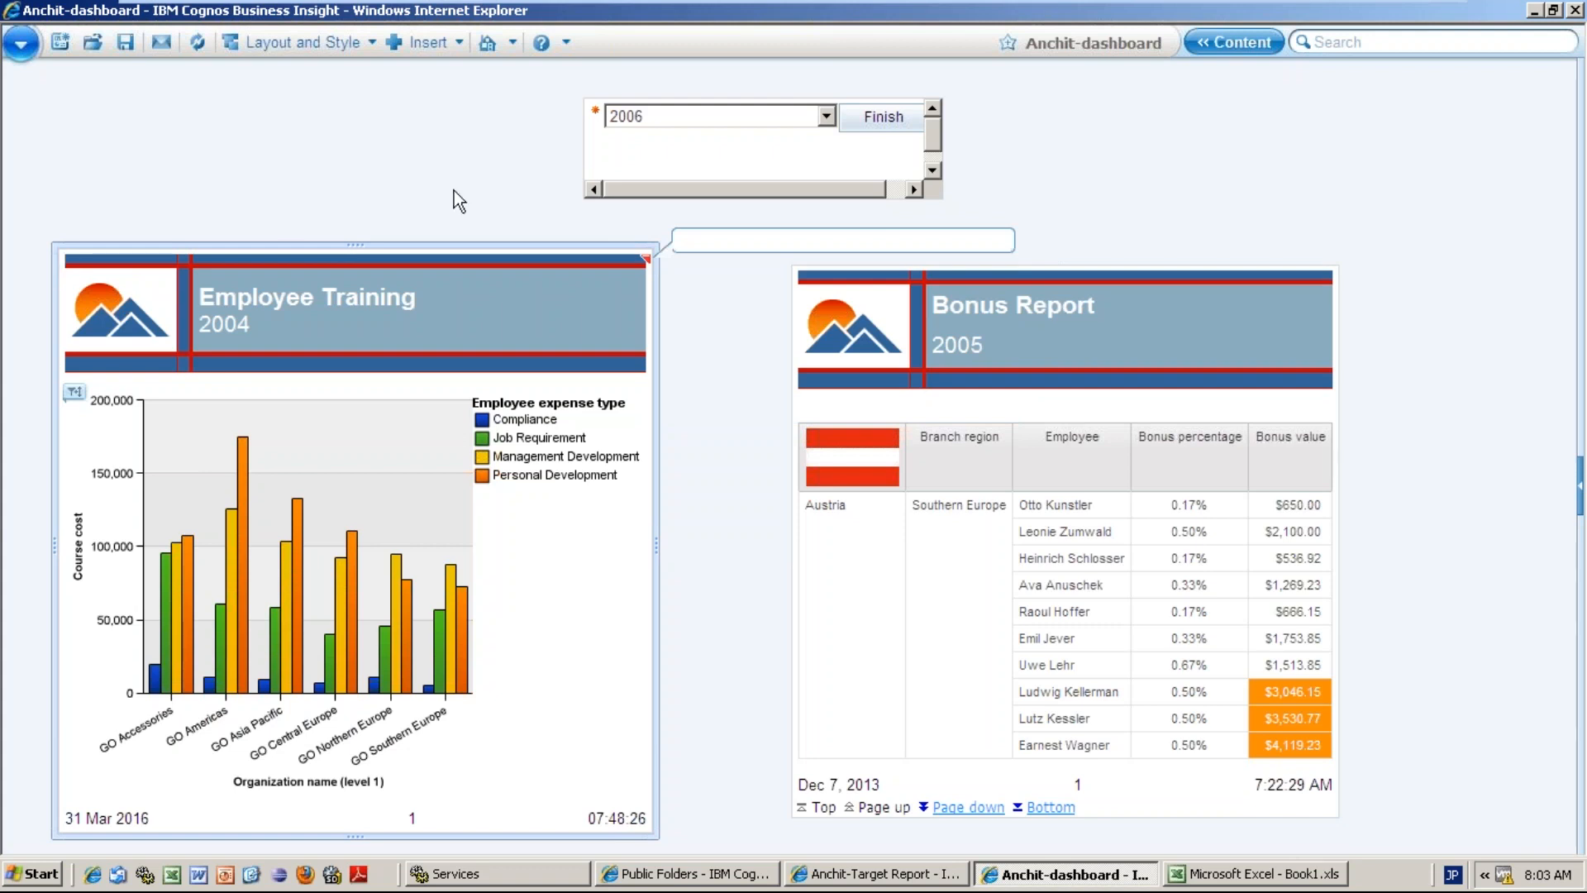
{"action": "left_click", "coordinate": [748, 246]}
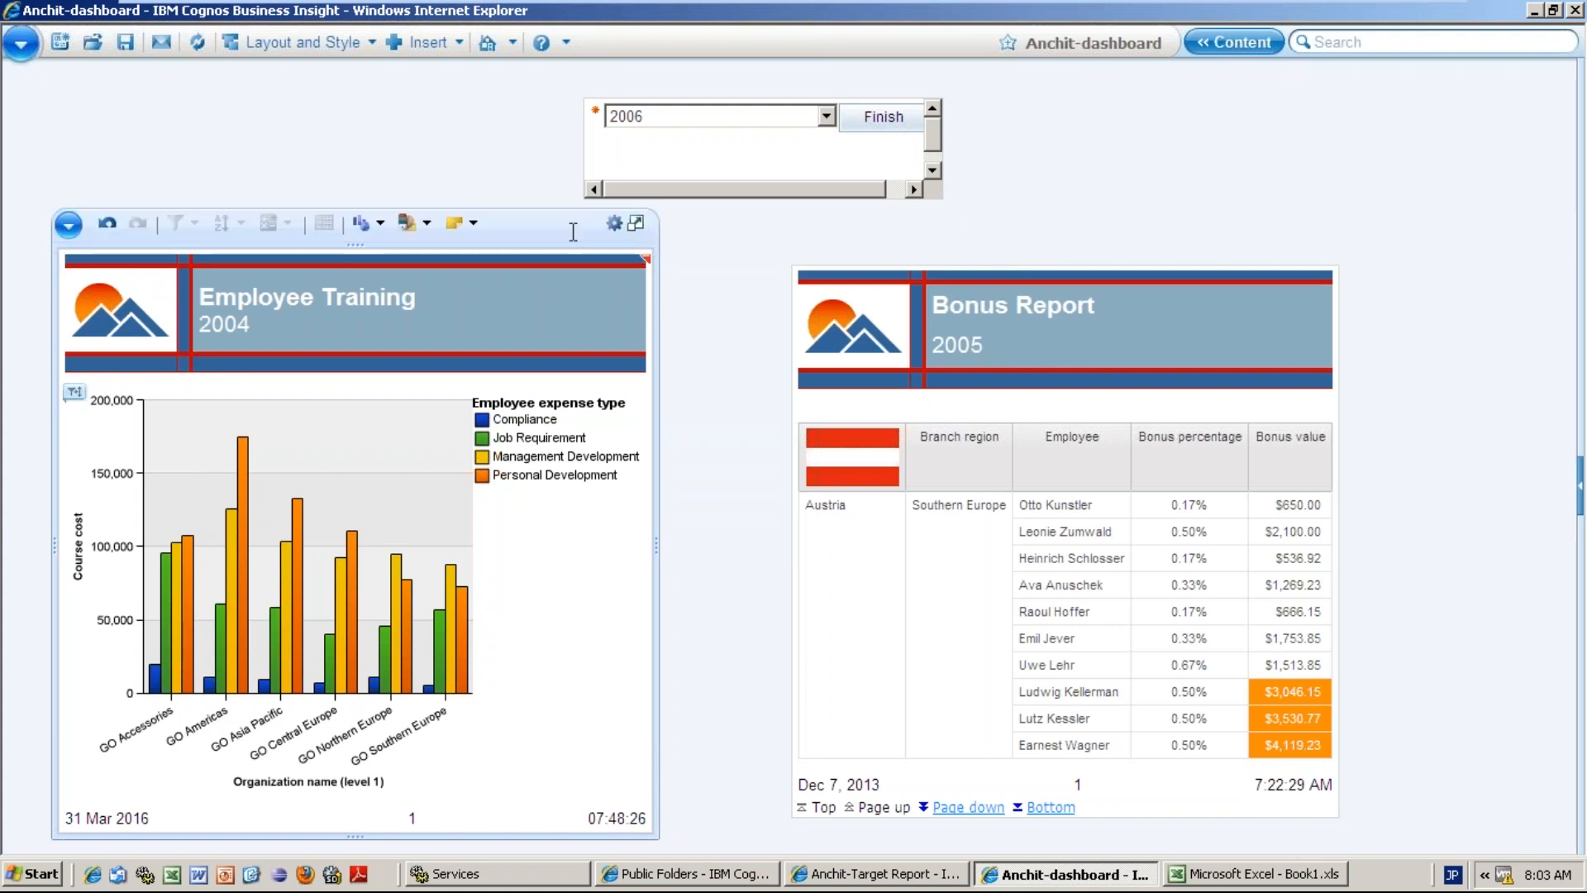
{"action": "left_click", "coordinate": [476, 224]}
{"action": "mouse_move", "coordinate": [650, 262]}
- Close the Cognos Connection window showing the Dashboard Objects folder and minimize the B5181 virtual machine
{"action": "mouse_move", "coordinate": [1409, 6]}
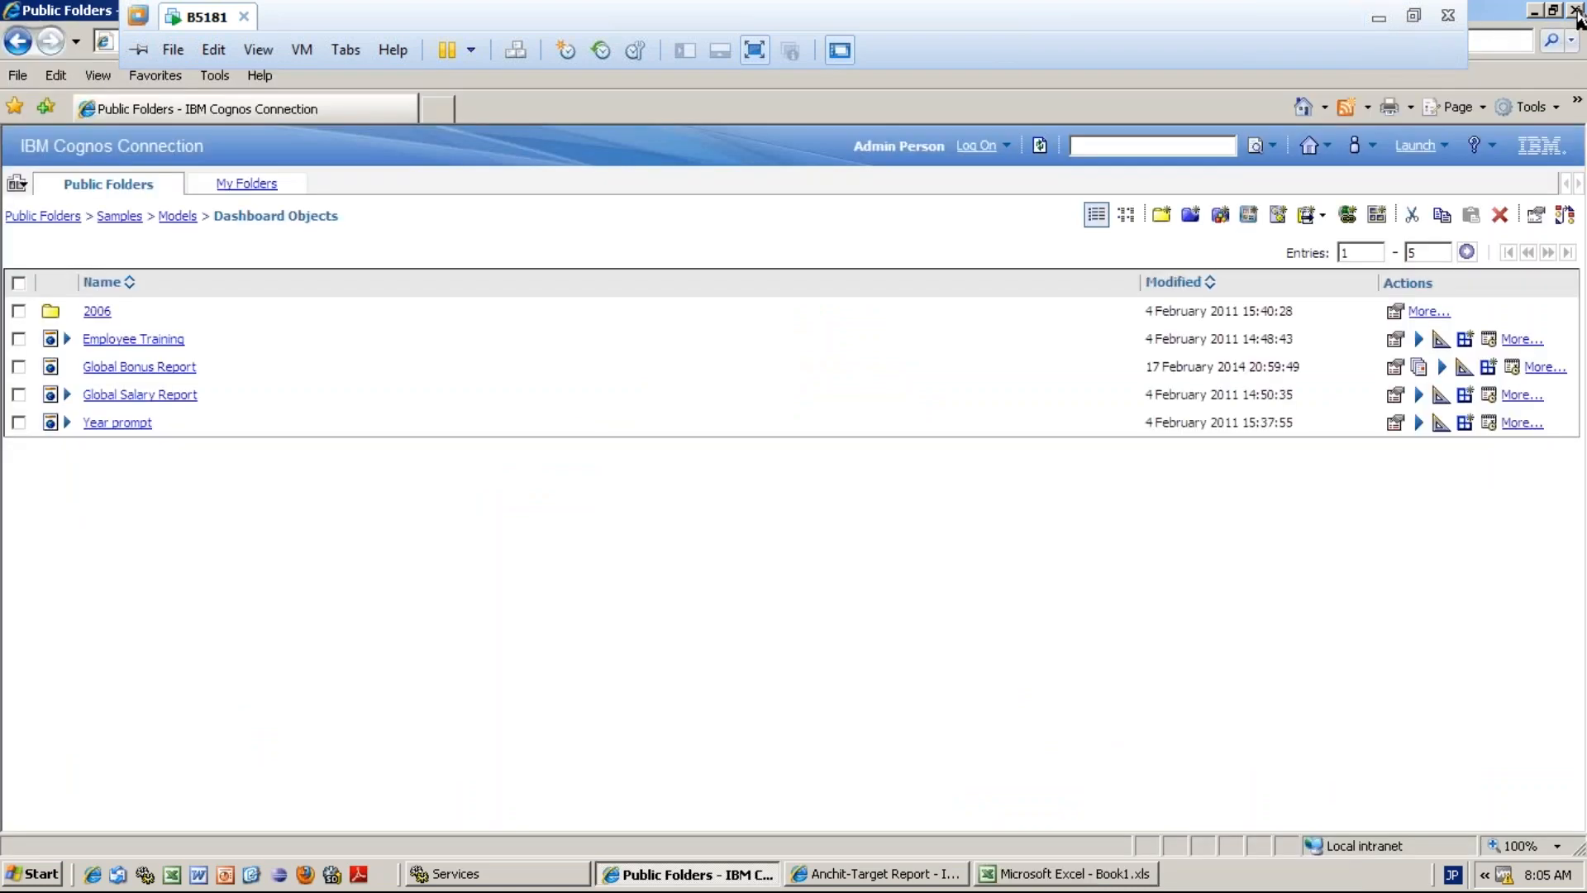
{"action": "left_click", "coordinate": [1576, 12]}
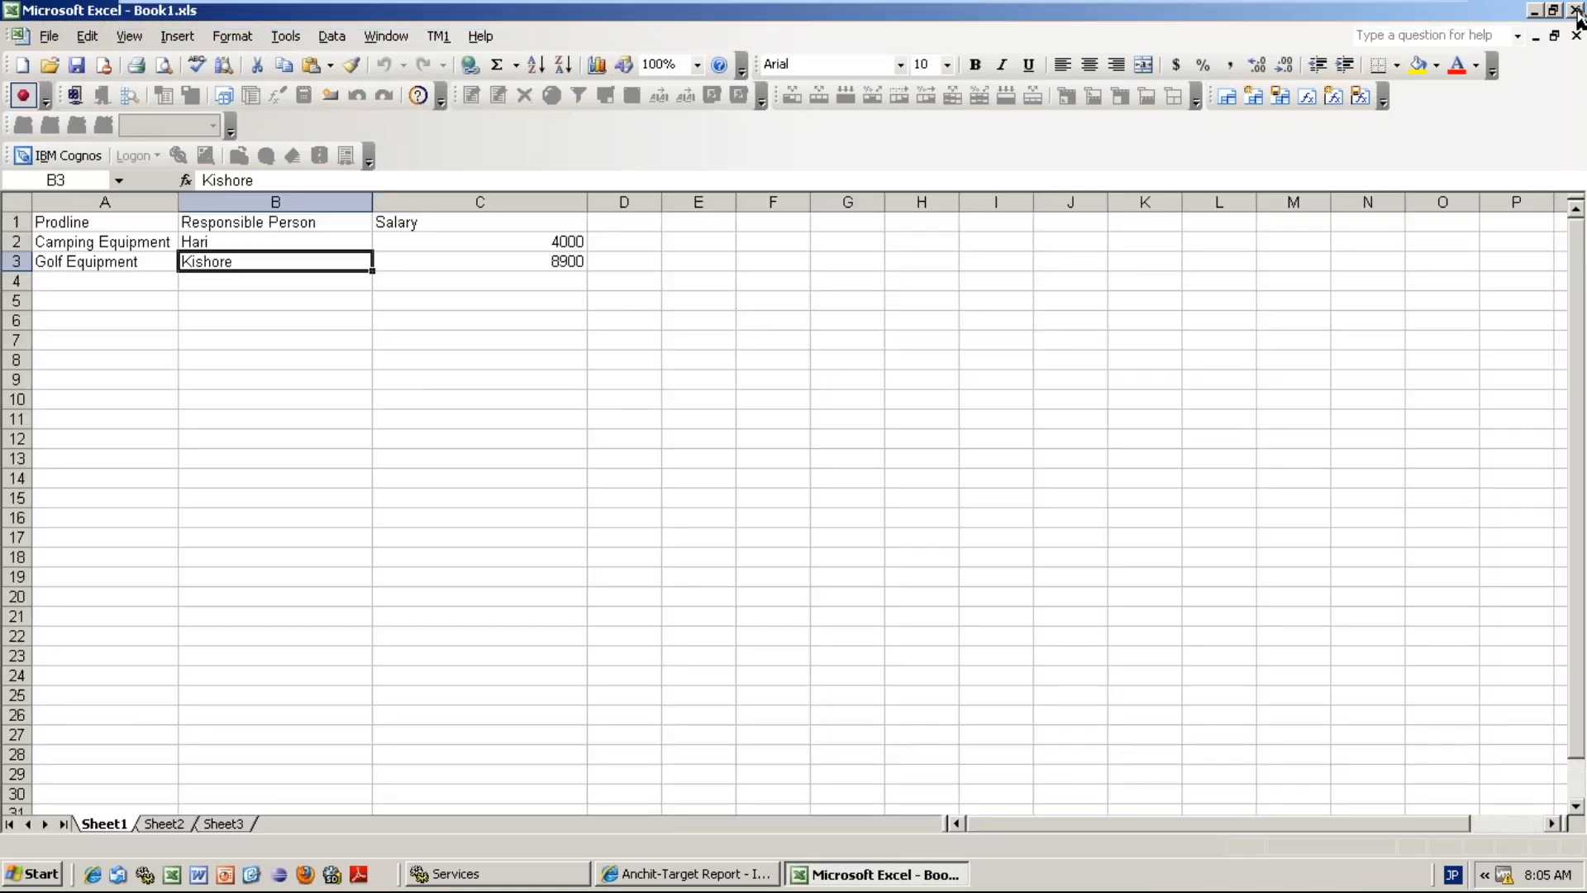
{"action": "mouse_move", "coordinate": [1380, 25]}
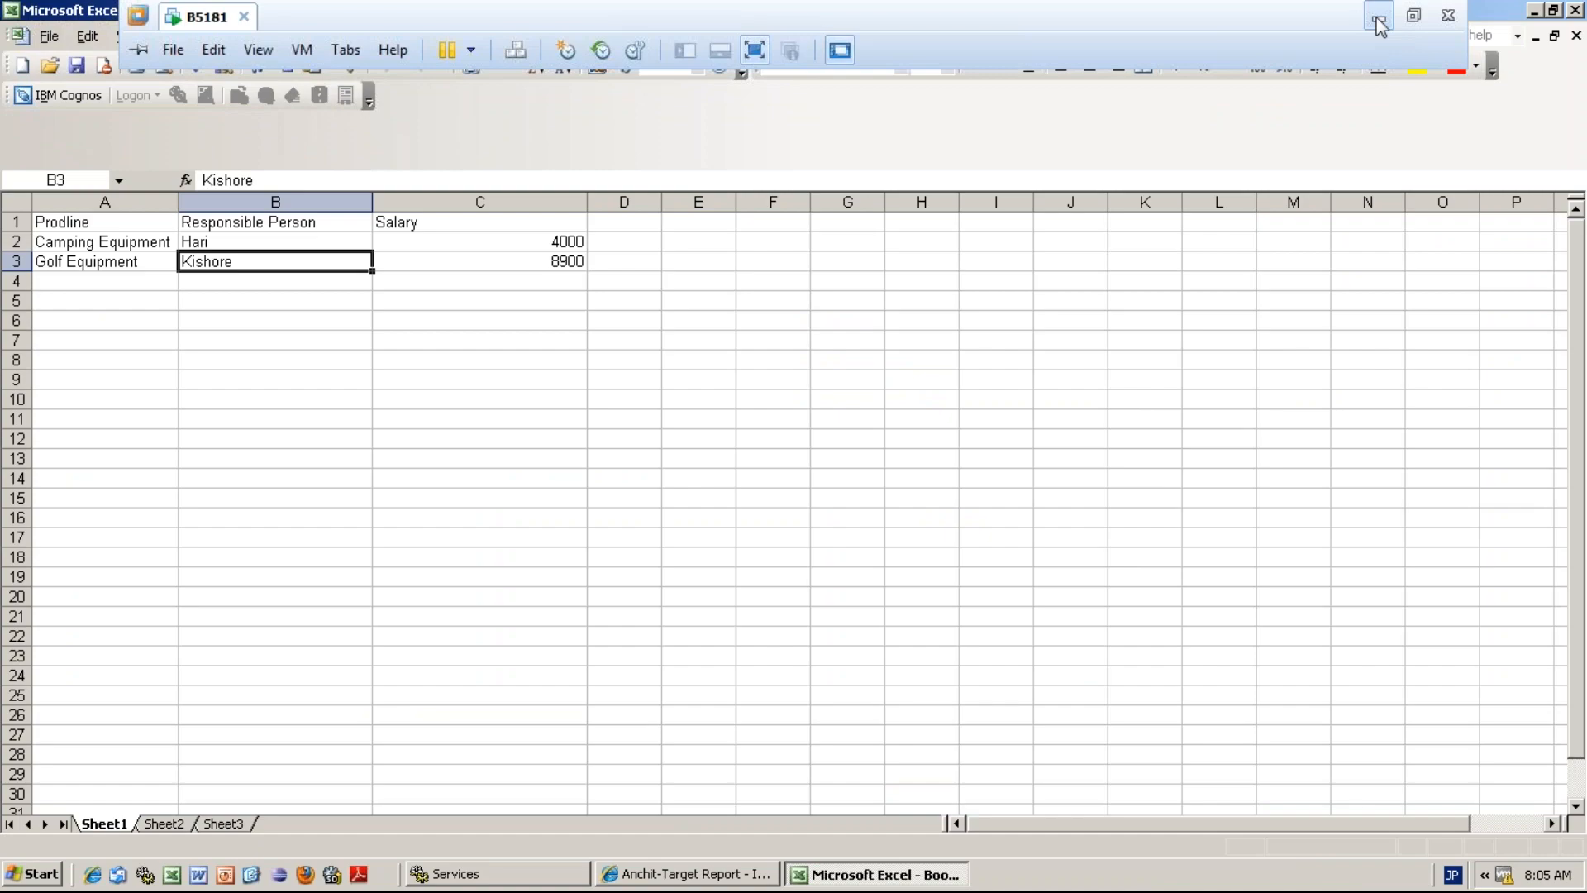
{"action": "left_click", "coordinate": [1378, 20]}
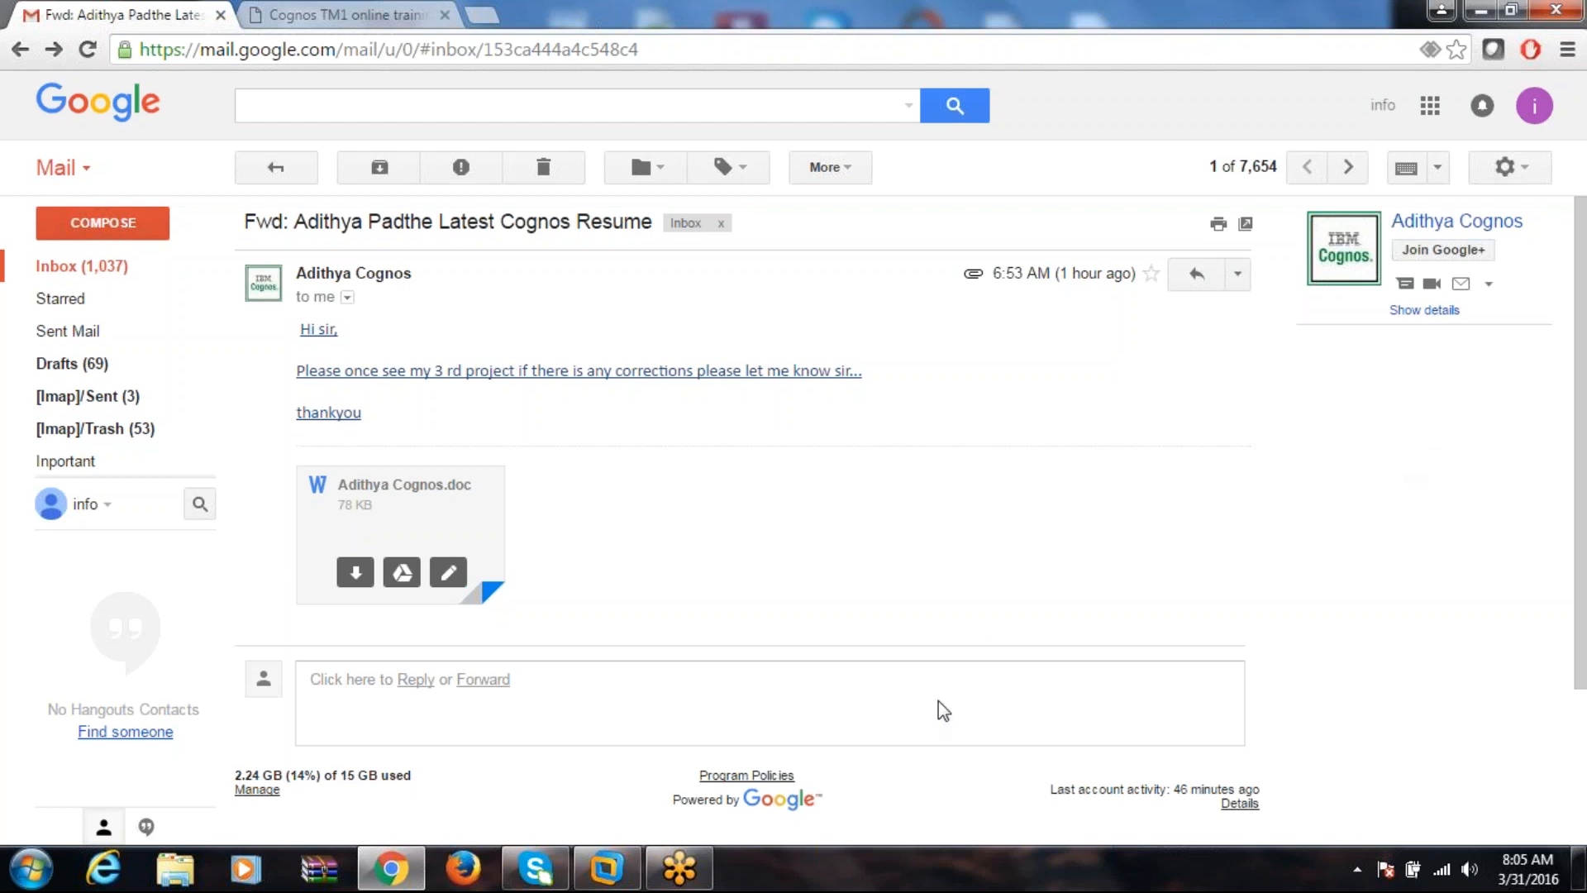
- Return to the B5181 virtual machine, close the Excel workbook and Target Report windows, and minimize the machine
{"action": "left_click", "coordinate": [618, 874]}
{"action": "left_click", "coordinate": [700, 883]}
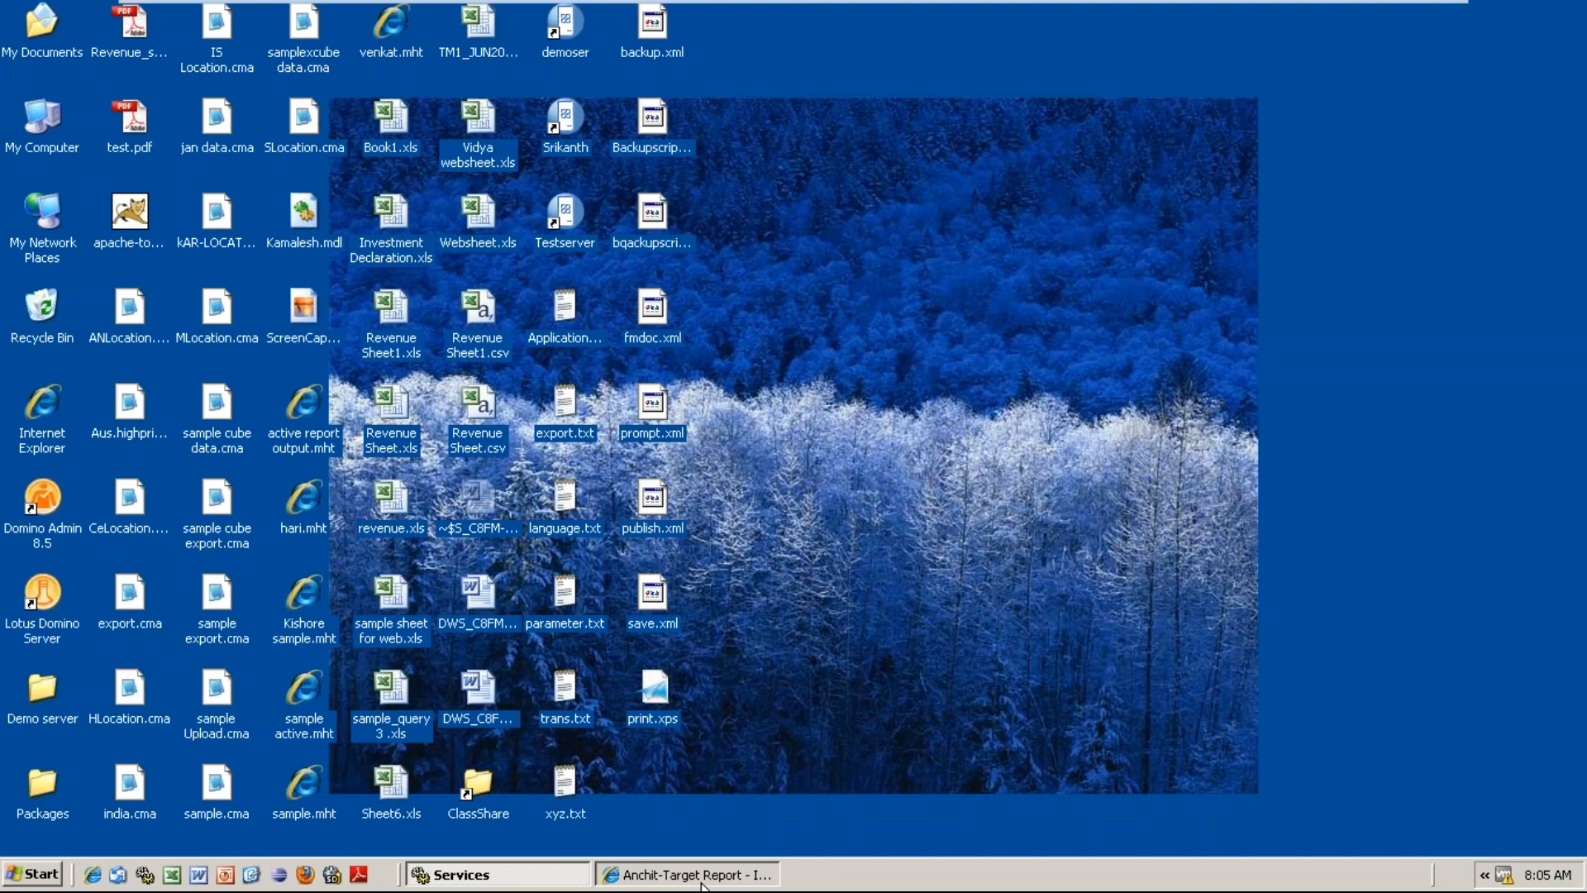
{"action": "key", "text": "alt+F4"}
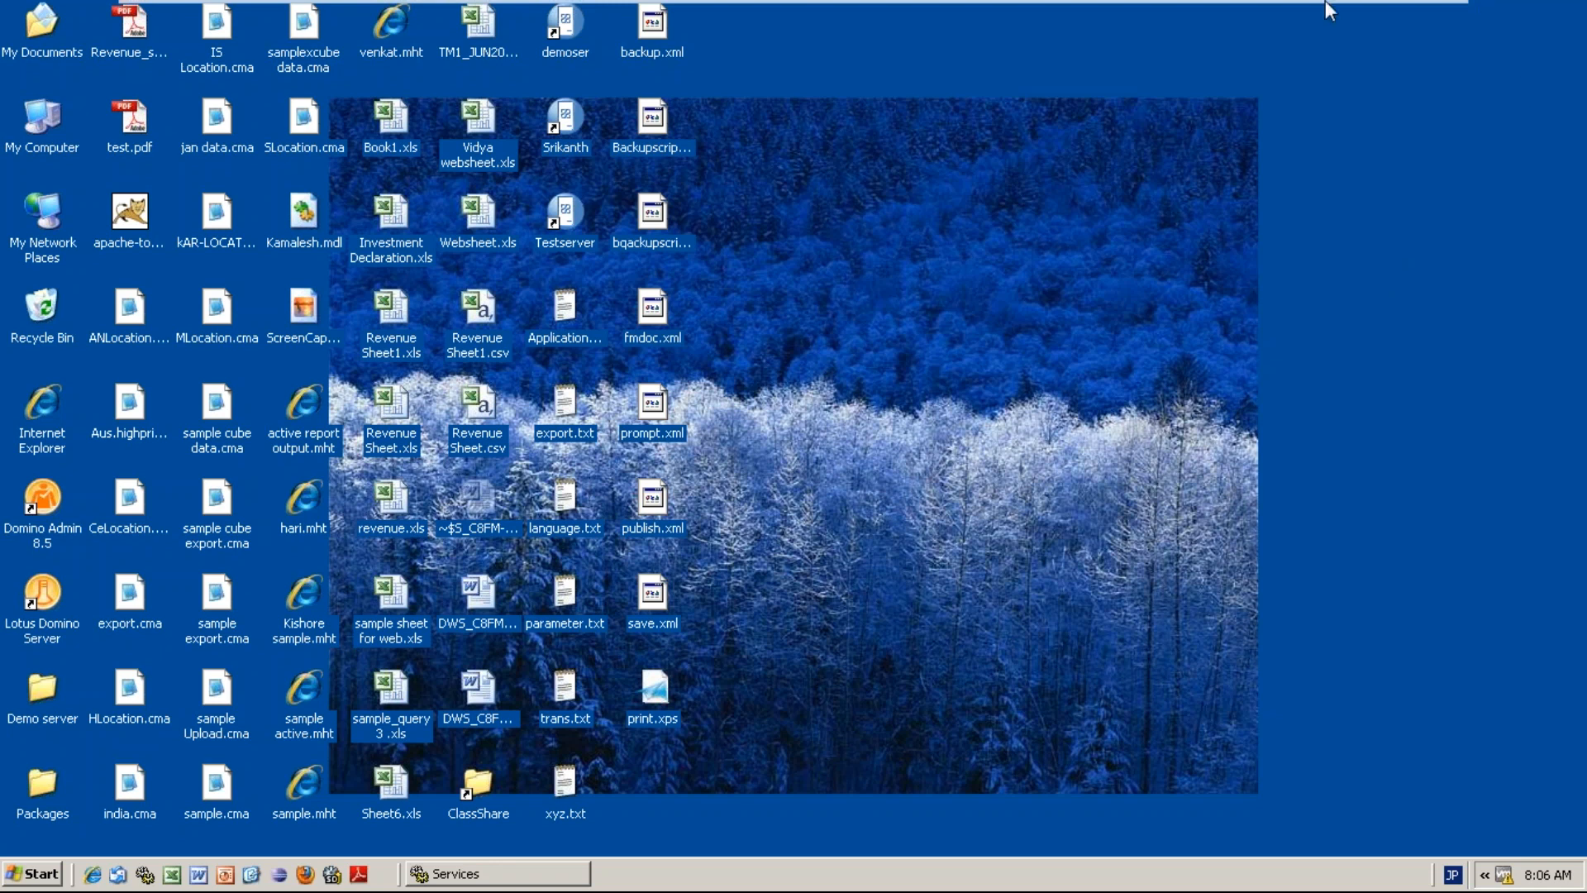
{"action": "mouse_move", "coordinate": [1325, 1]}
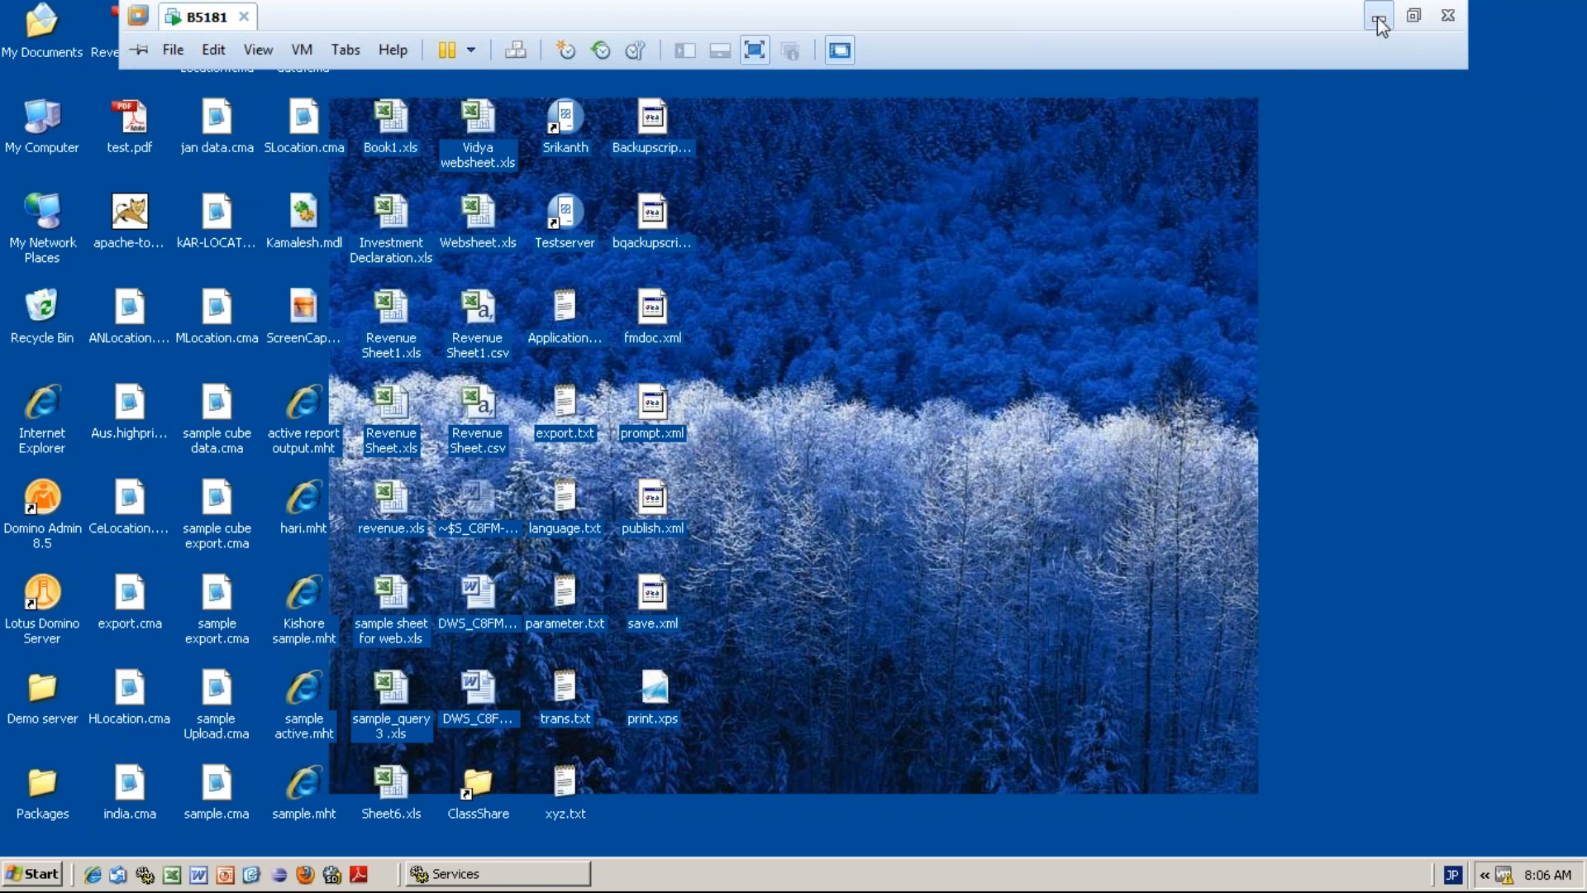
{"action": "left_click", "coordinate": [1377, 16]}
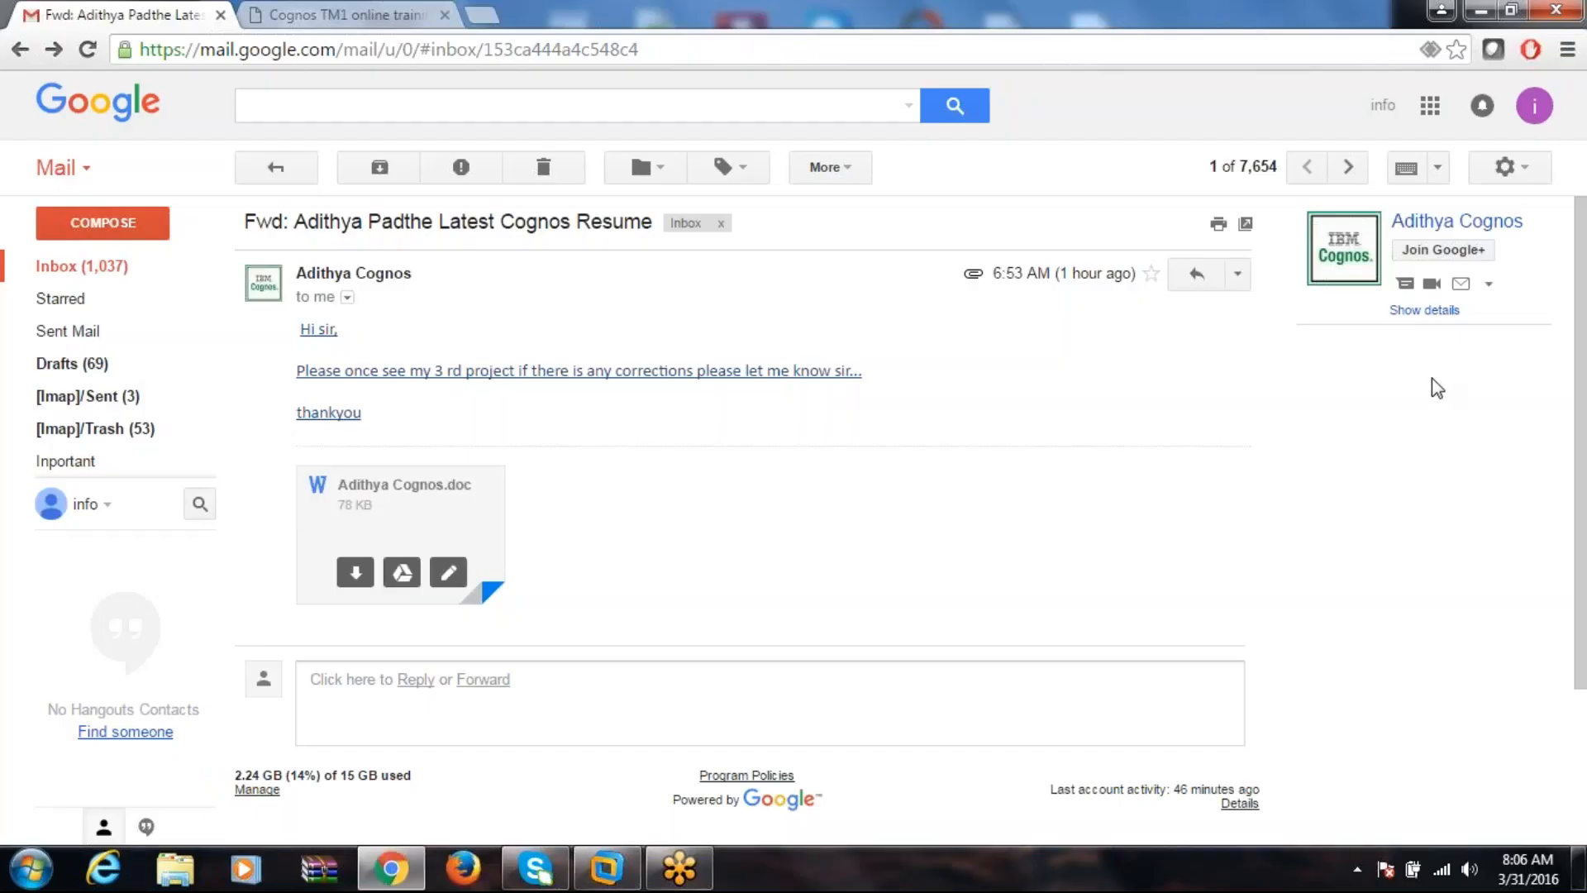